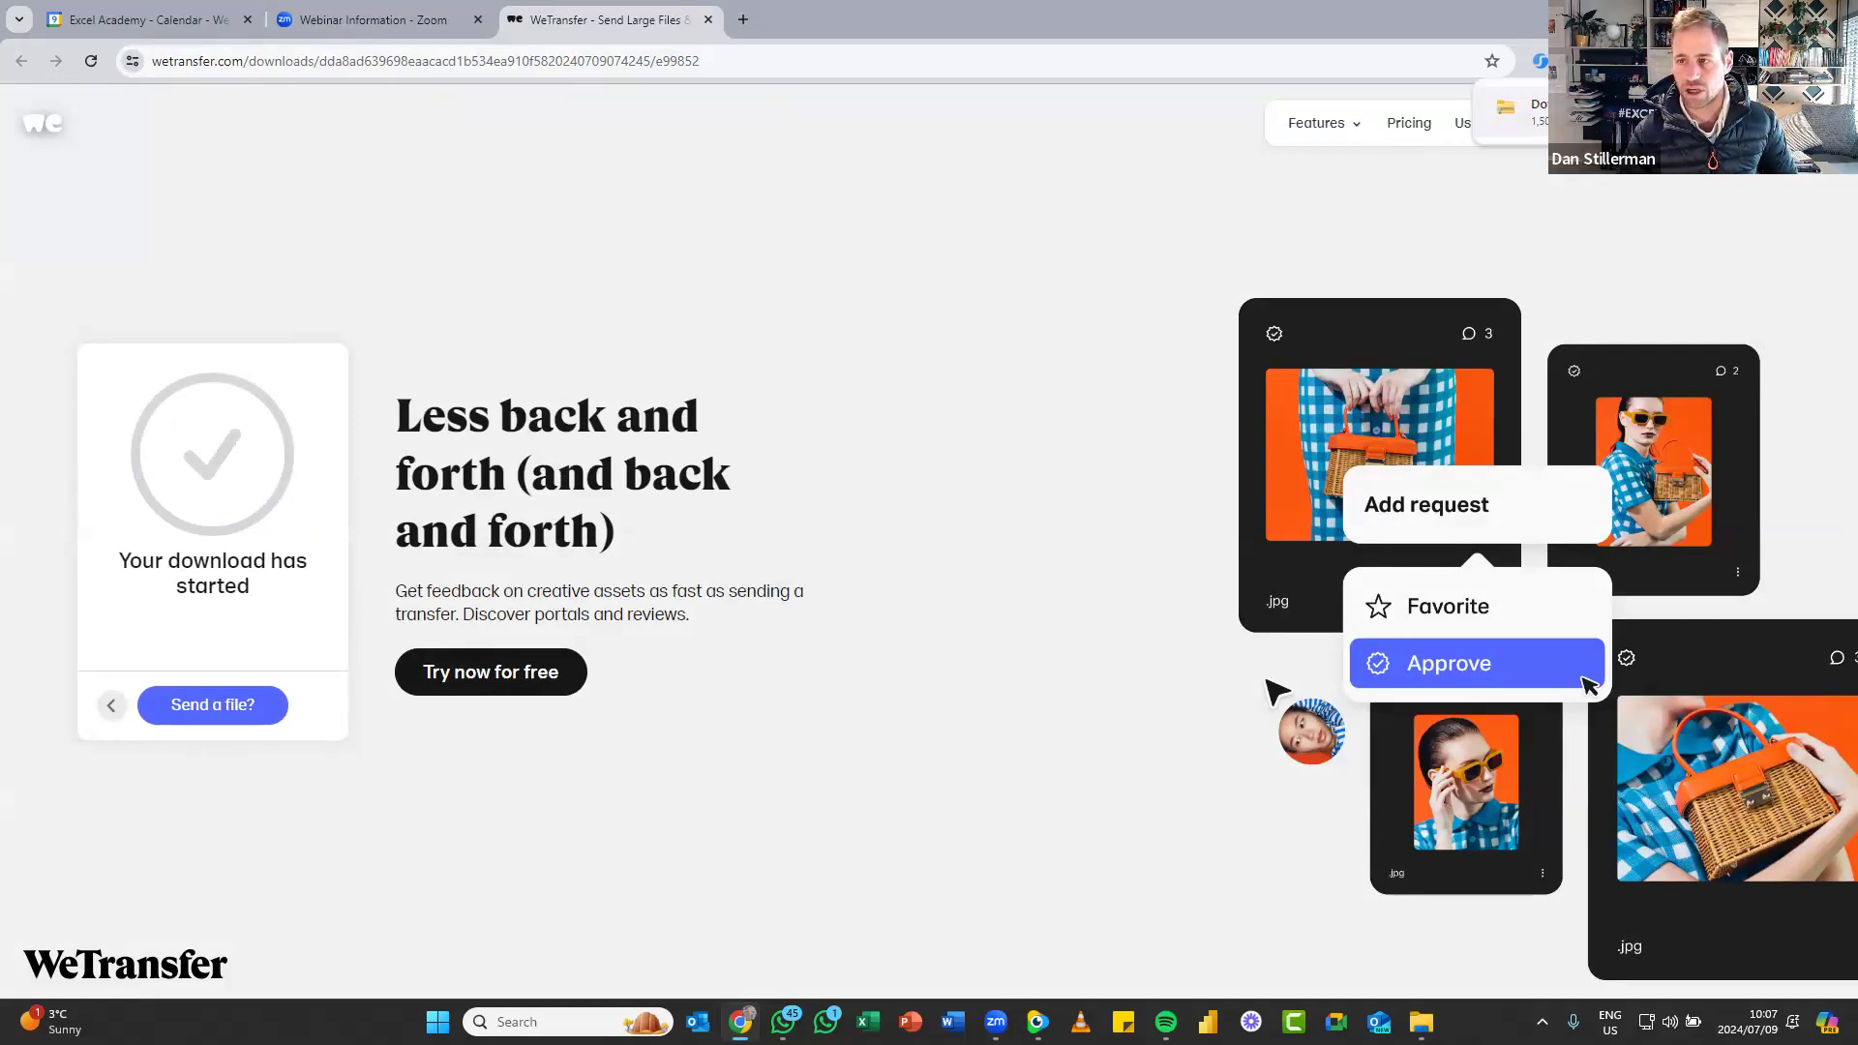
Open the downloaded Downloads 2024-07-09 archive in File Explorer and look over the files it contains
left_click(1741, 111)
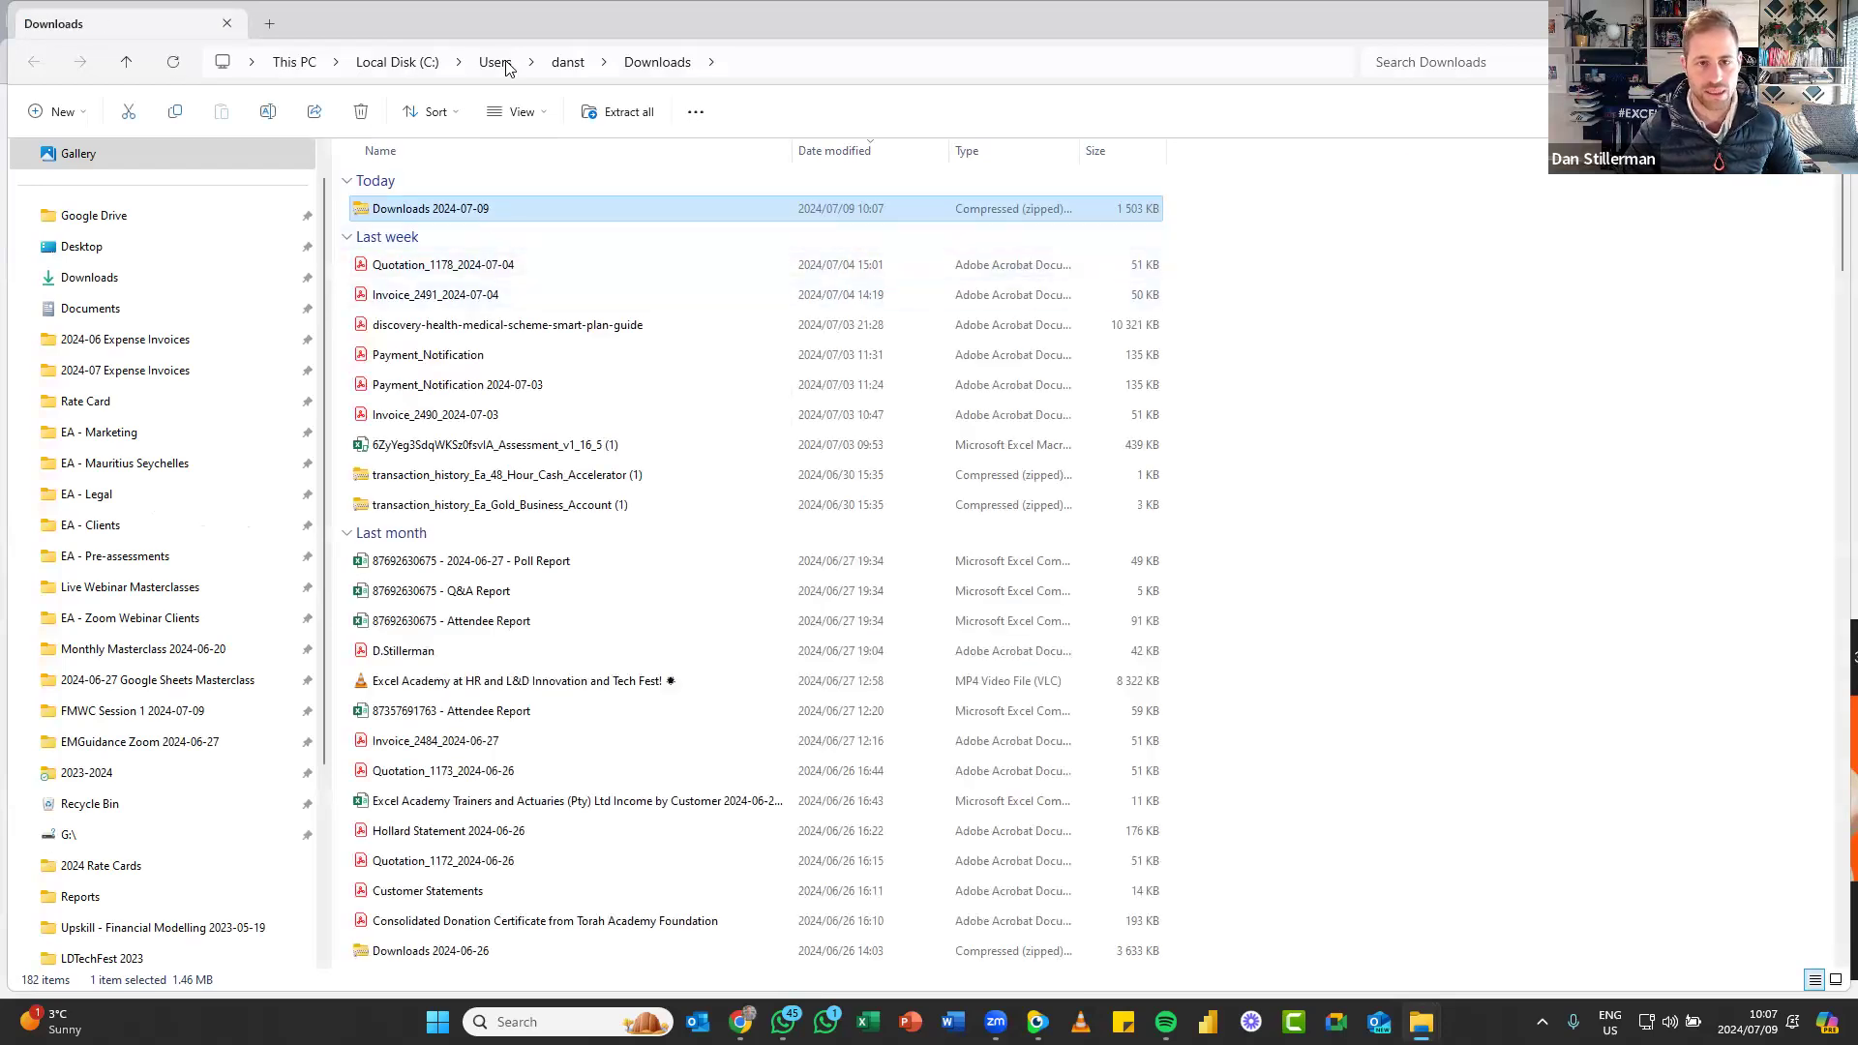
double_click(429, 206)
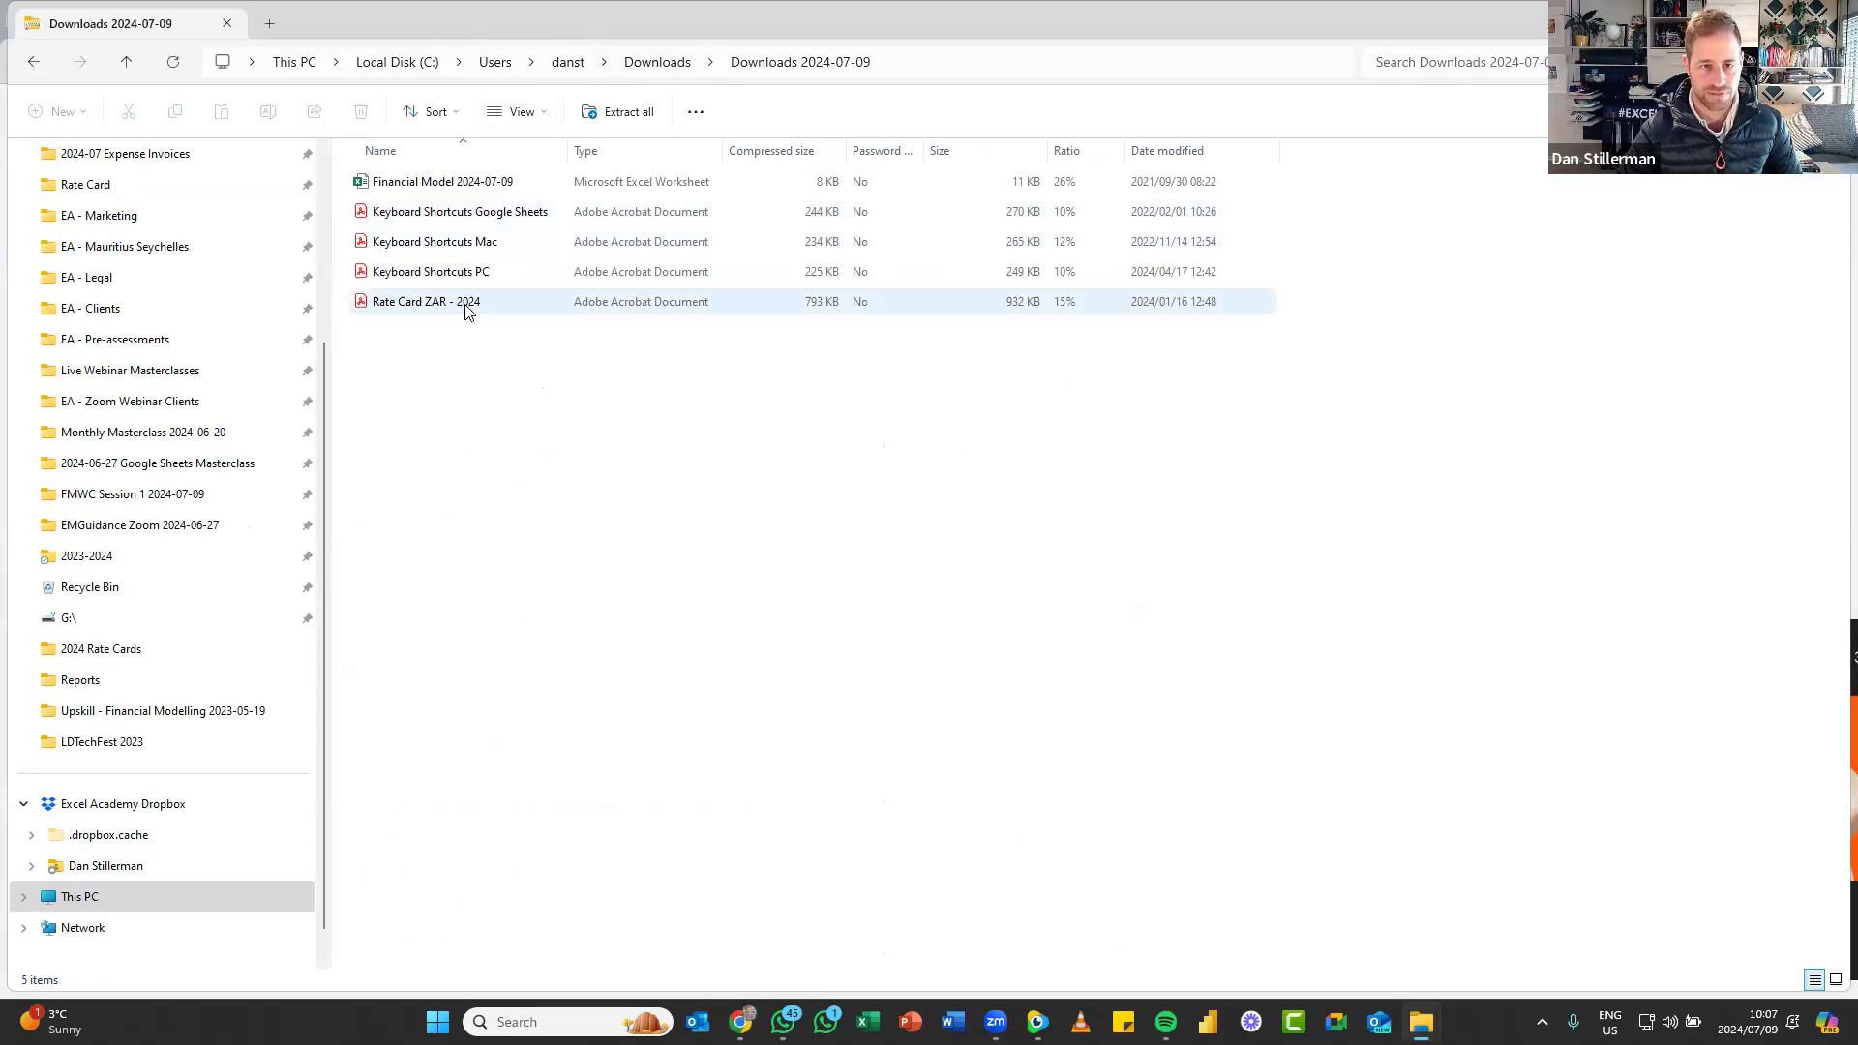
left_click(490, 190)
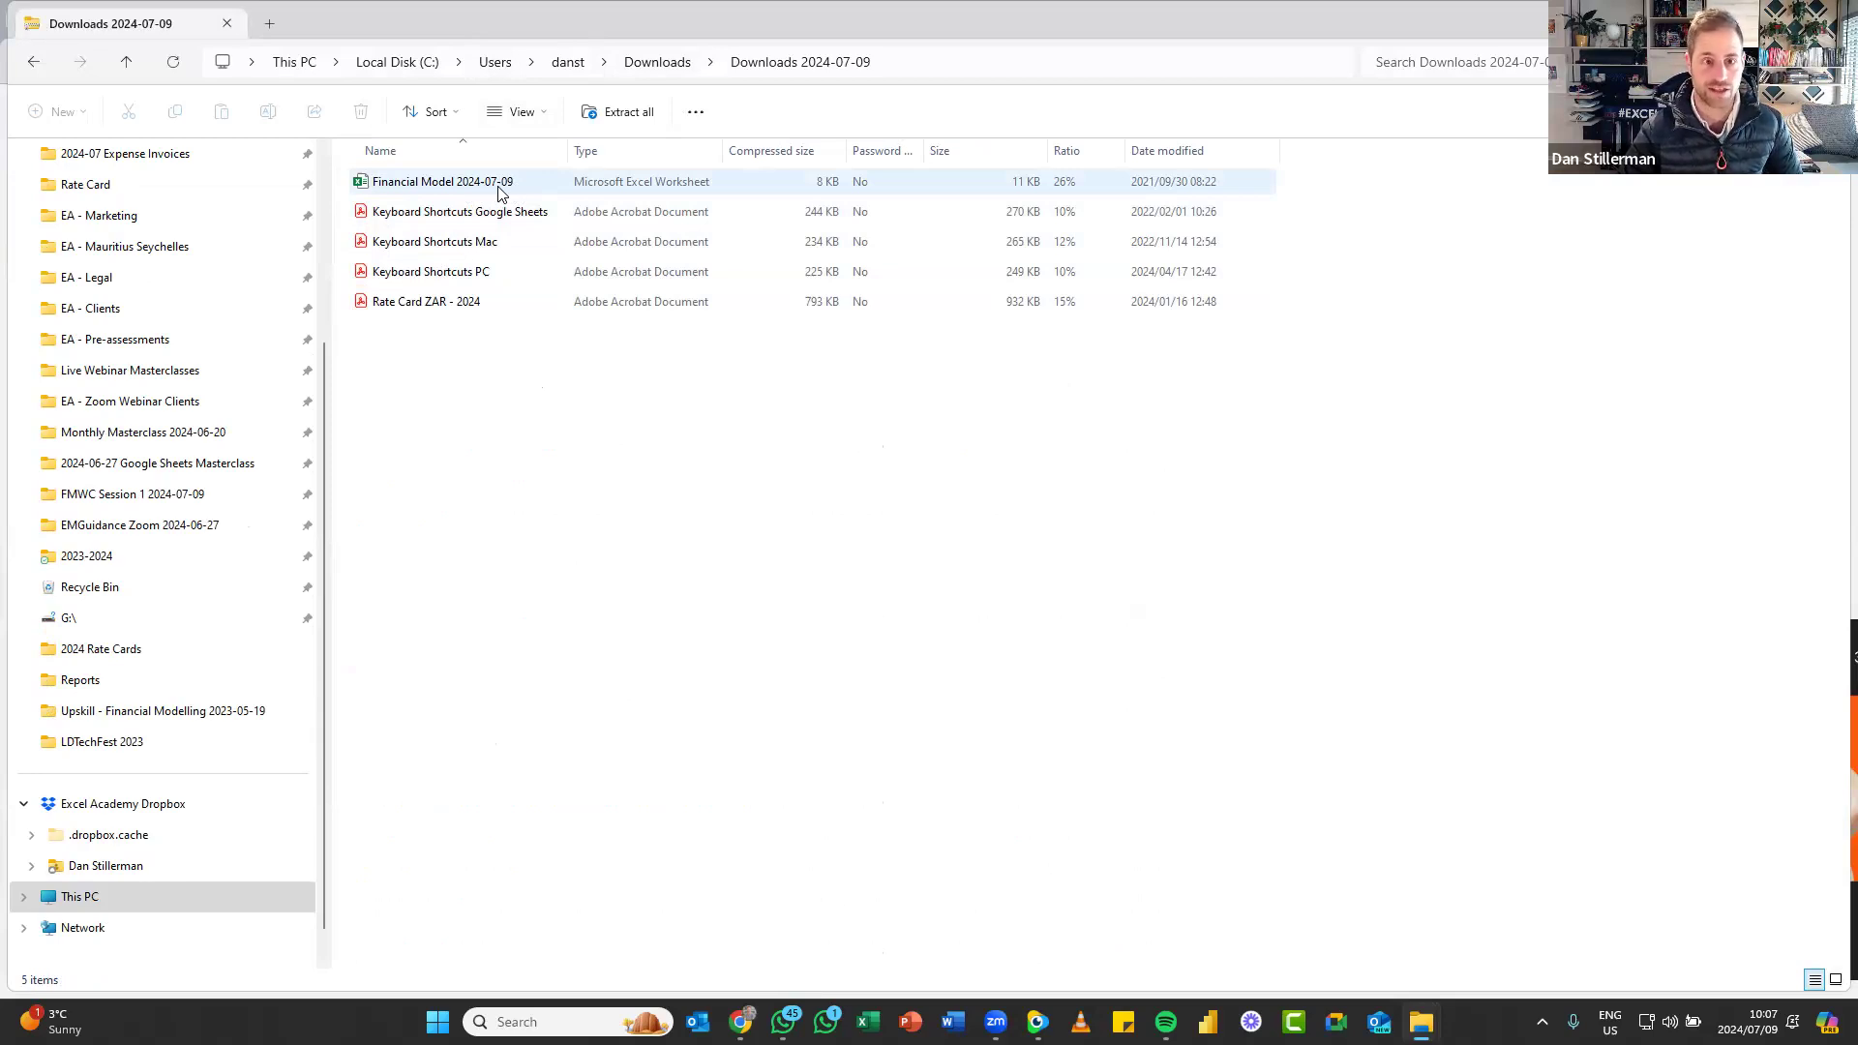
left_click(516, 217)
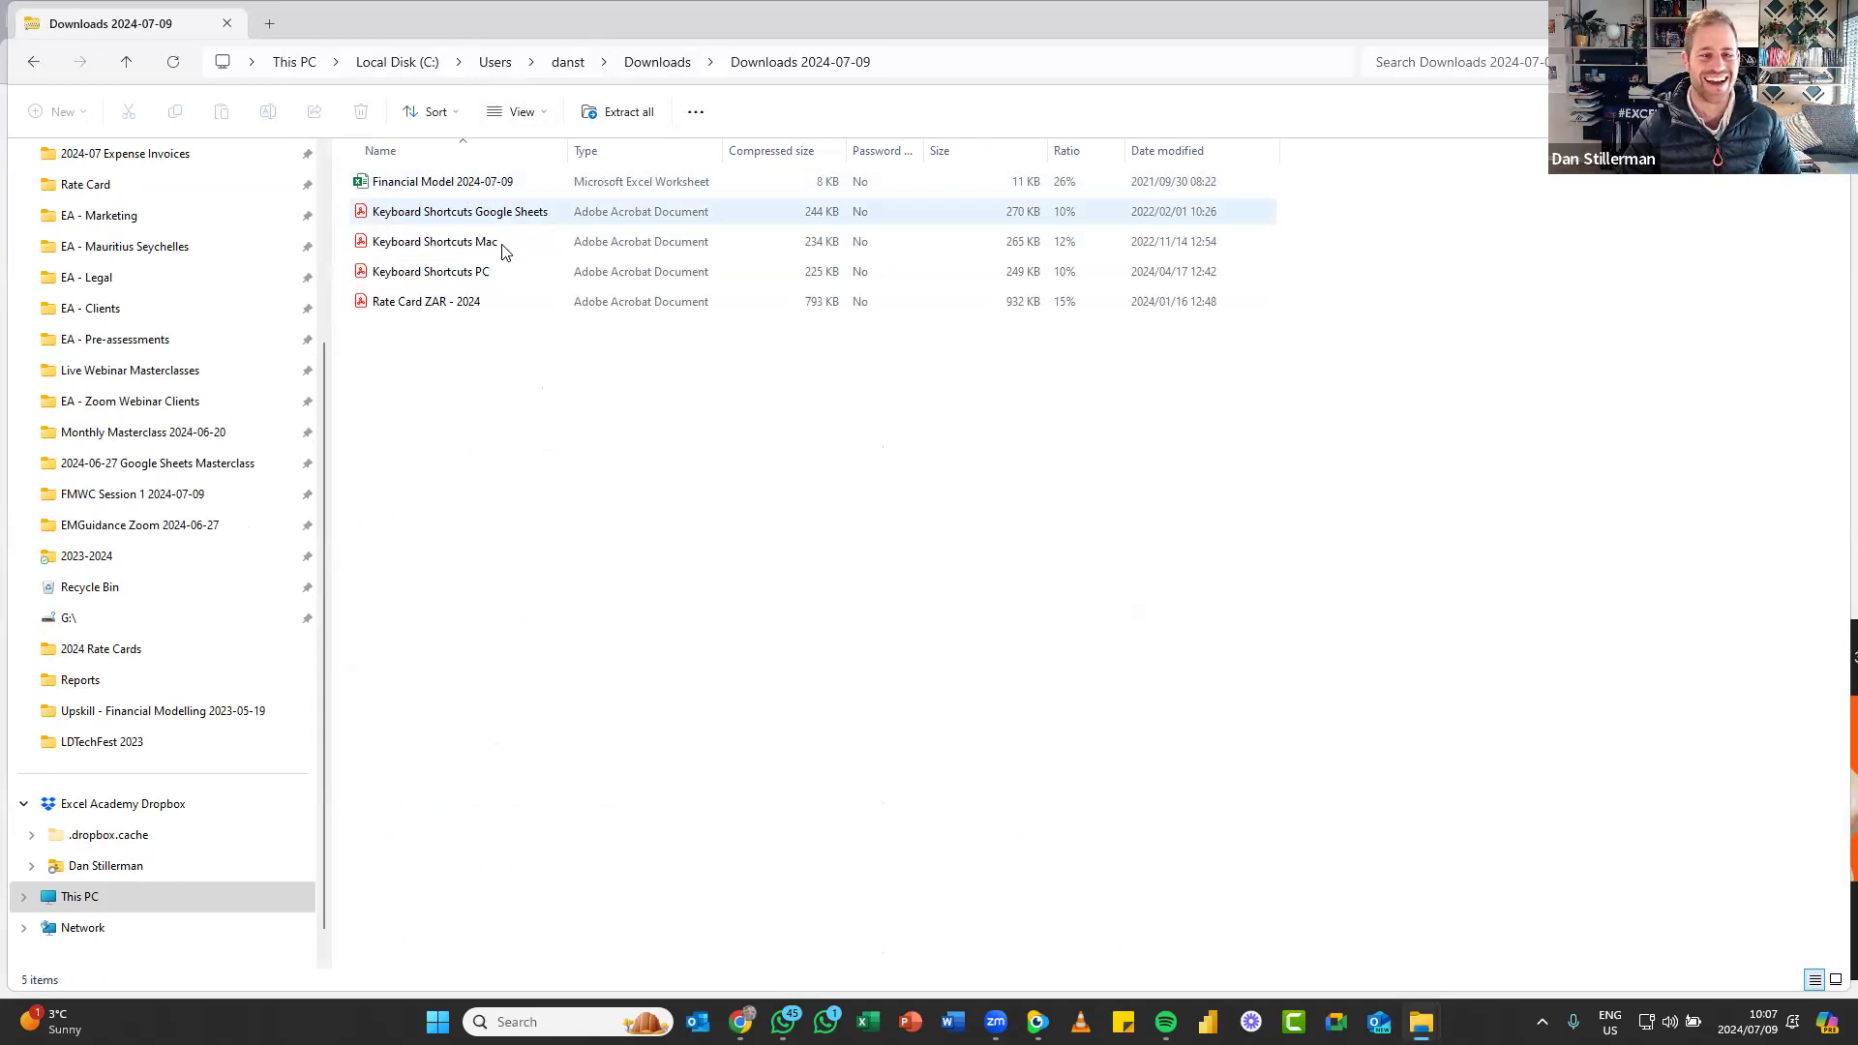
left_click(506, 271)
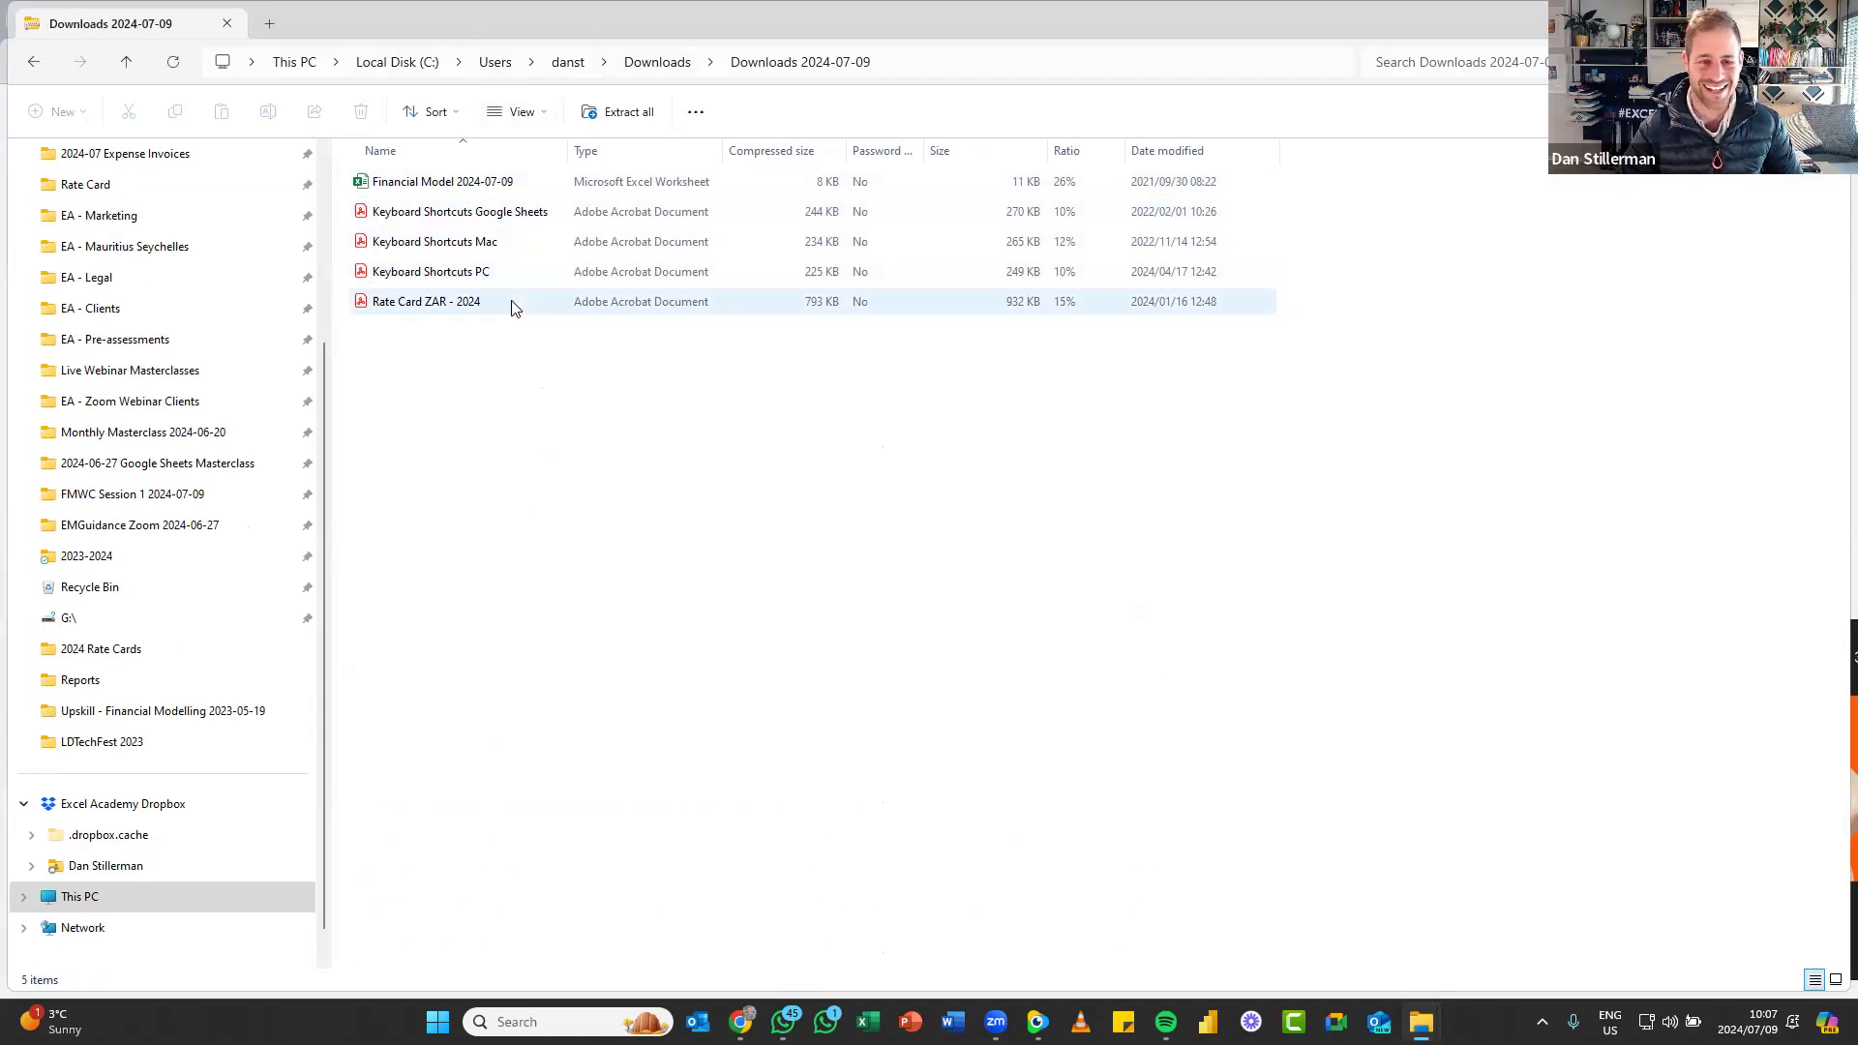
left_click(487, 217)
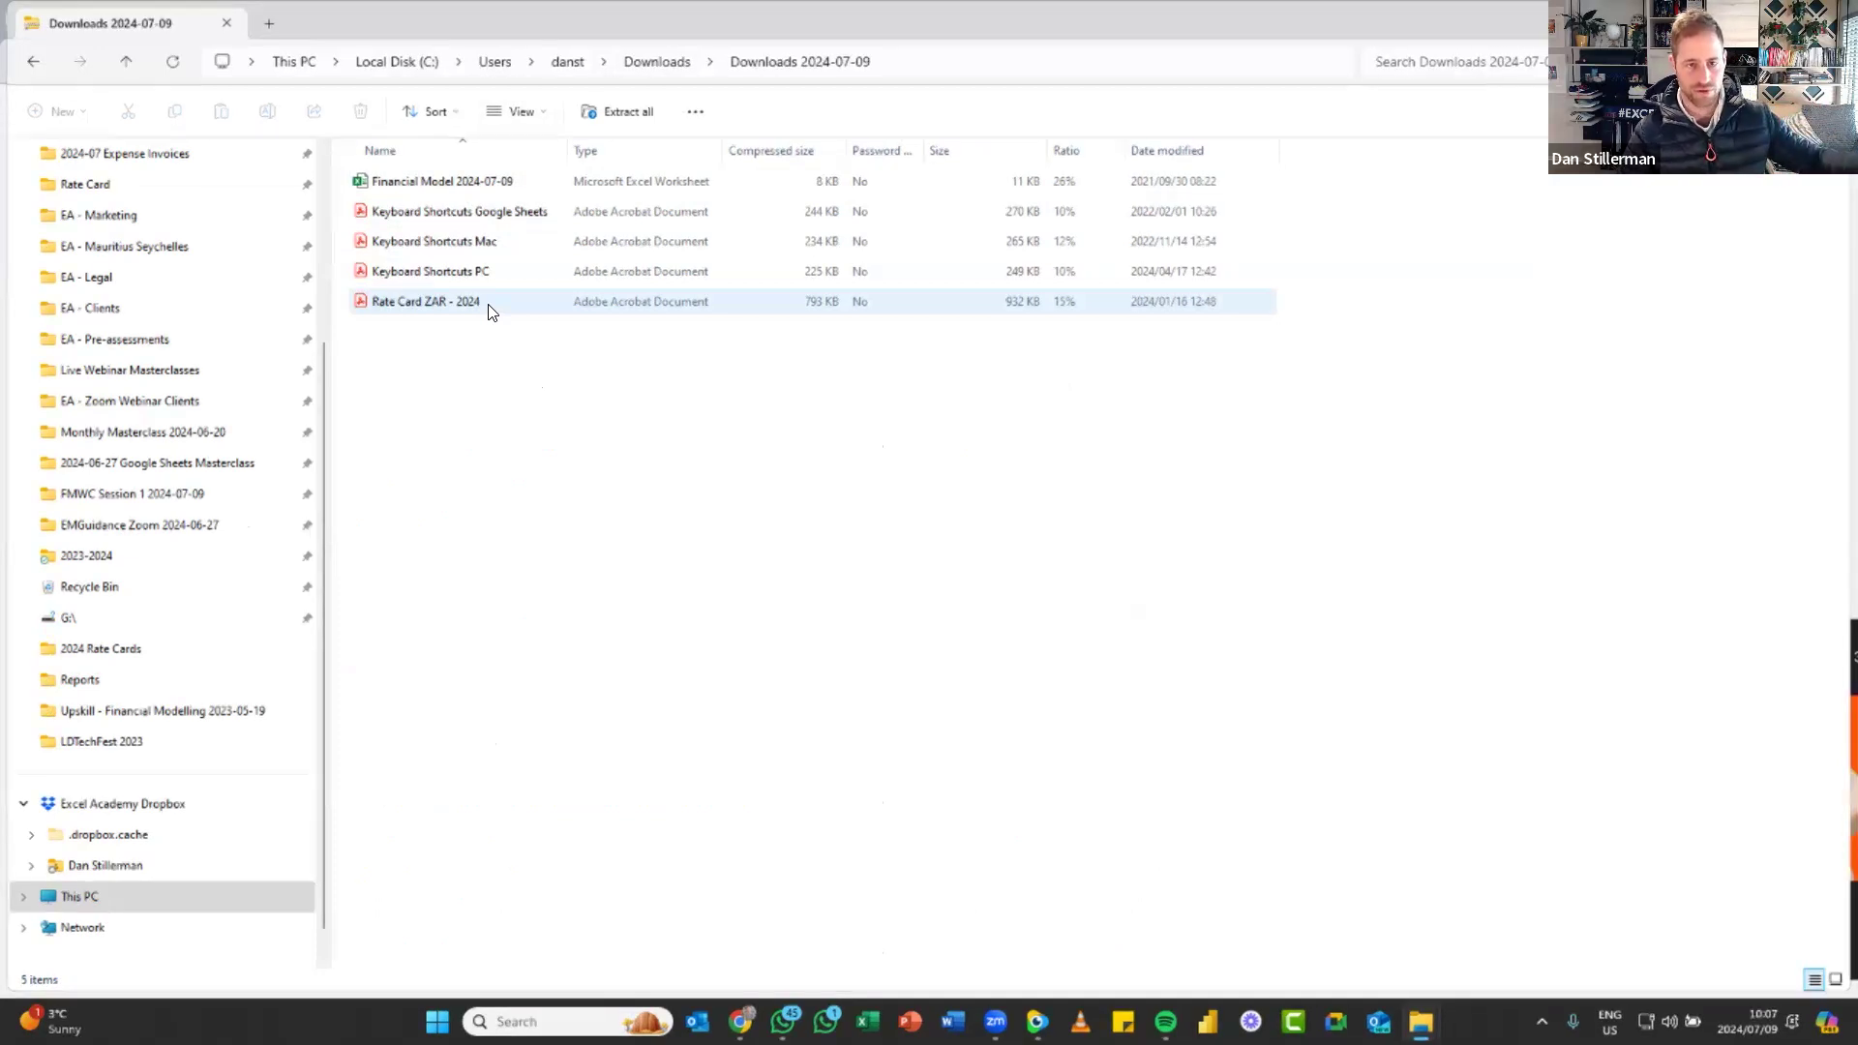
key("Up")
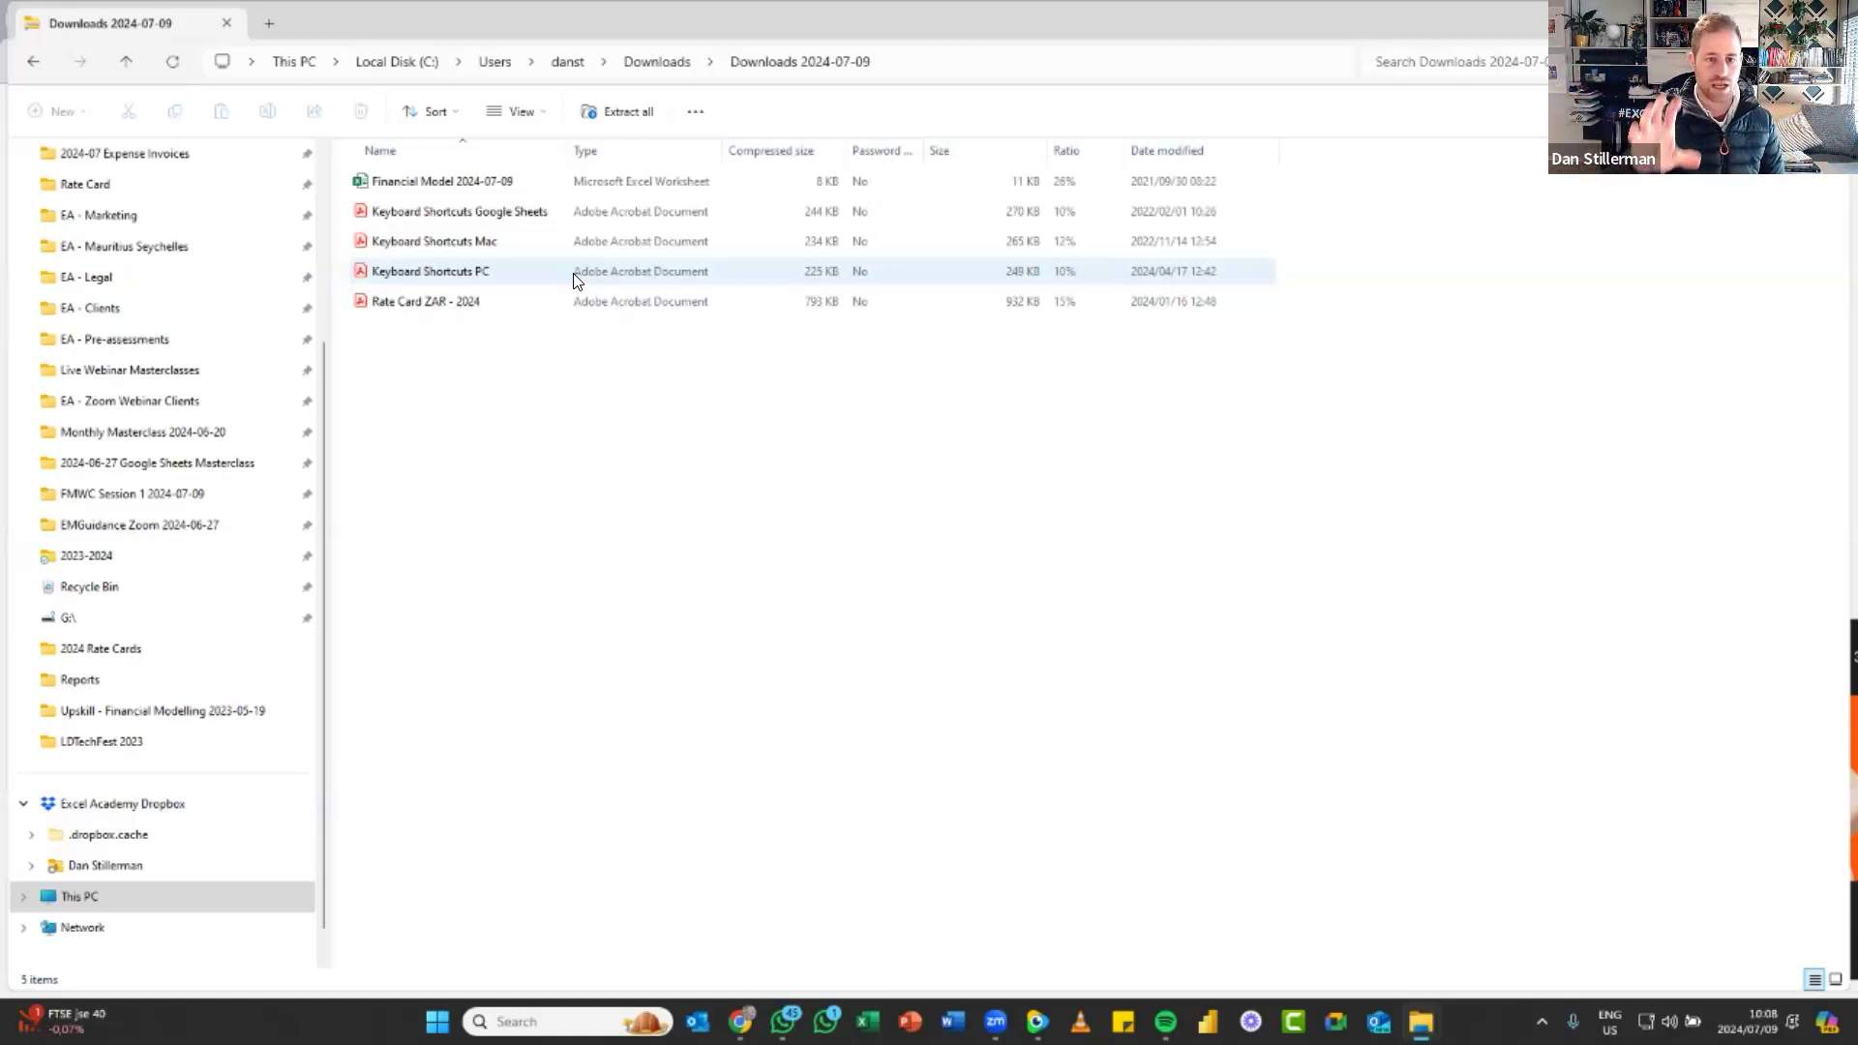
Open the Keyboard Shortcuts PC document from the archive
left_click(456, 263)
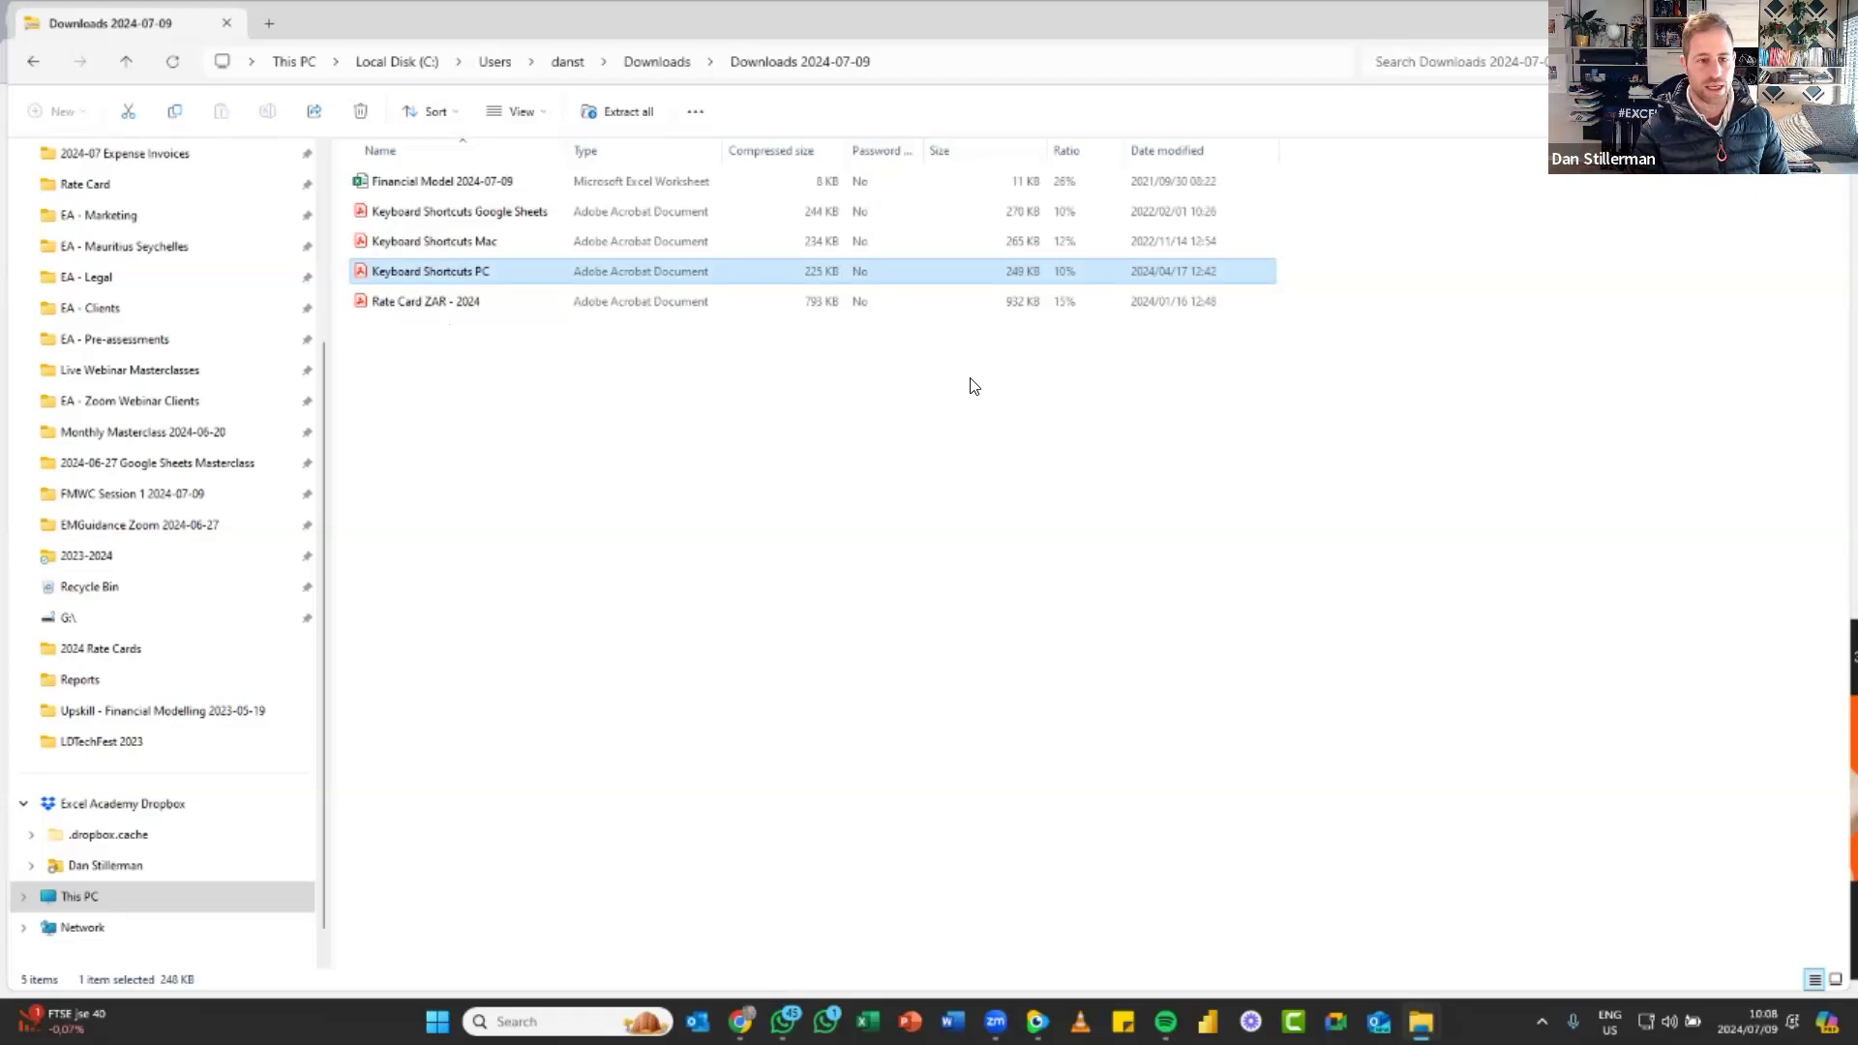
key("Up")
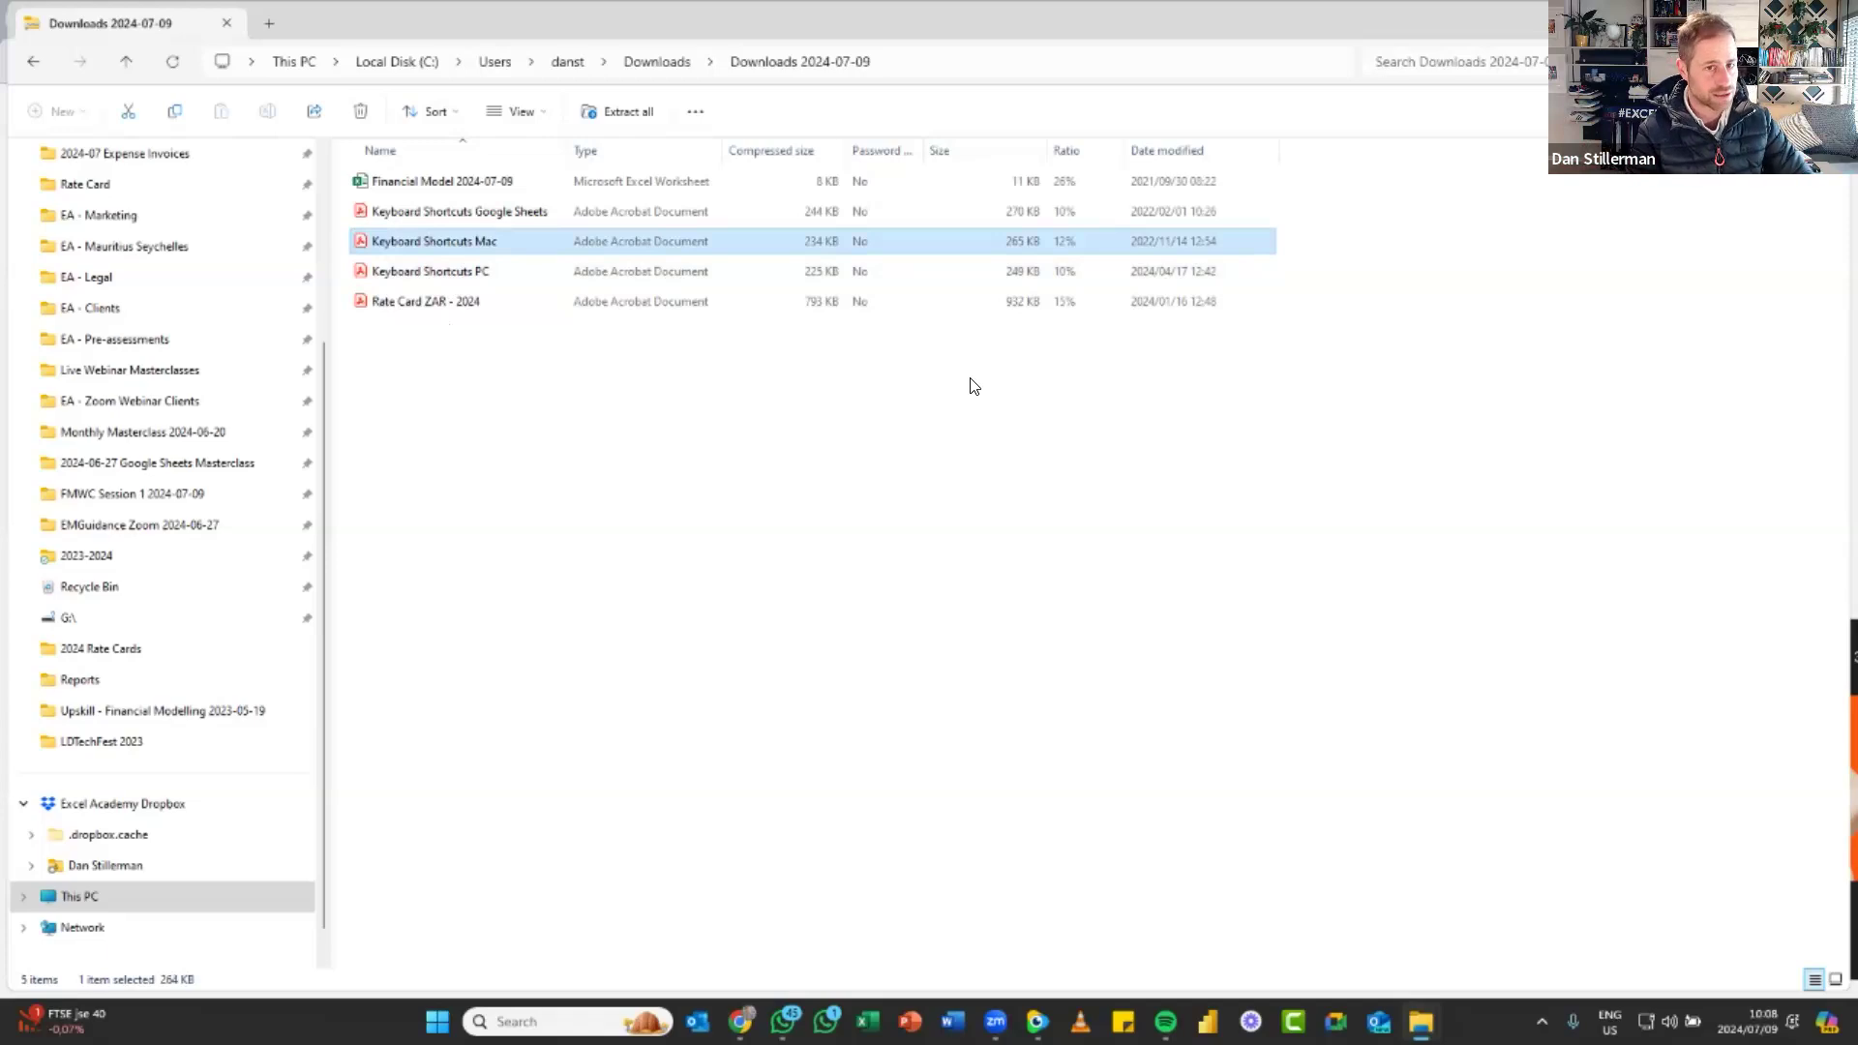
key("Down")
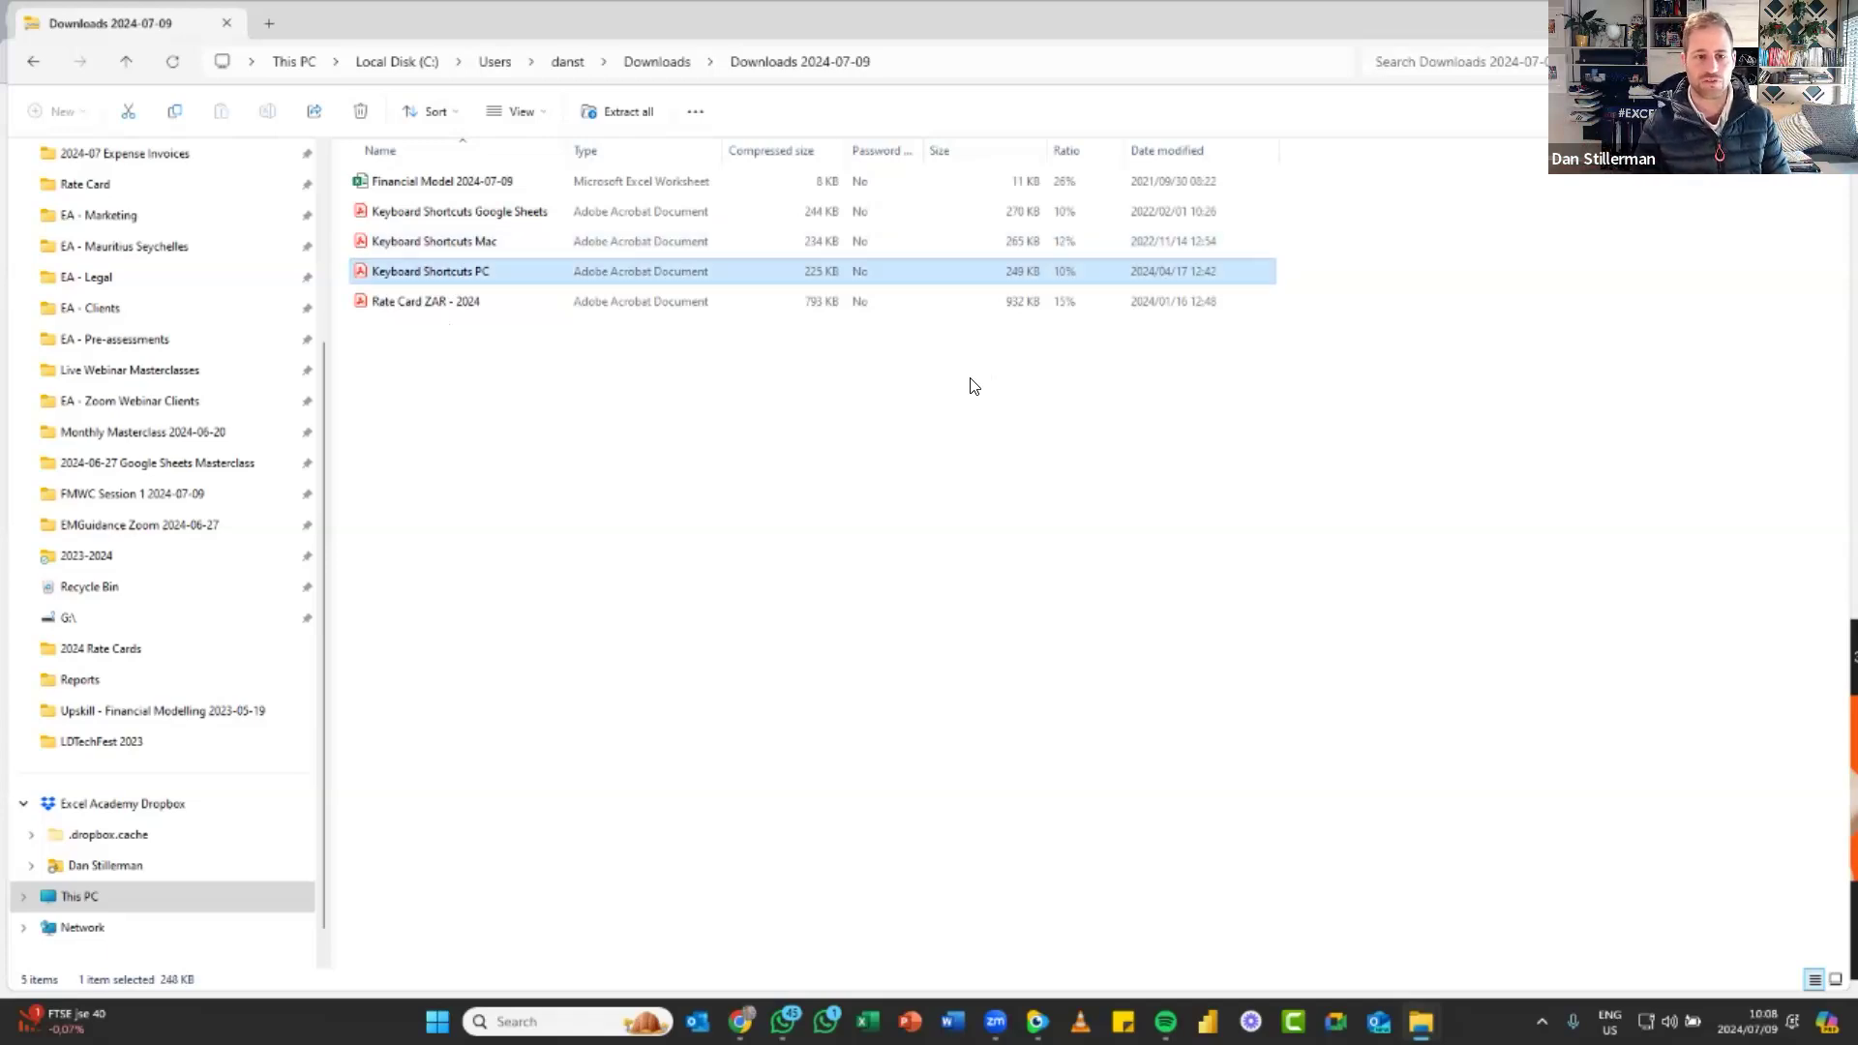
key("Return")
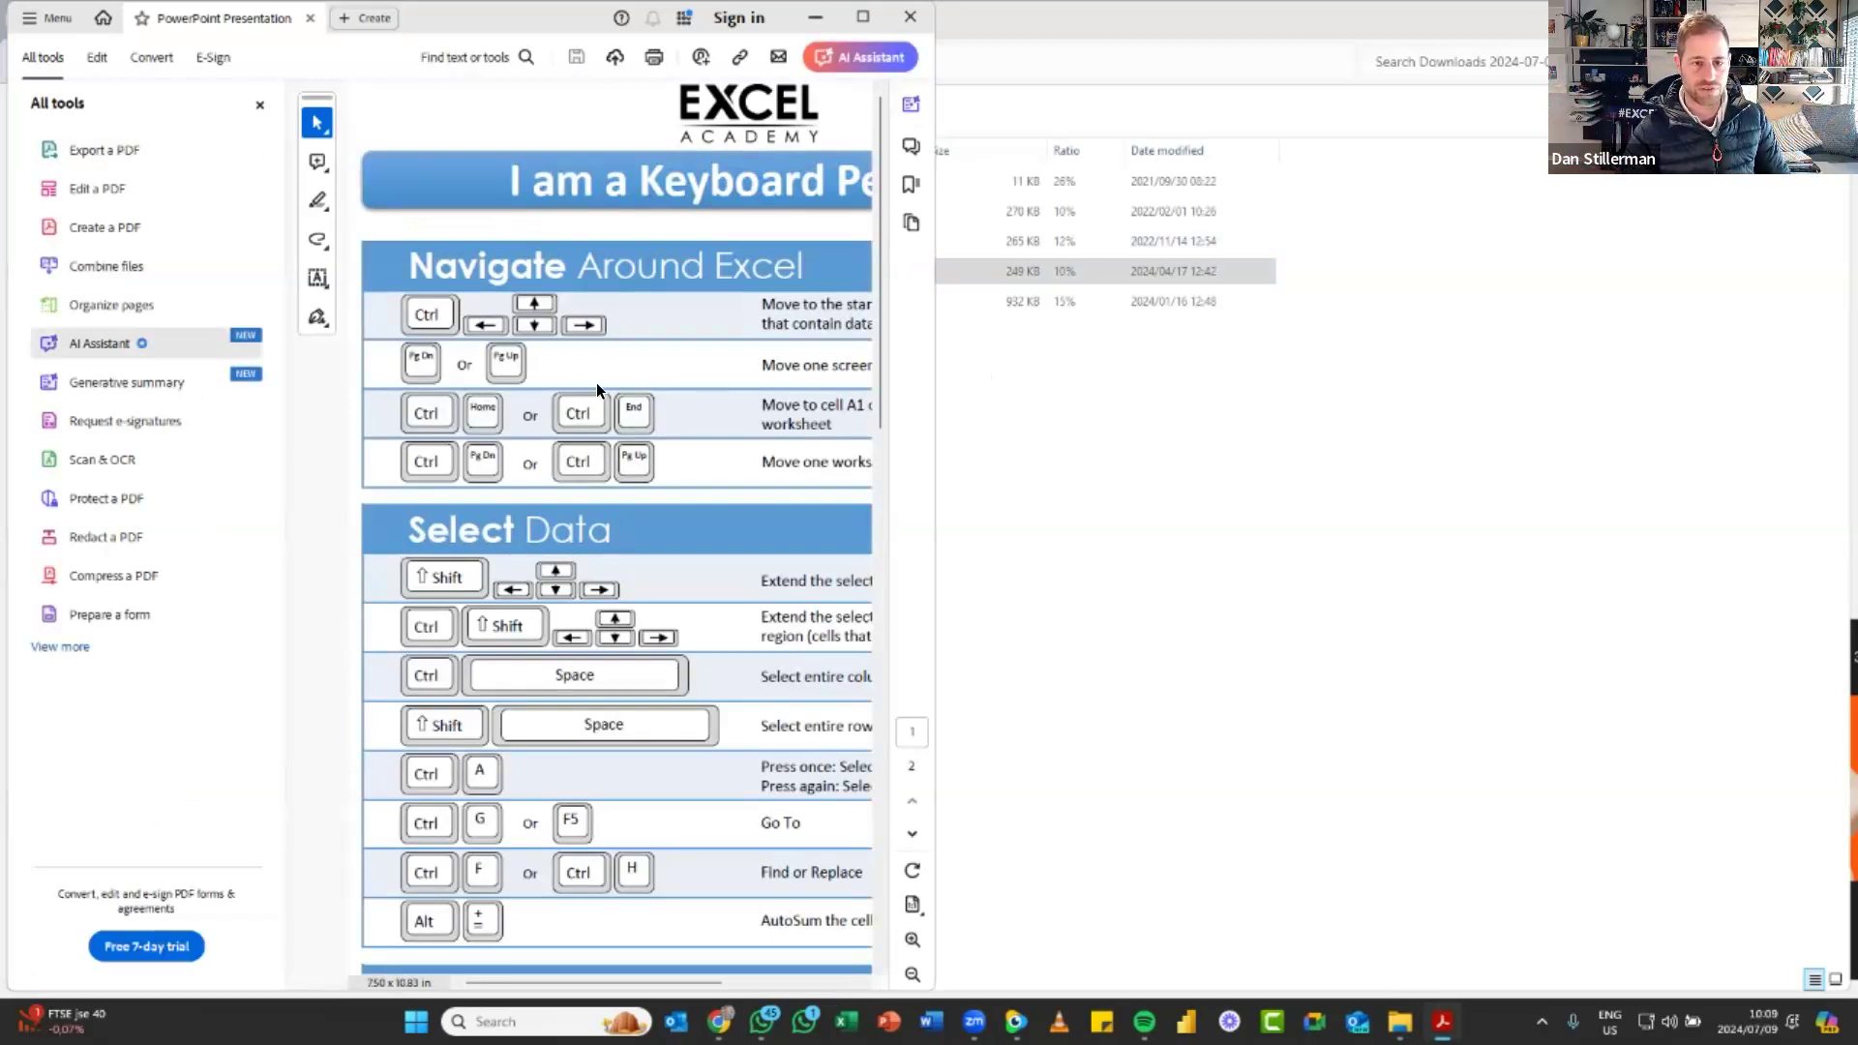
Show the keyboard shortcuts PDF in full screen mode and minimise the Zoom meeting window covering it
left_click(58, 20)
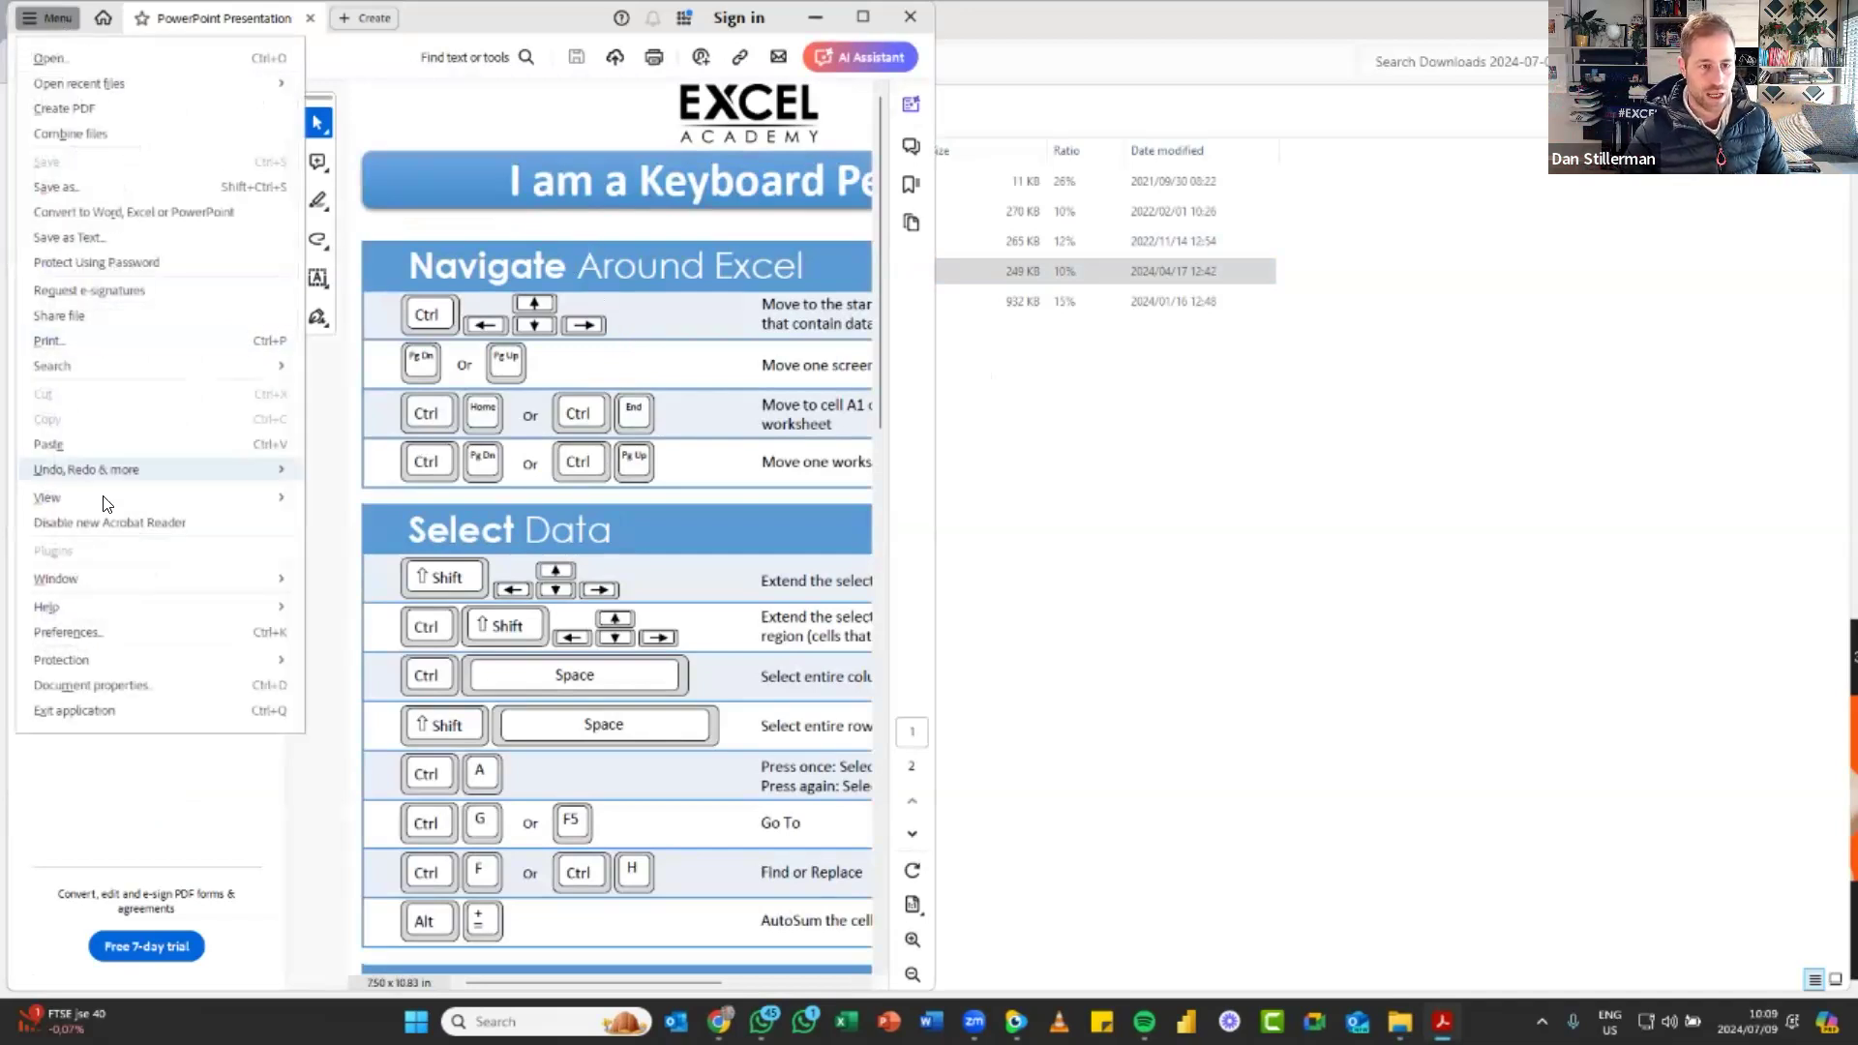
mouse_move(106, 503)
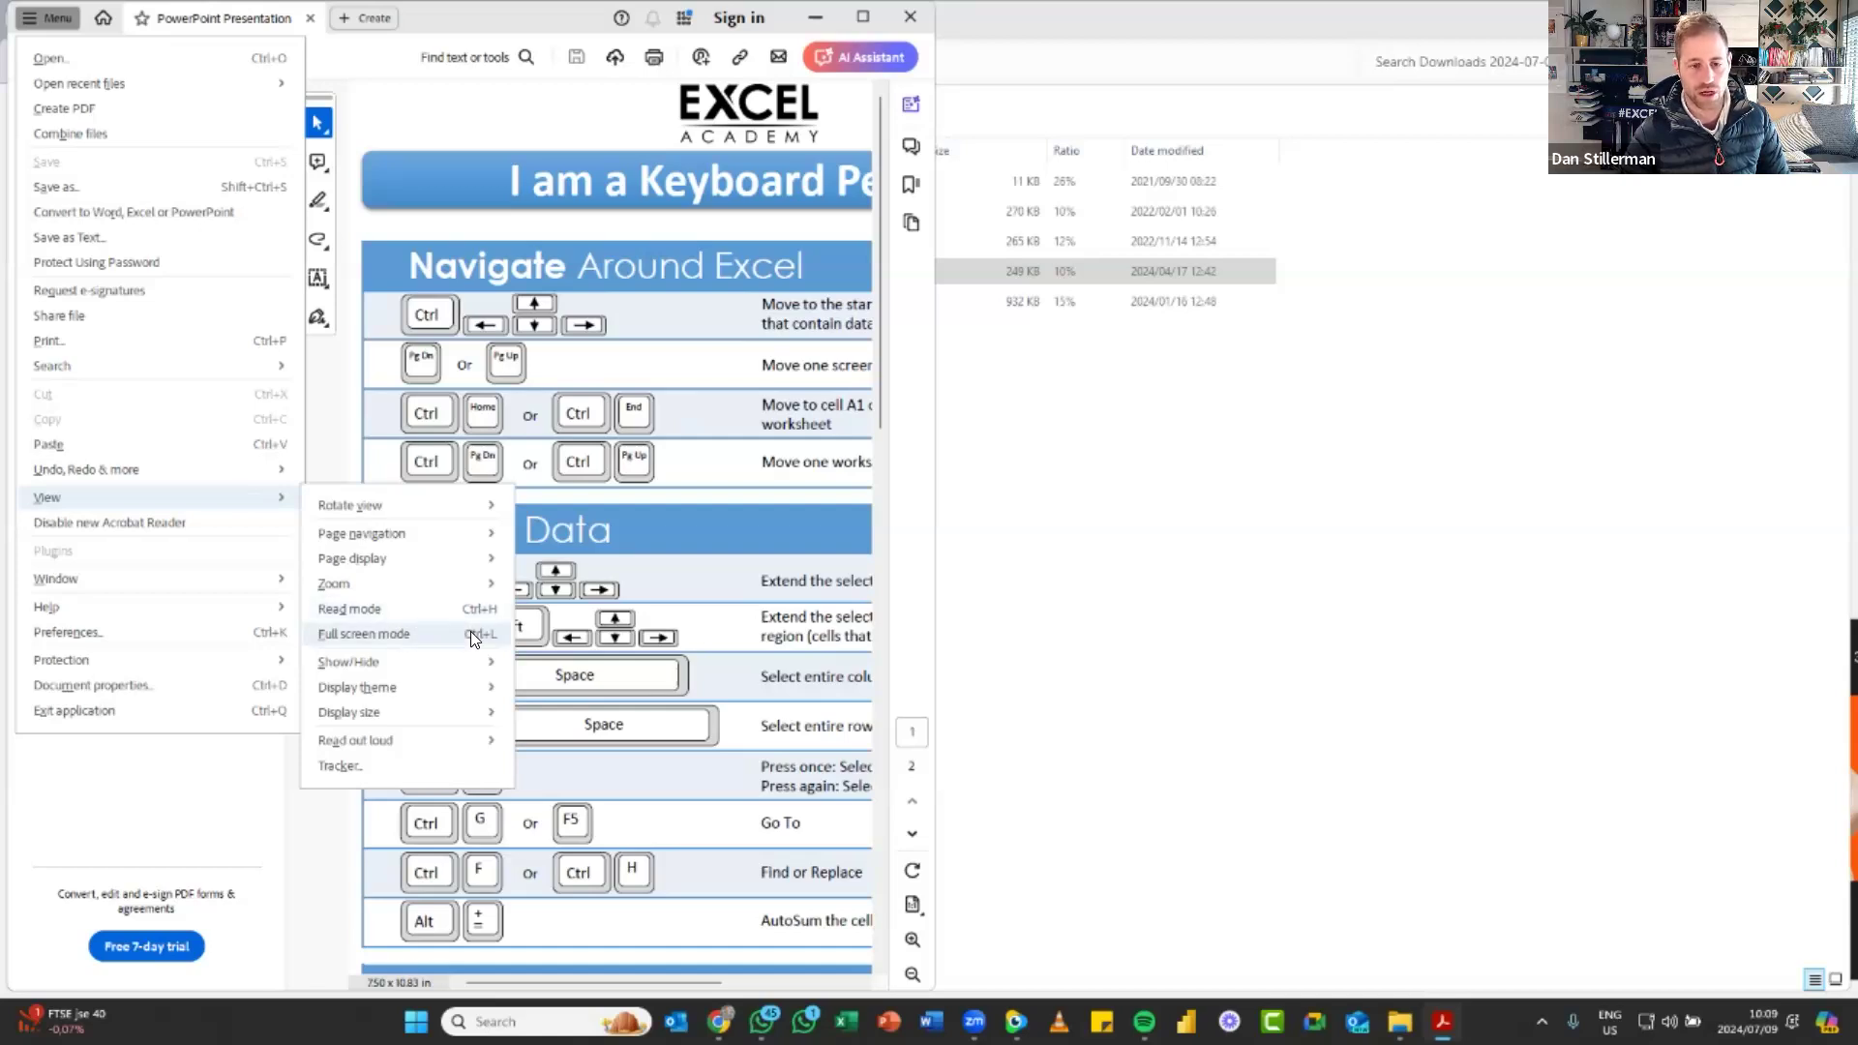
left_click(638, 374)
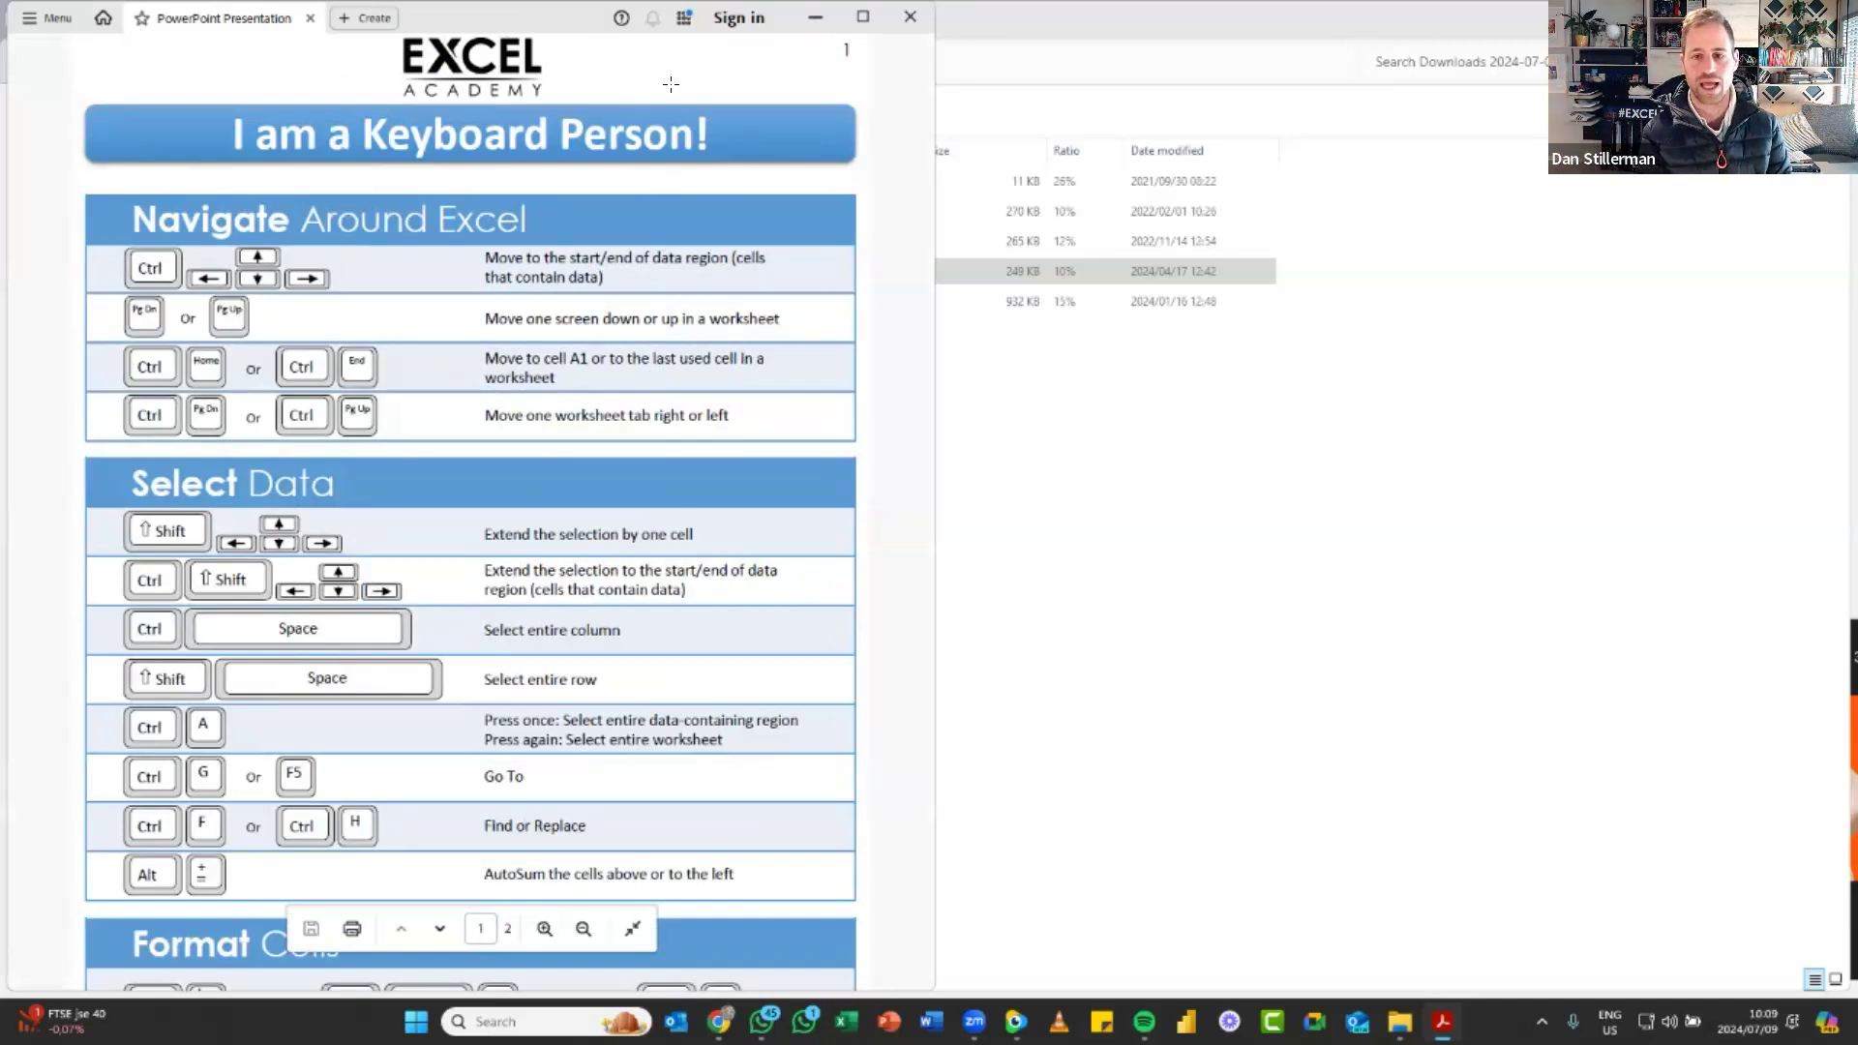
key("ctrl+l")
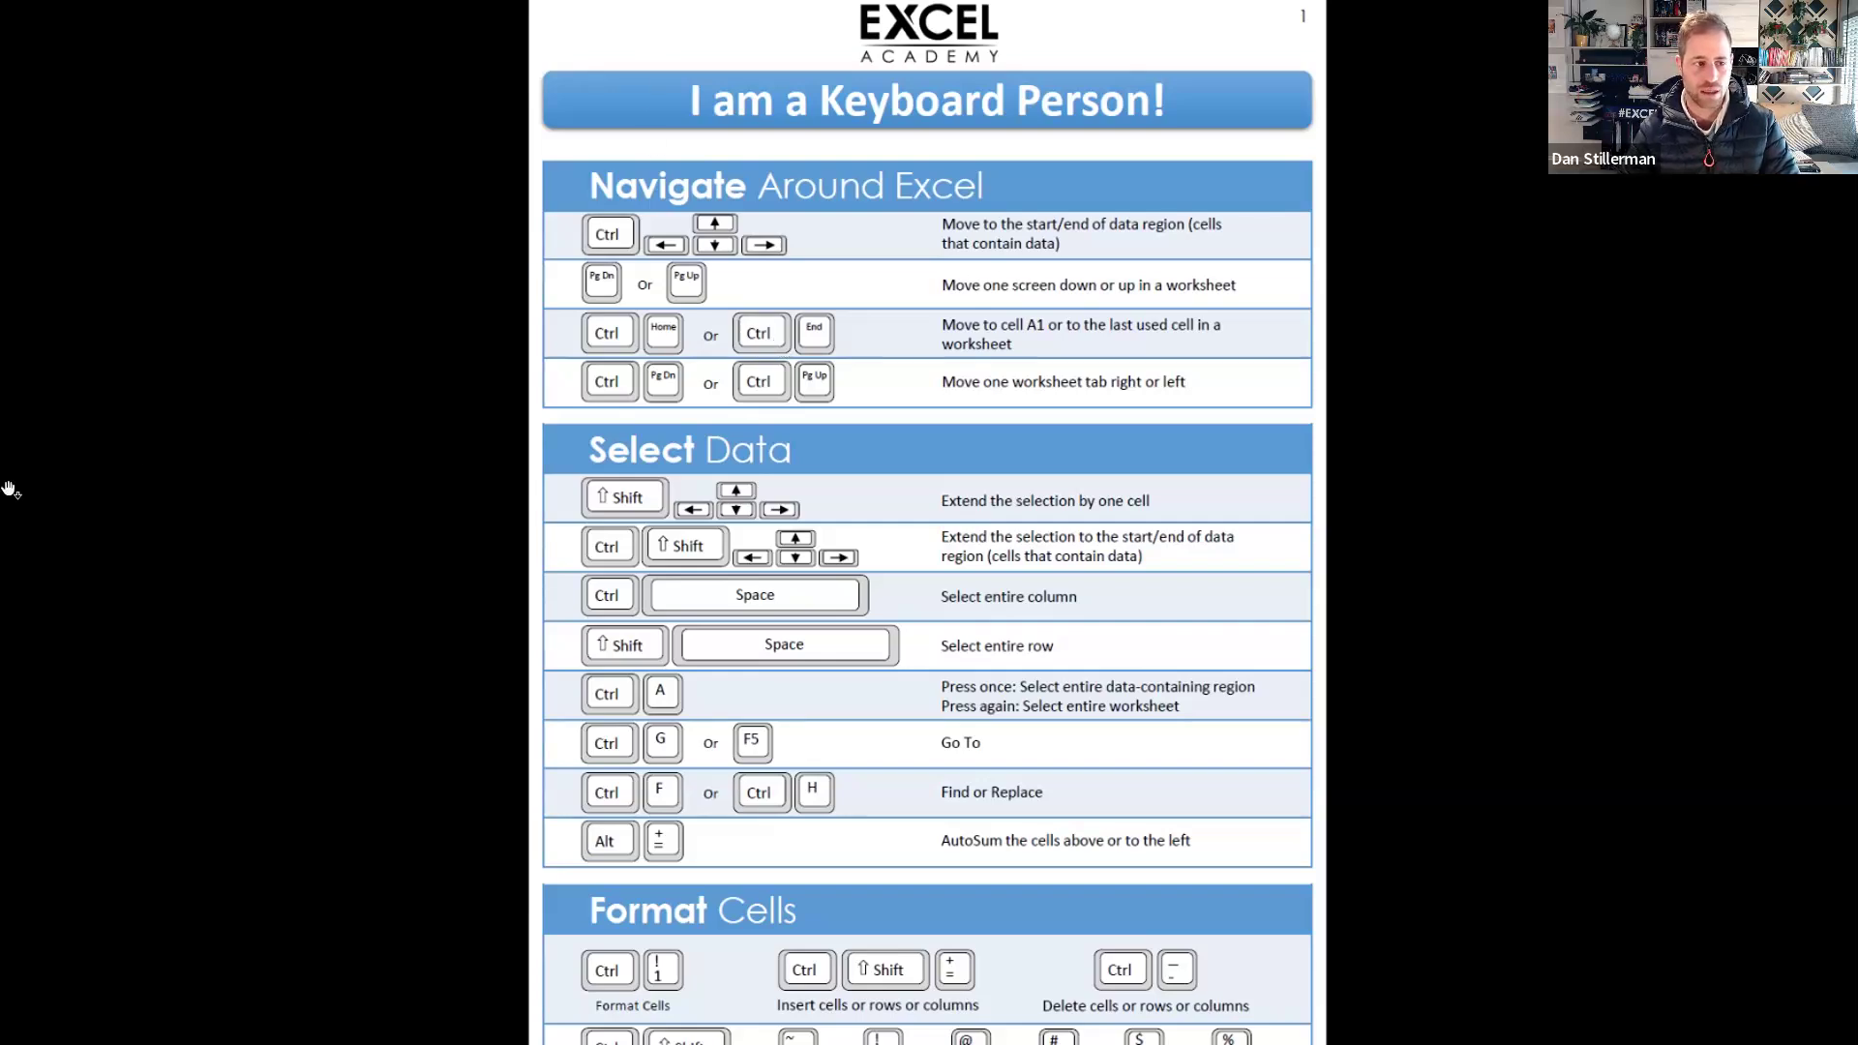
key("alt+Tab")
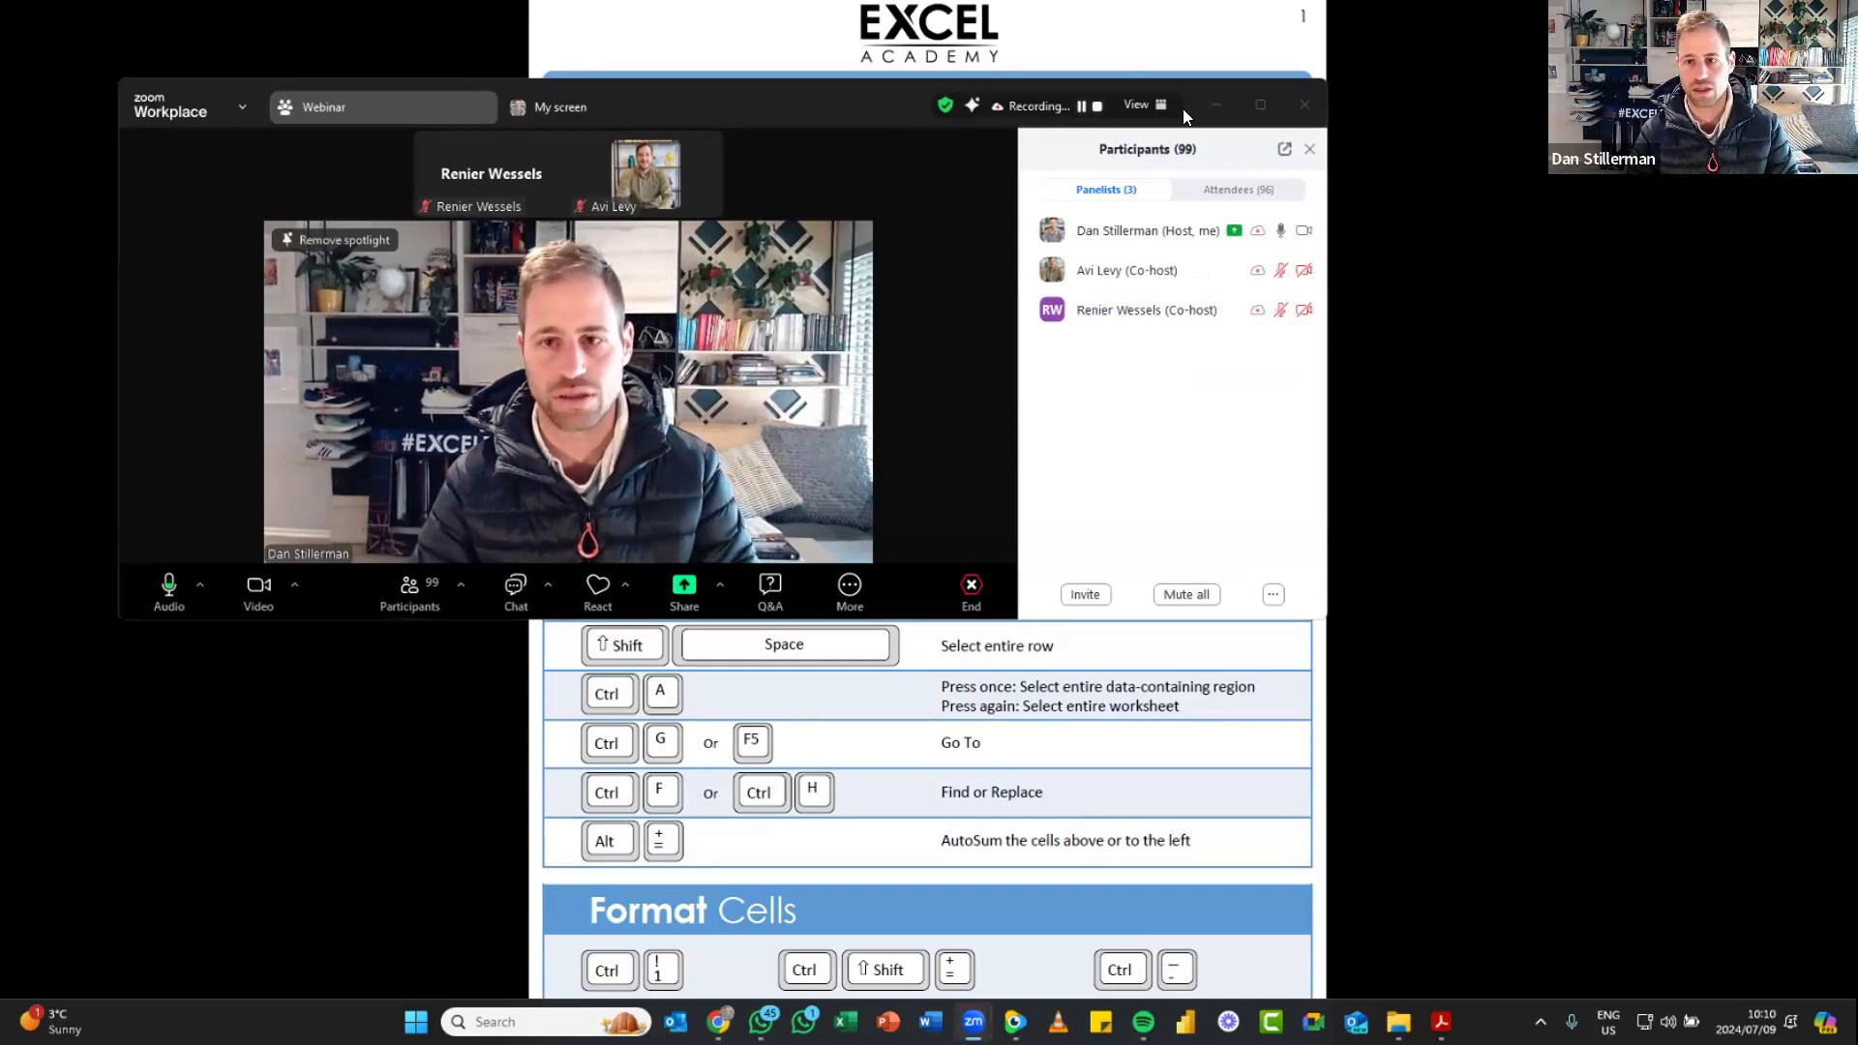
left_click(1215, 105)
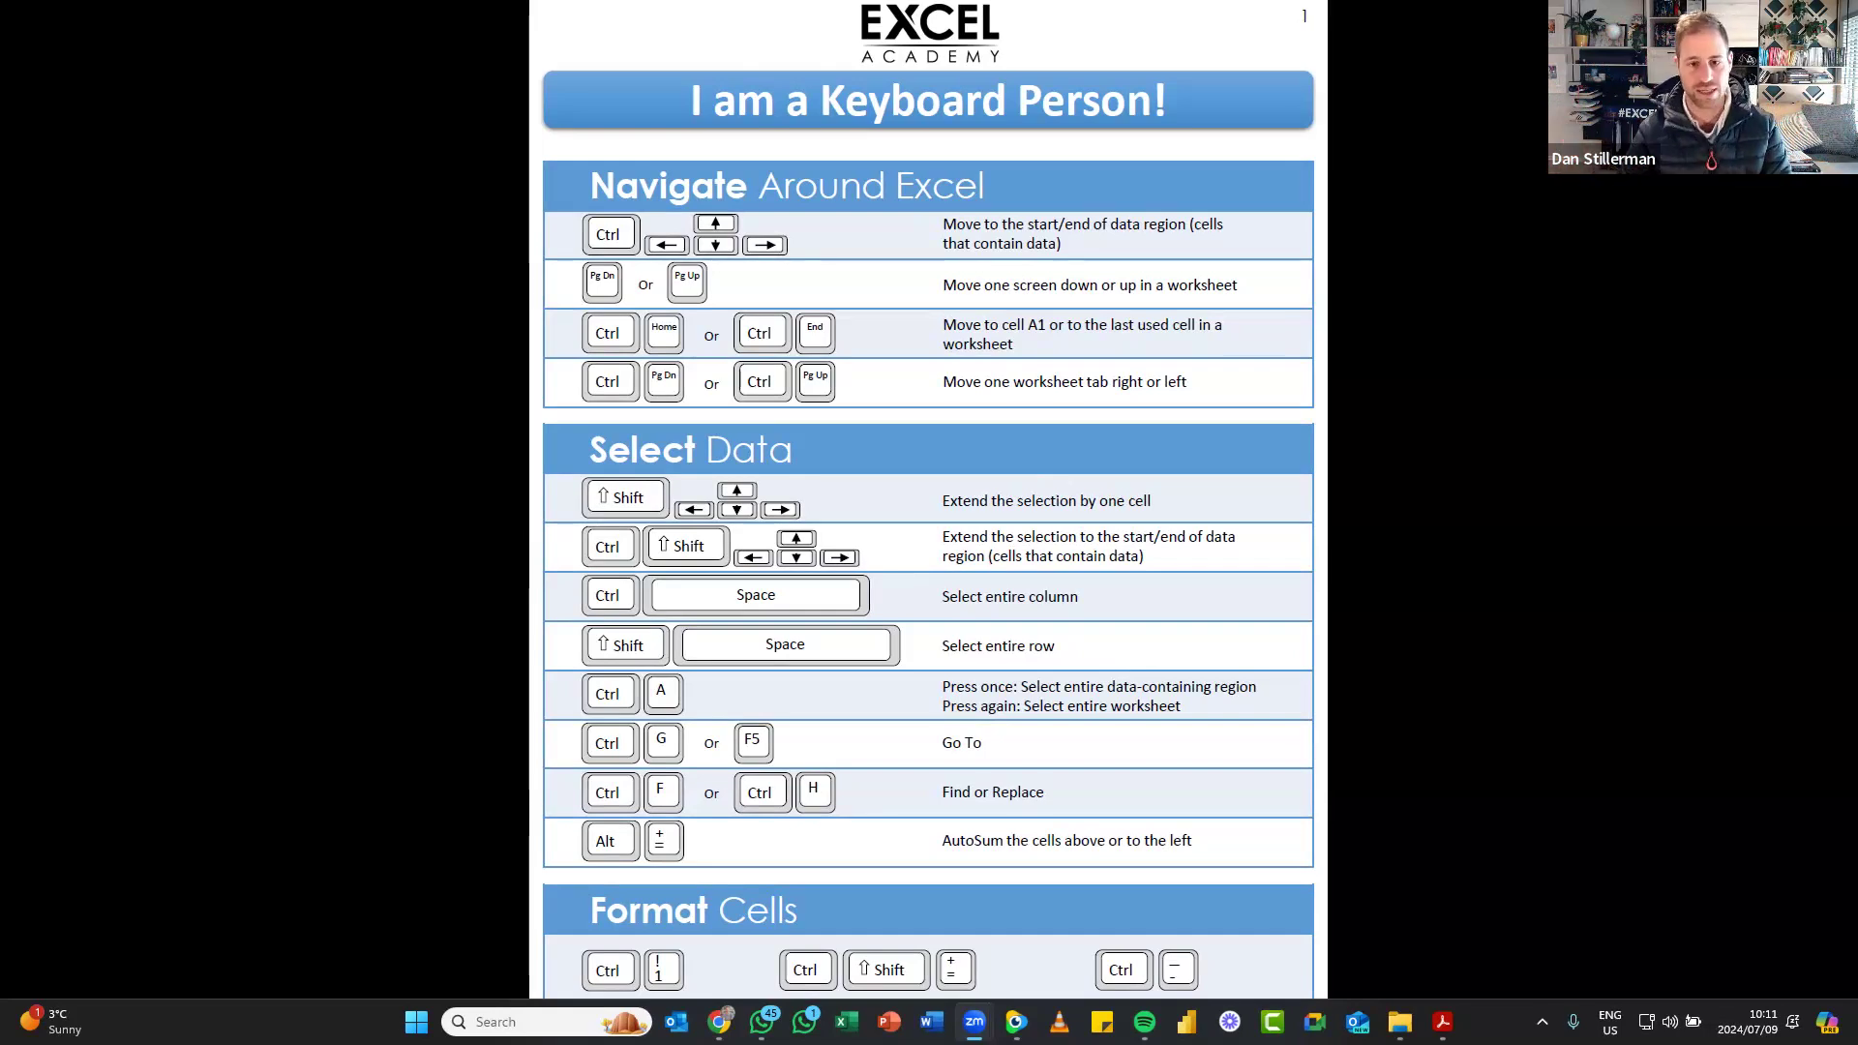
Review both pages of the shortcuts sheet, from navigation, selection and formatting to the alphabetical Ctrl and F key shortcuts
scroll(1171, 407, "down", 1)
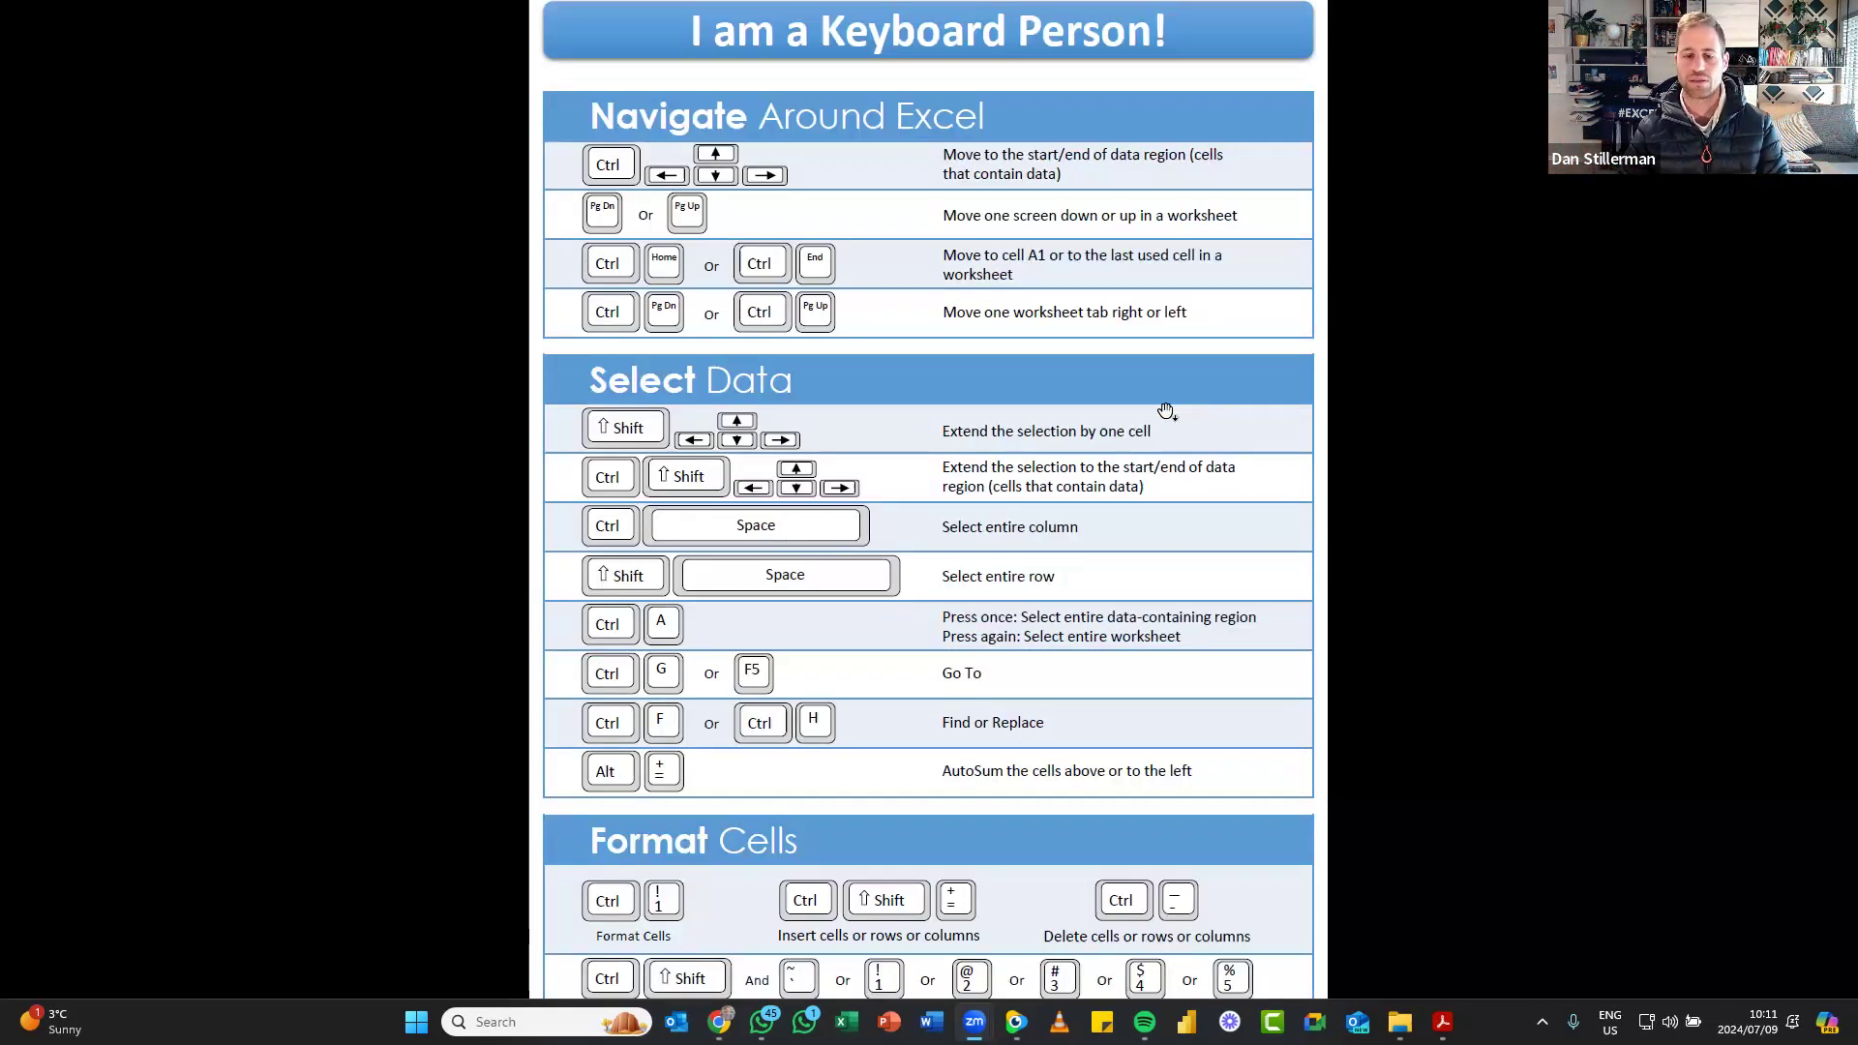
scroll(1166, 411, "down", 3)
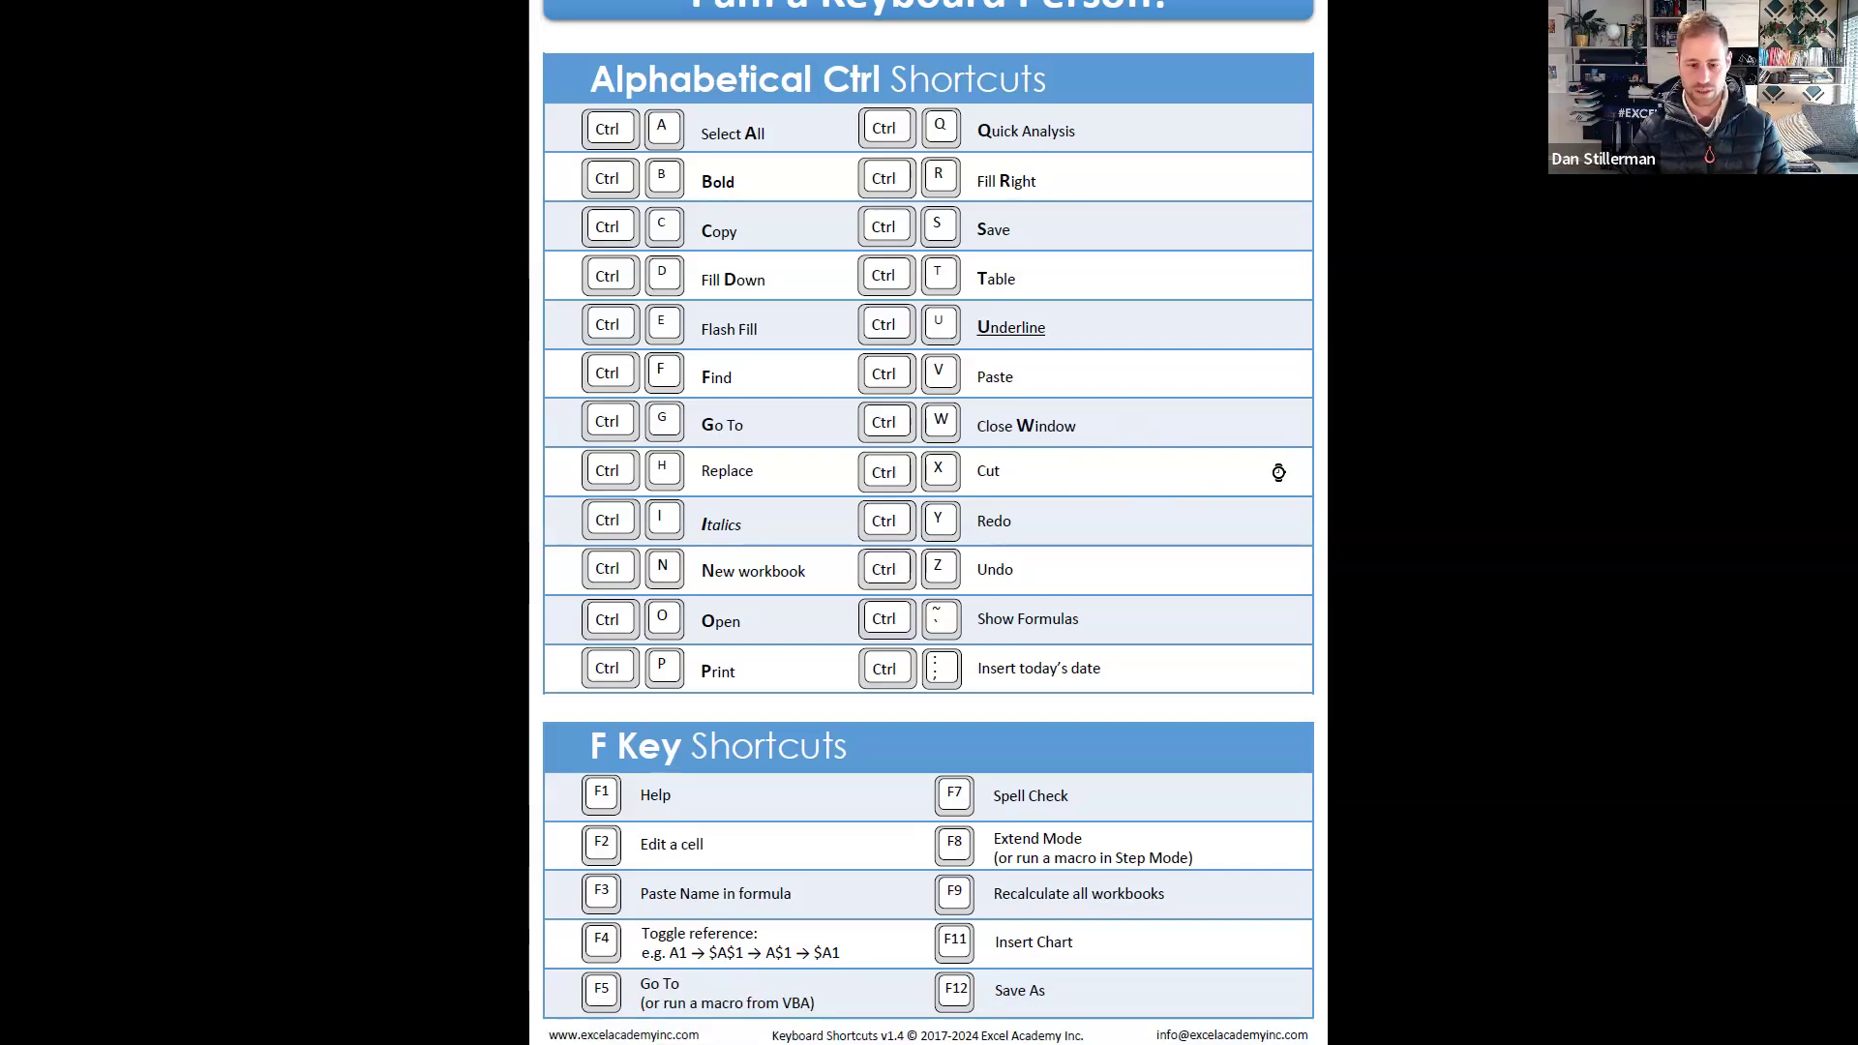
scroll(1279, 472, "down", 1)
scroll(1313, 548, "down", 1)
scroll(1310, 548, "up", 1)
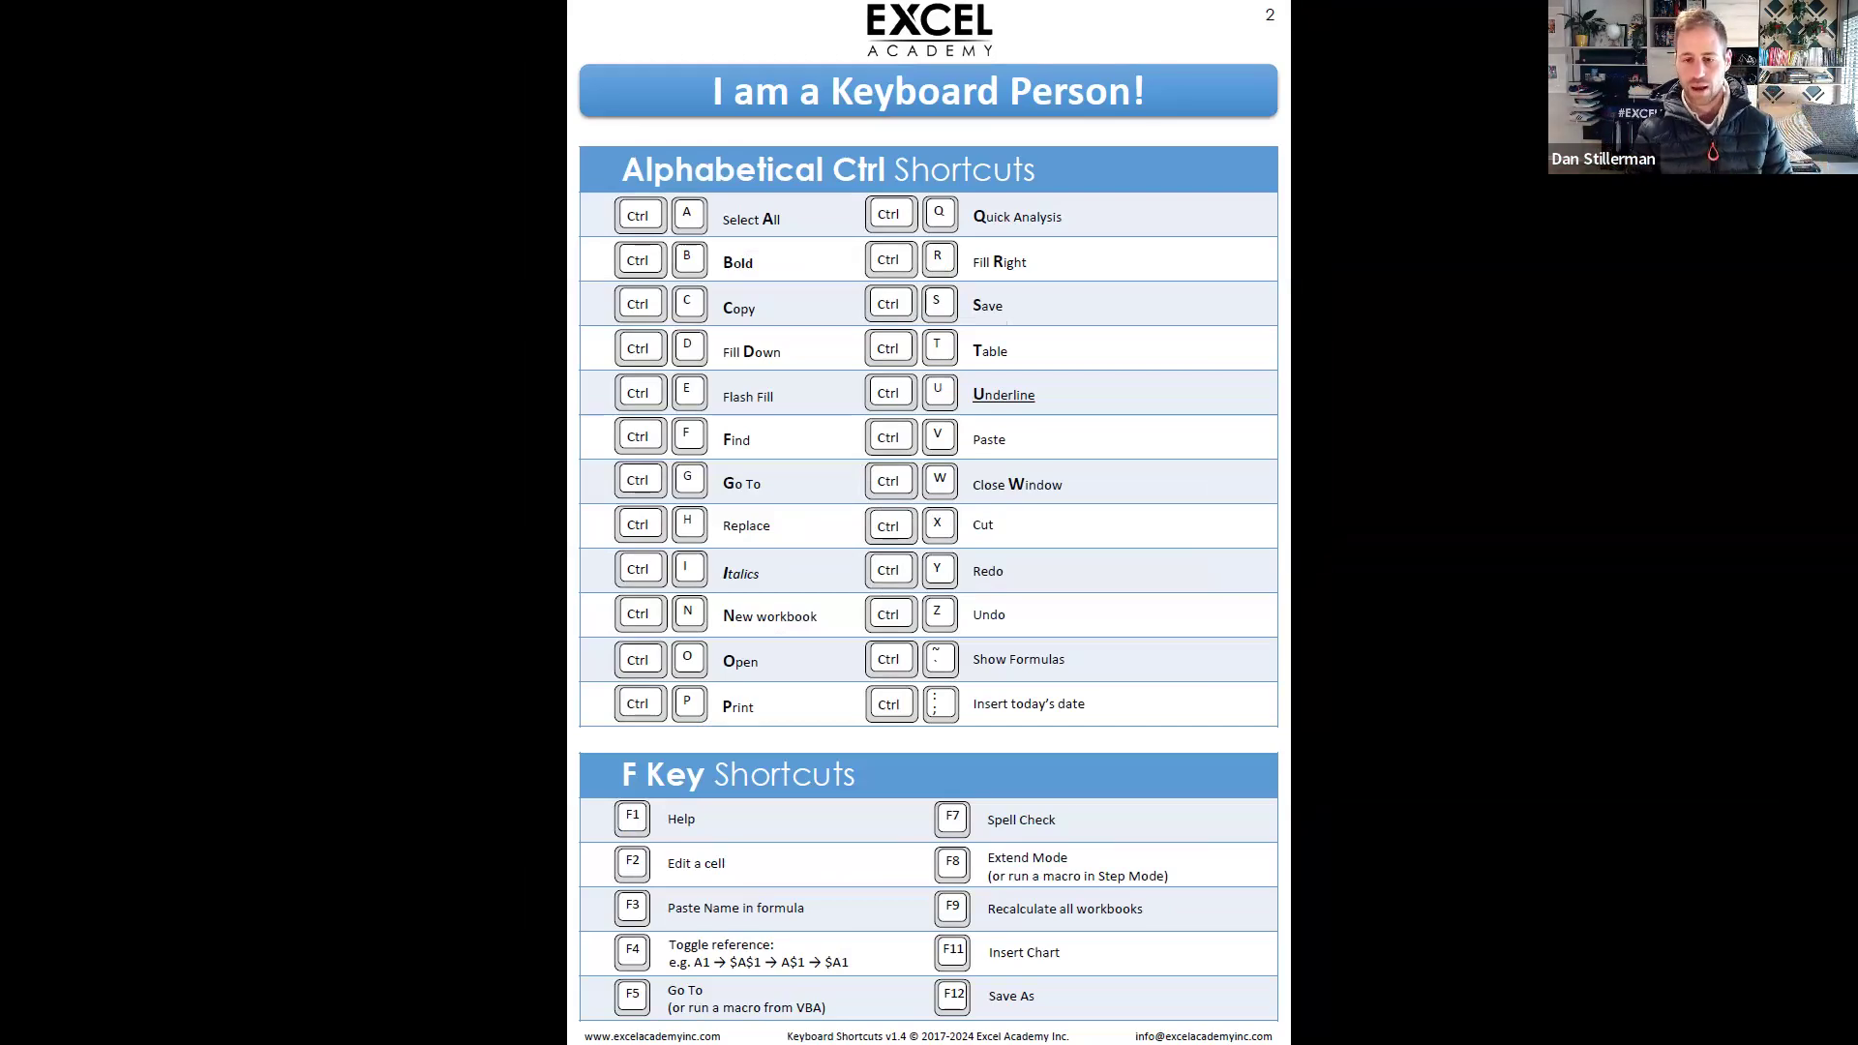
key("Page_Up")
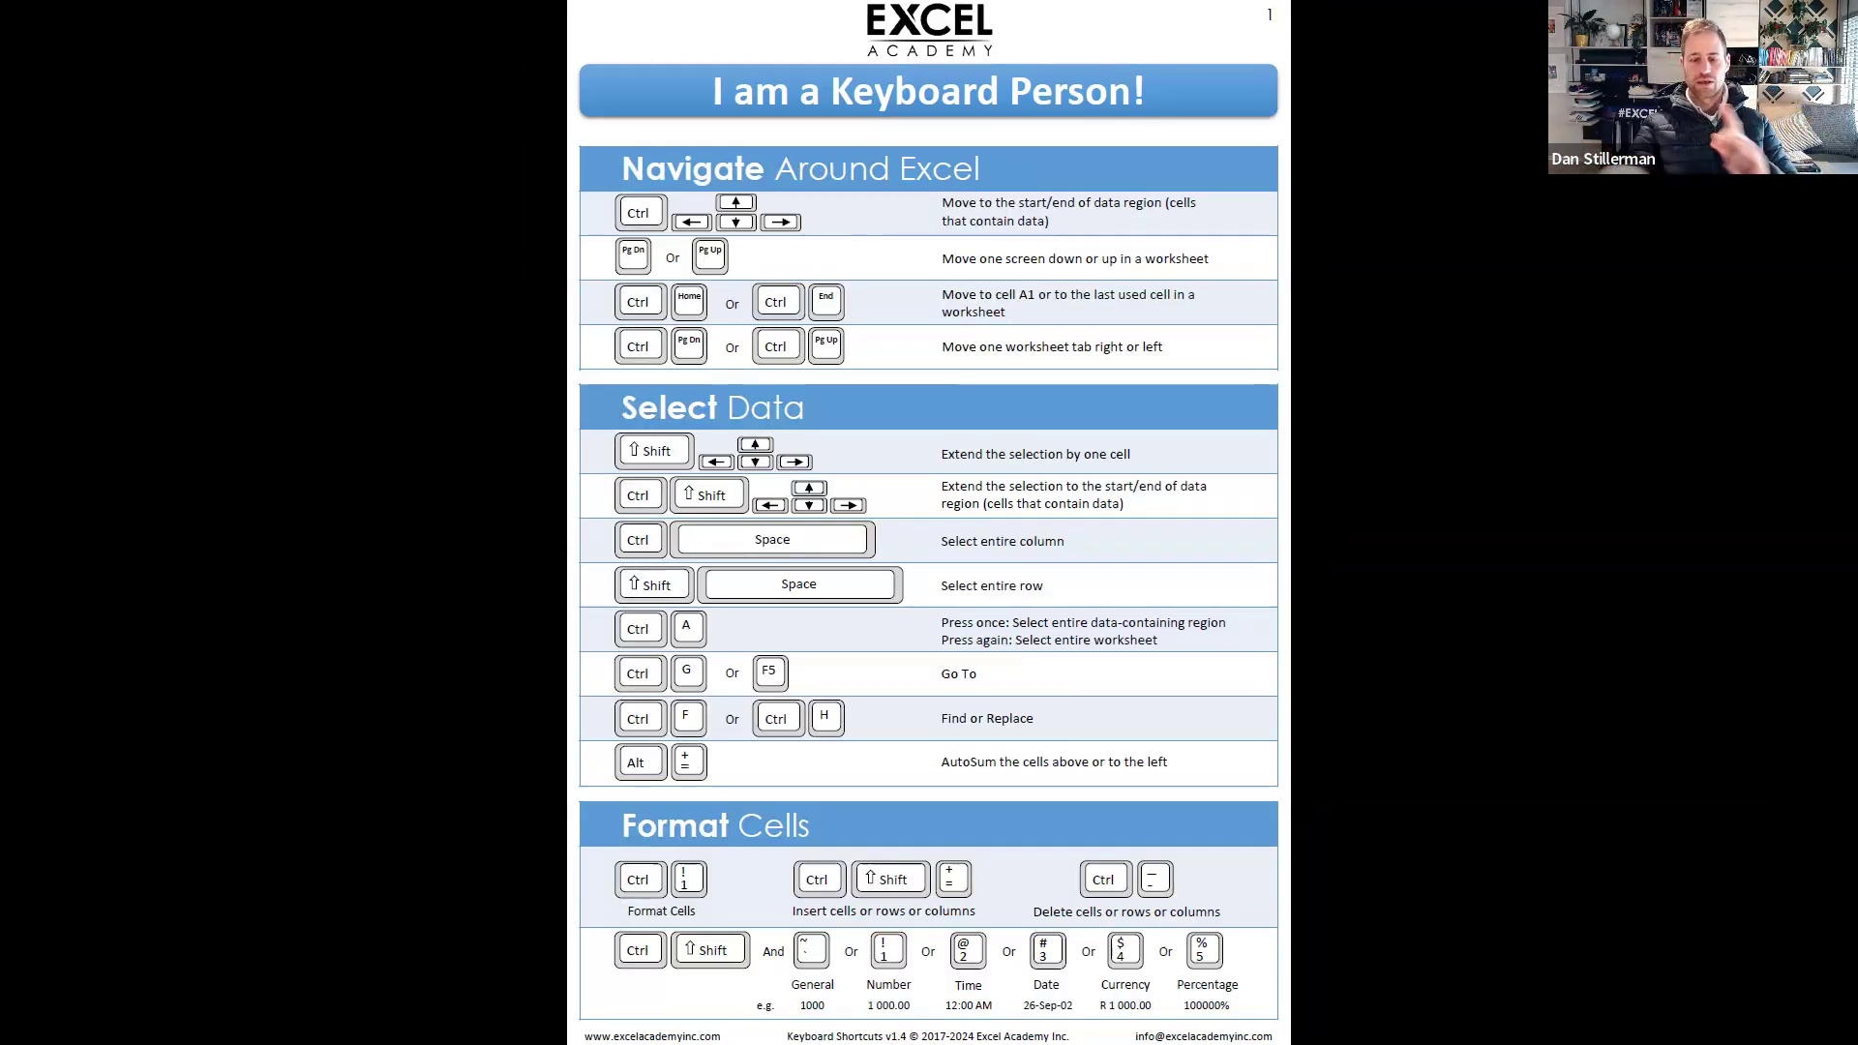
key("Page_Down")
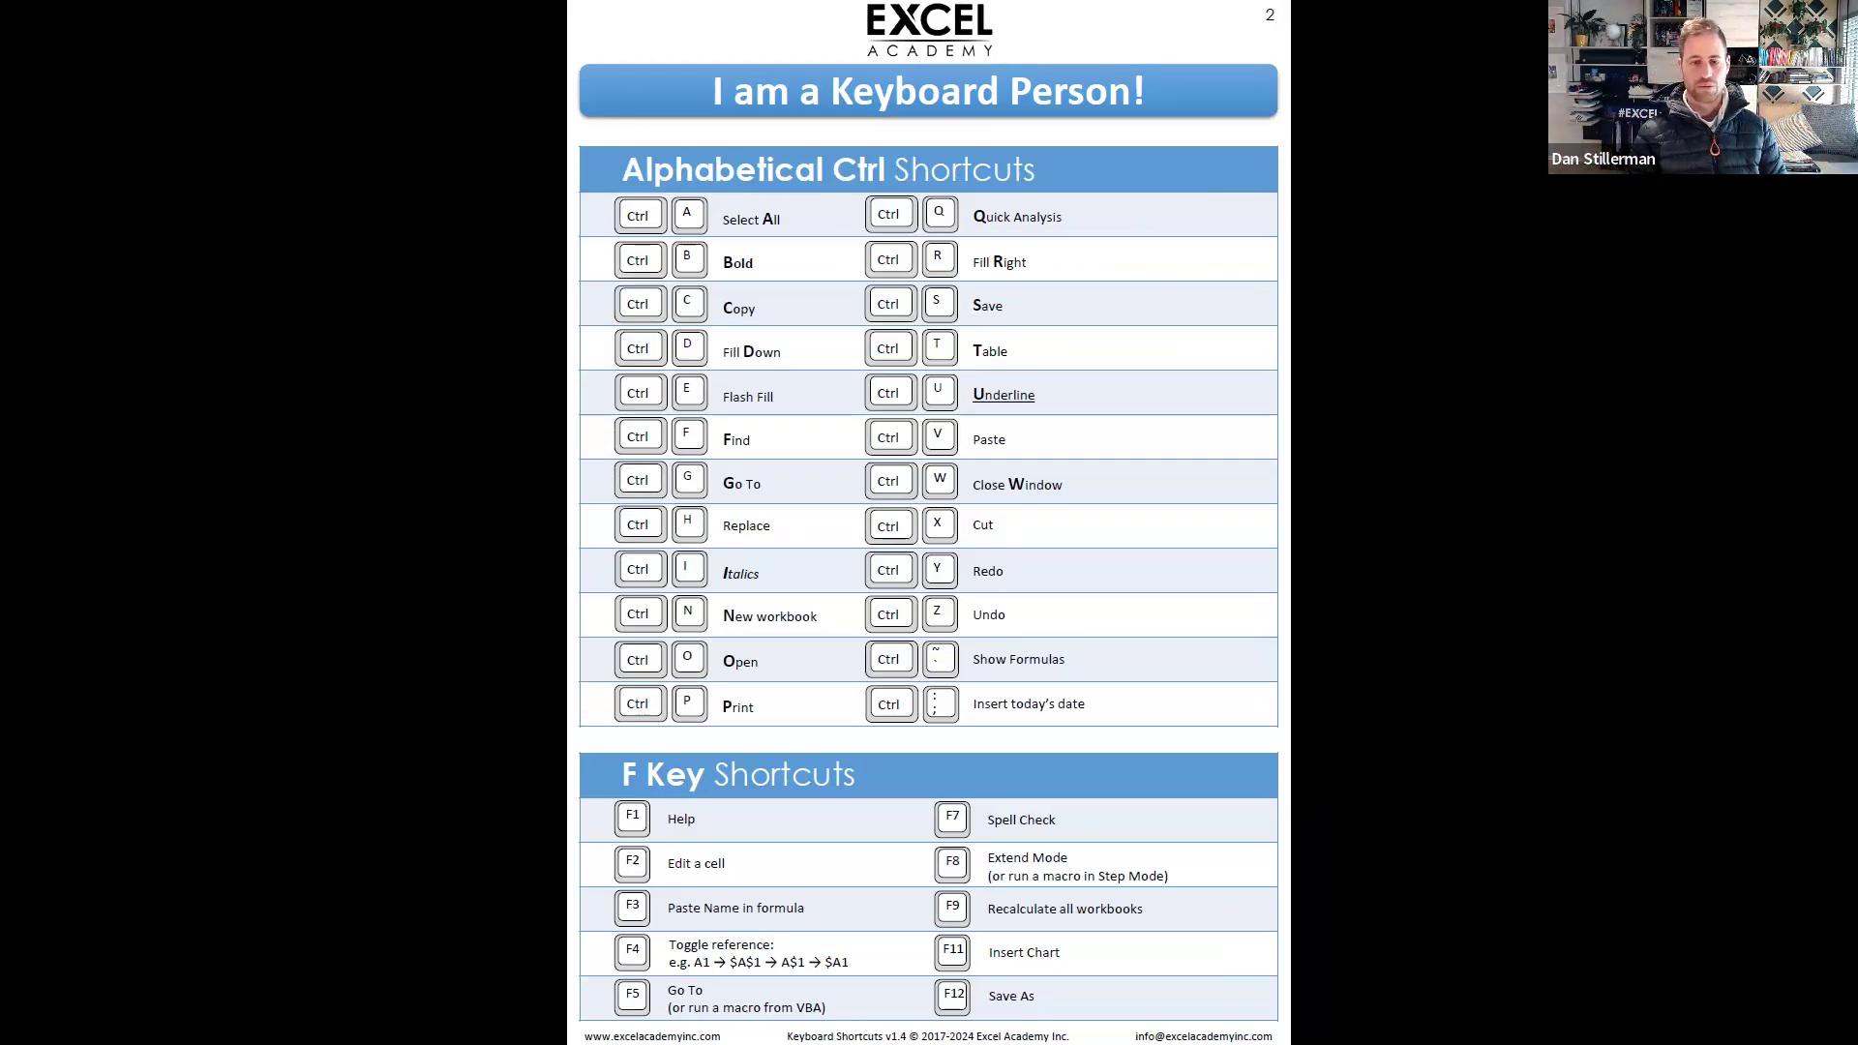
key("Page_Up")
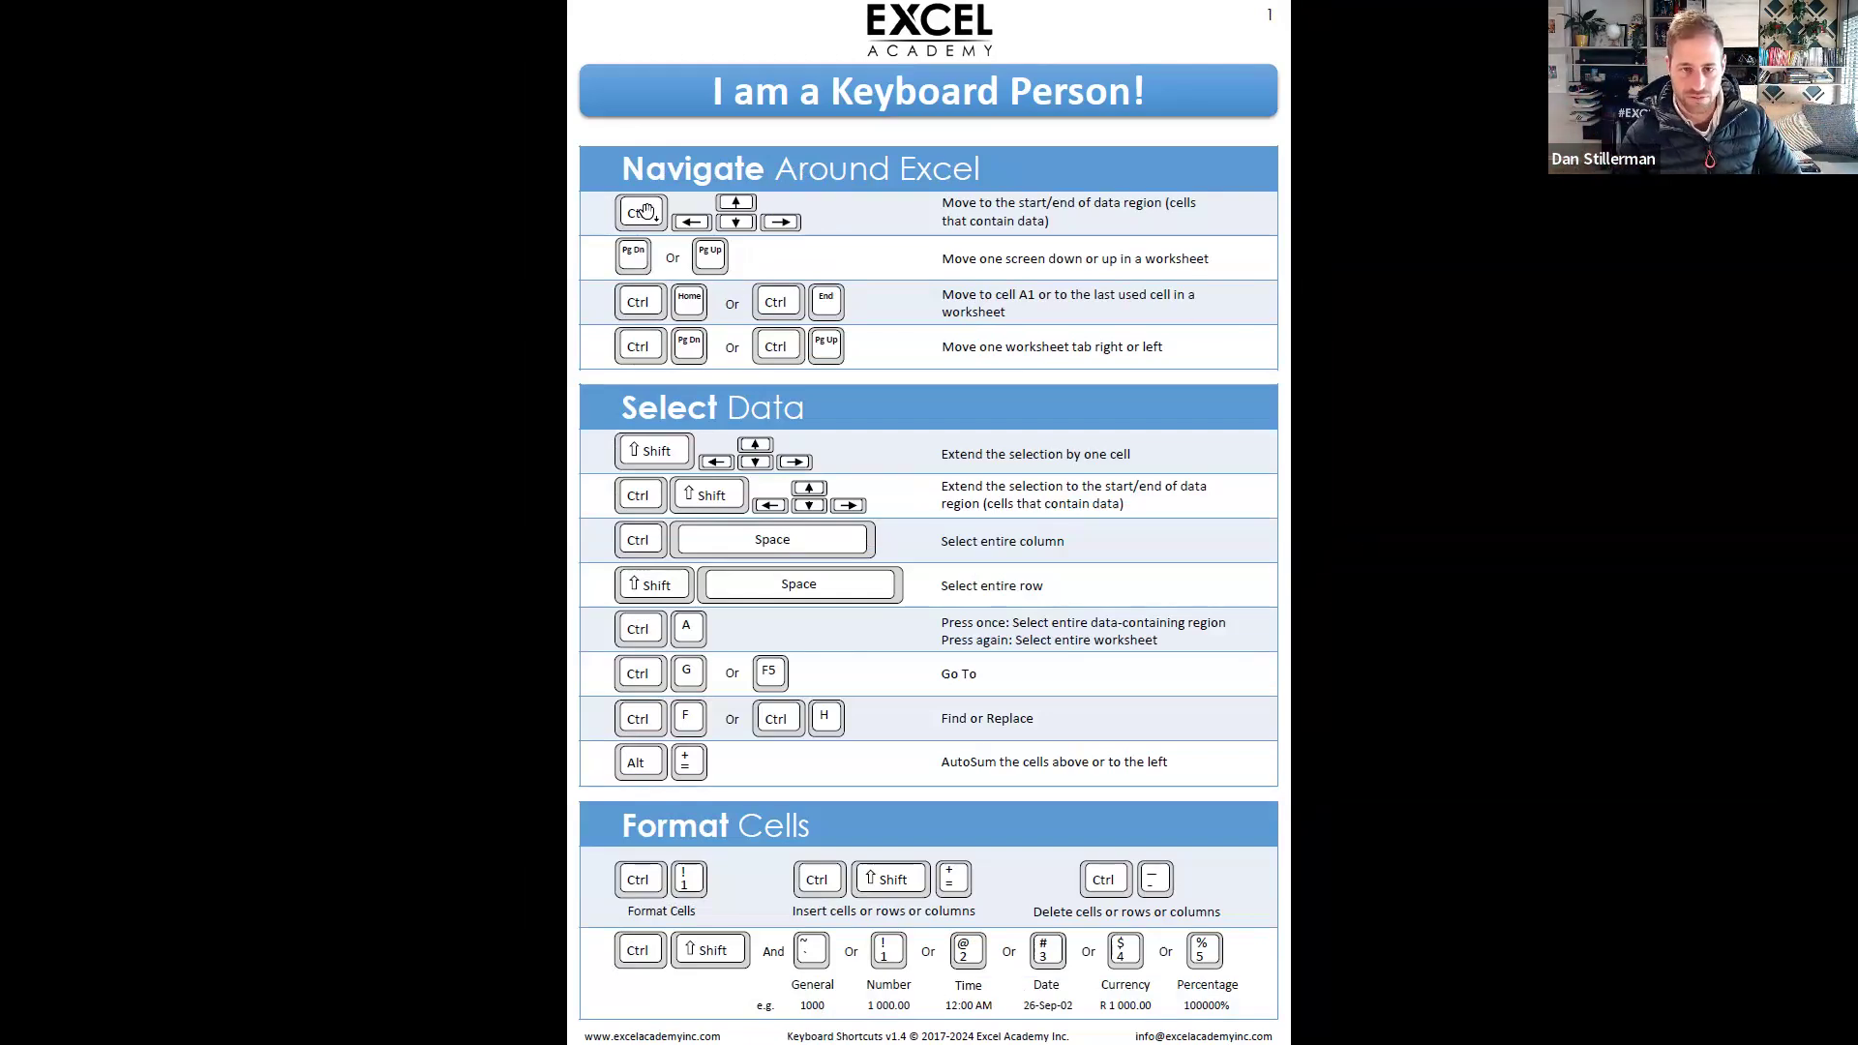
left_click(1007, 715)
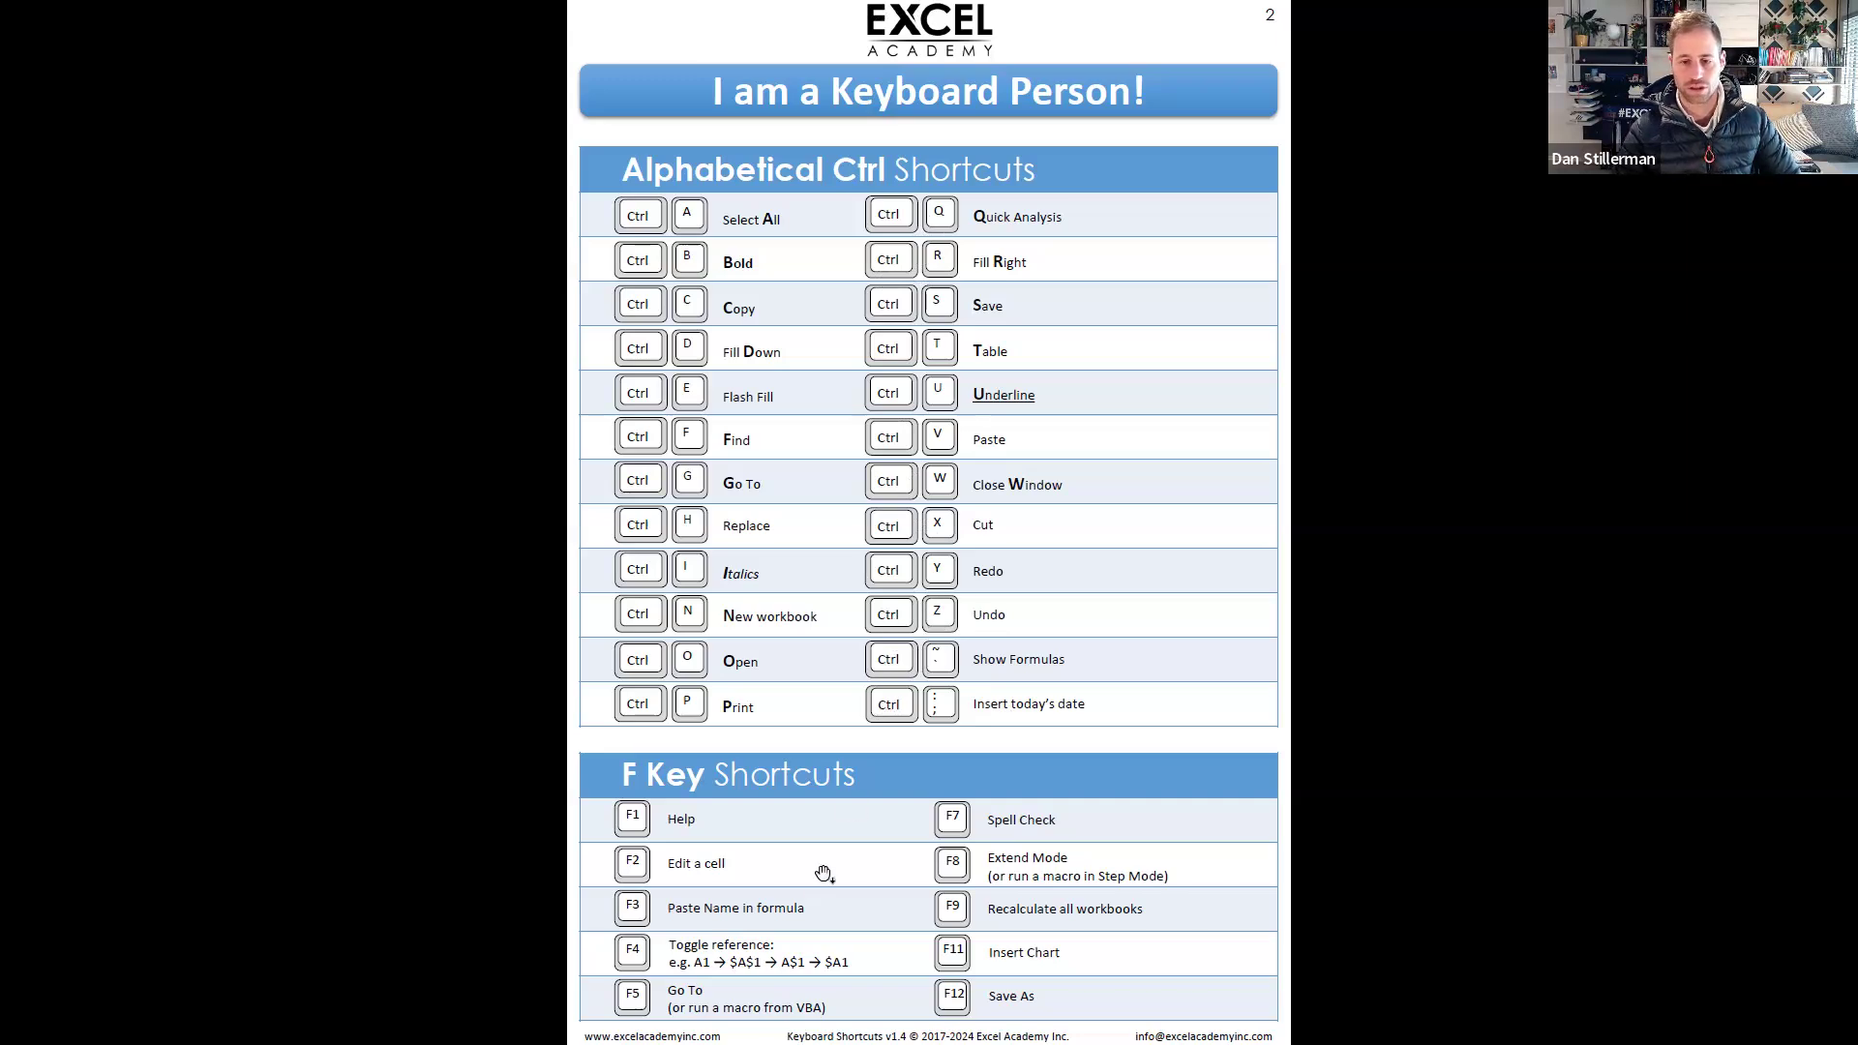
scroll(1006, 861, "up", 2)
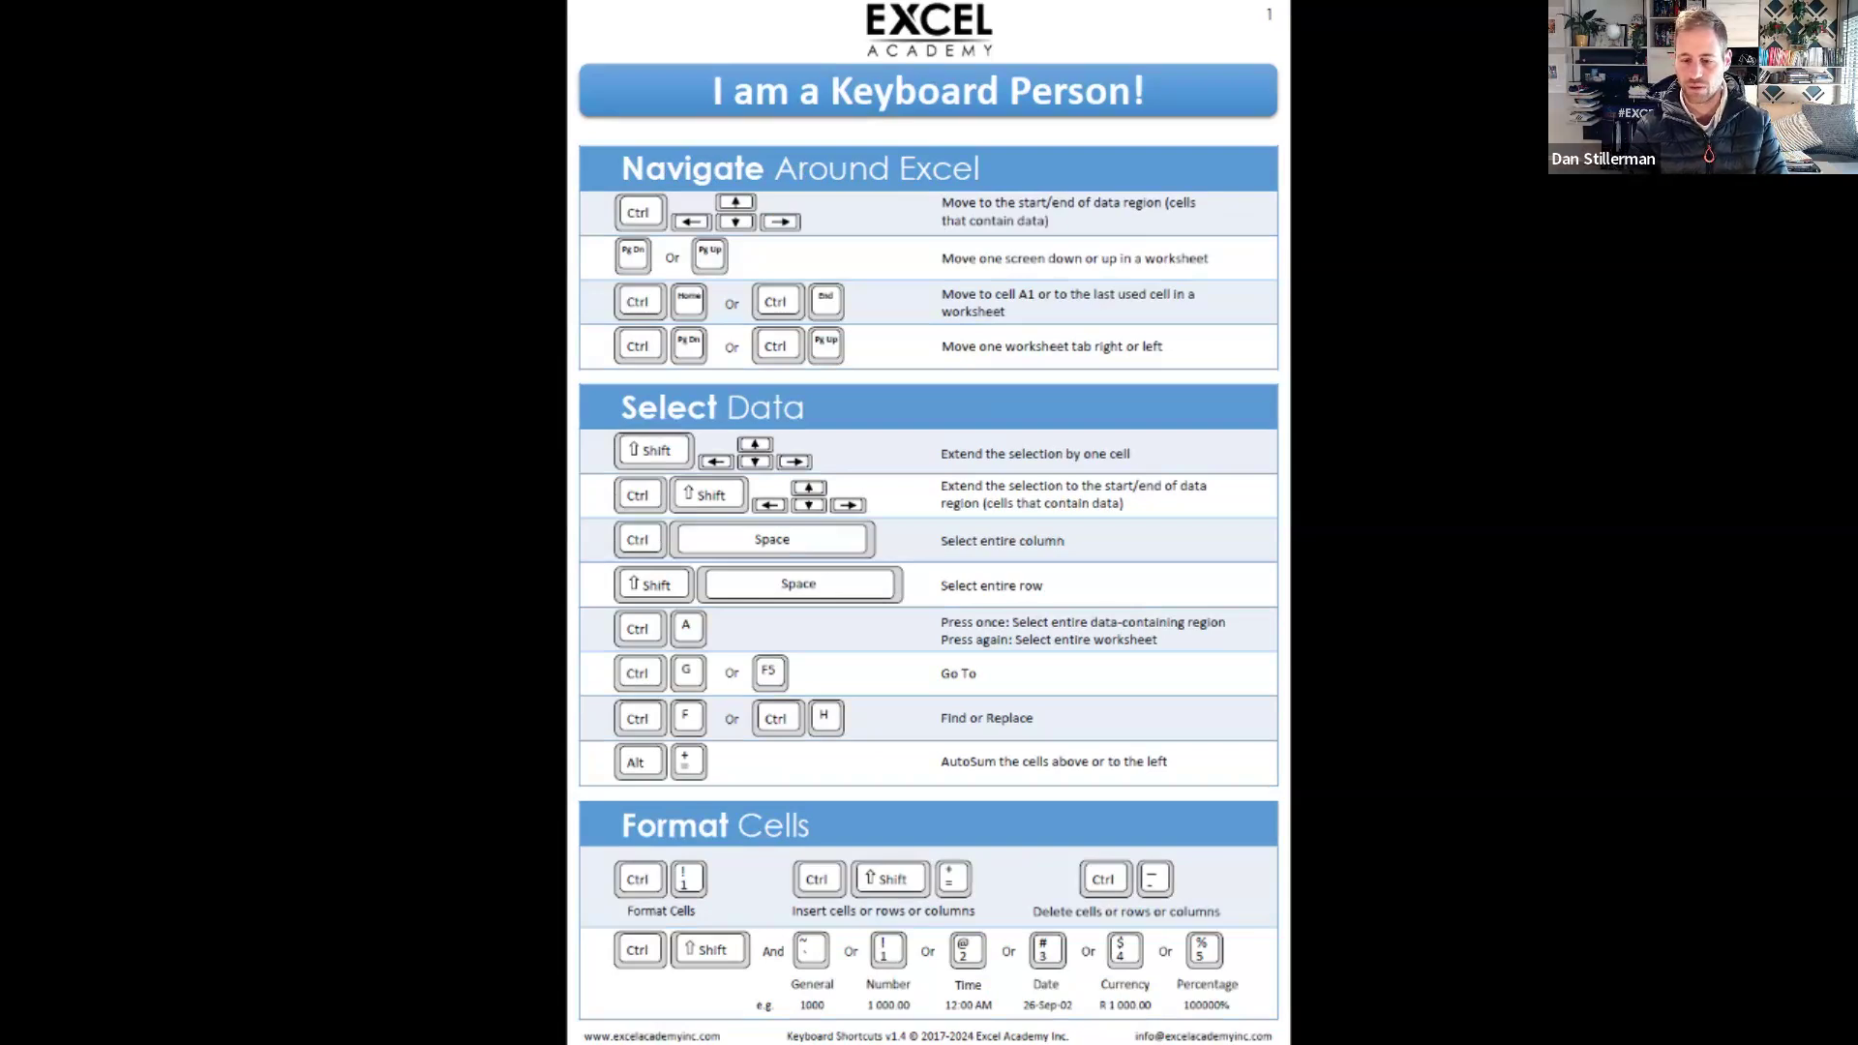
Switch back to File Explorer, go up to the Downloads folder and reopen the Downloads 2024-07-09 archive
key("alt+Tab")
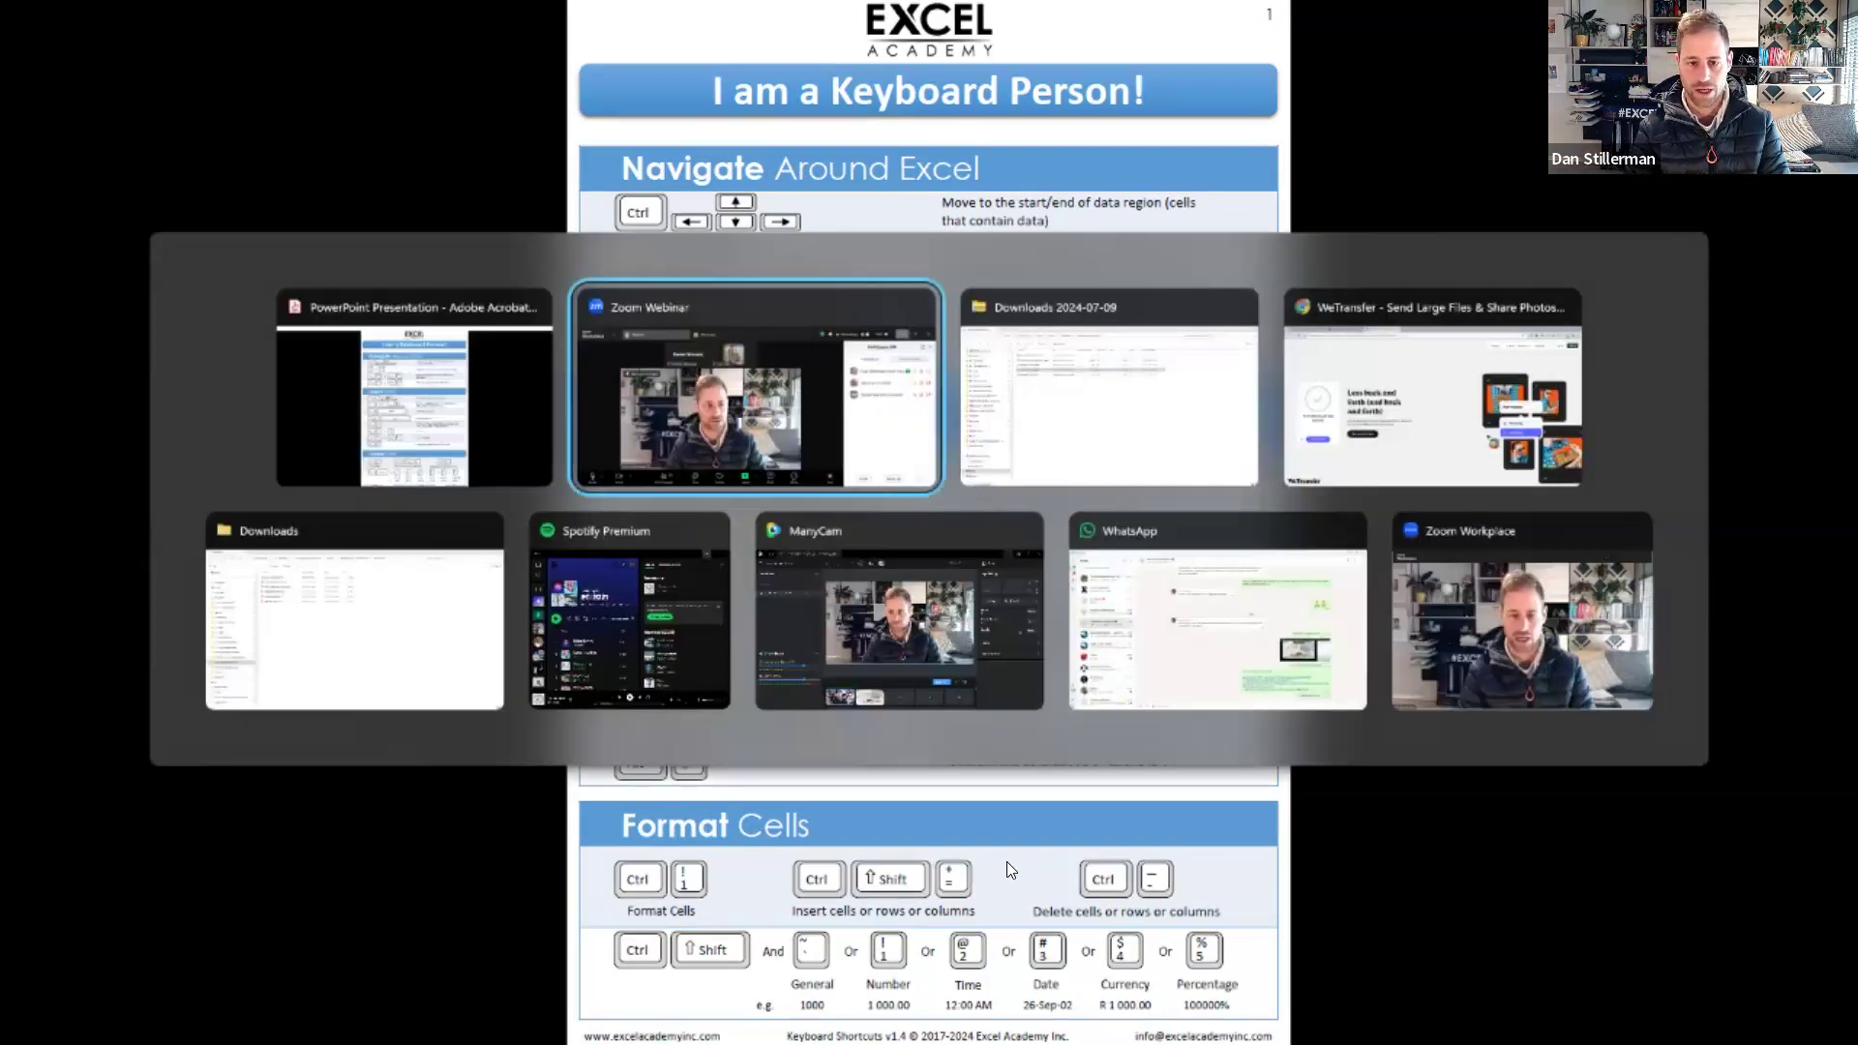
key("alt+Tab")
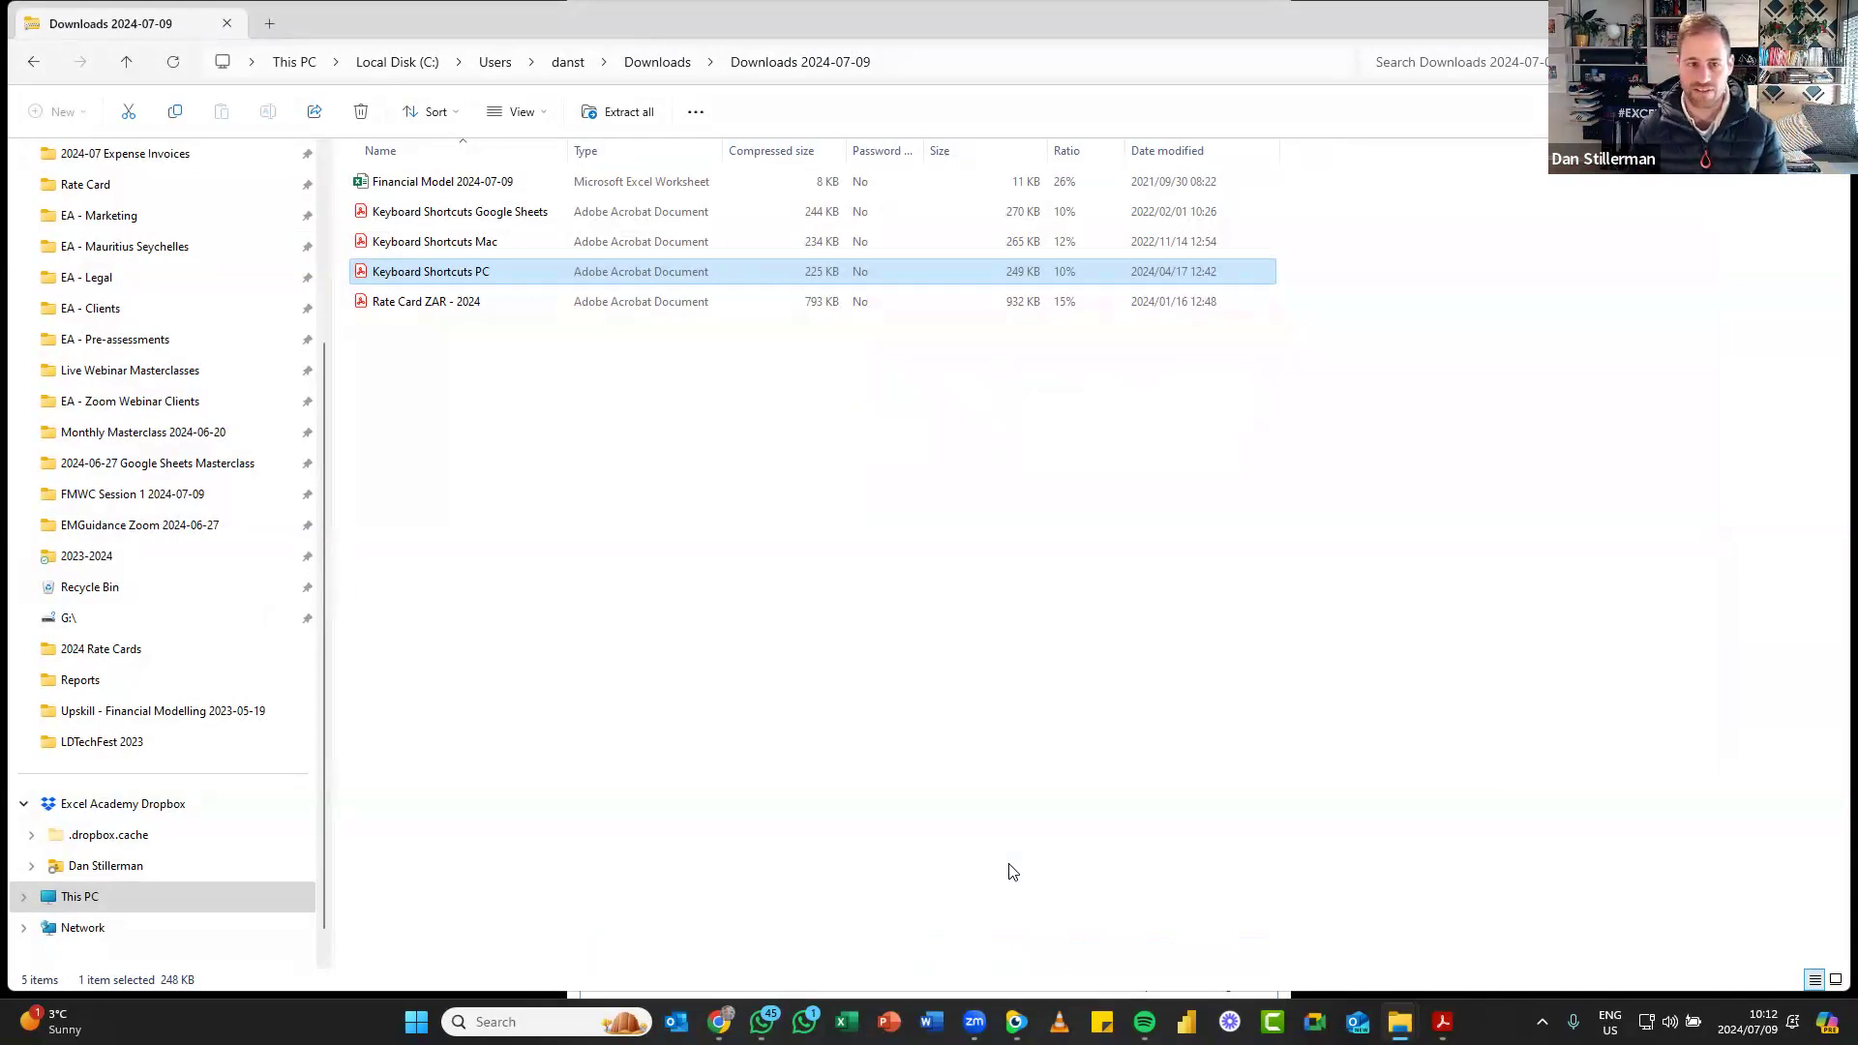
key("Up")
key("Up")
key("Up")
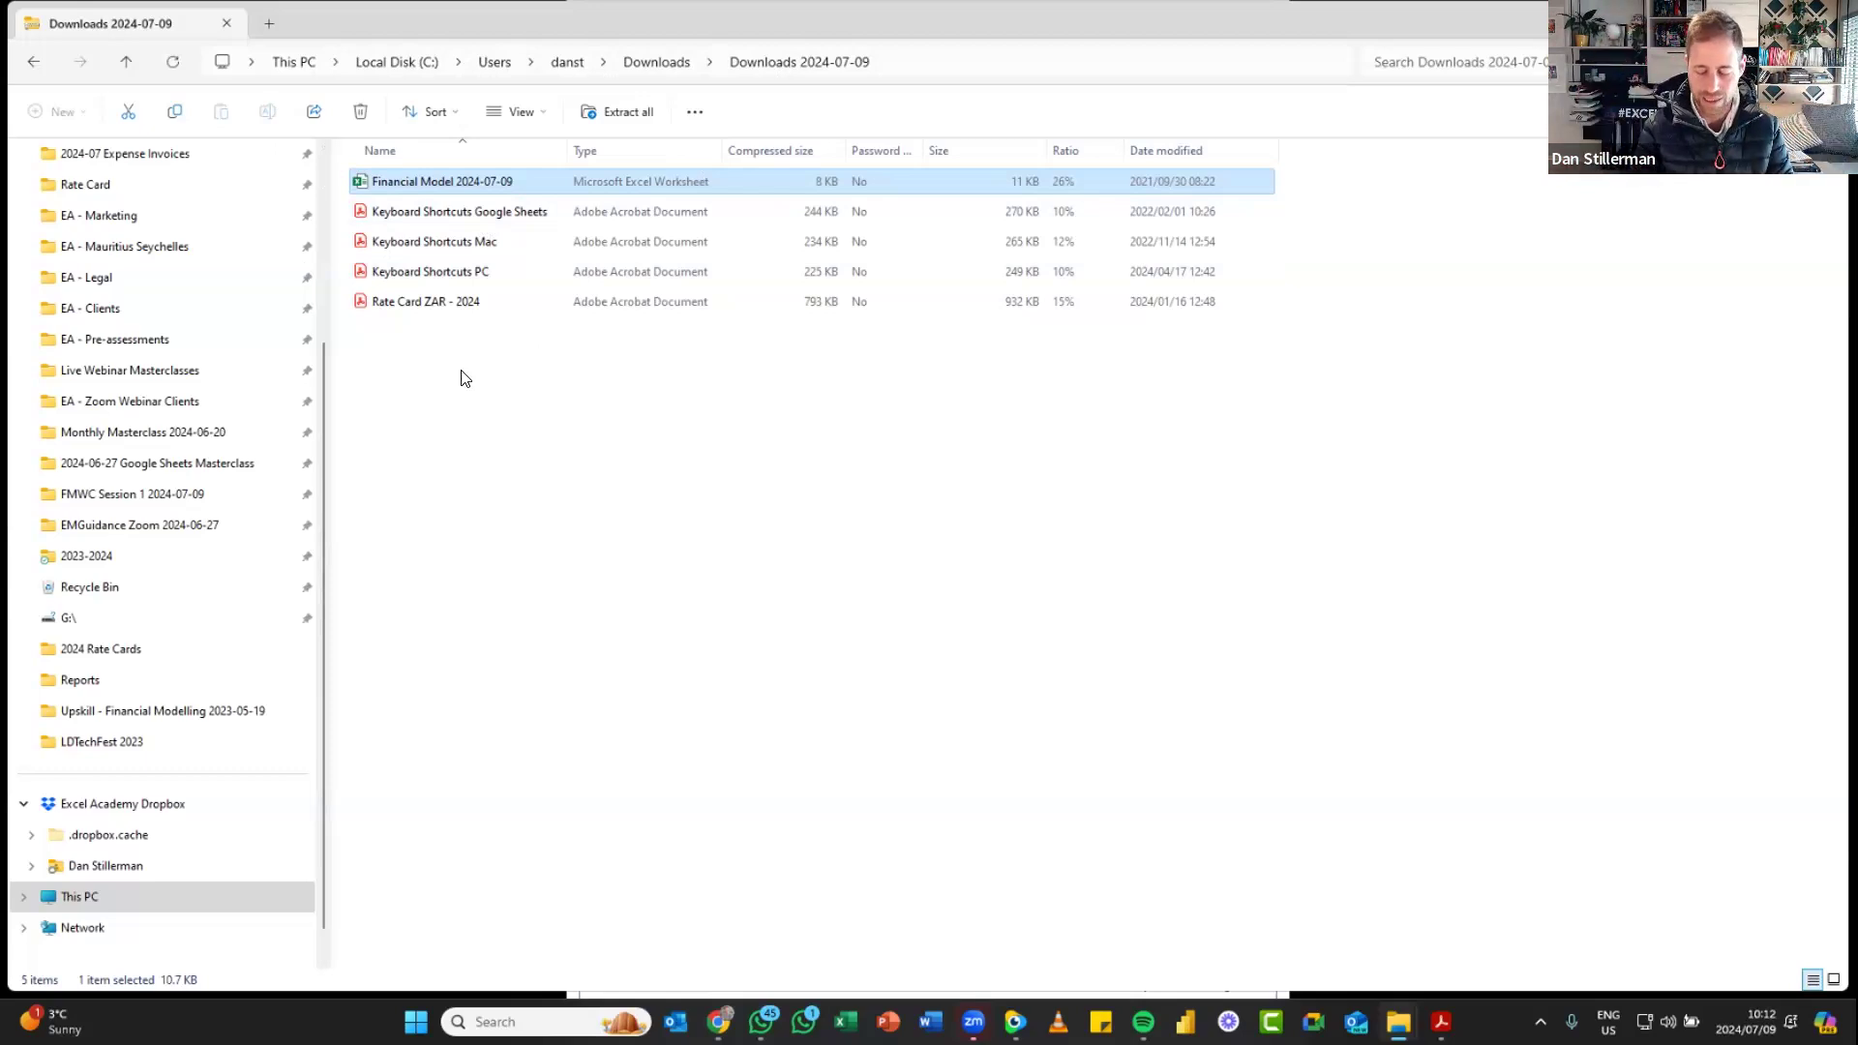
key("alt+Up")
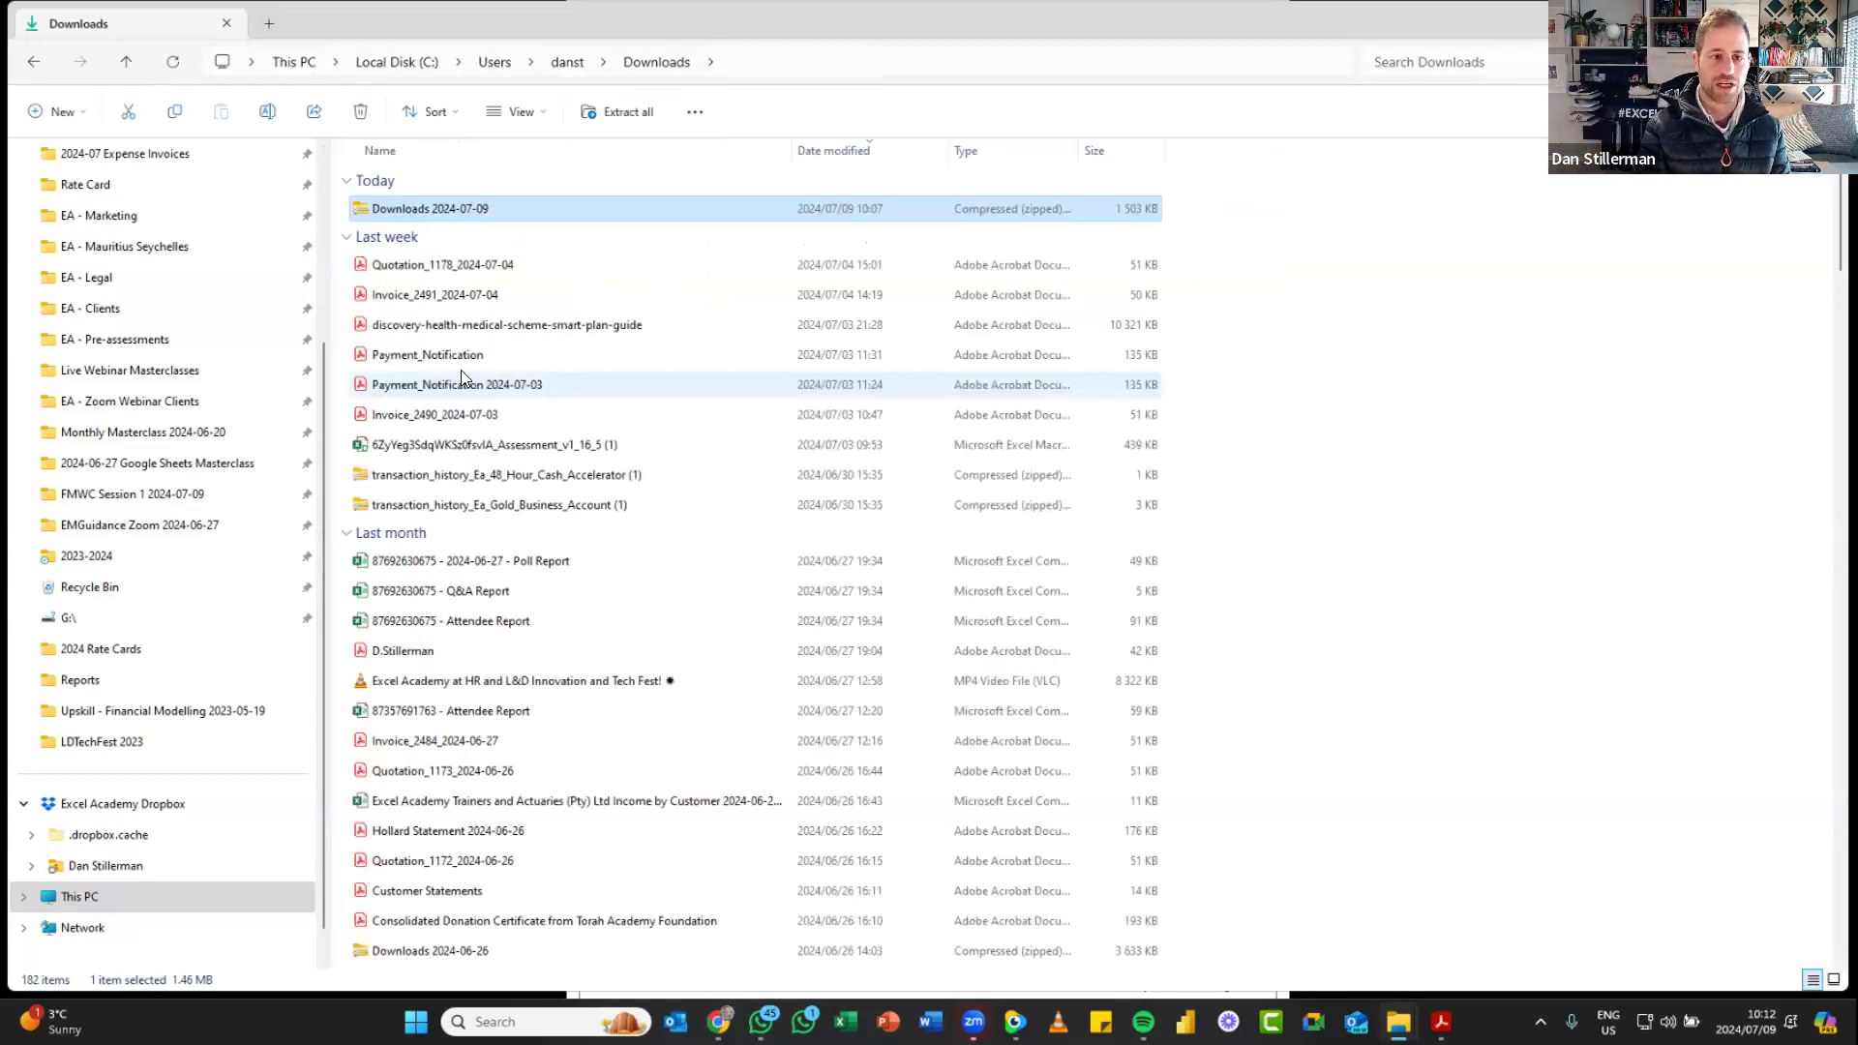
key("Return")
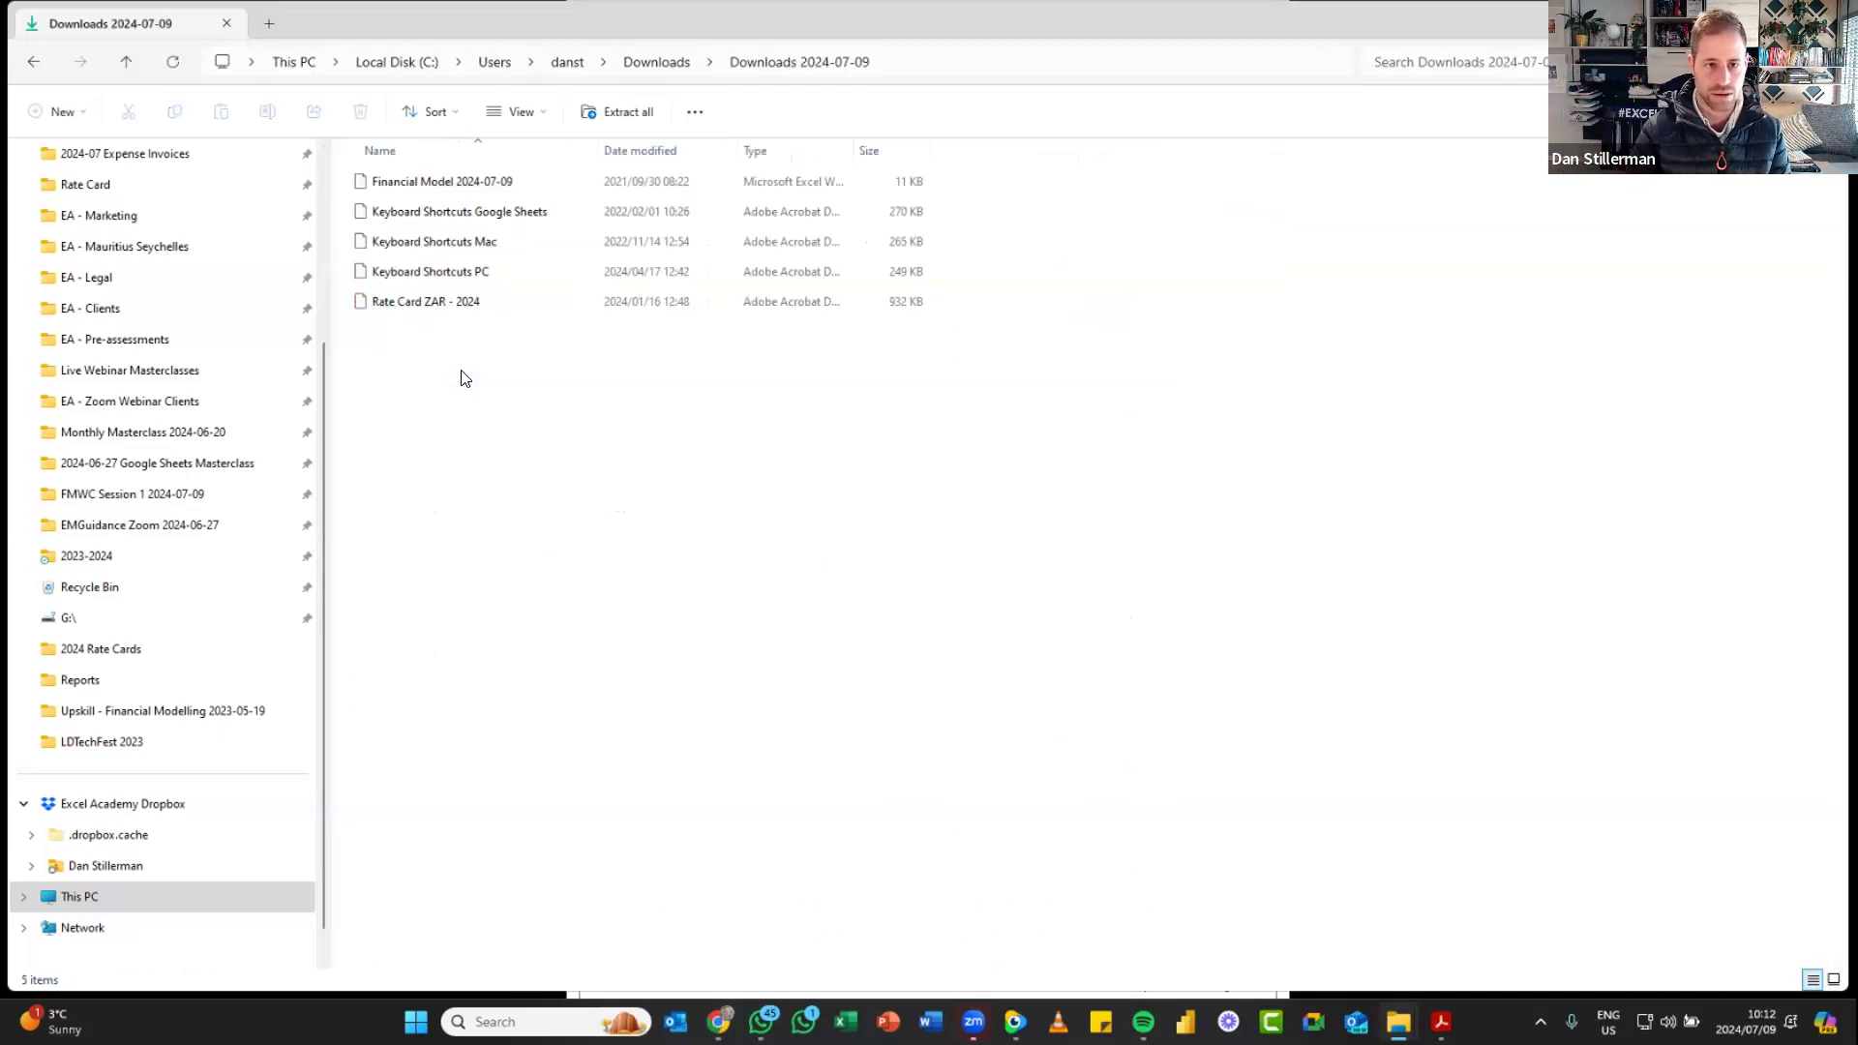
Open the Financial Model 2024-07-09 workbook from the archive in Excel and enable editing
left_click(487, 183)
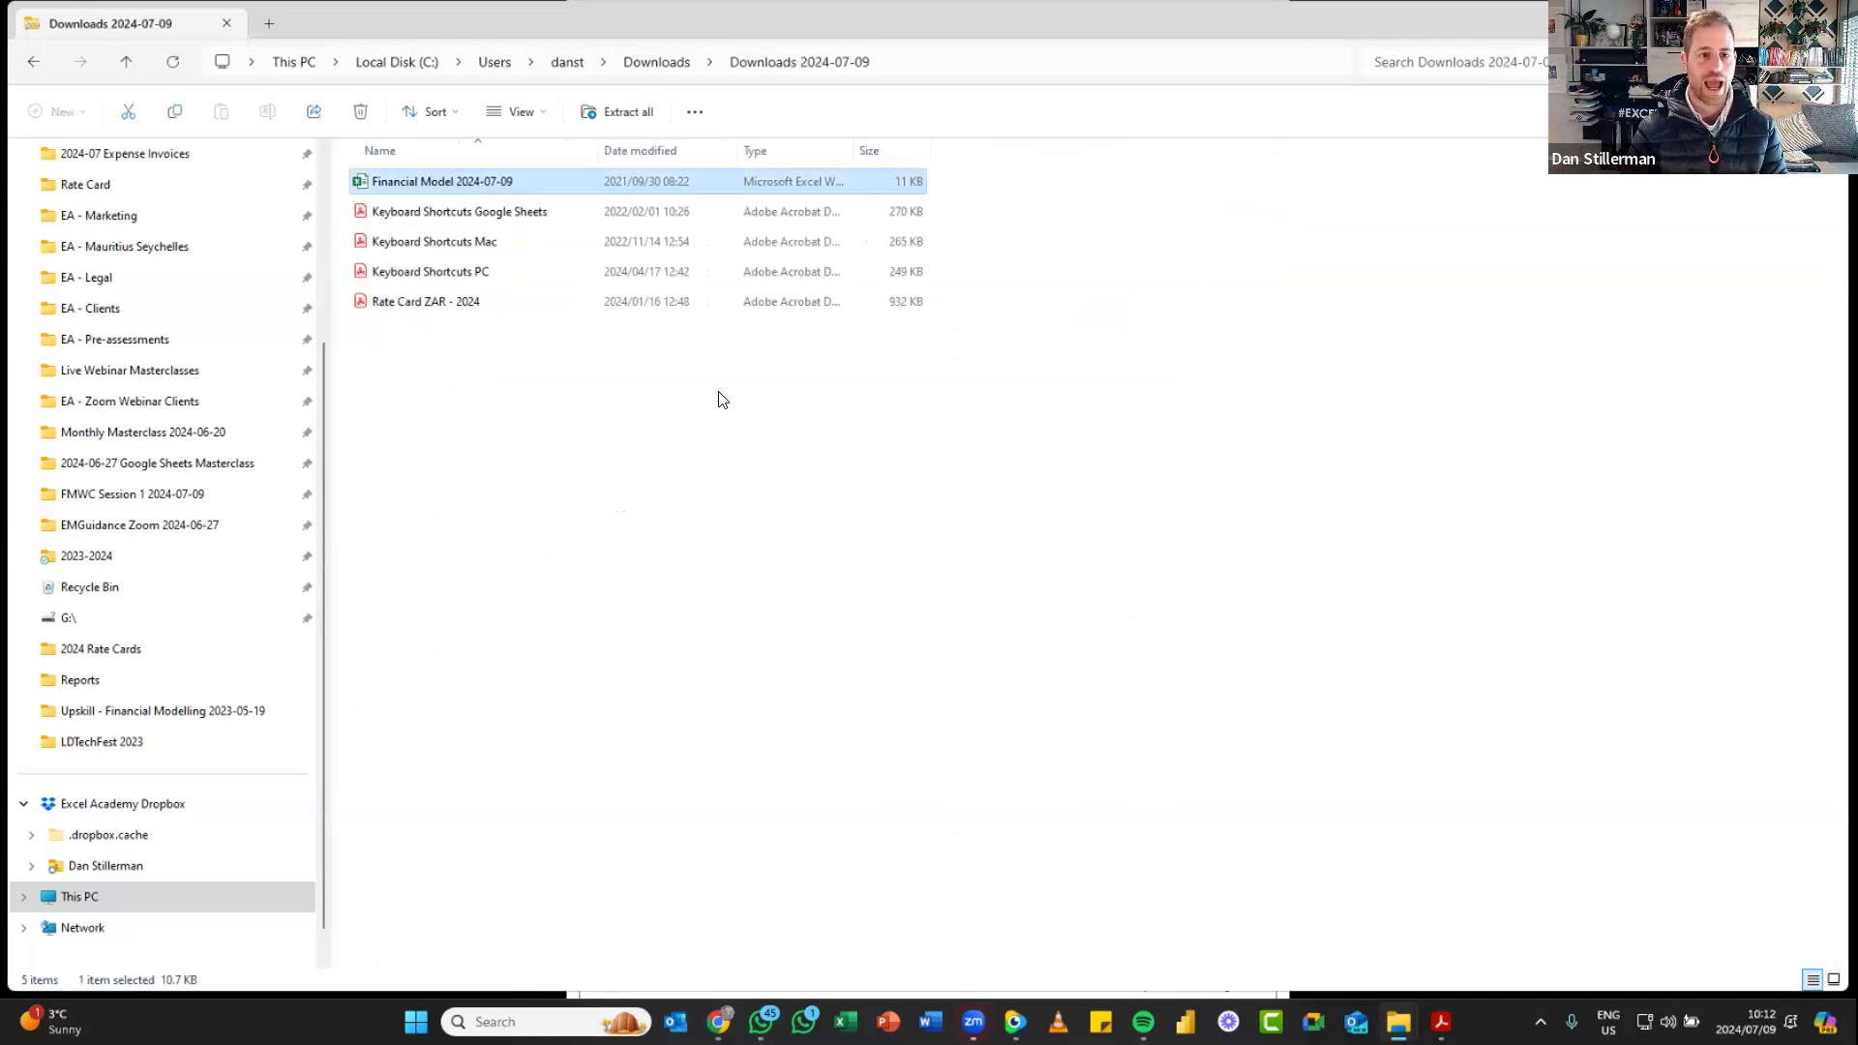
key("Return")
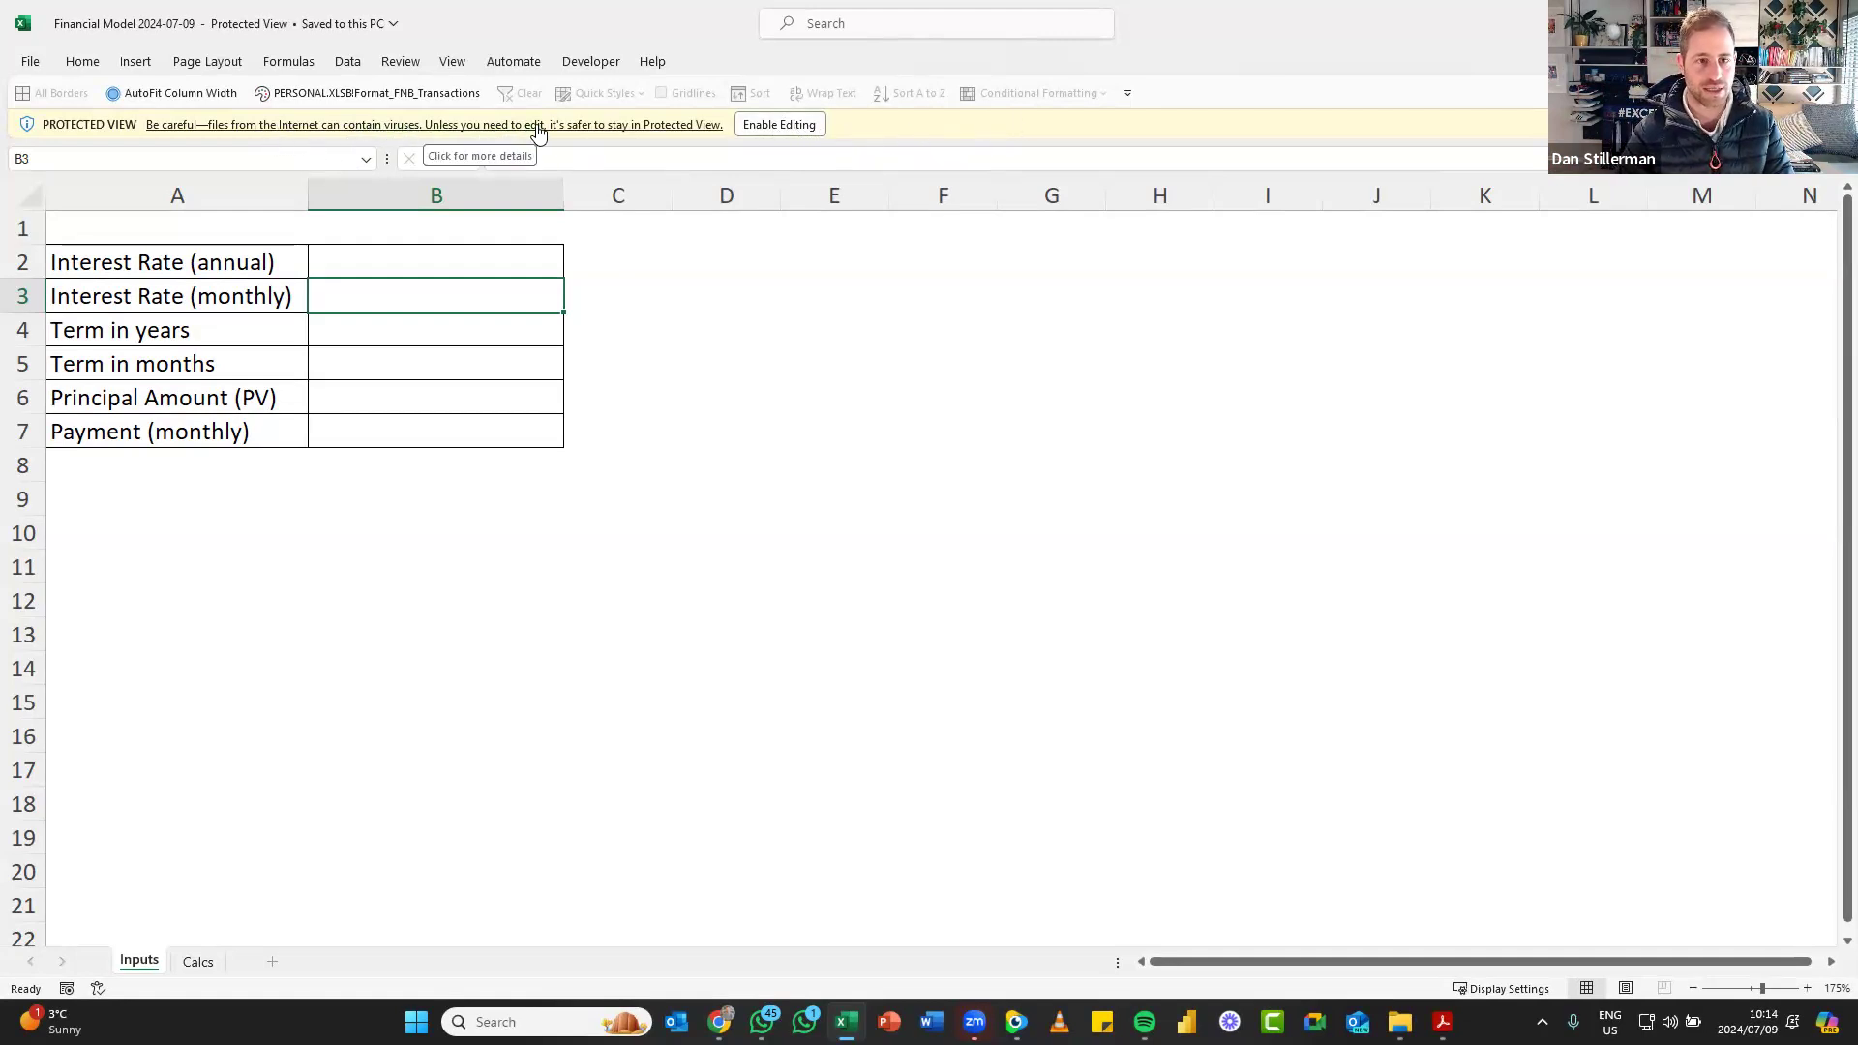
left_click(791, 128)
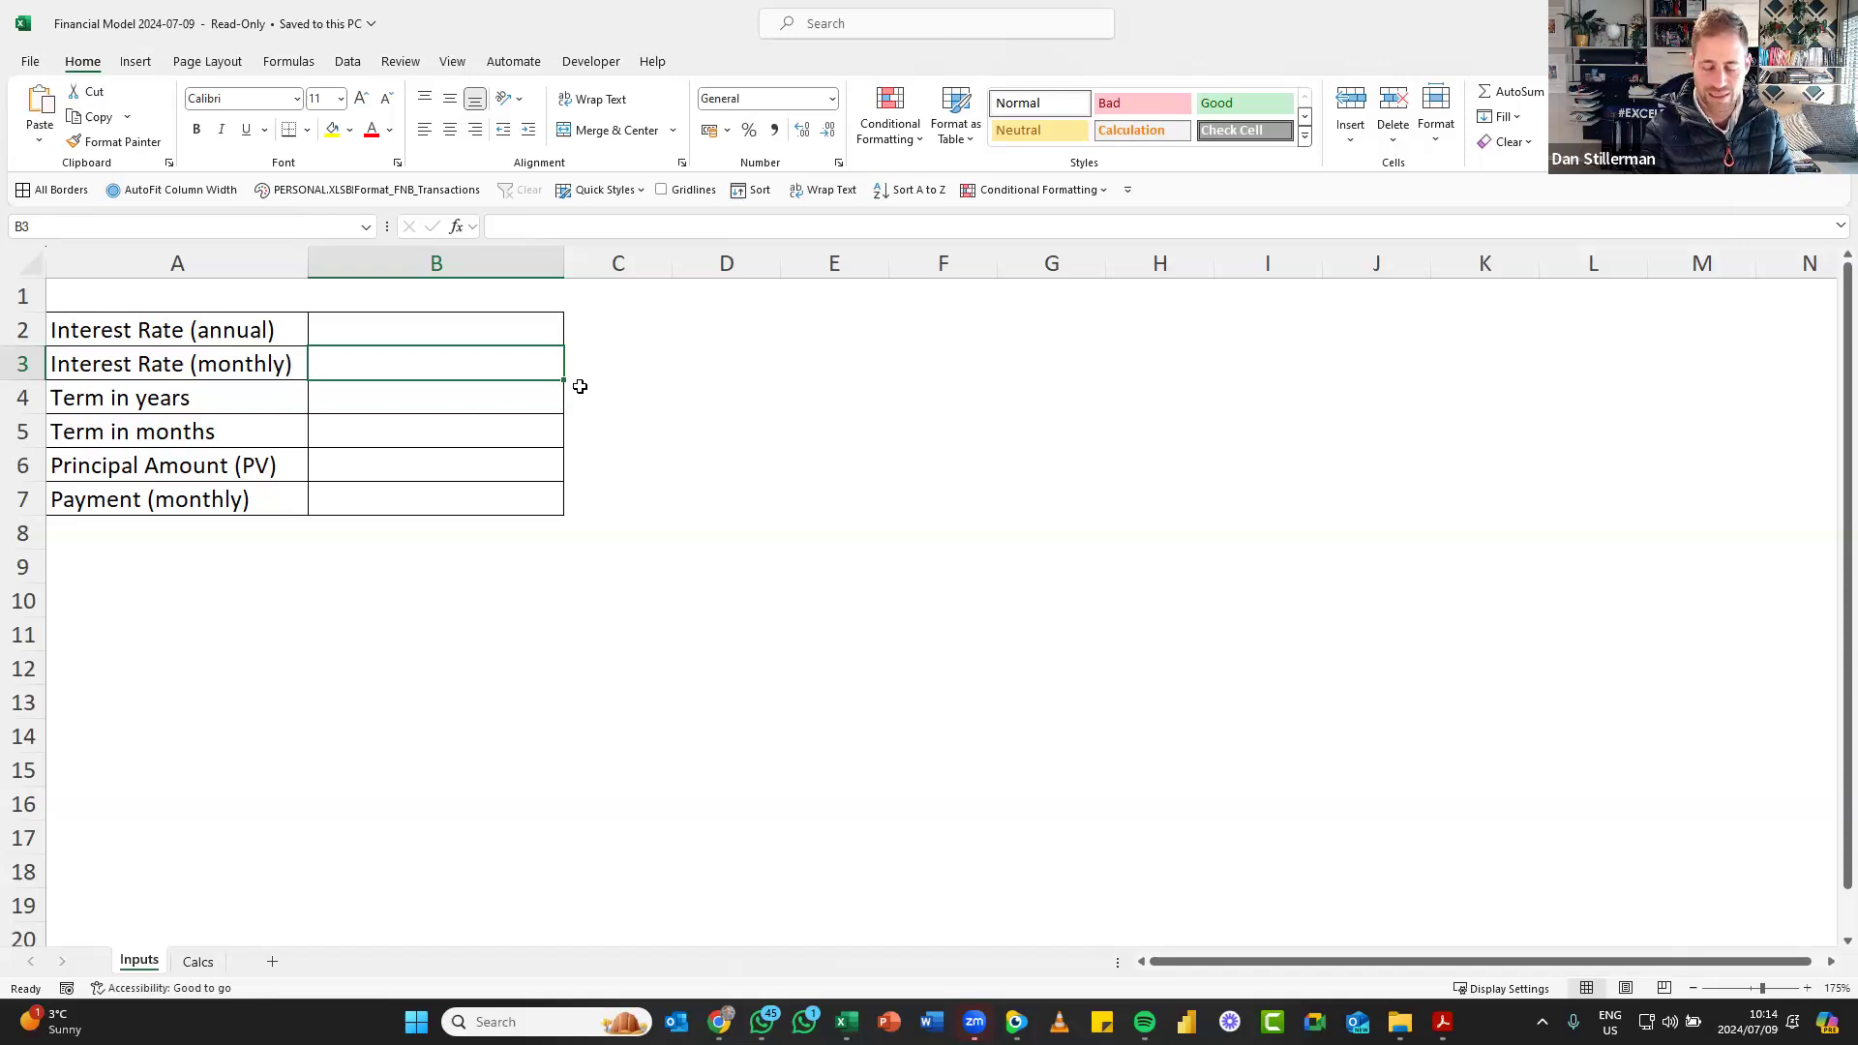
Switch back to the full-screen shortcuts PDF and view its second page of Ctrl and F key shortcuts
key("alt+Tab")
key("alt+Tab")
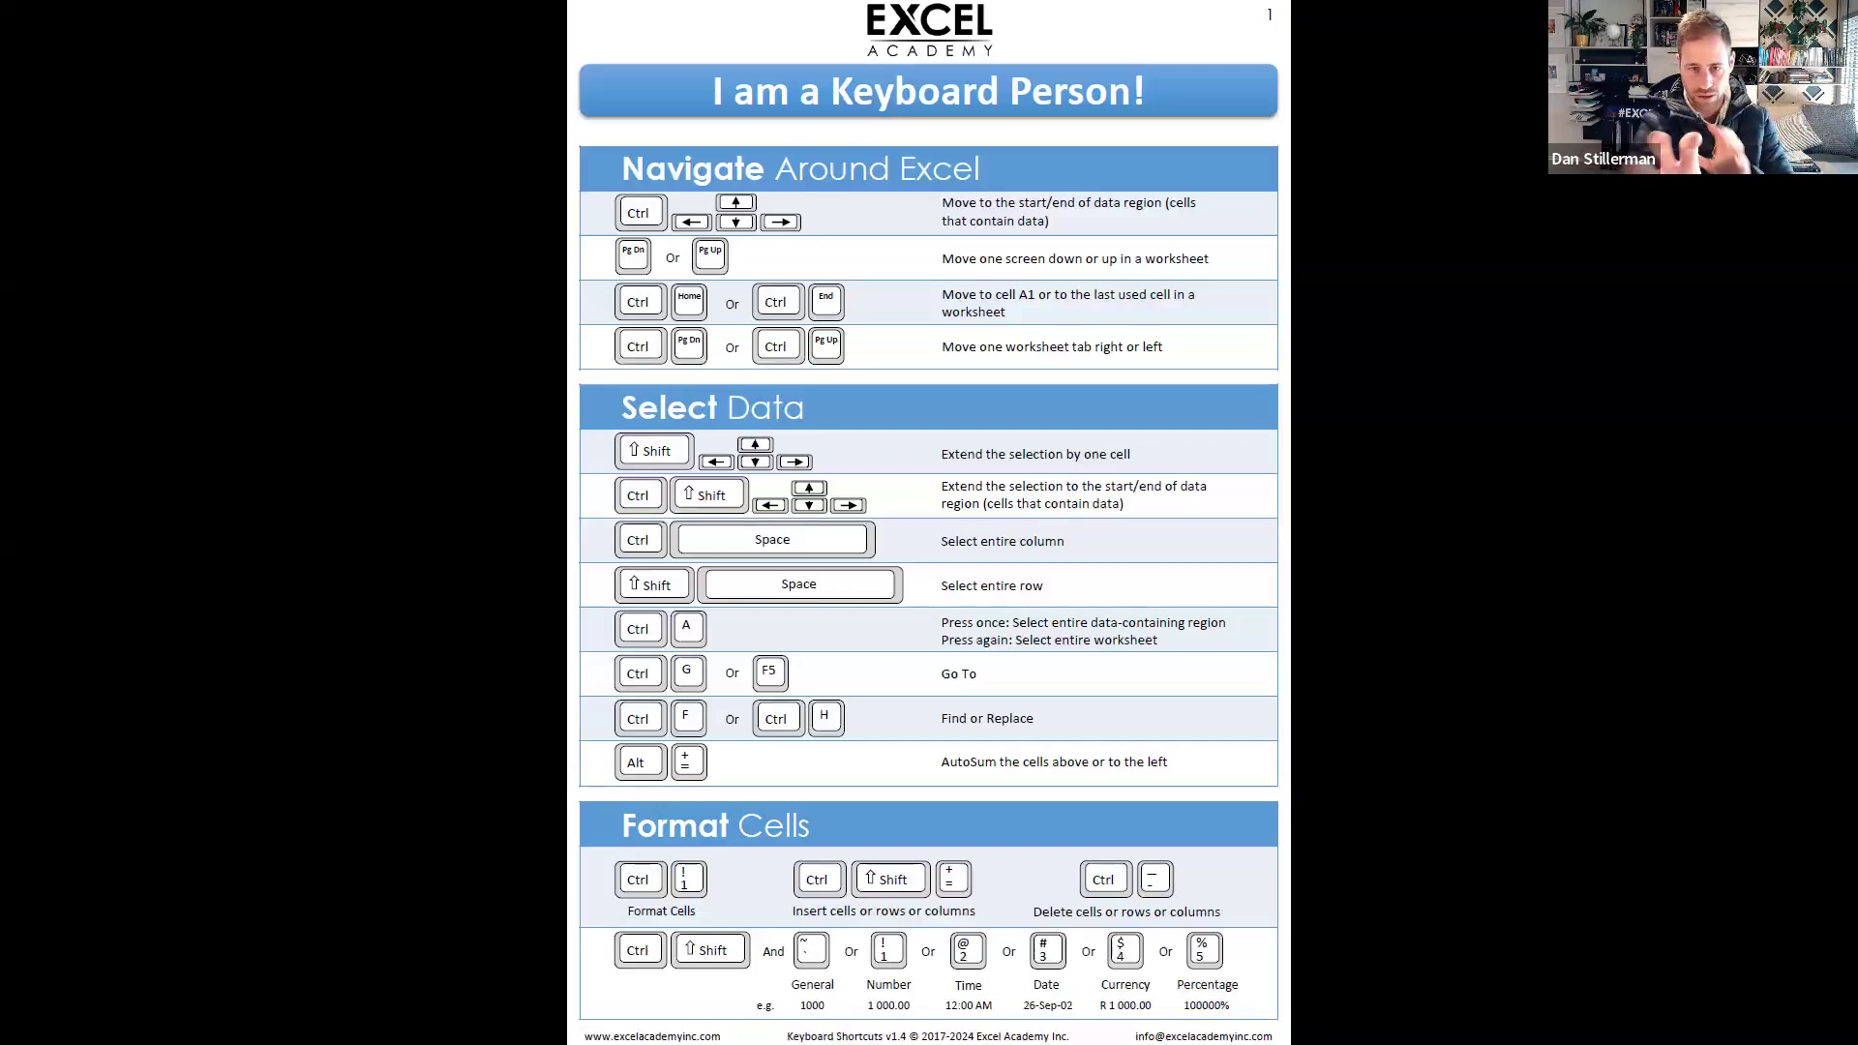
key("Page_Down")
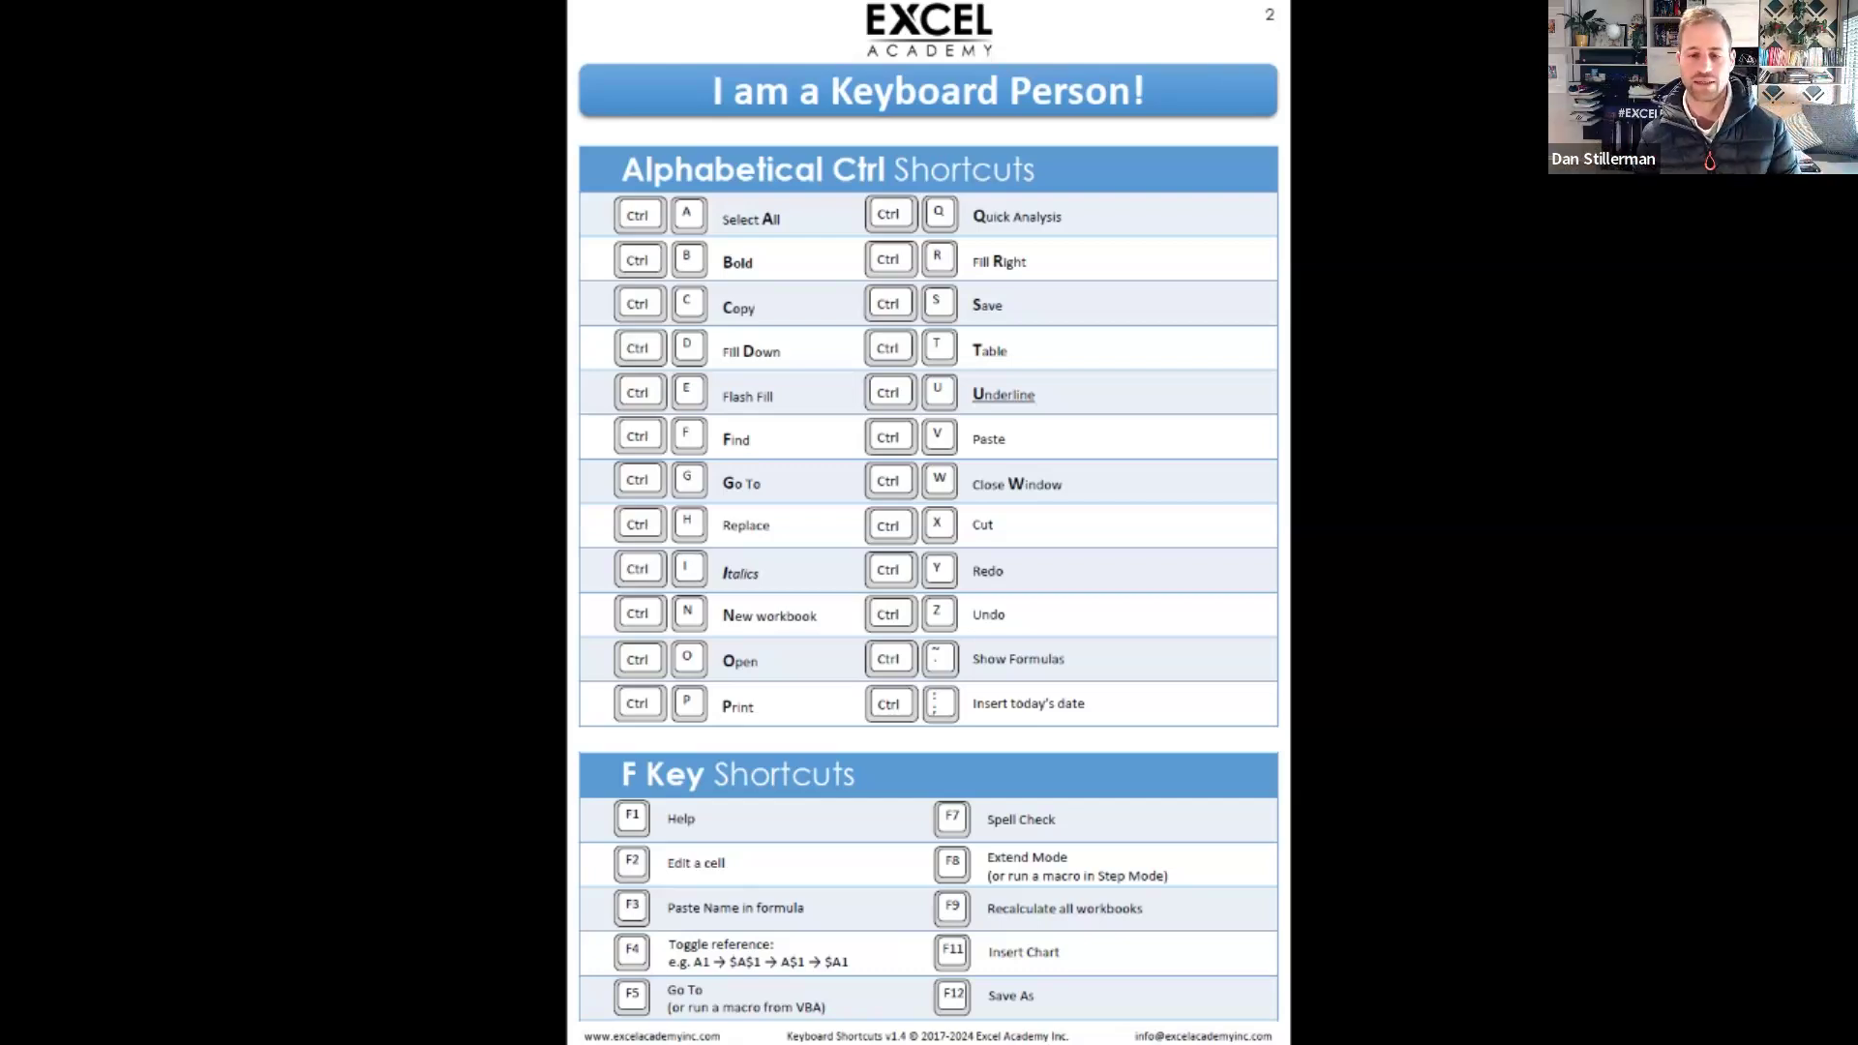
Switch back to the Financial Model workbook in Excel and begin saving a copy in the Downloads folder under FMWC Session 1 2024-07-09
key("alt+Tab")
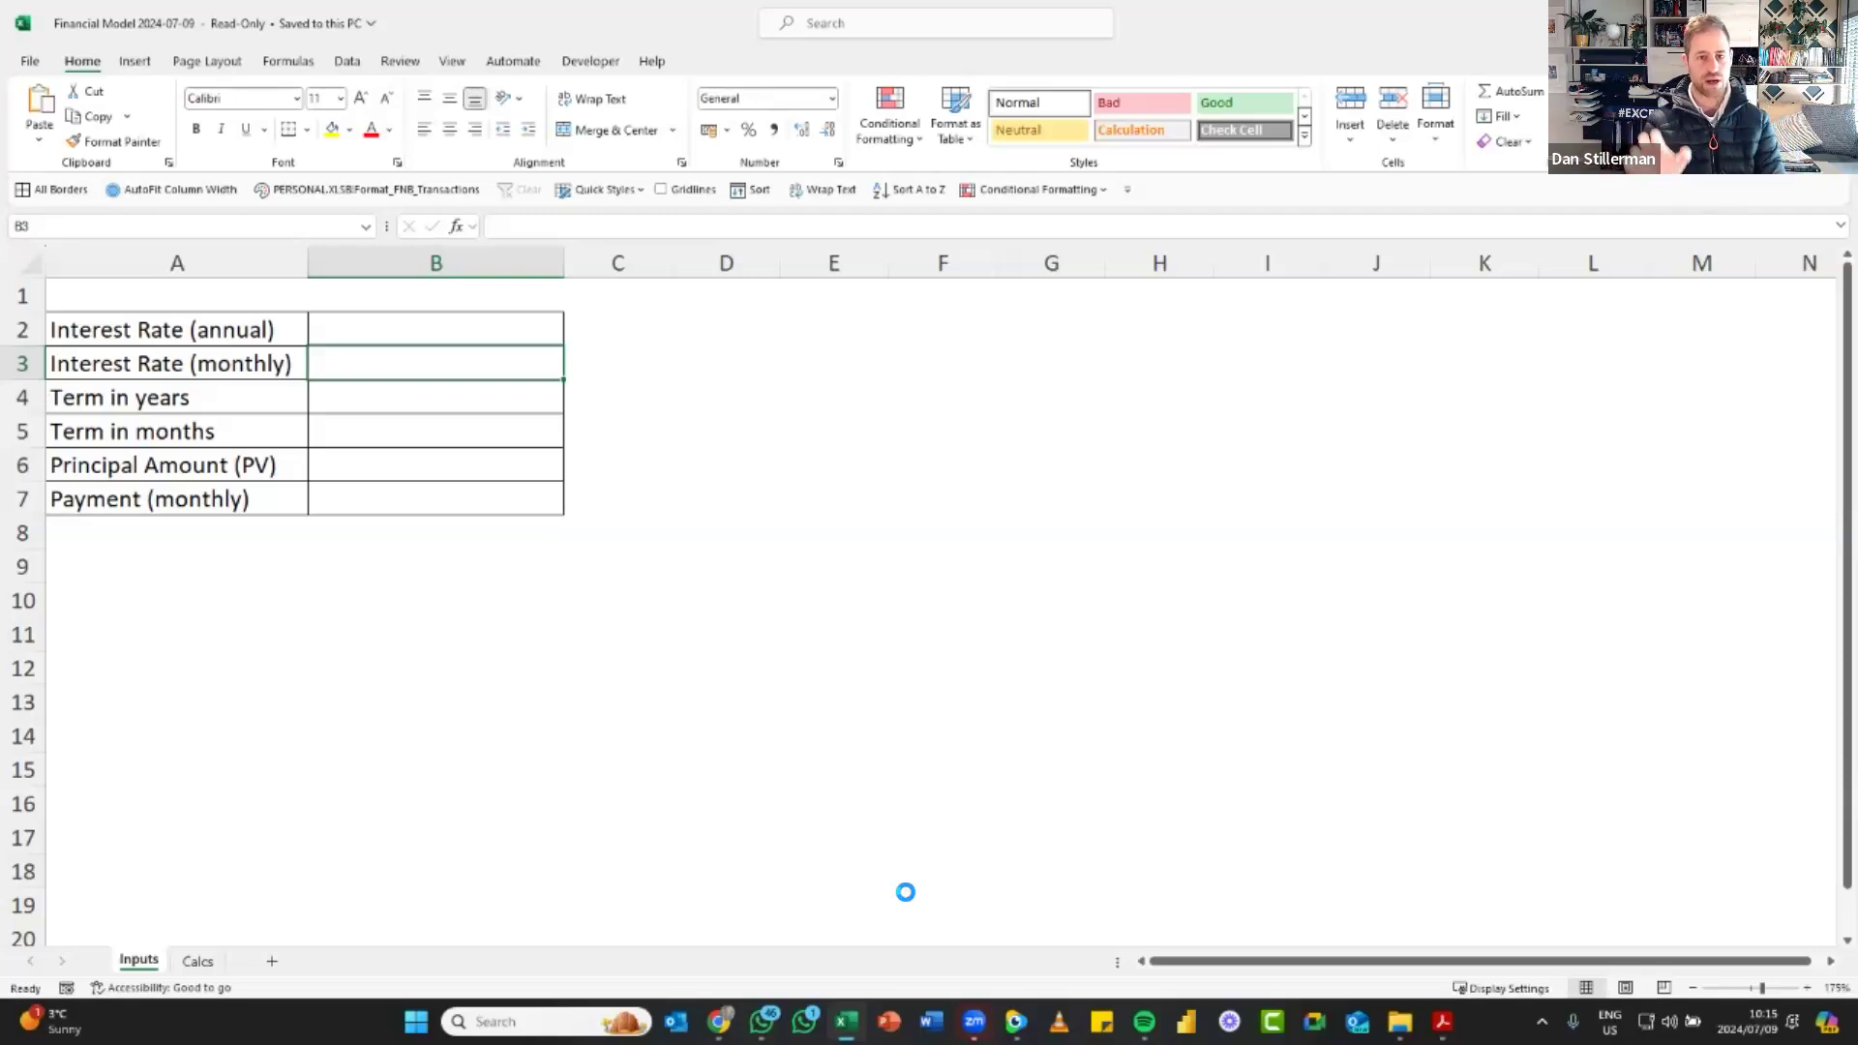
key("F12")
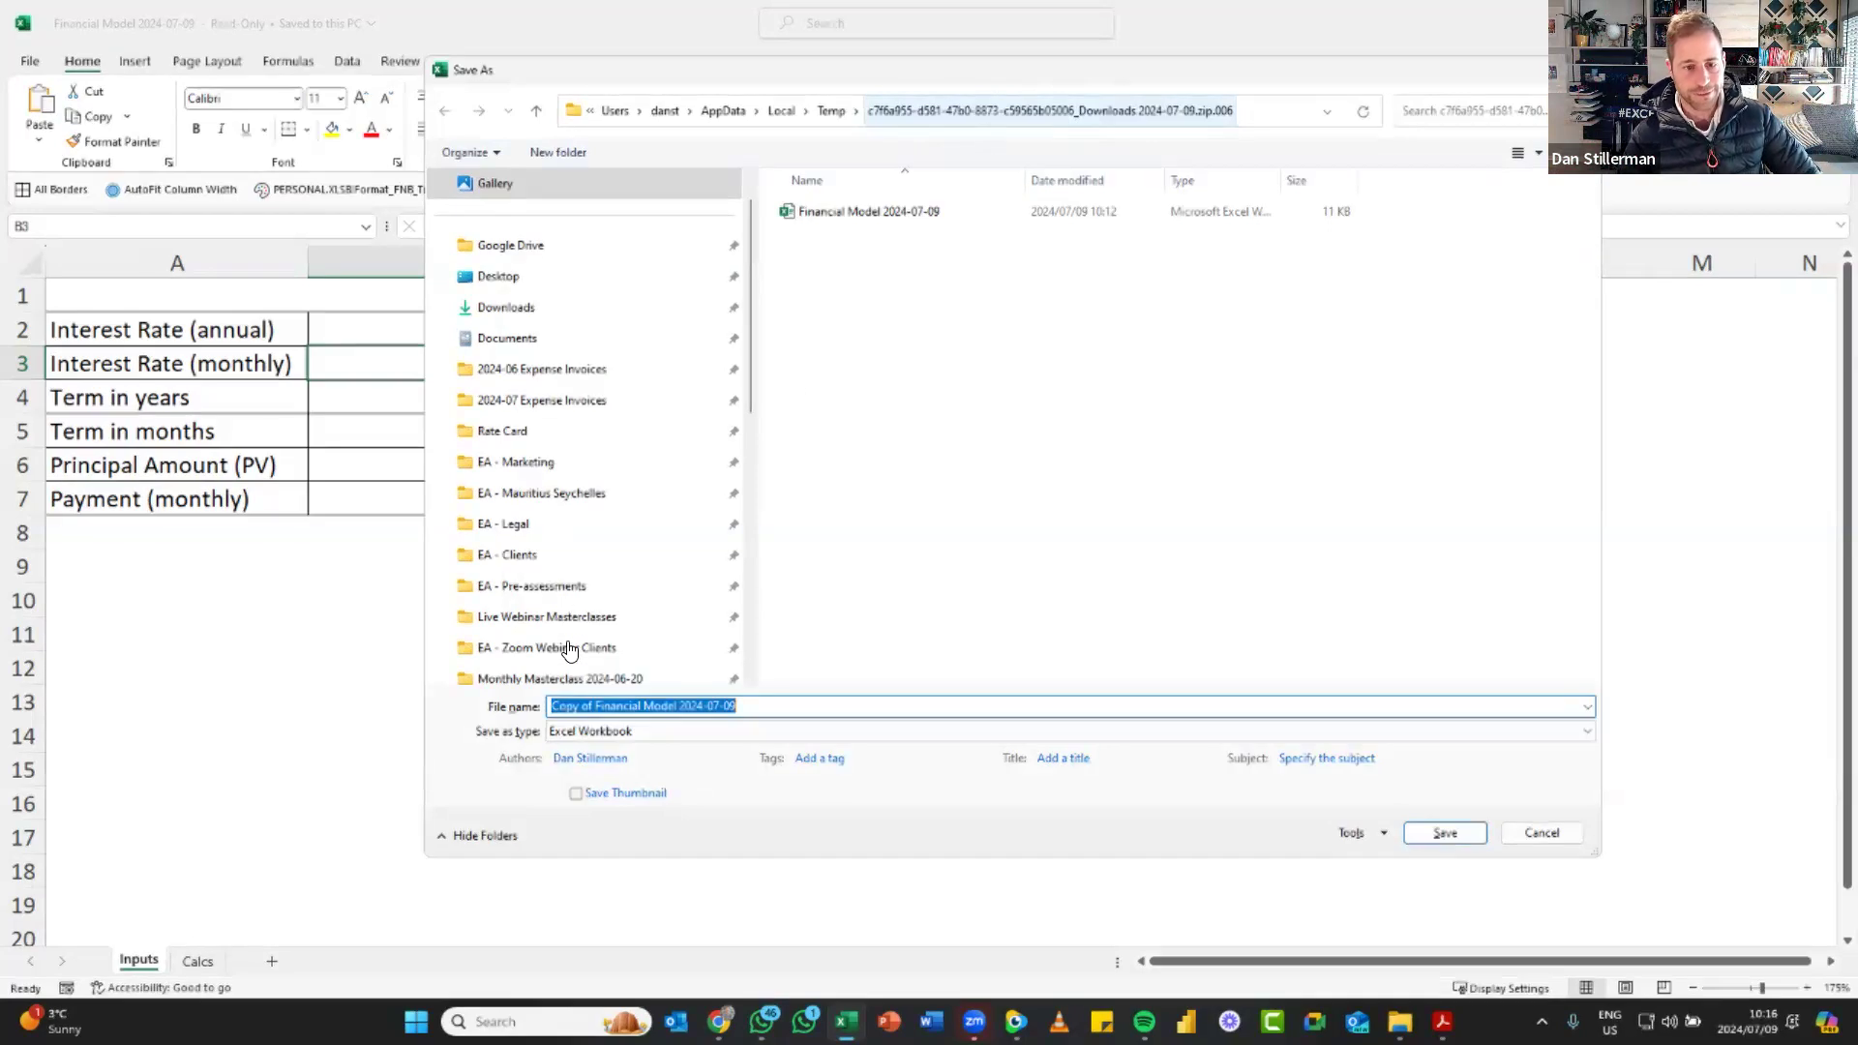
scroll(560, 651, "down", 2)
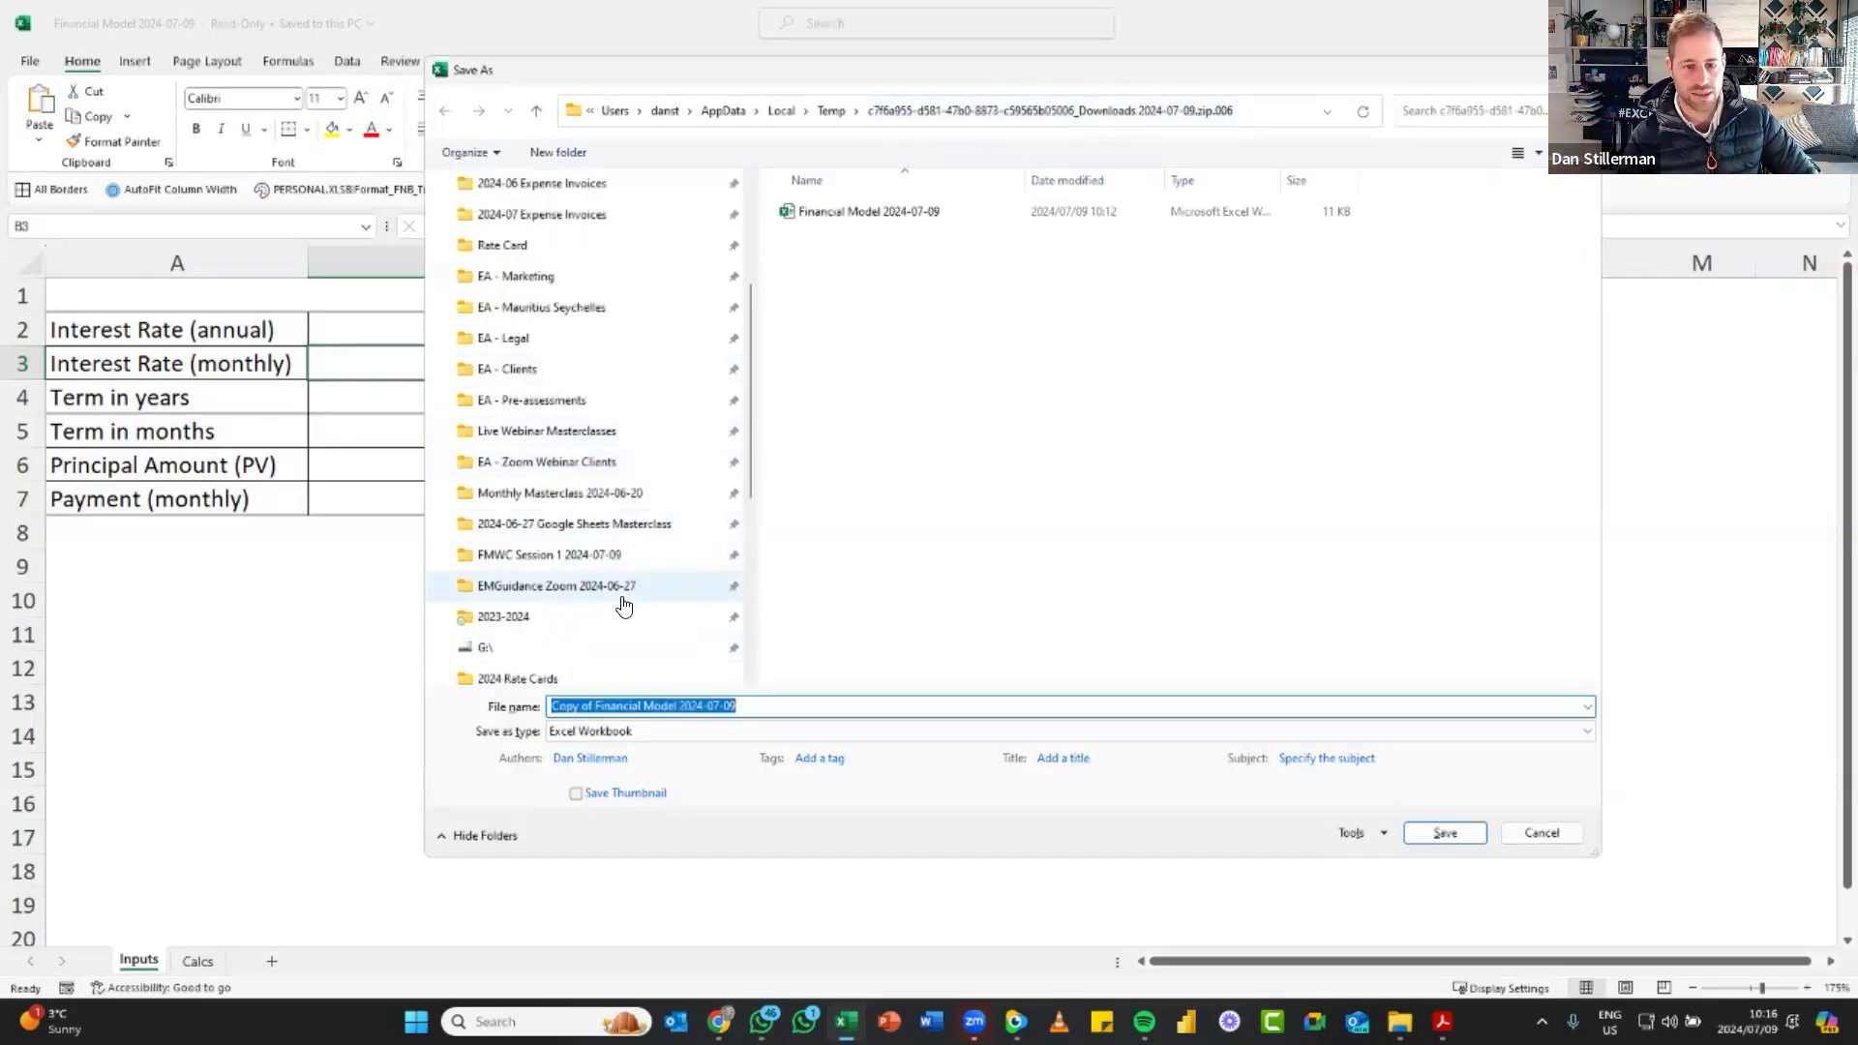
left_click(567, 559)
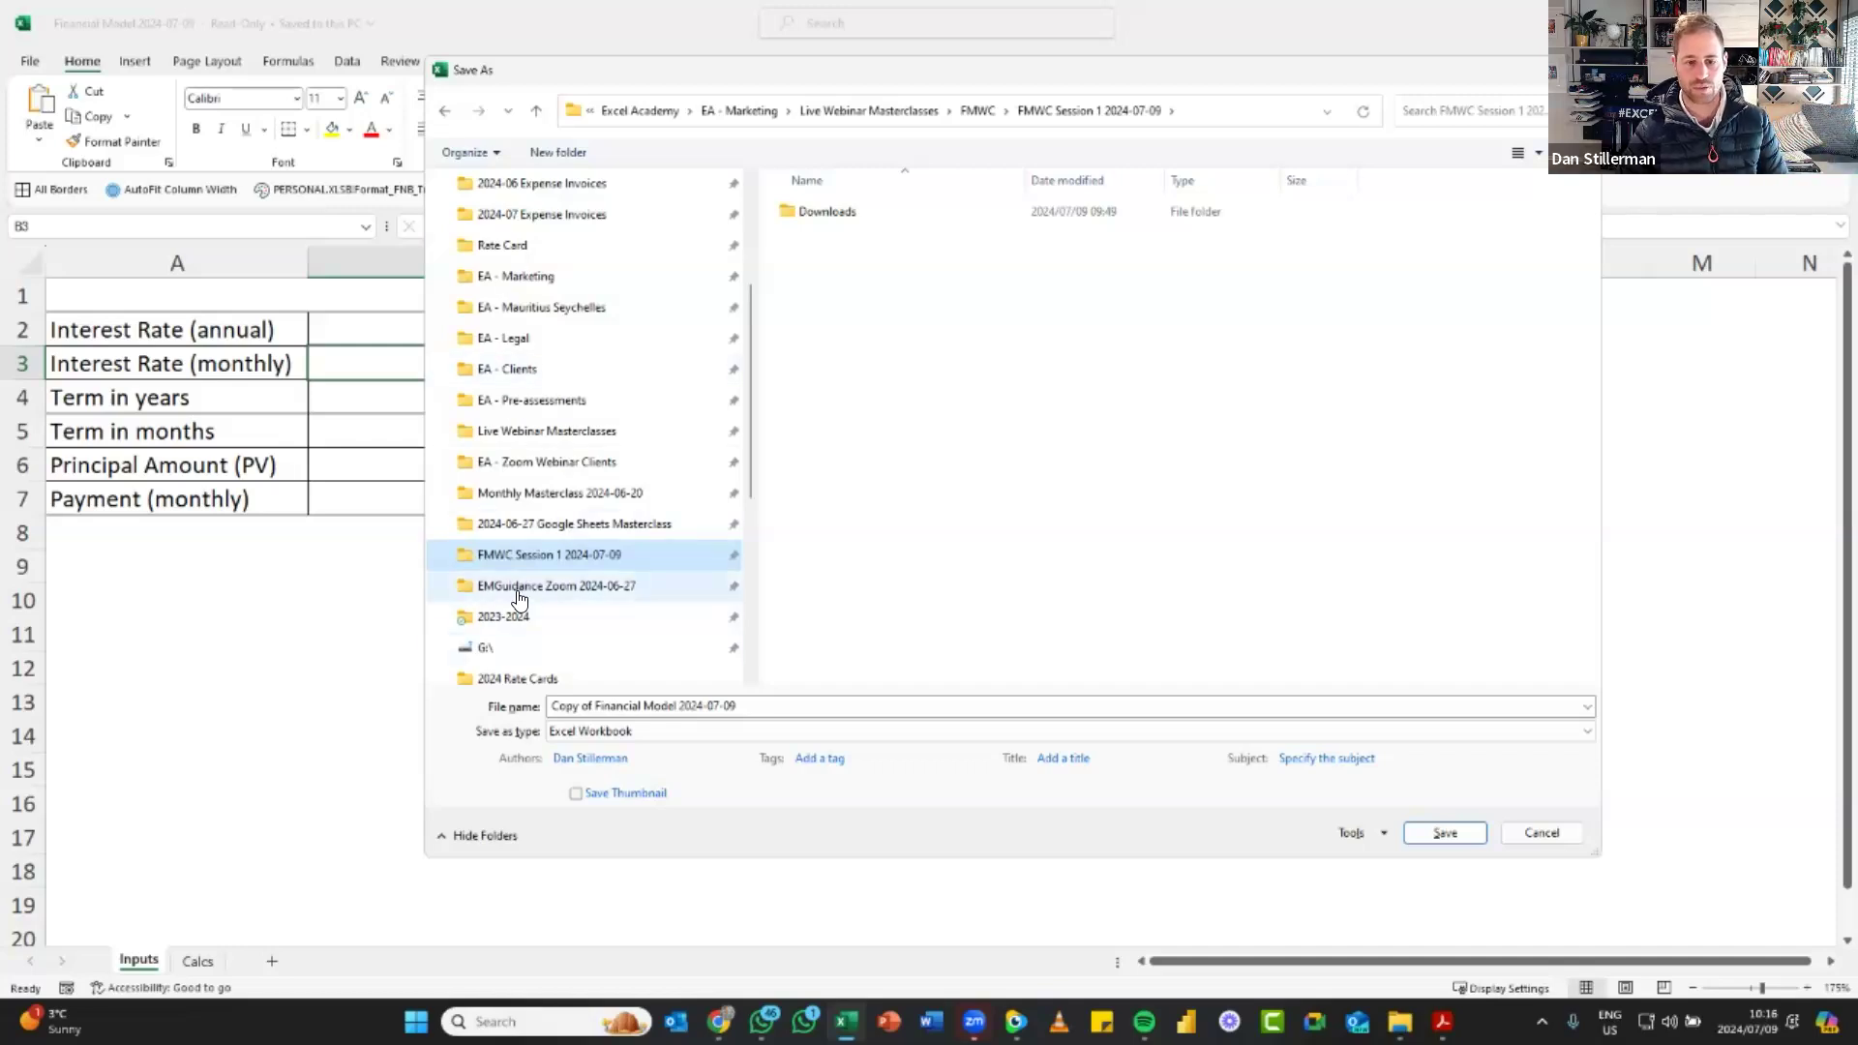
left_click(851, 216)
right_click(852, 215)
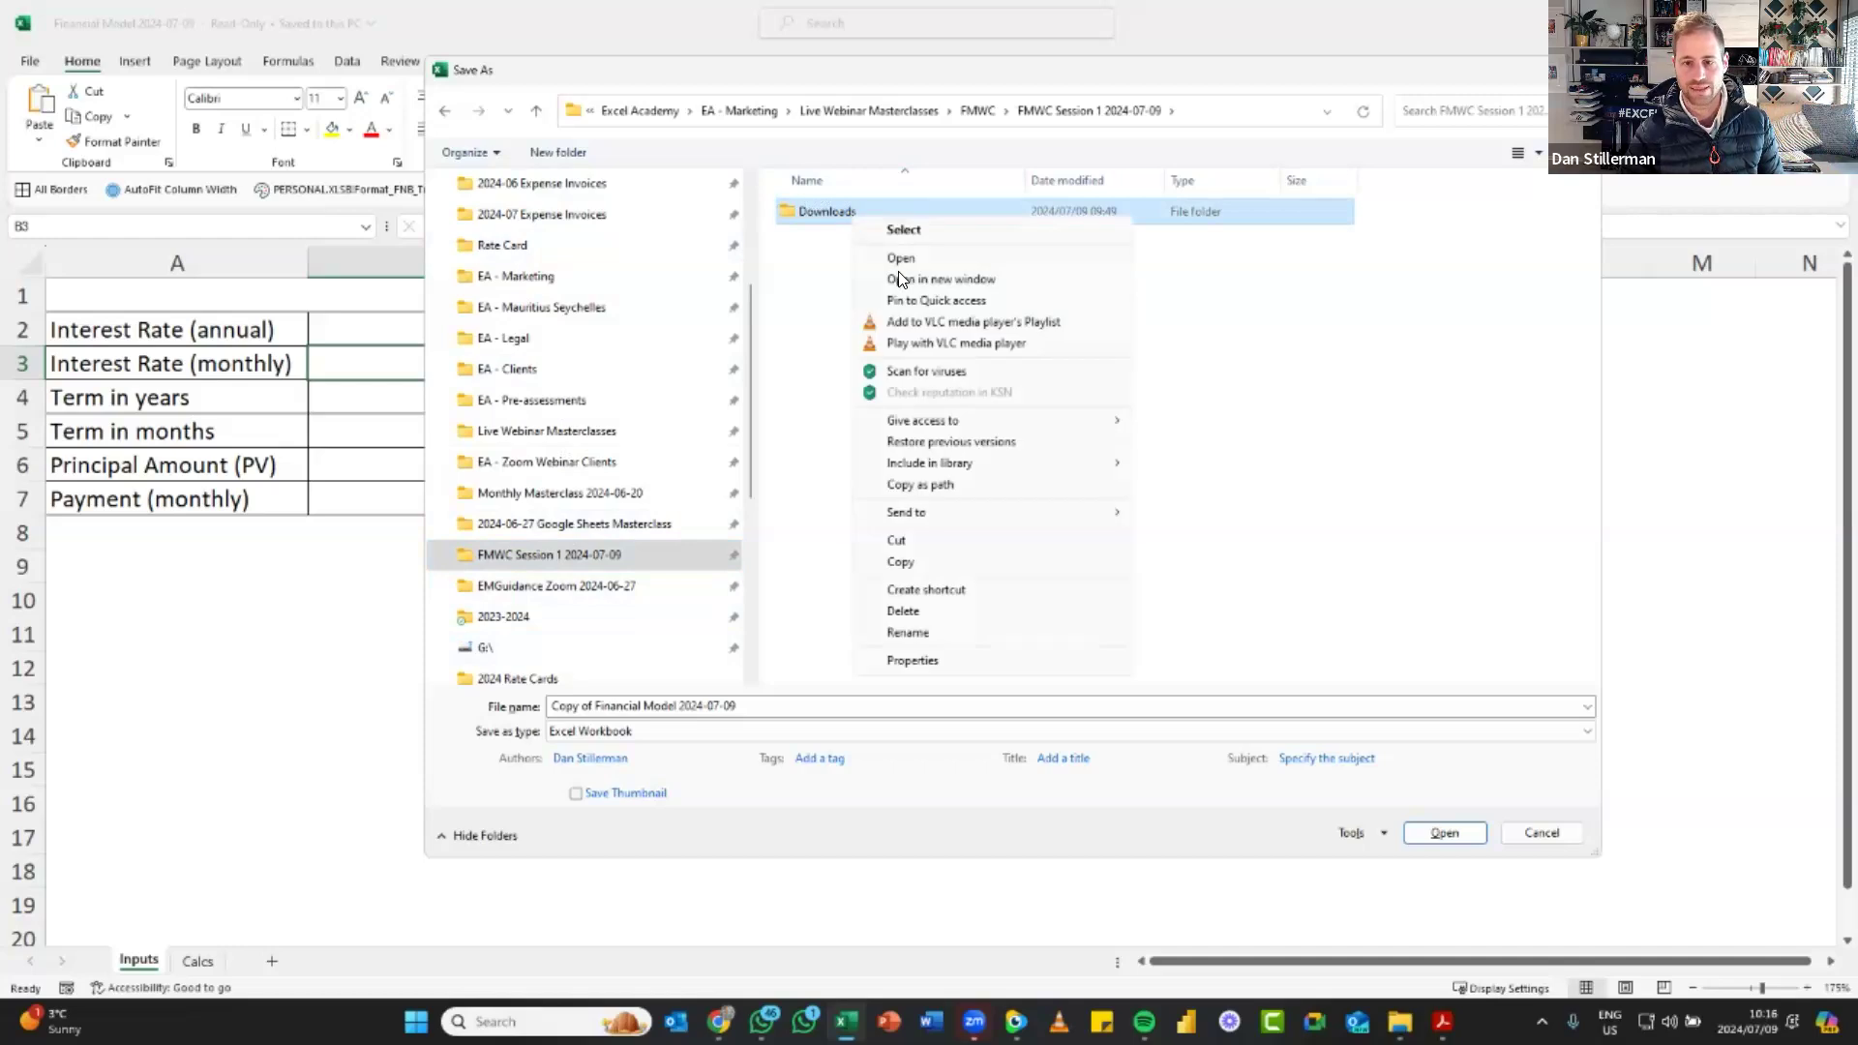
left_click(787, 290)
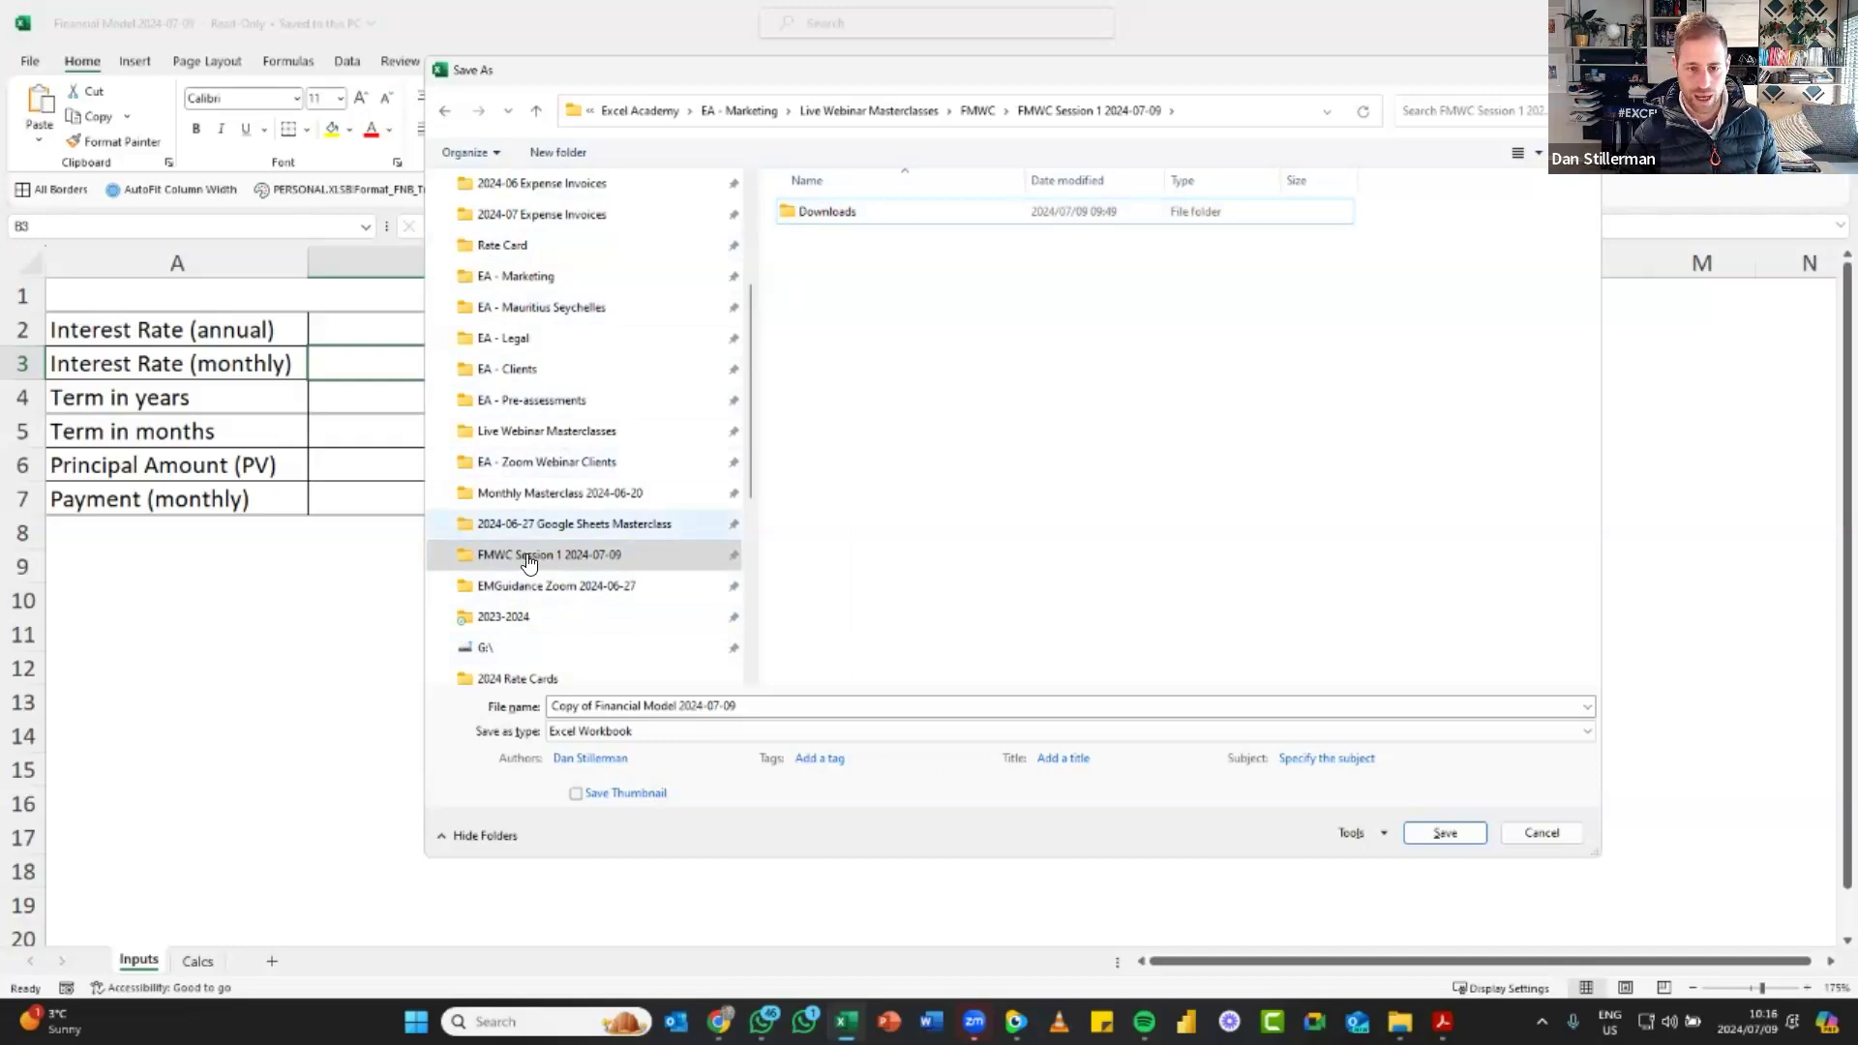
left_click(496, 561)
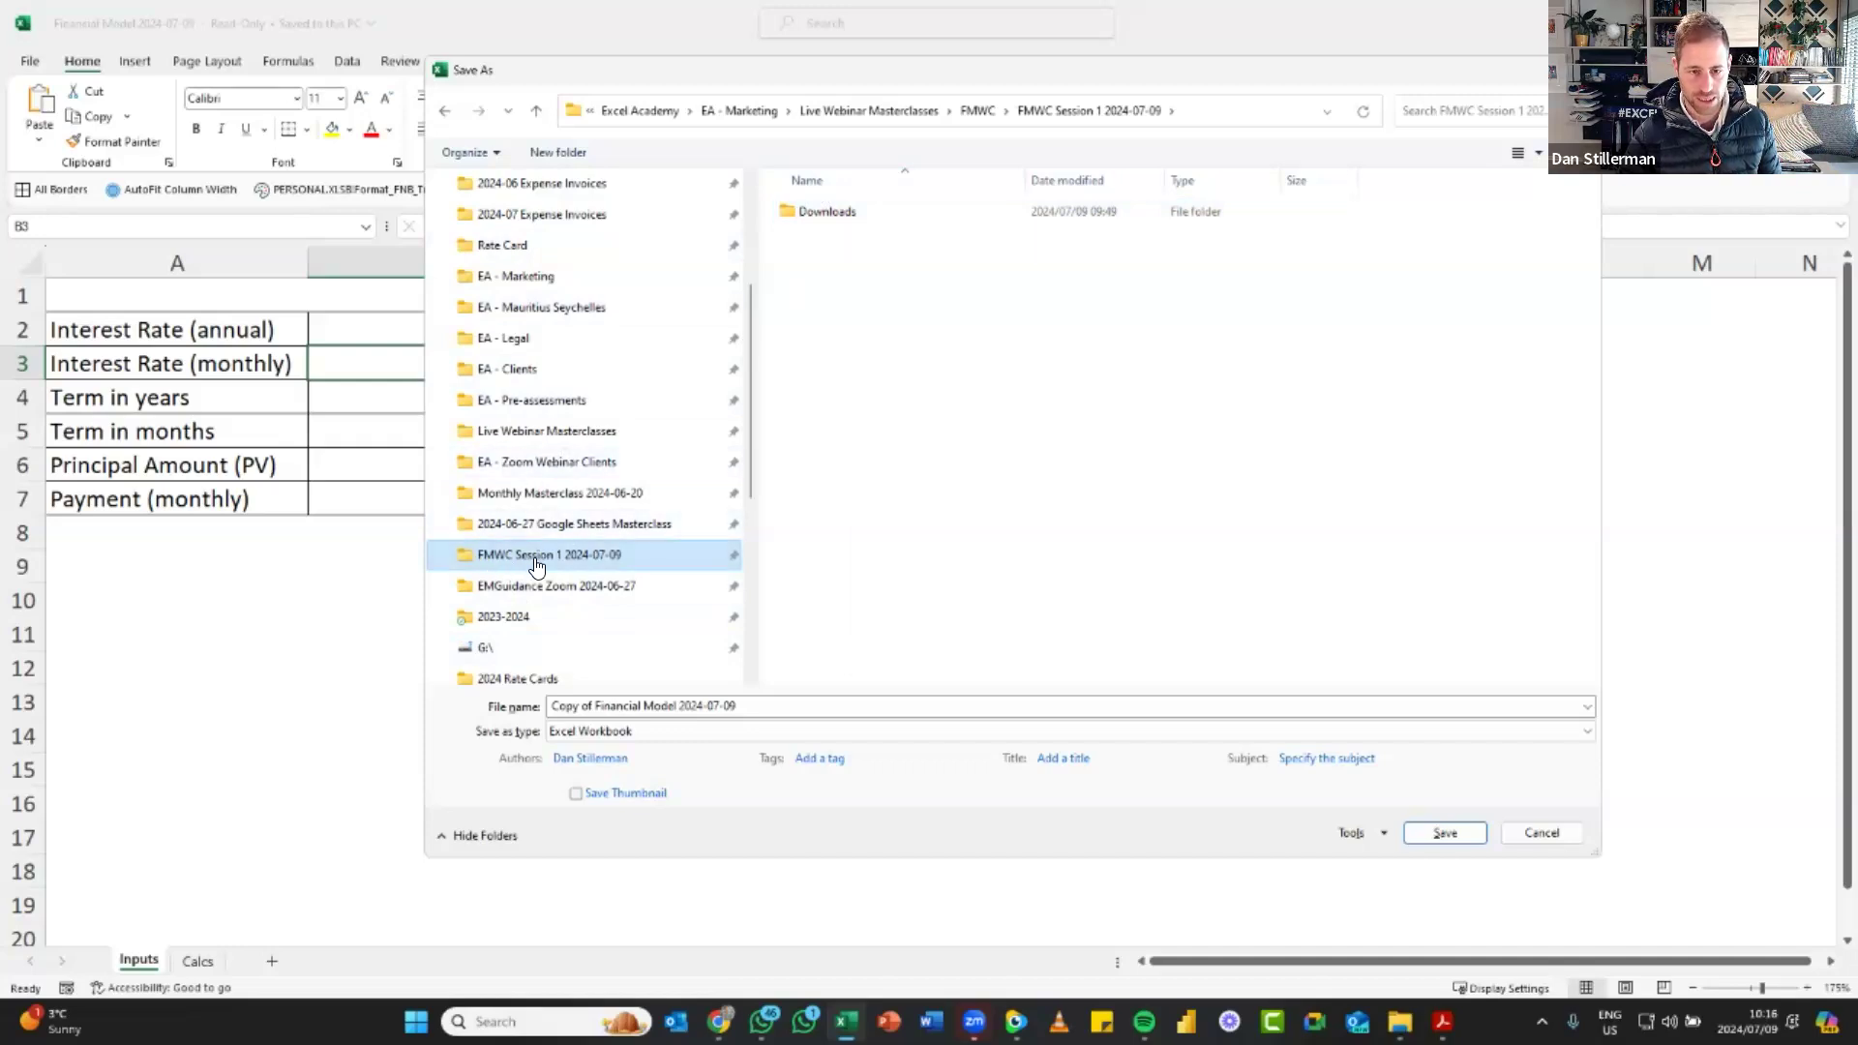
left_click(834, 215)
double_click(832, 211)
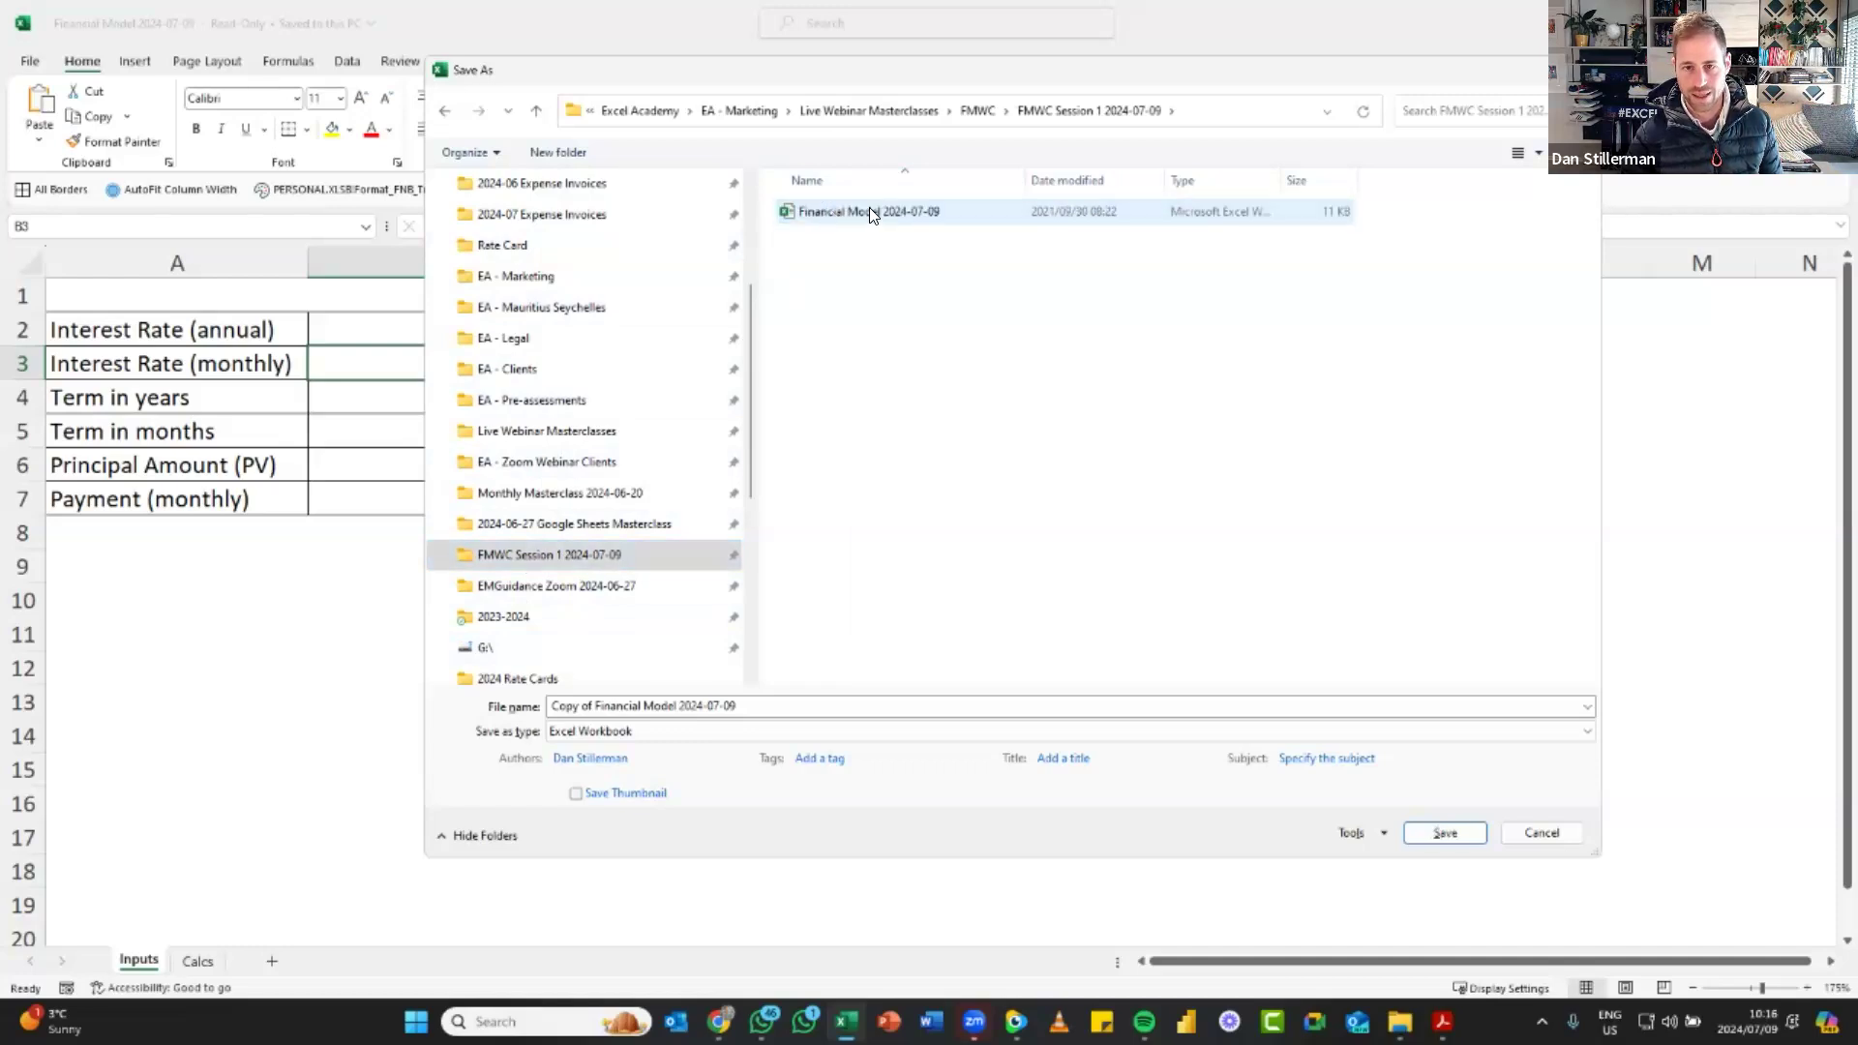
Name the copy Financial Model 2024-07-09 DS and save it as an Excel workbook
left_click(609, 706)
left_click(595, 705)
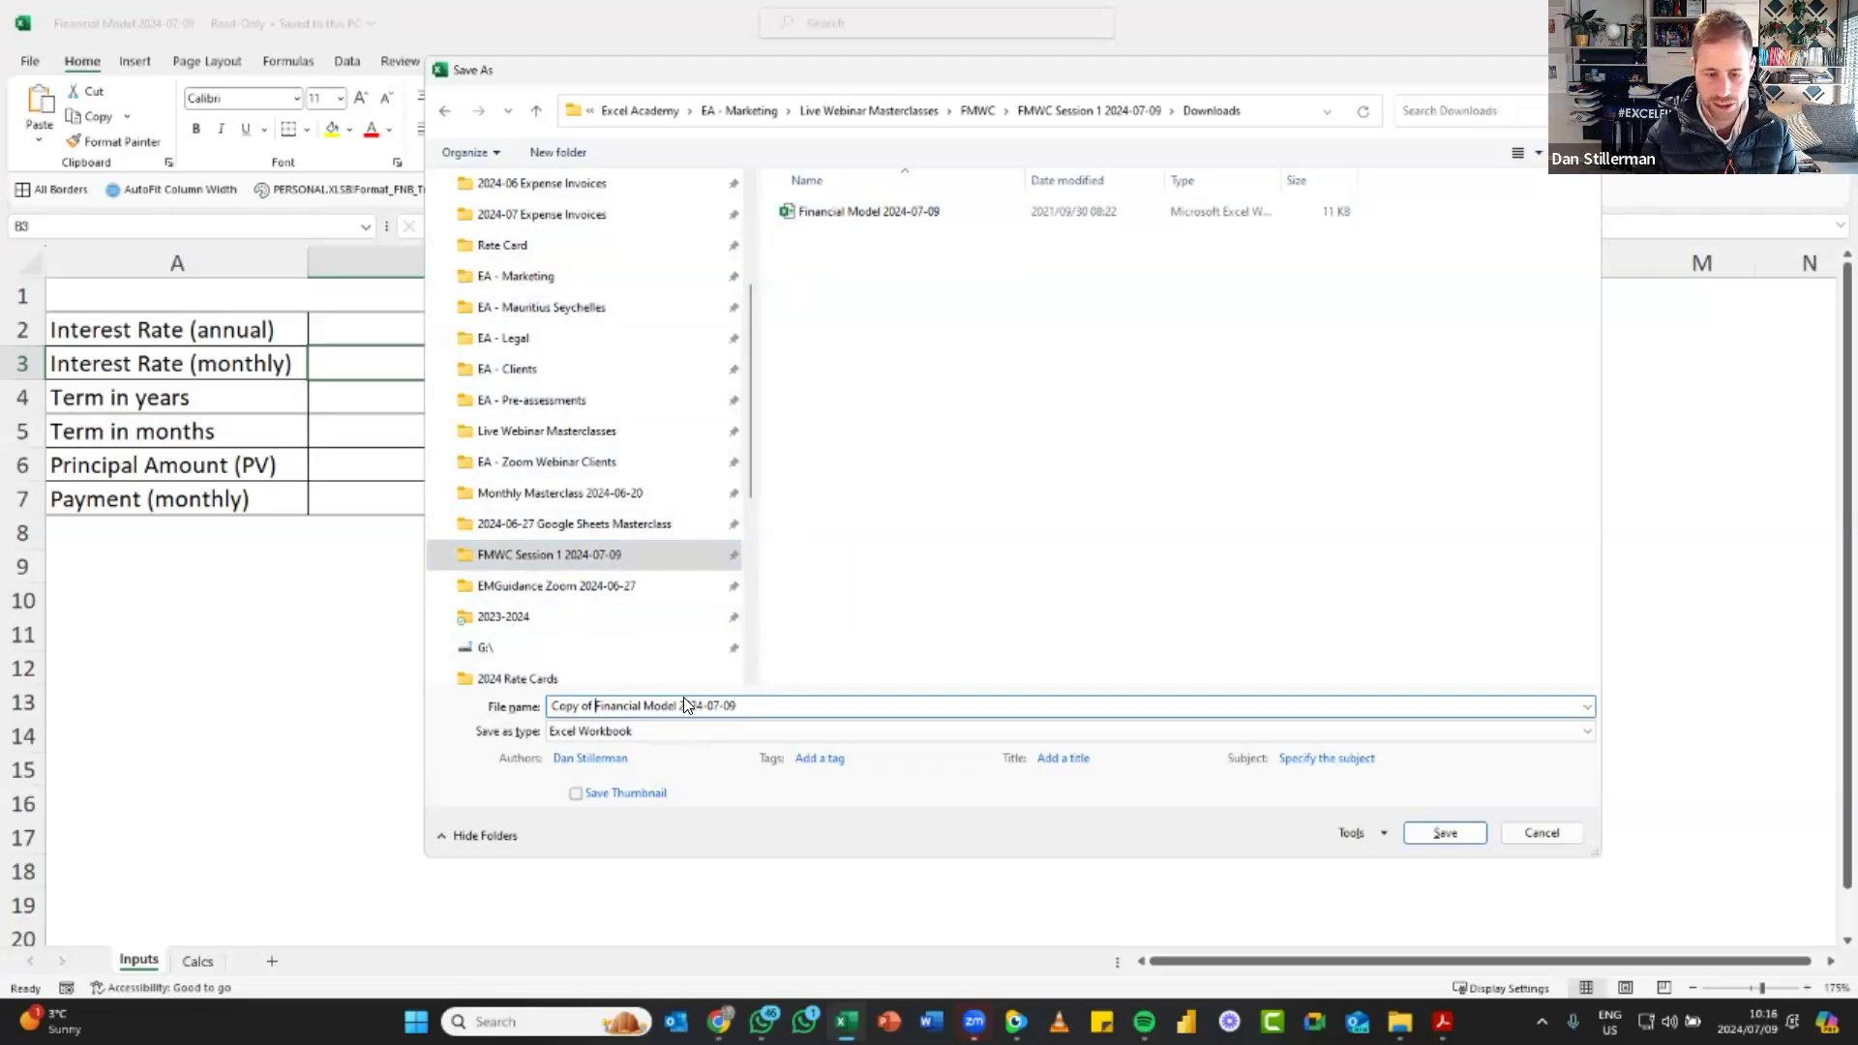
key("shift+Home")
key("Delete")
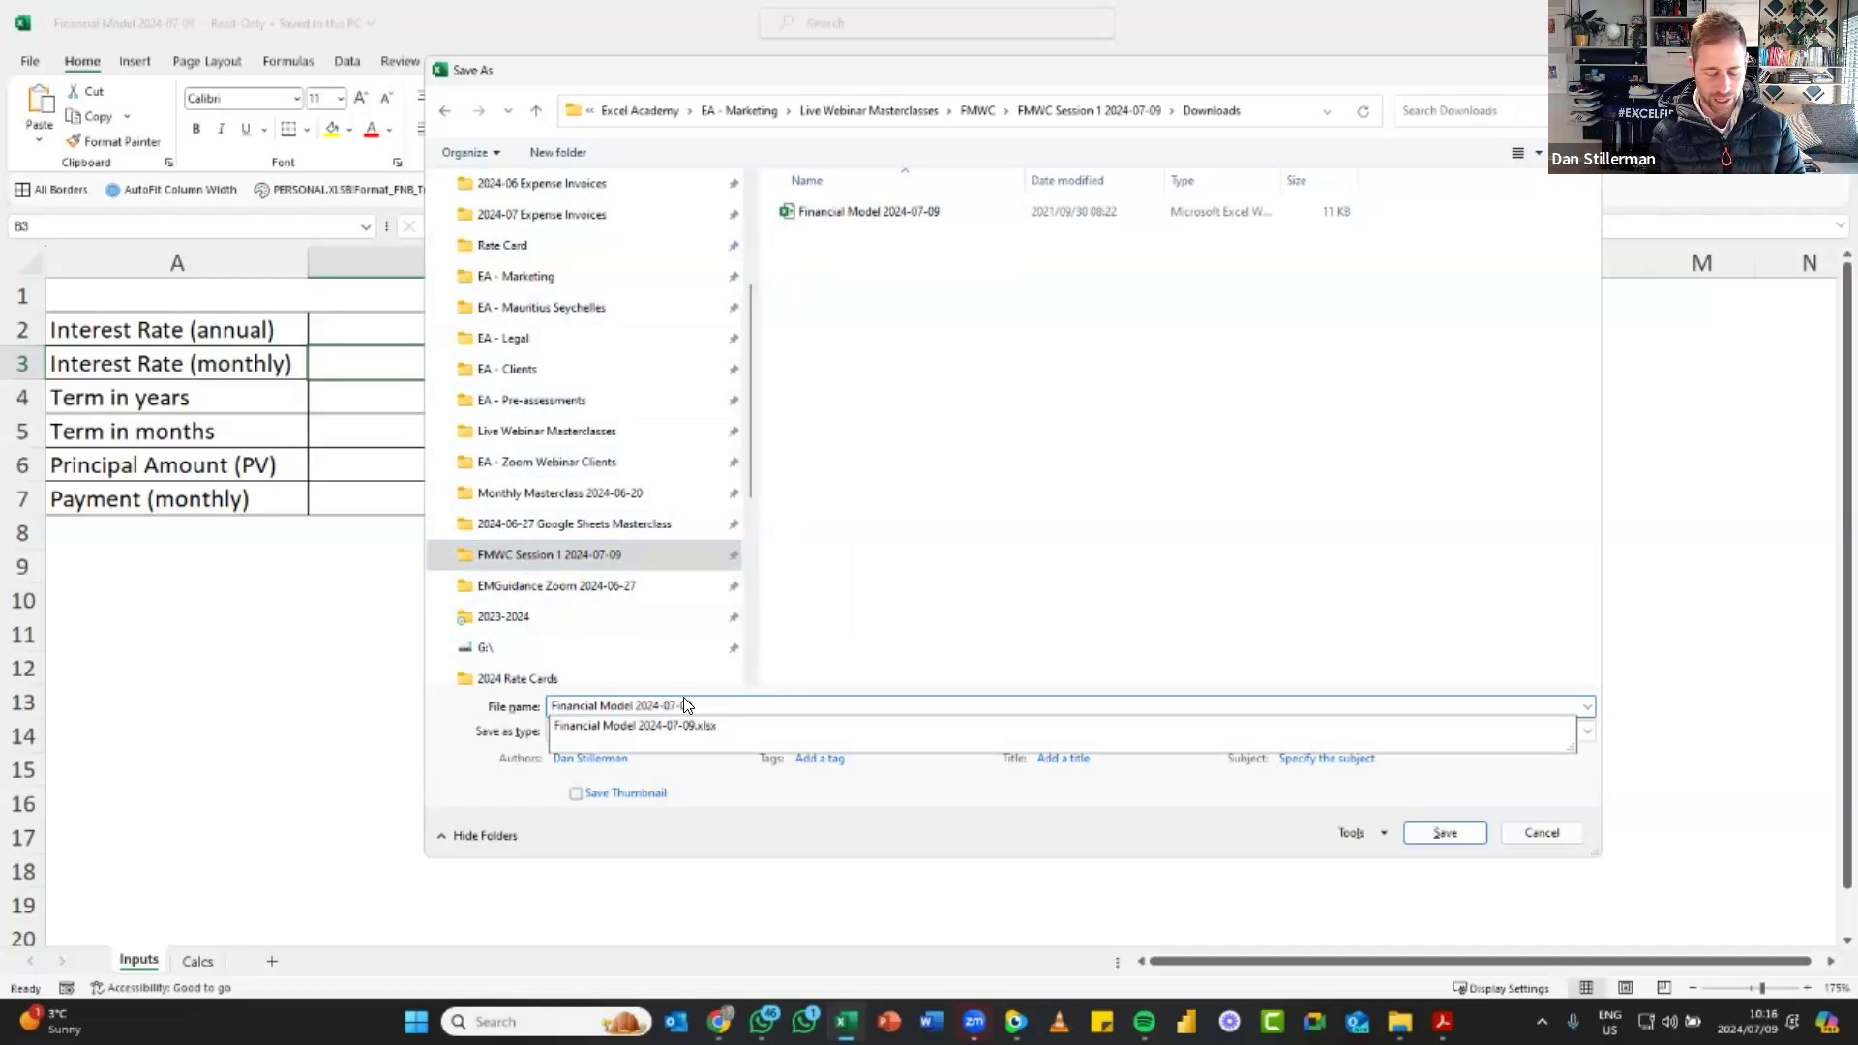
key("Escape")
type("DS")
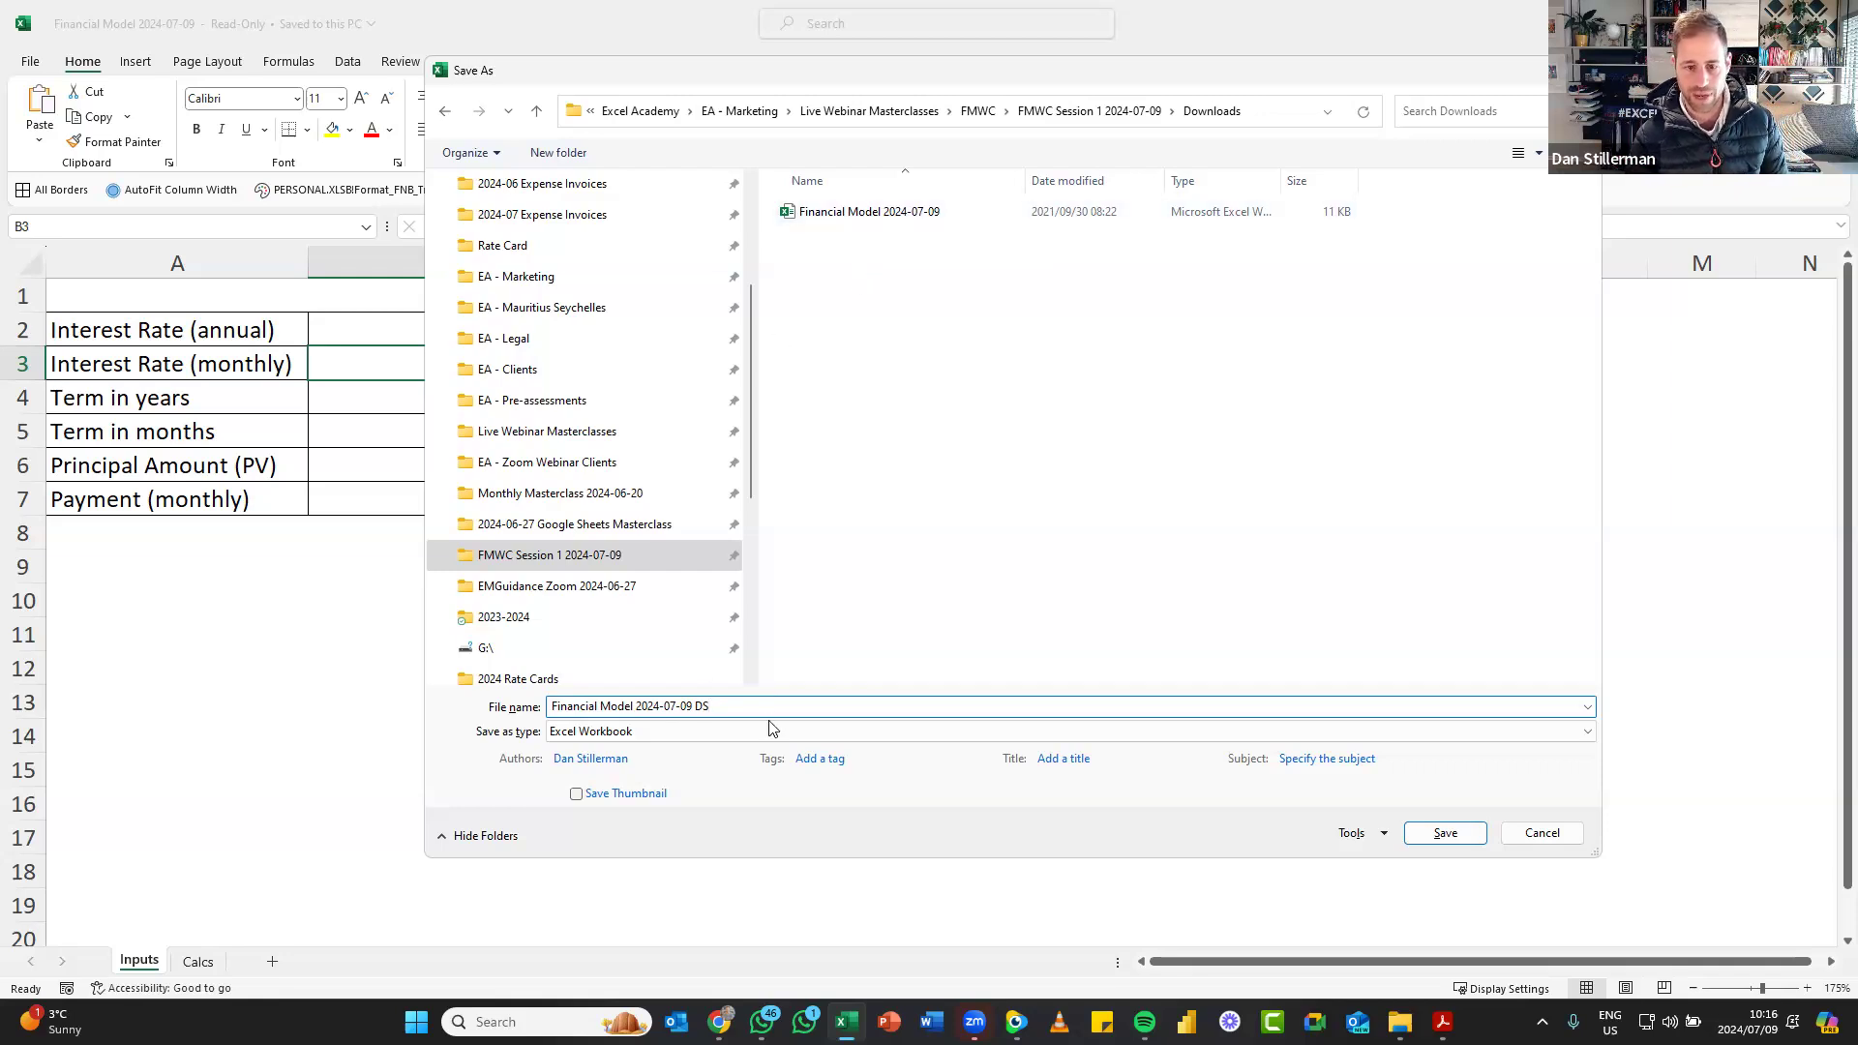
key("Return")
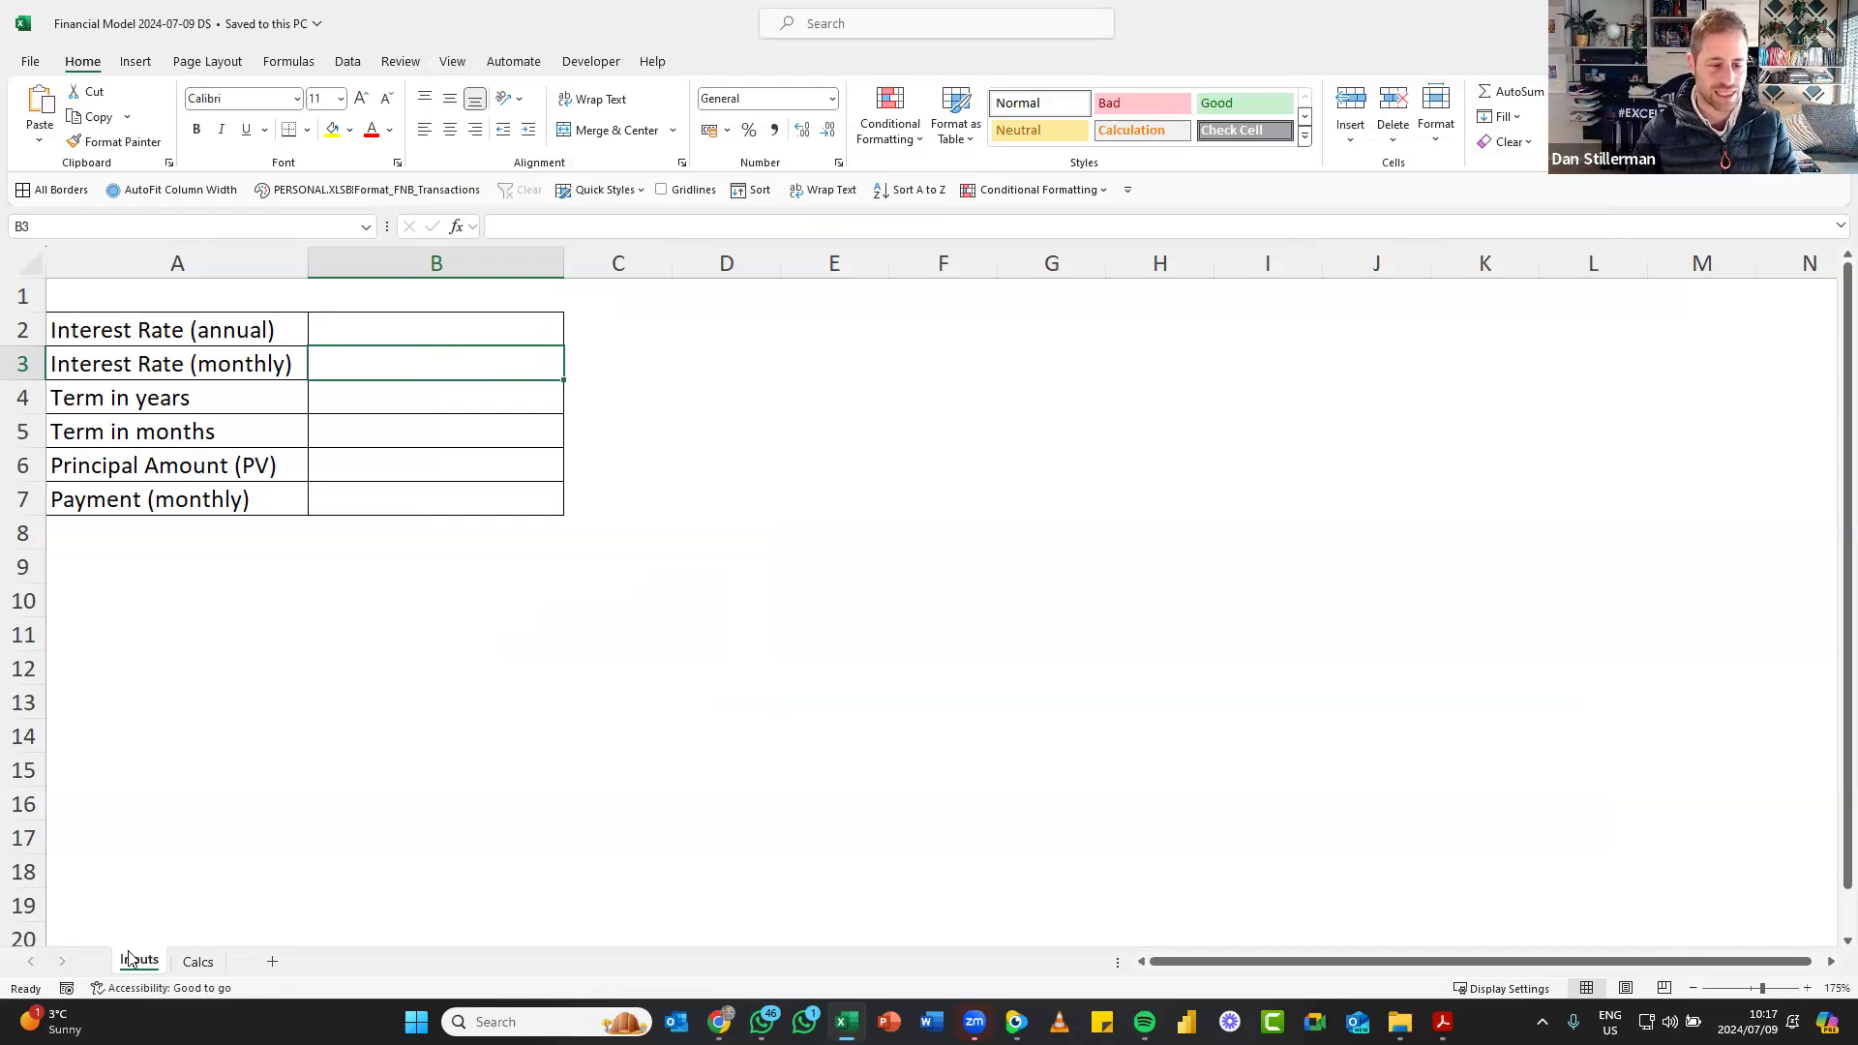
Look over the Inputs and Calcs sheets, alternating between them to compare the input labels with the calculation column headings
left_click(196, 961)
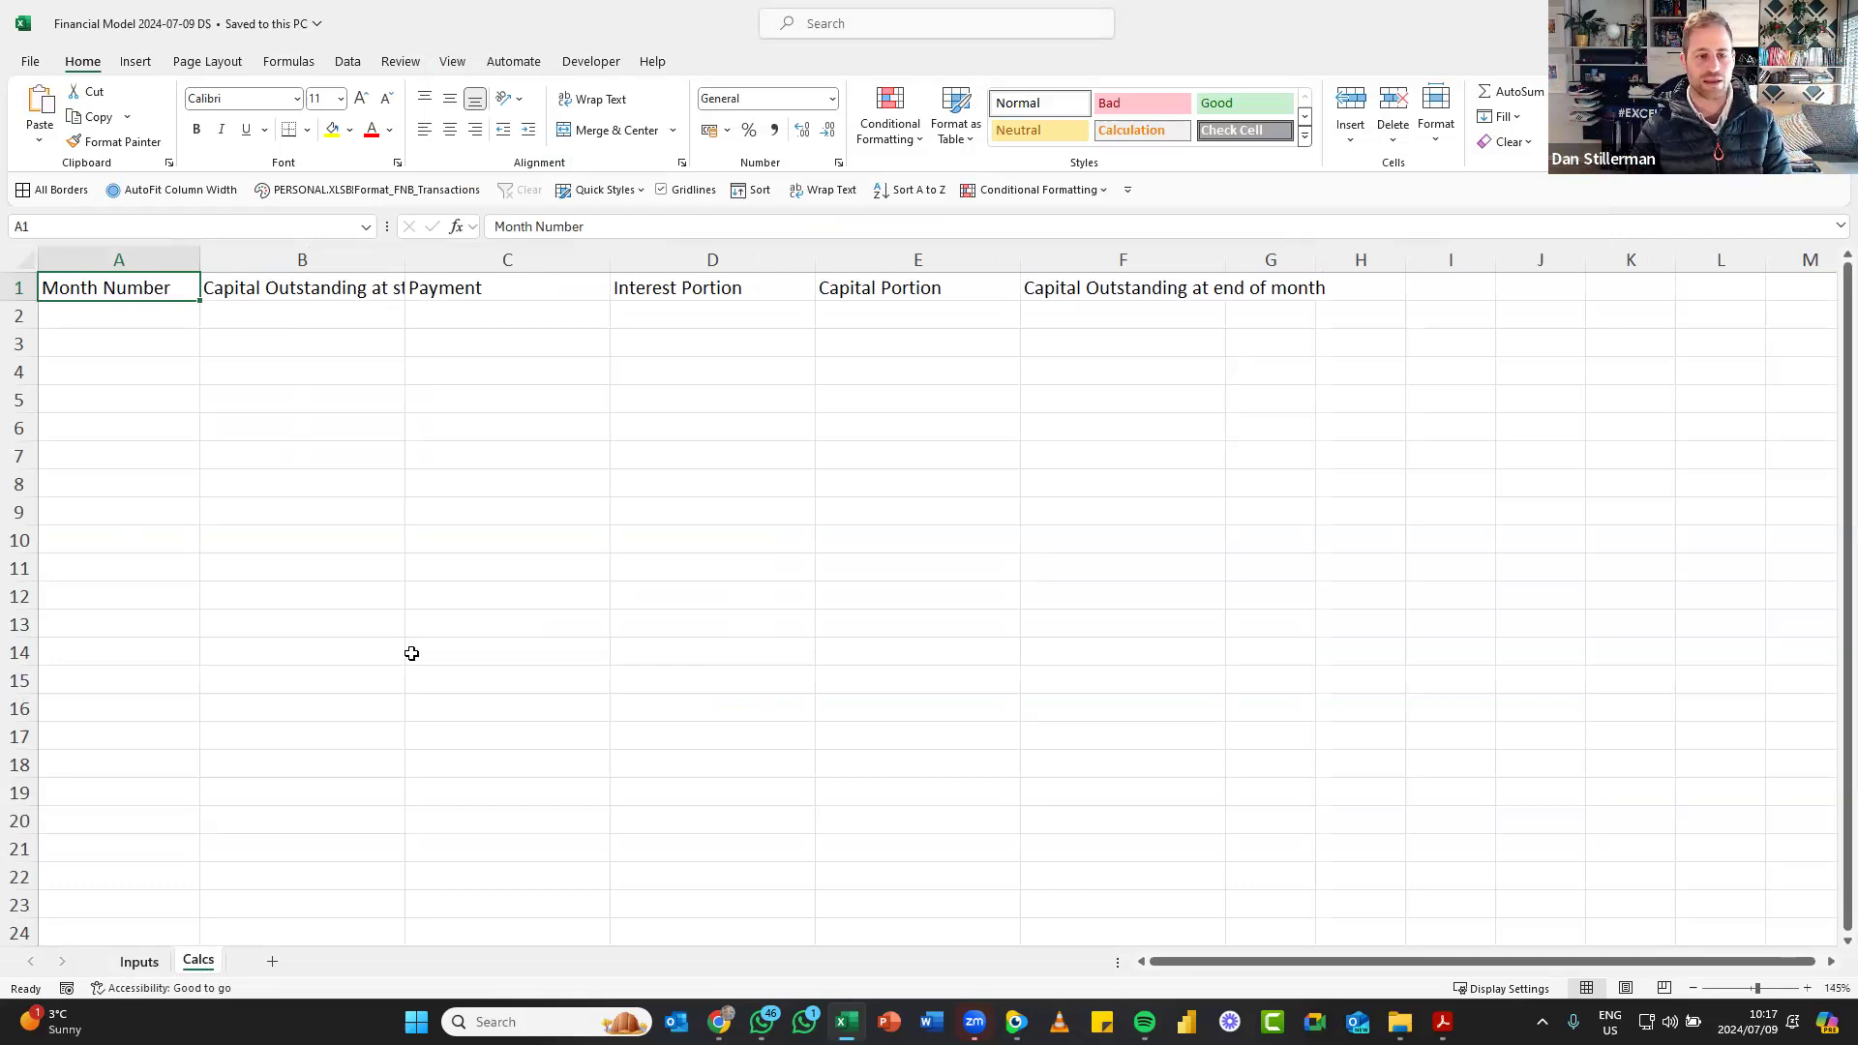
key("ctrl+Page_Up")
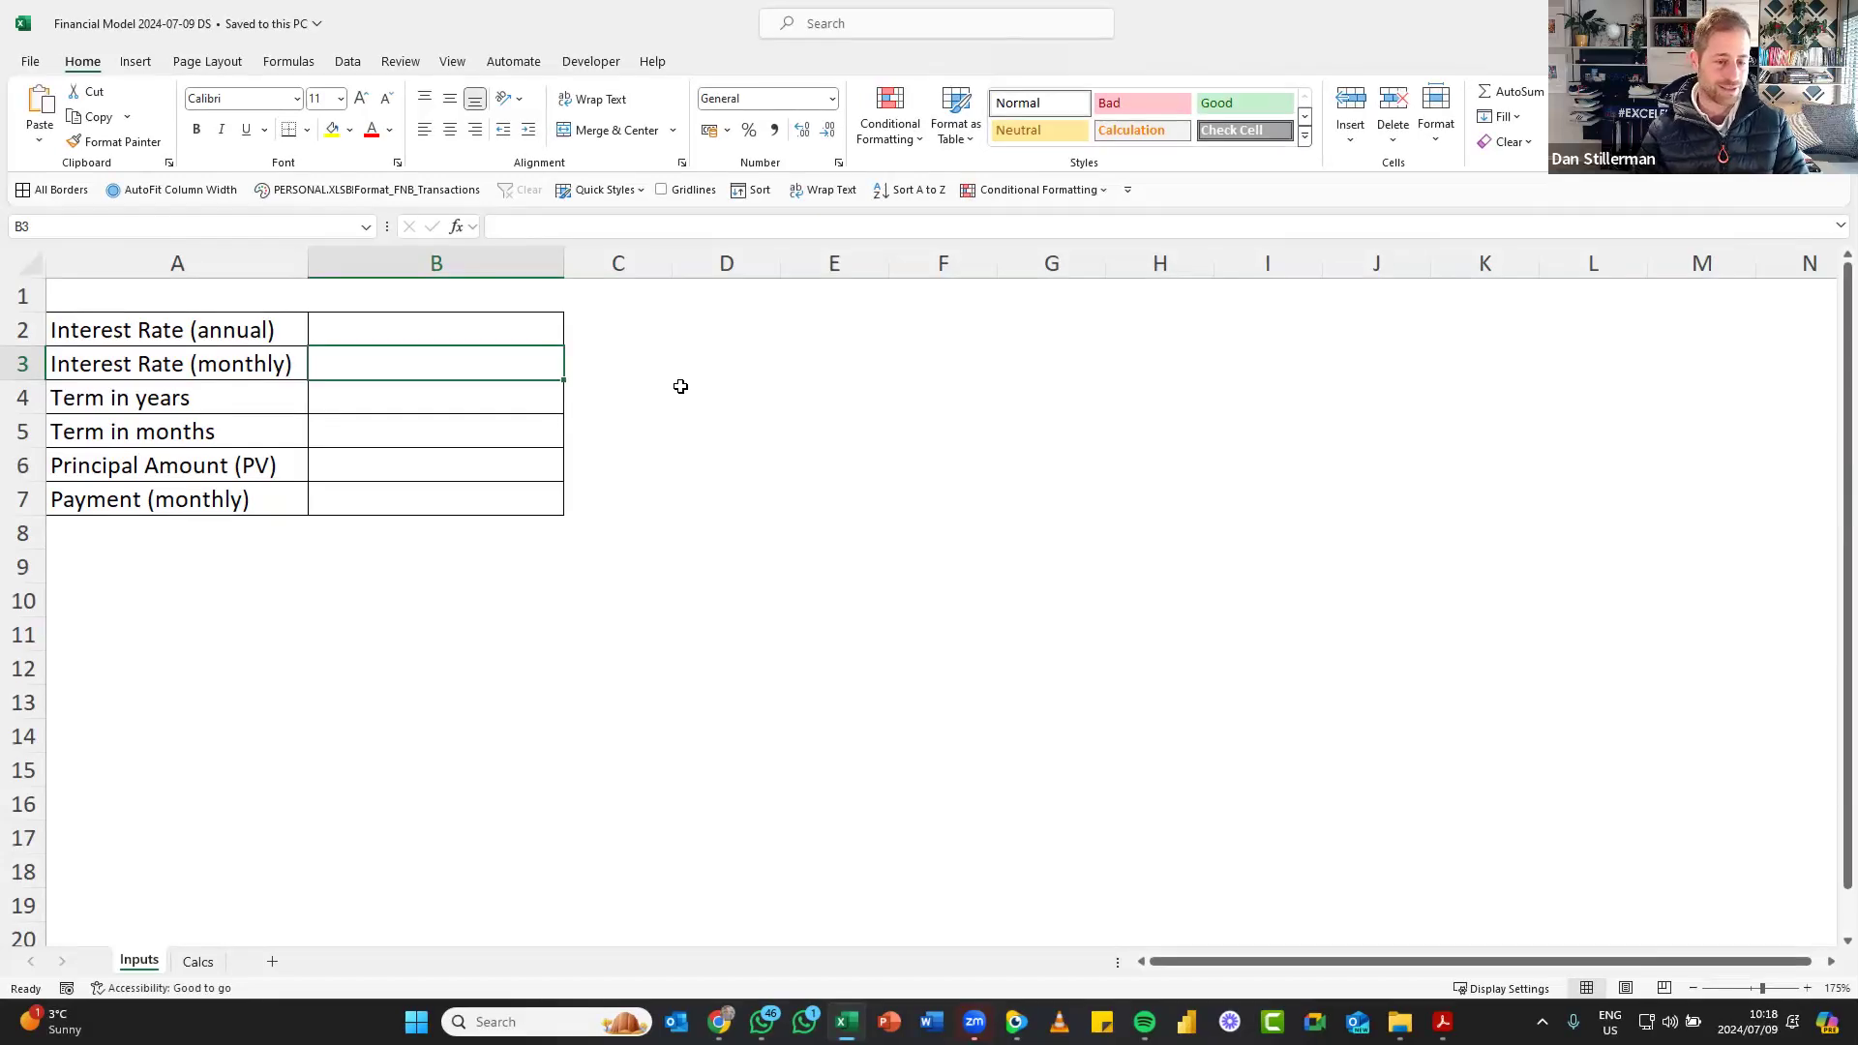
left_click(201, 961)
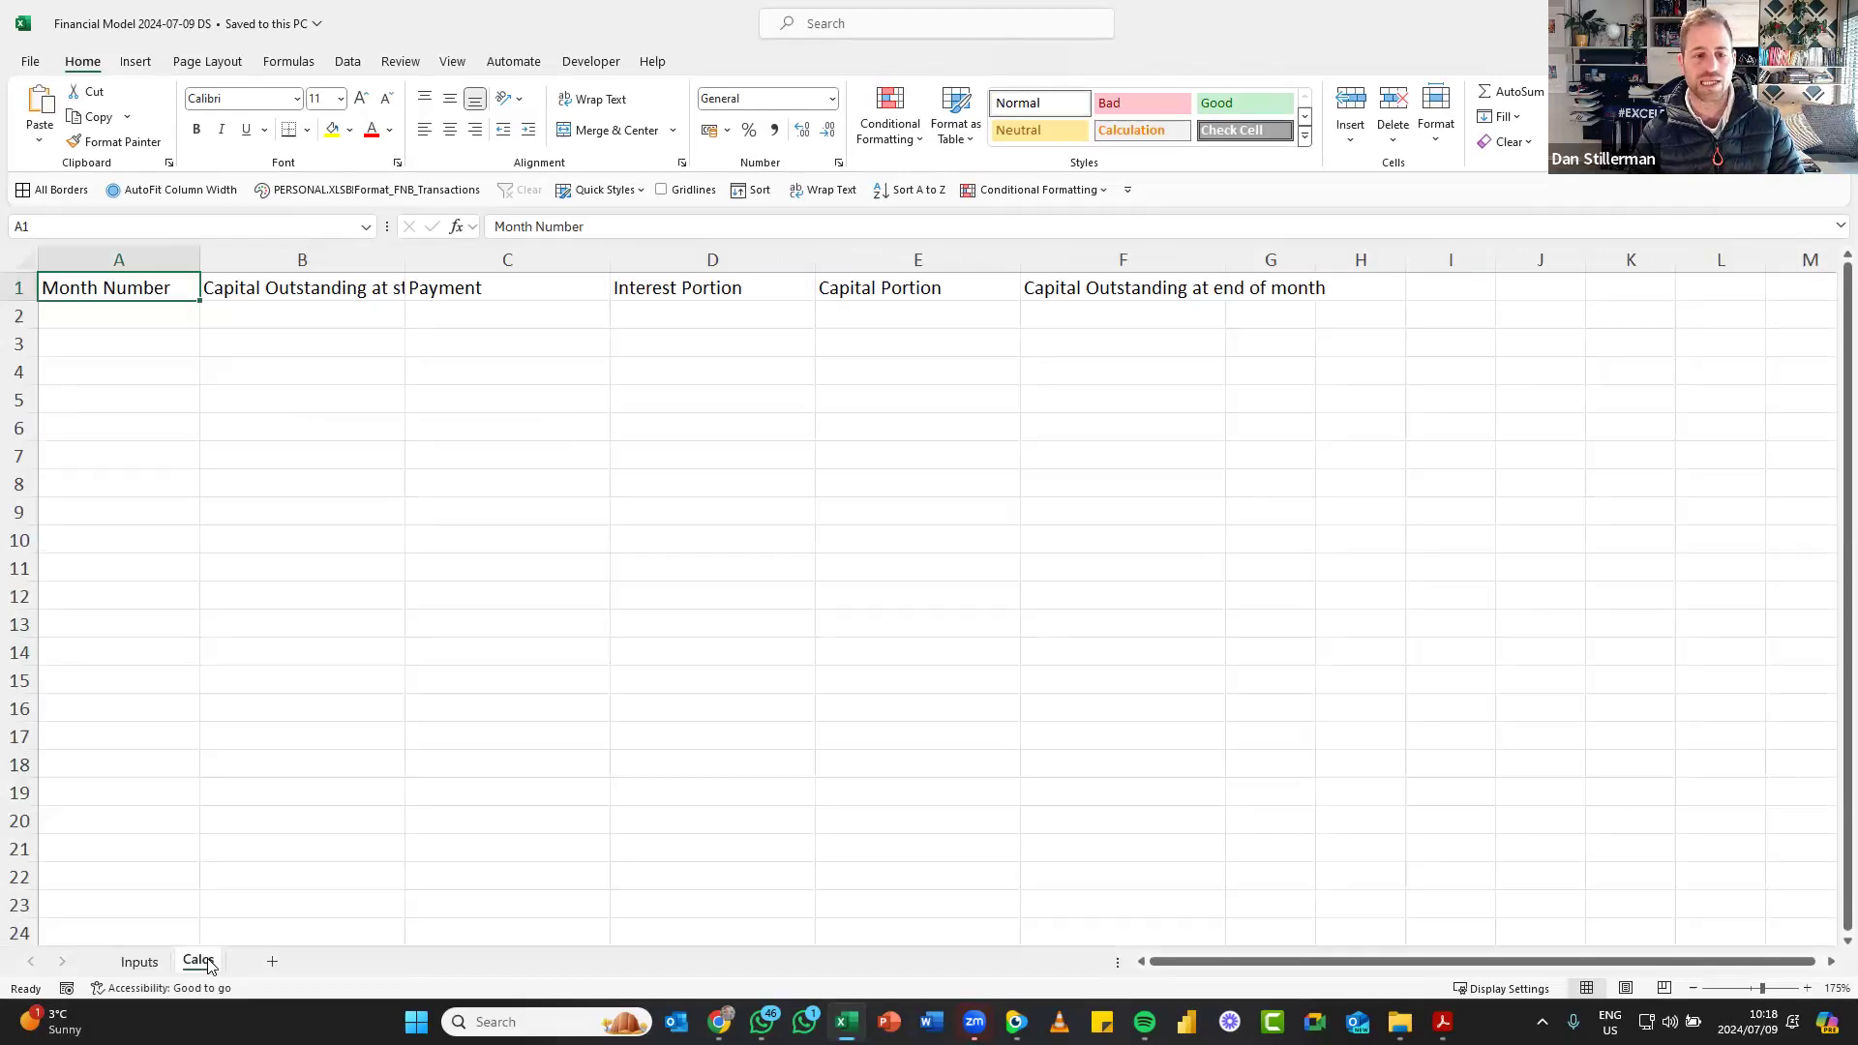
key("ctrl+Page_Up")
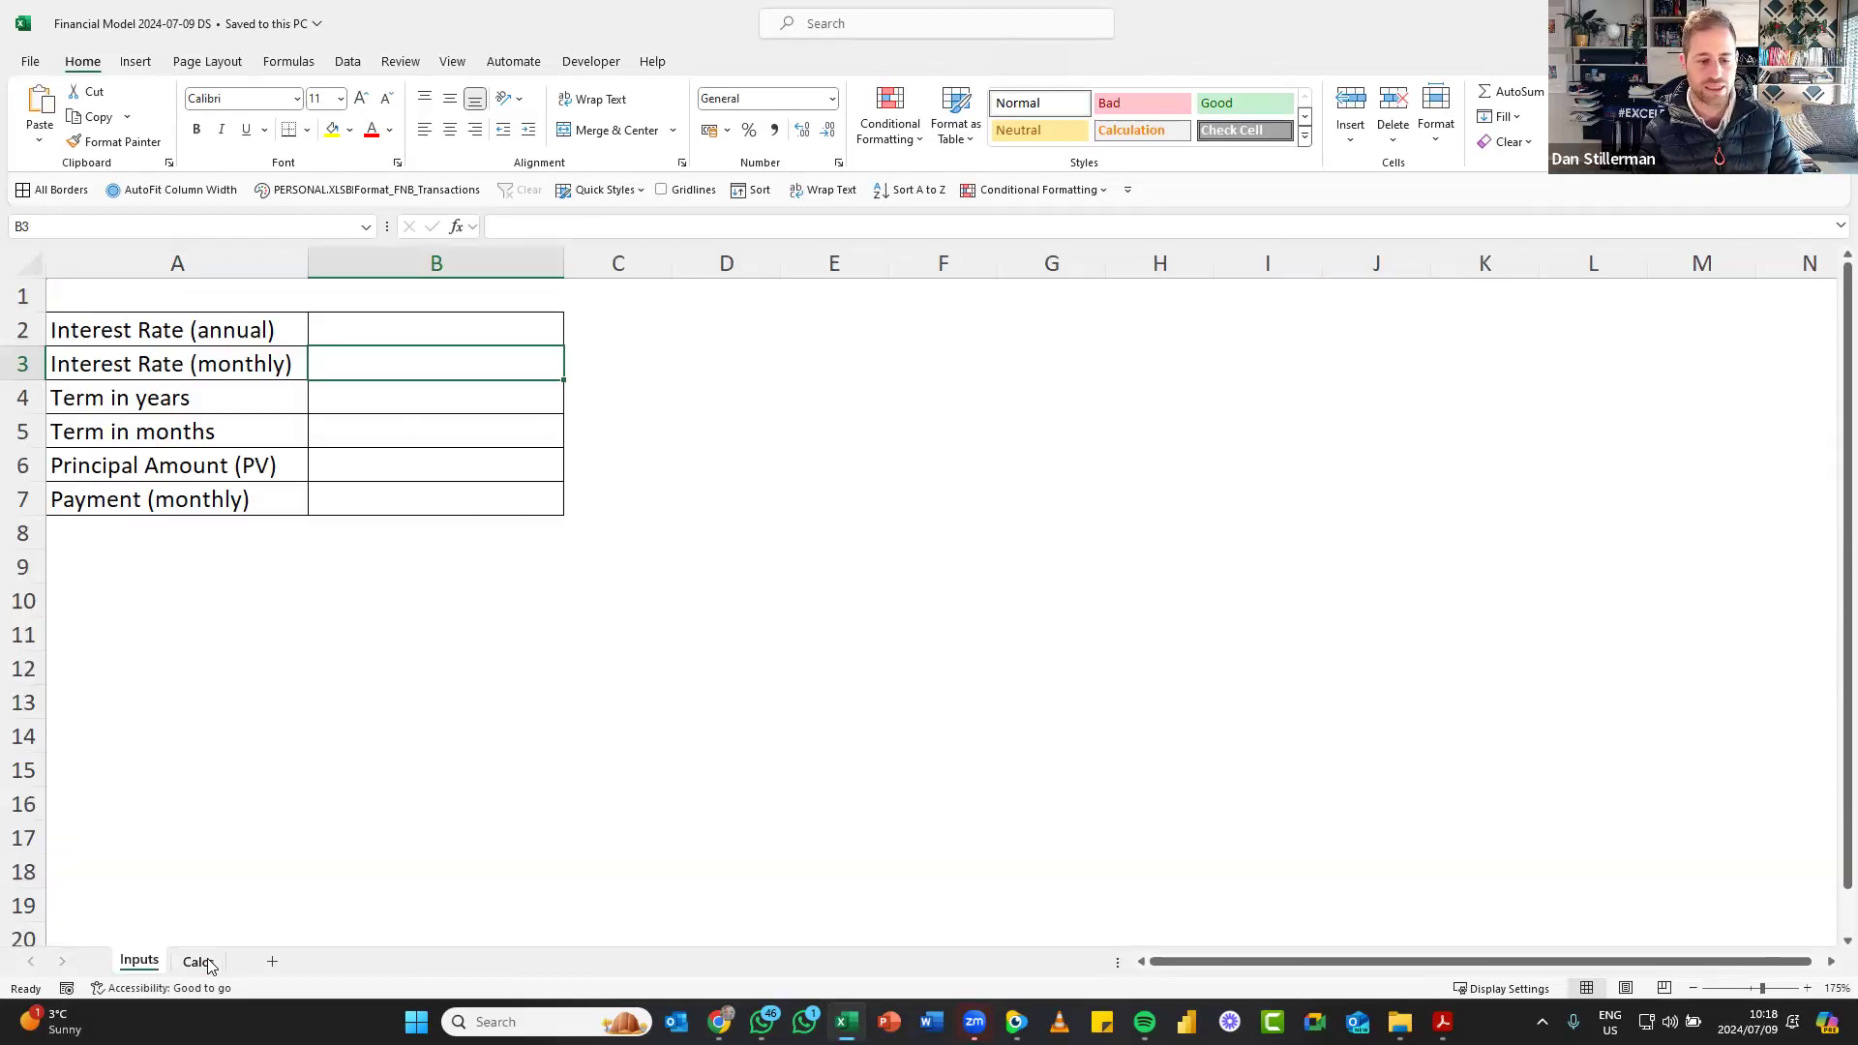
key("ctrl+Page_Down")
key("ctrl+Page_Up")
key("ctrl+Page_Down")
key("ctrl+Page_Up")
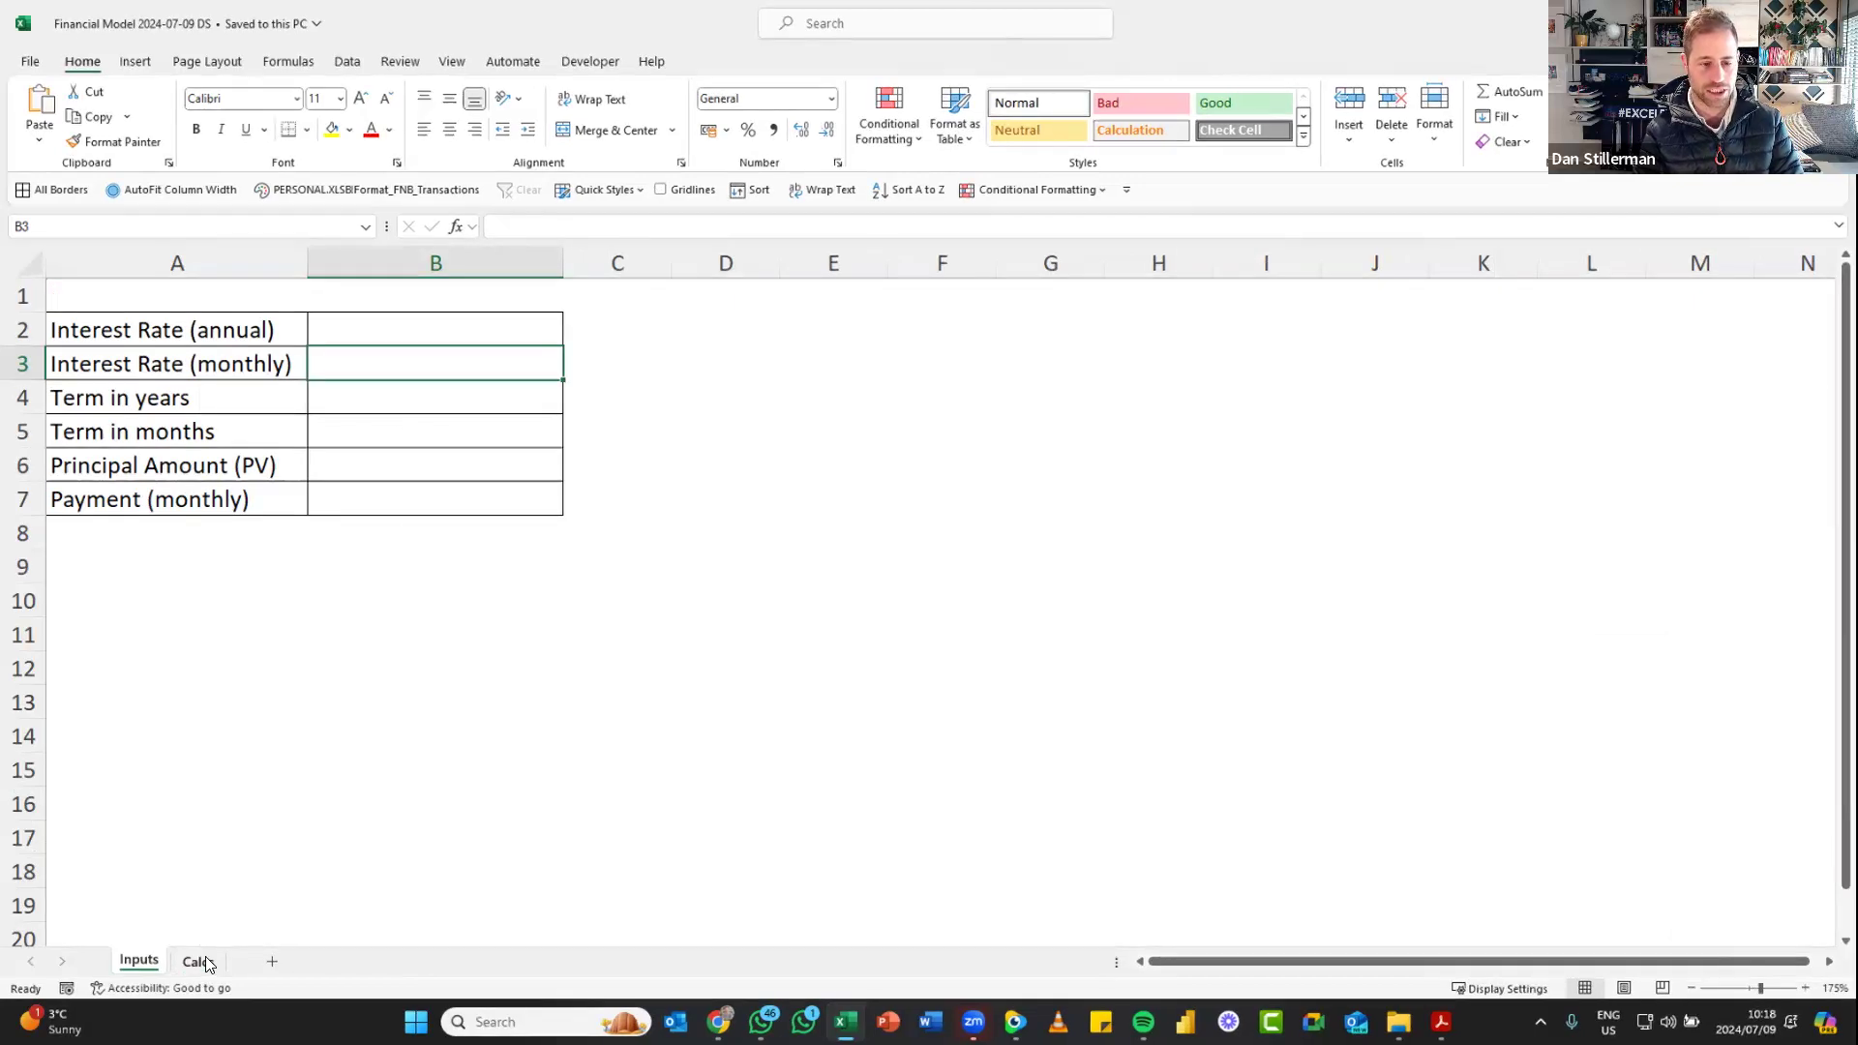
left_click(199, 961)
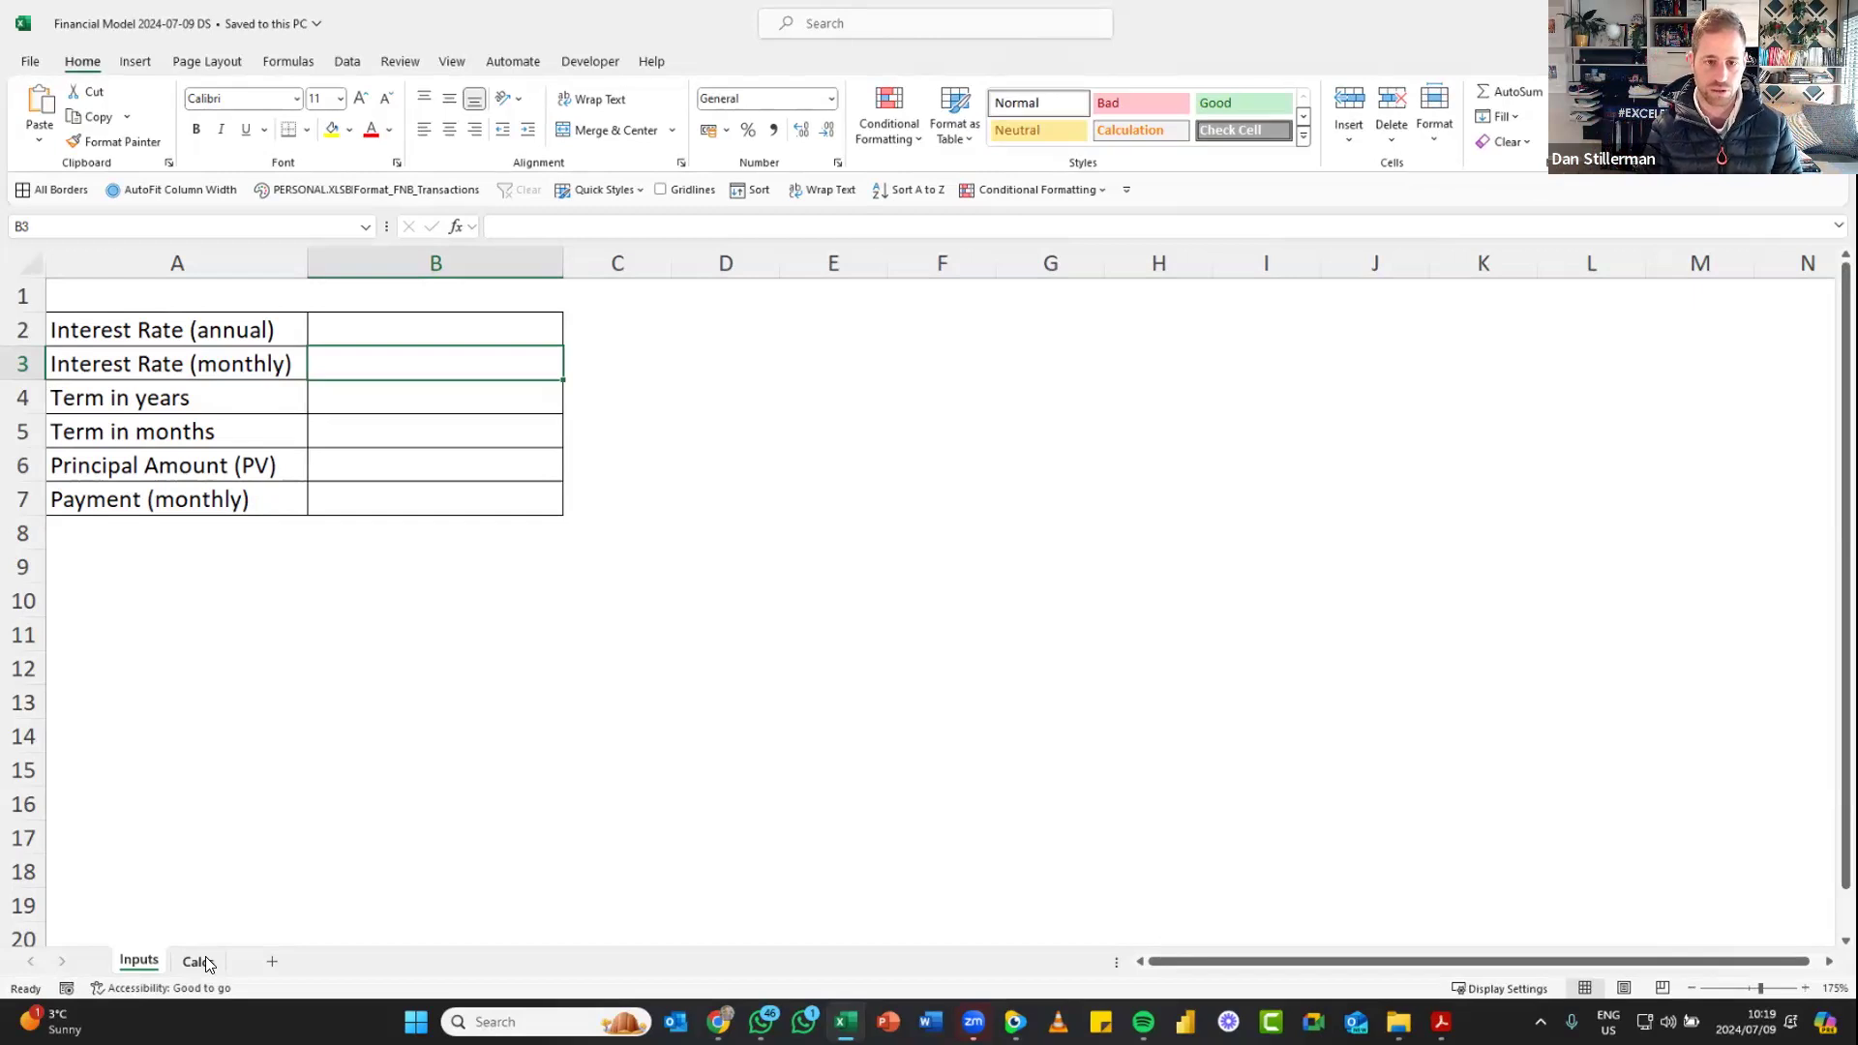
Enter 40000 as the principal amount in B6 of the Inputs sheet and apply the default accounting format
key("Up")
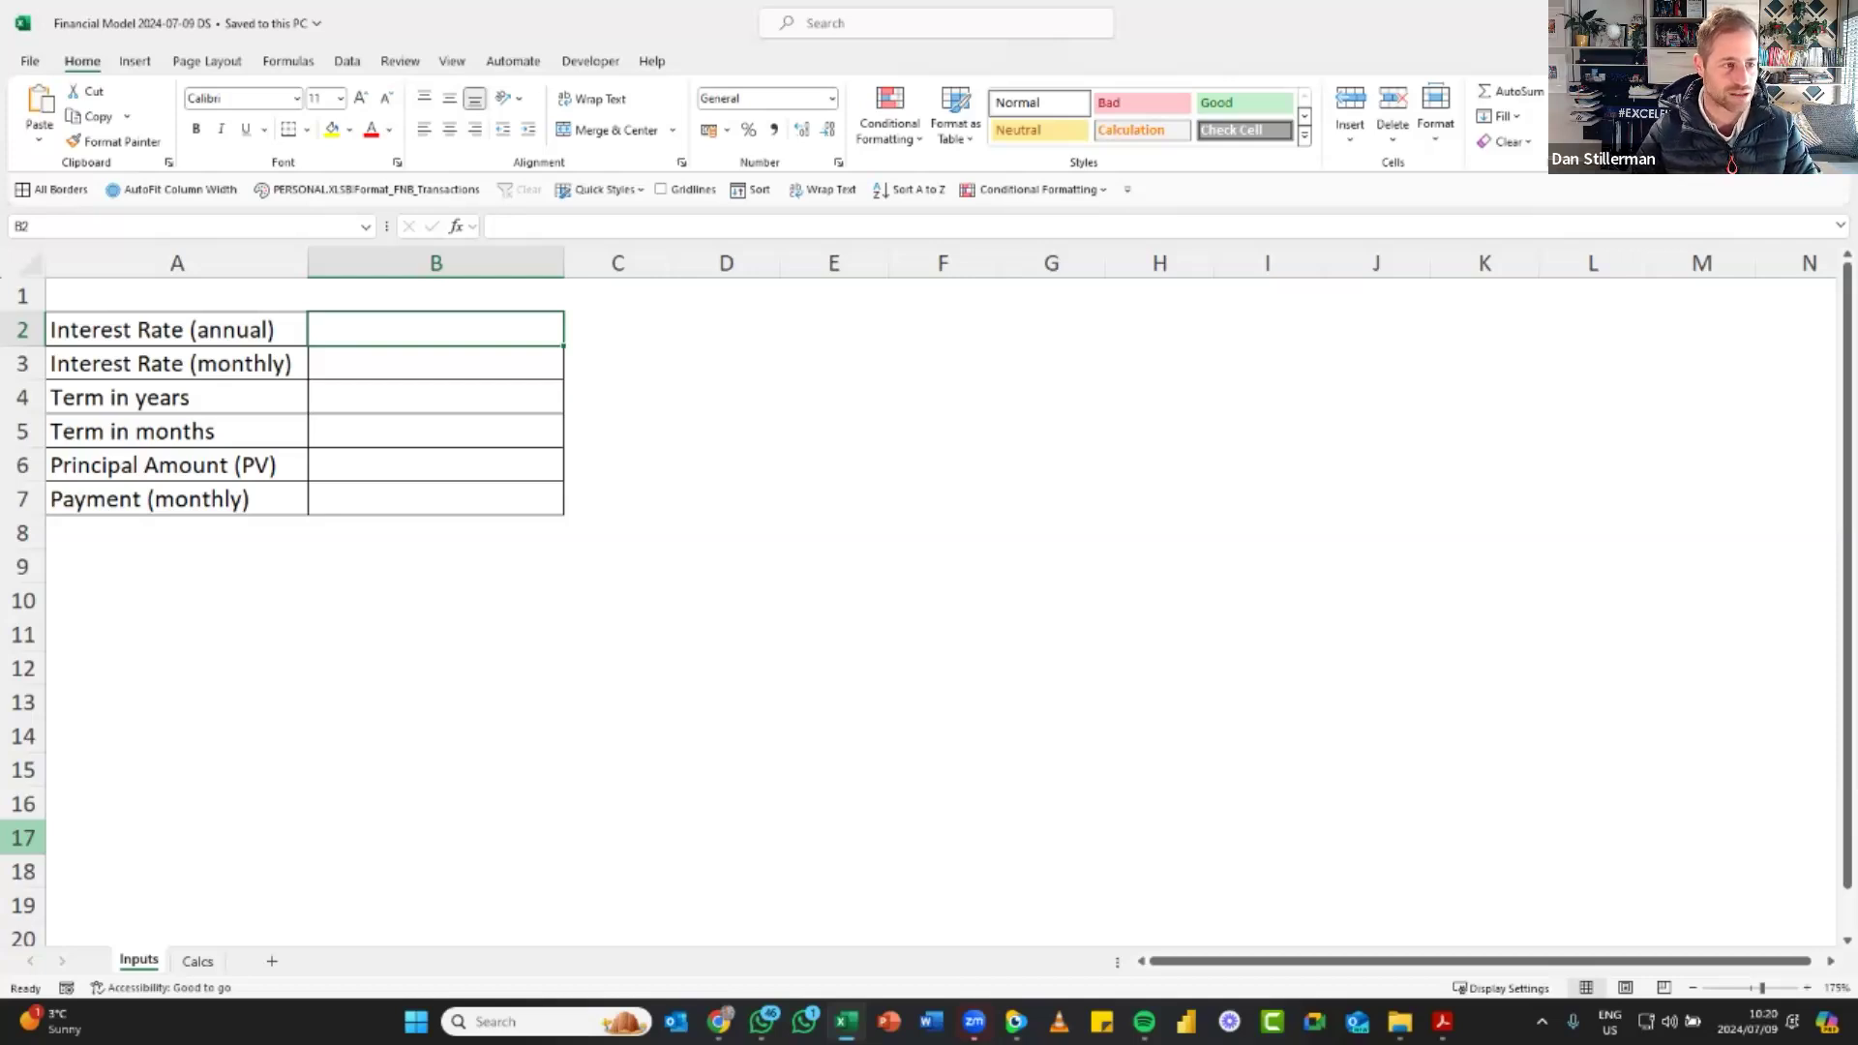
left_click(454, 462)
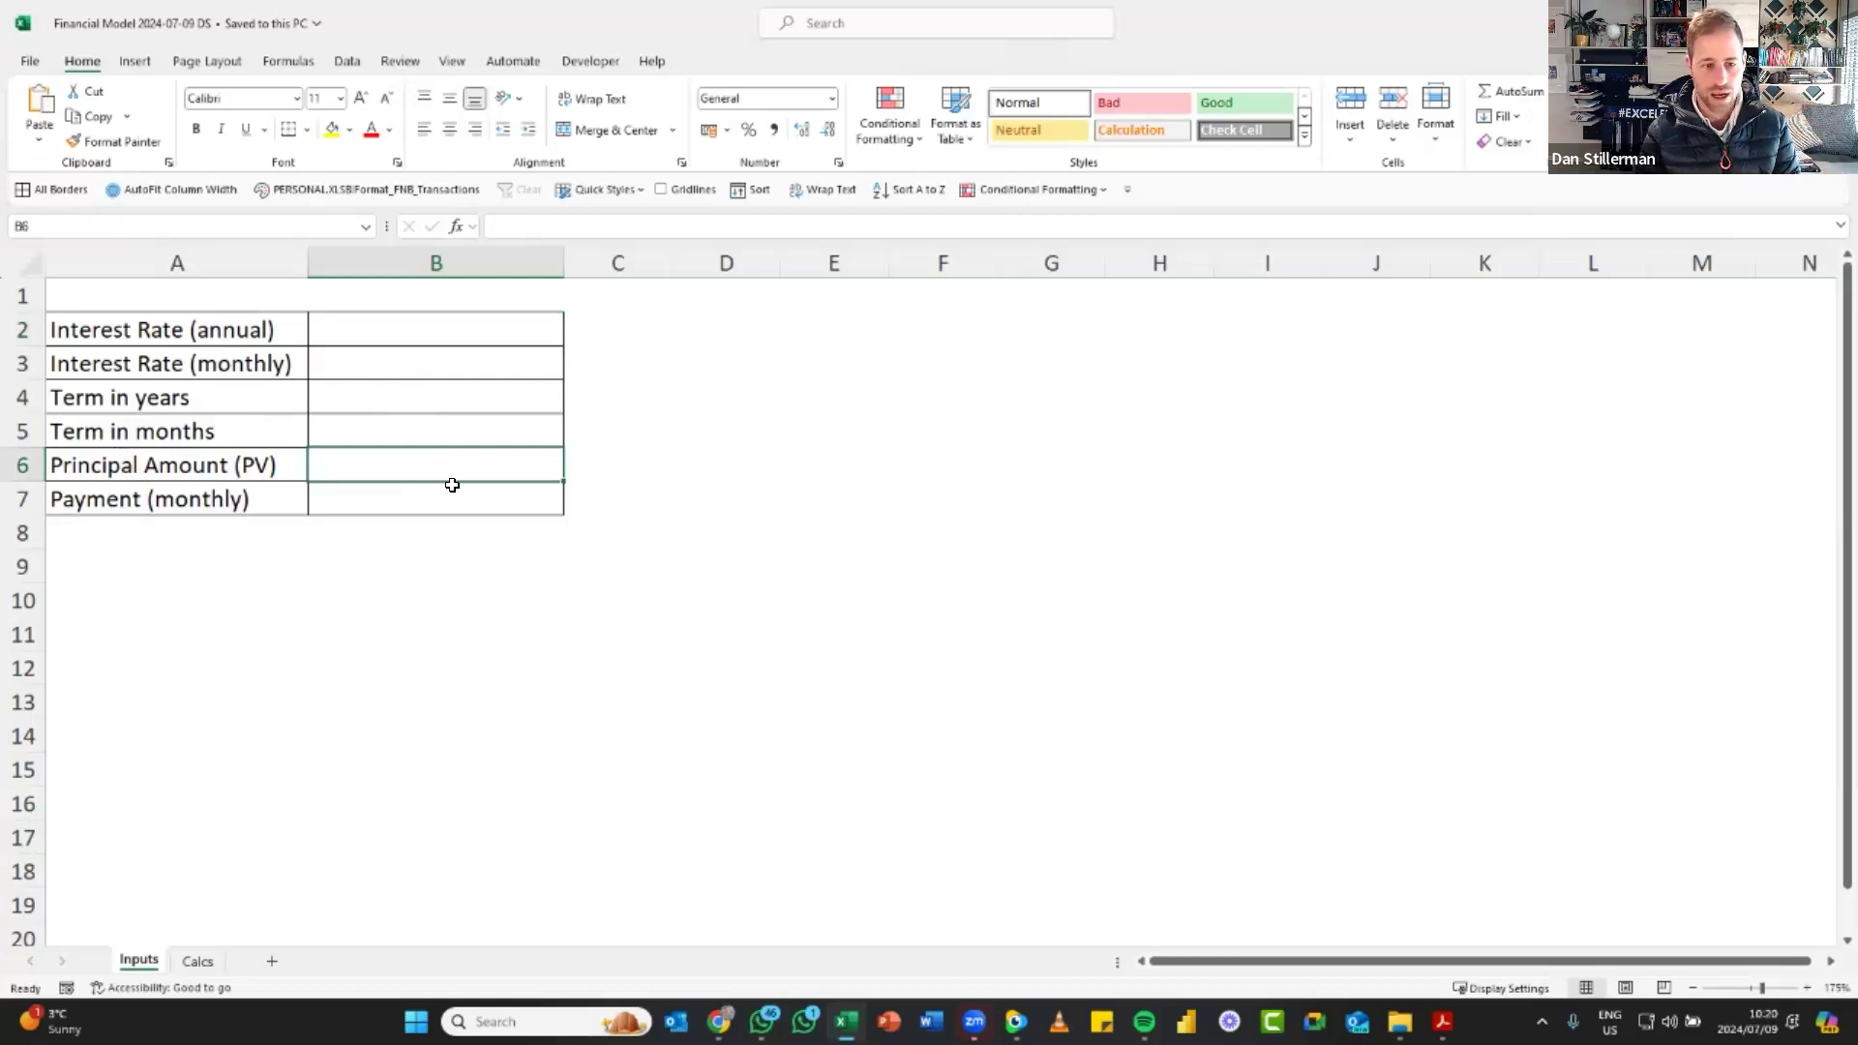
type("40000")
key("Return")
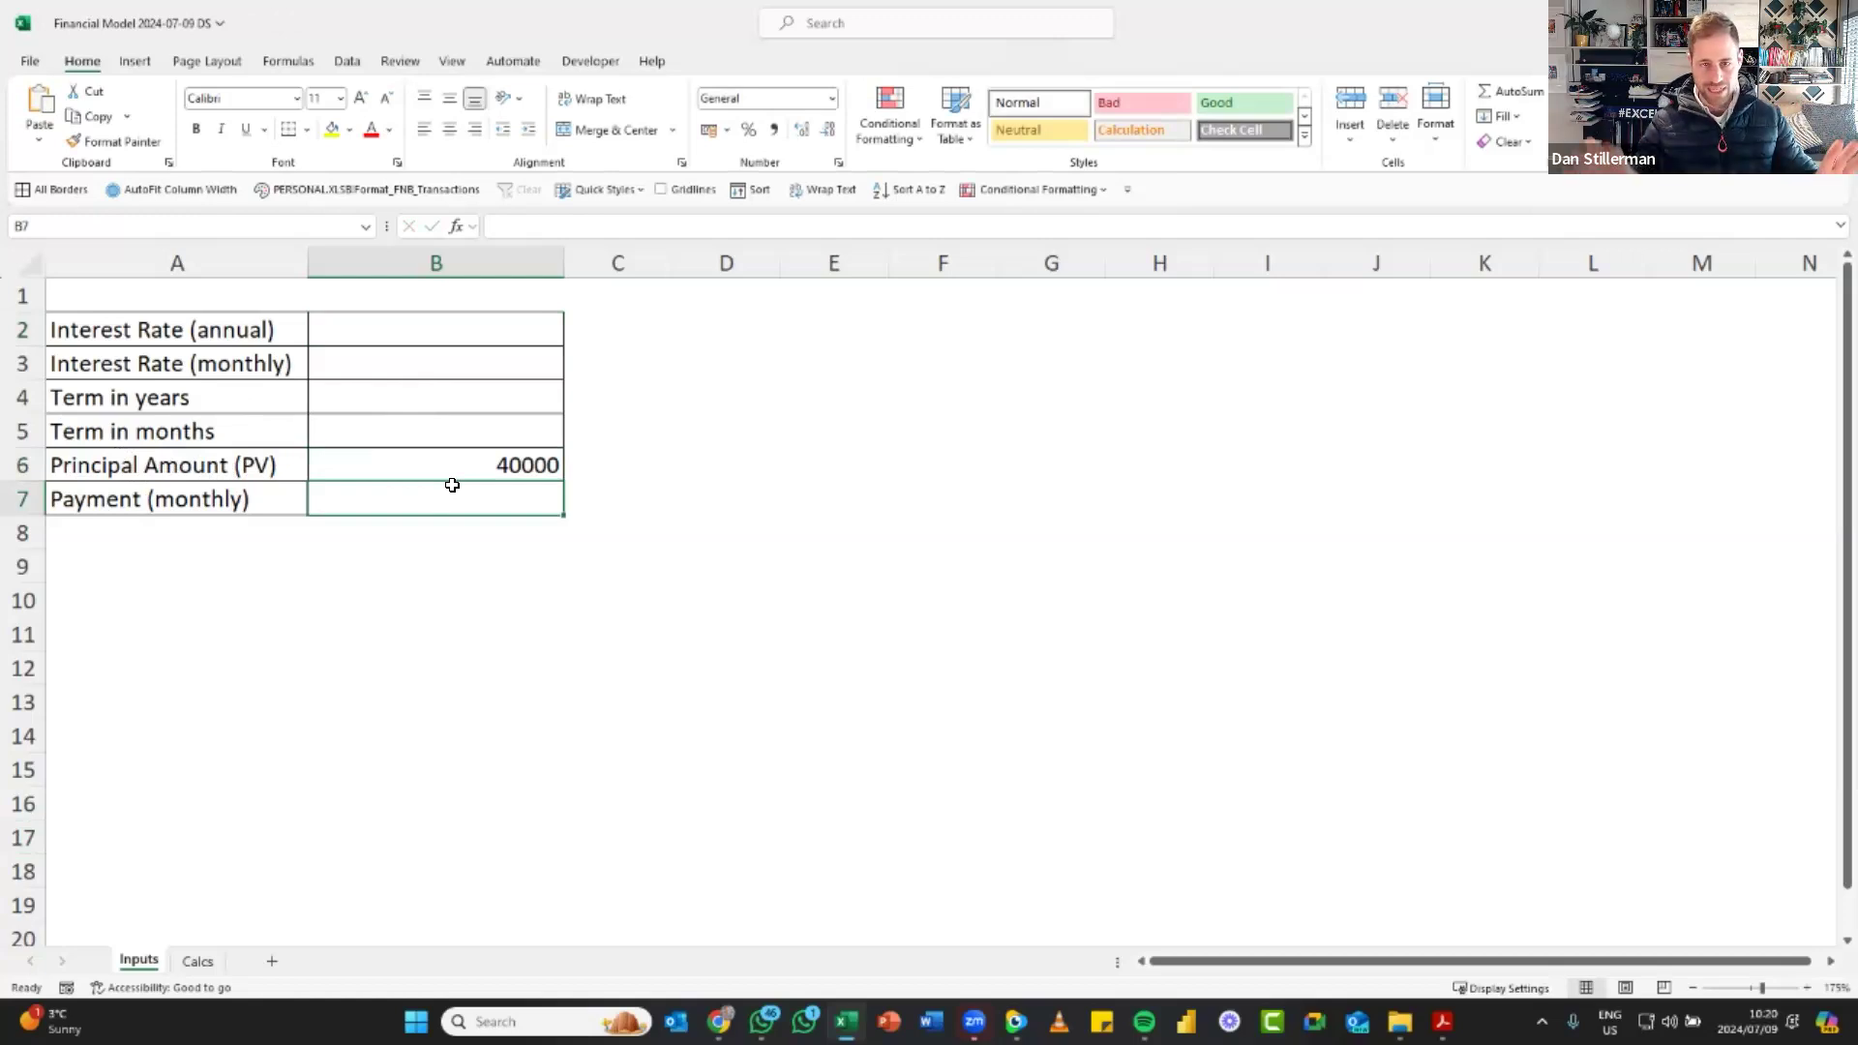
left_click(485, 460)
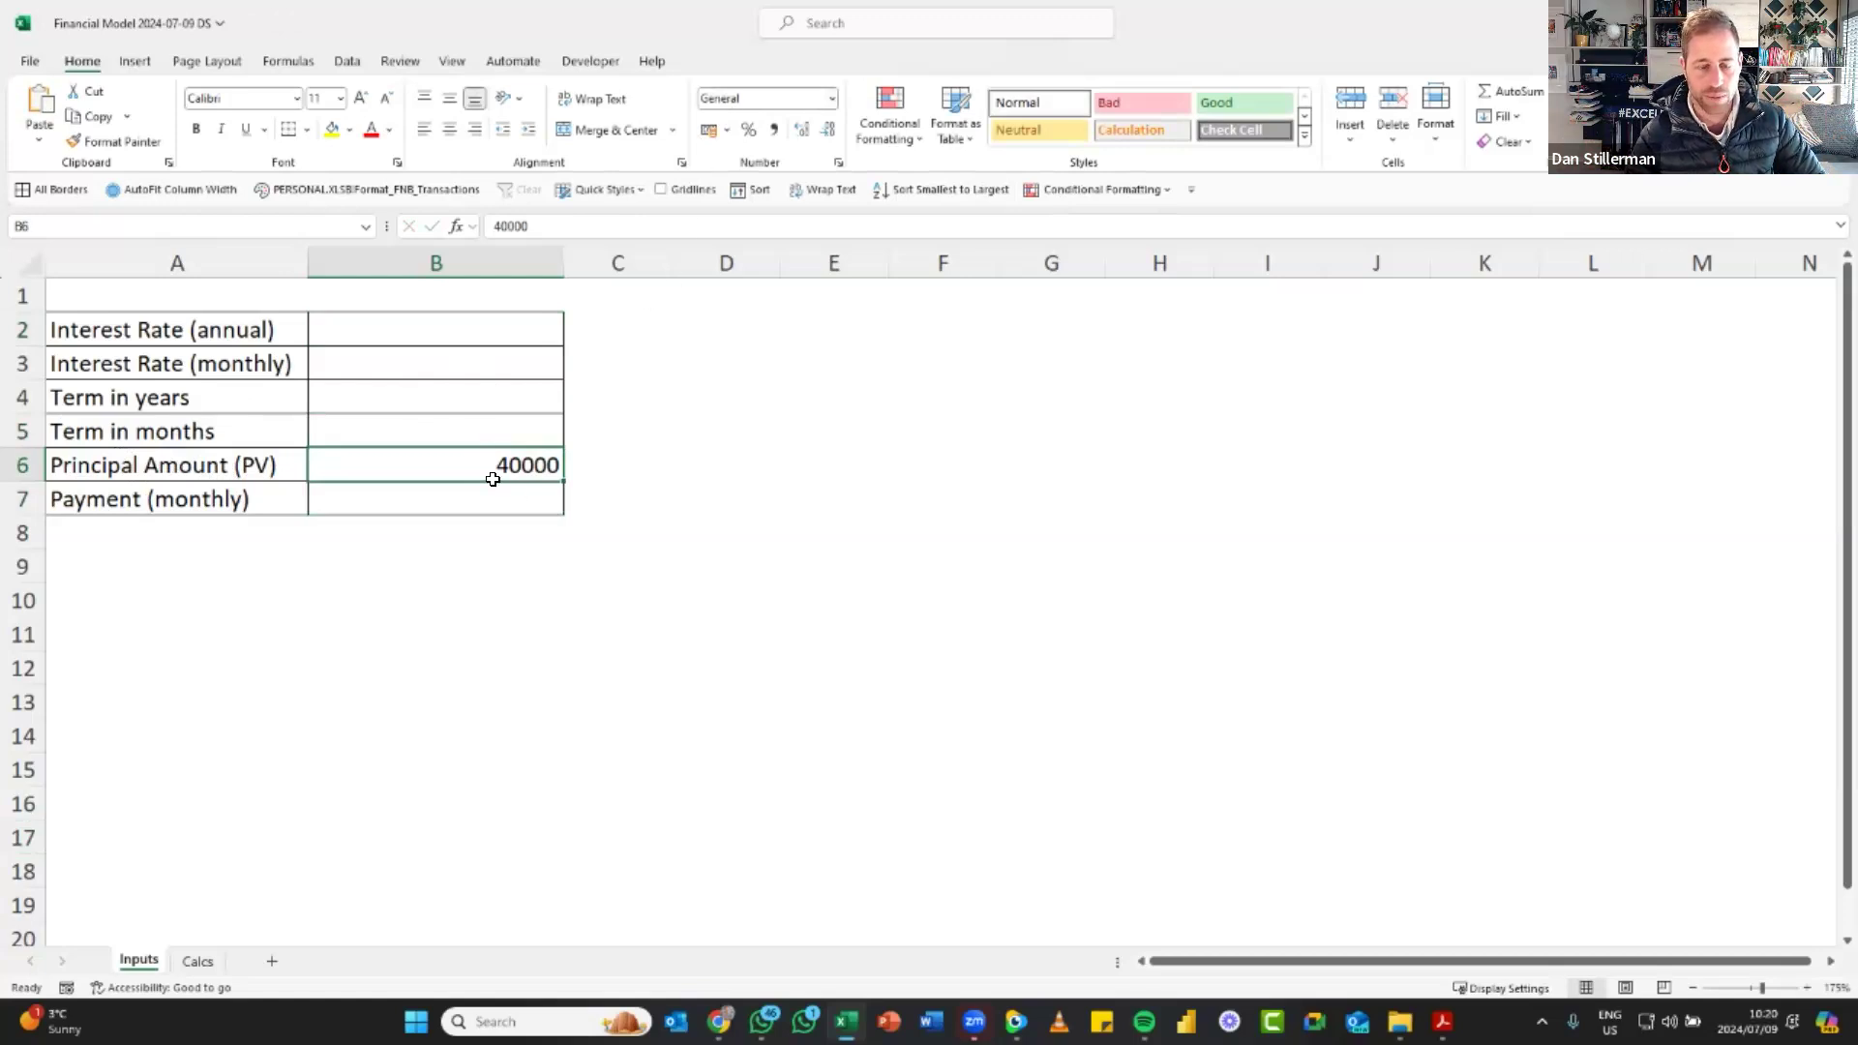
left_click(710, 131)
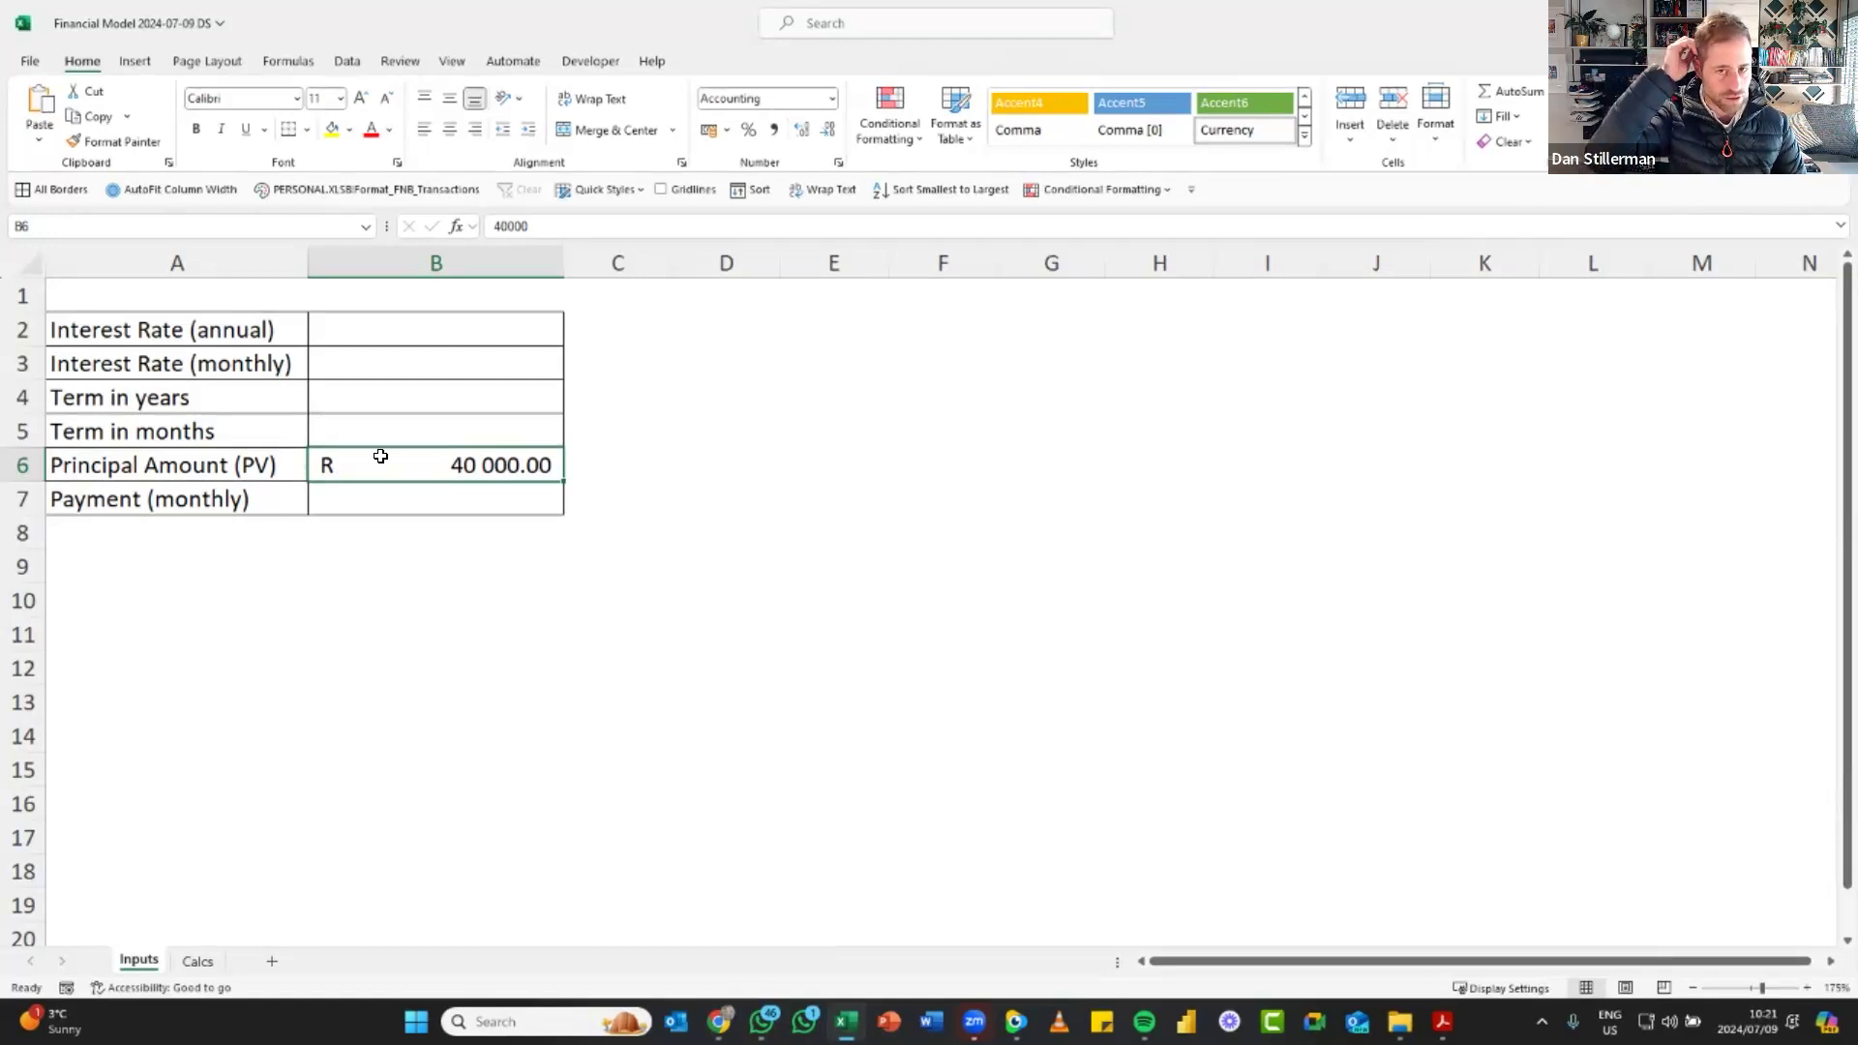
Browse the currency symbols available in the additional accounting formats for B6 and leave without applying any
left_click(727, 132)
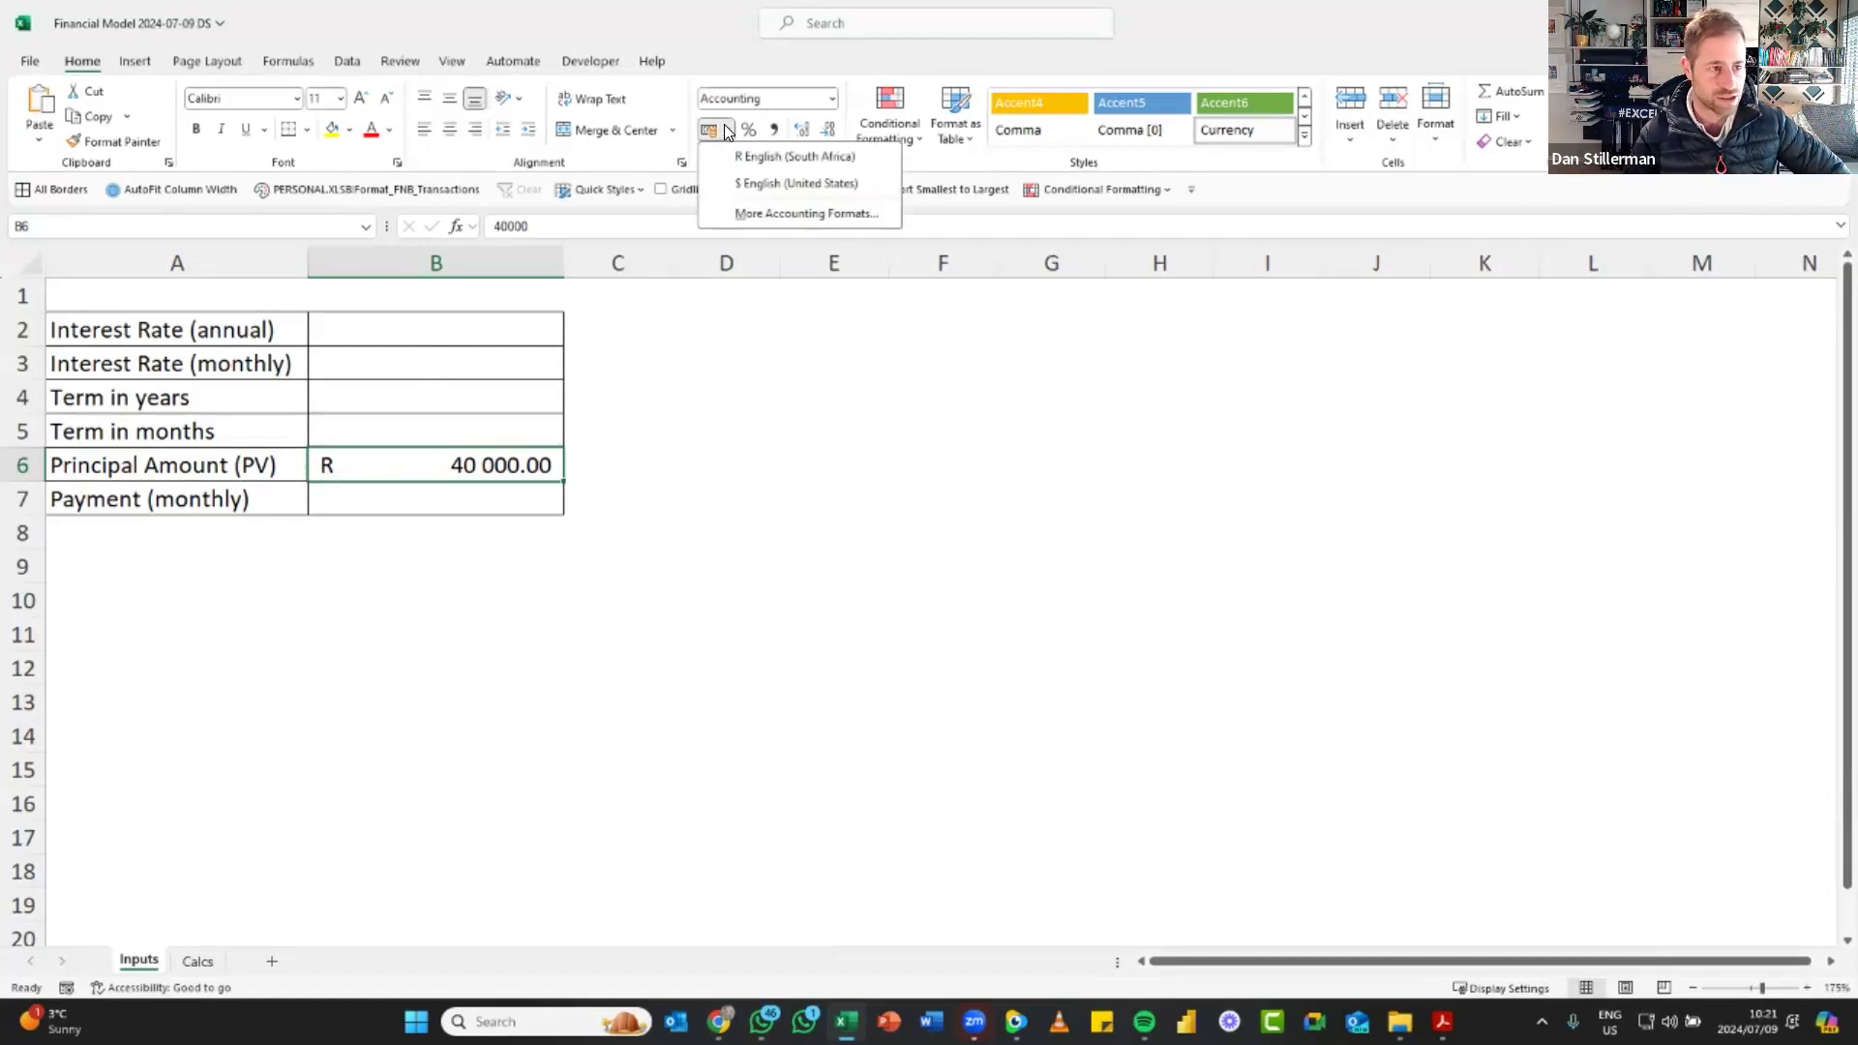
left_click(792, 213)
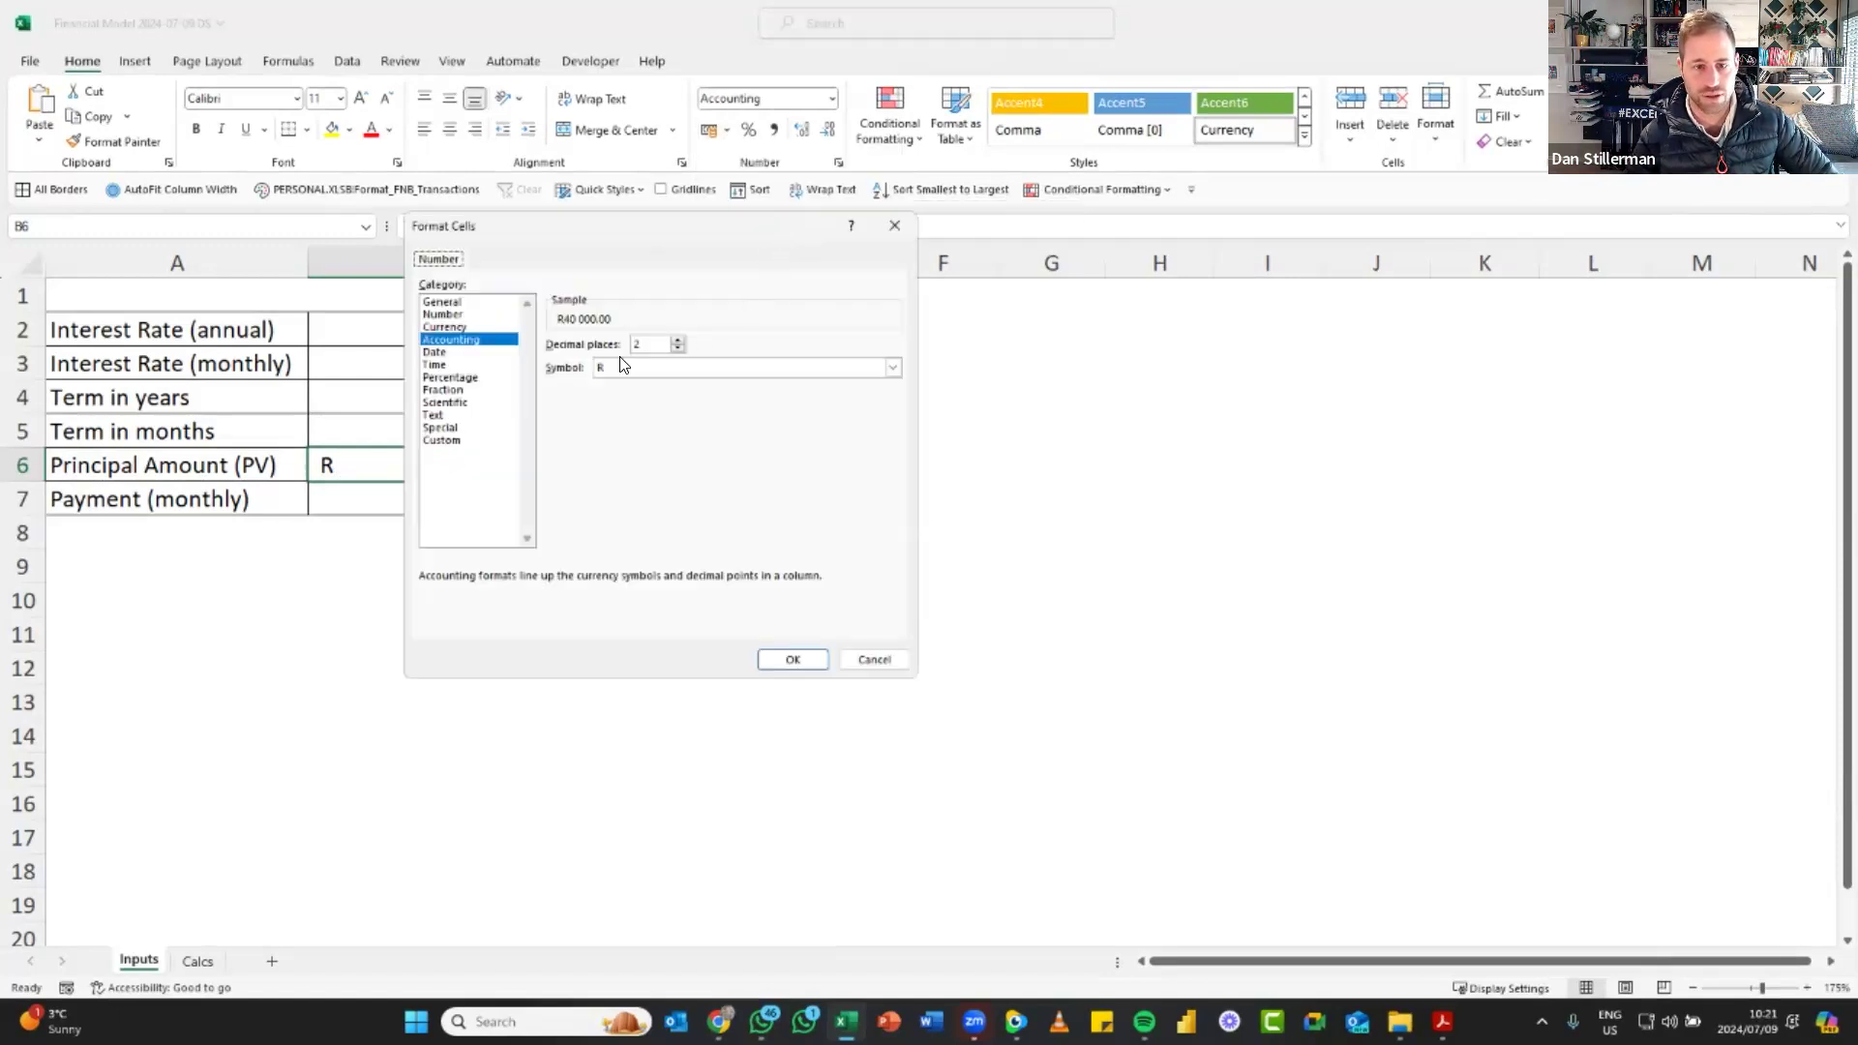
left_click(893, 369)
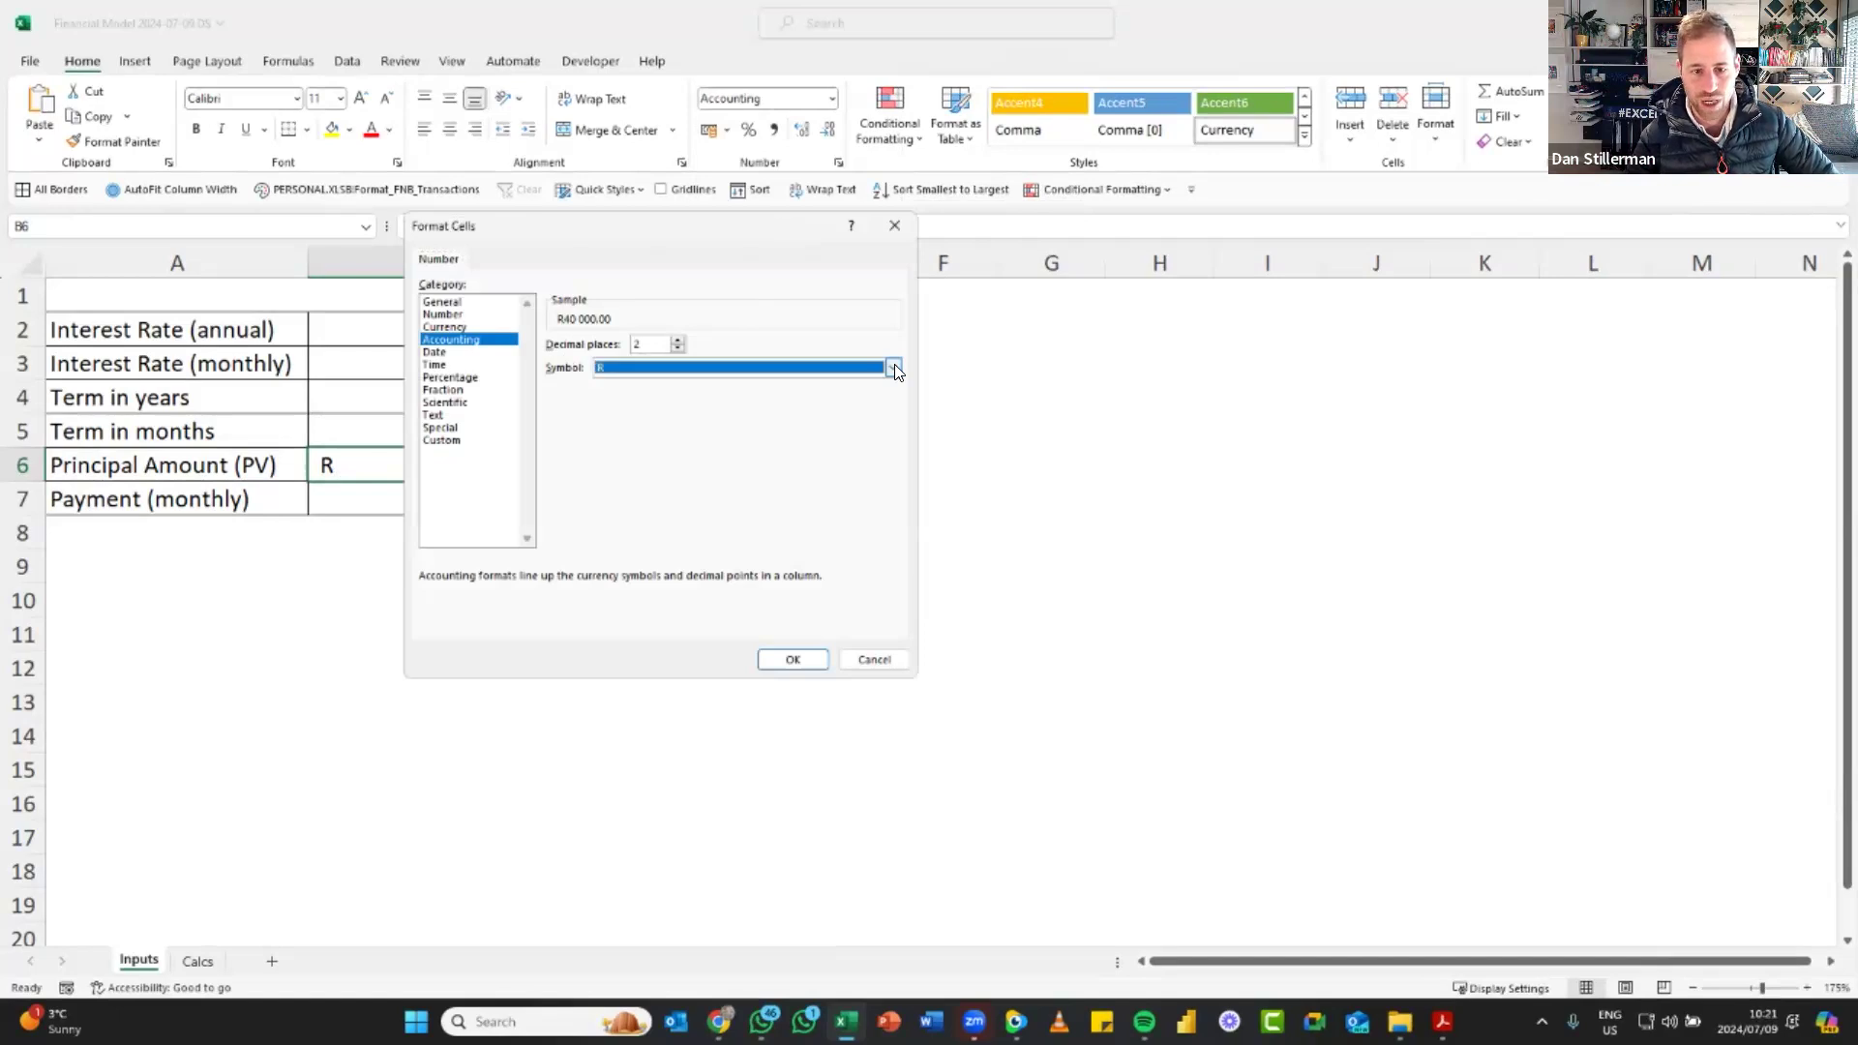
left_click(893, 368)
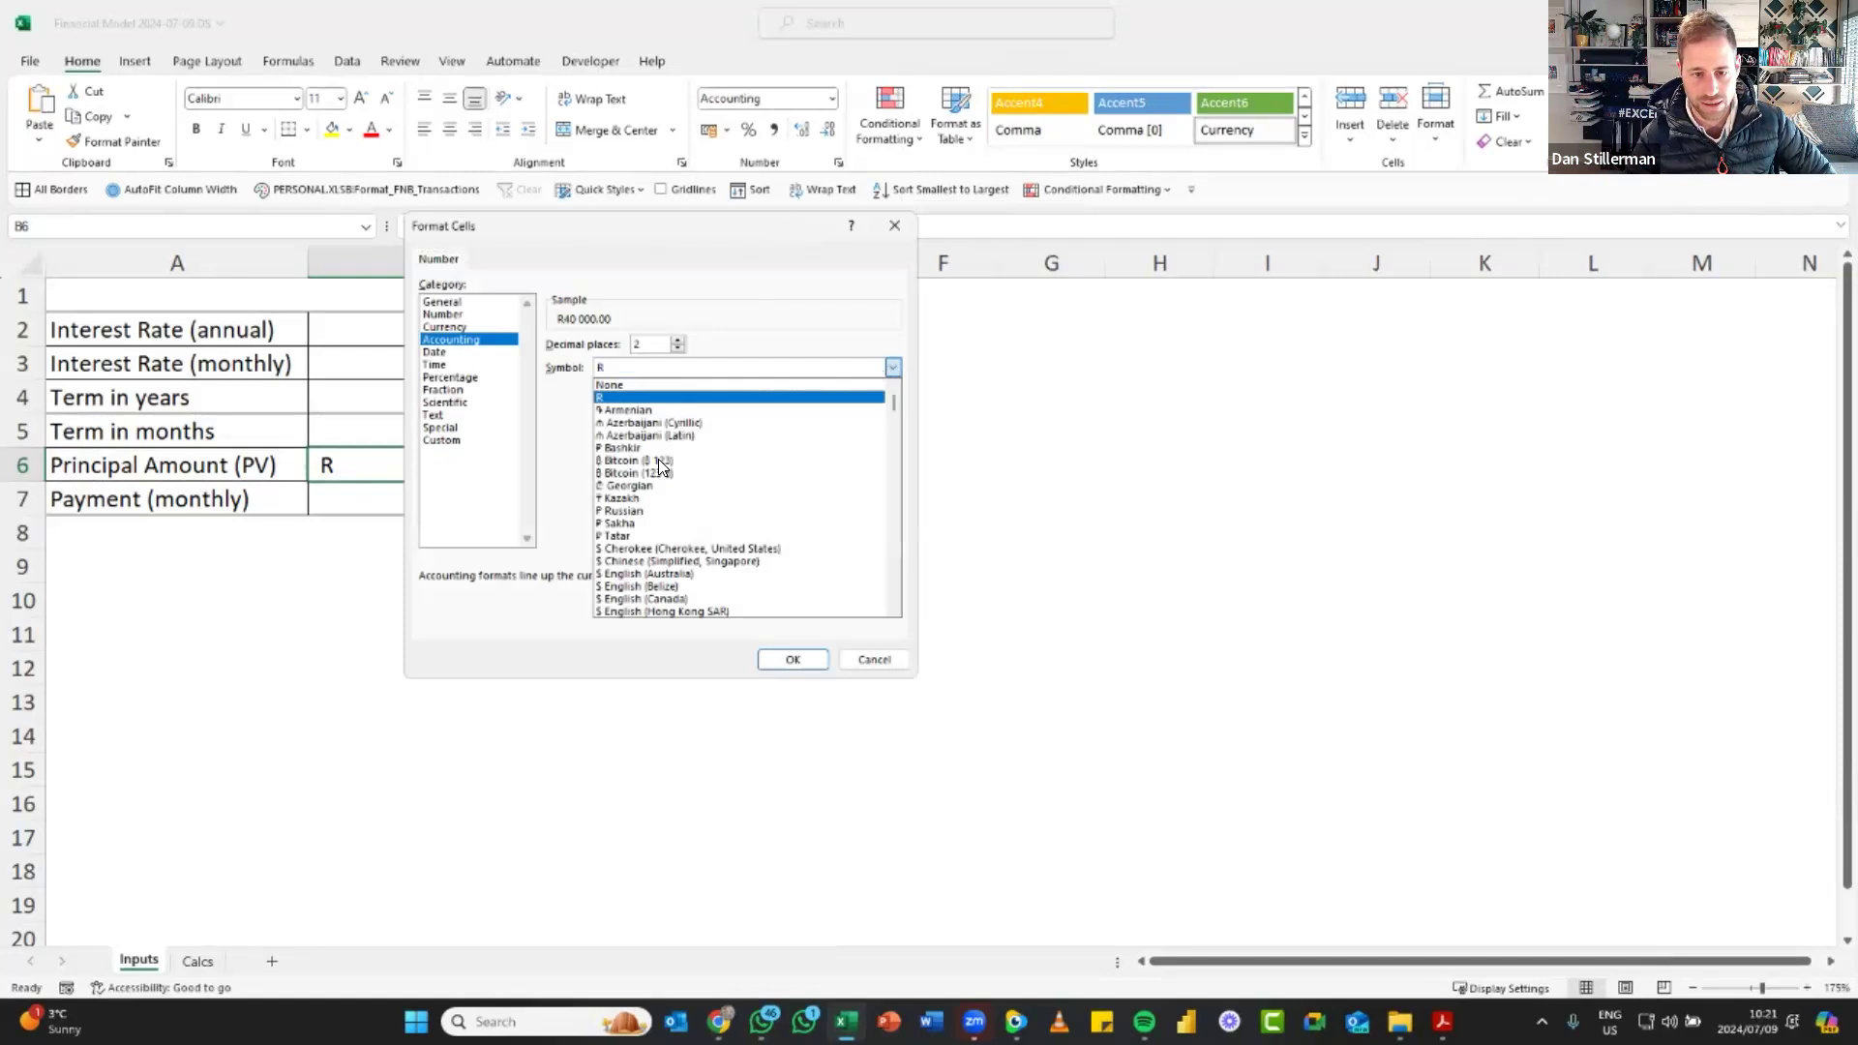
left_click(891, 229)
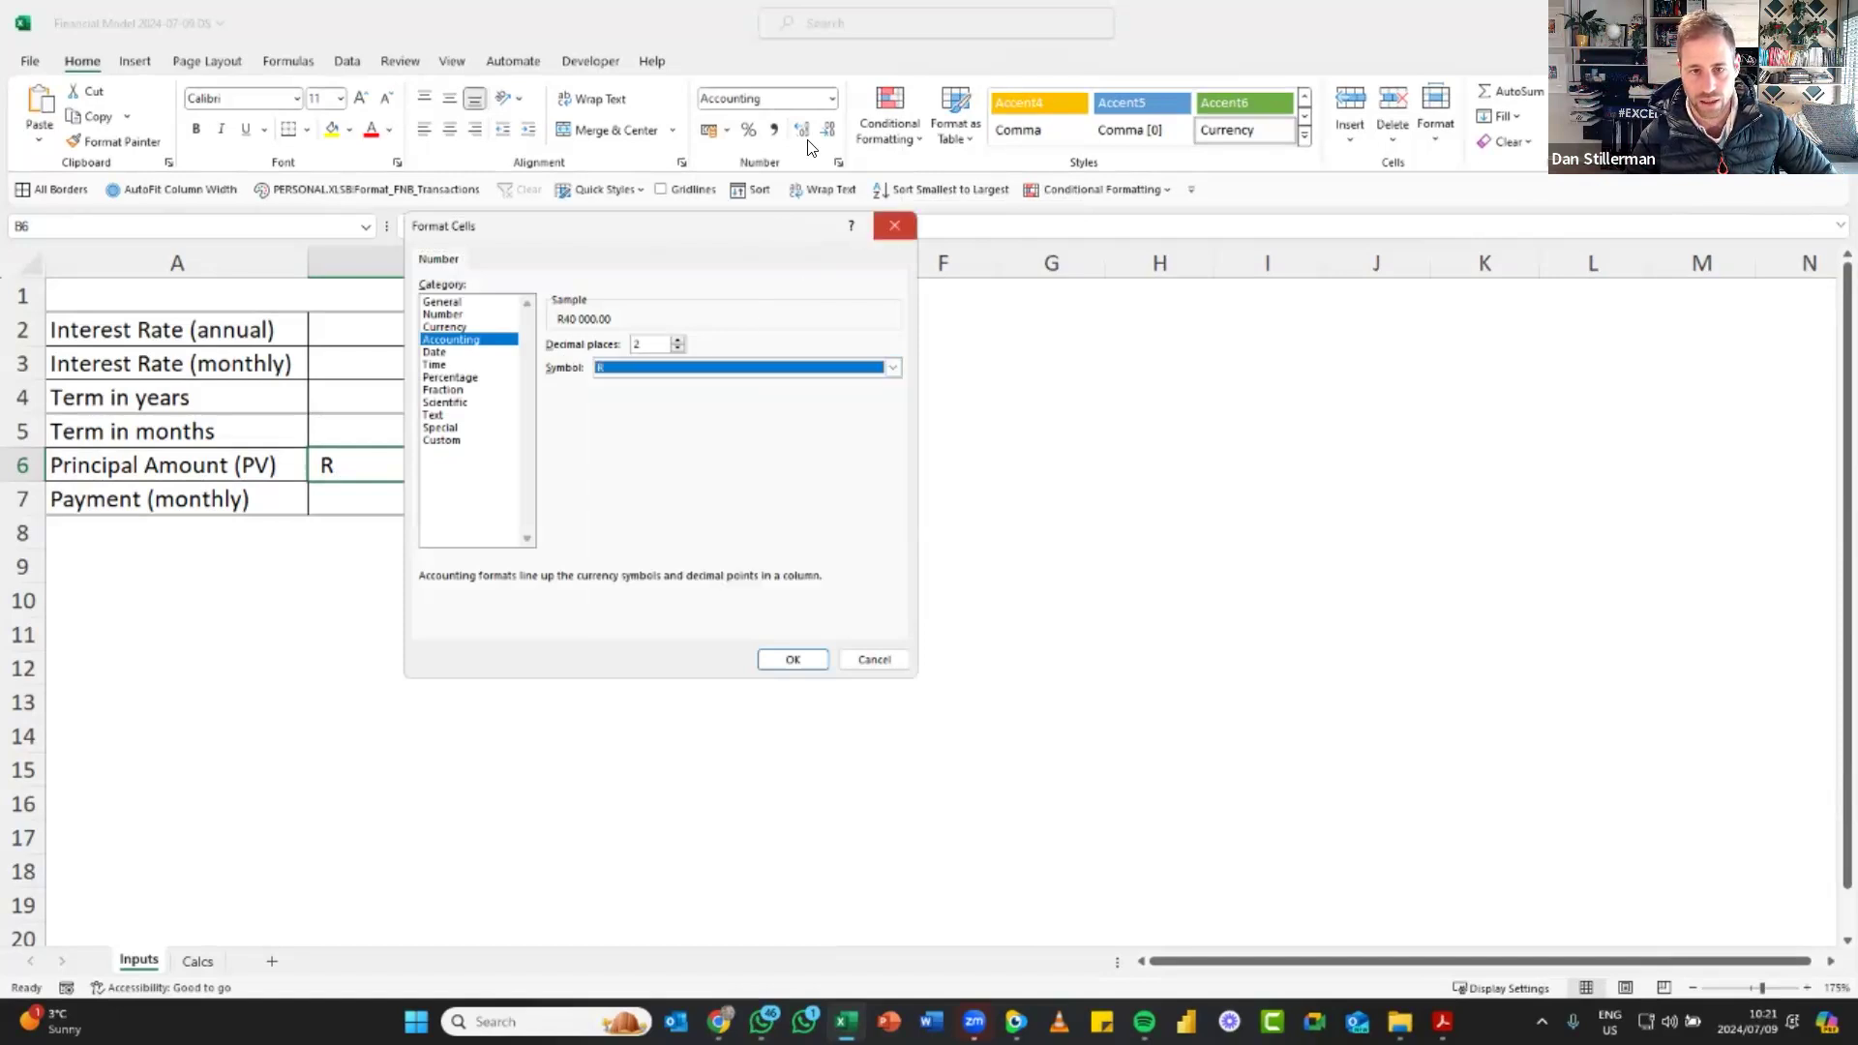
Try the default currency format on the principal amount in B6 and settle on the $ English (United States) accounting format
left_click(726, 130)
left_click(756, 182)
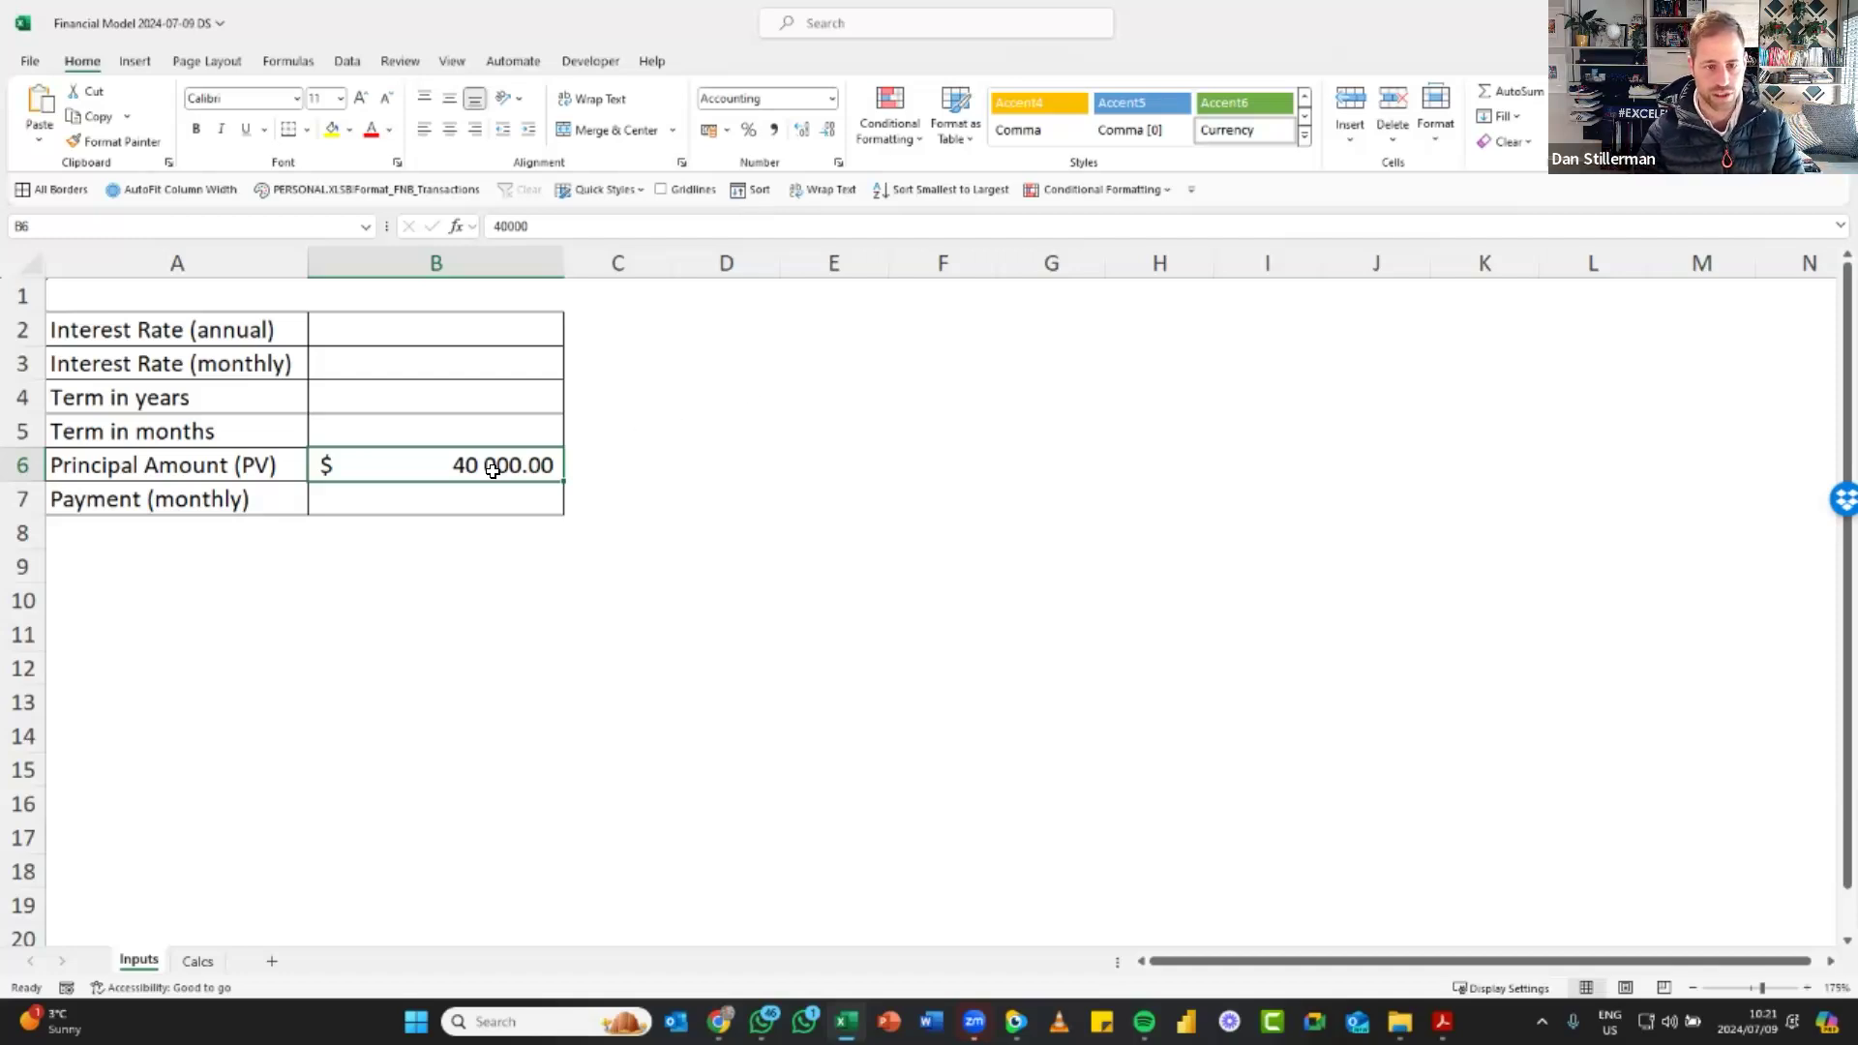
key("ctrl+shift+4")
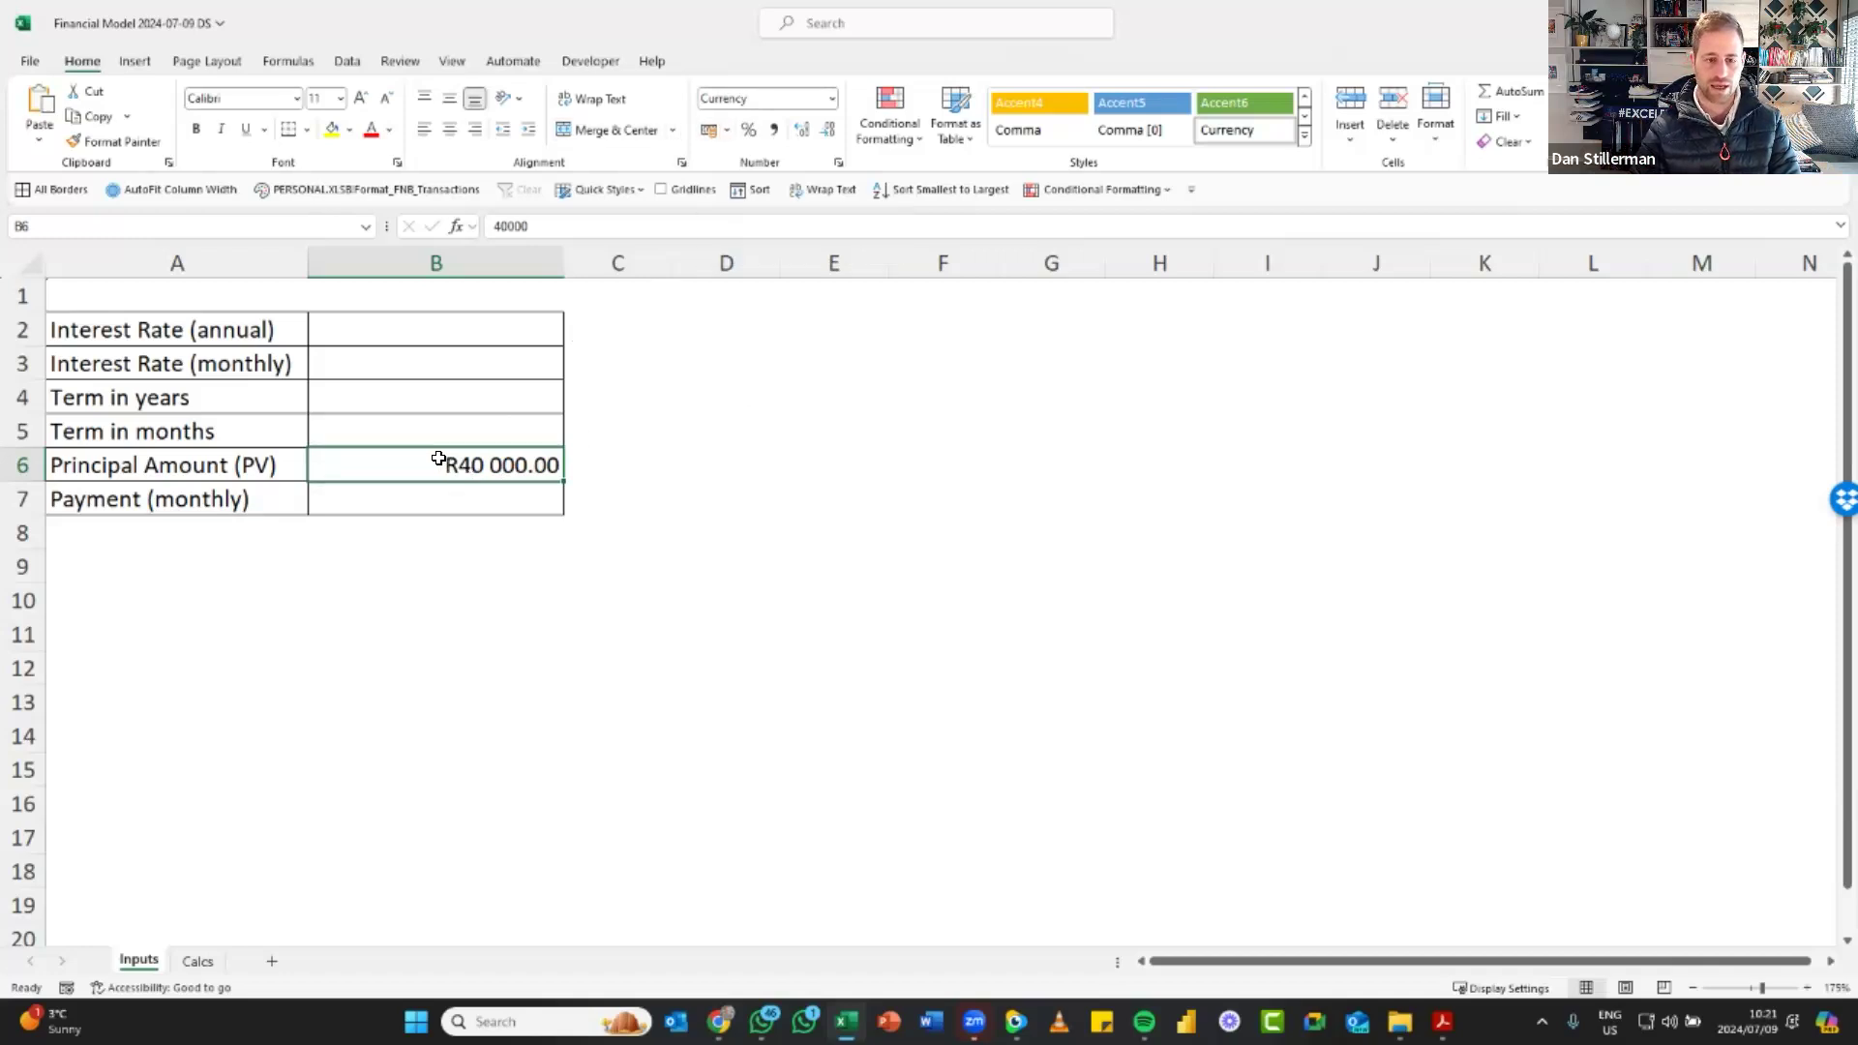
left_click(727, 130)
left_click(779, 183)
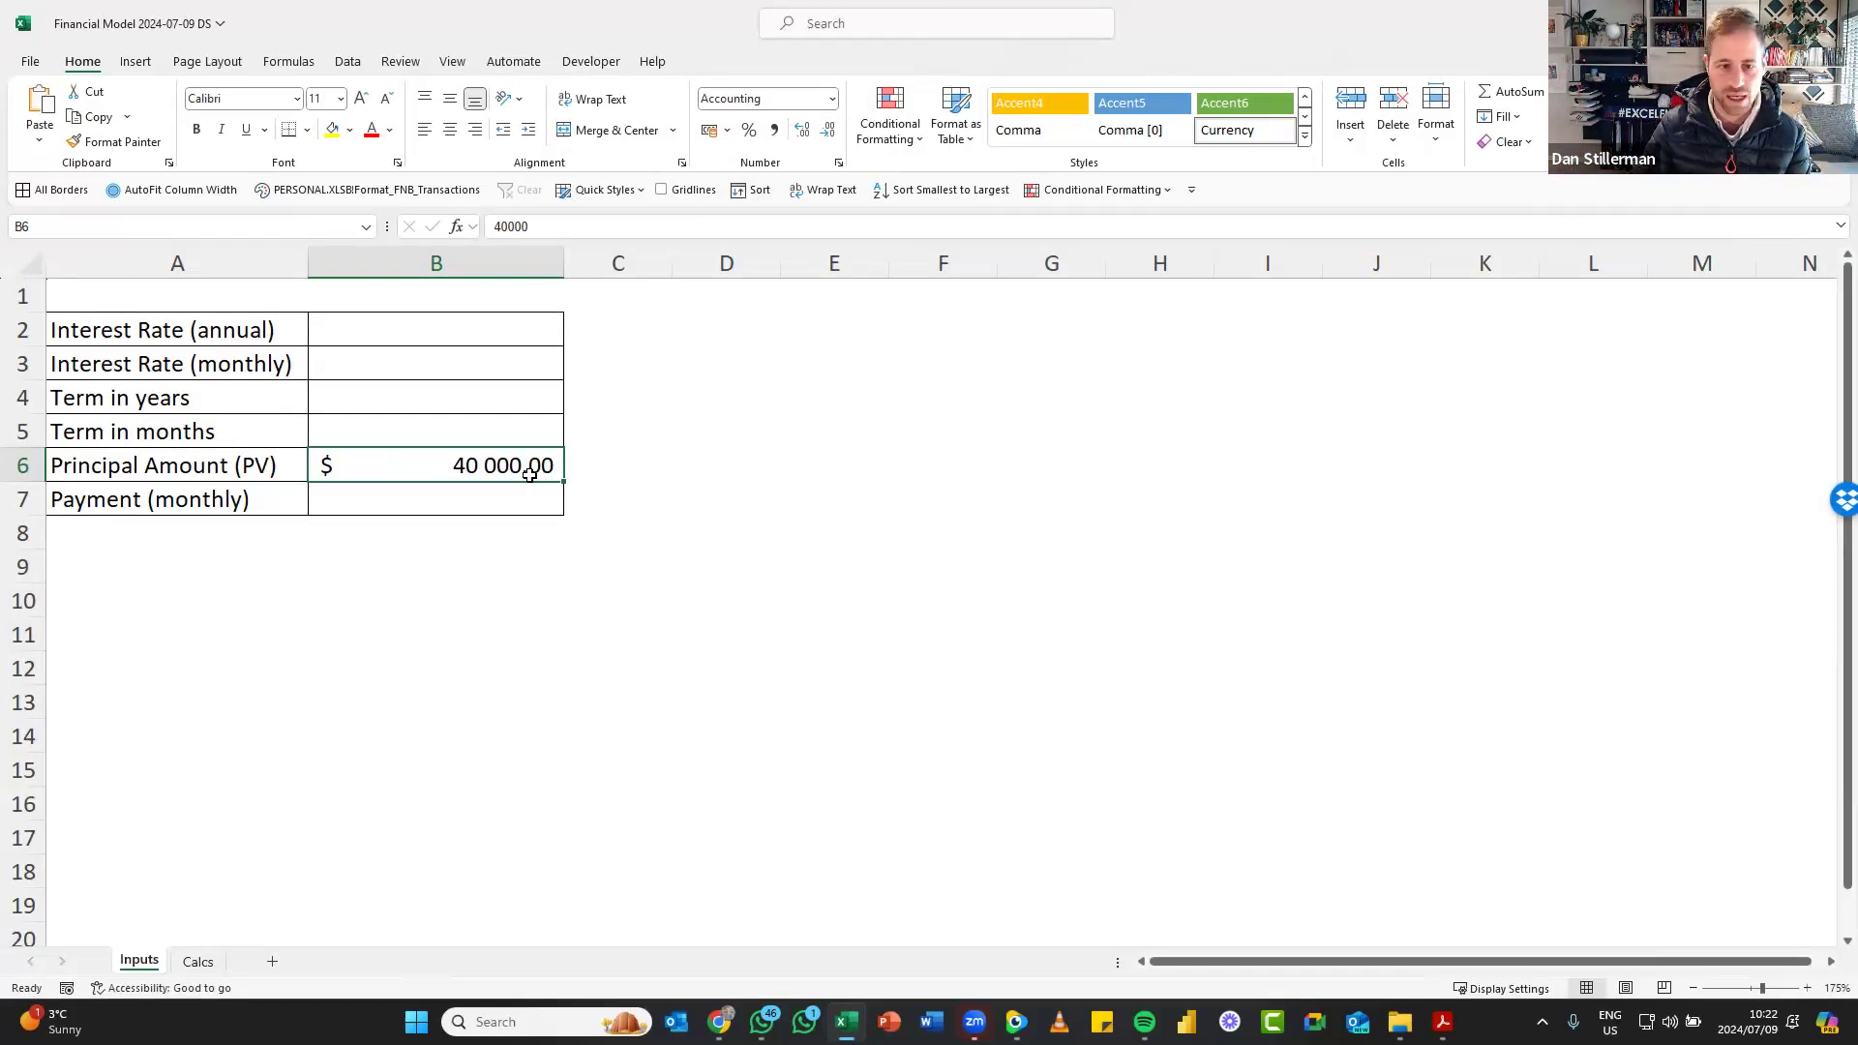
Enter 10 as the term in years in B4 and 8% as the annual interest rate in B2
left_click(474, 402)
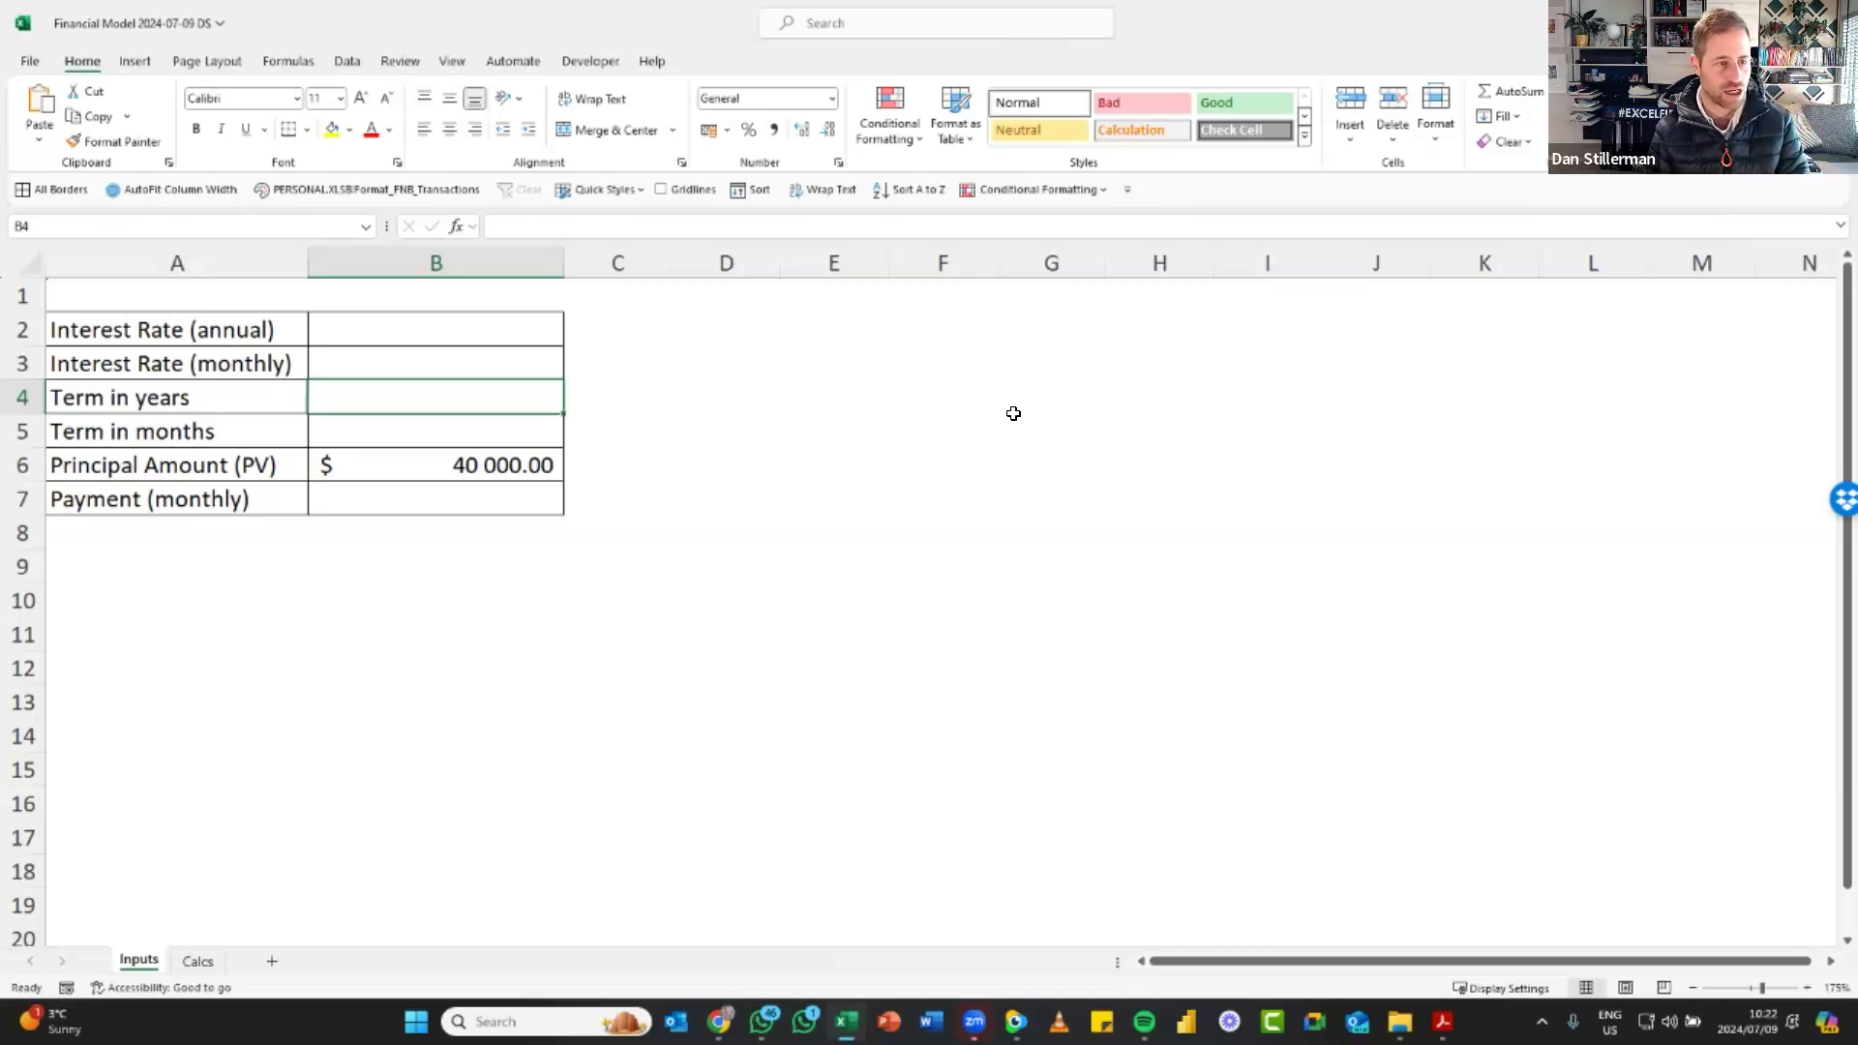
type("10")
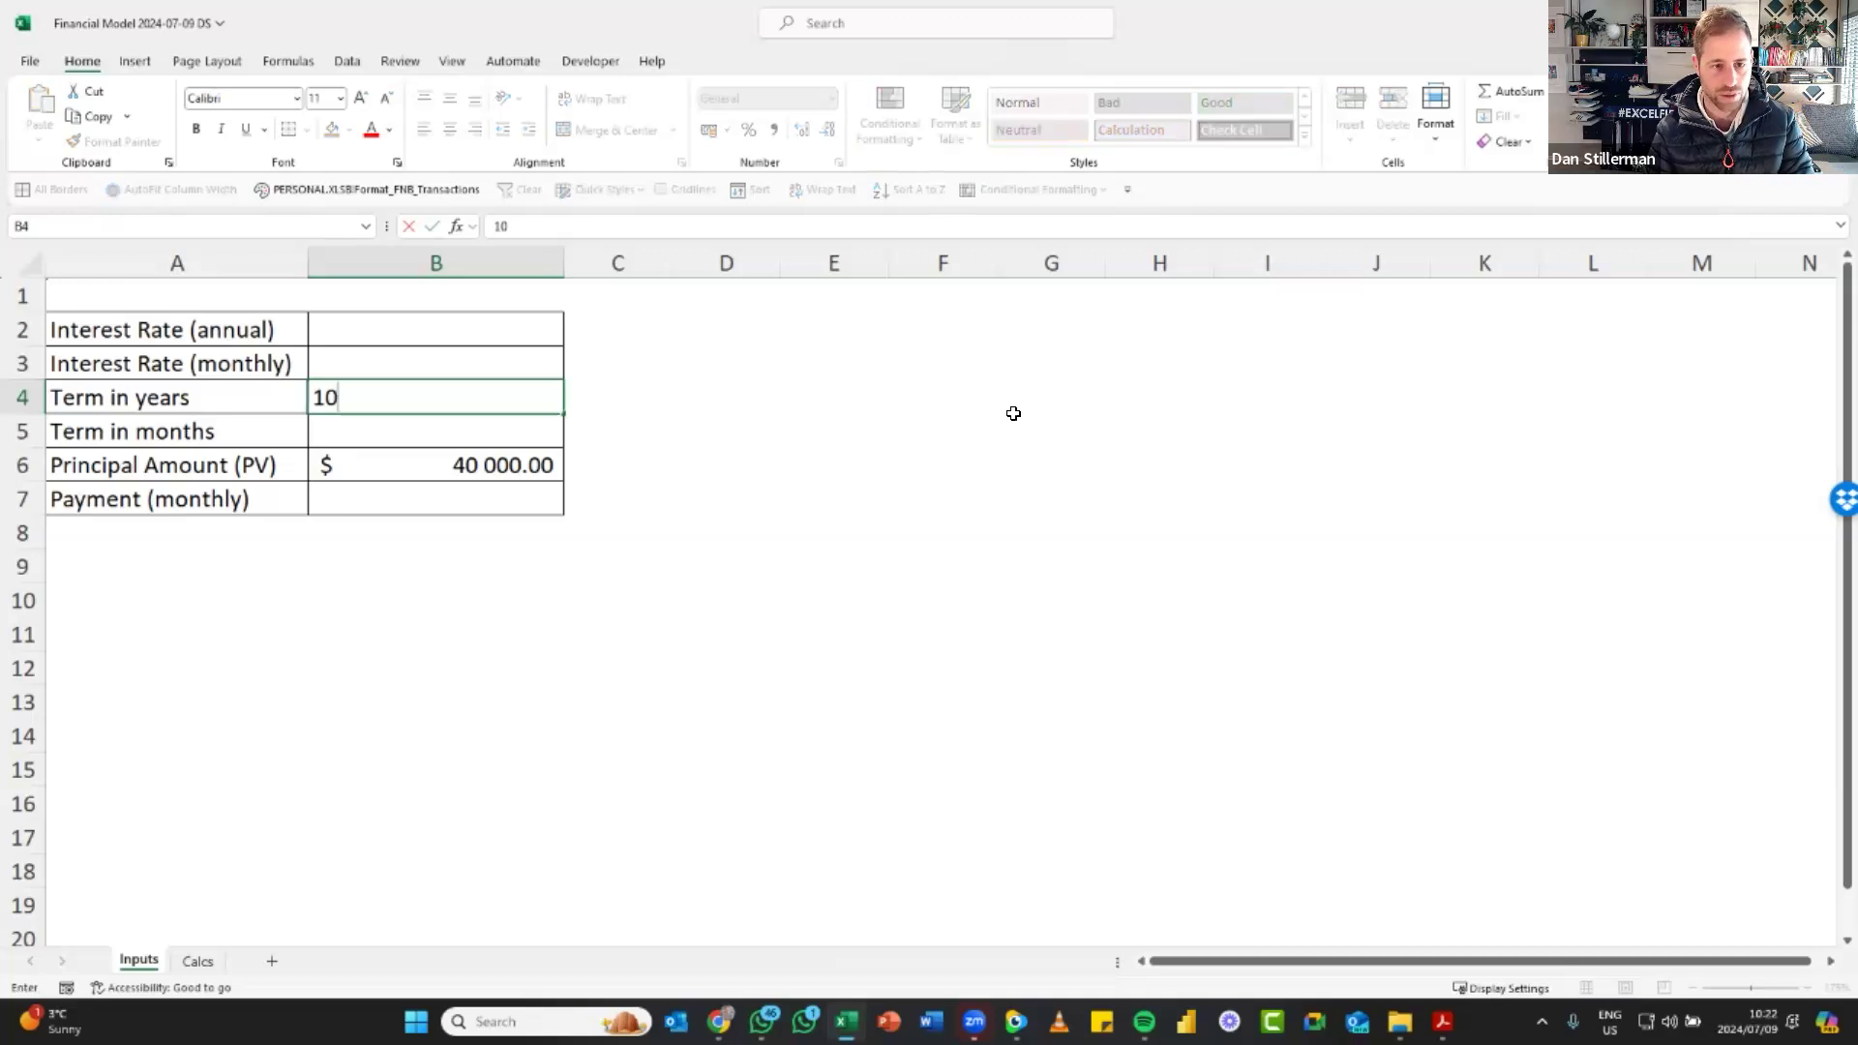
key("Up")
key("Up")
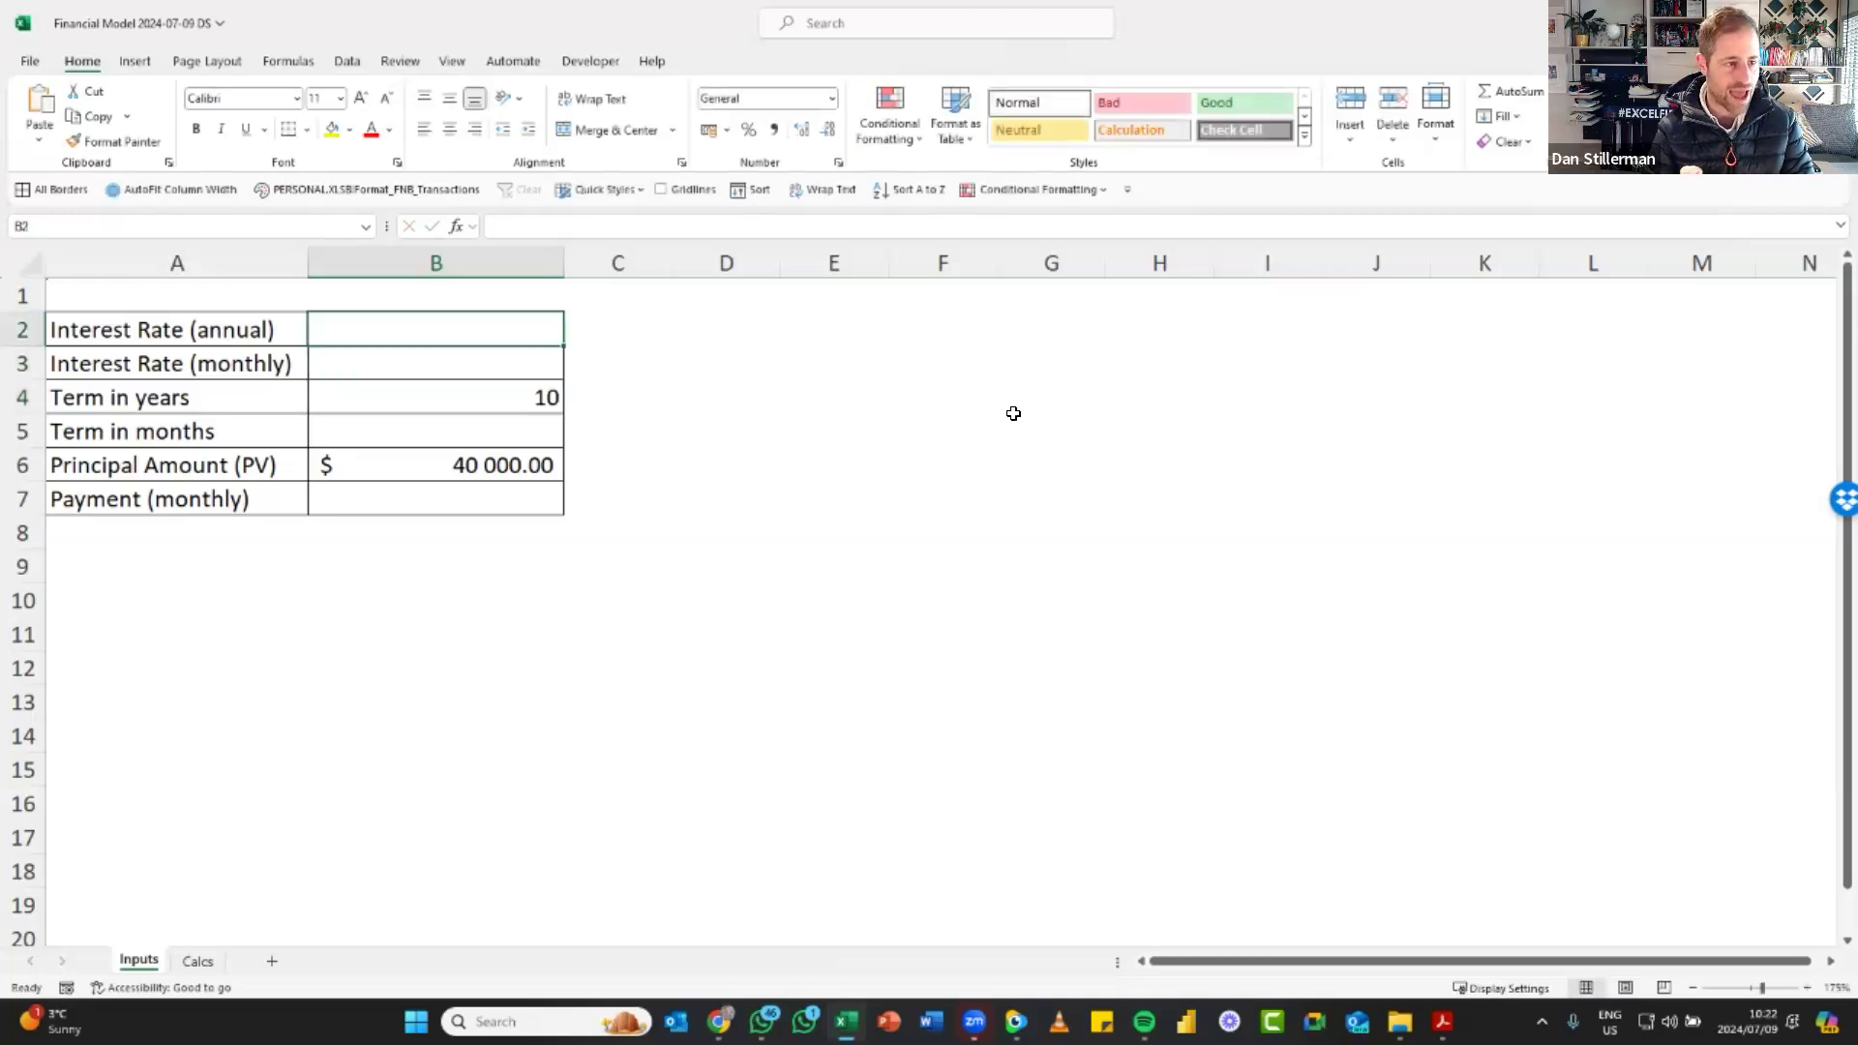
type("8%")
key("Return")
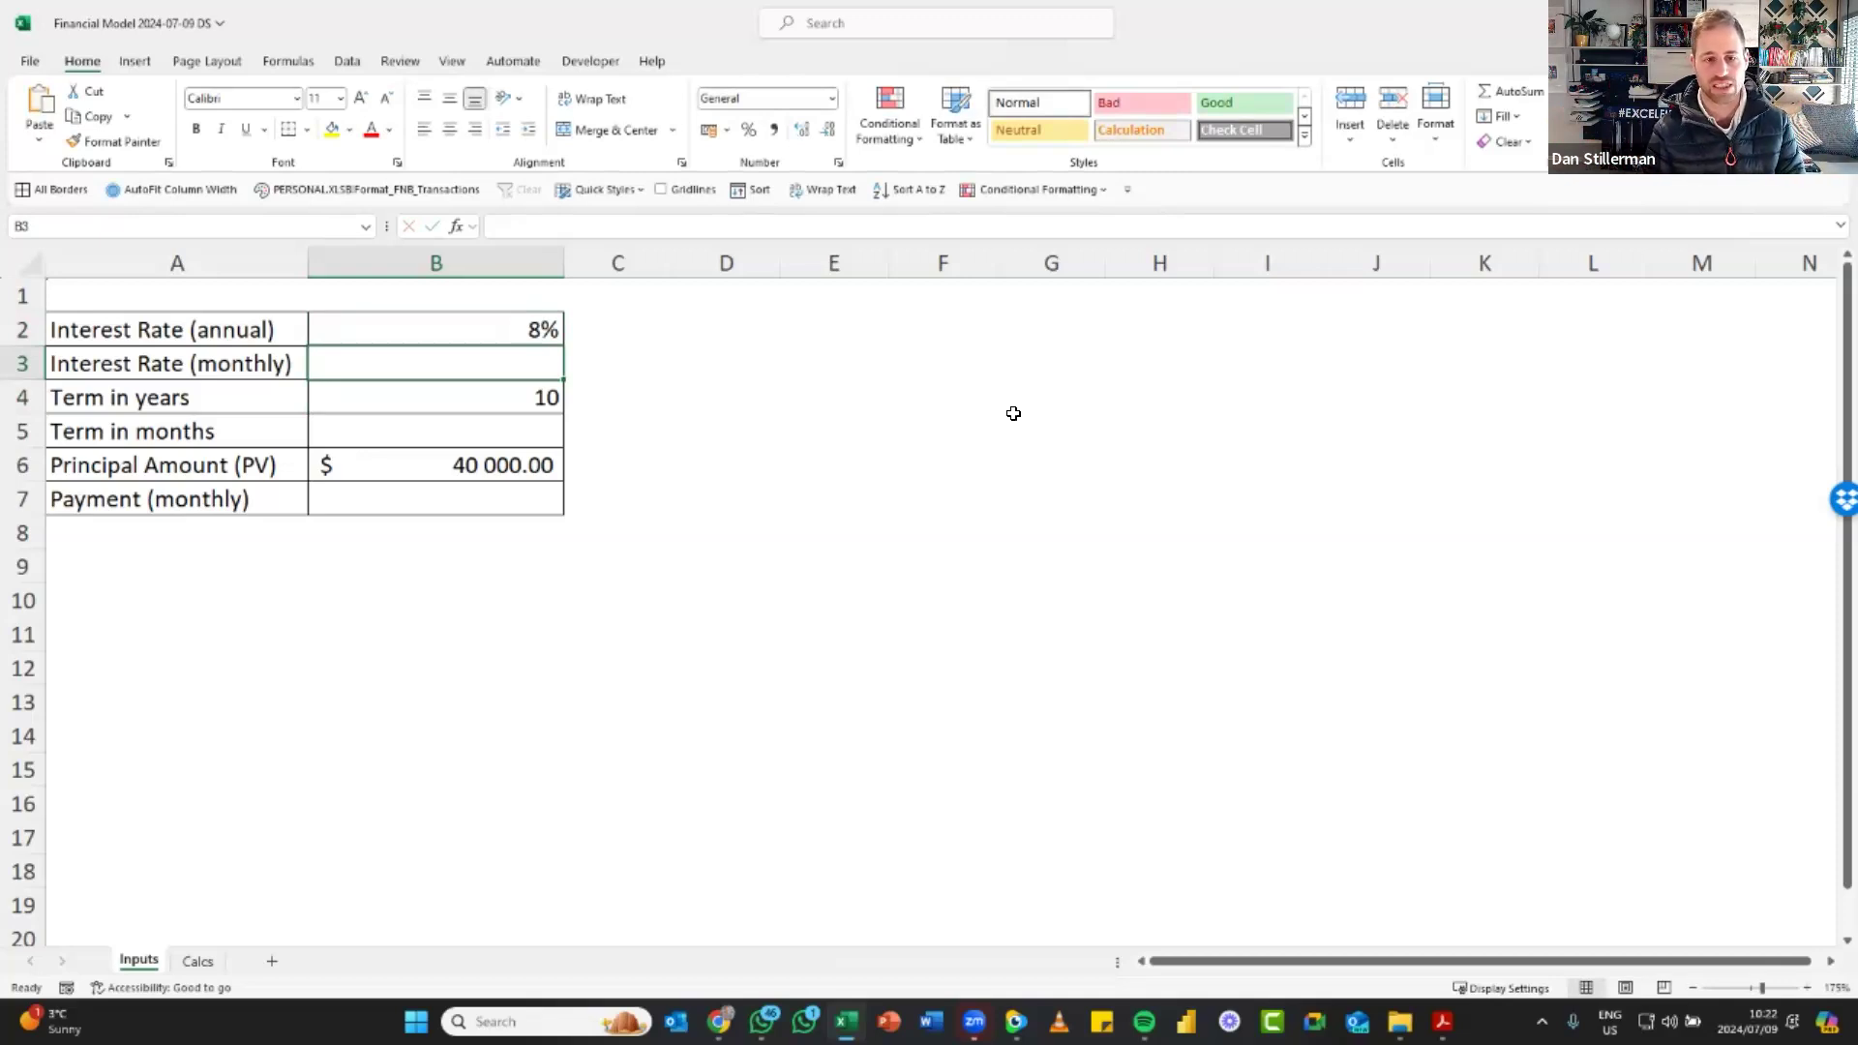
Apply the Input cell style to the annual interest rate in B2
key("Up")
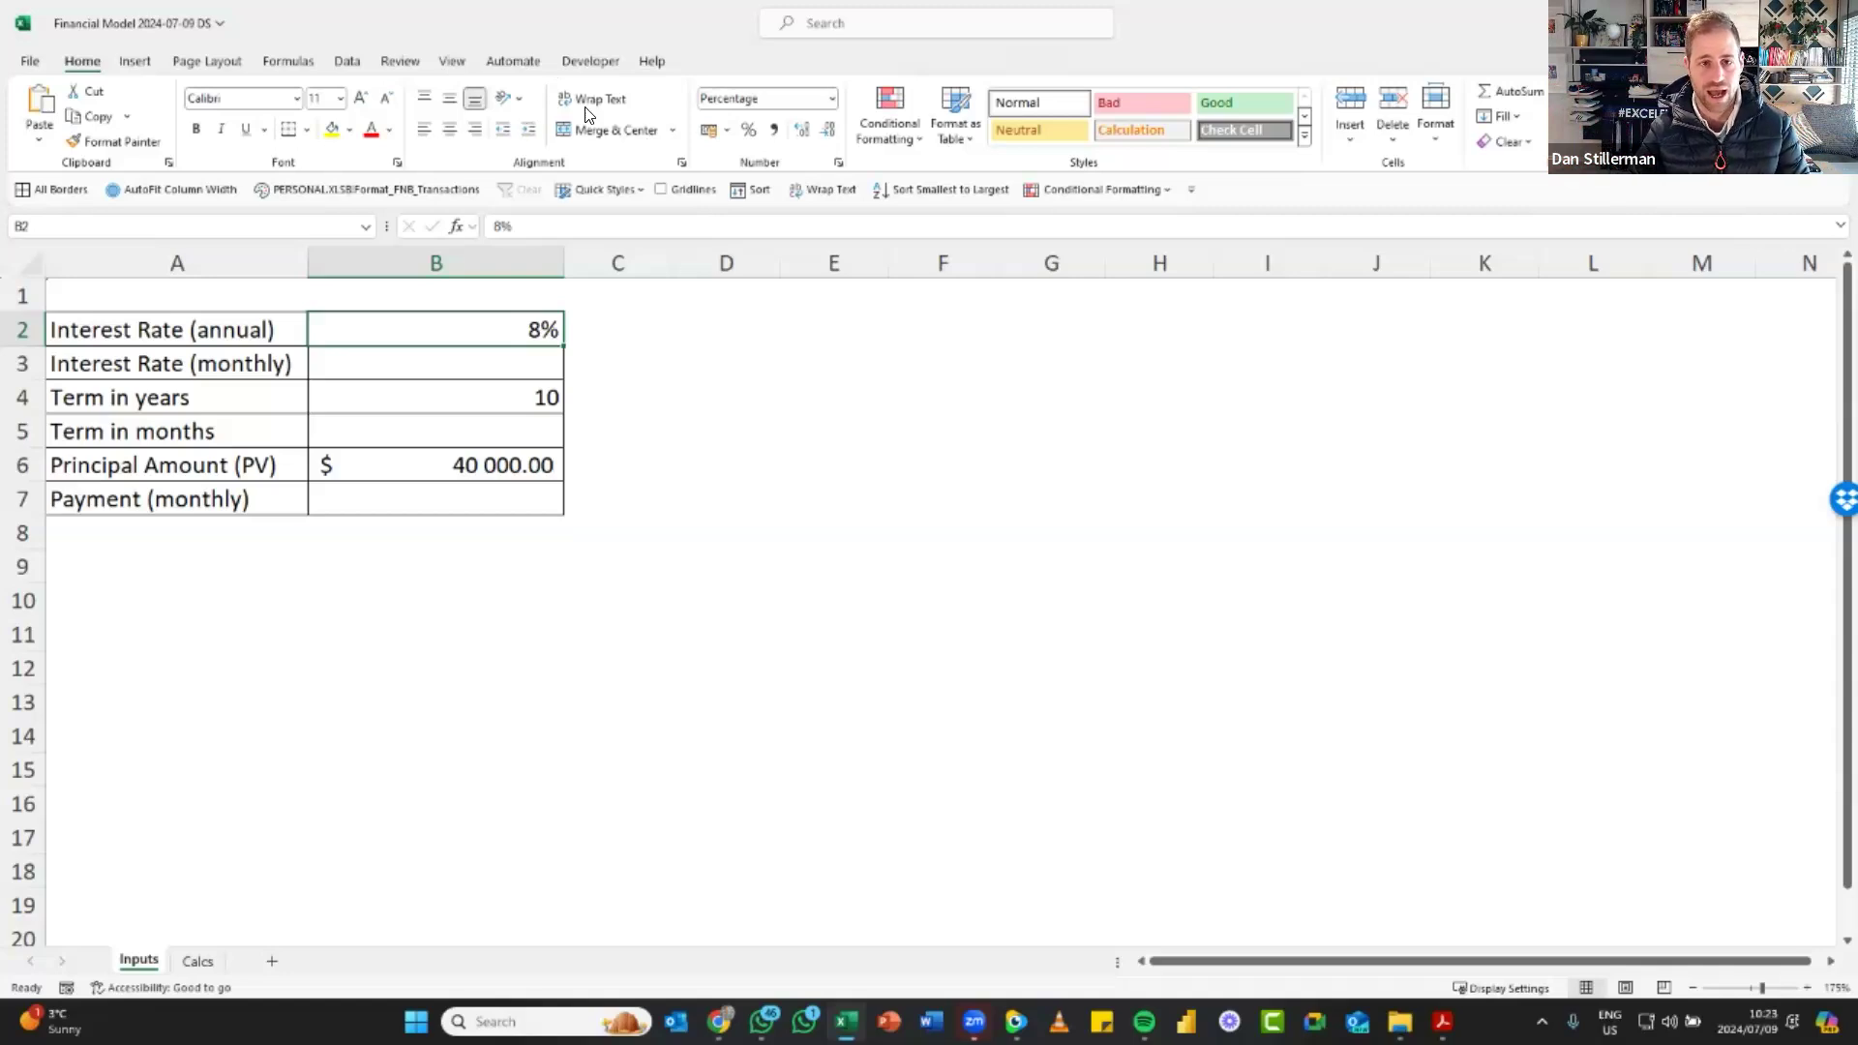
left_click(389, 130)
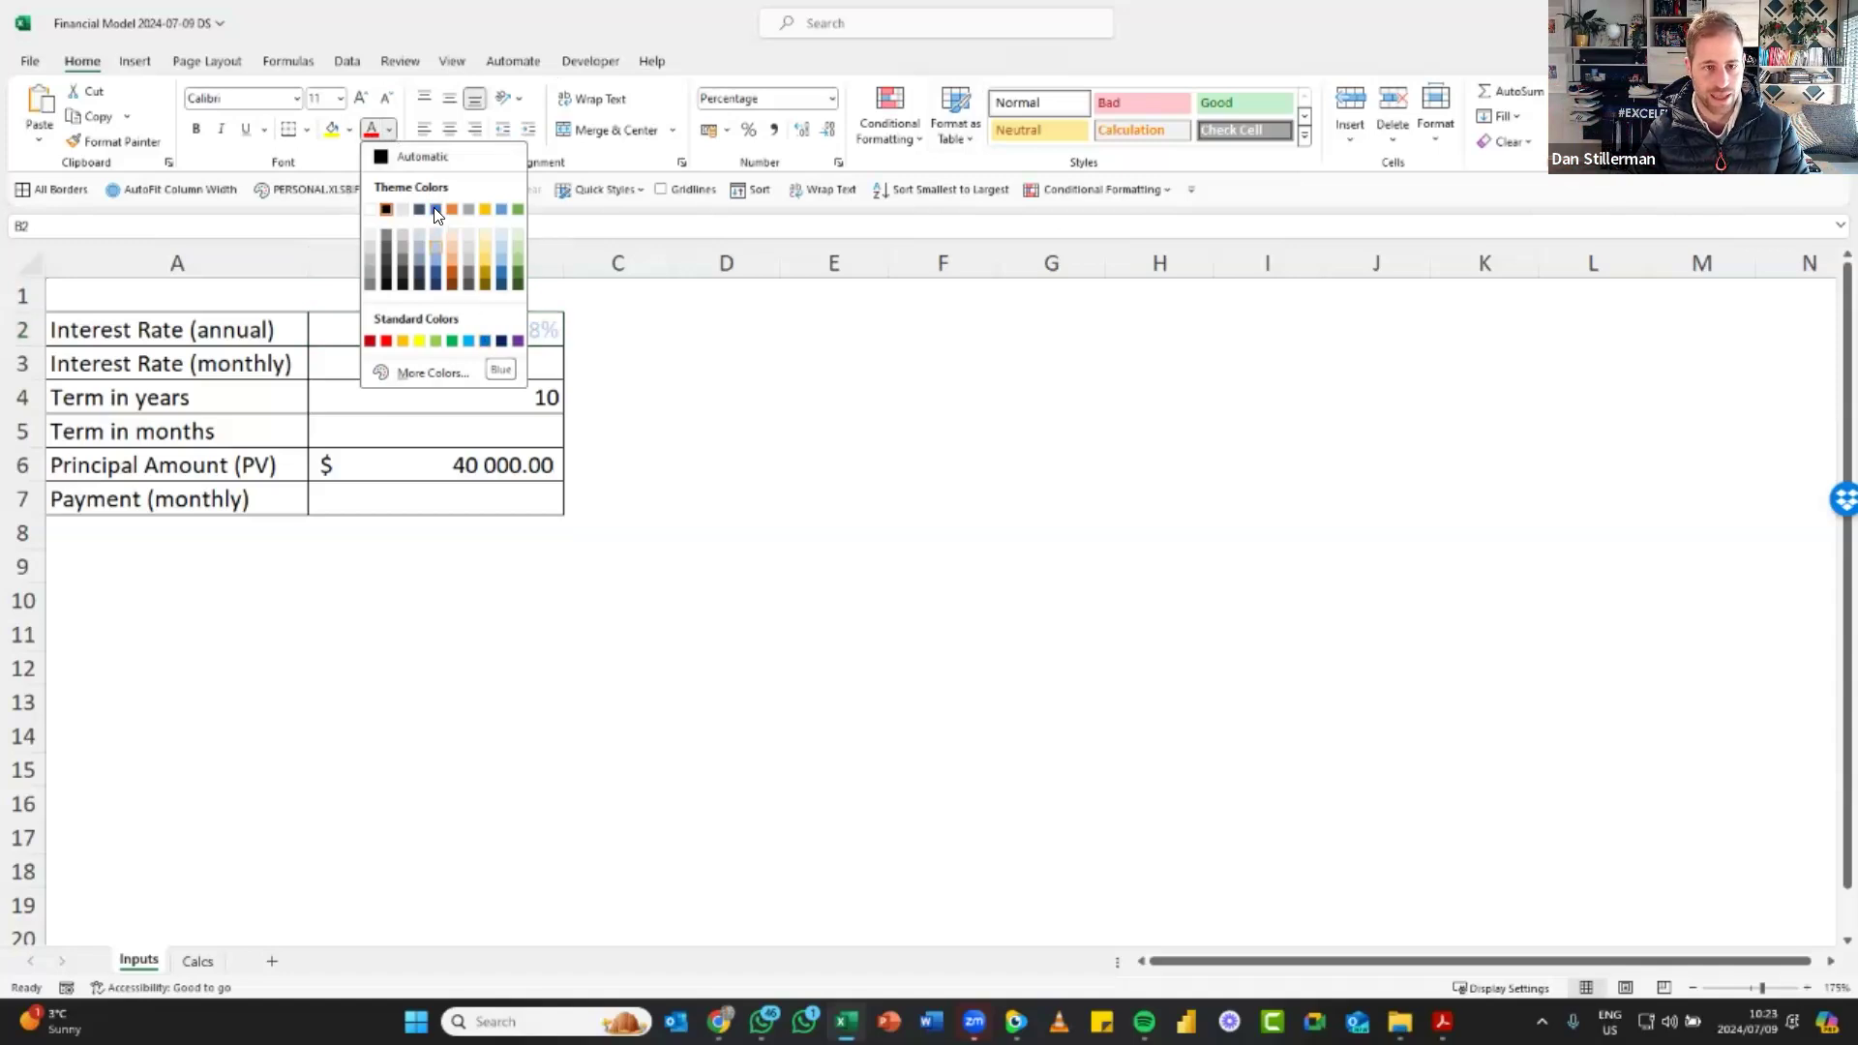
key("Escape")
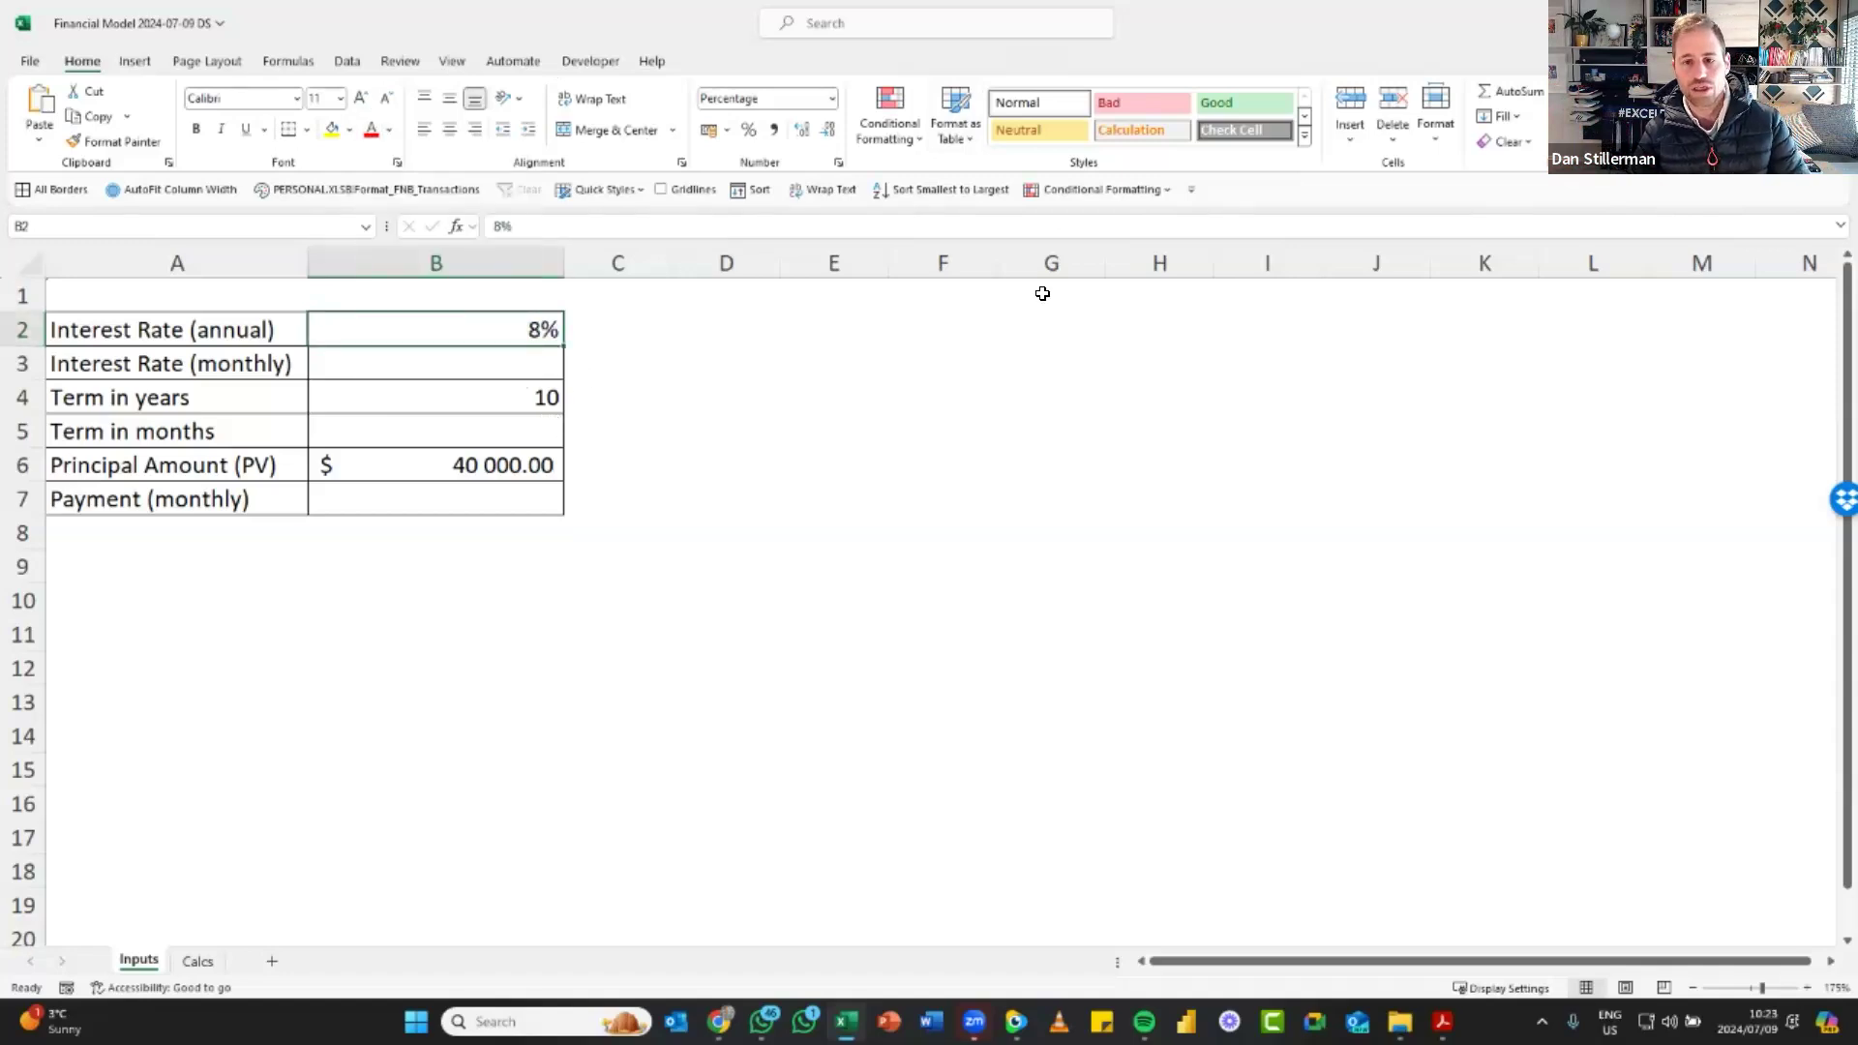
left_click(1307, 148)
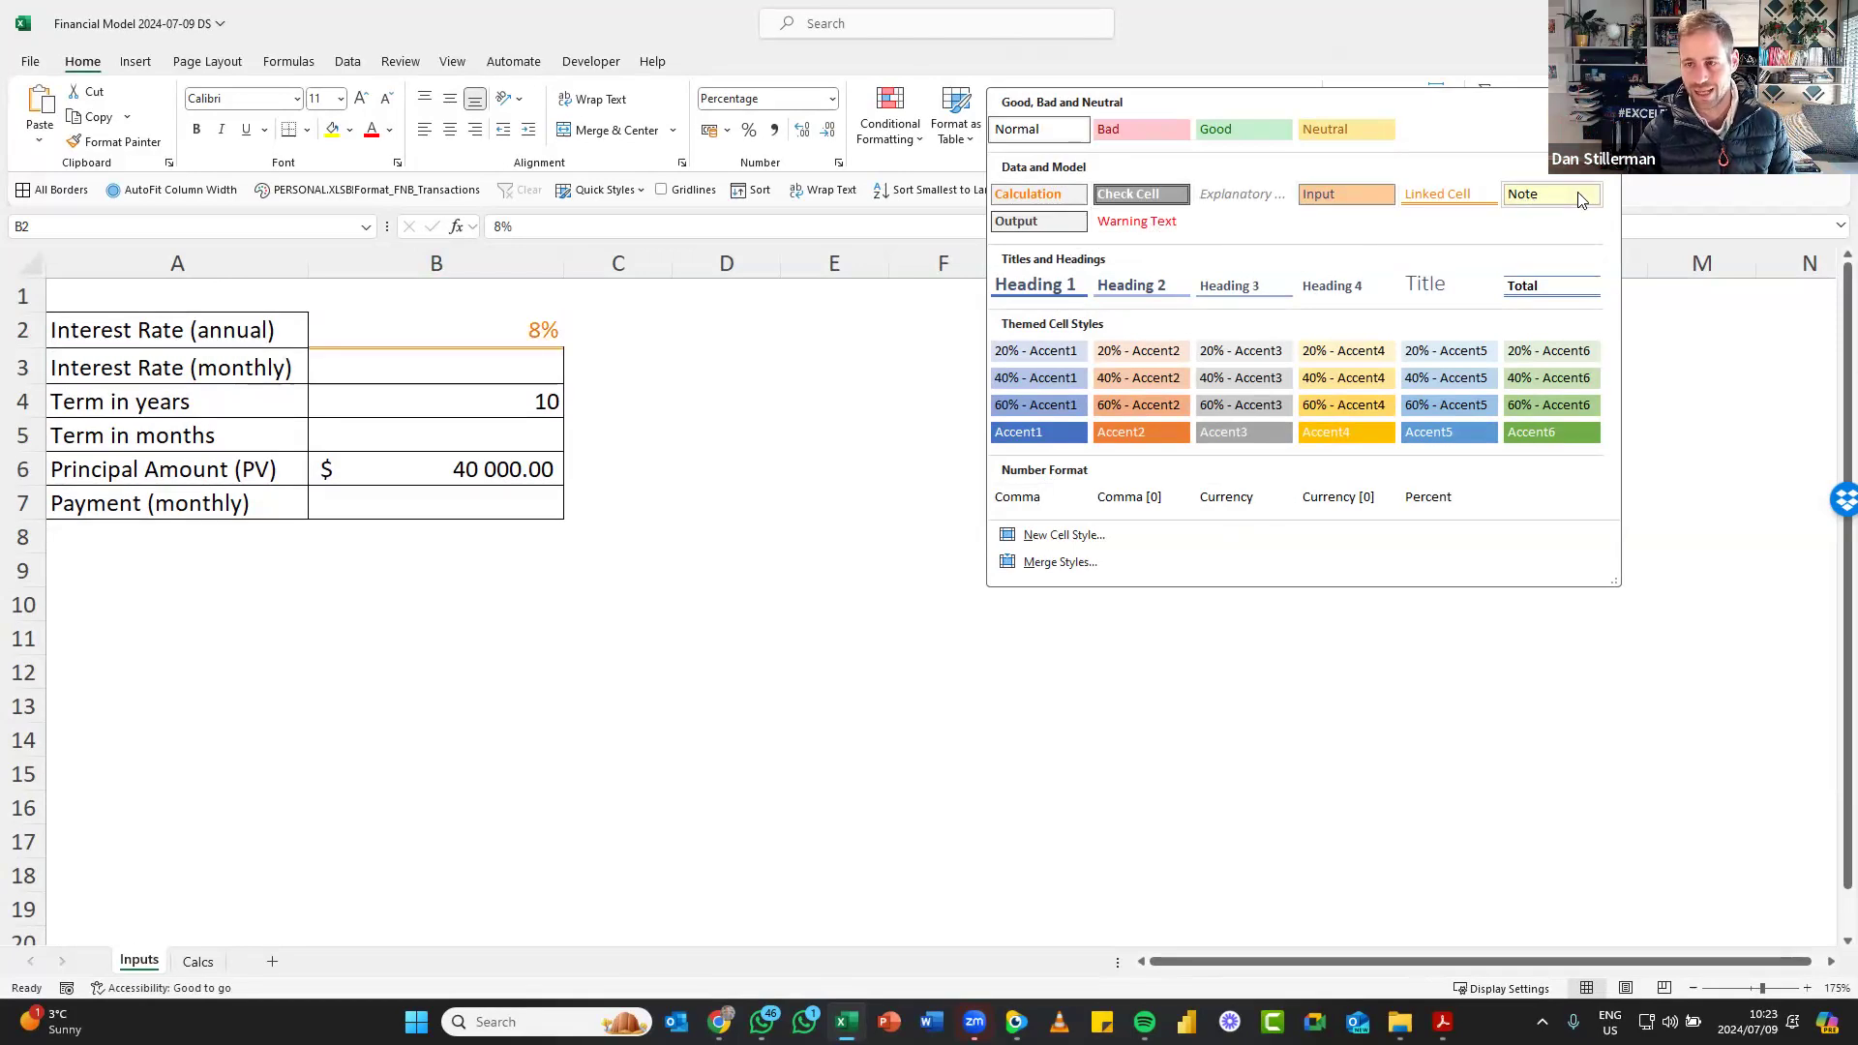
left_click(1356, 194)
Apply the same Input cell style to the term in years in B4 and the principal amount in B6
left_click(527, 401)
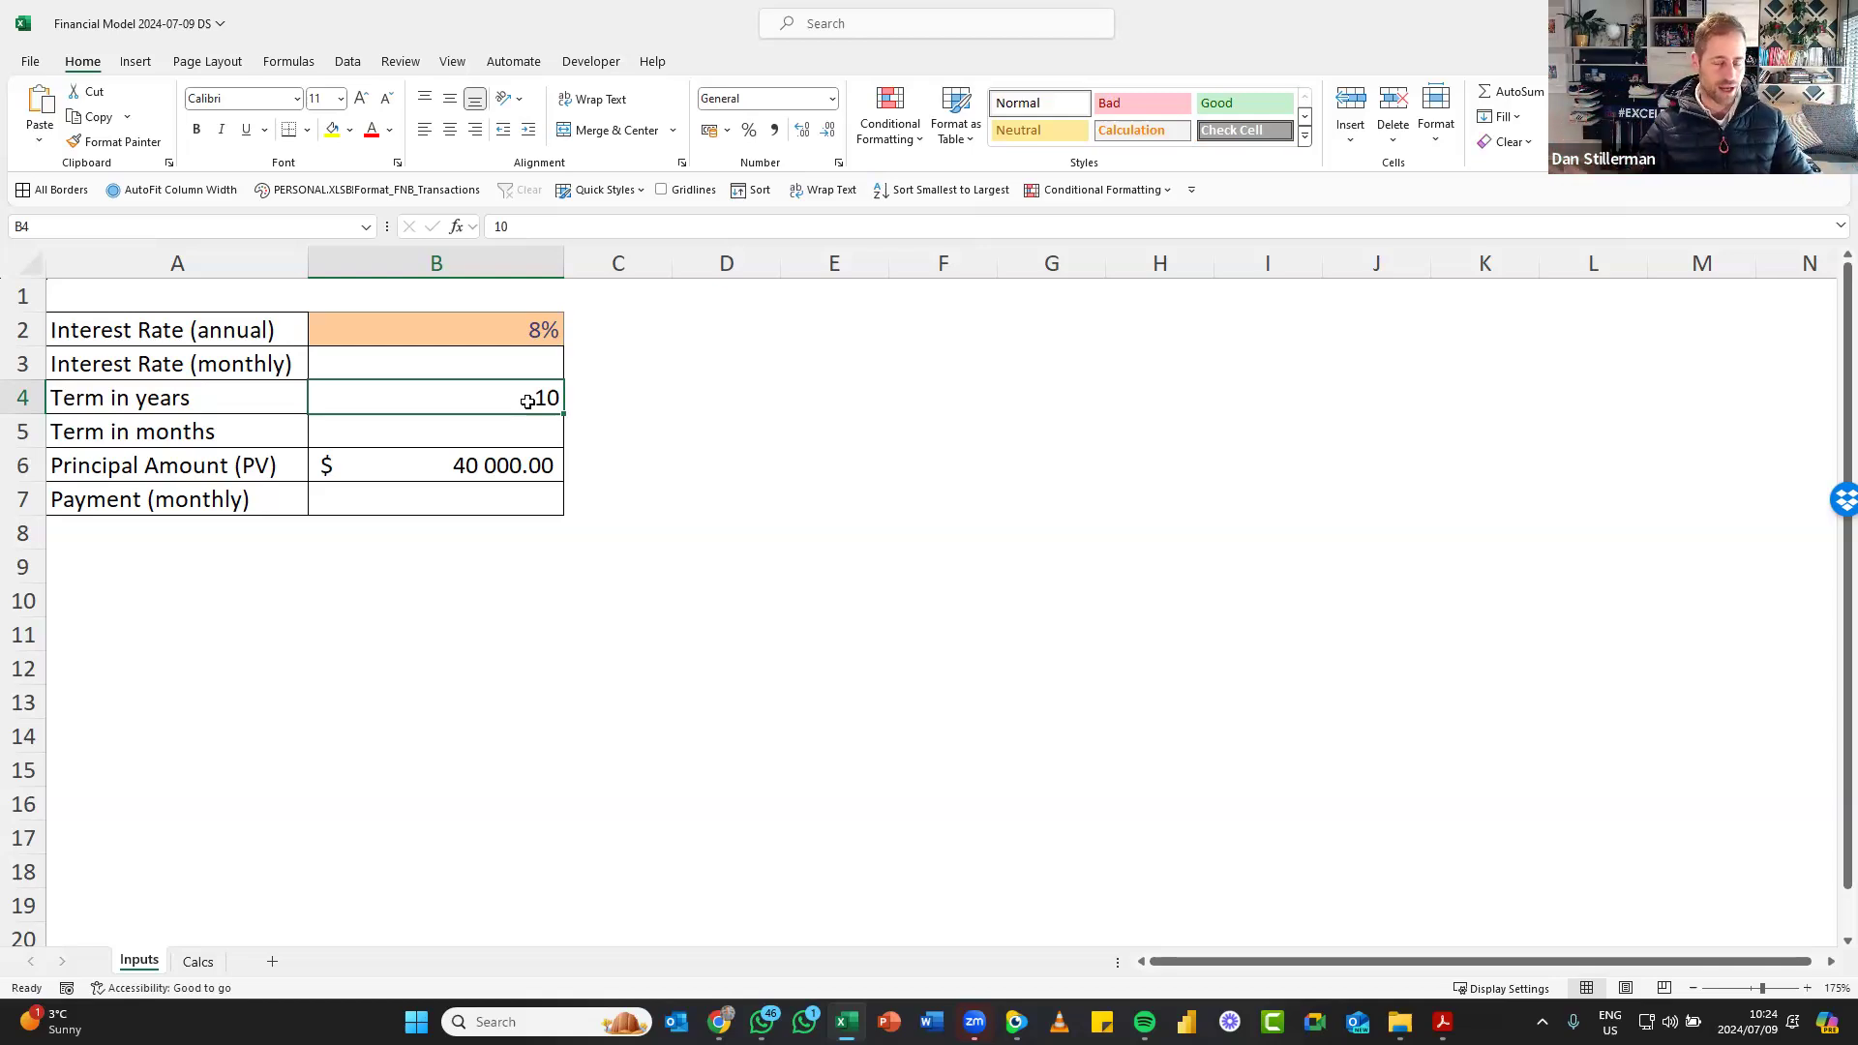
left_click(527, 467, "ctrl")
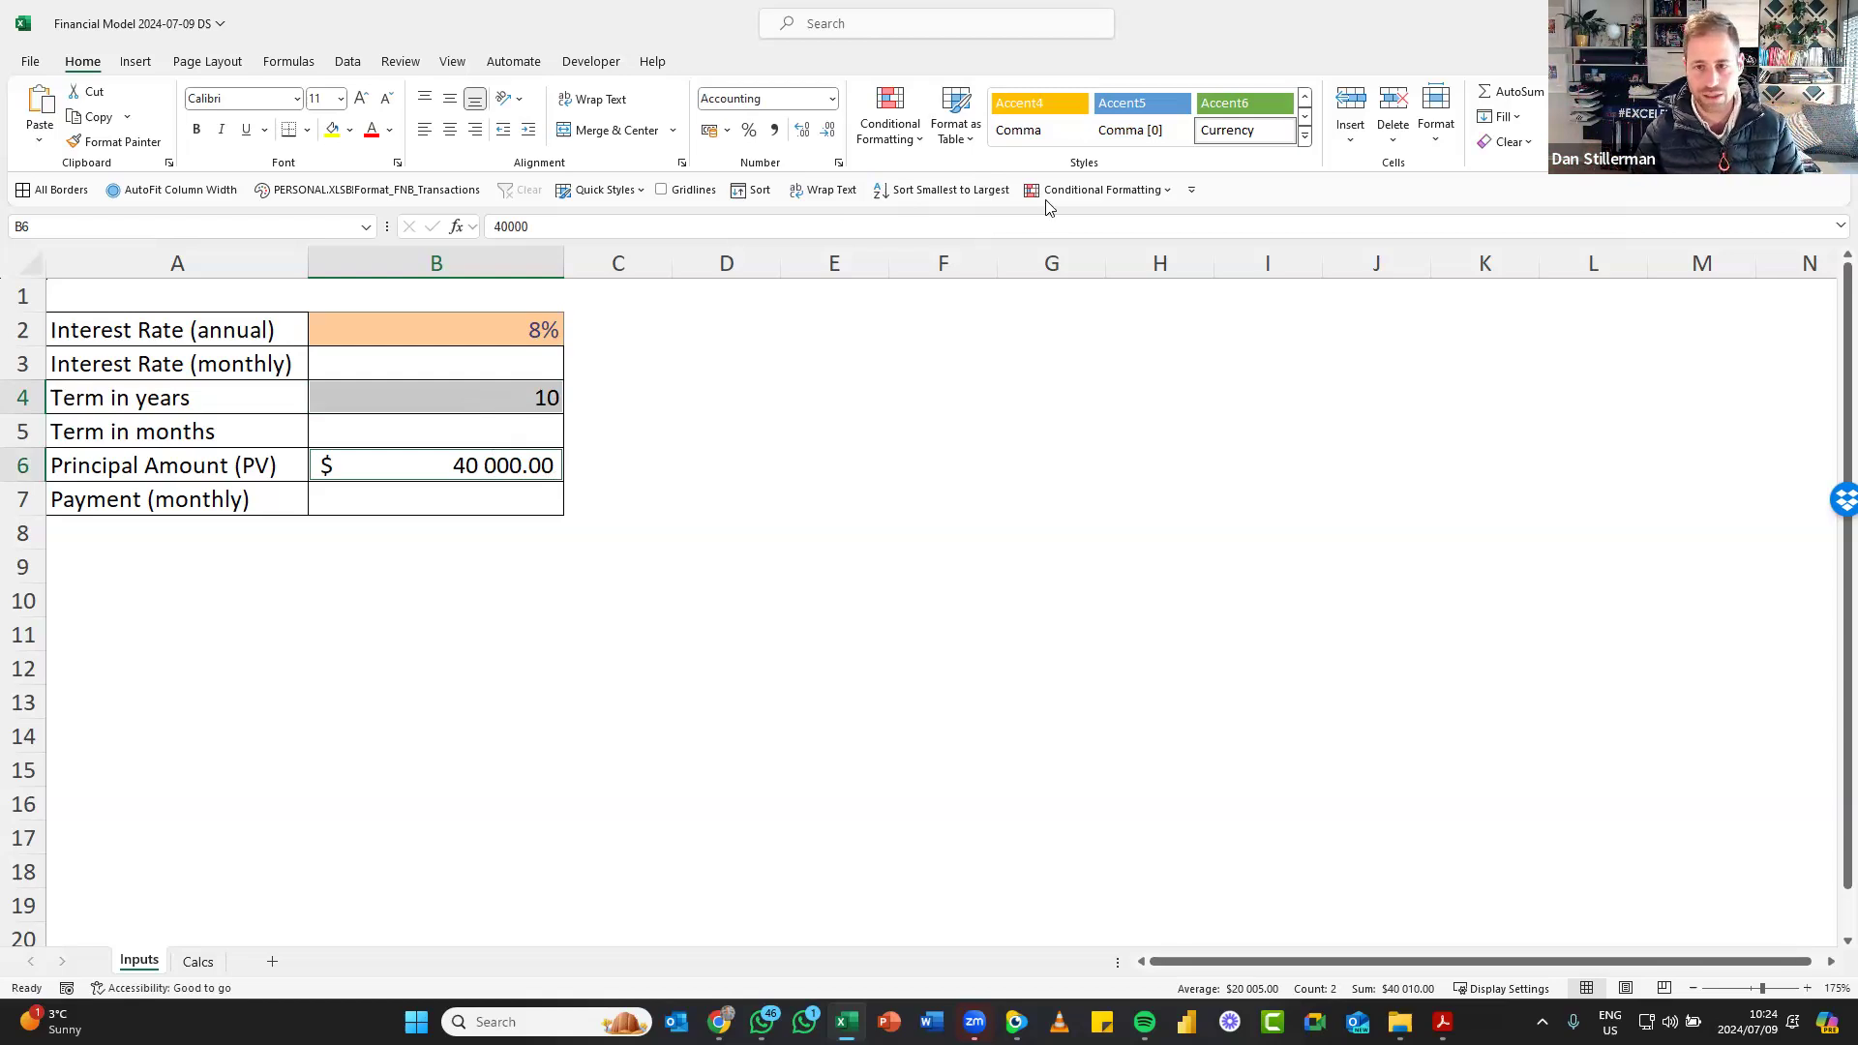
left_click(1305, 136)
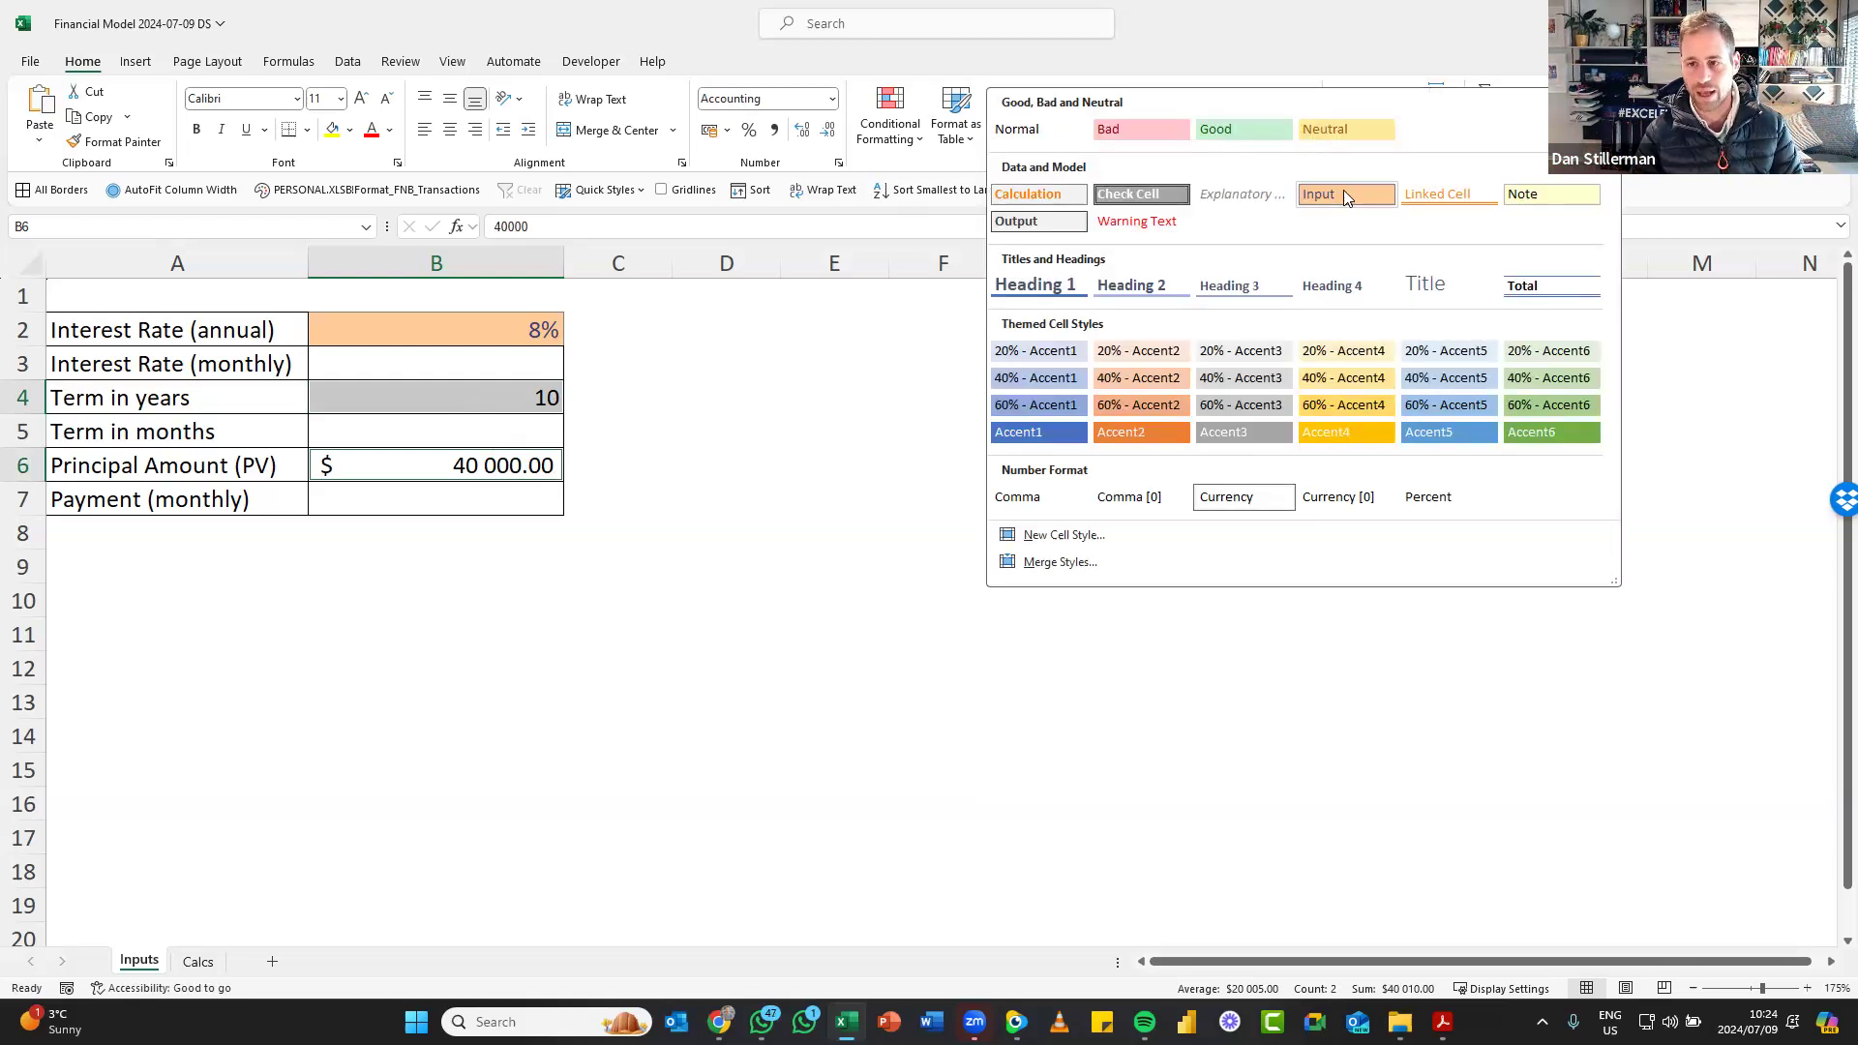
left_click(1239, 73)
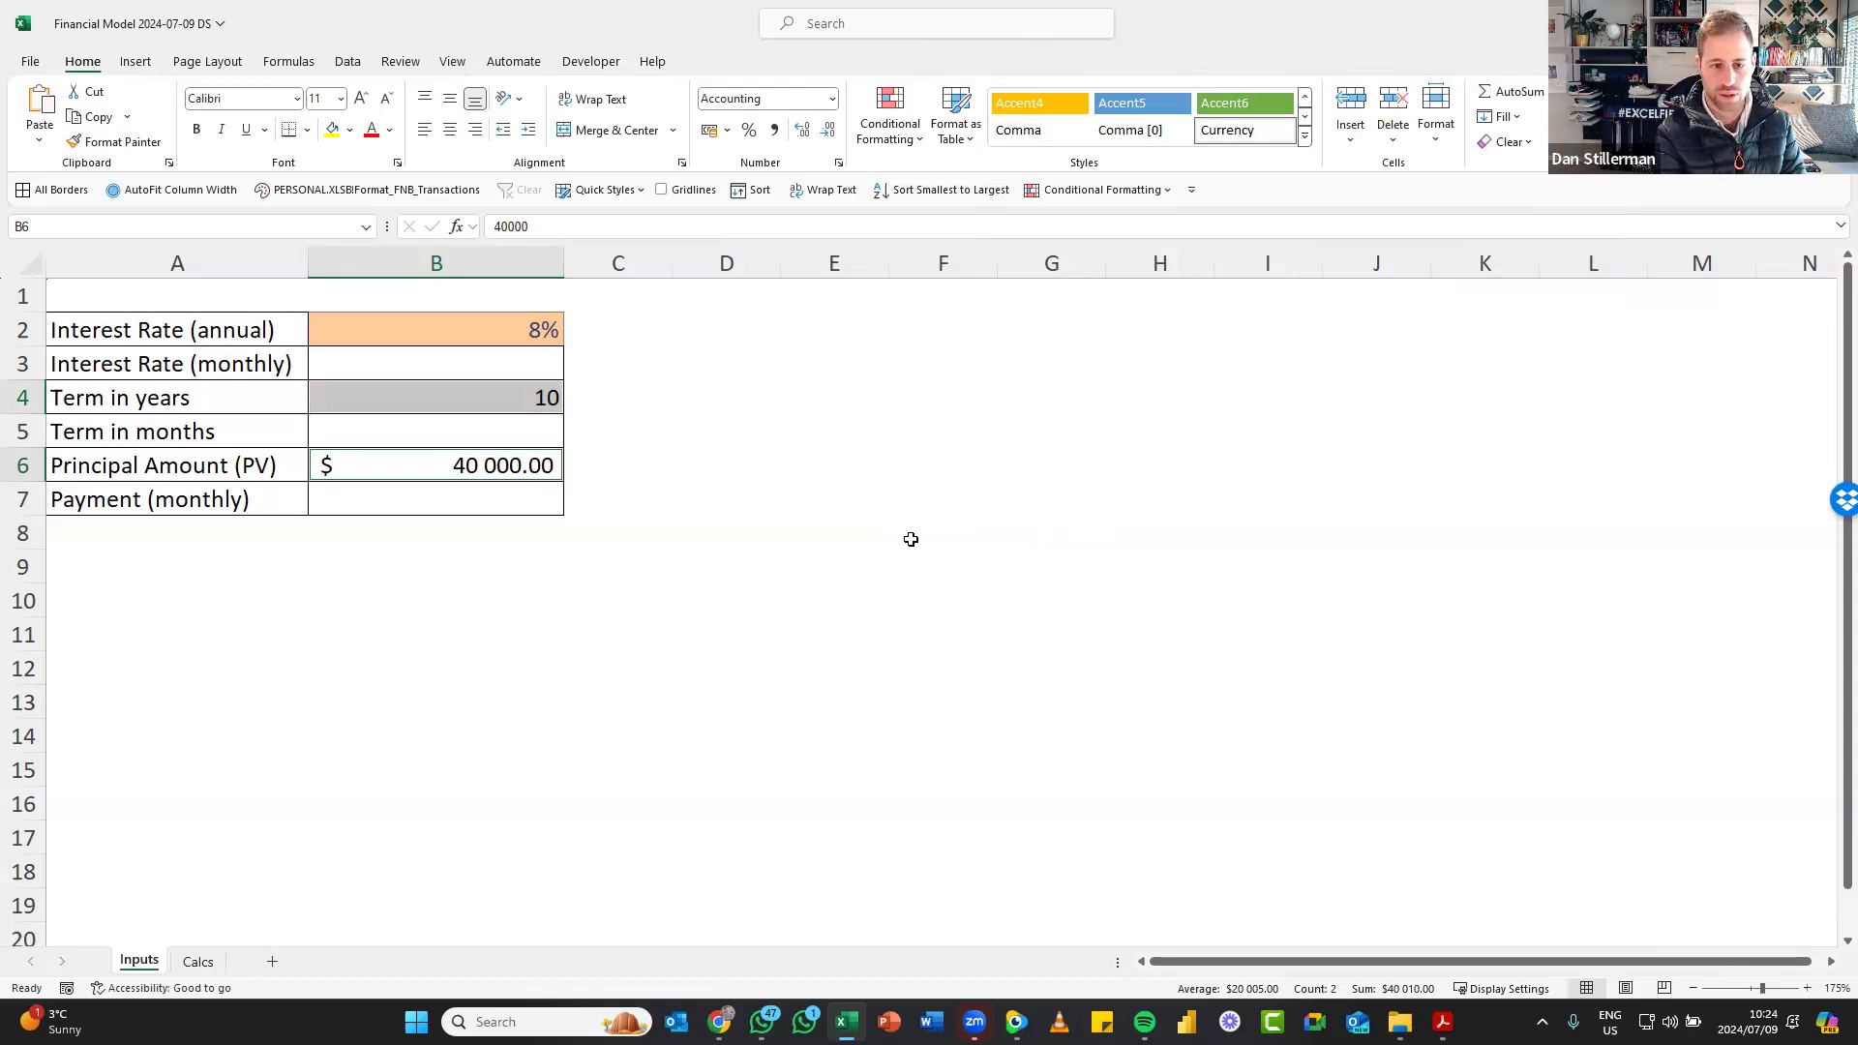
key("F4")
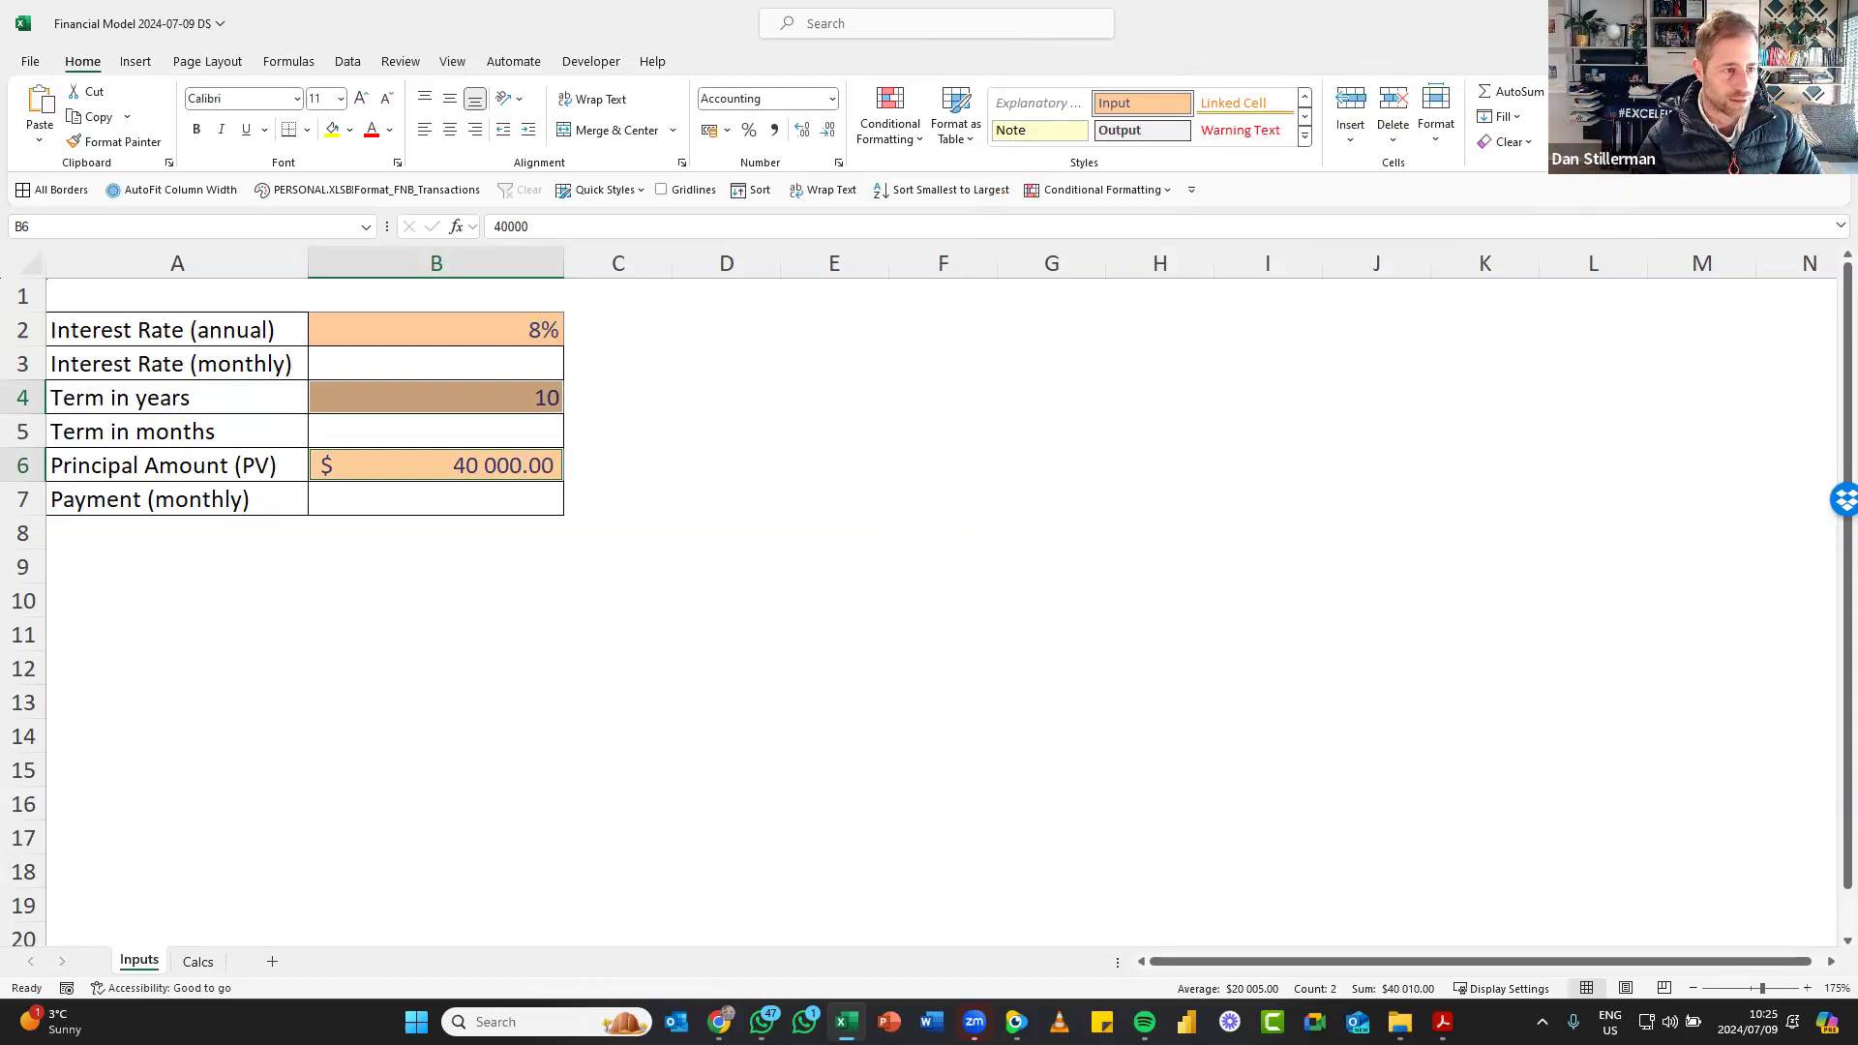
Calculate the monthly interest rate in B3 with the formula =B2/12
left_click(502, 435)
left_click(506, 369)
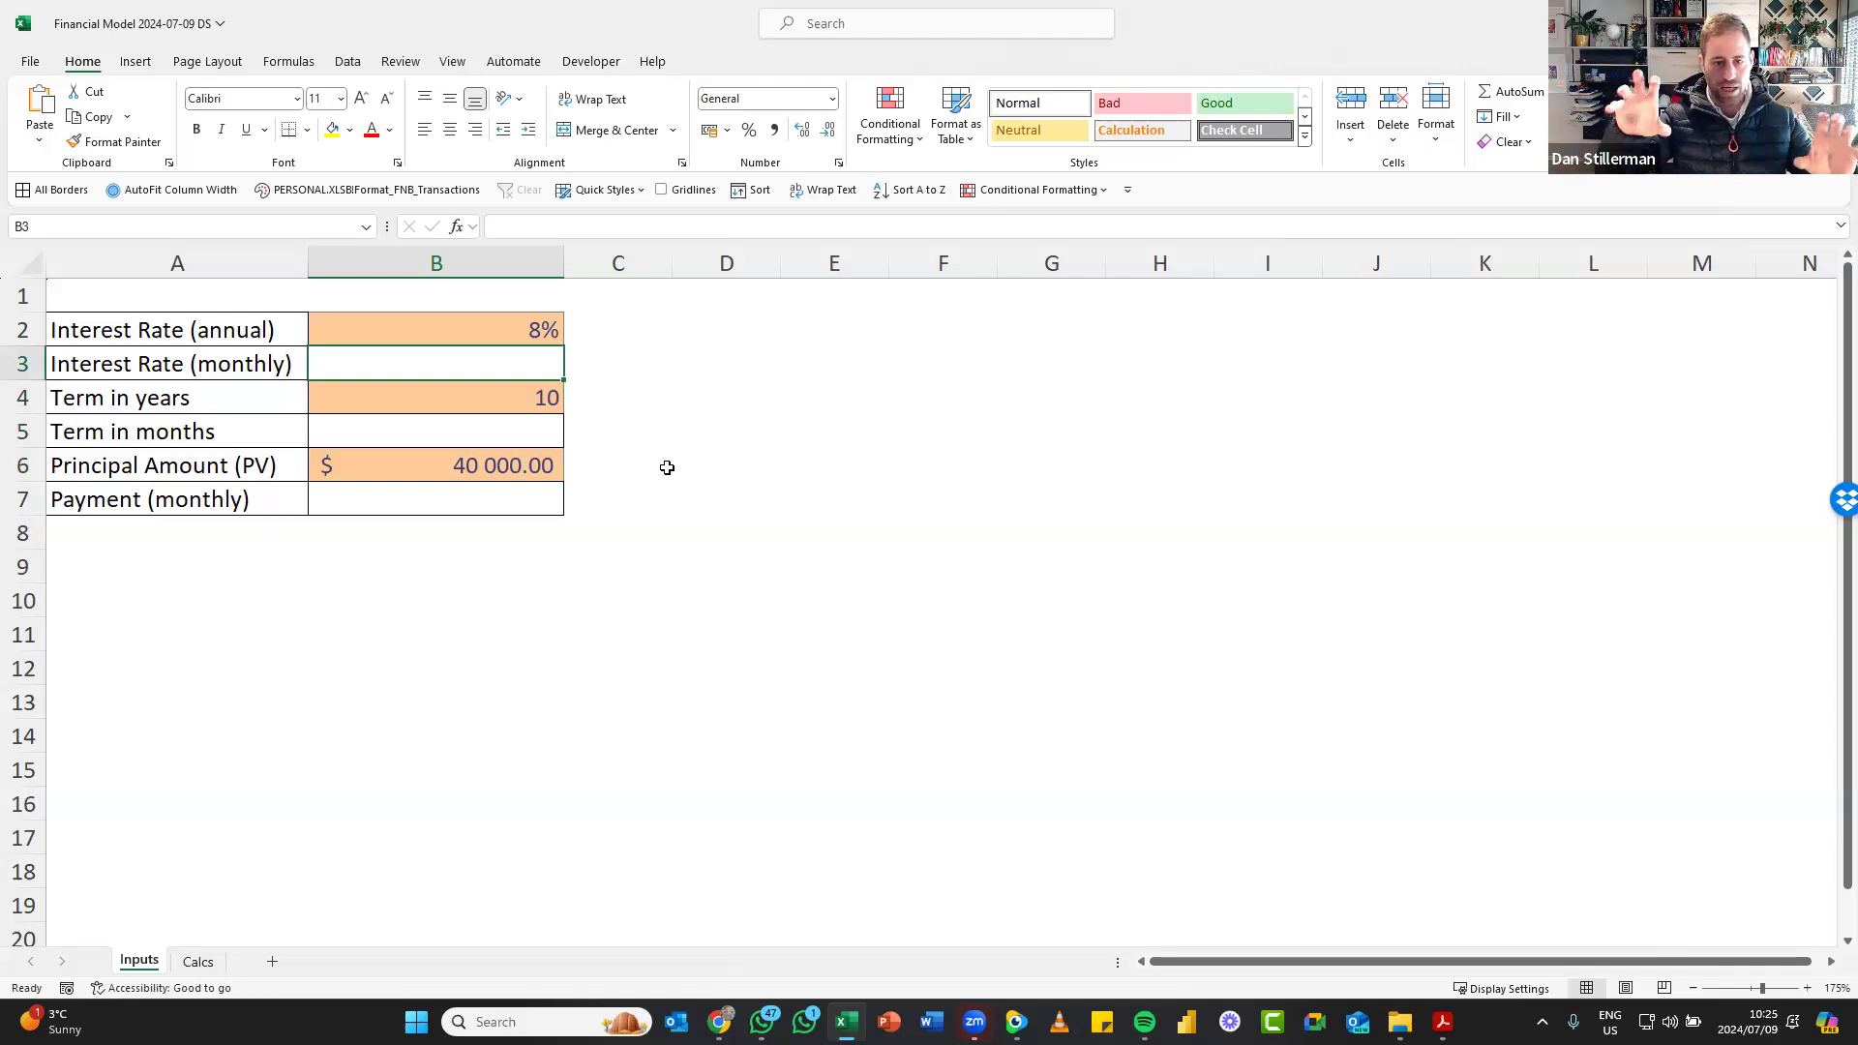
key("Up")
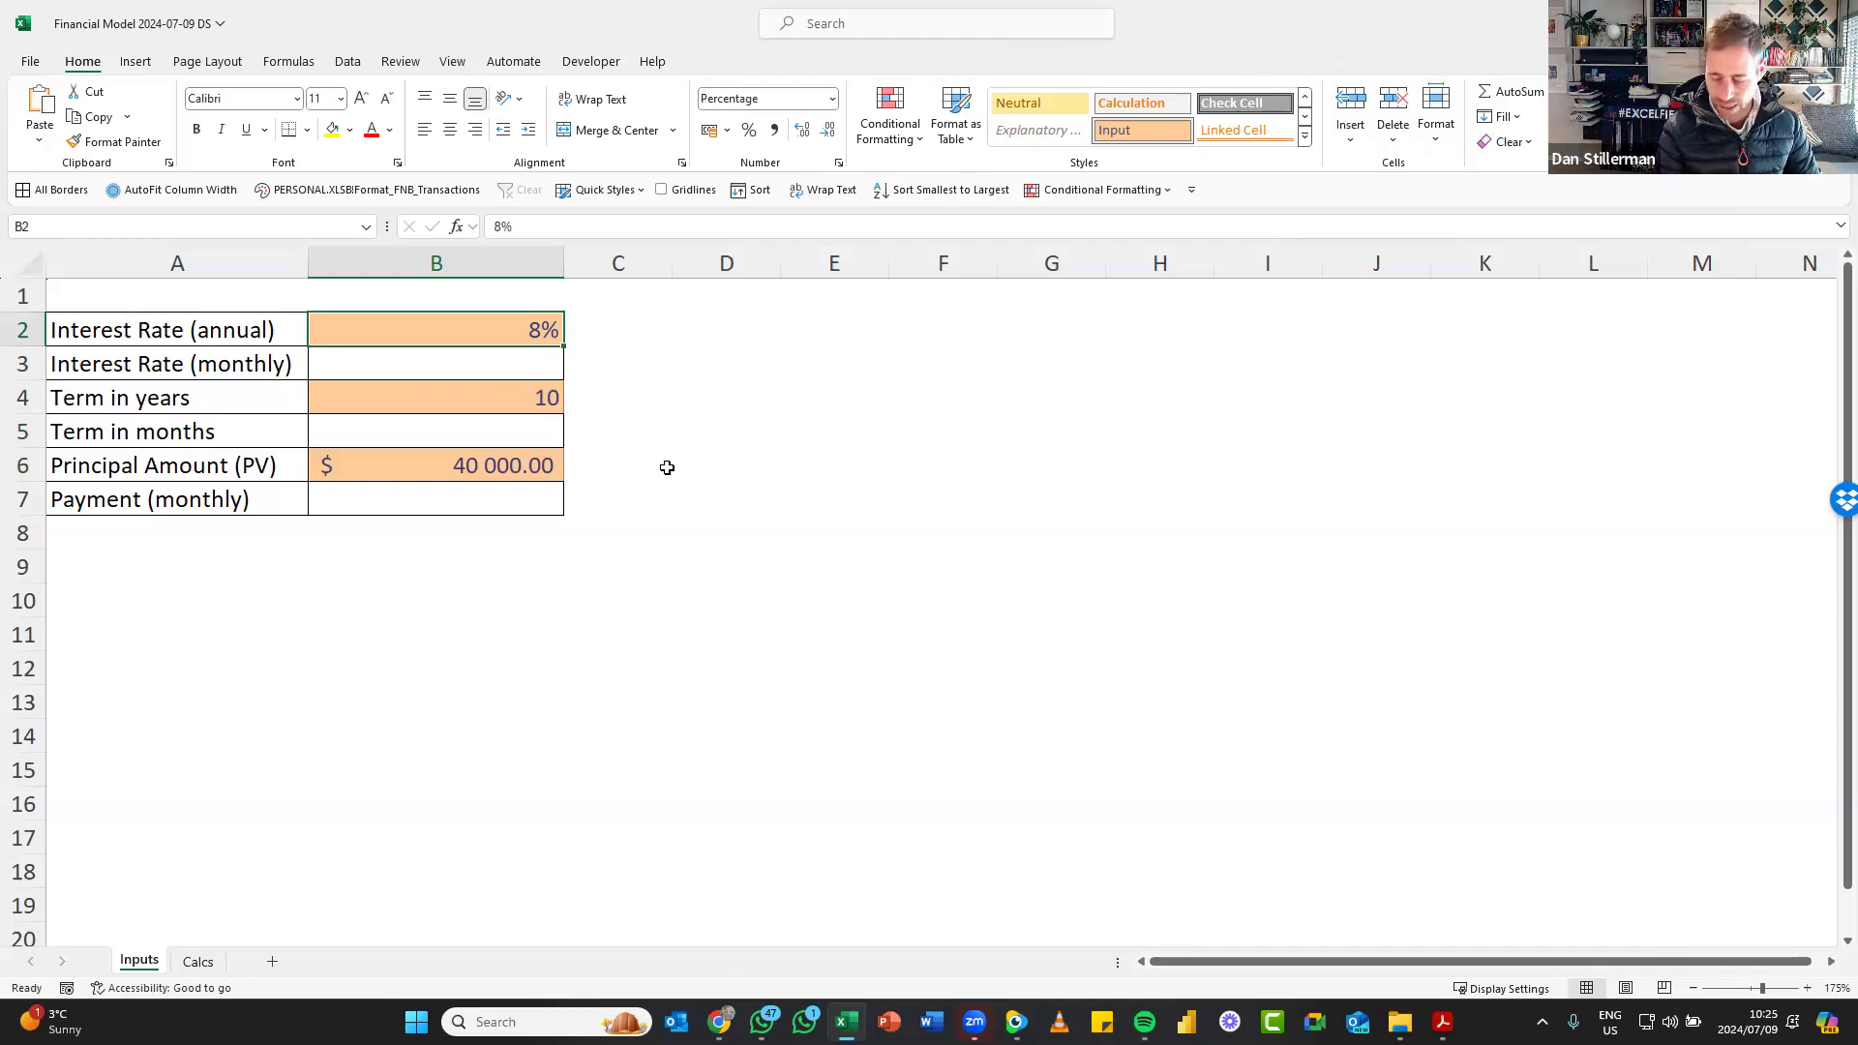
key("Down")
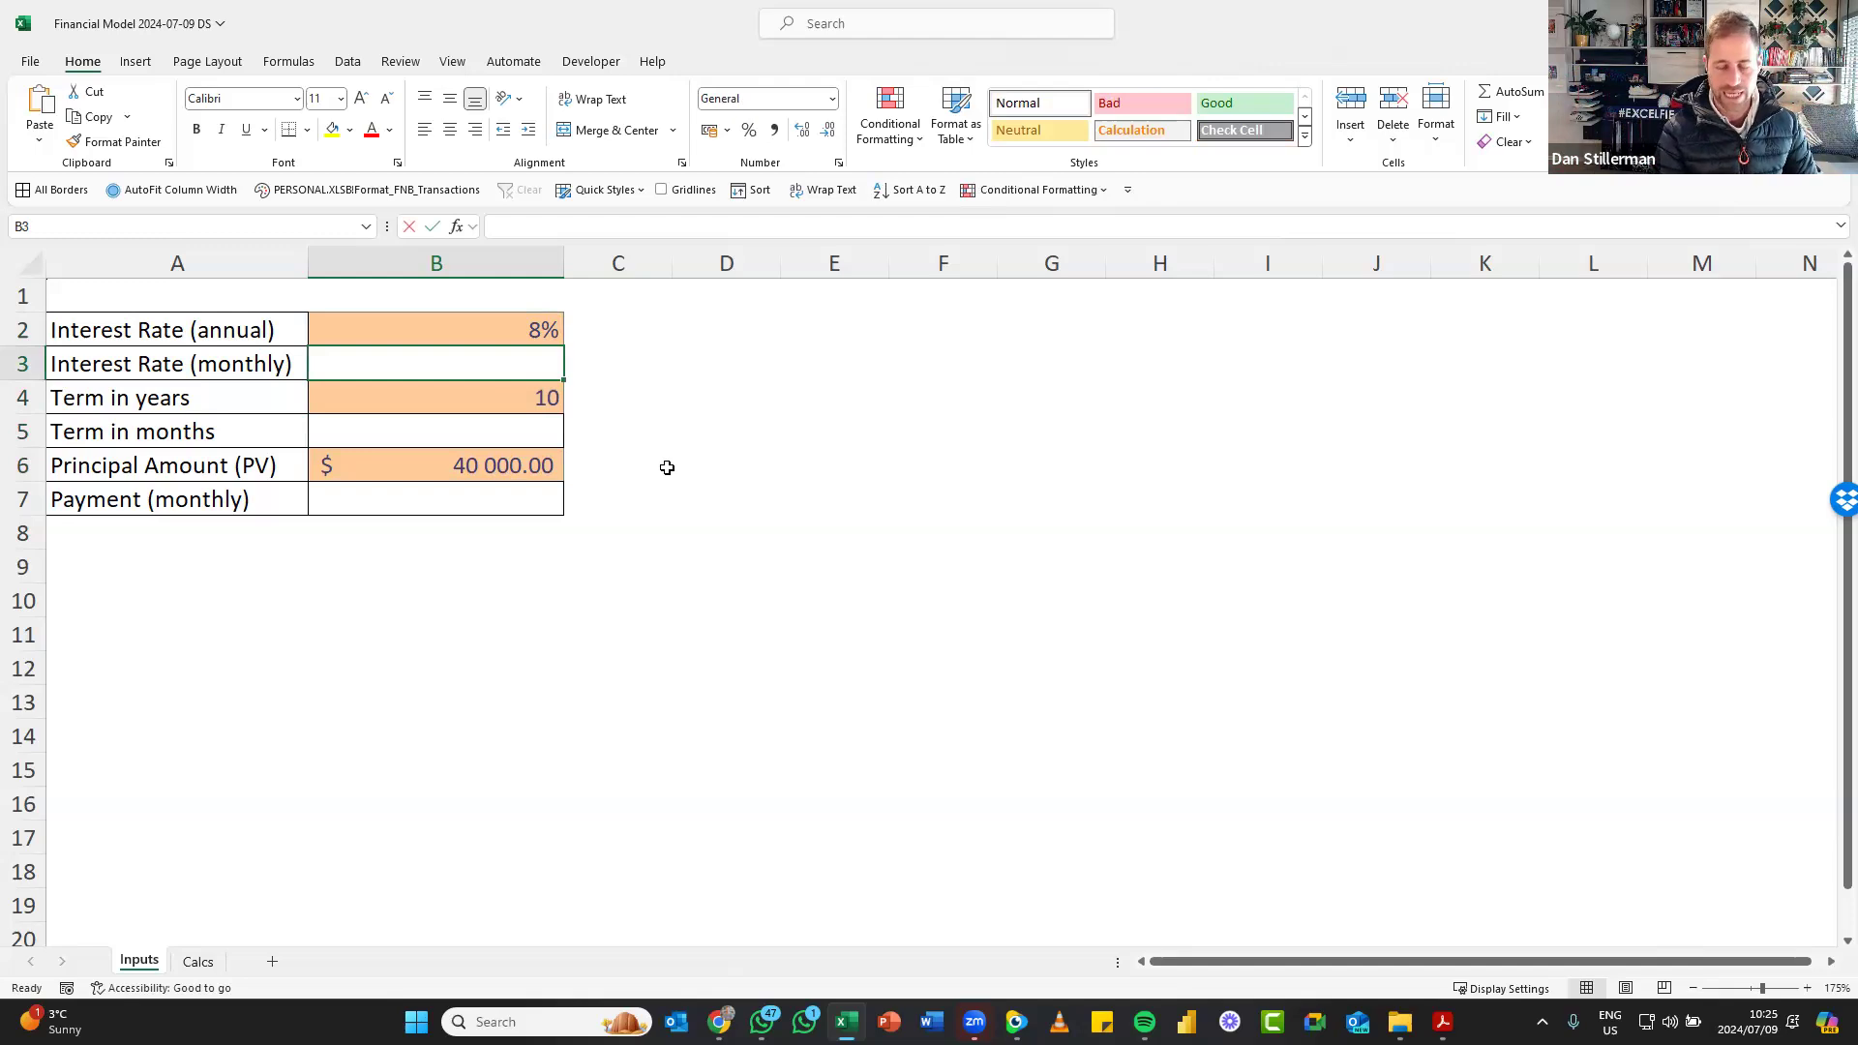
type("=")
key("Up")
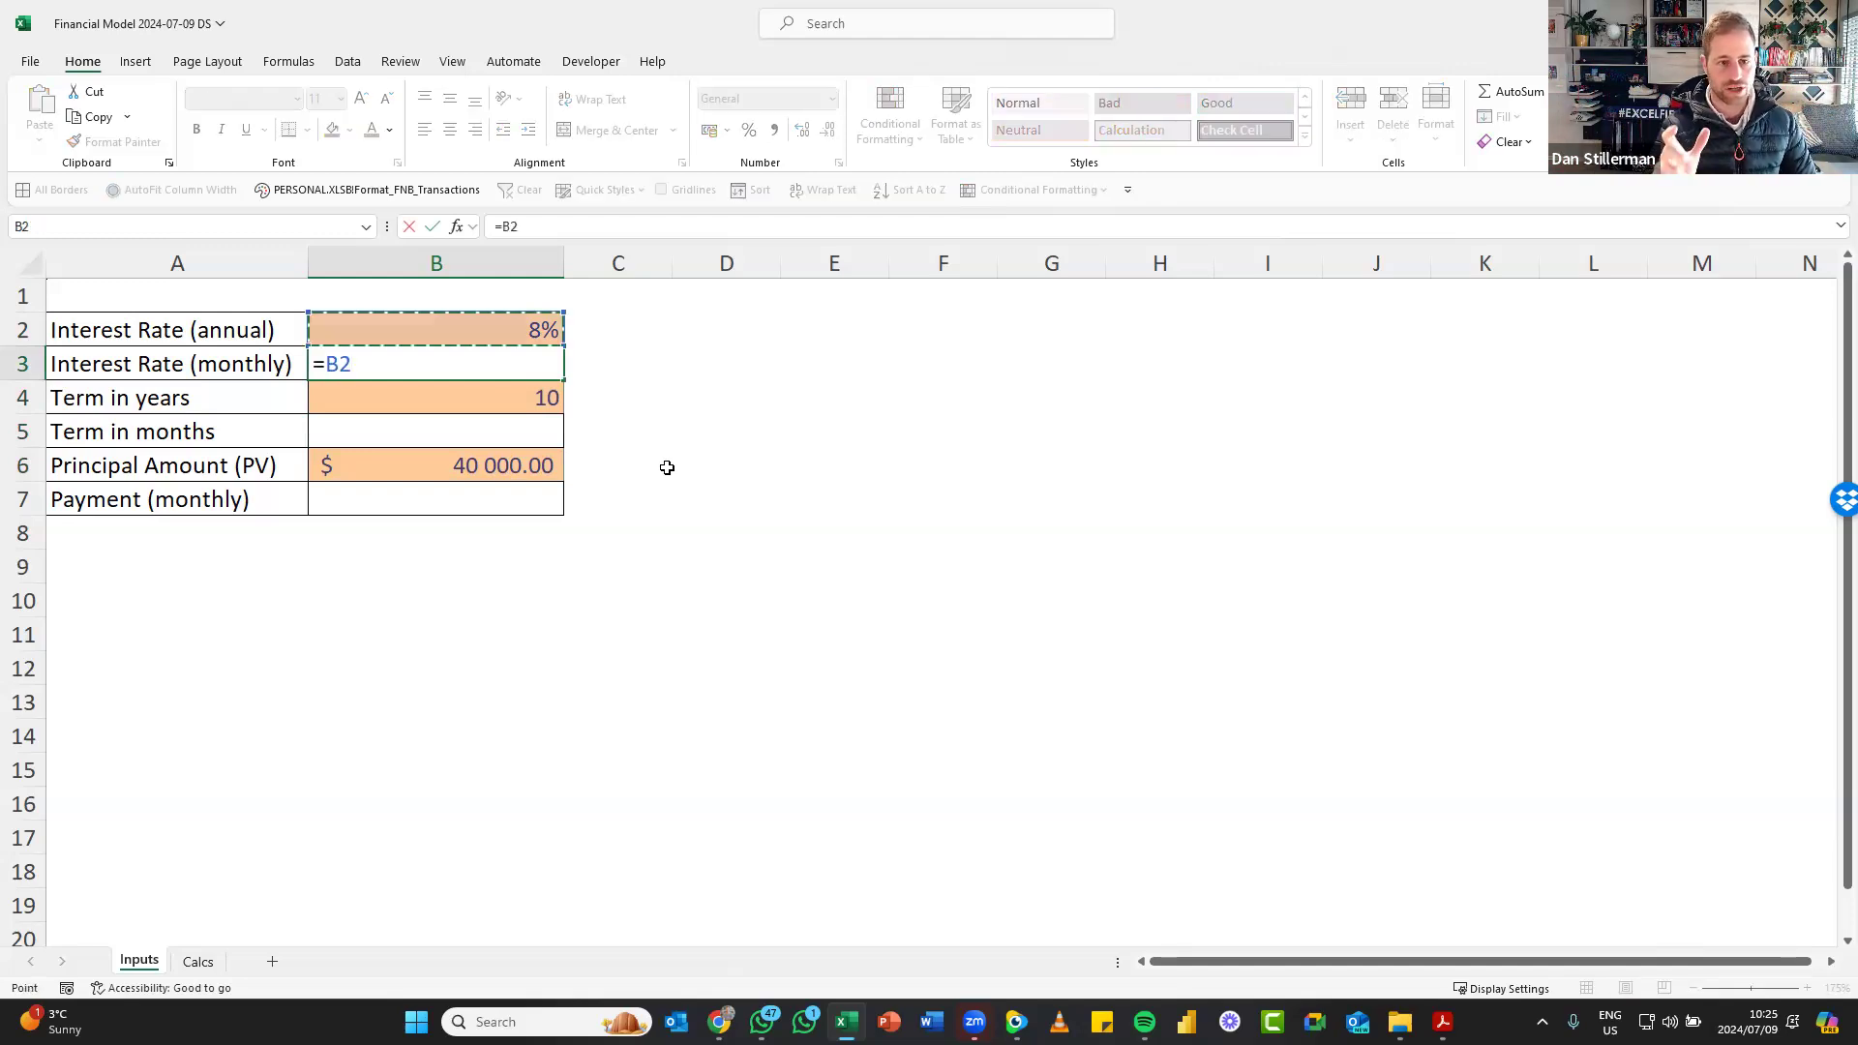
type("/12")
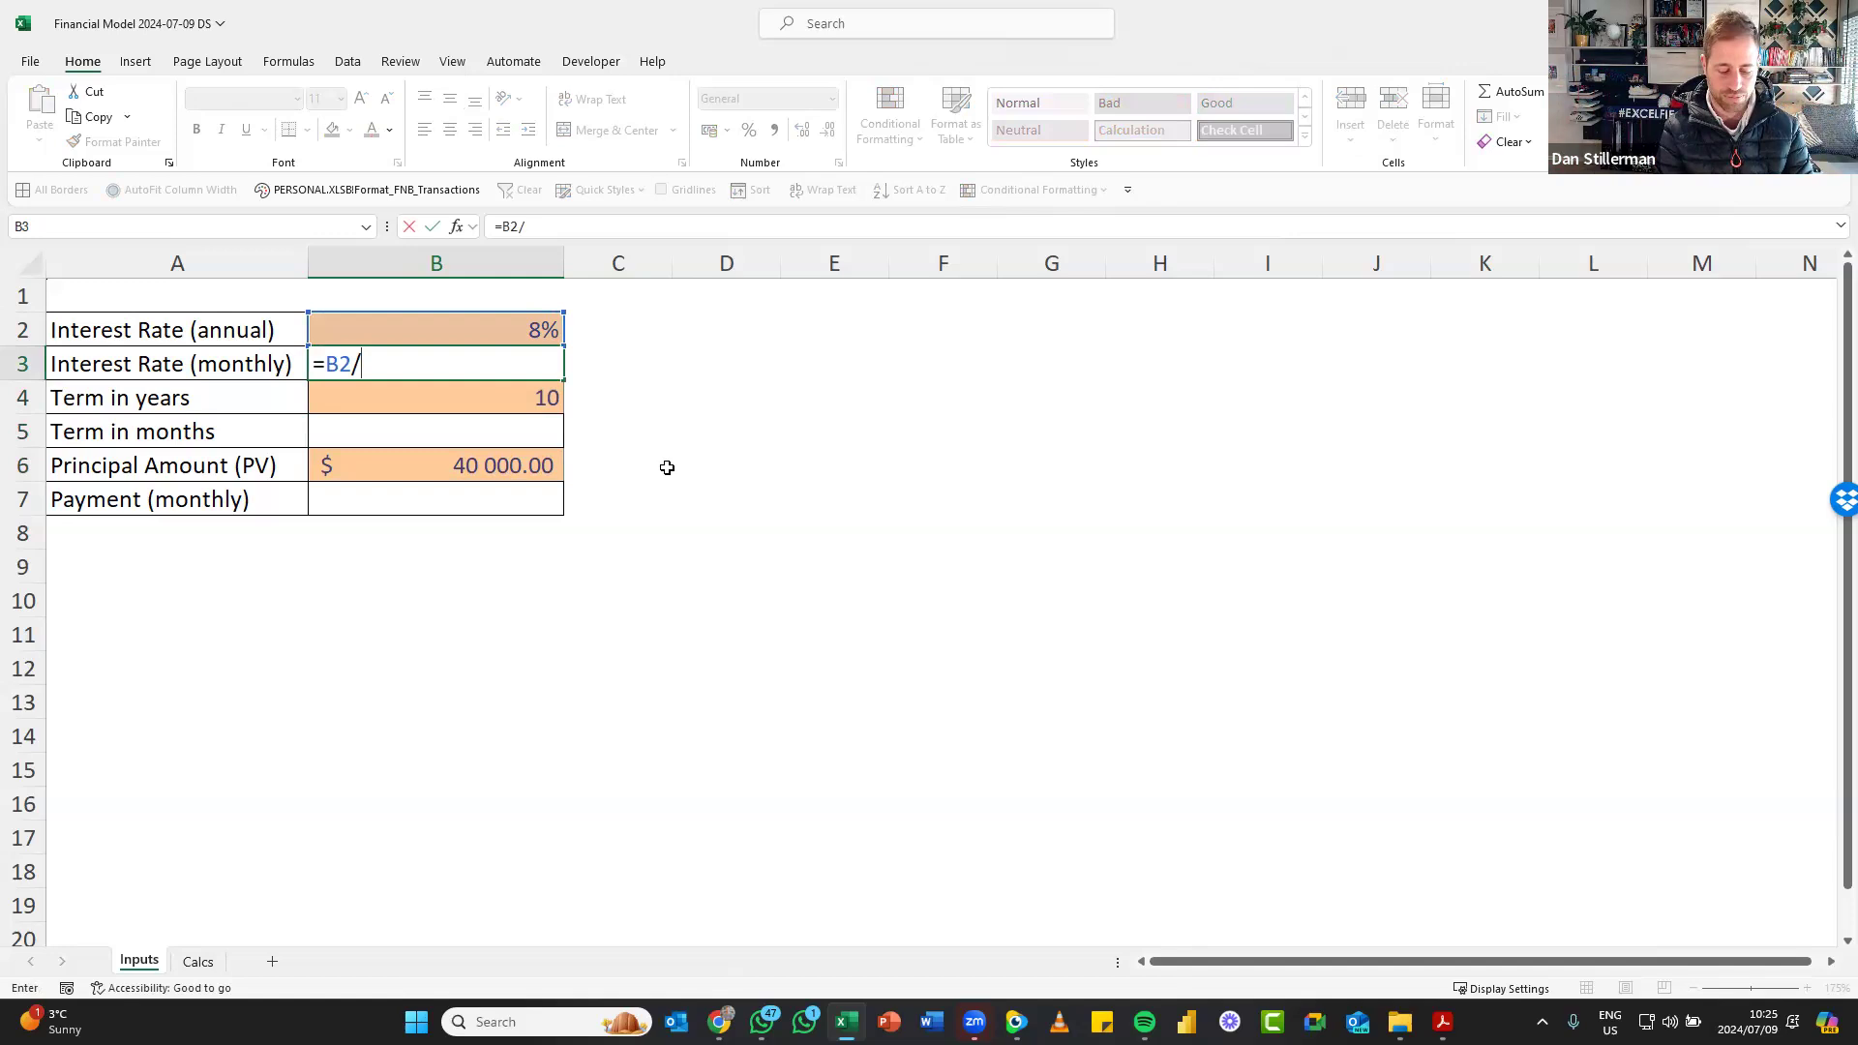
key("Return")
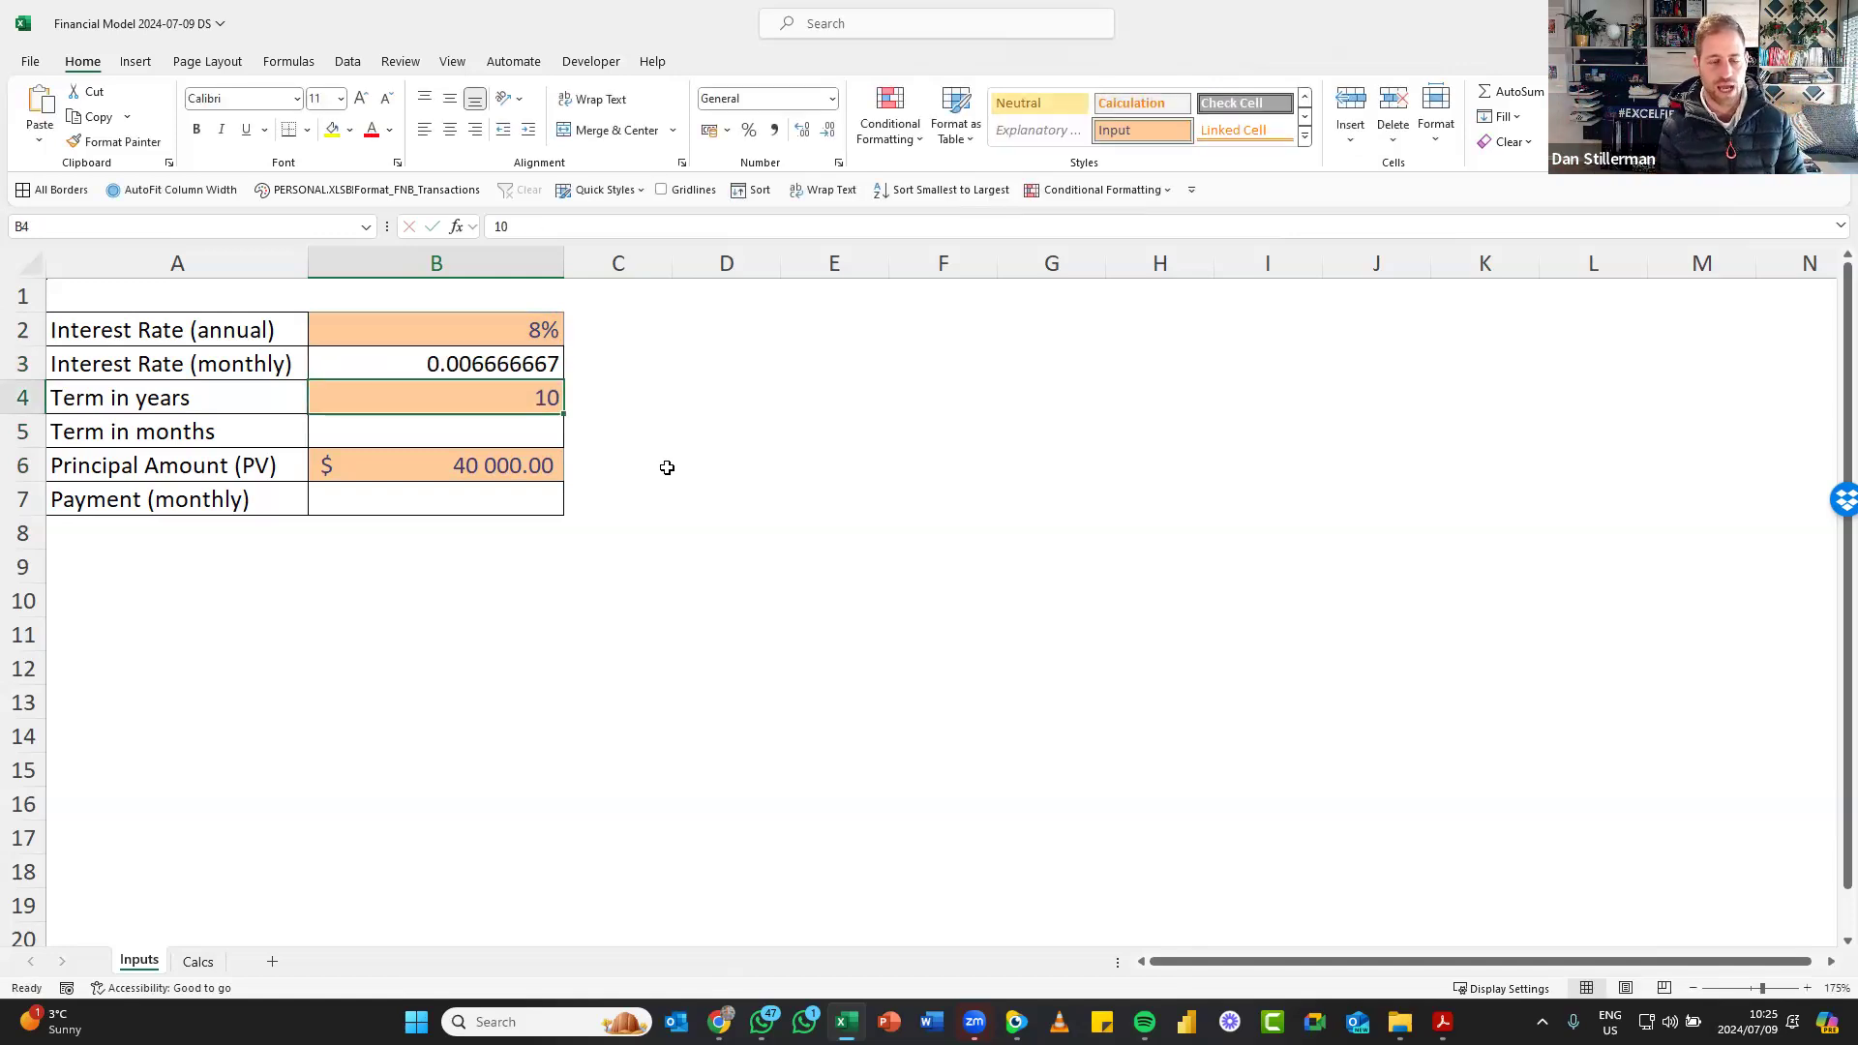
Format the monthly interest rate in B3 as a percentage with two decimal places
key("Up")
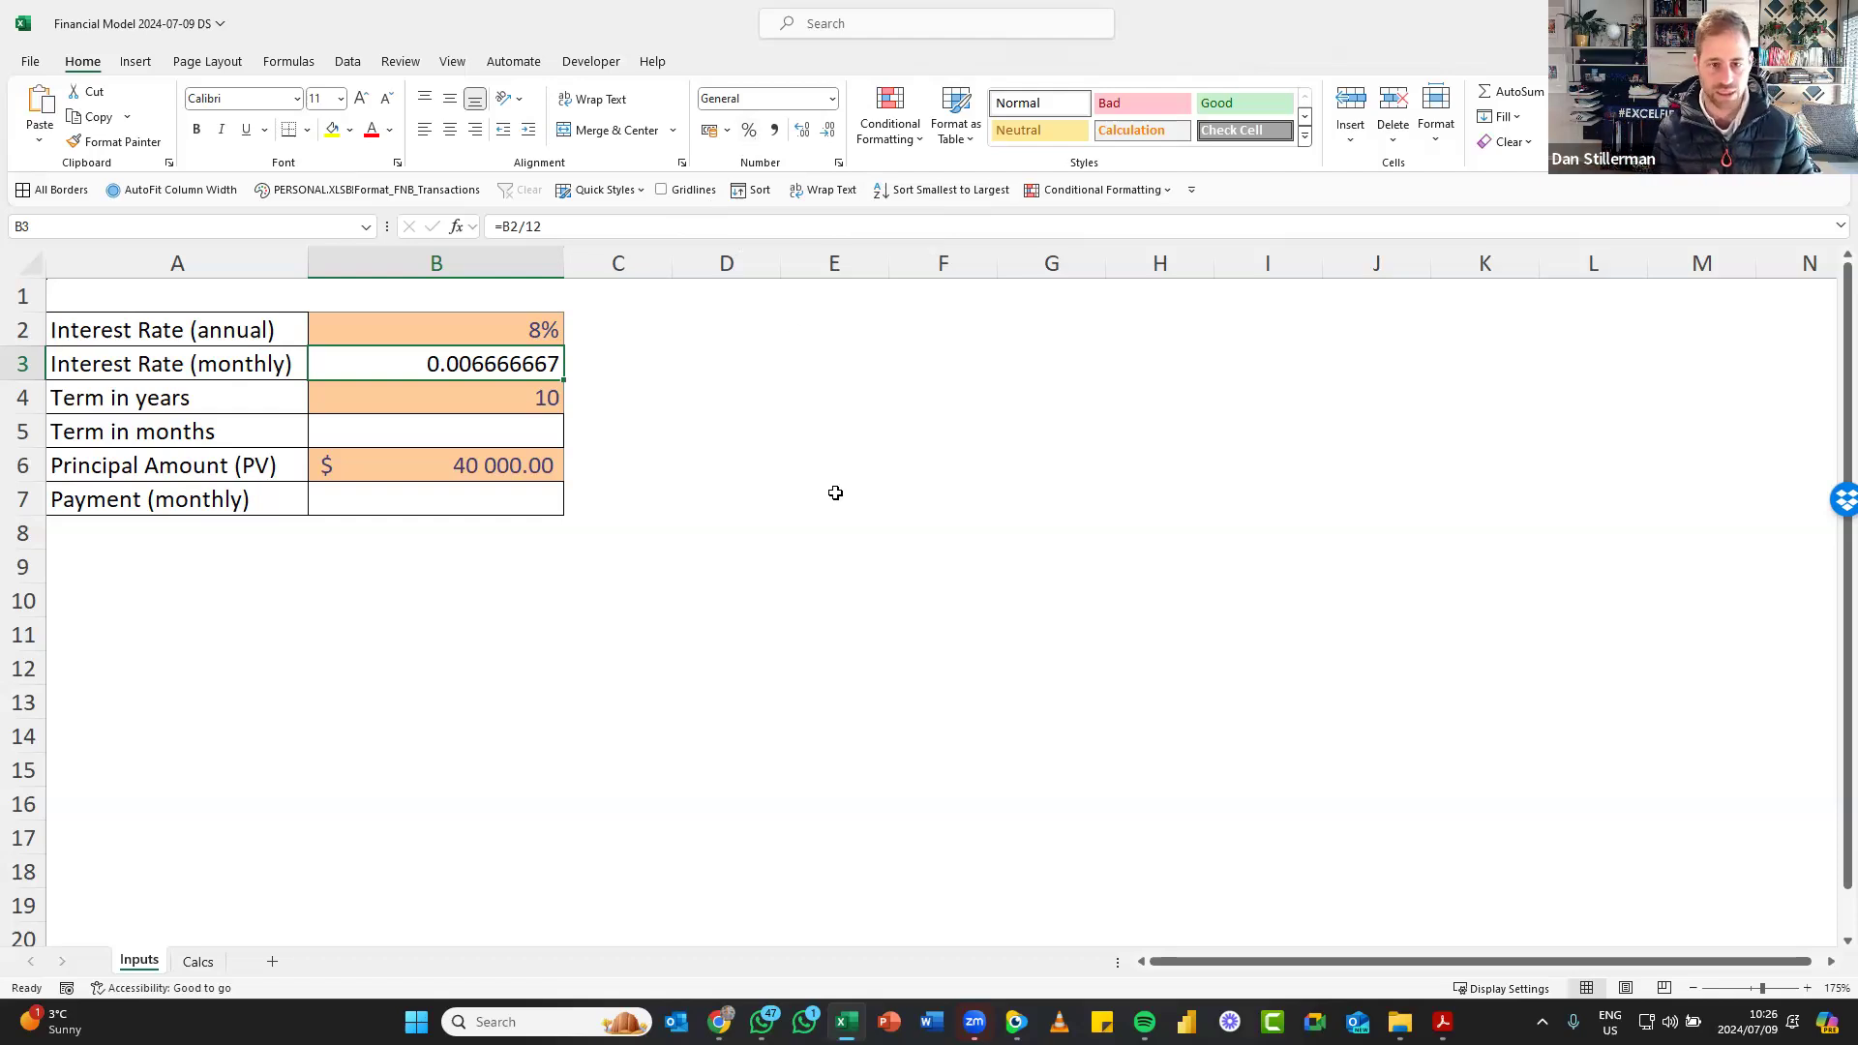
key("ctrl+shift+percent")
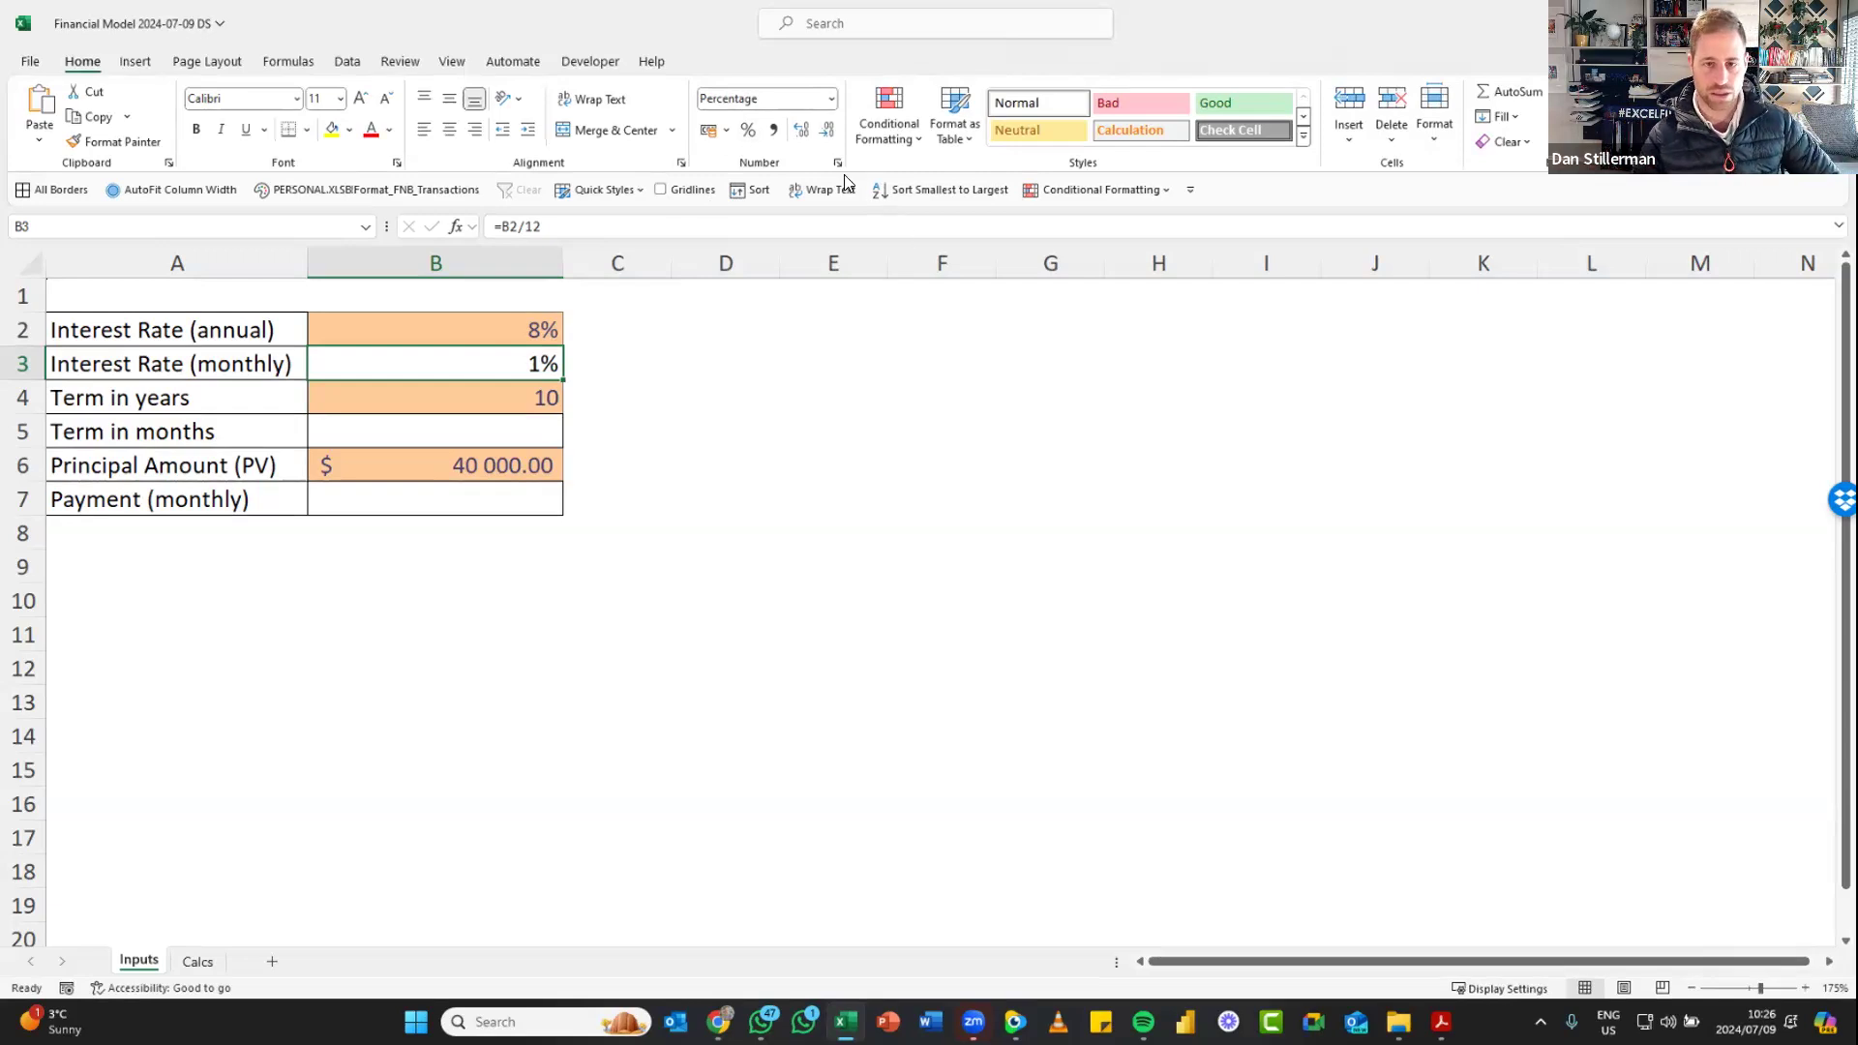
double_click(799, 138)
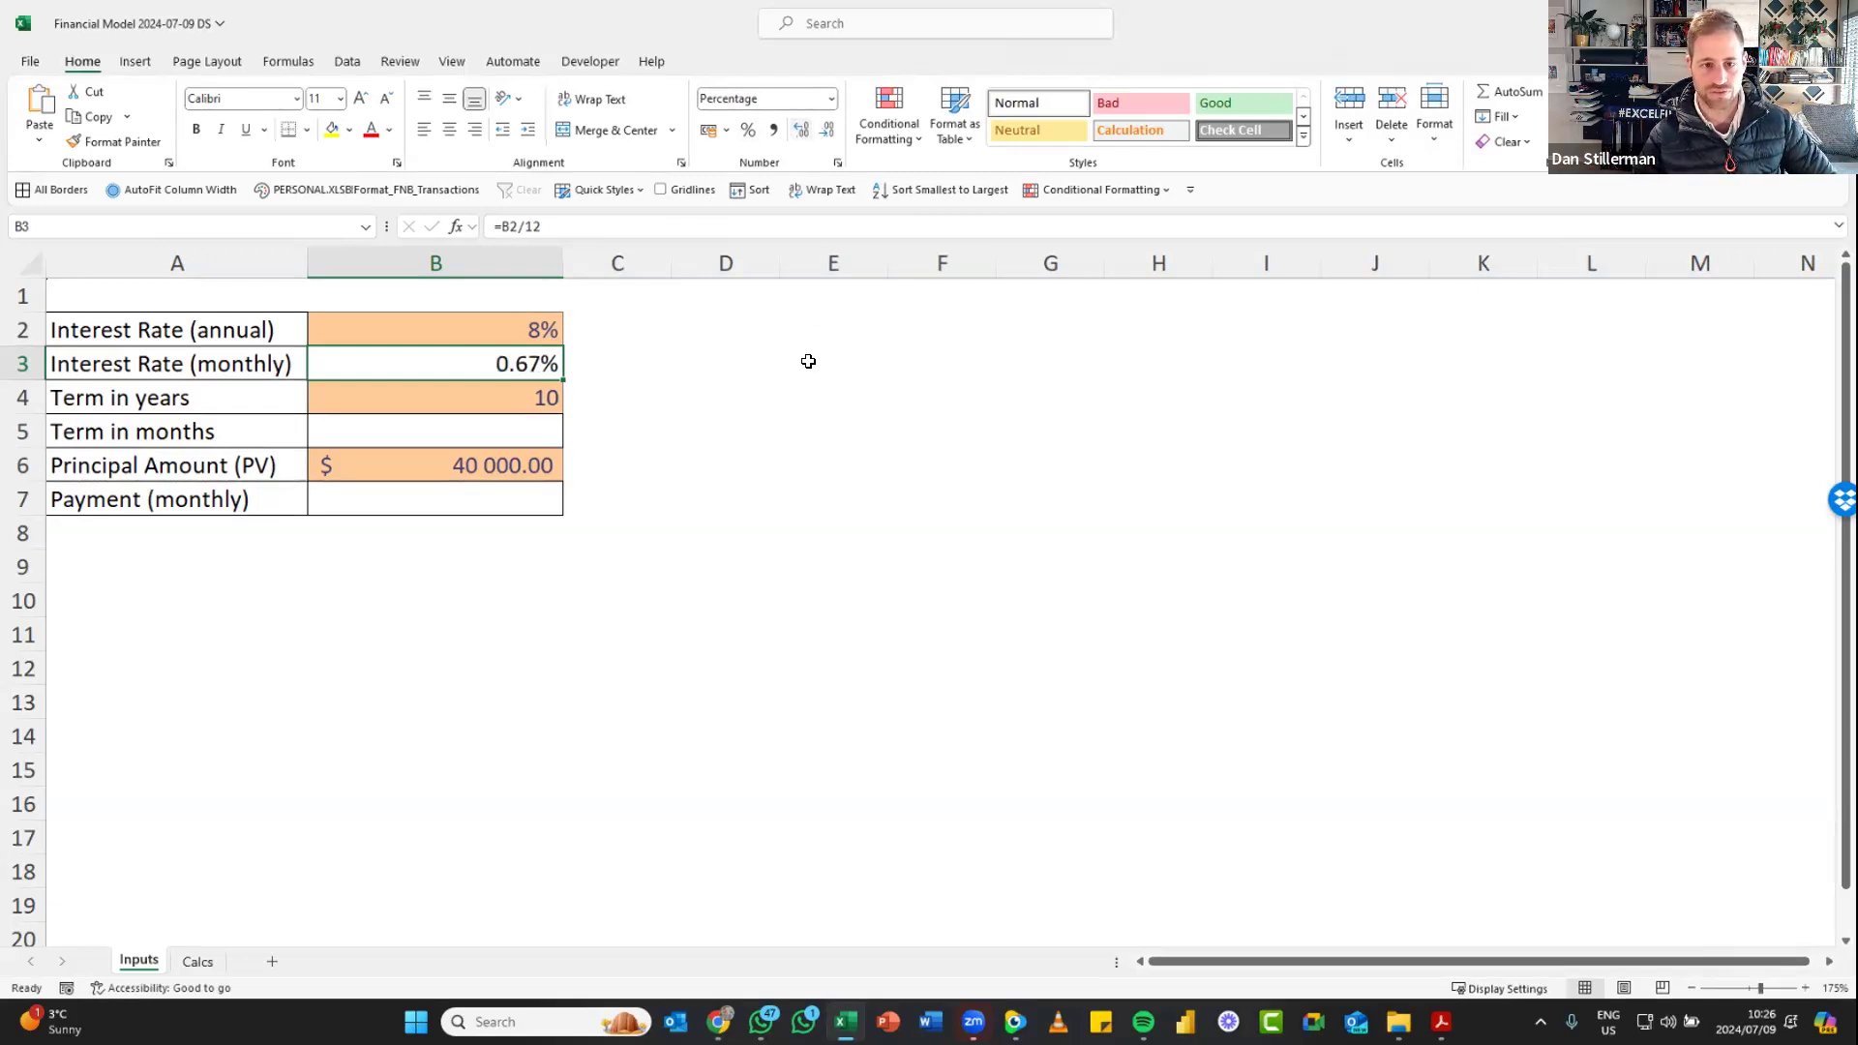
left_click(800, 131)
left_click(800, 130)
left_click(822, 133)
left_click(822, 134)
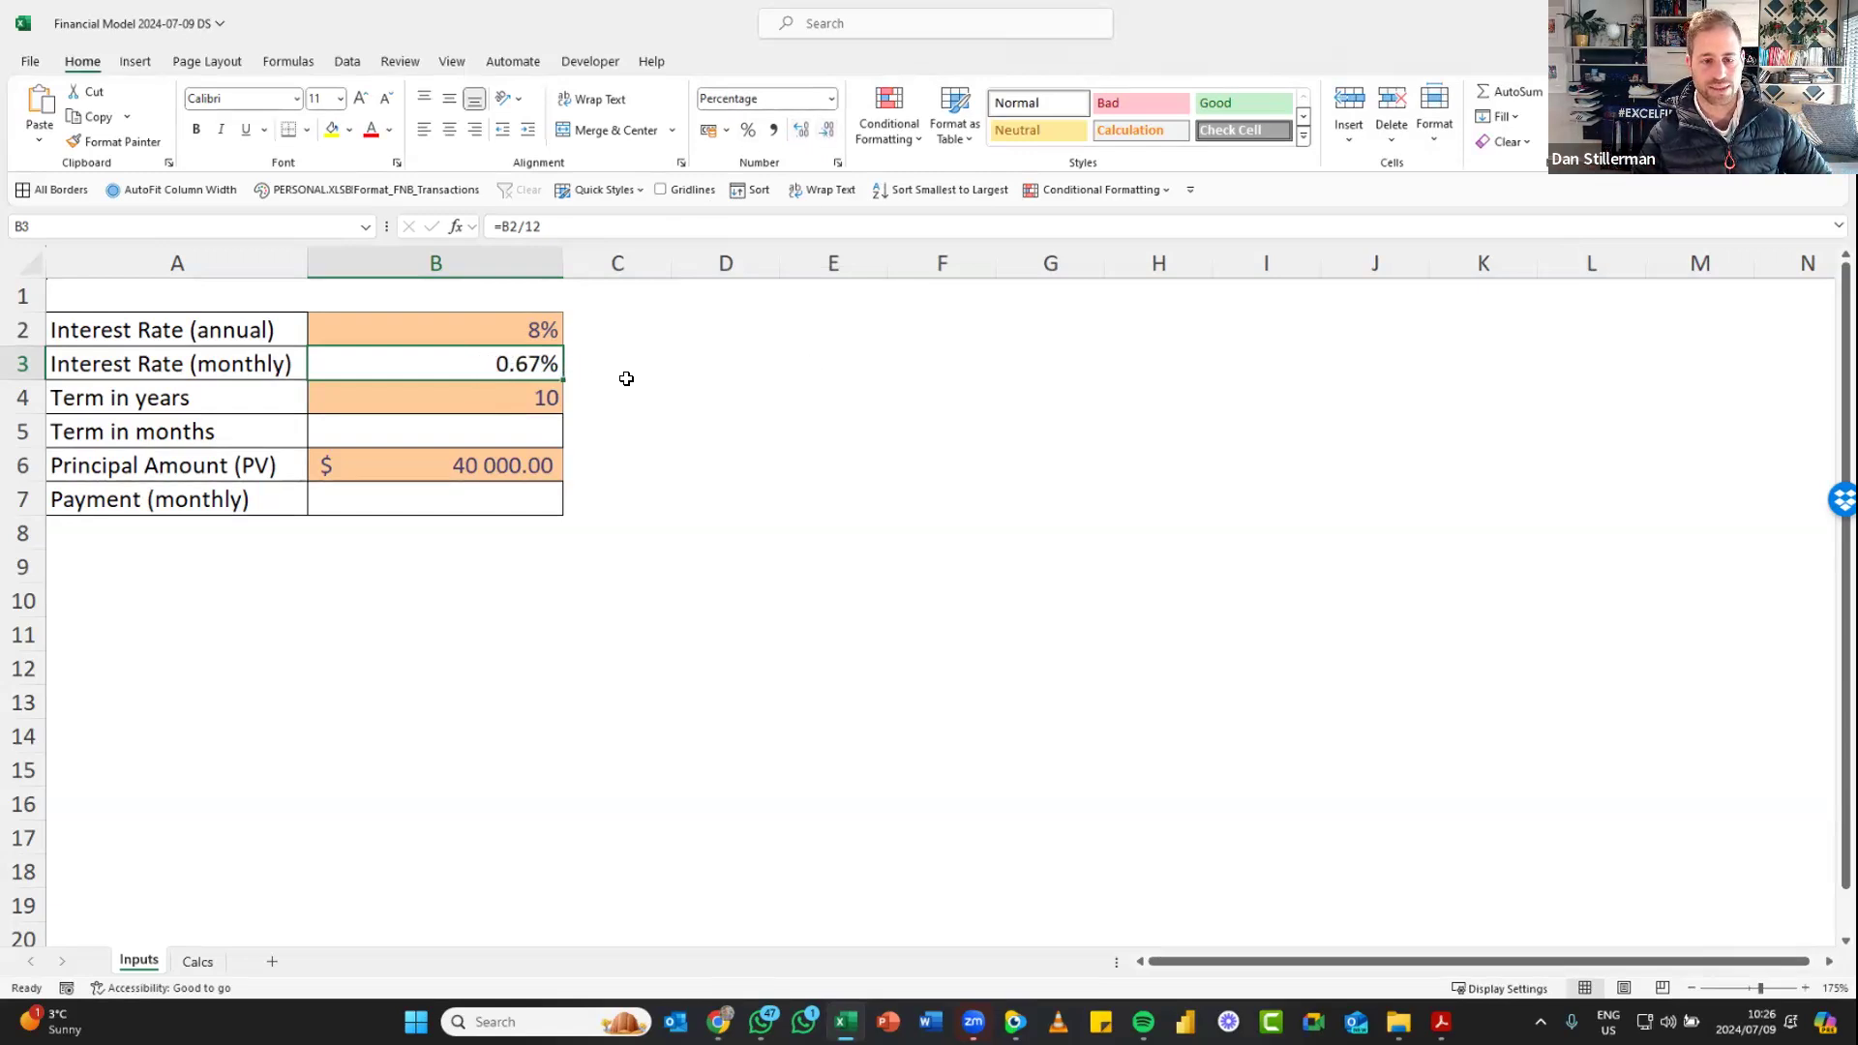
Switch to the keyboard shortcuts PDF, review the Format Cells number-format shortcuts, and return to the Excel workbook
key("alt+Tab")
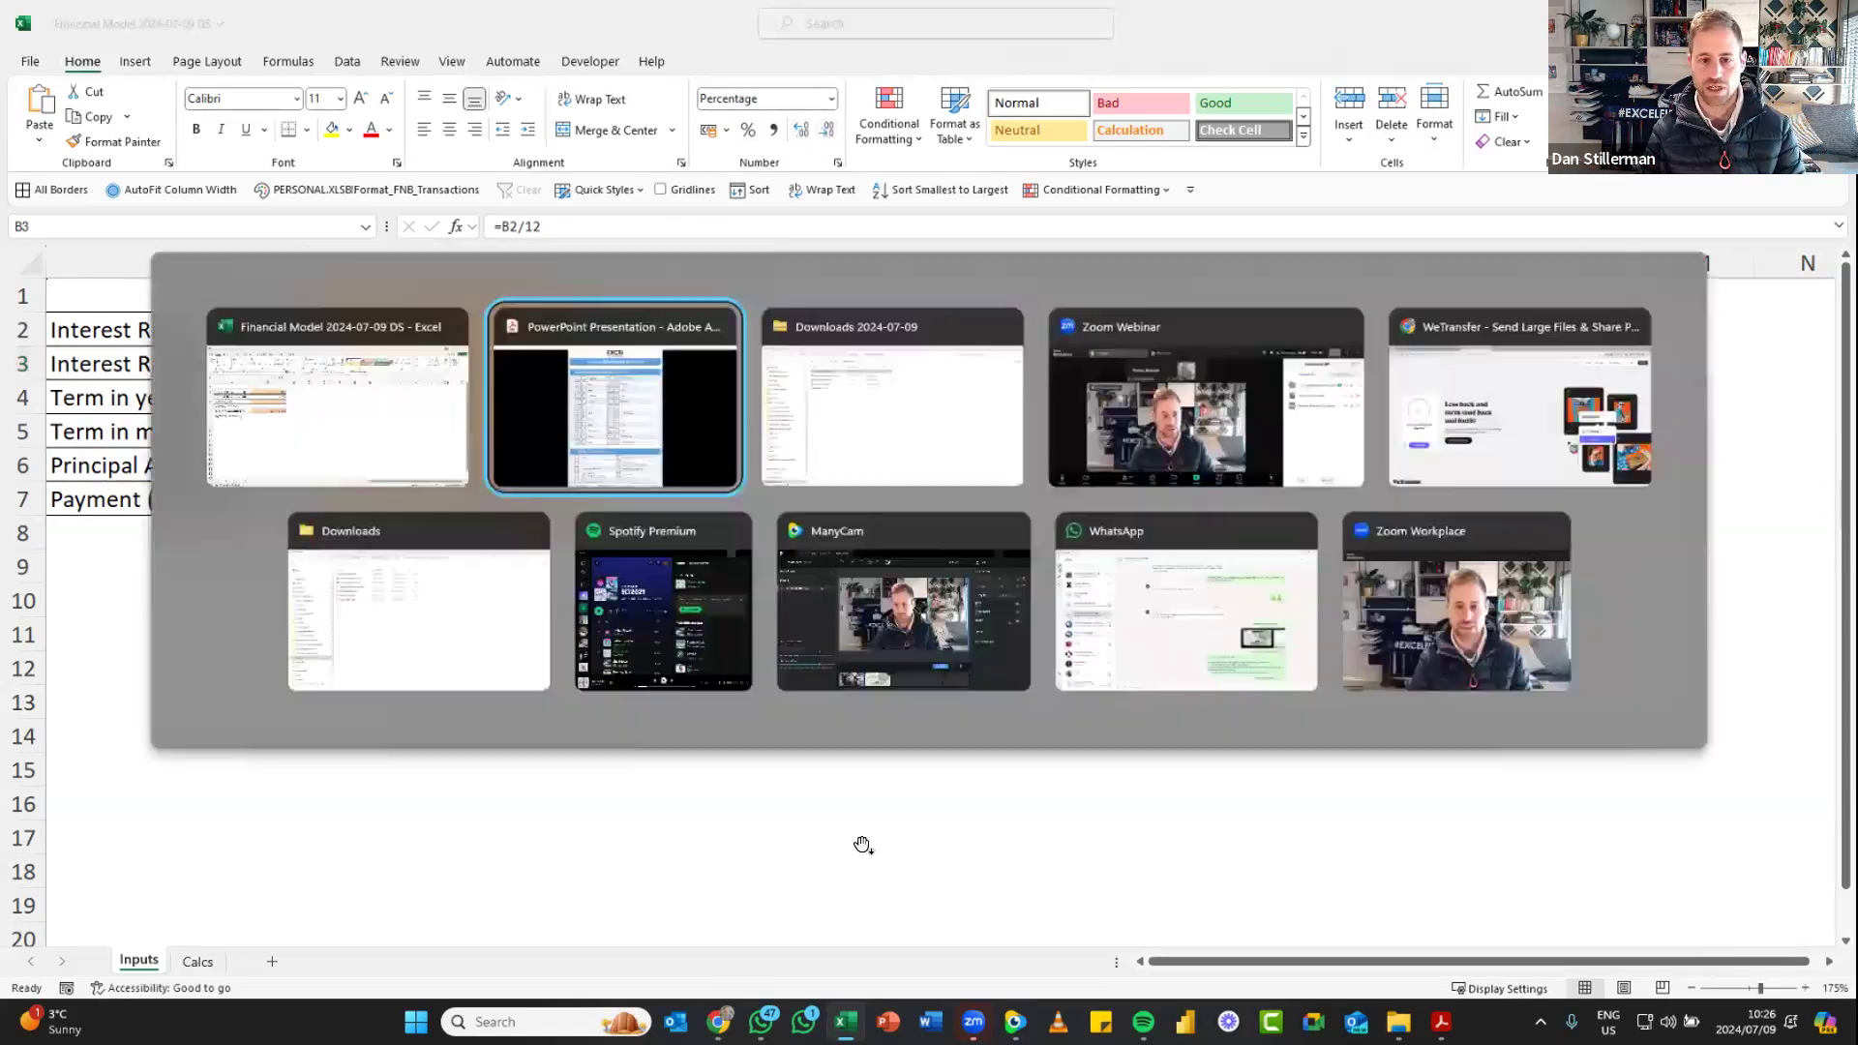
scroll(862, 845, "up", 1)
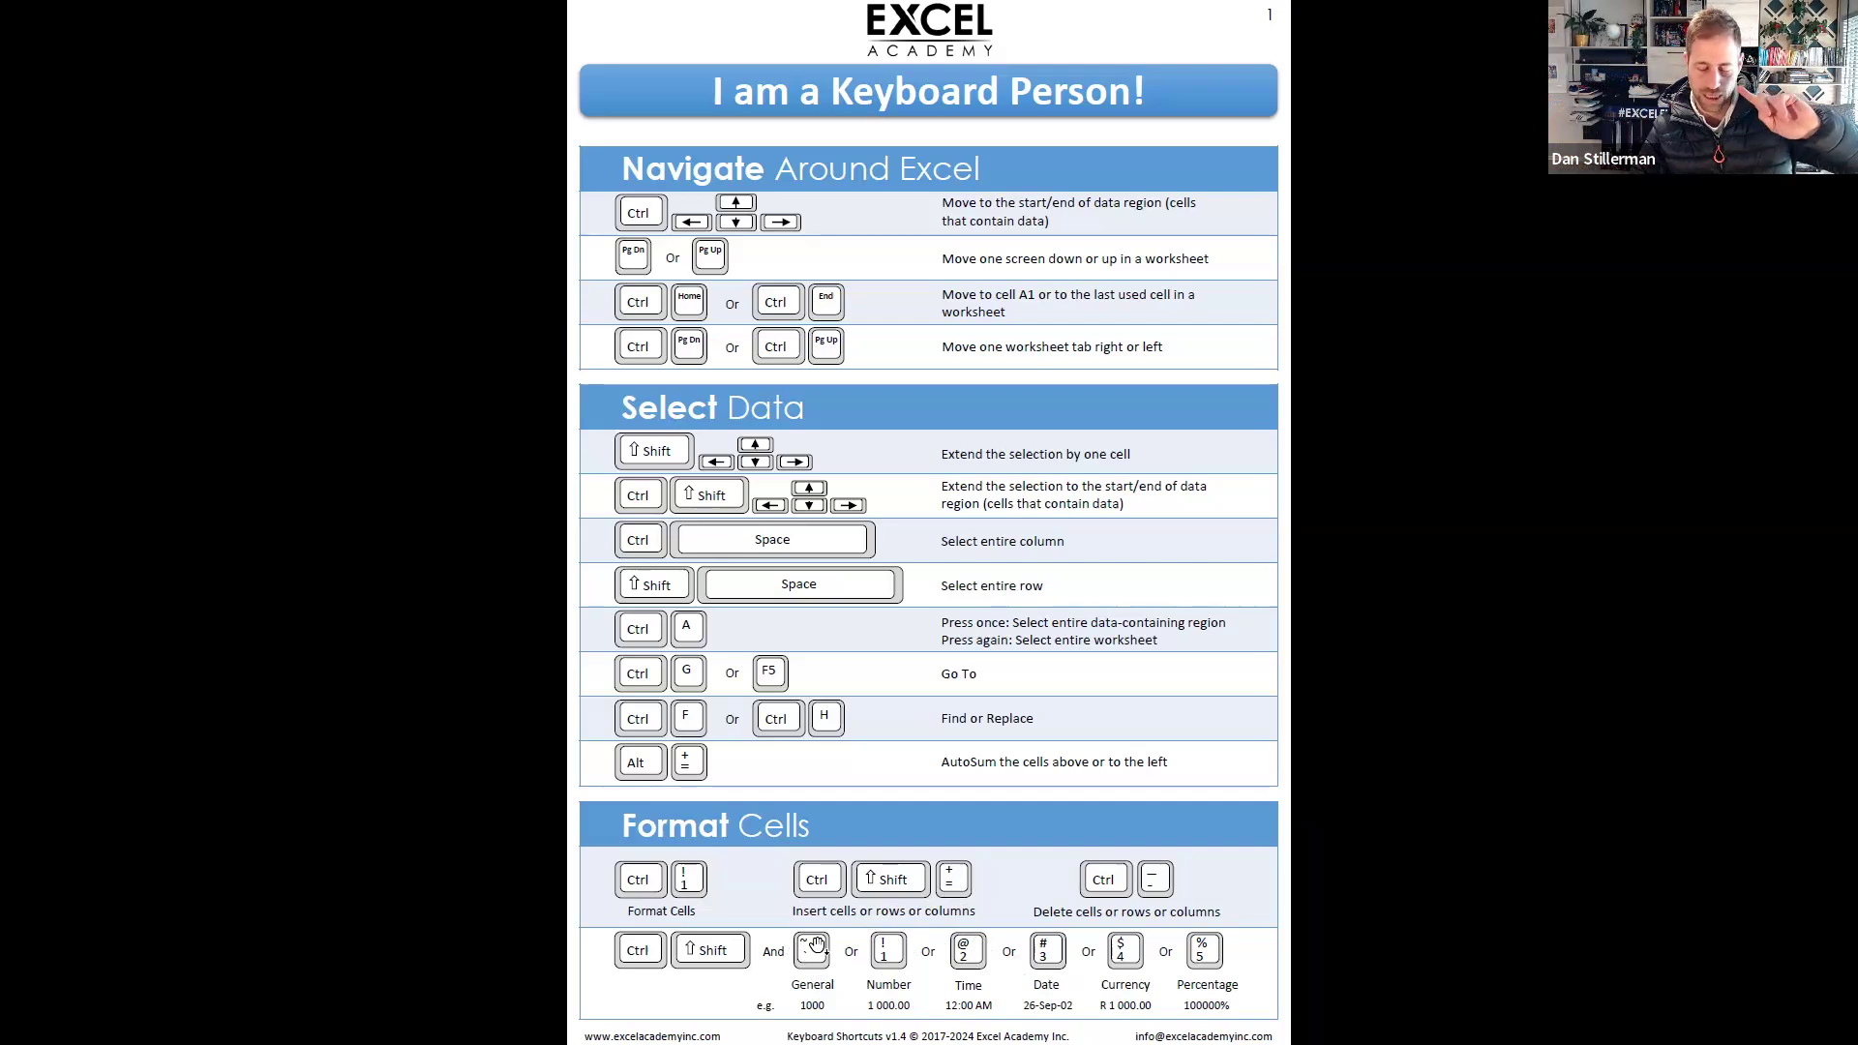
key("alt+Tab")
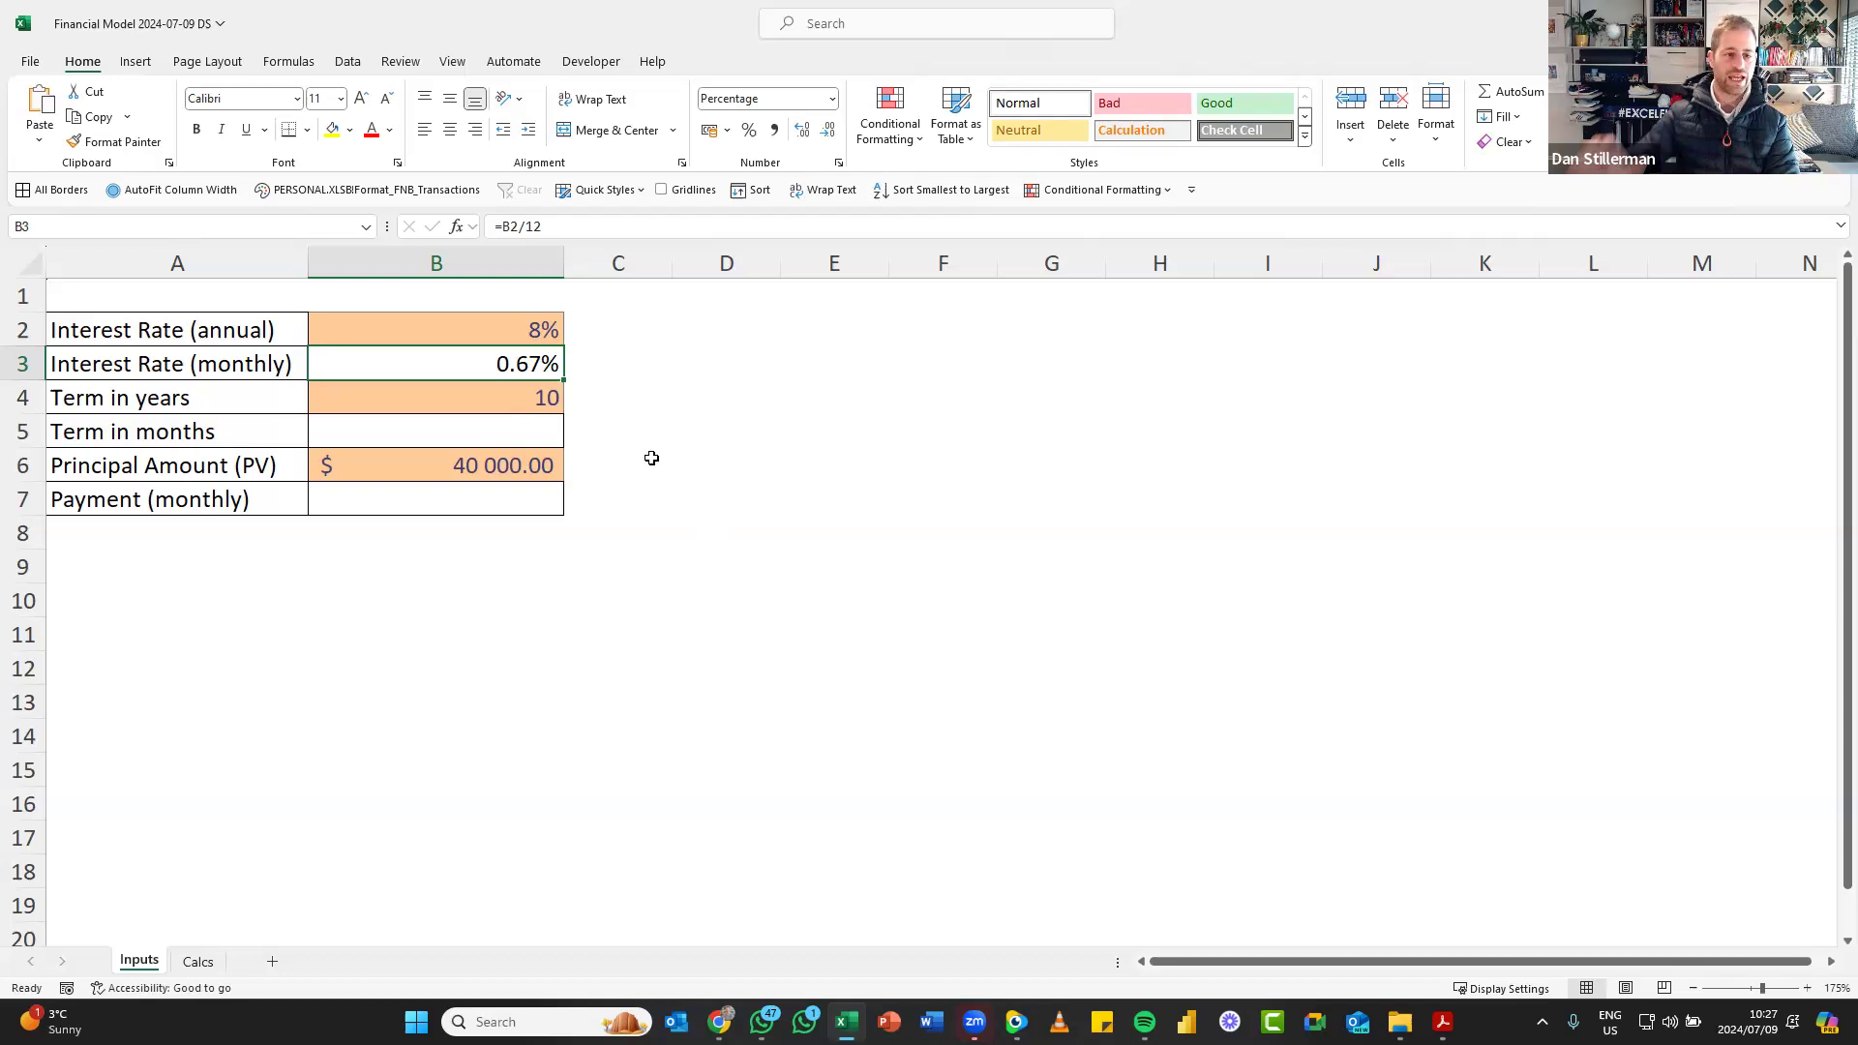
Calculate the term in months in B5 with the formula =B4*12
key("Down")
key("Down")
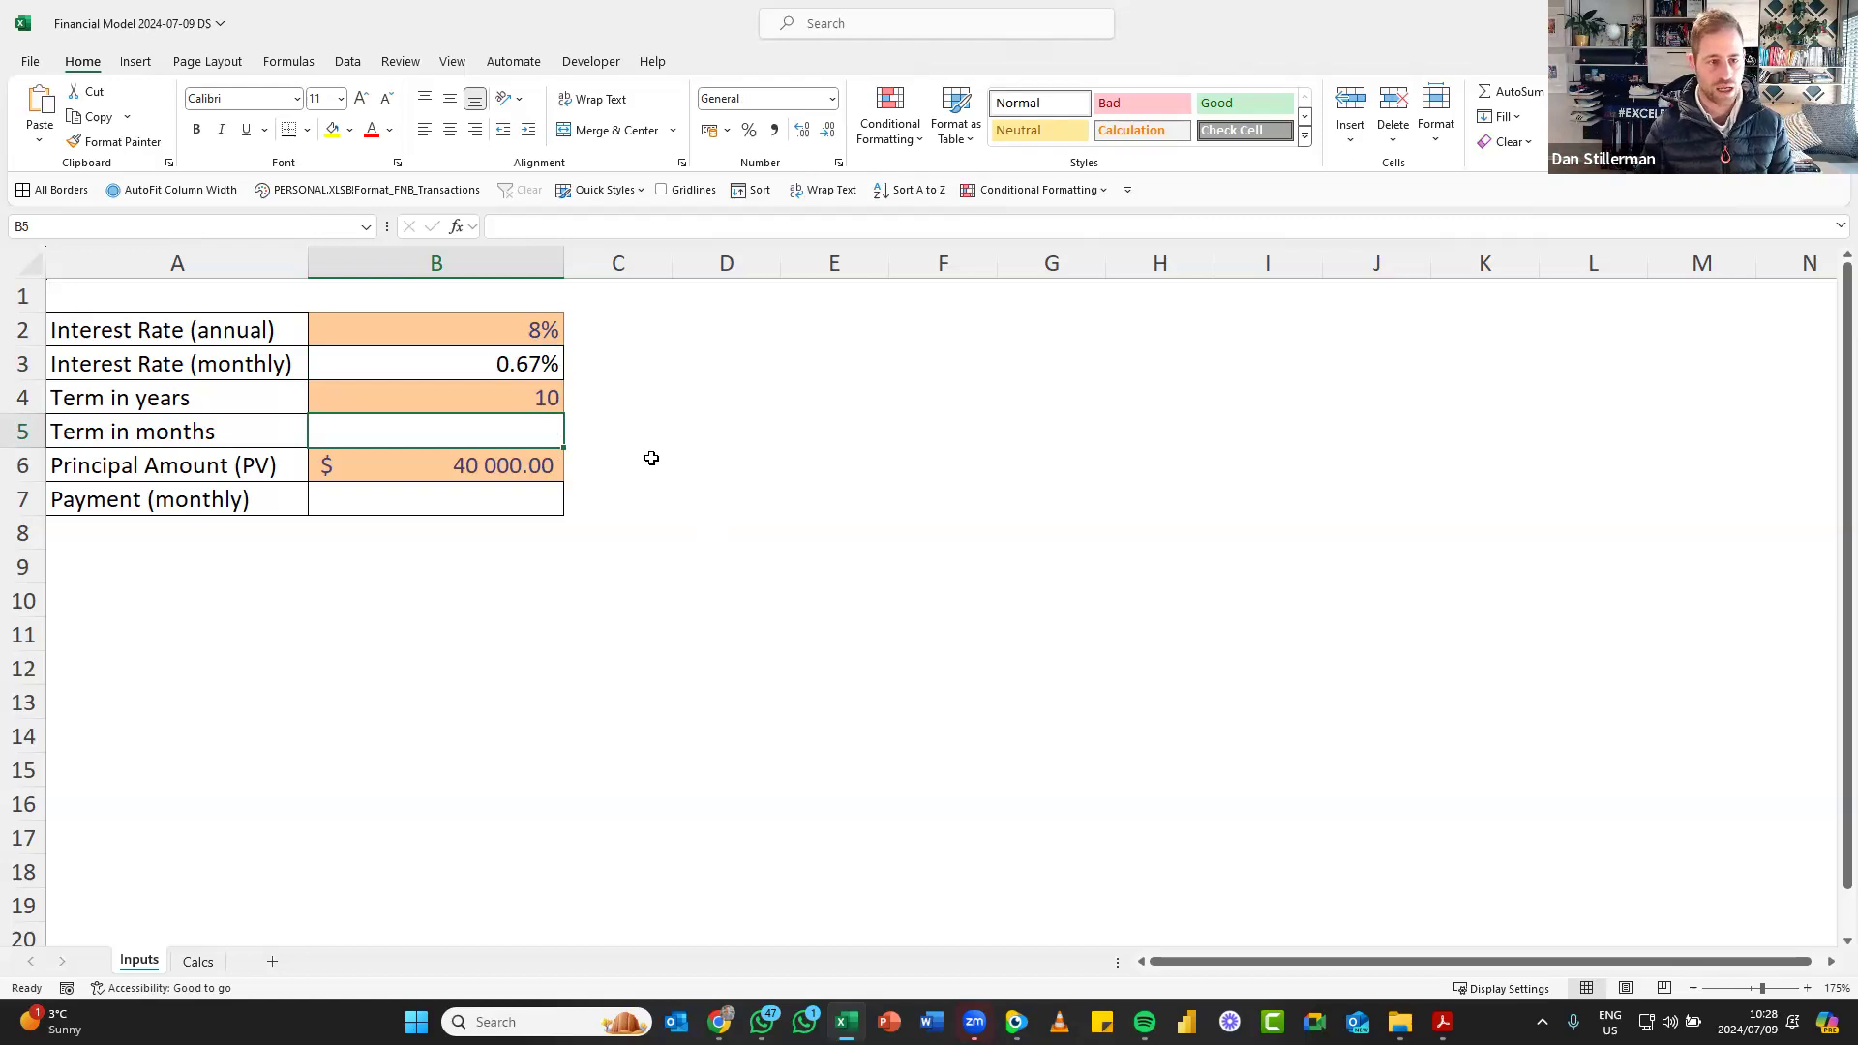
type("=")
key("Up")
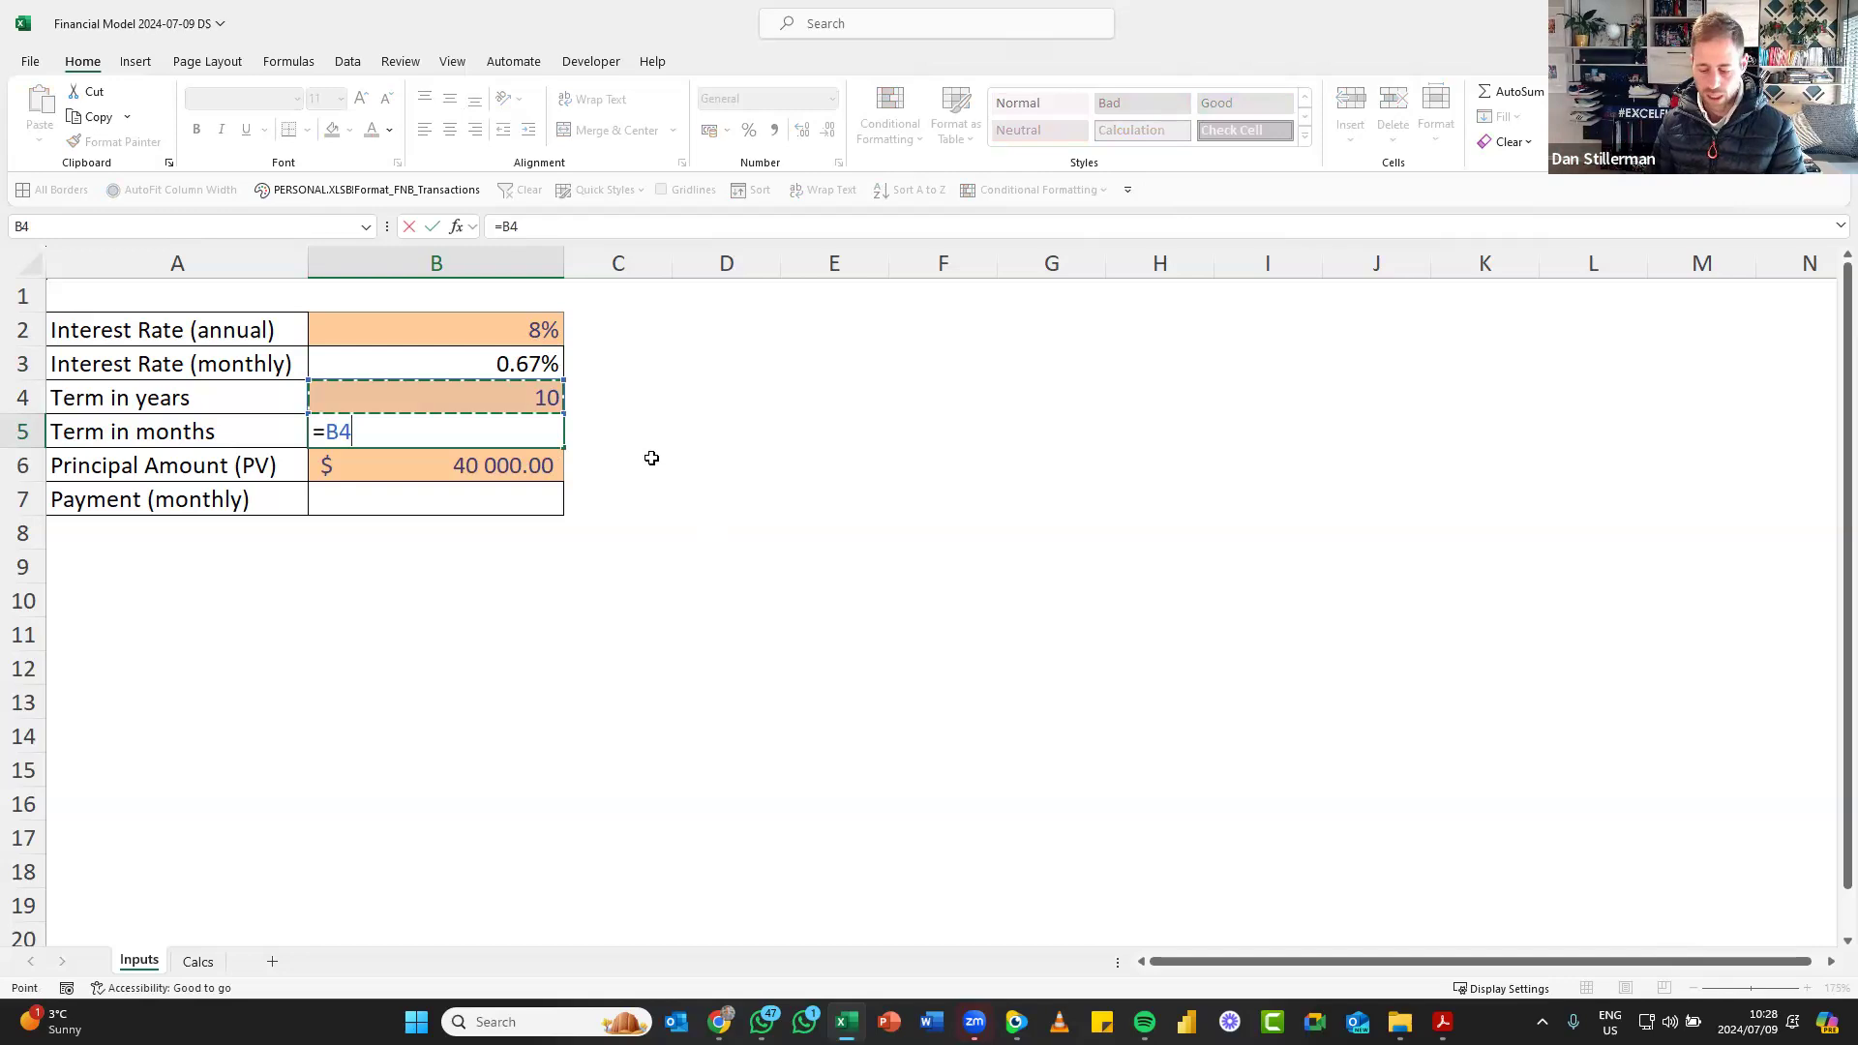
key("Escape")
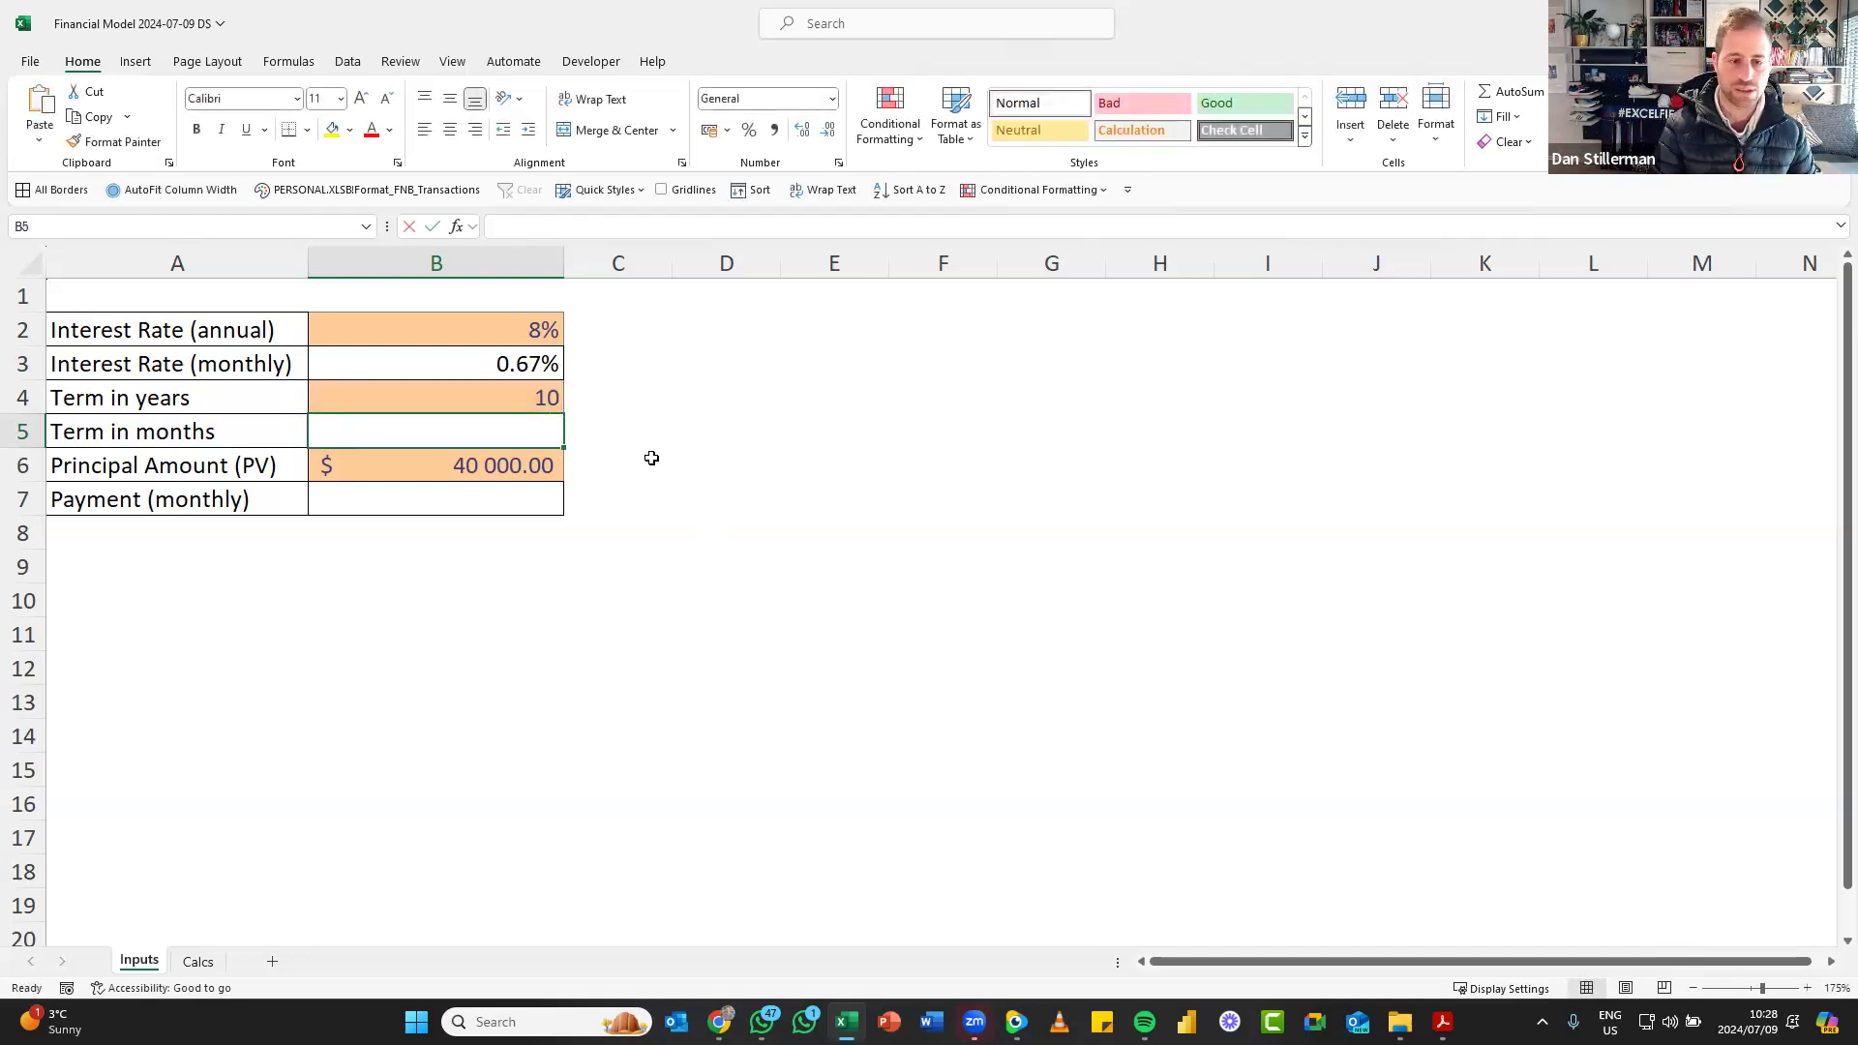
type("=")
key("Up")
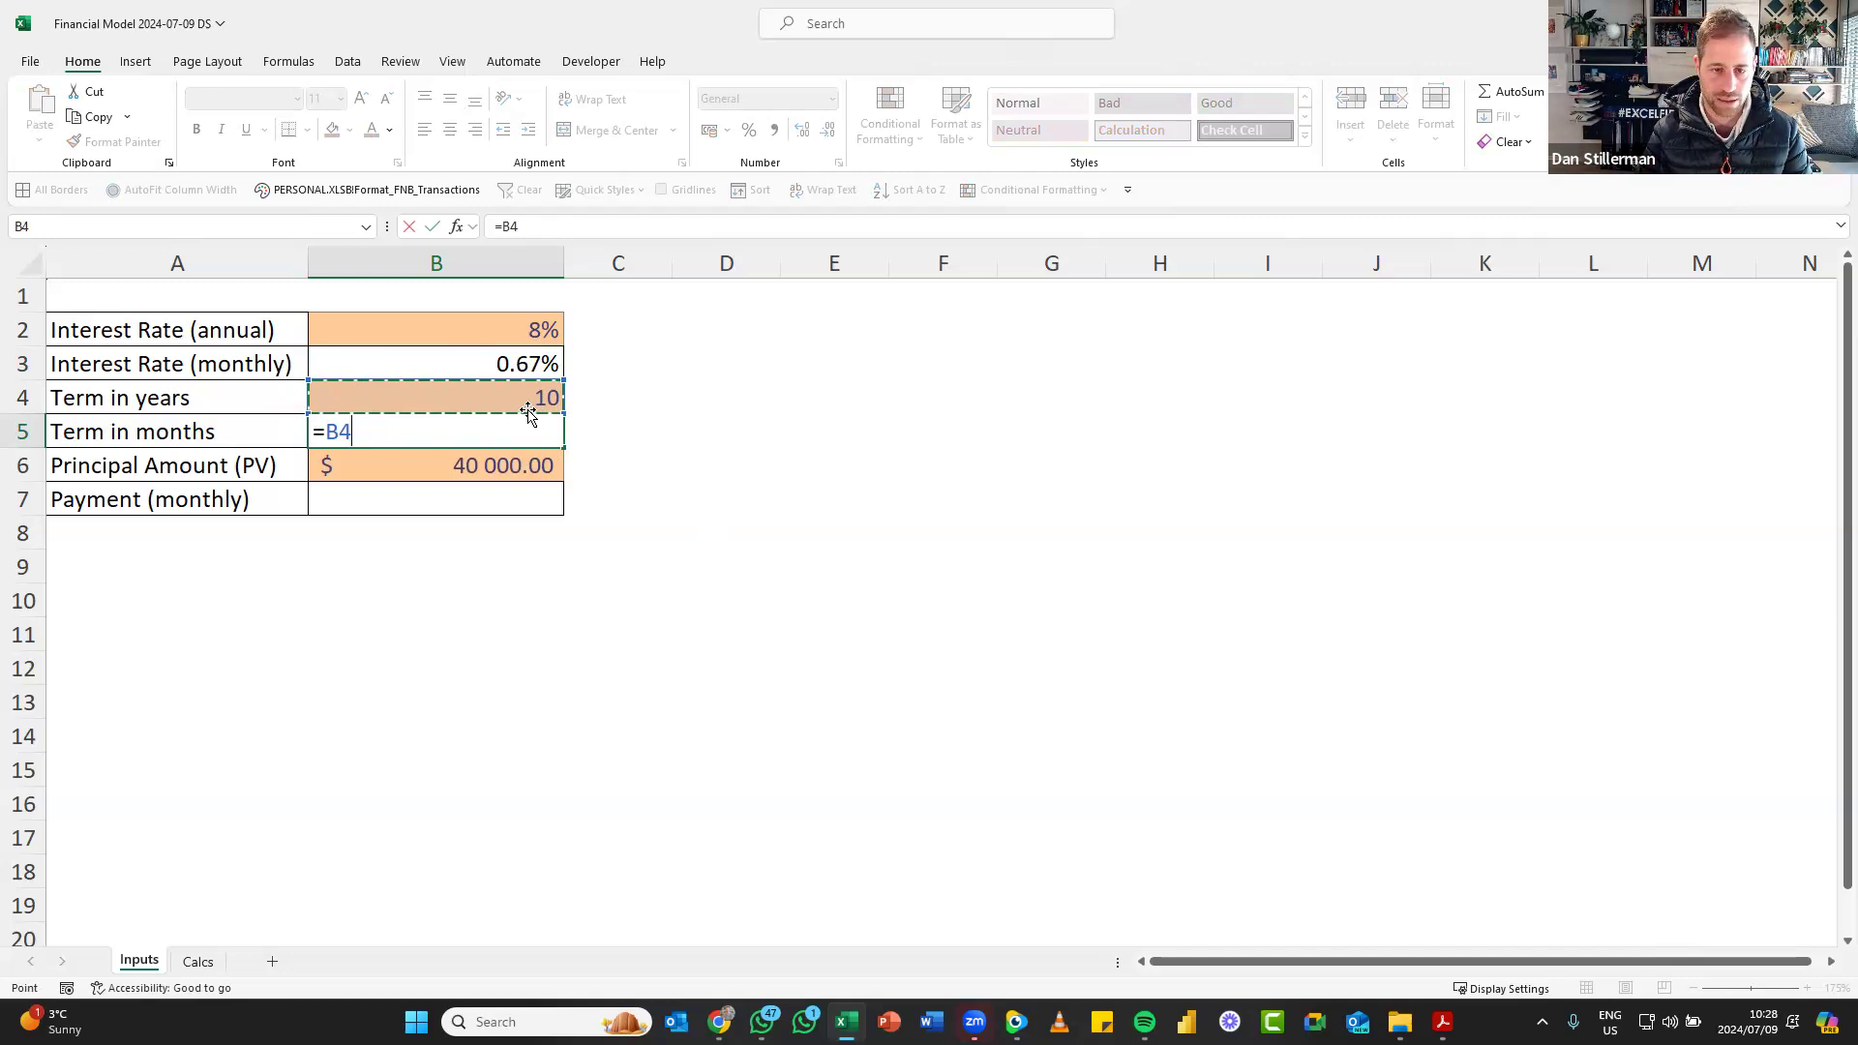
type("*")
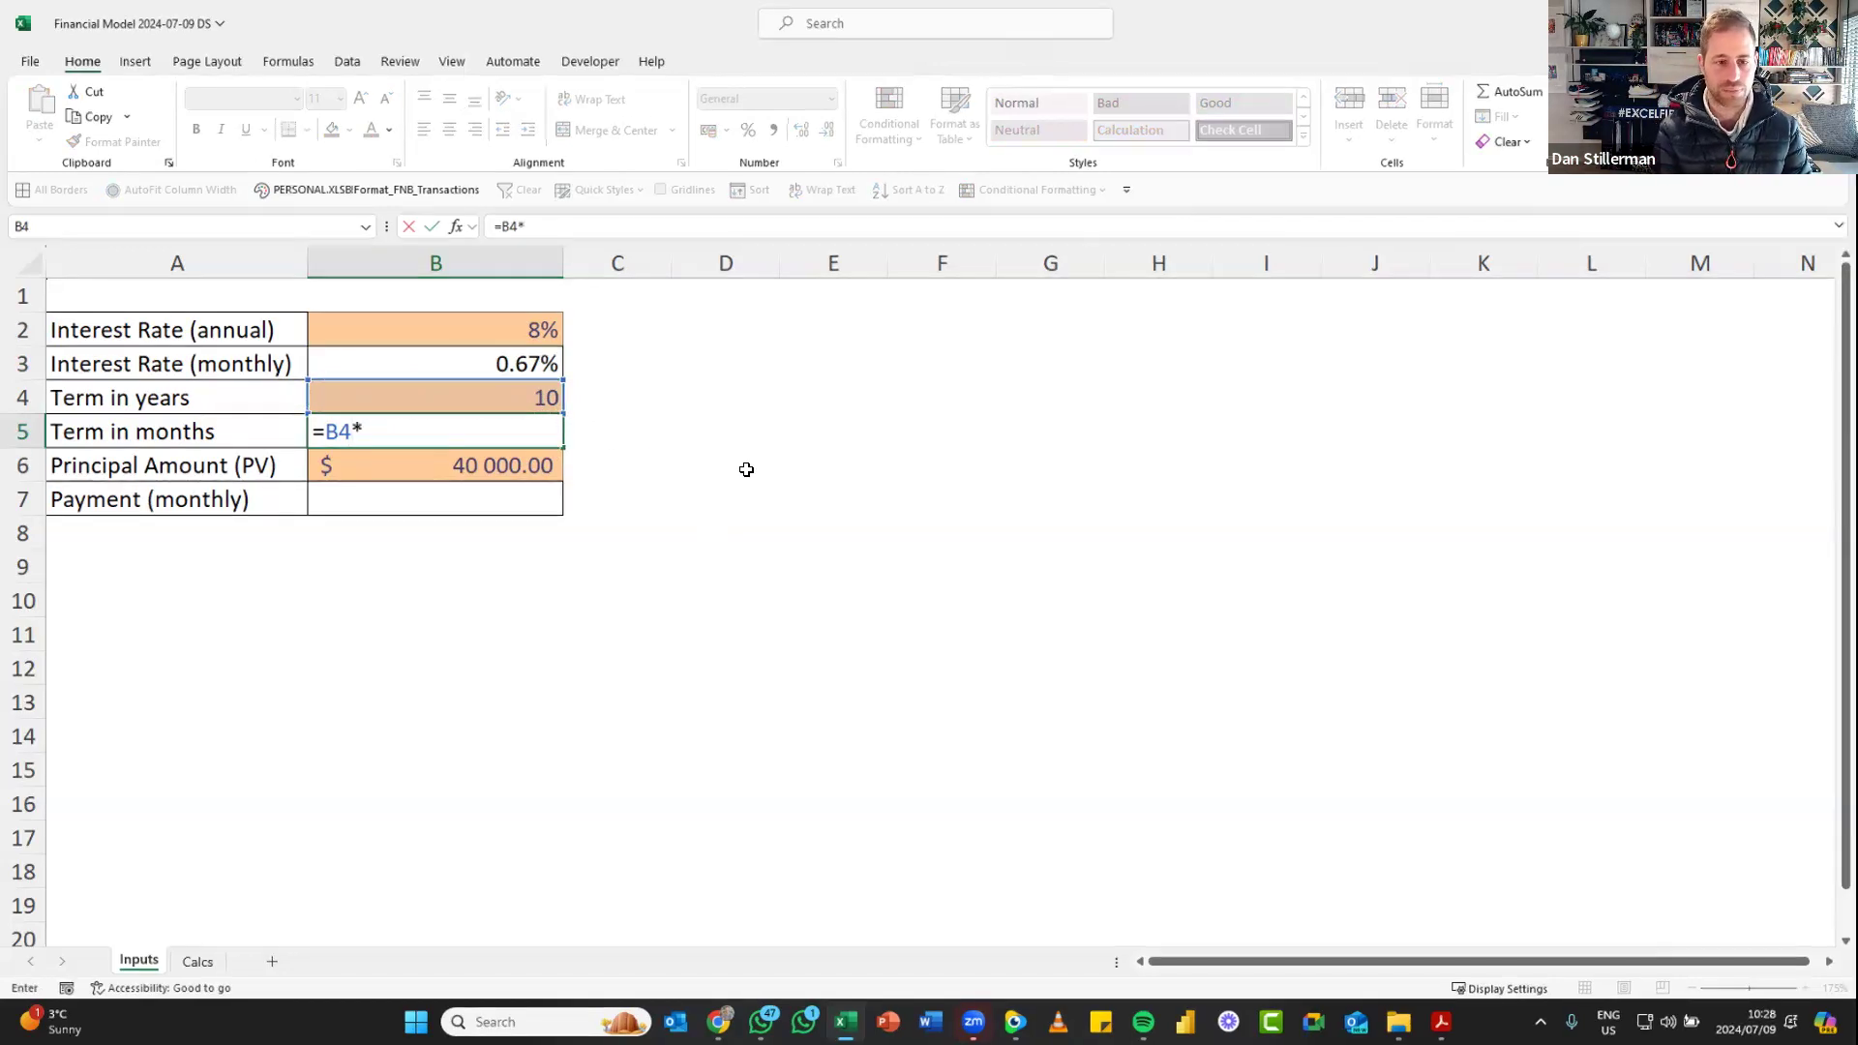
type("12")
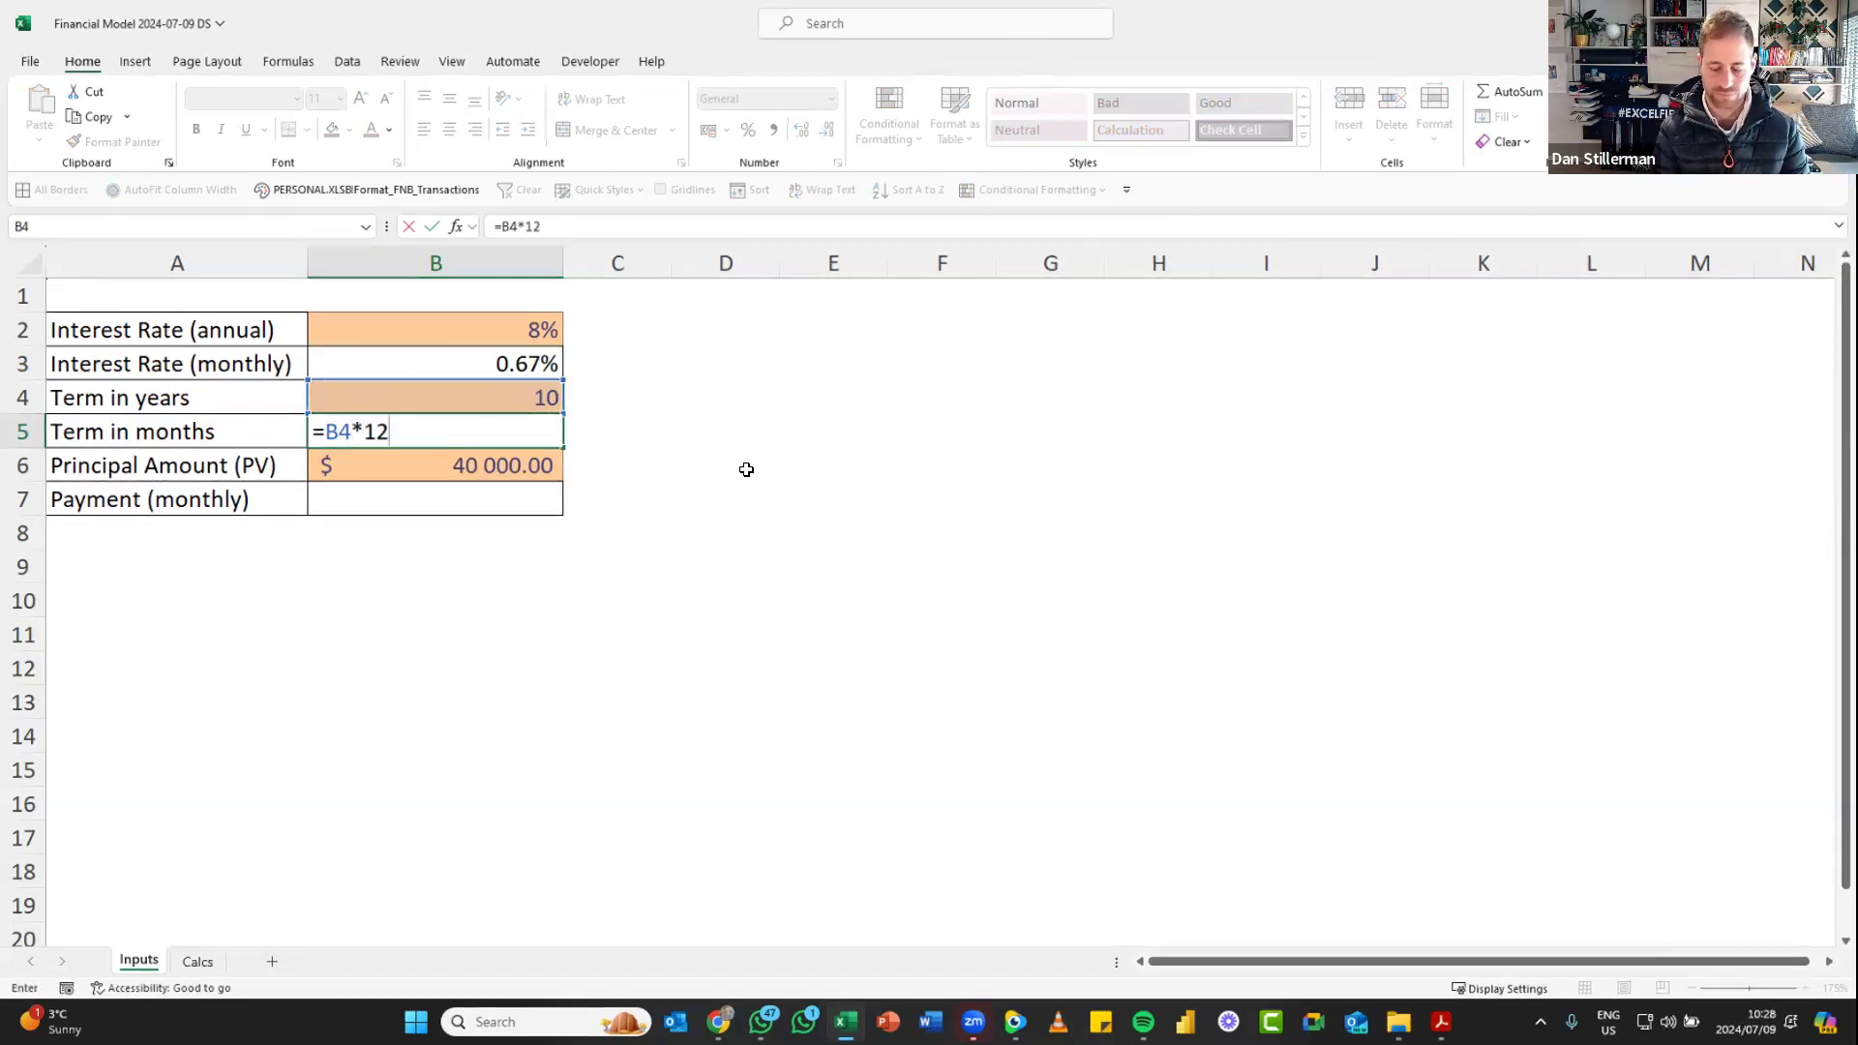
key("Return")
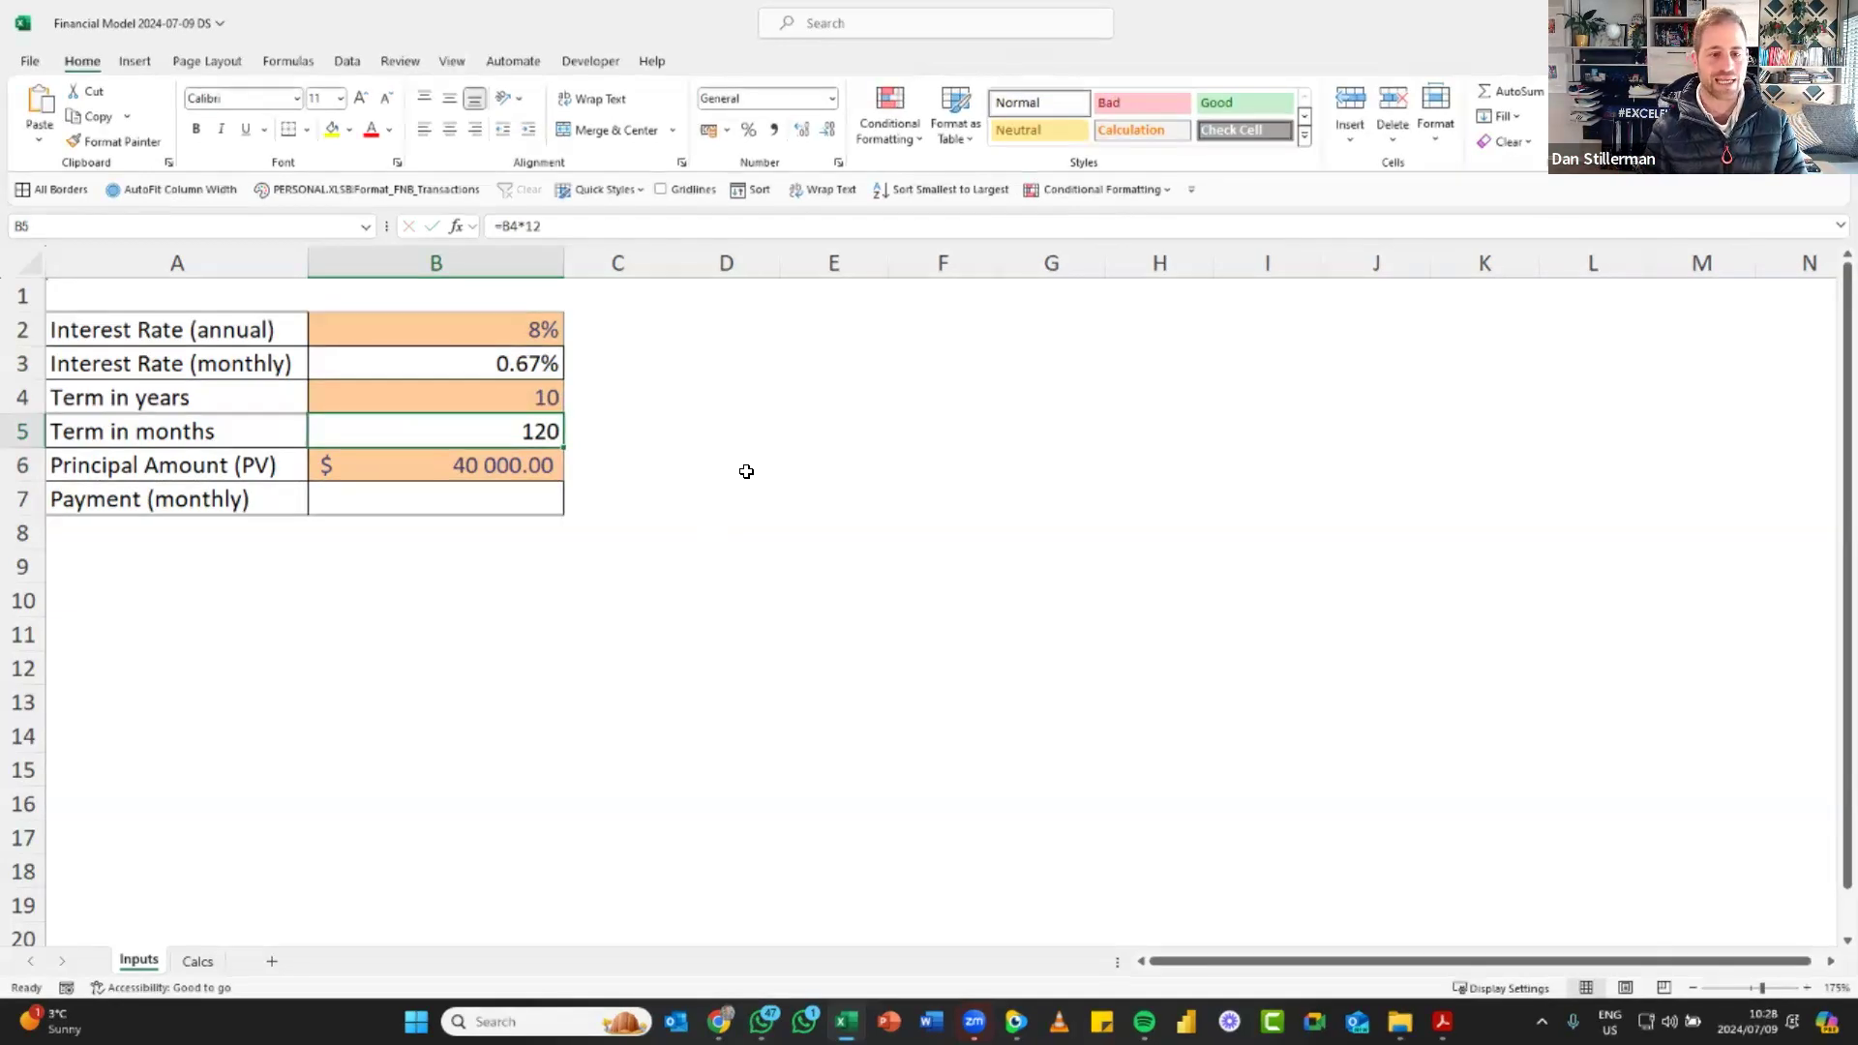
key("Down")
key("Down")
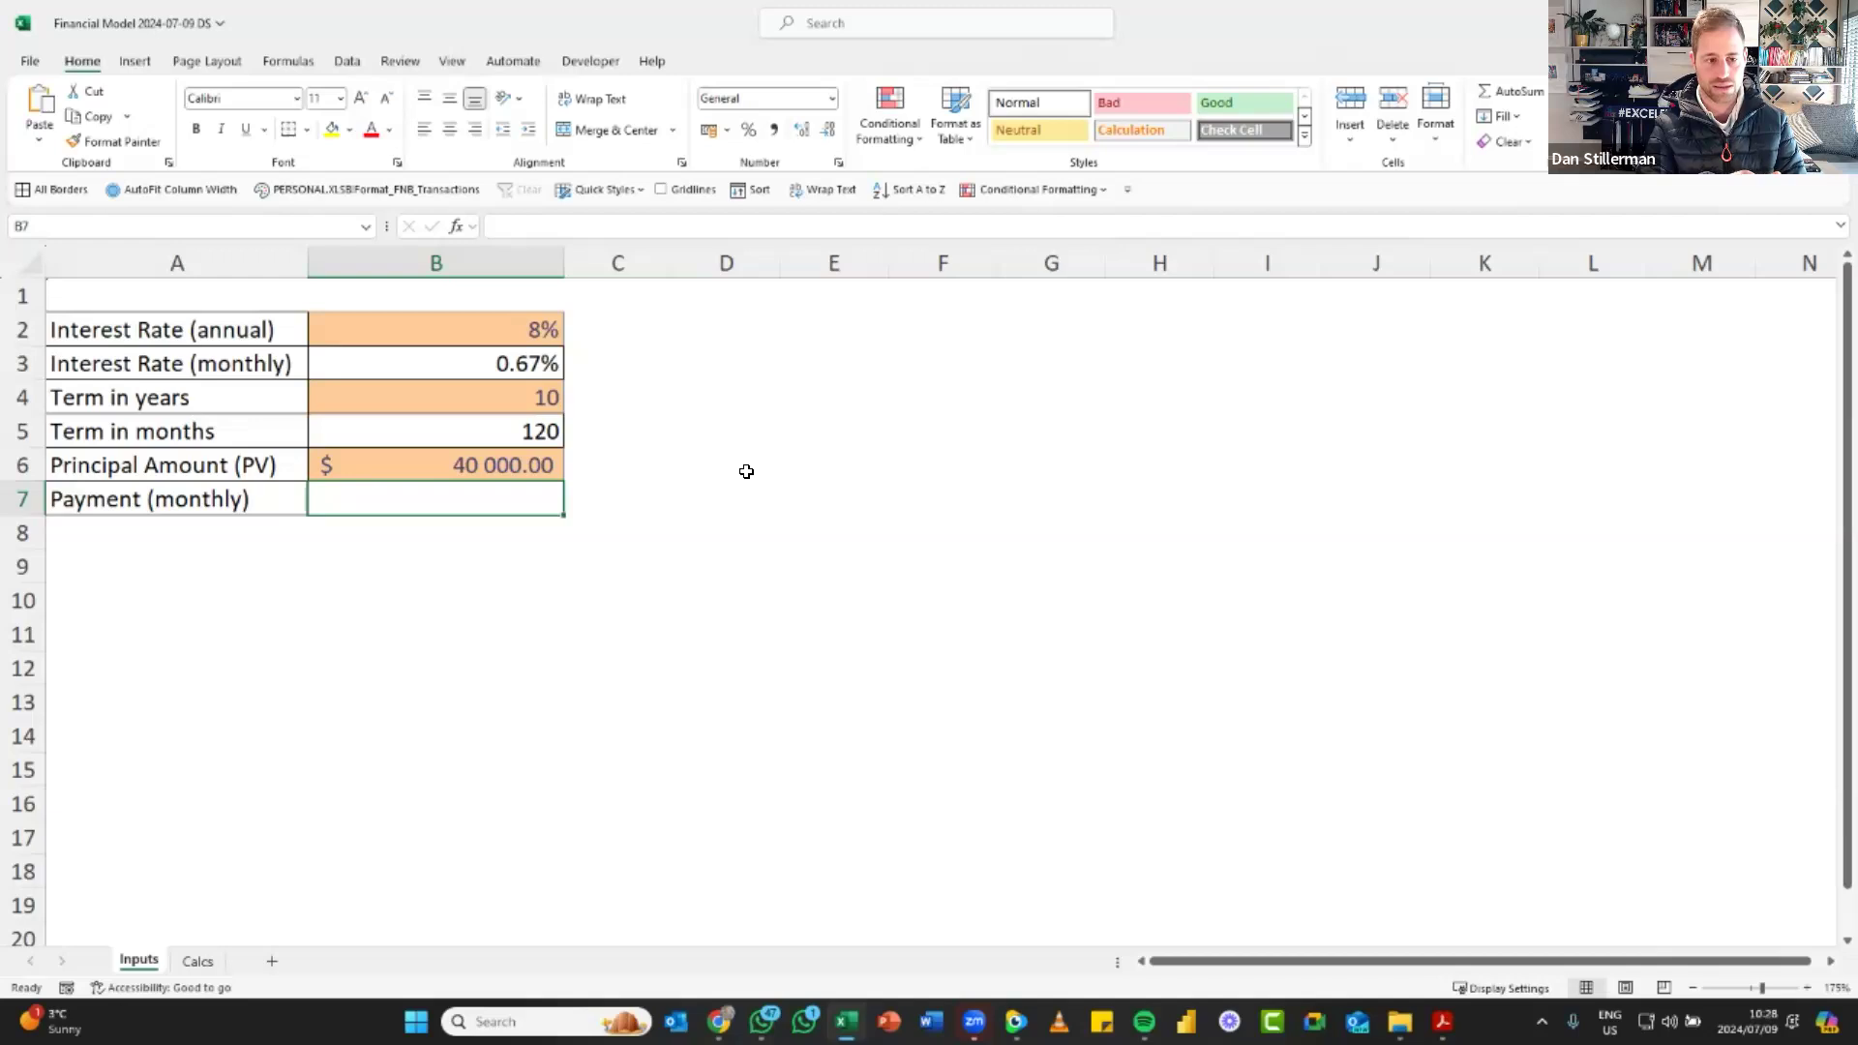
key("Up")
key("Up")
key("Up")
key("Up")
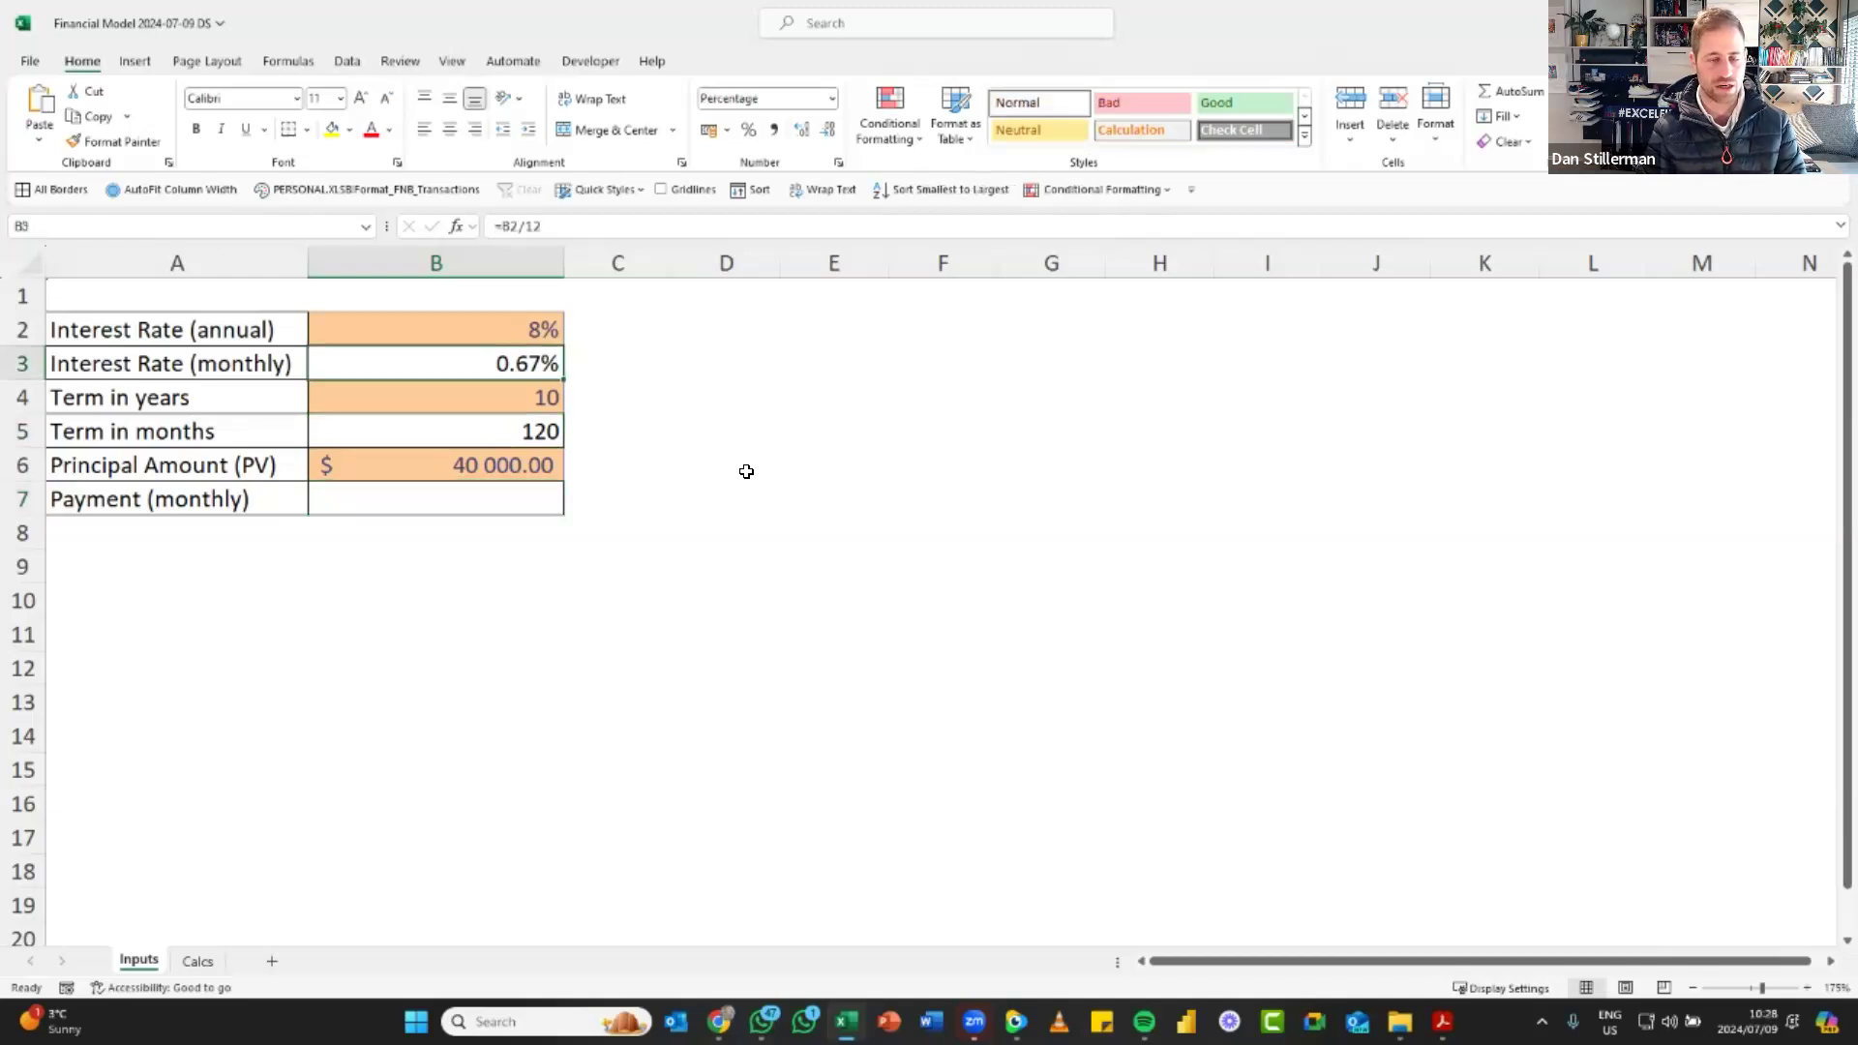
Select the monthly payment cell B7 and look up the PMT function and its description among the financial functions
key("Down")
key("Down")
key("Down")
key("Down")
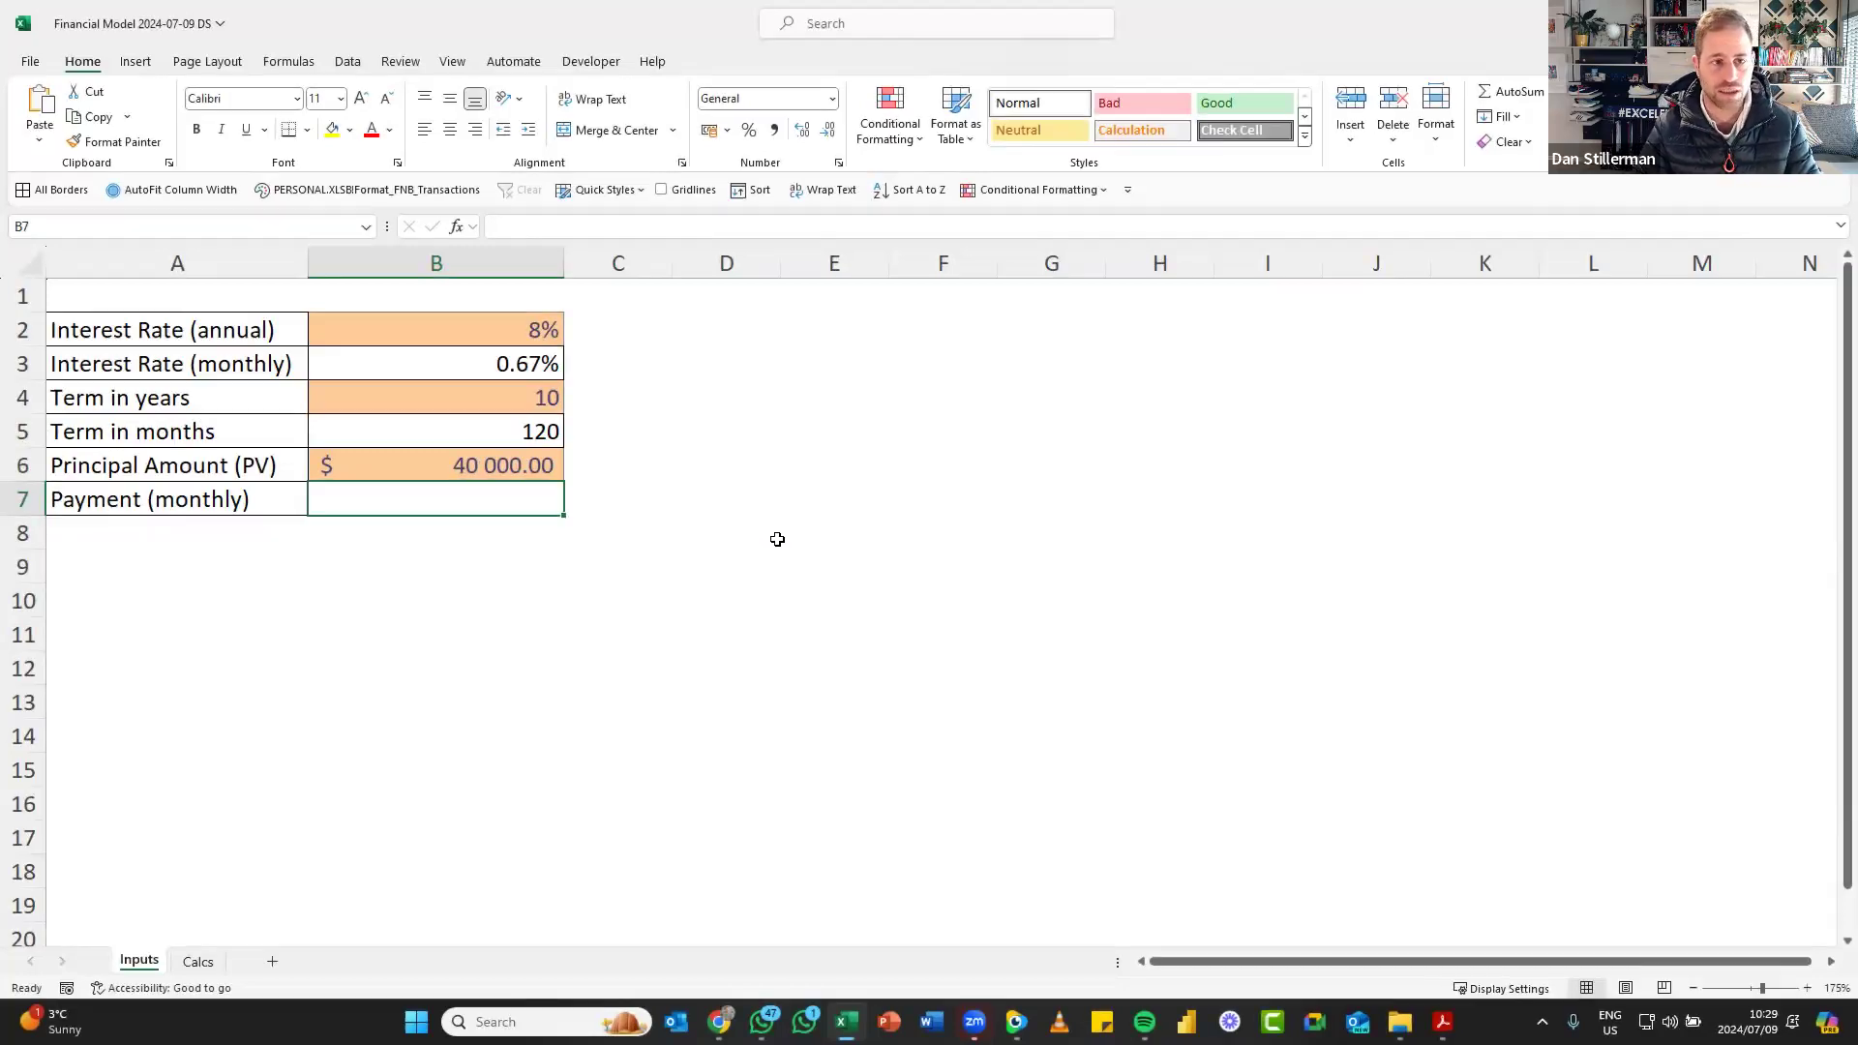
left_click(278, 60)
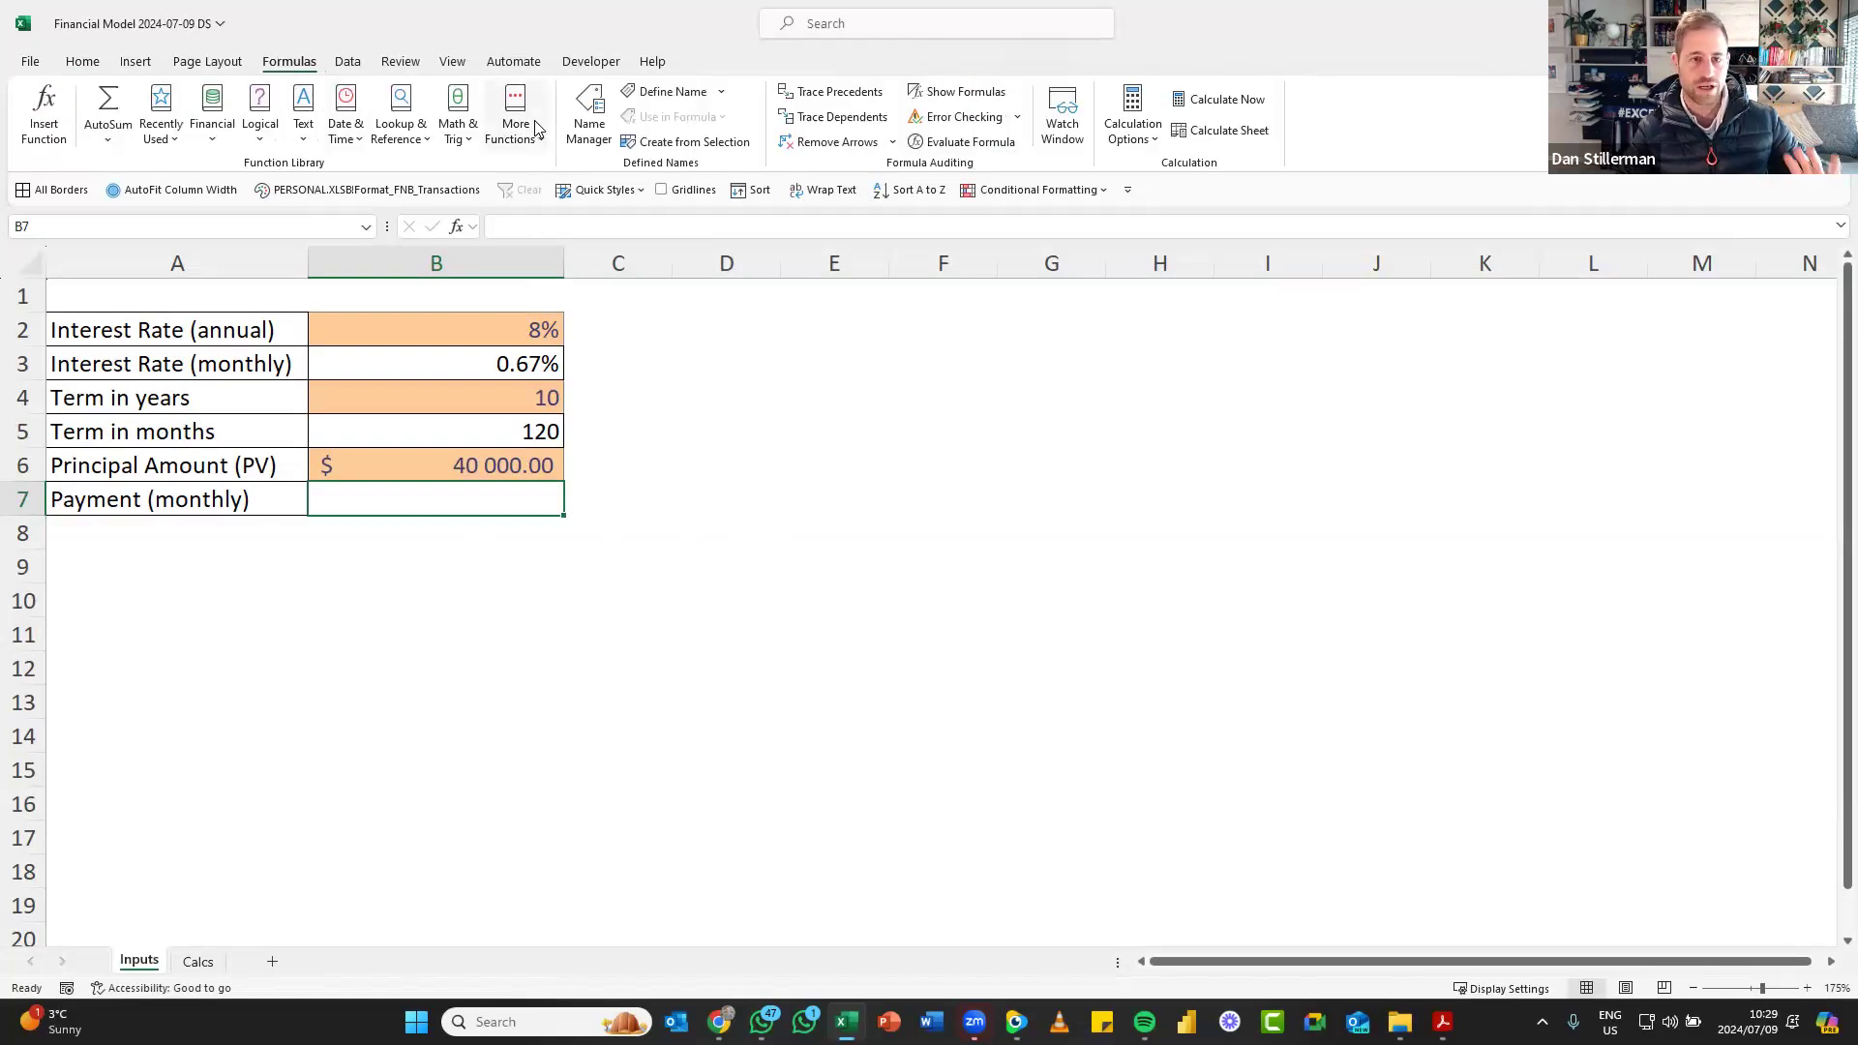
left_click(221, 128)
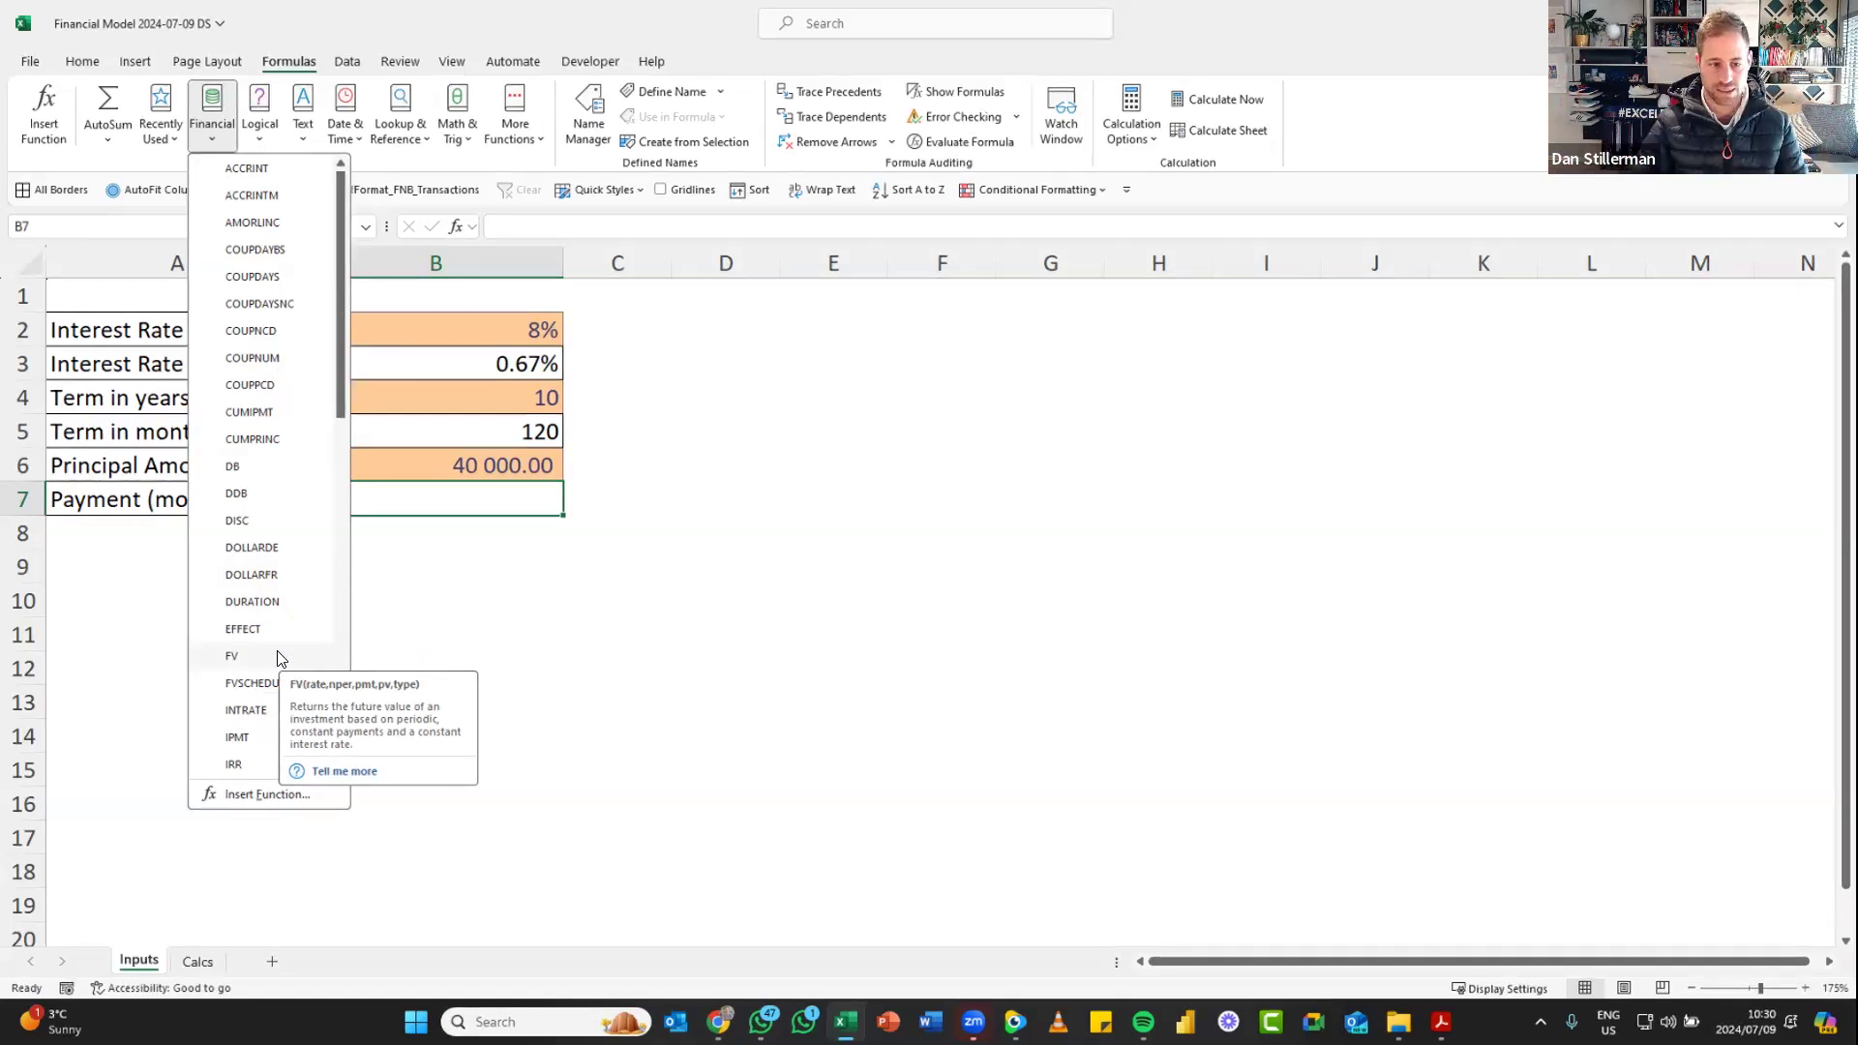
scroll(269, 670, "down", 4)
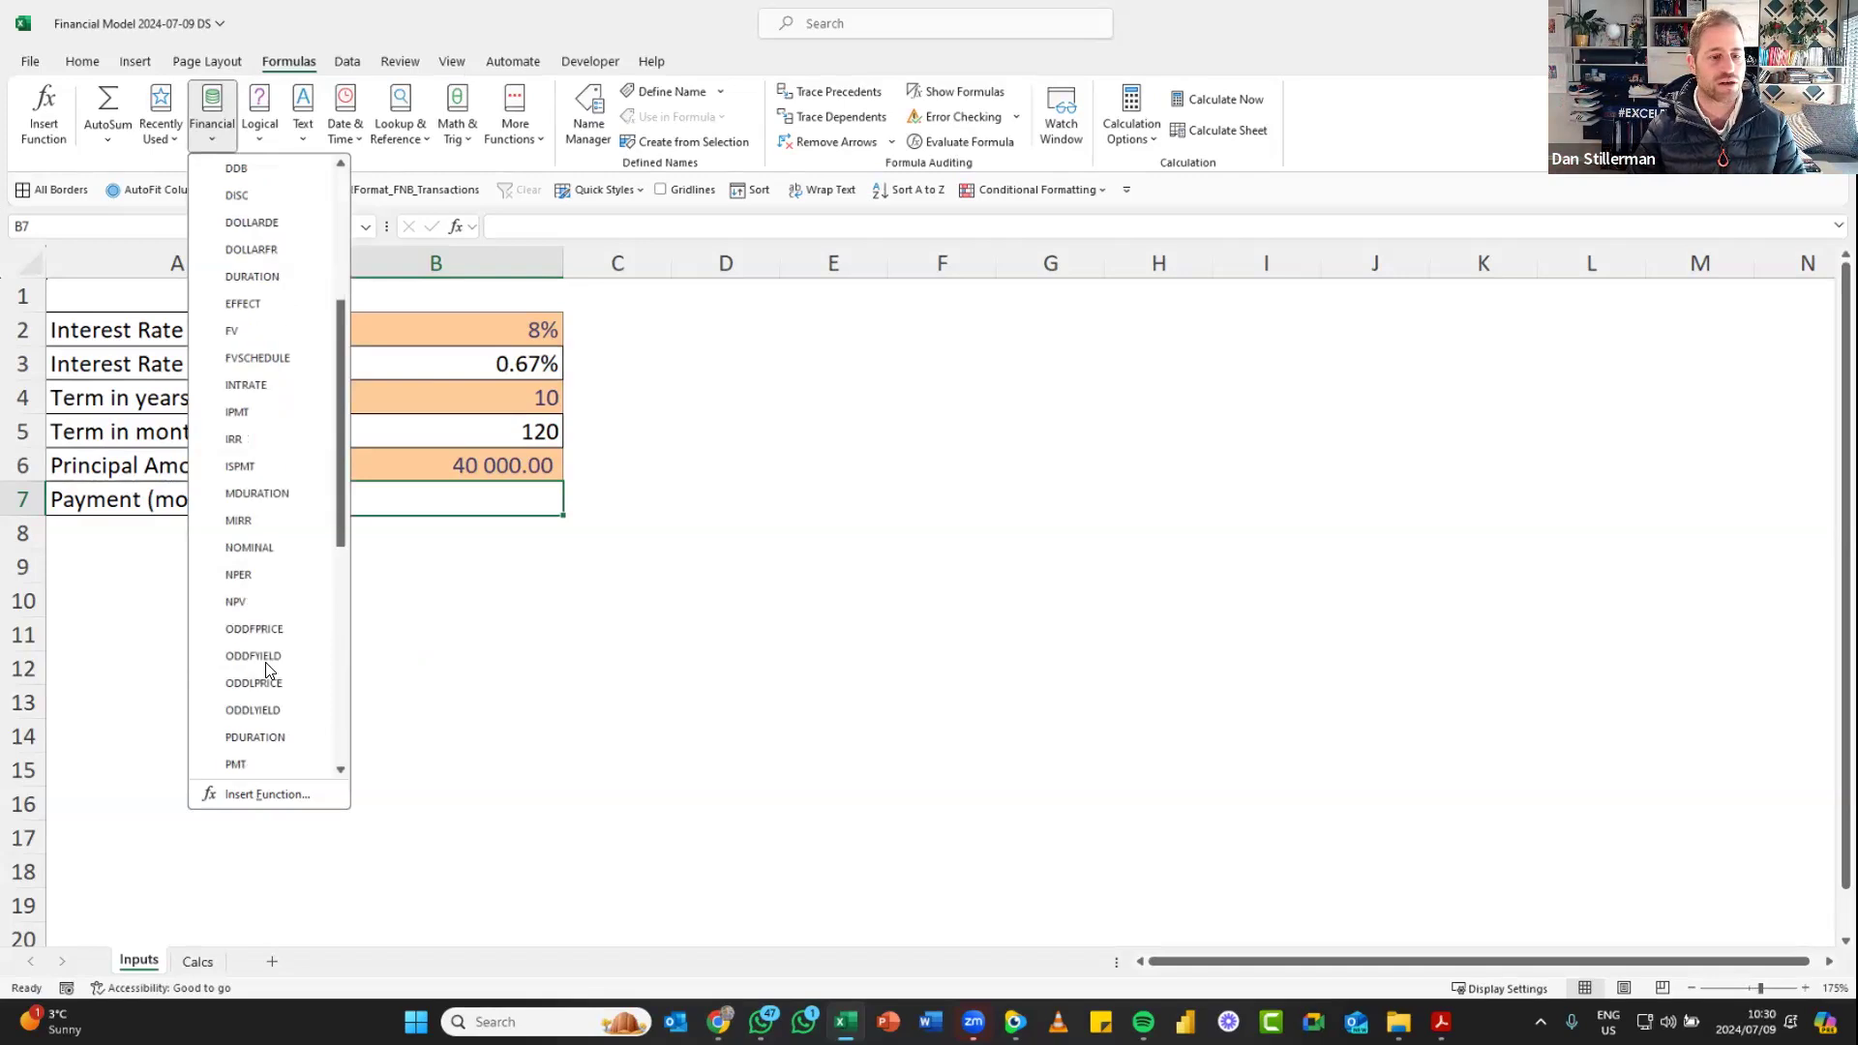
scroll(269, 670, "down", 4)
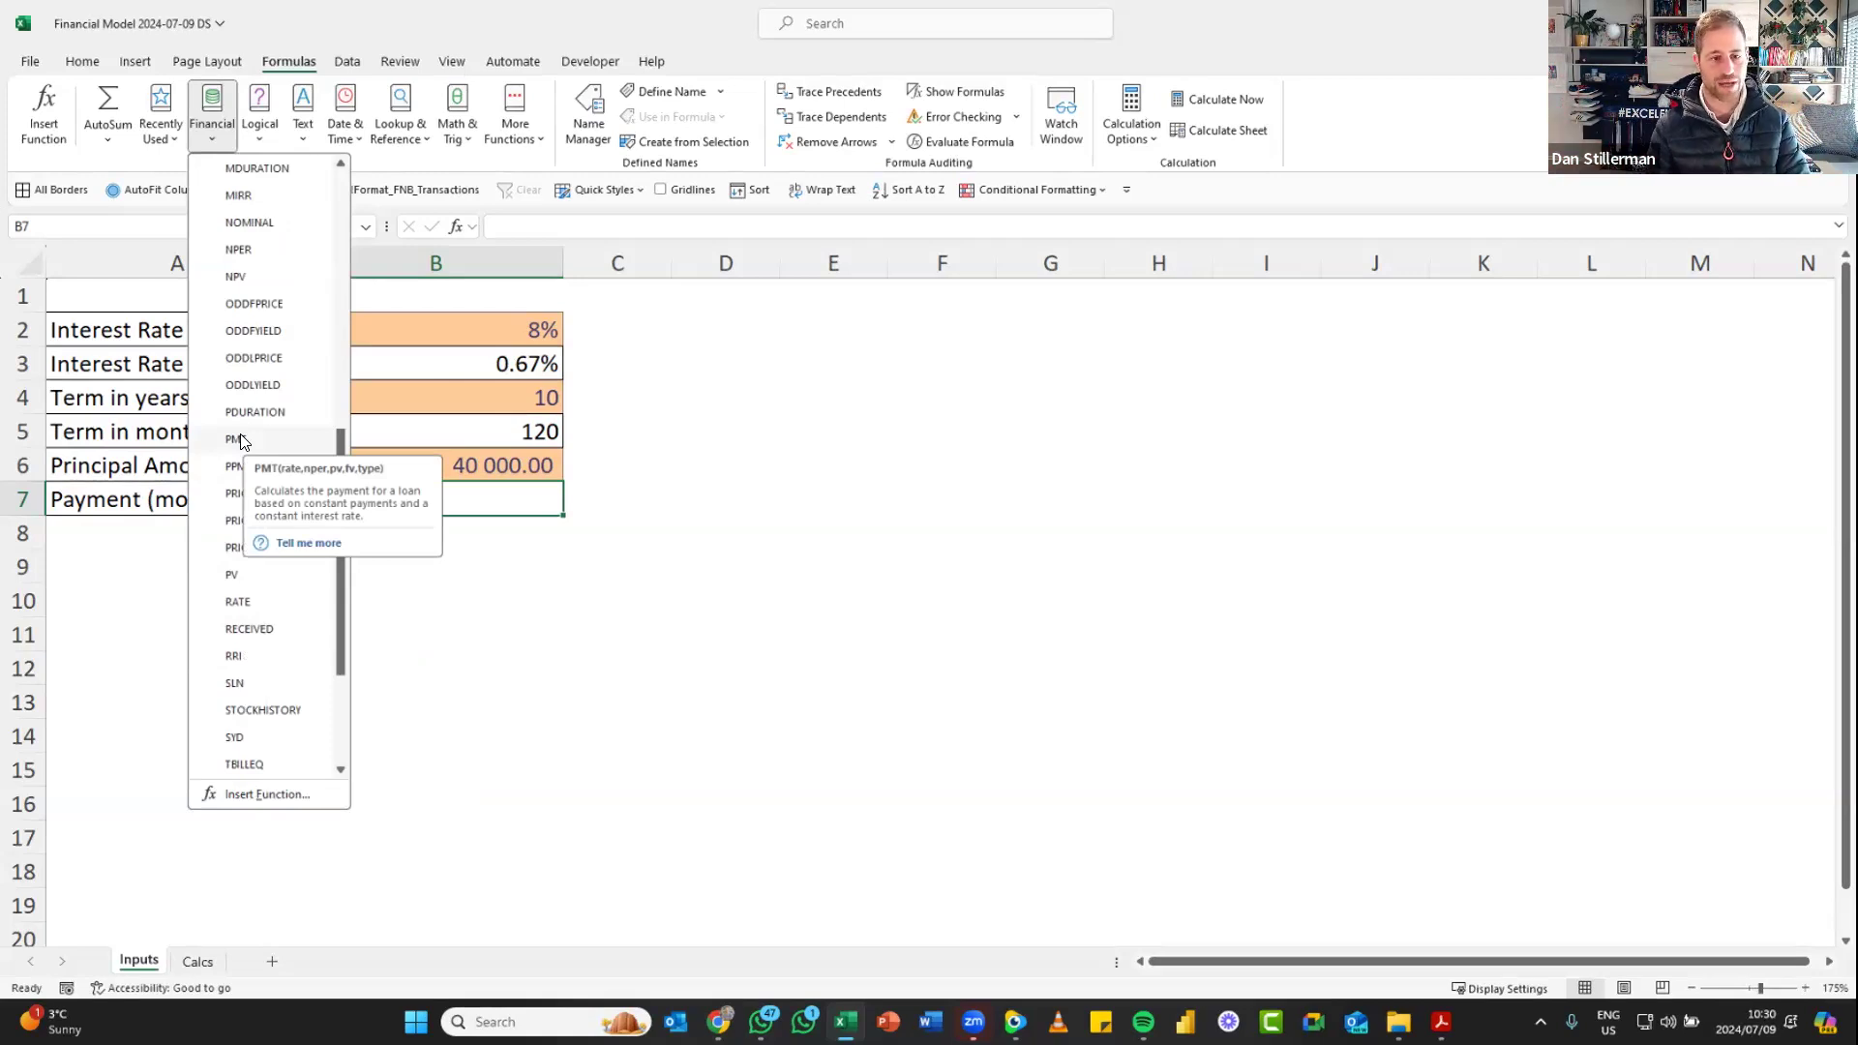
left_click(535, 497)
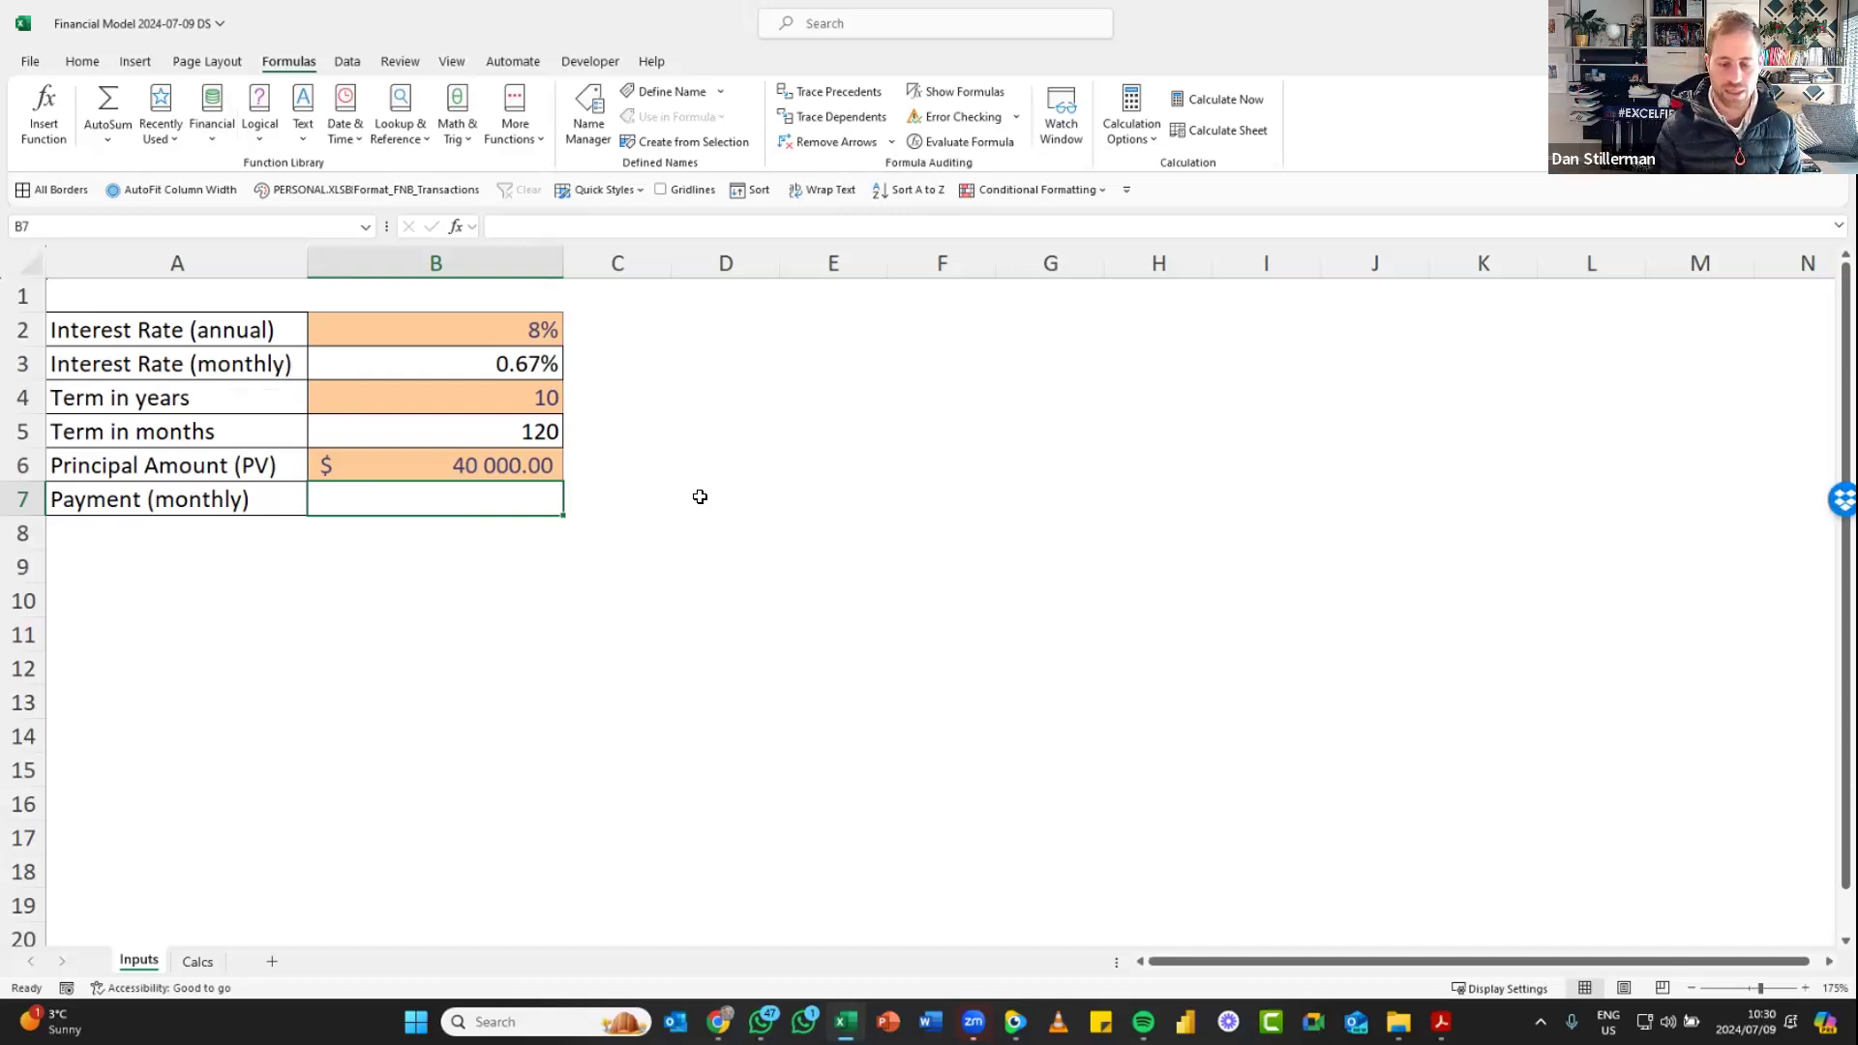
type("=pm")
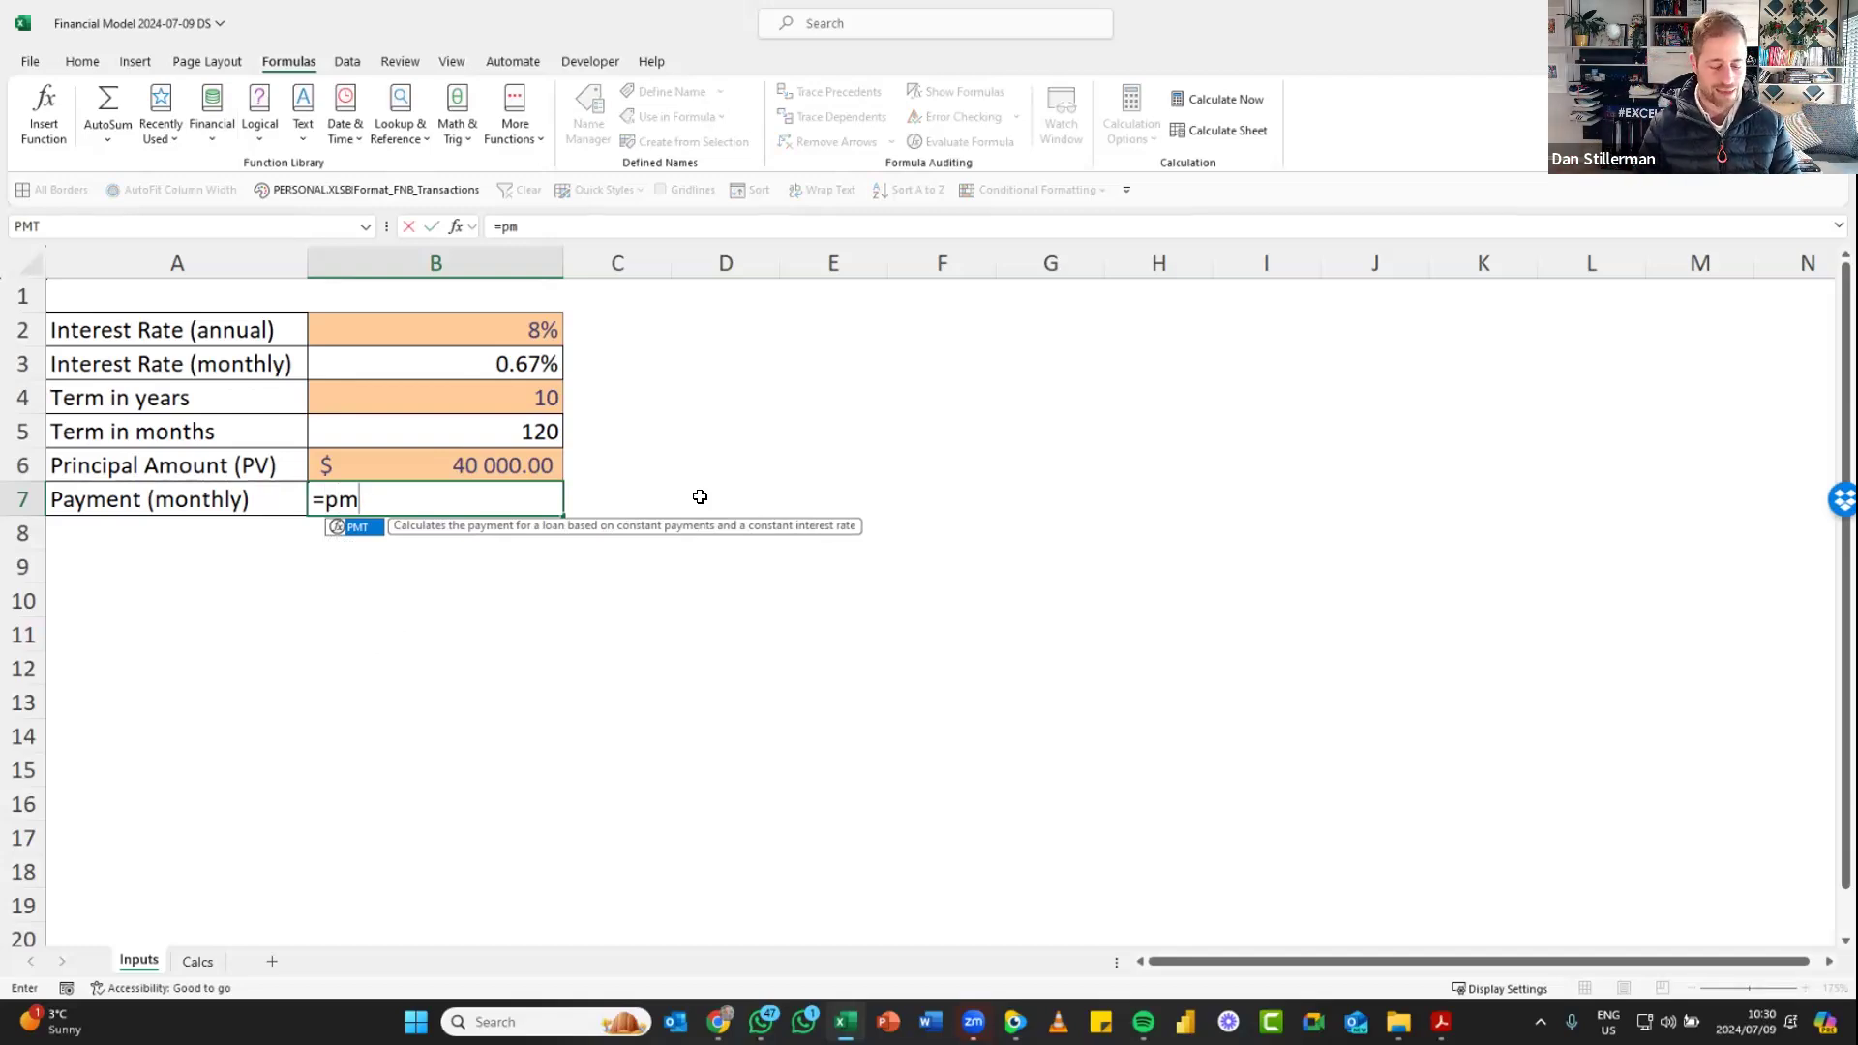
key("Tab")
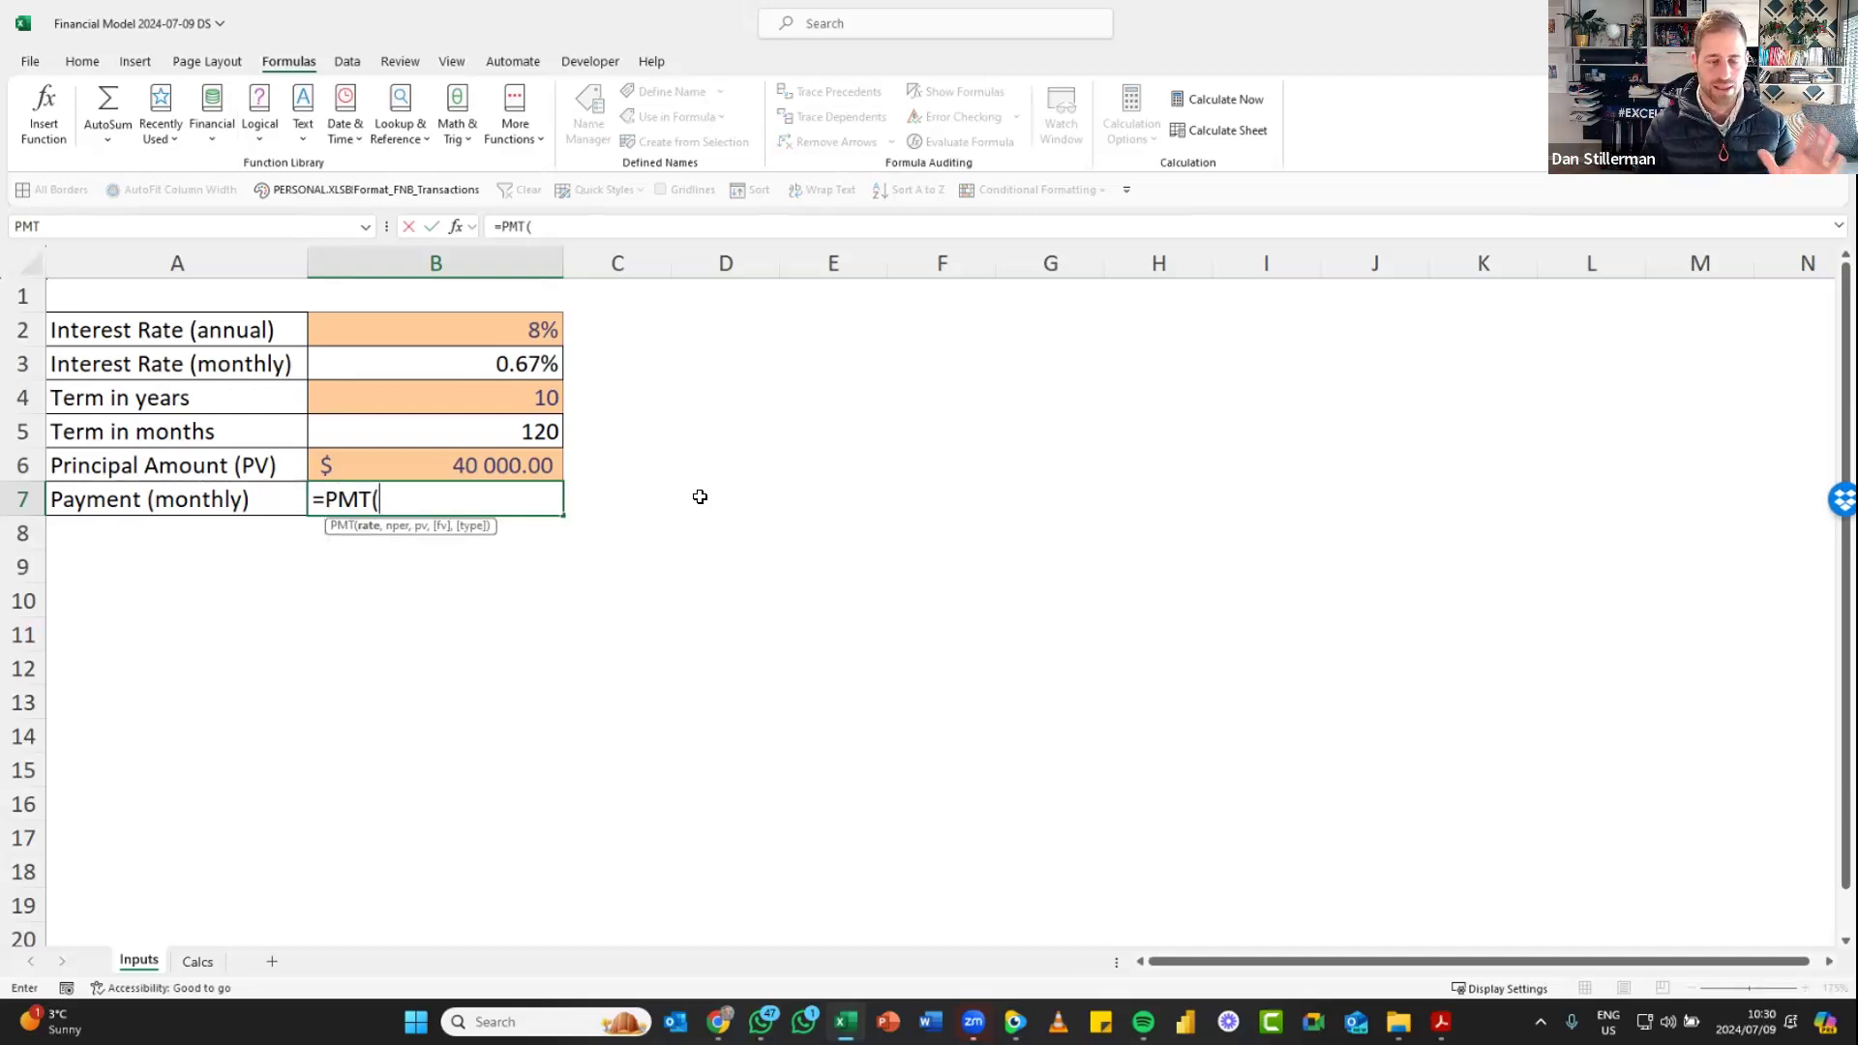
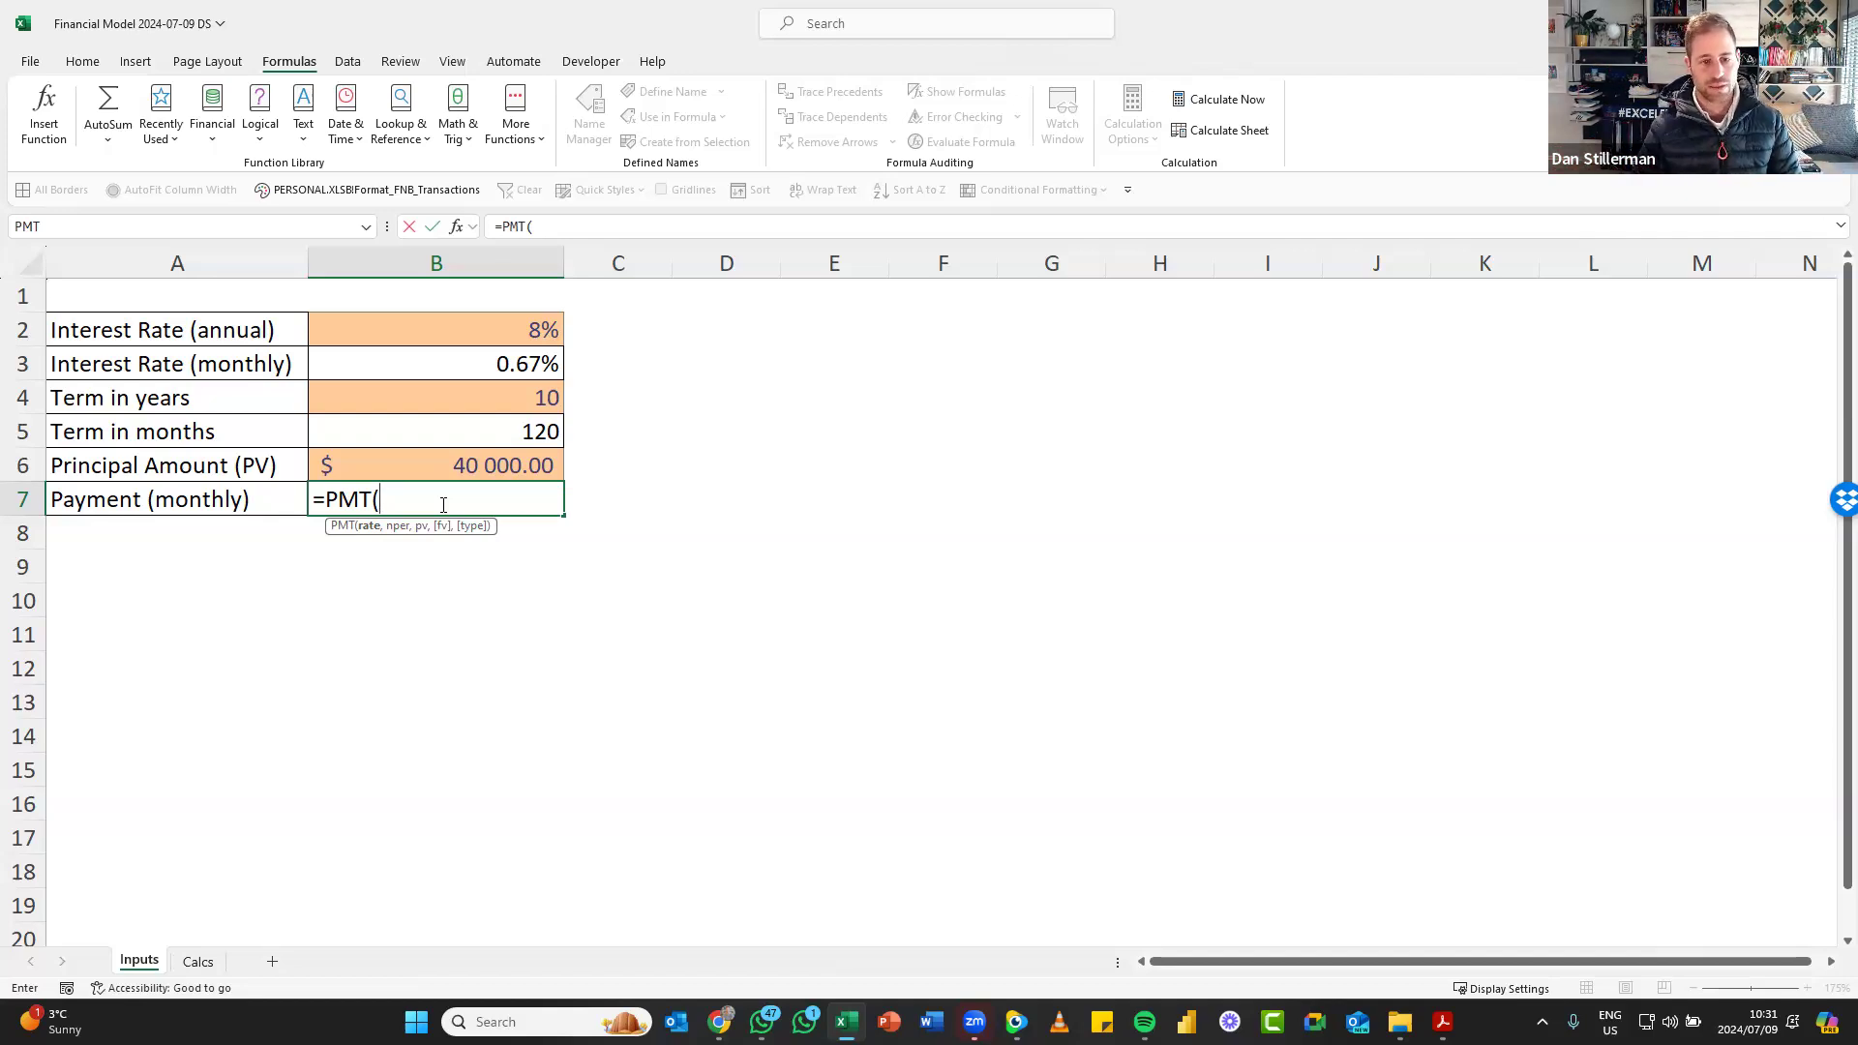
left_click(526, 364)
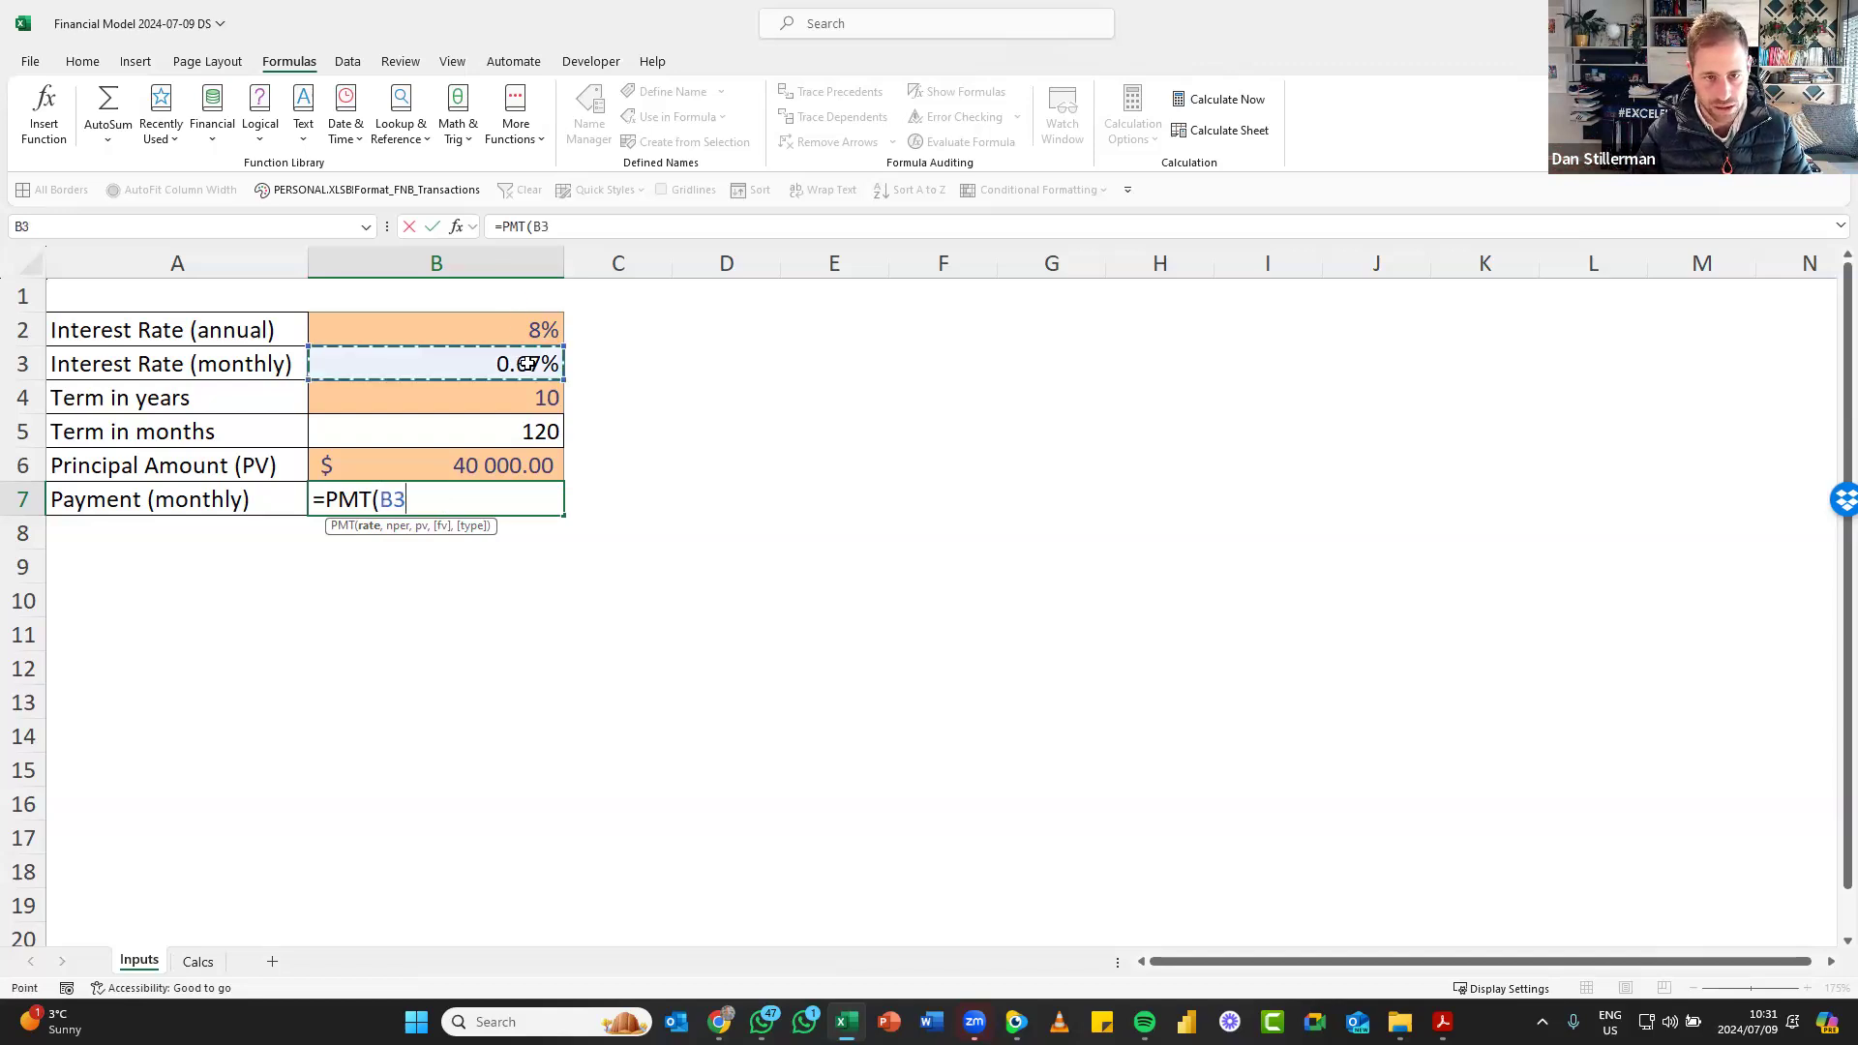
type(",")
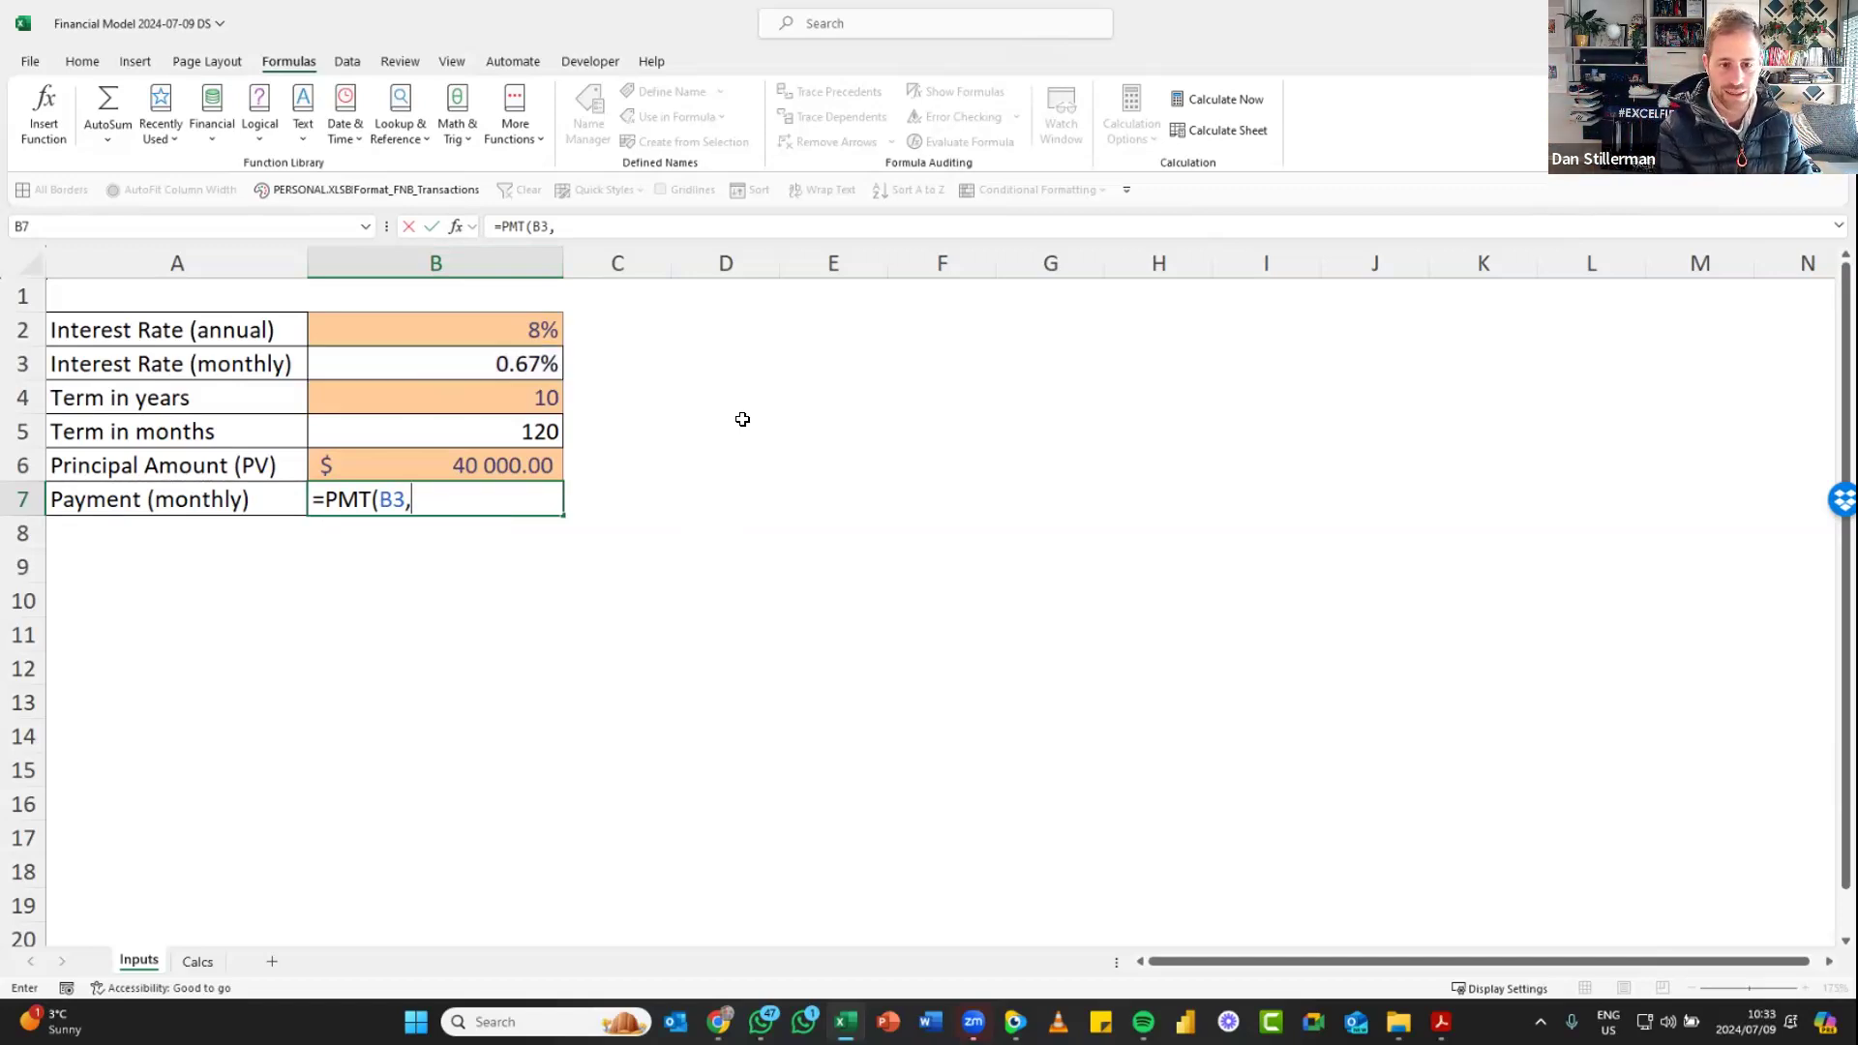
key("ctrl+a")
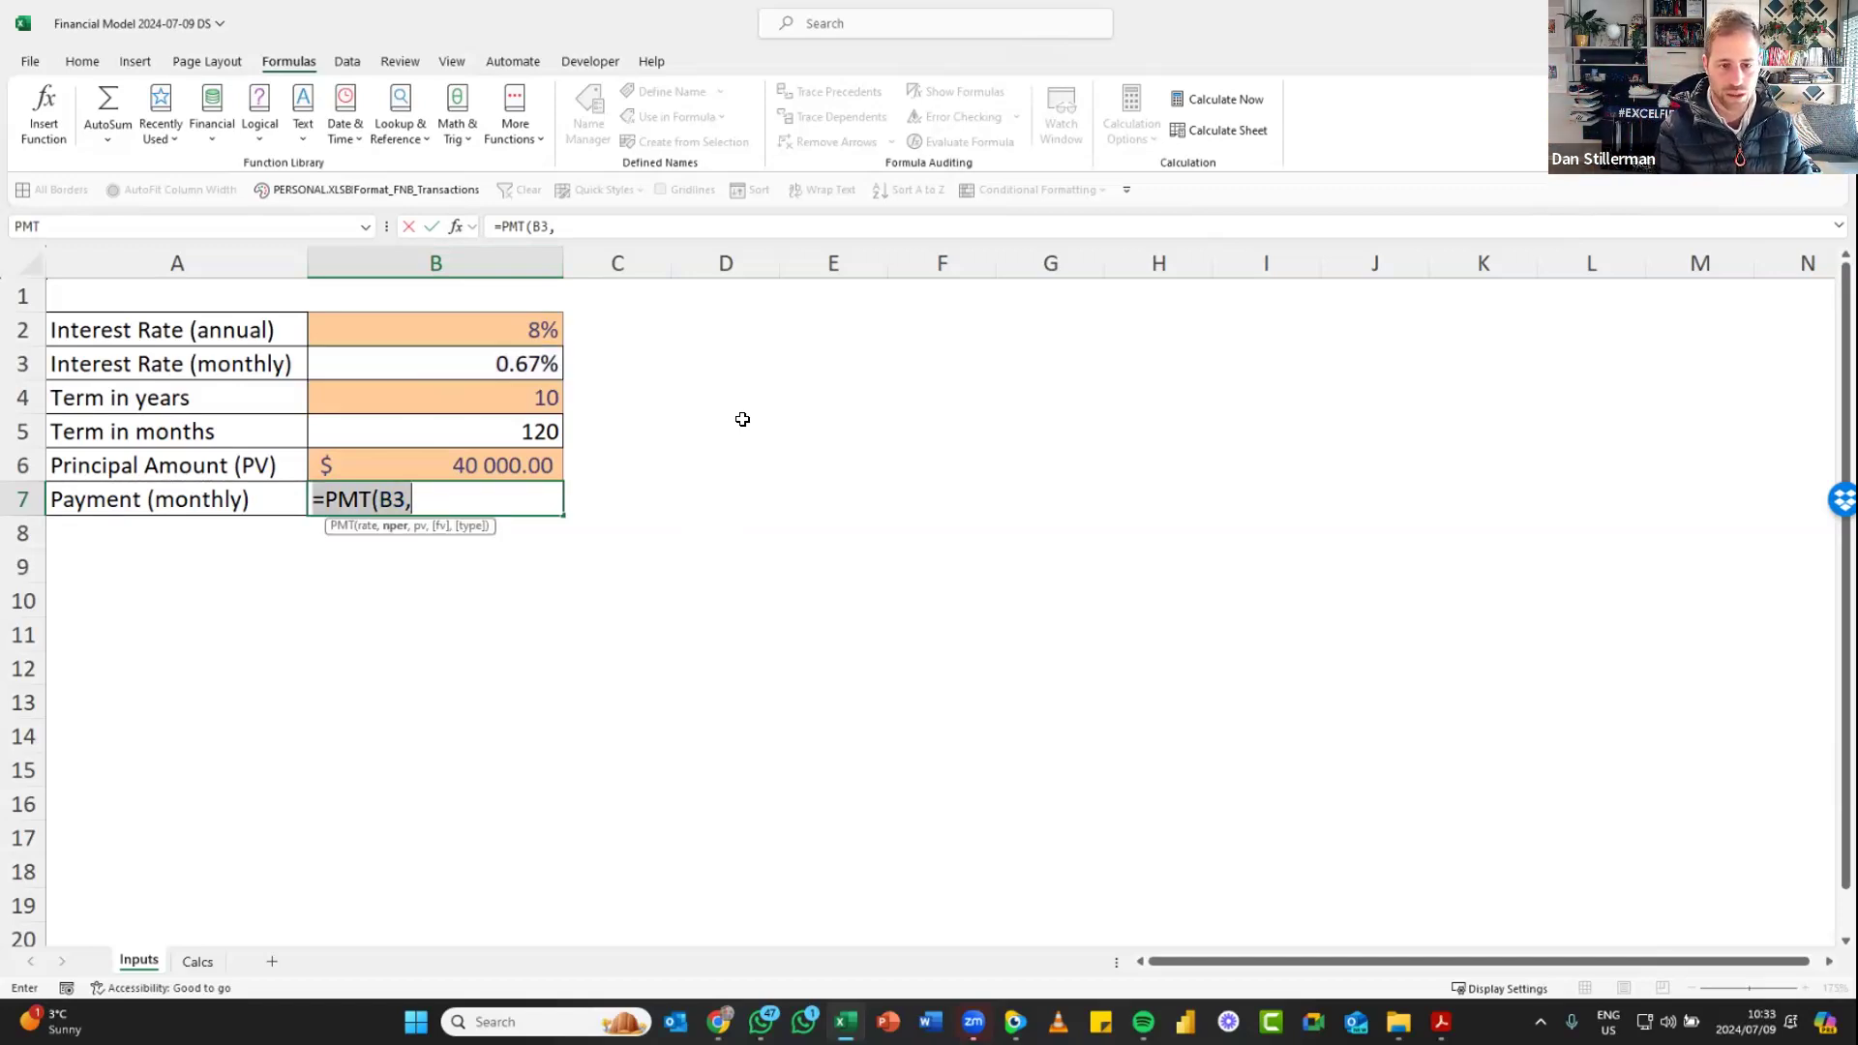
left_click(428, 501)
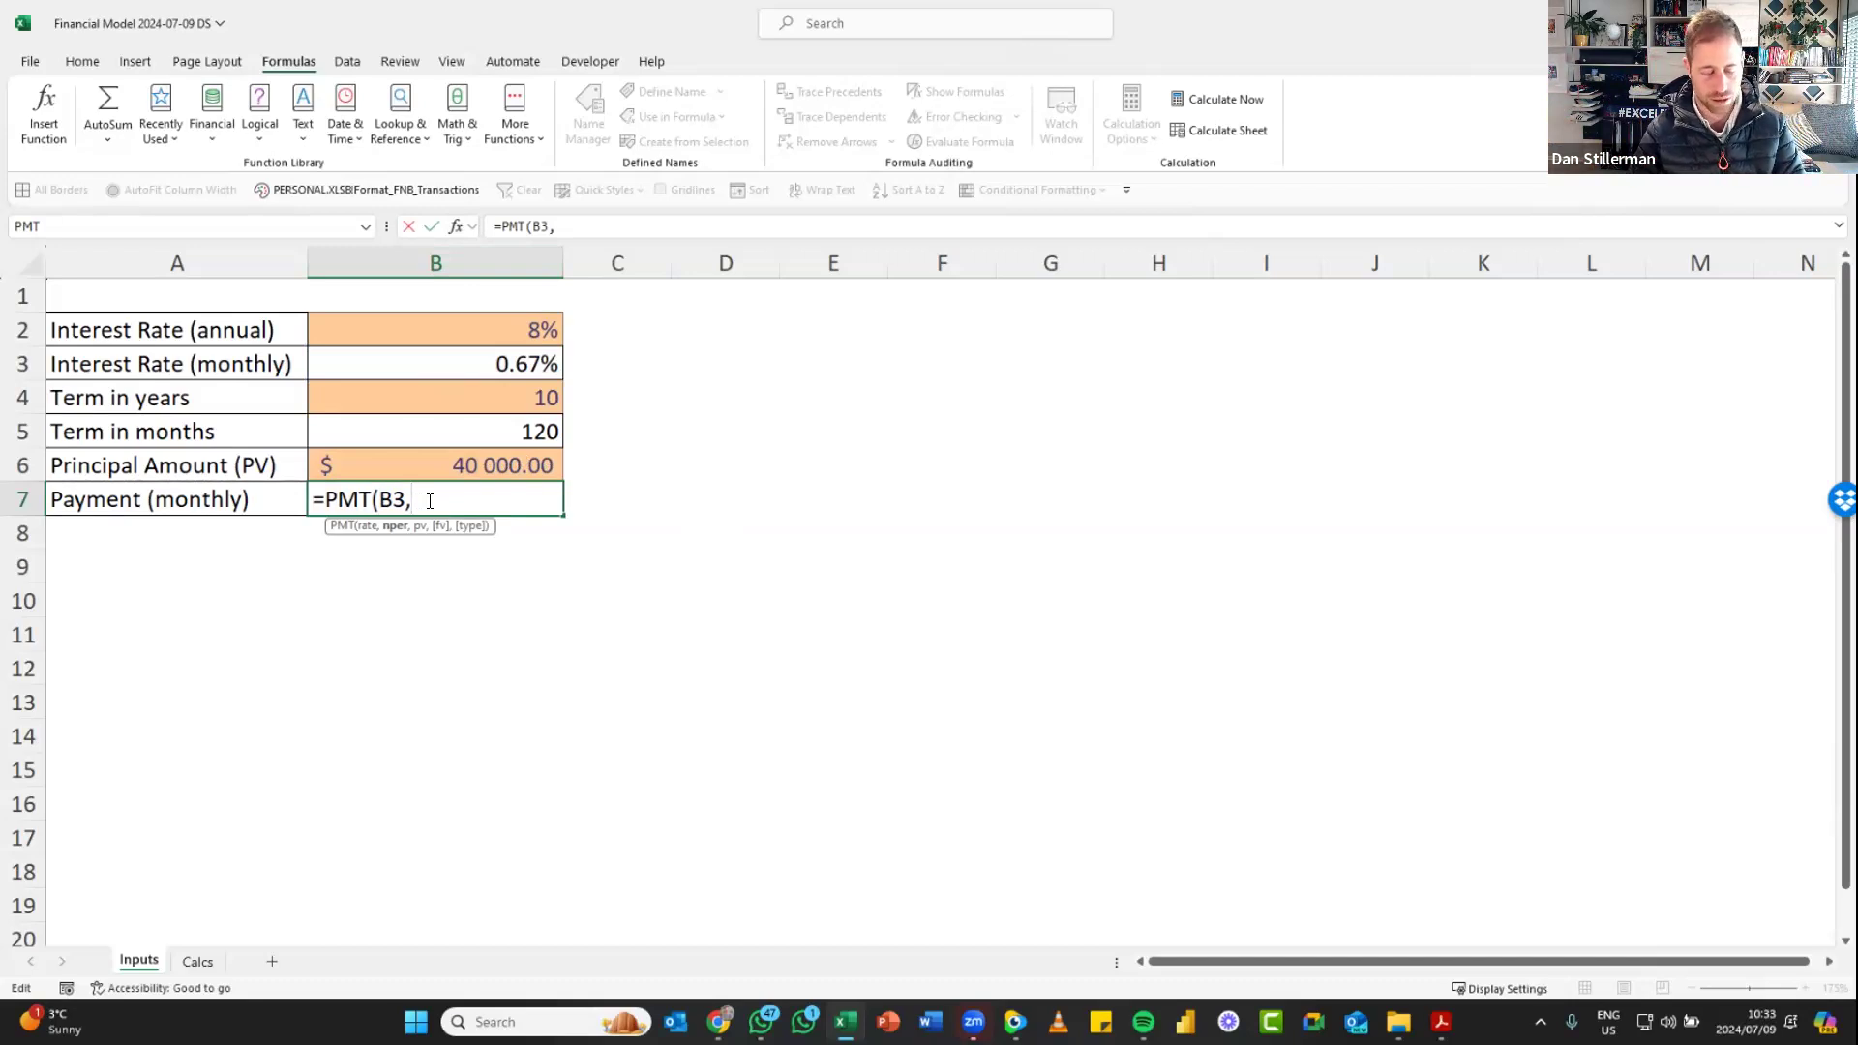
left_click(450, 226)
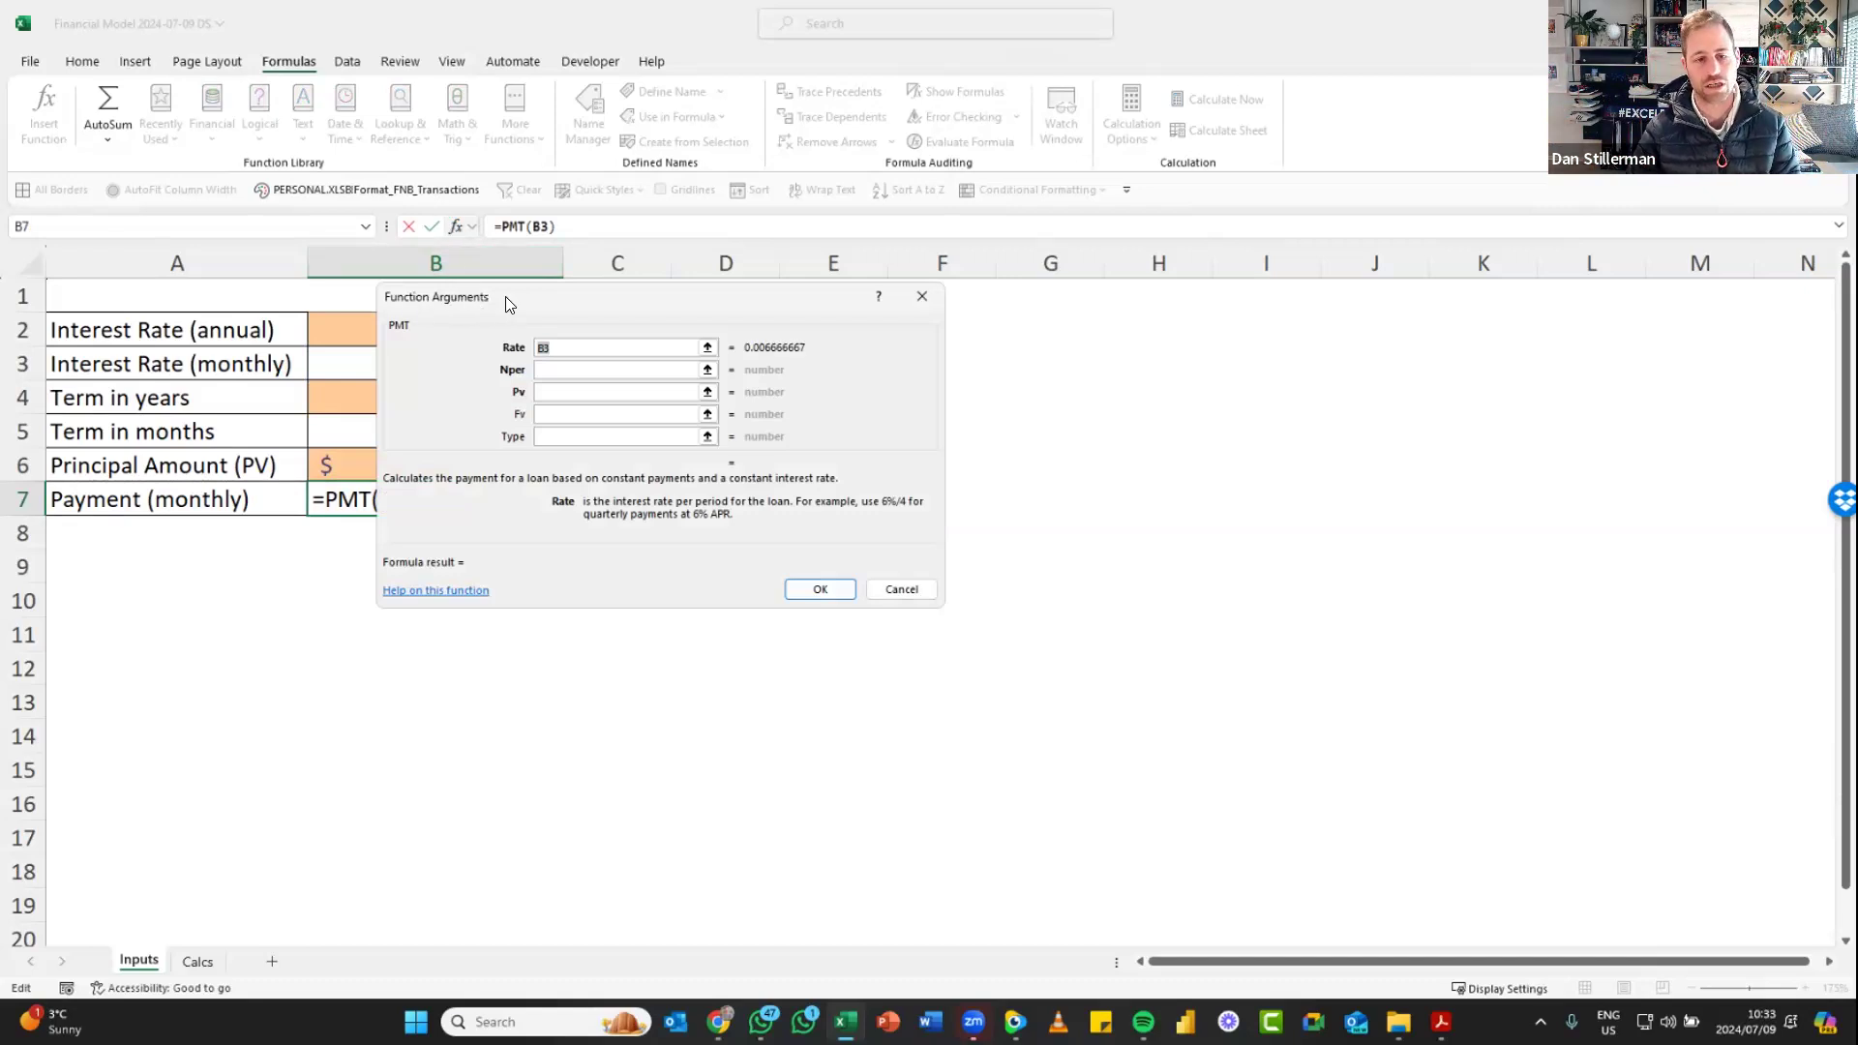
left_click(562, 368)
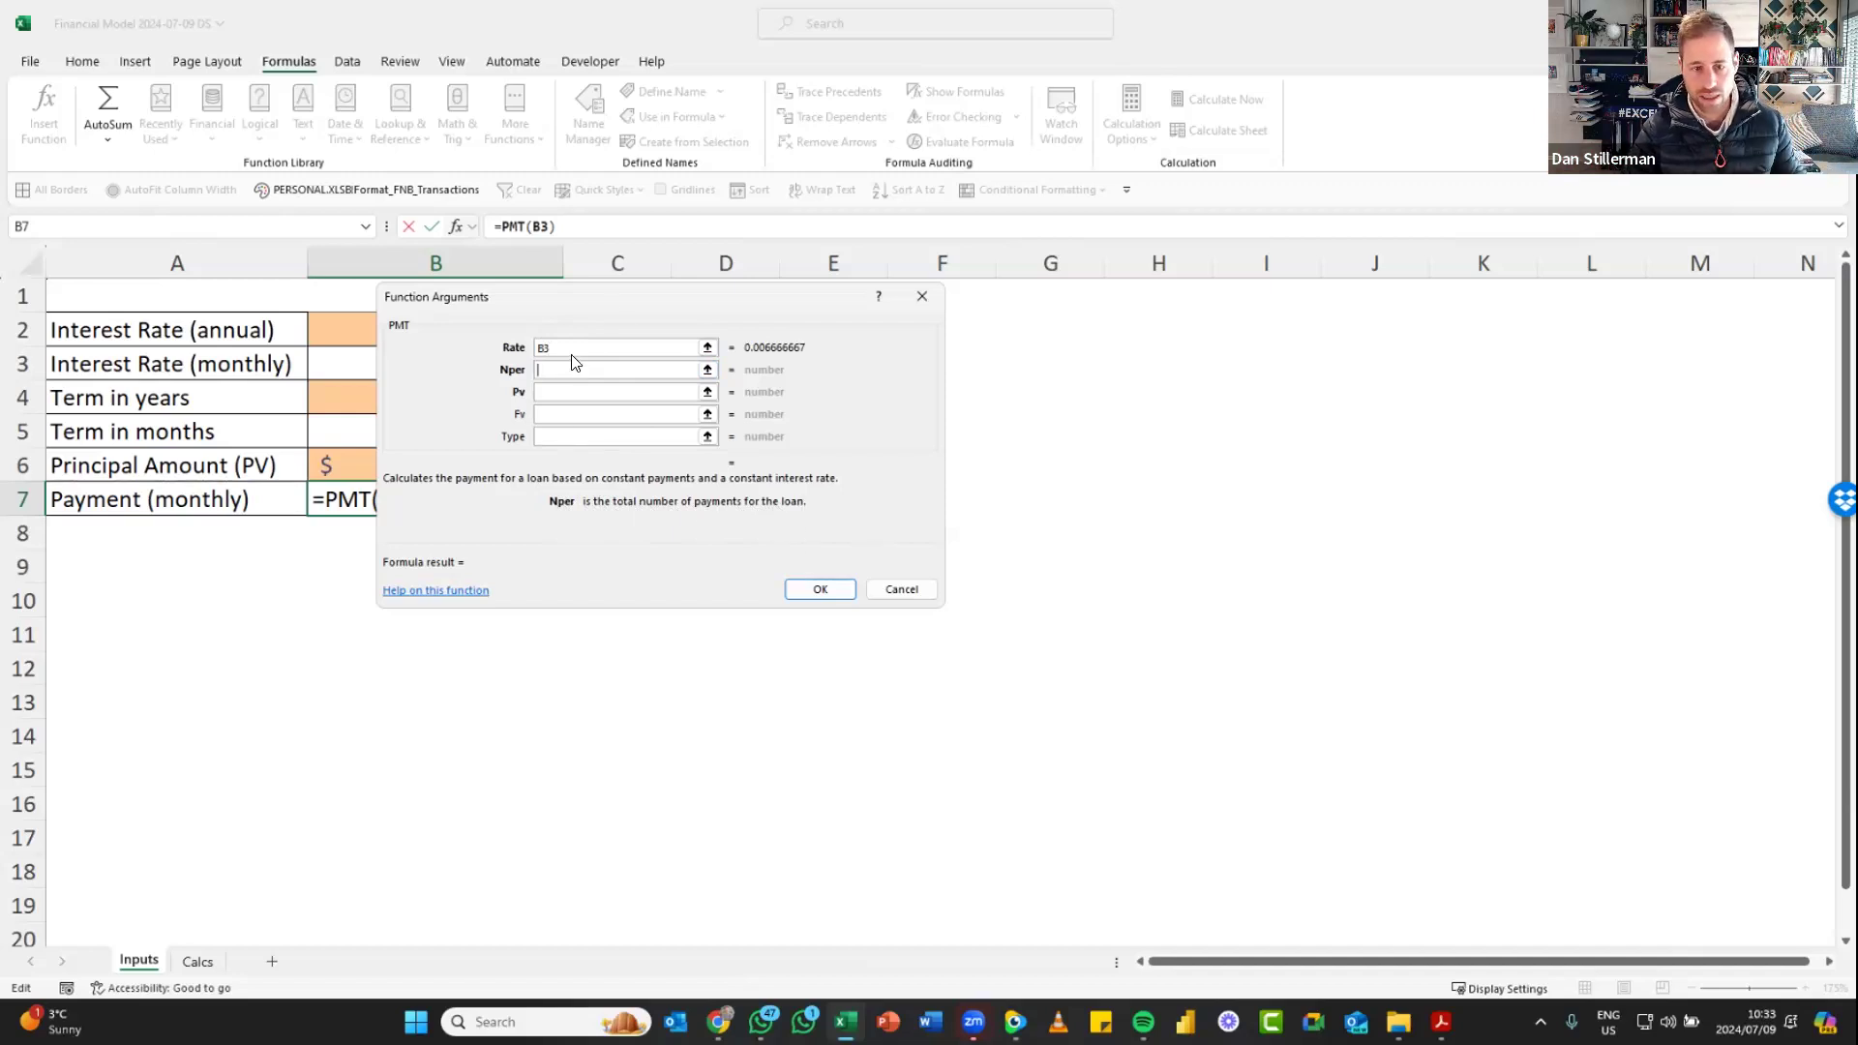
left_click_drag(705, 297, 1005, 266)
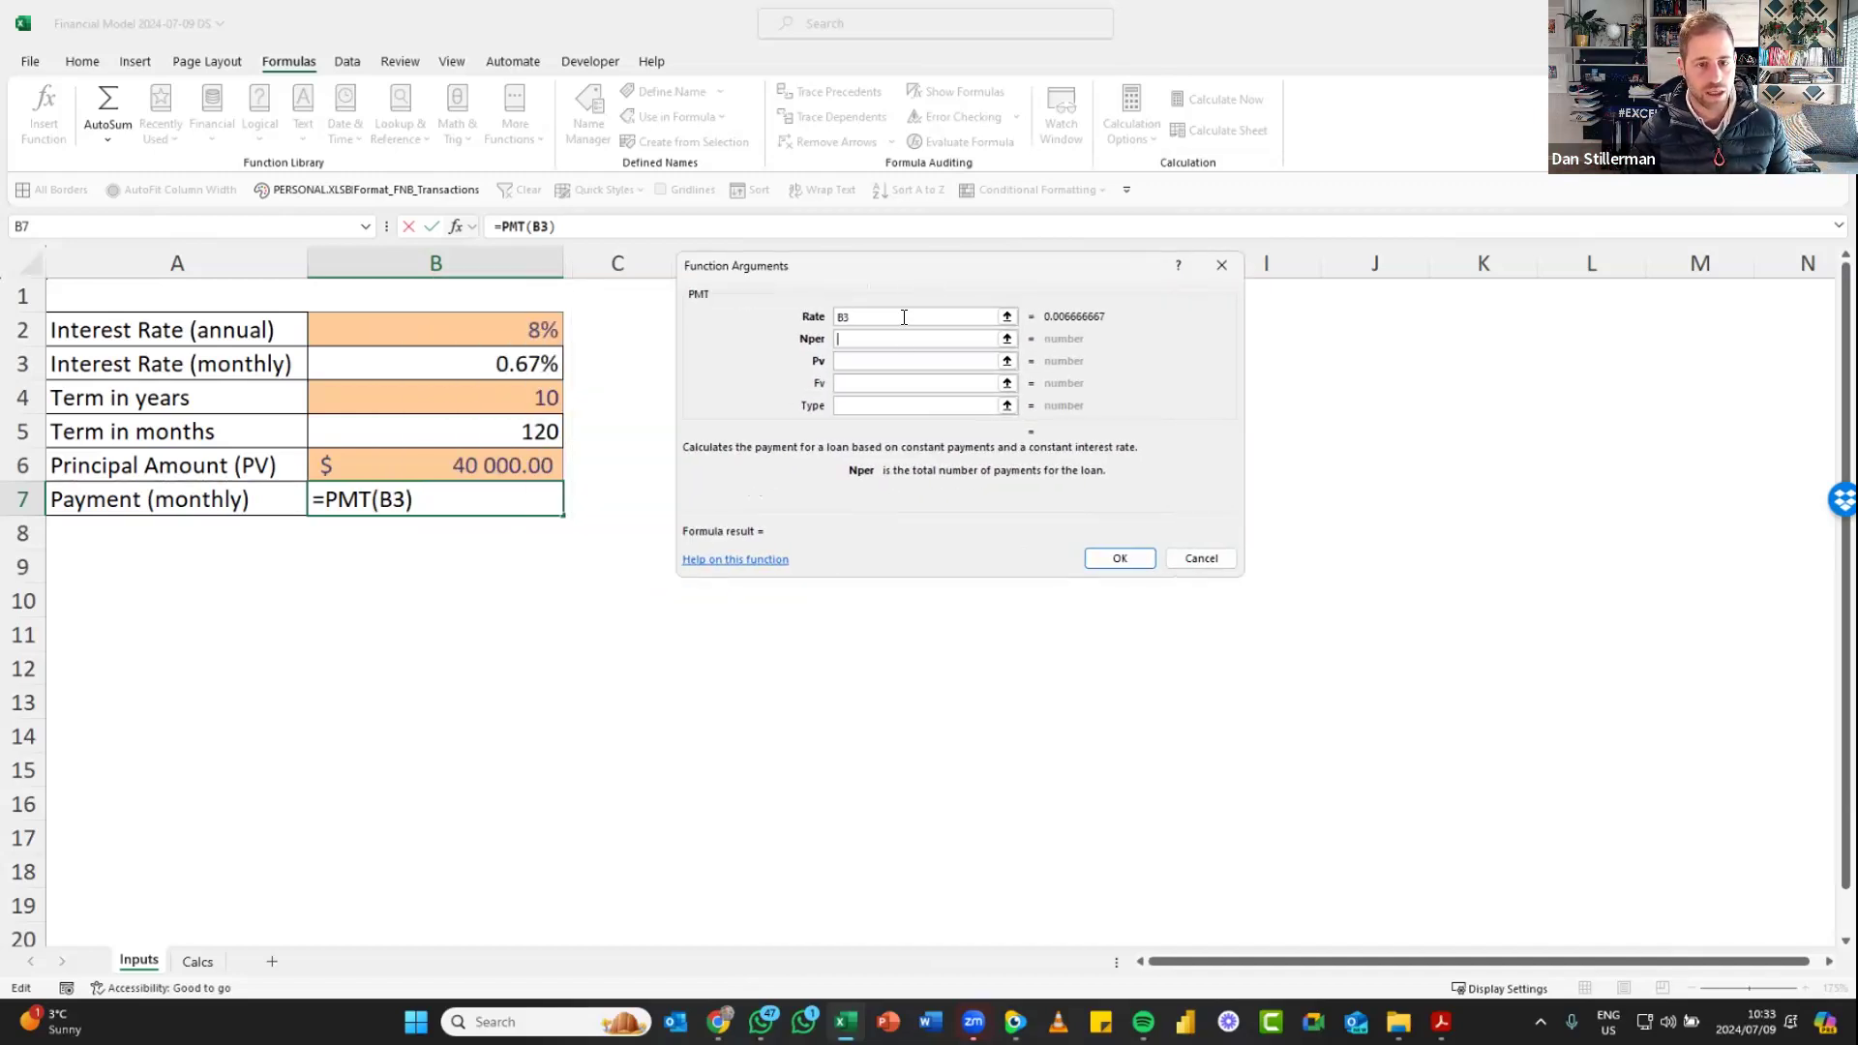
left_click(483, 430)
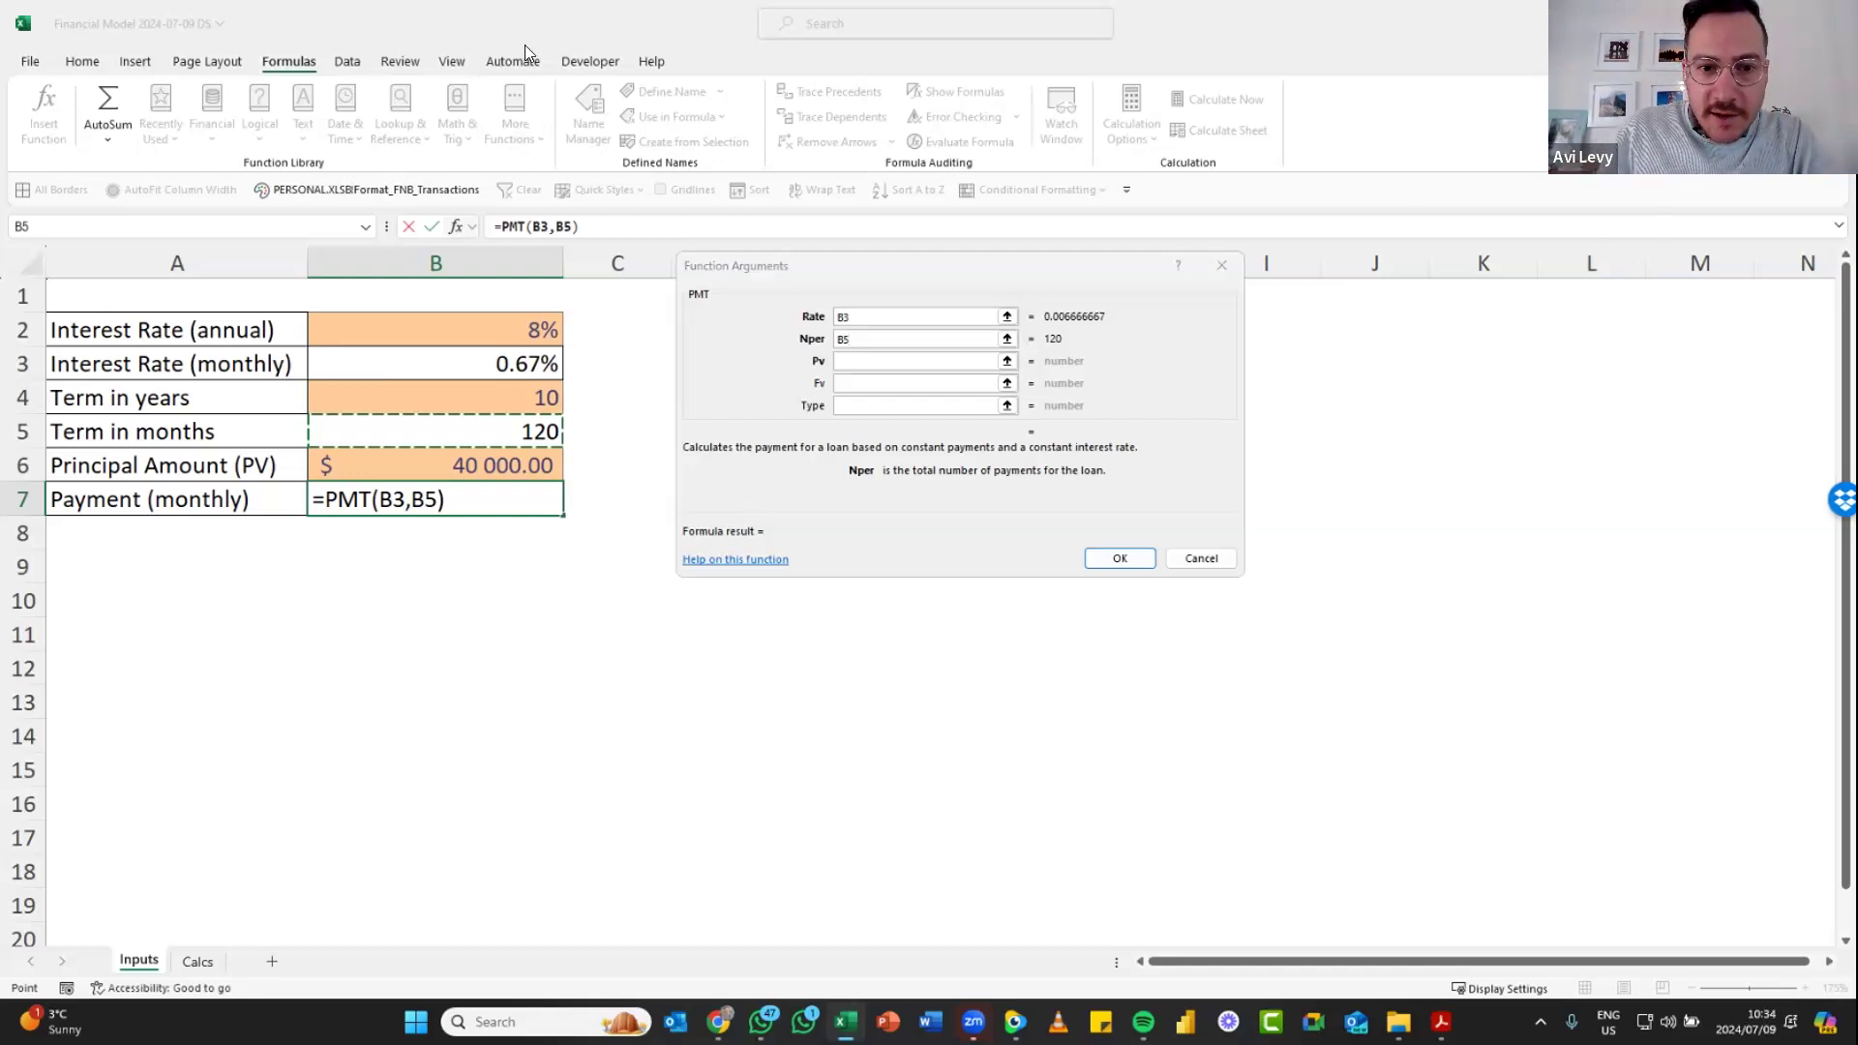
key("alt+Tab")
left_click_drag(646, 105, 0, 126)
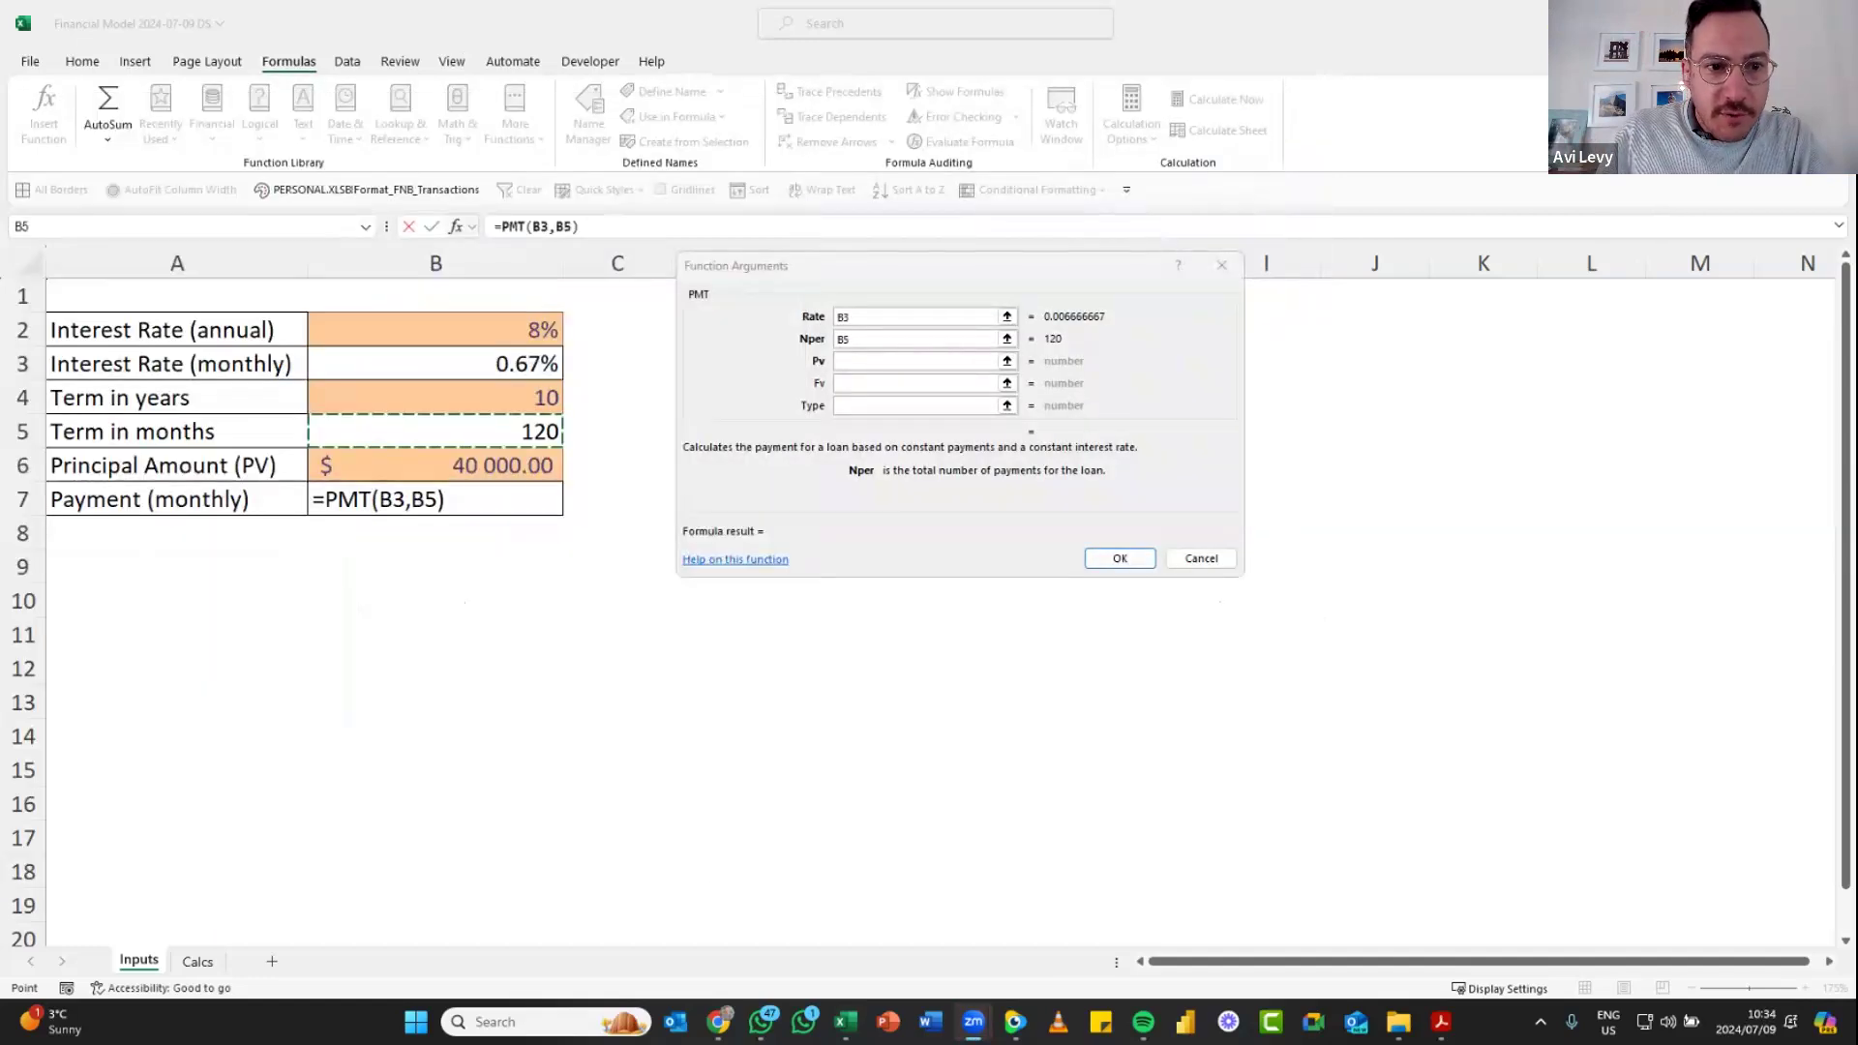
left_click(909, 276)
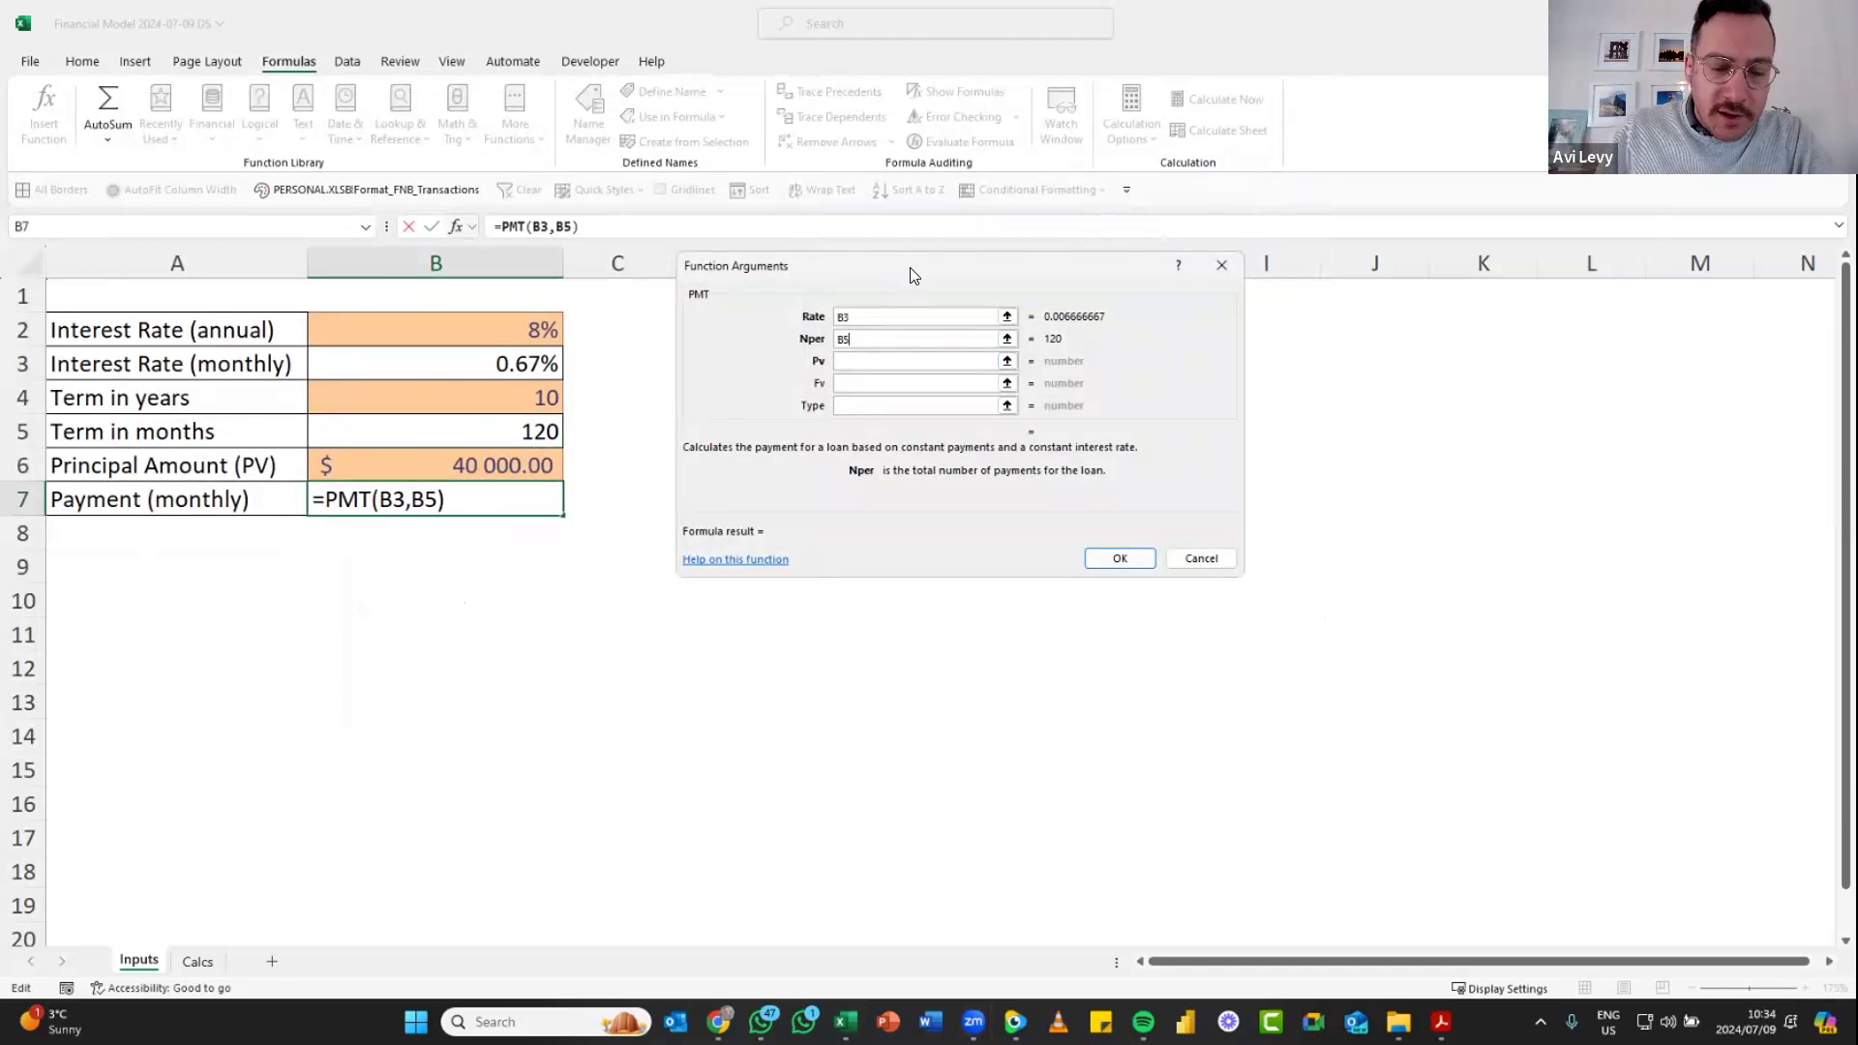
left_click(874, 362)
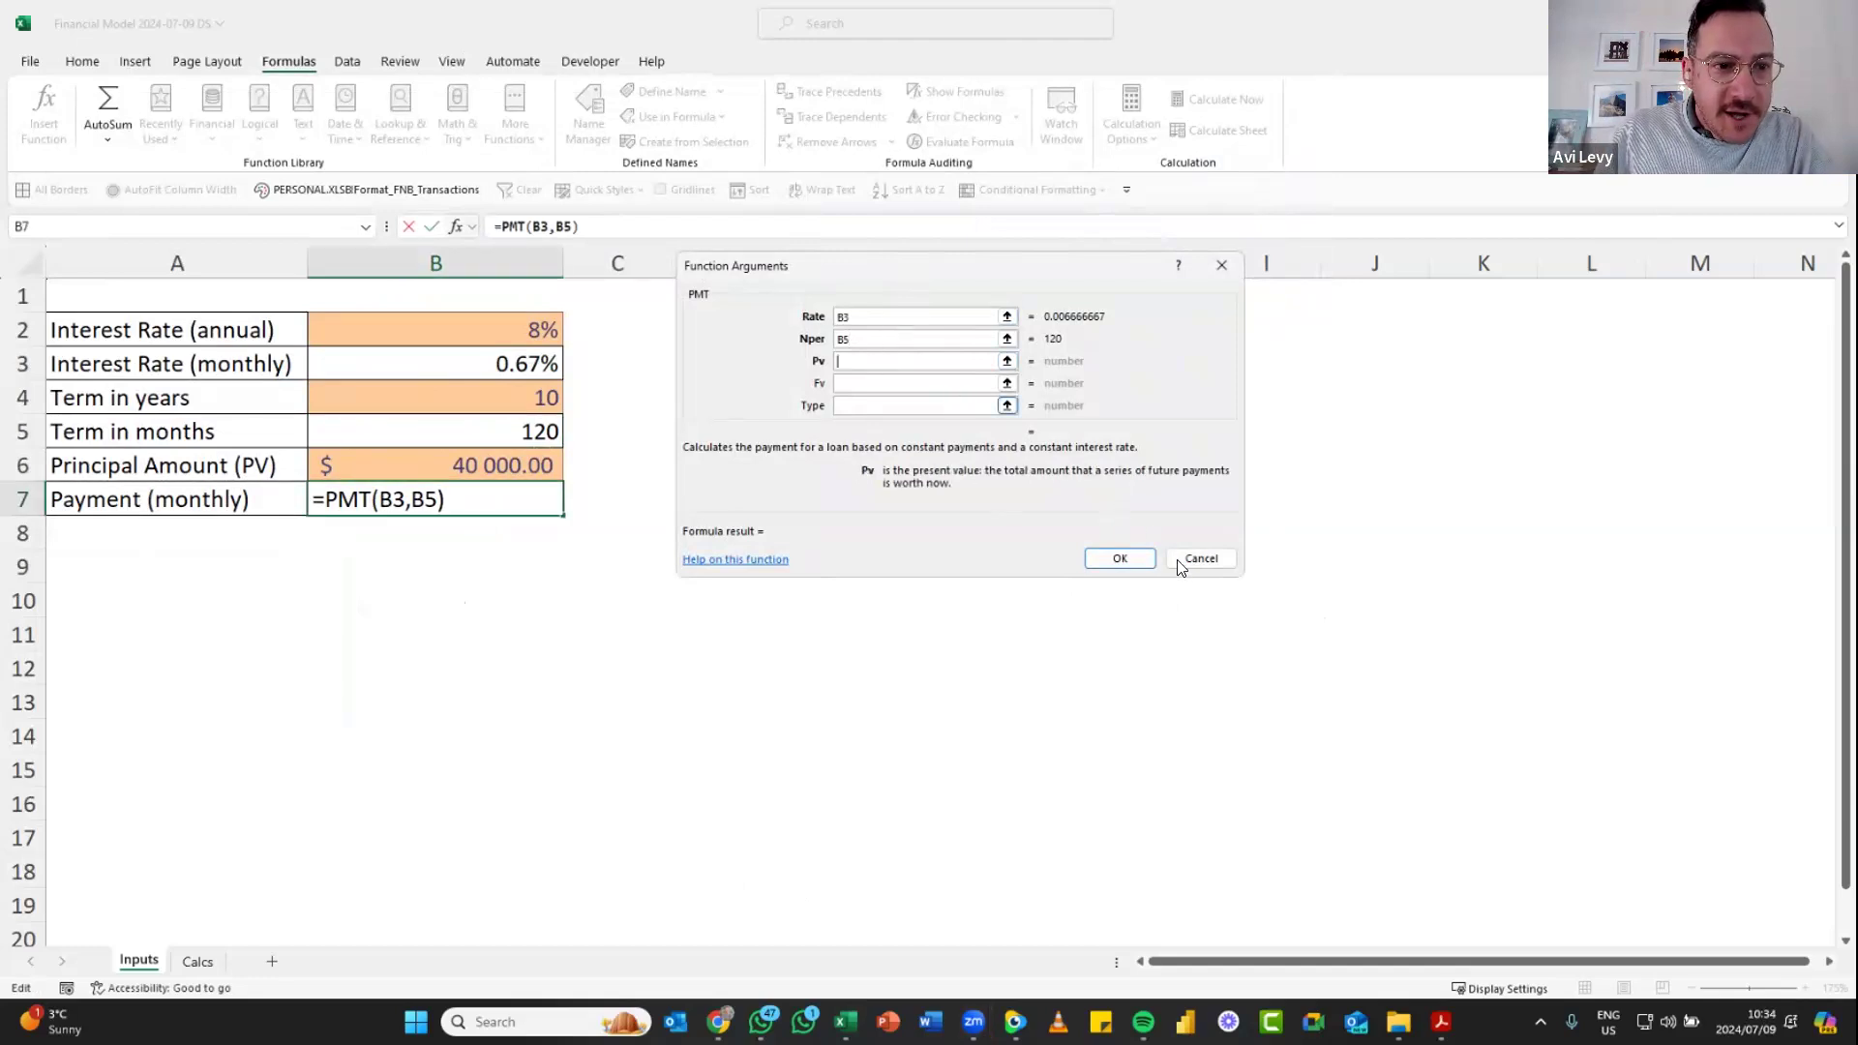
key("Escape")
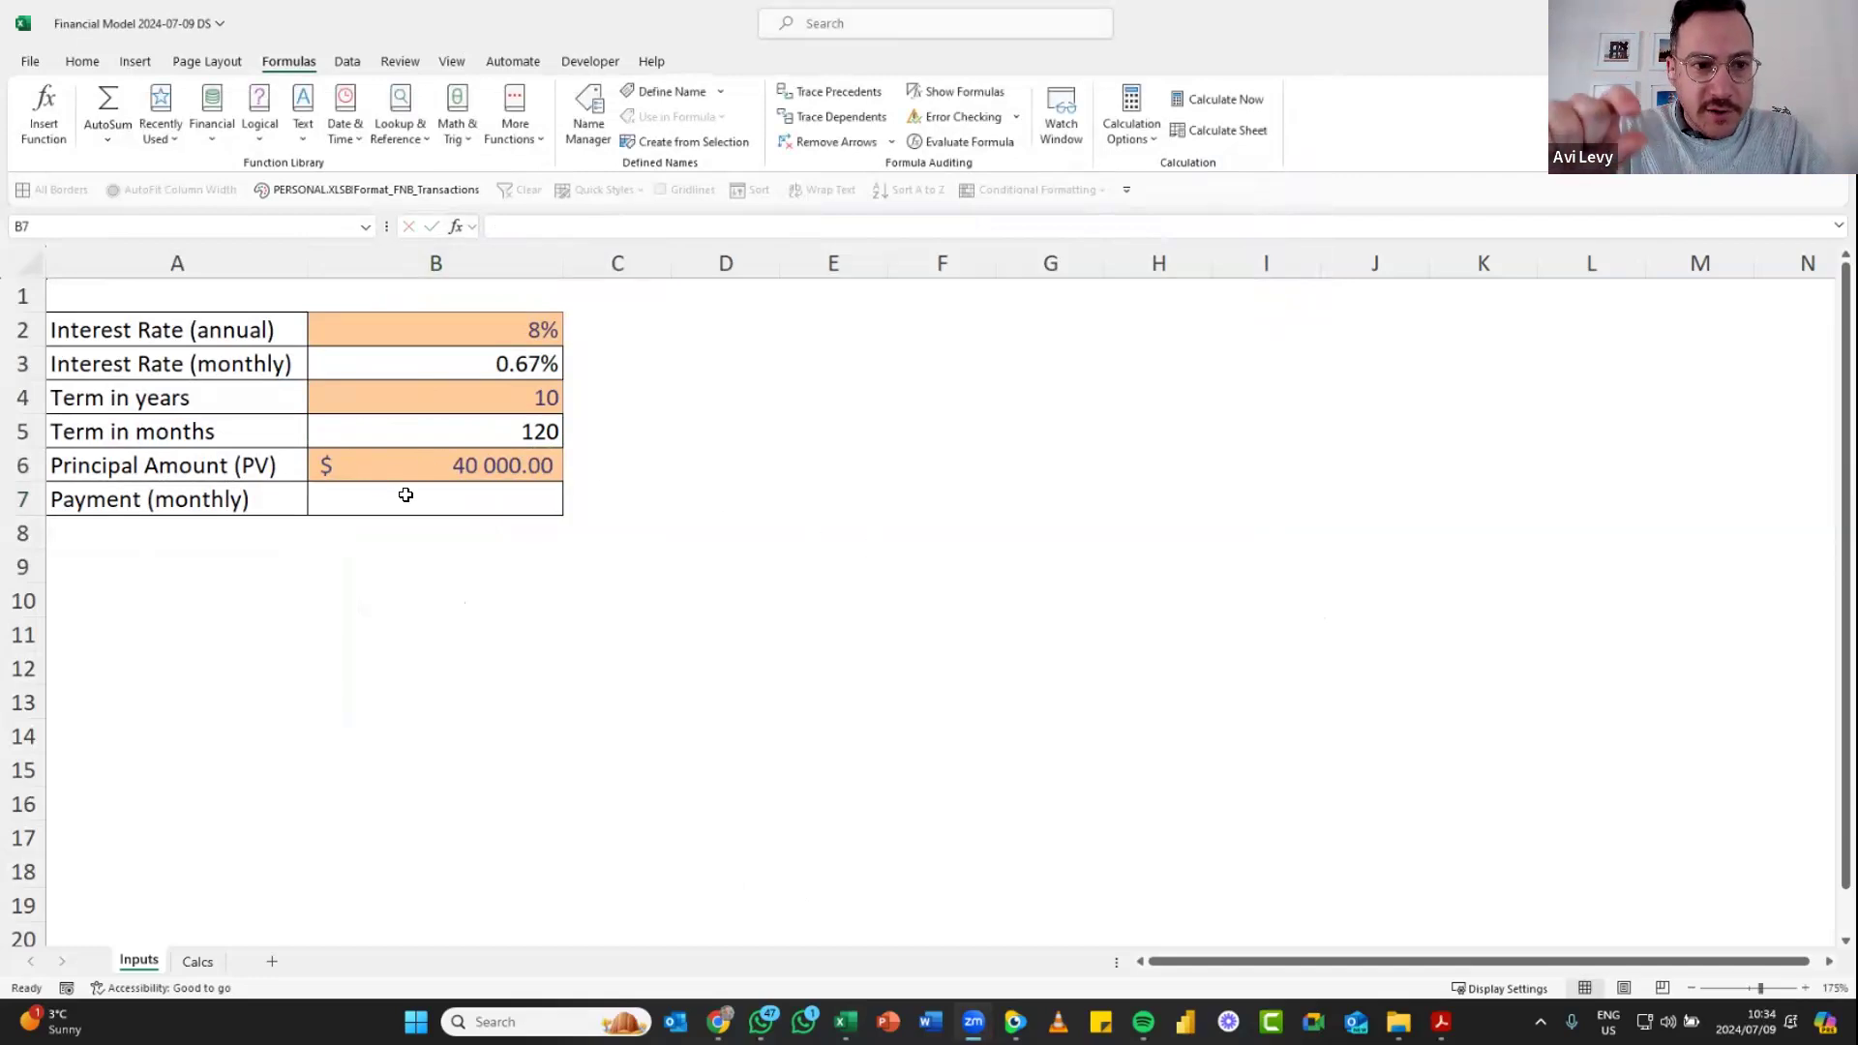
Calculate the monthly payment in B7 with PMT, using B3 as rate, B5 as number of periods and -B6 as present value
type("=pm")
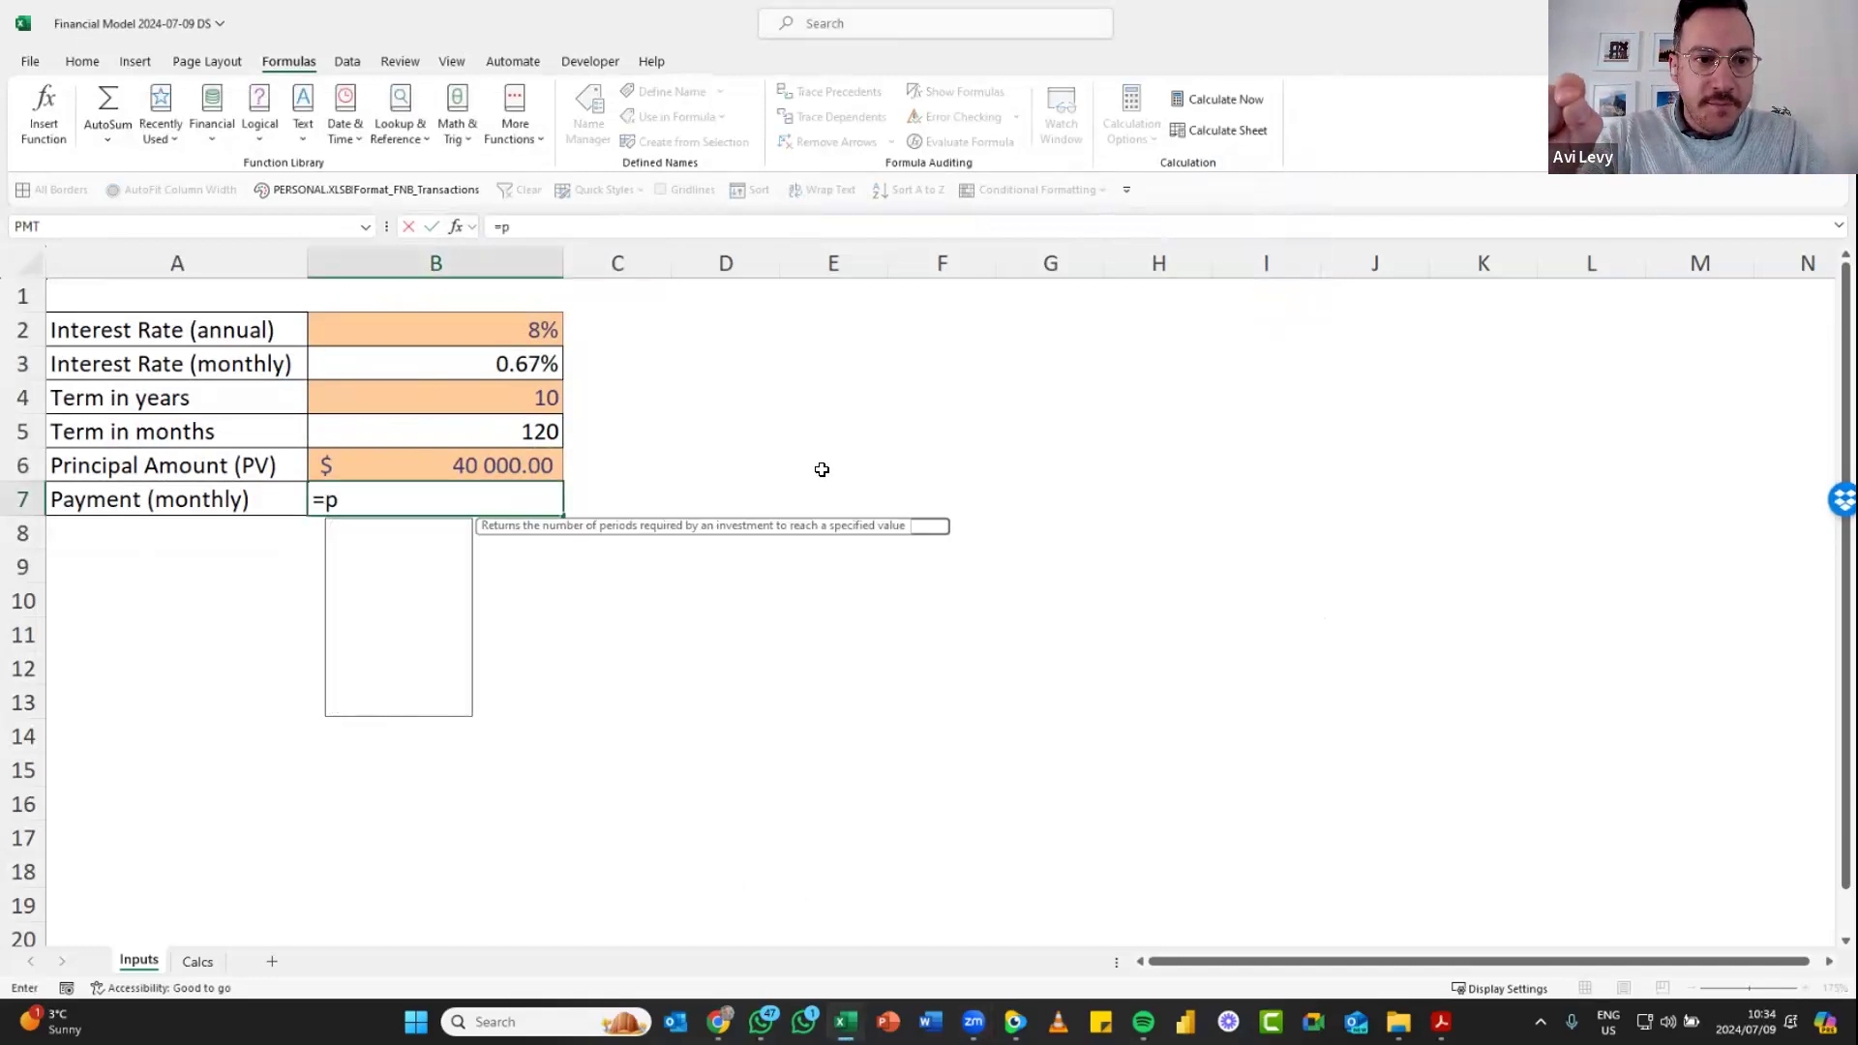
key("Tab")
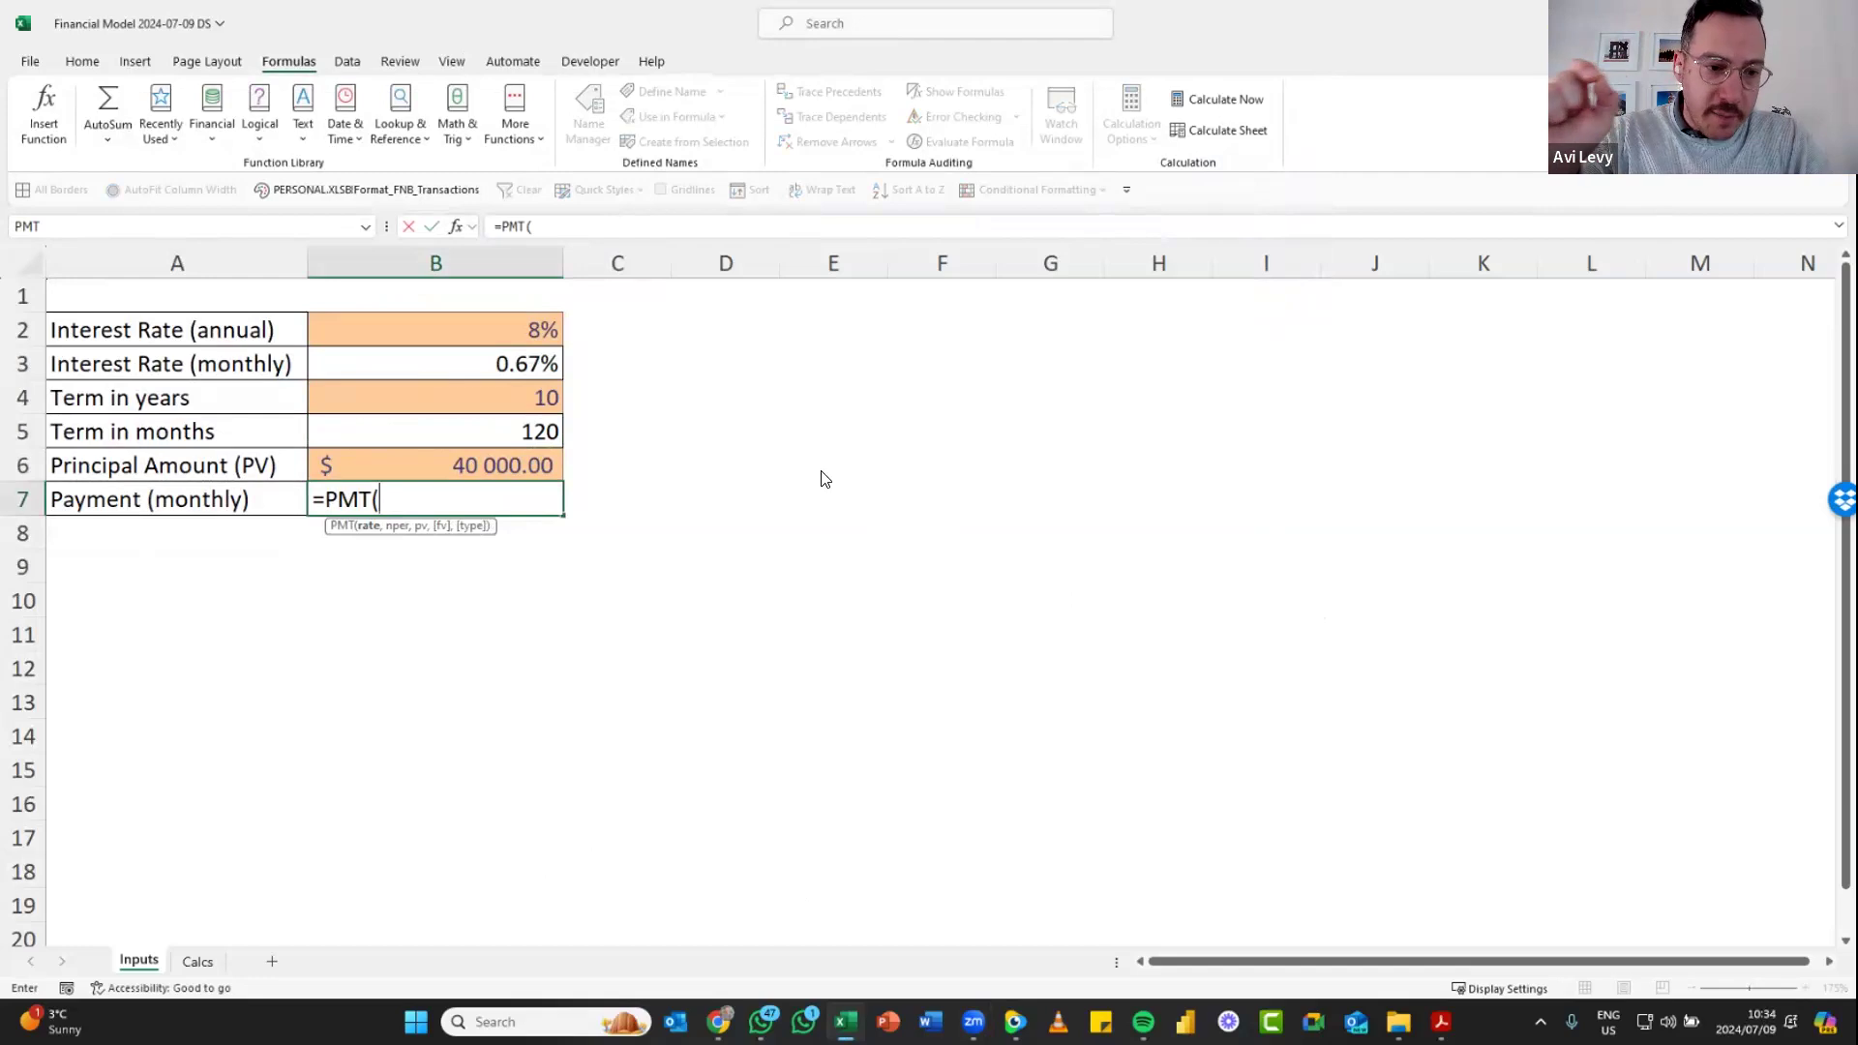
key("ctrl+a")
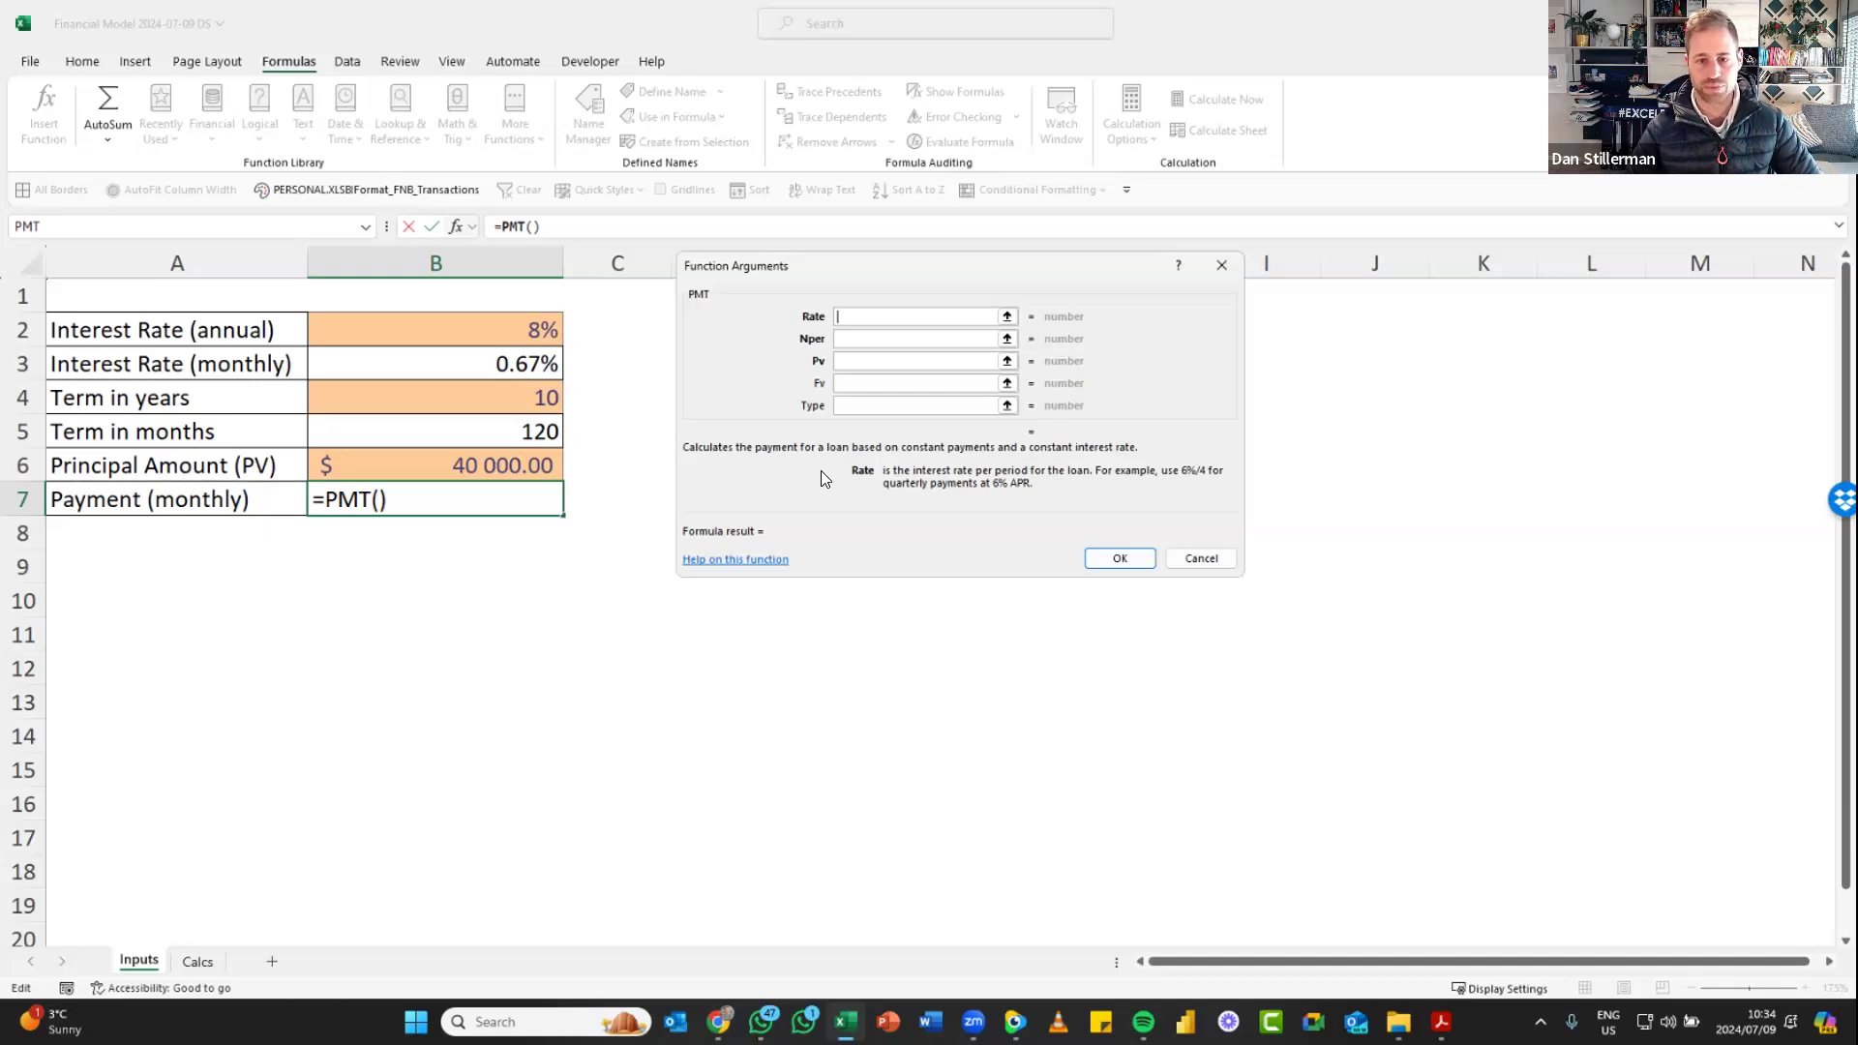
left_click(869, 337)
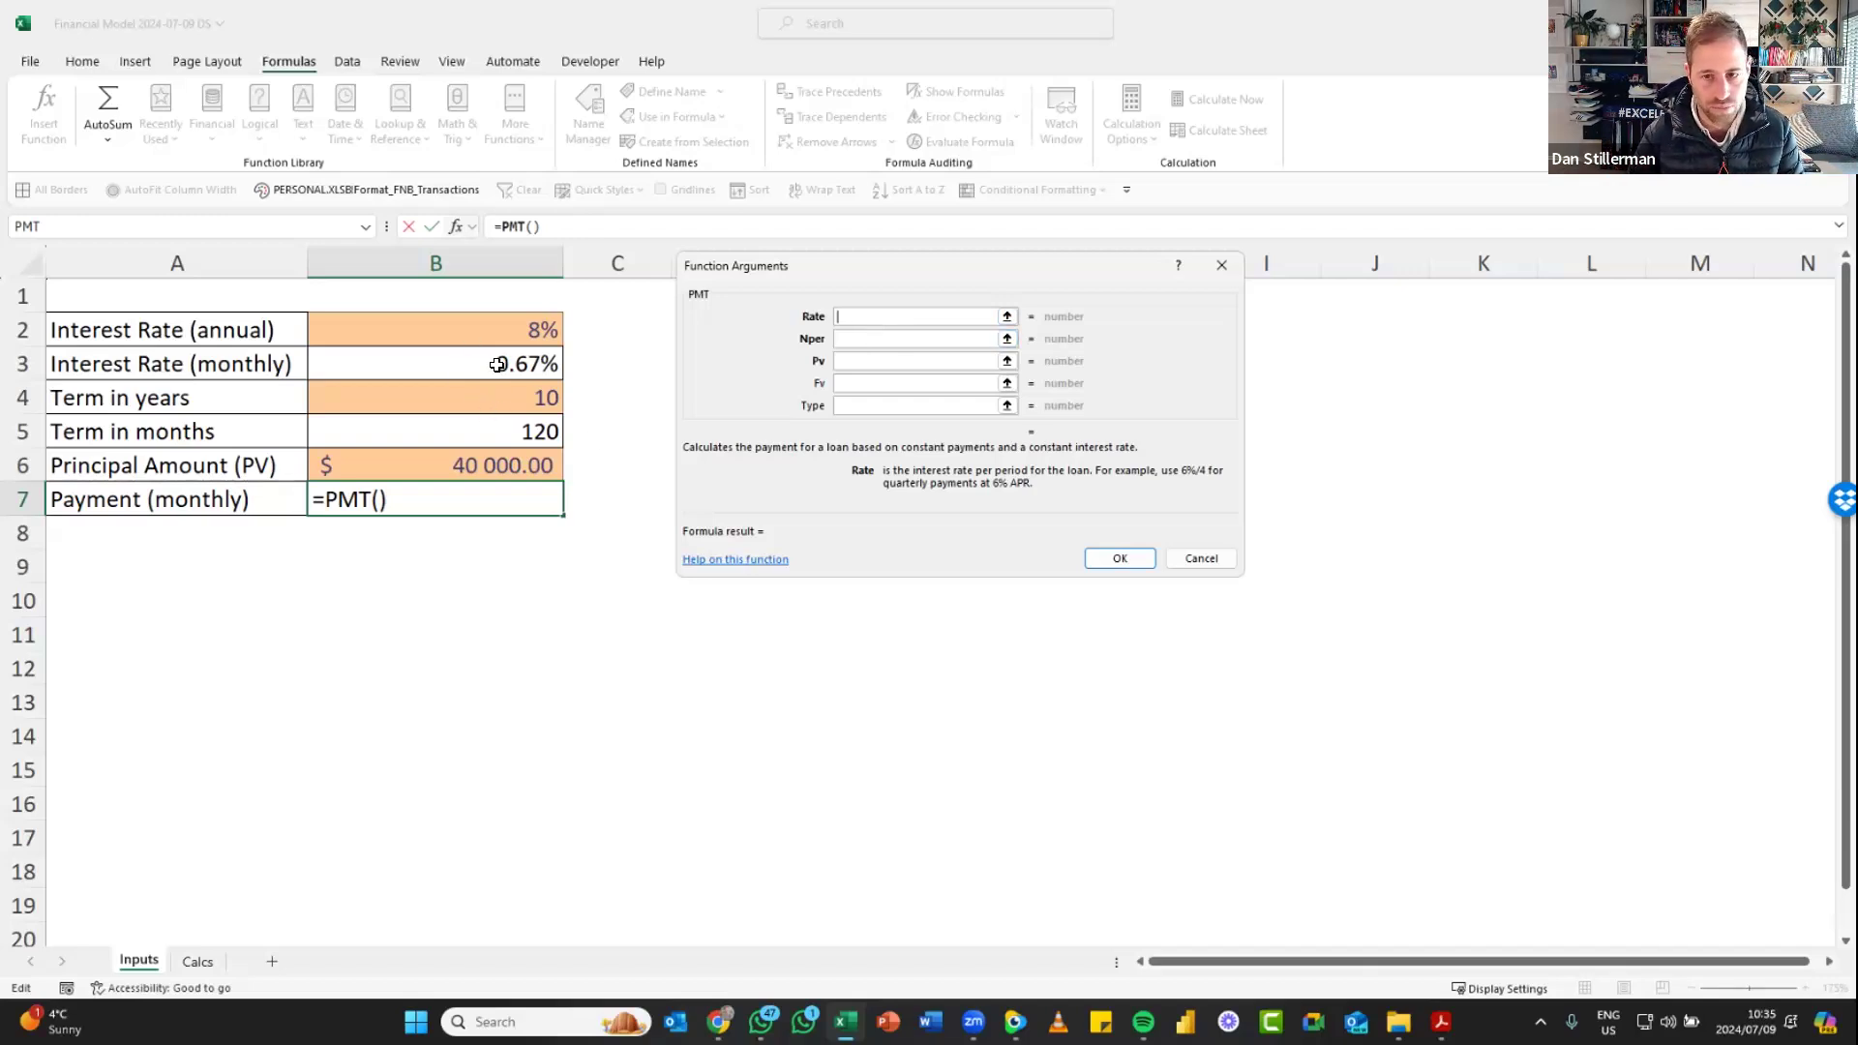
left_click(497, 364)
left_click(859, 337)
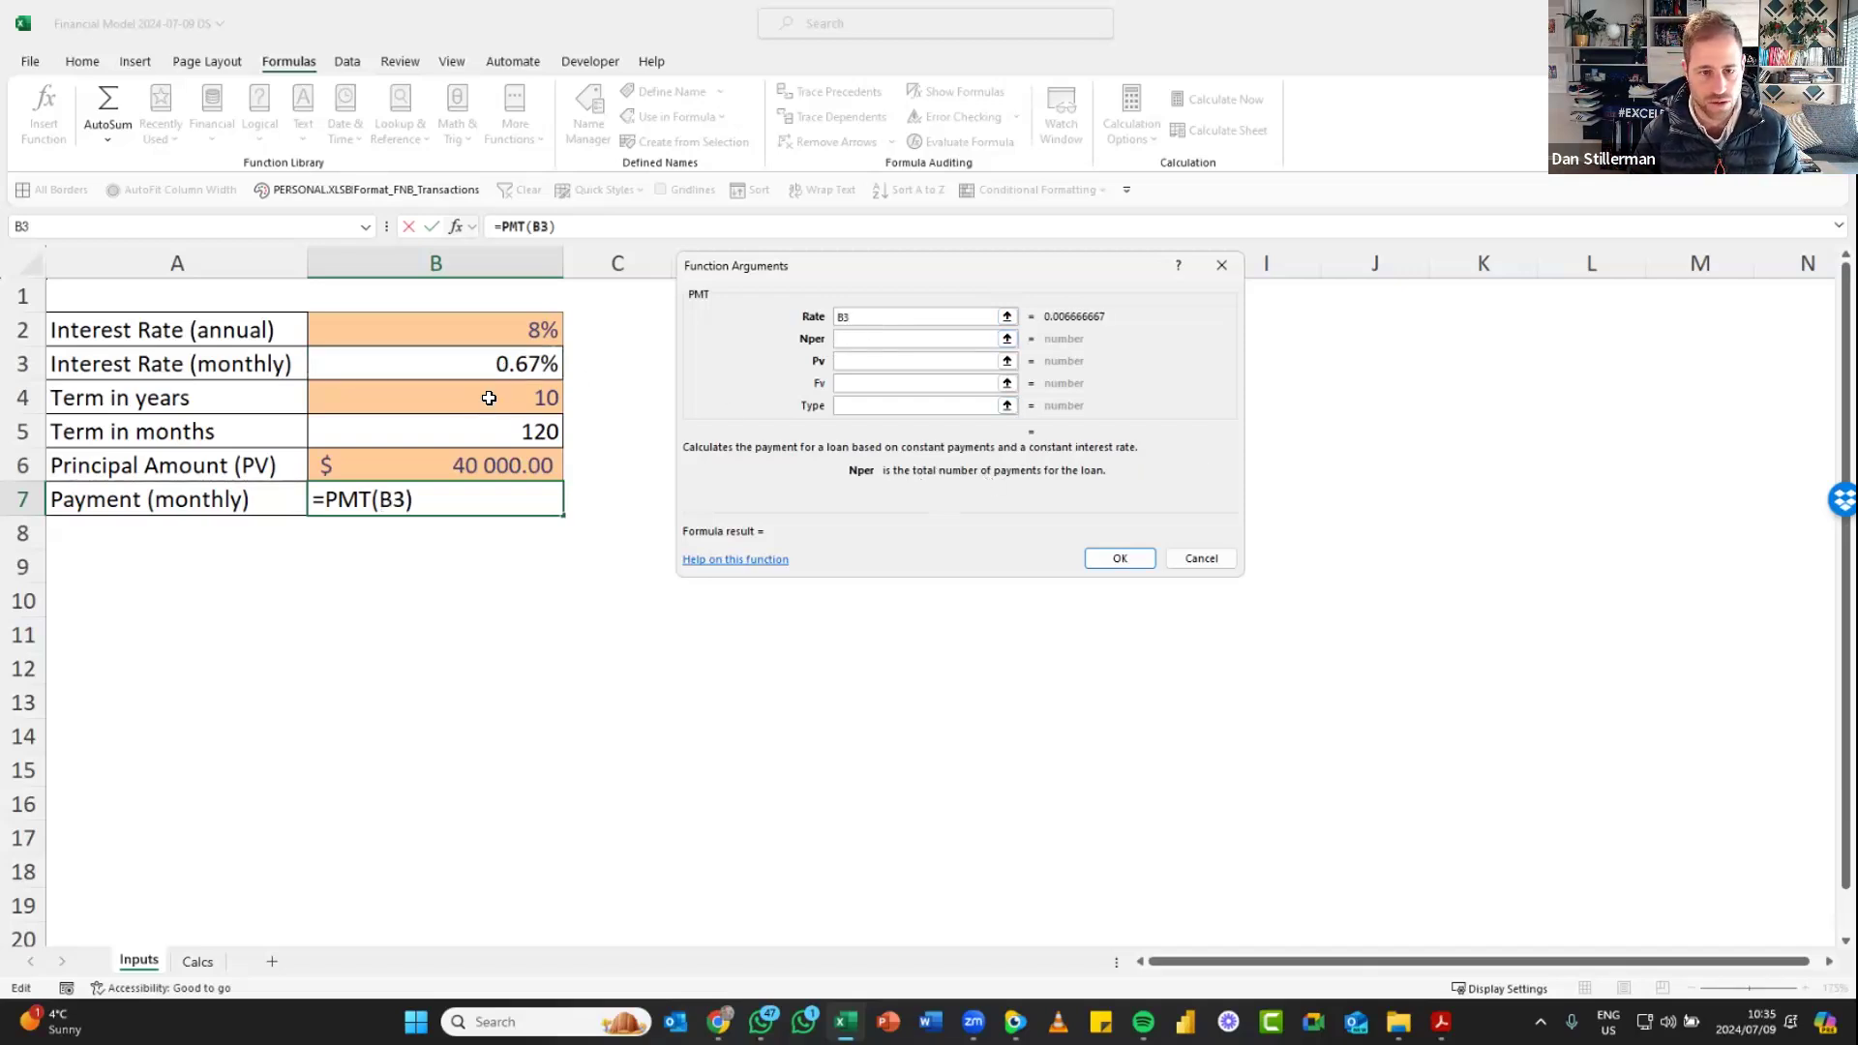
left_click(489, 429)
left_click(861, 361)
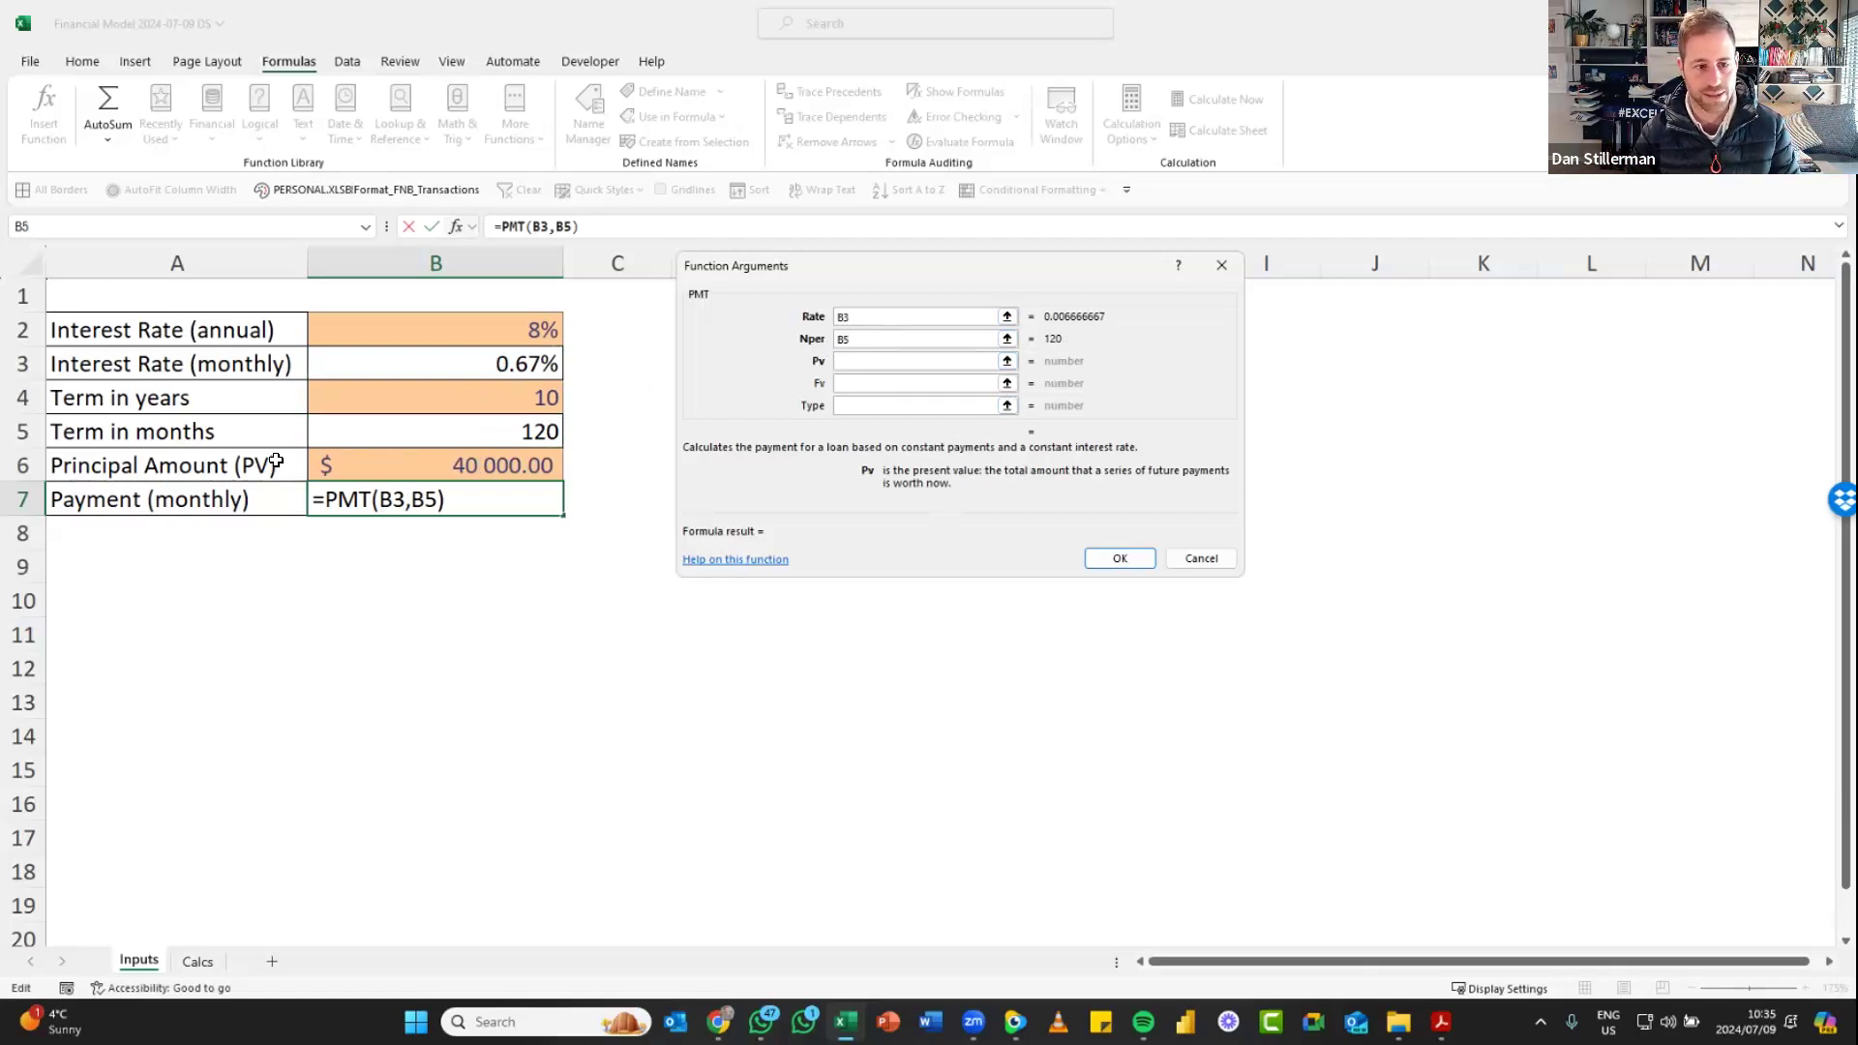
left_click(479, 467)
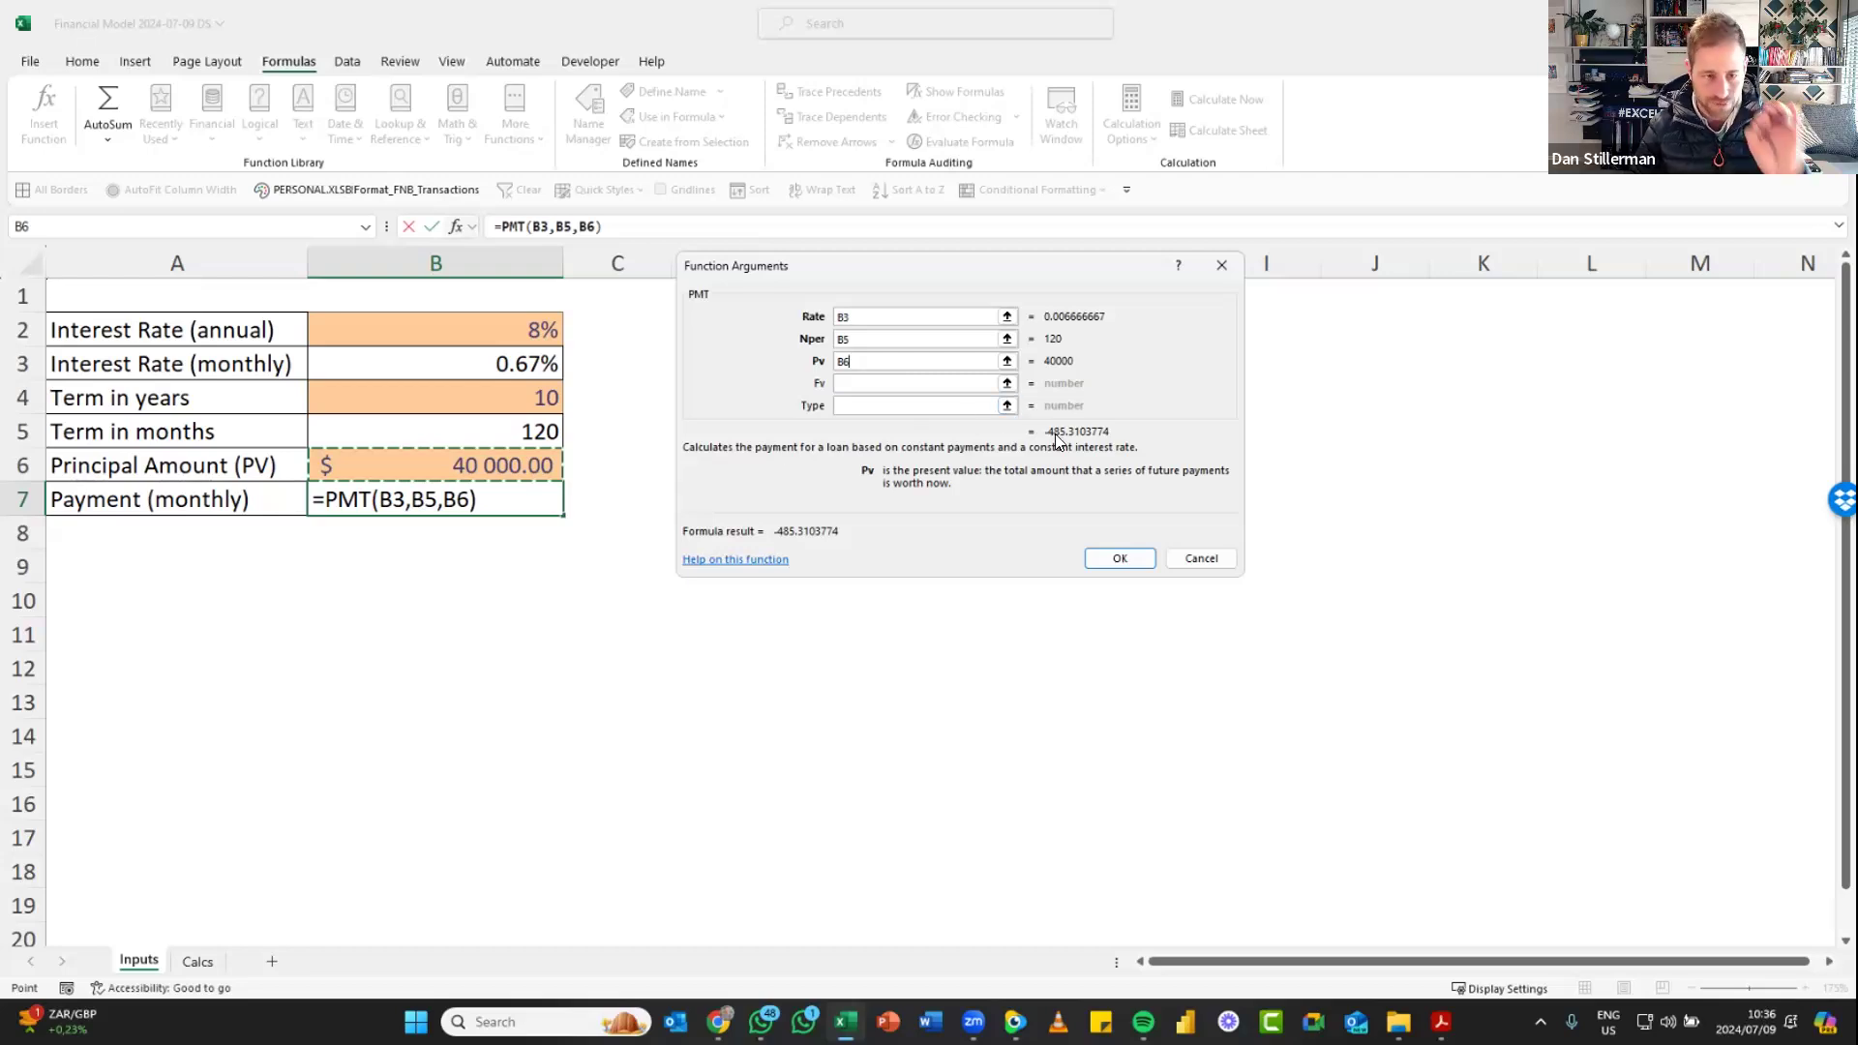
left_click(849, 361)
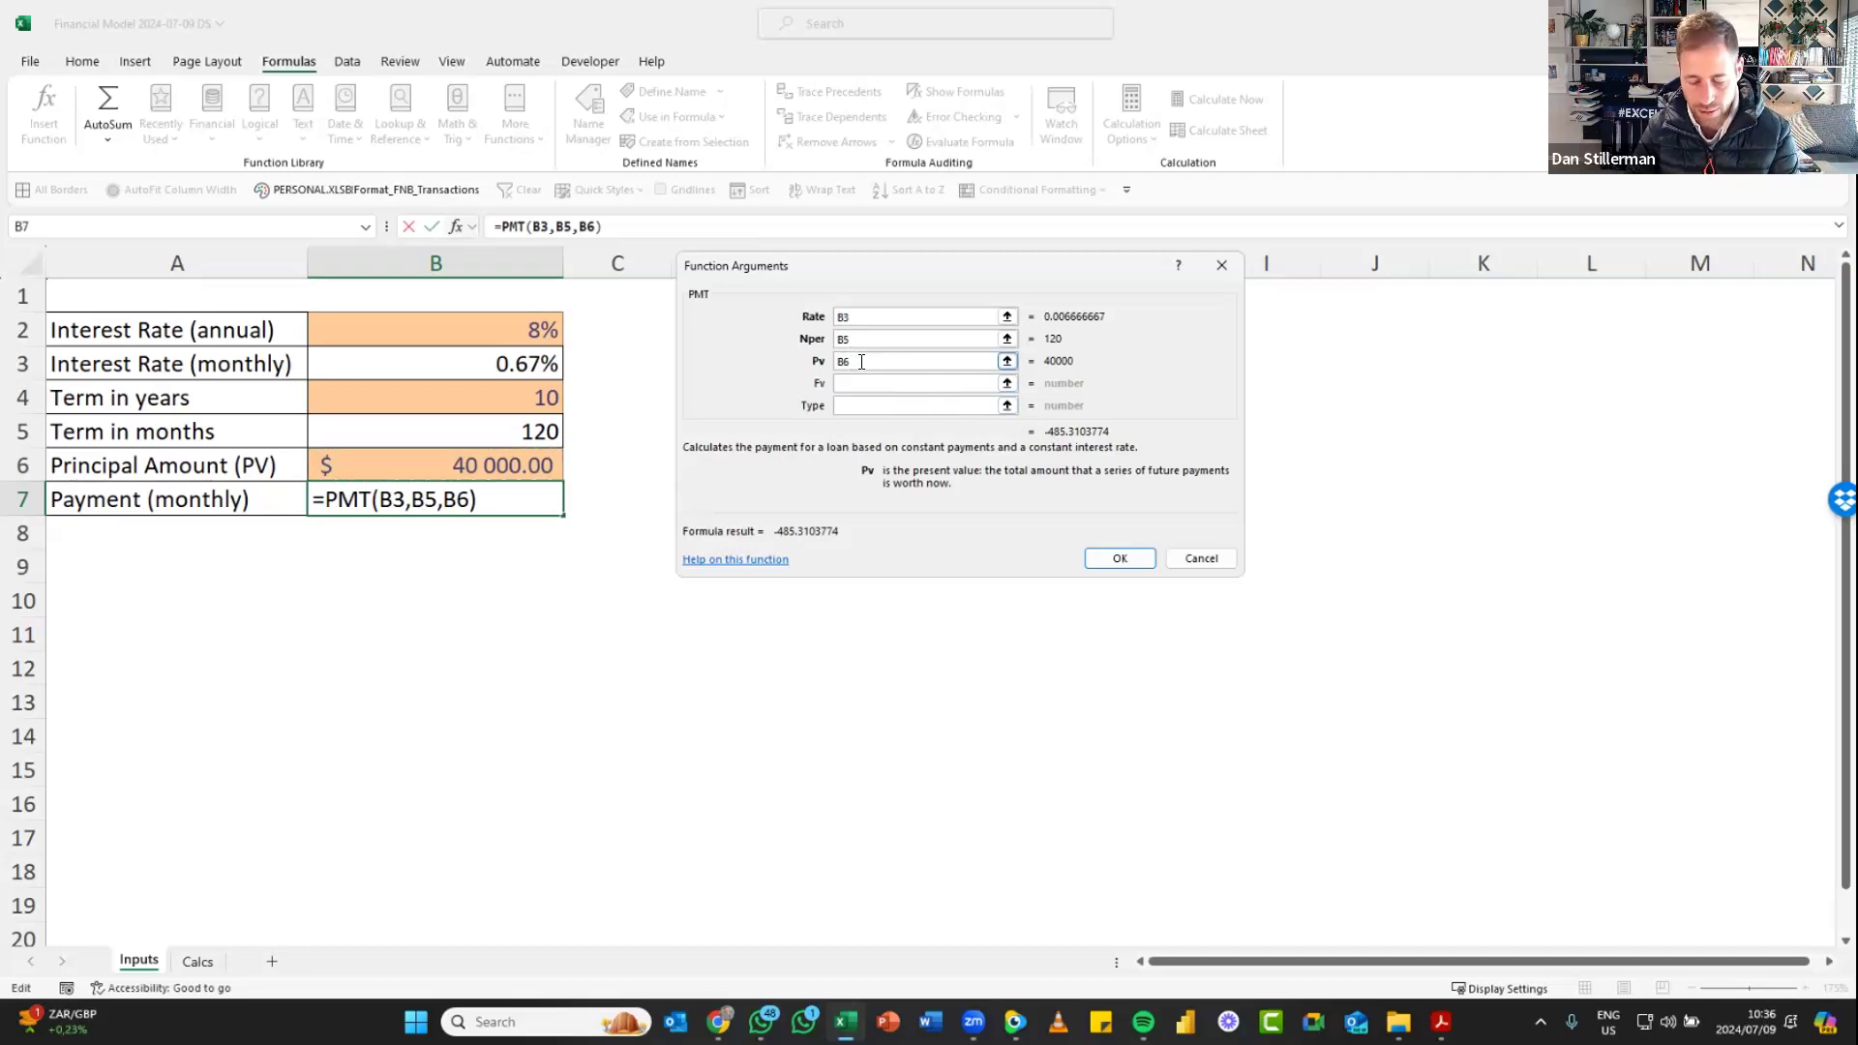
type("-")
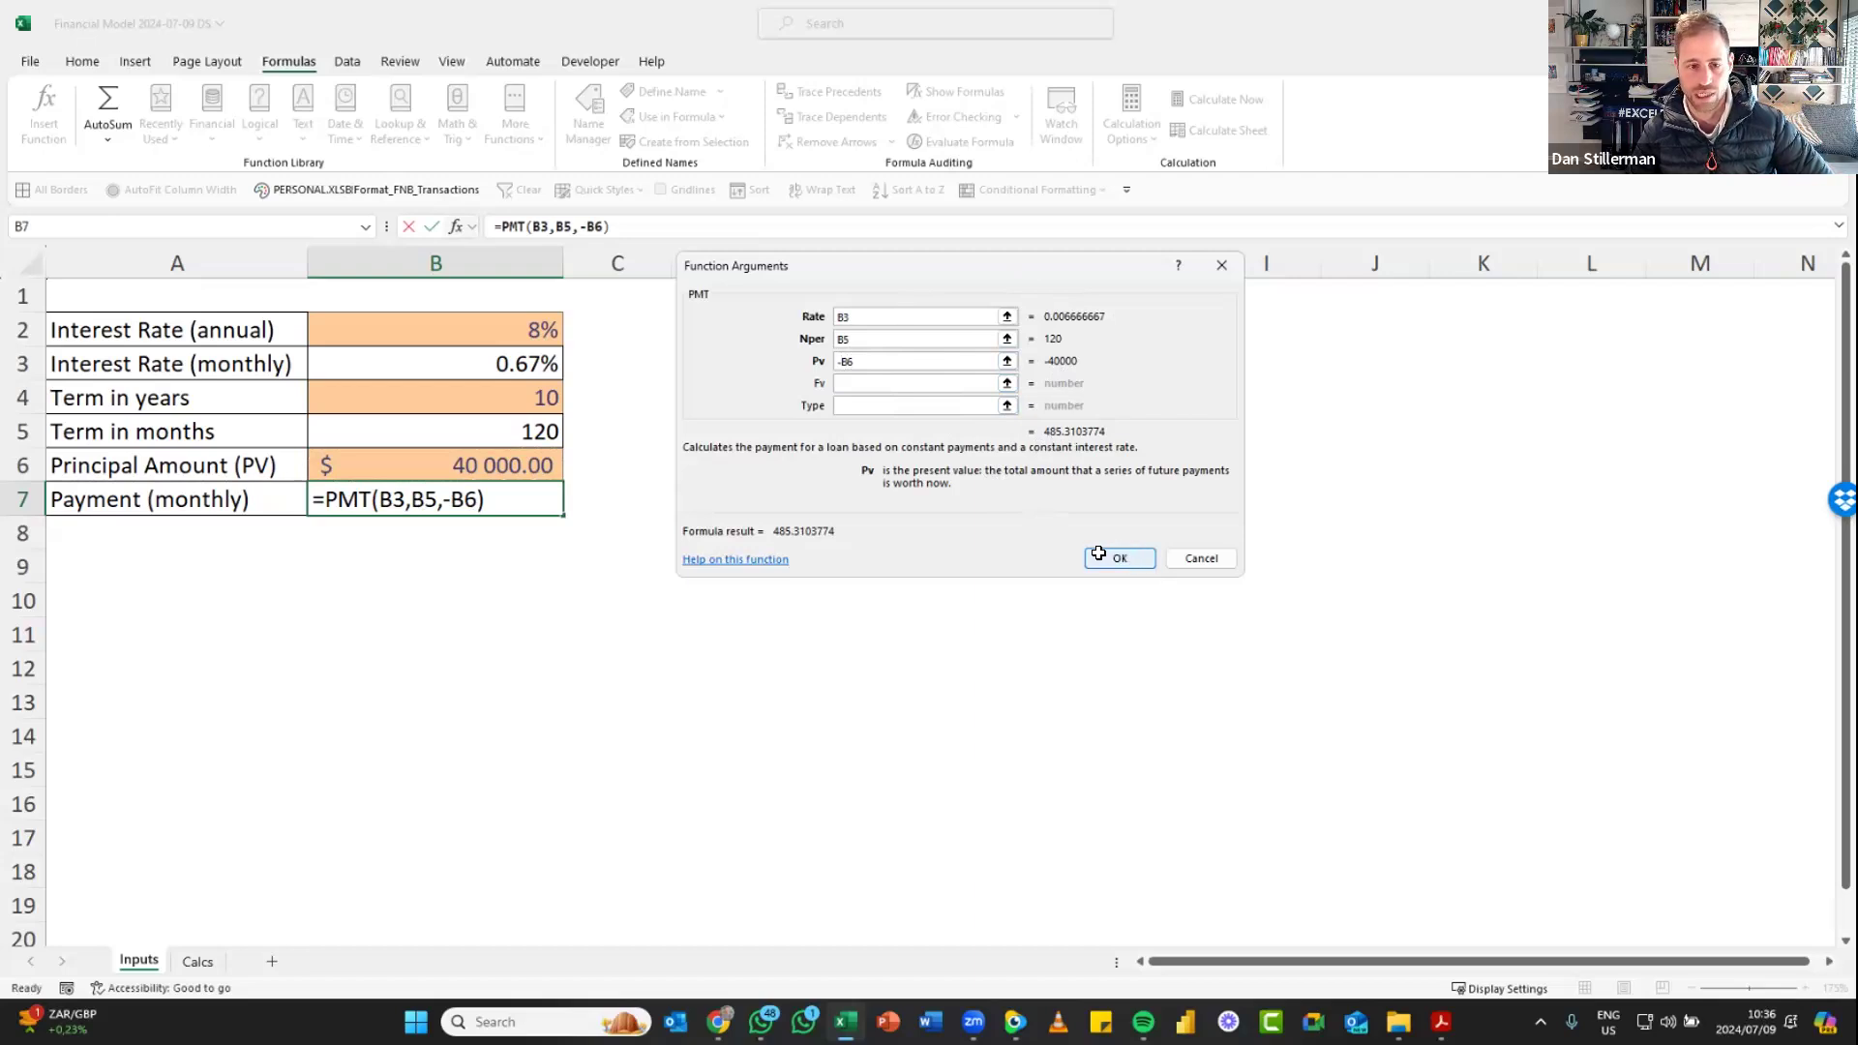
left_click(1118, 557)
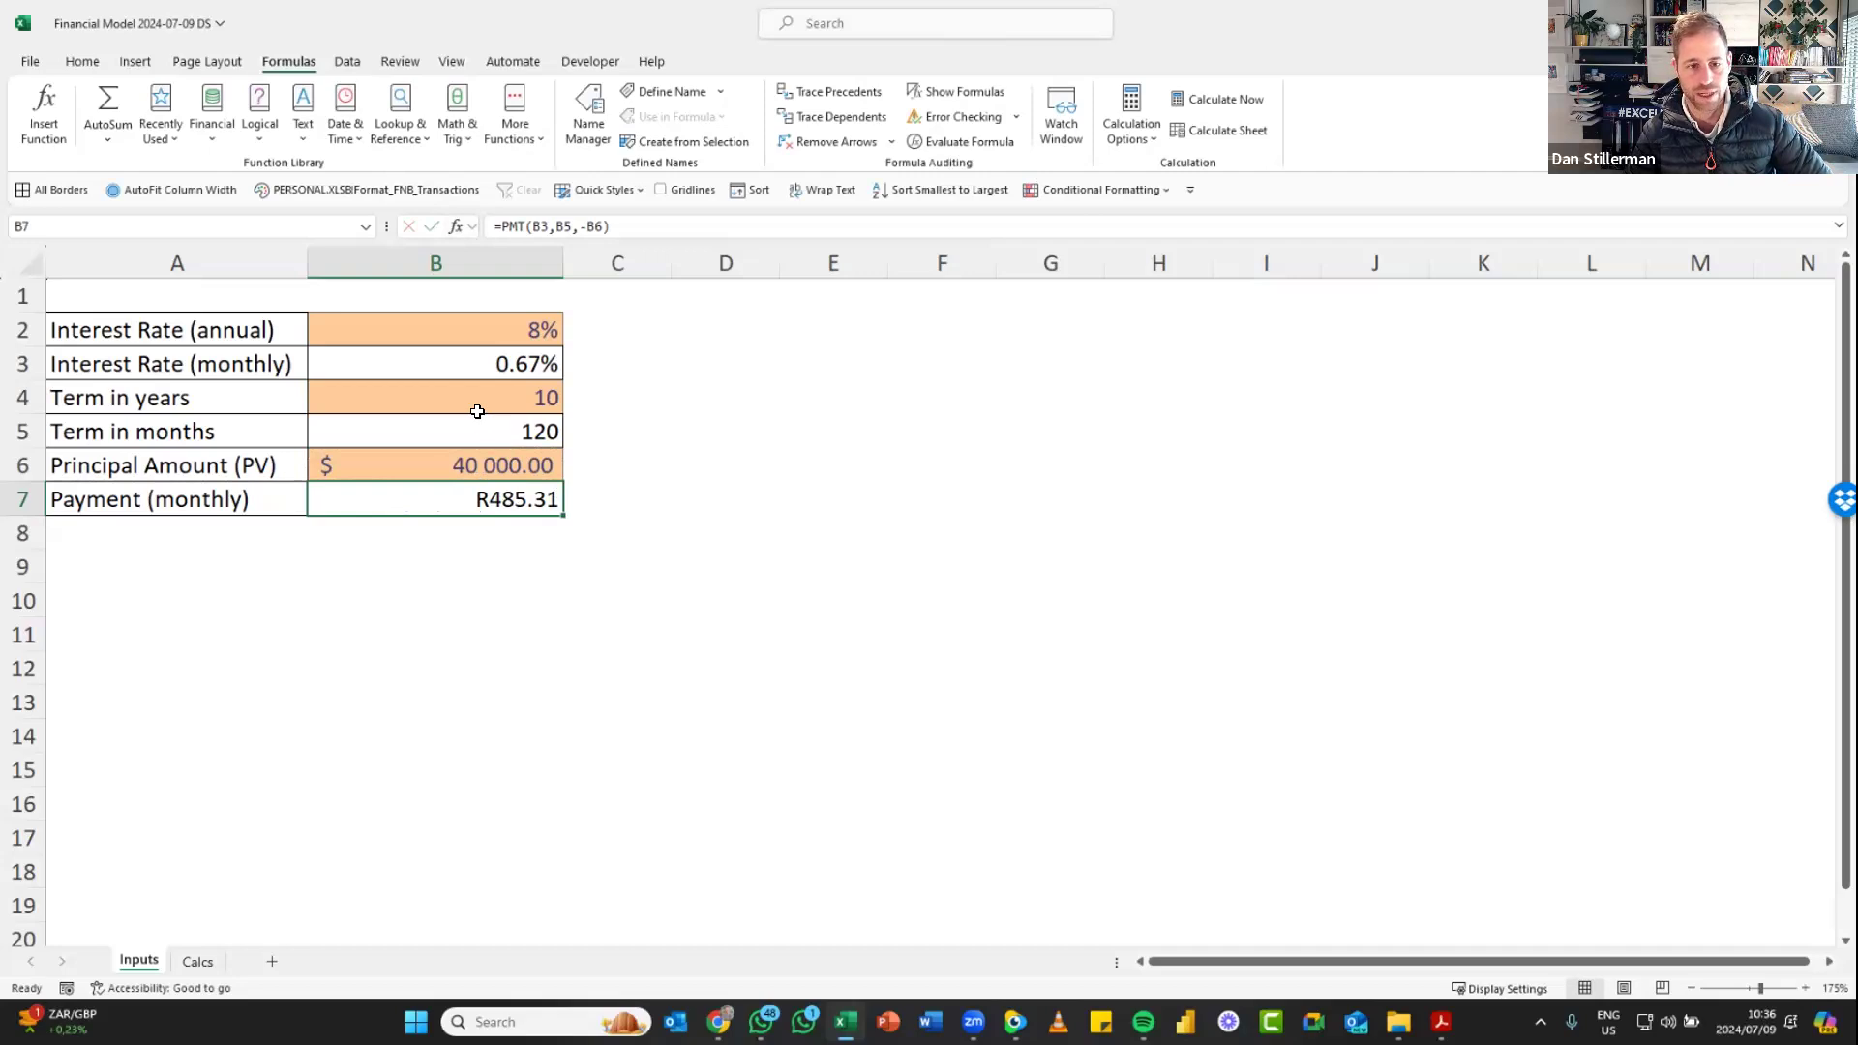
Format the monthly payment in B7 with the Accounting number format using $ English (United States)
left_click(433, 469)
left_click(79, 63)
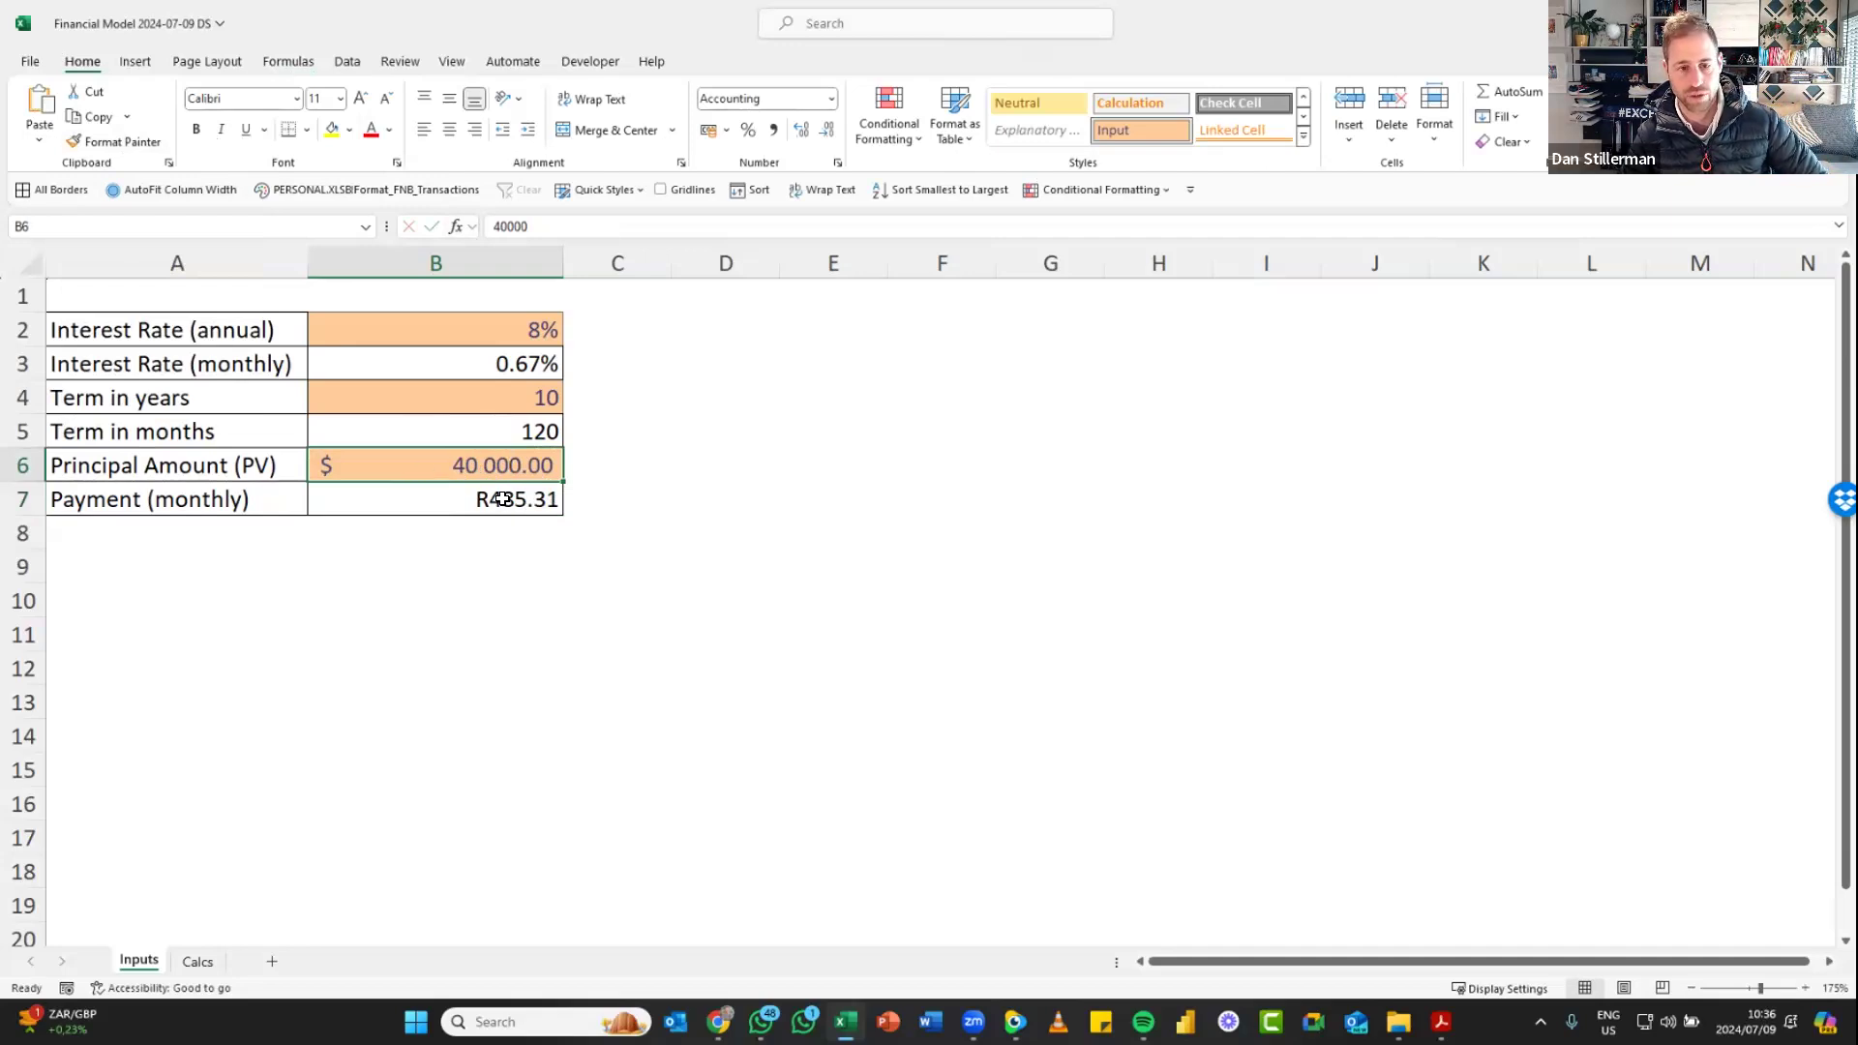
key("Down")
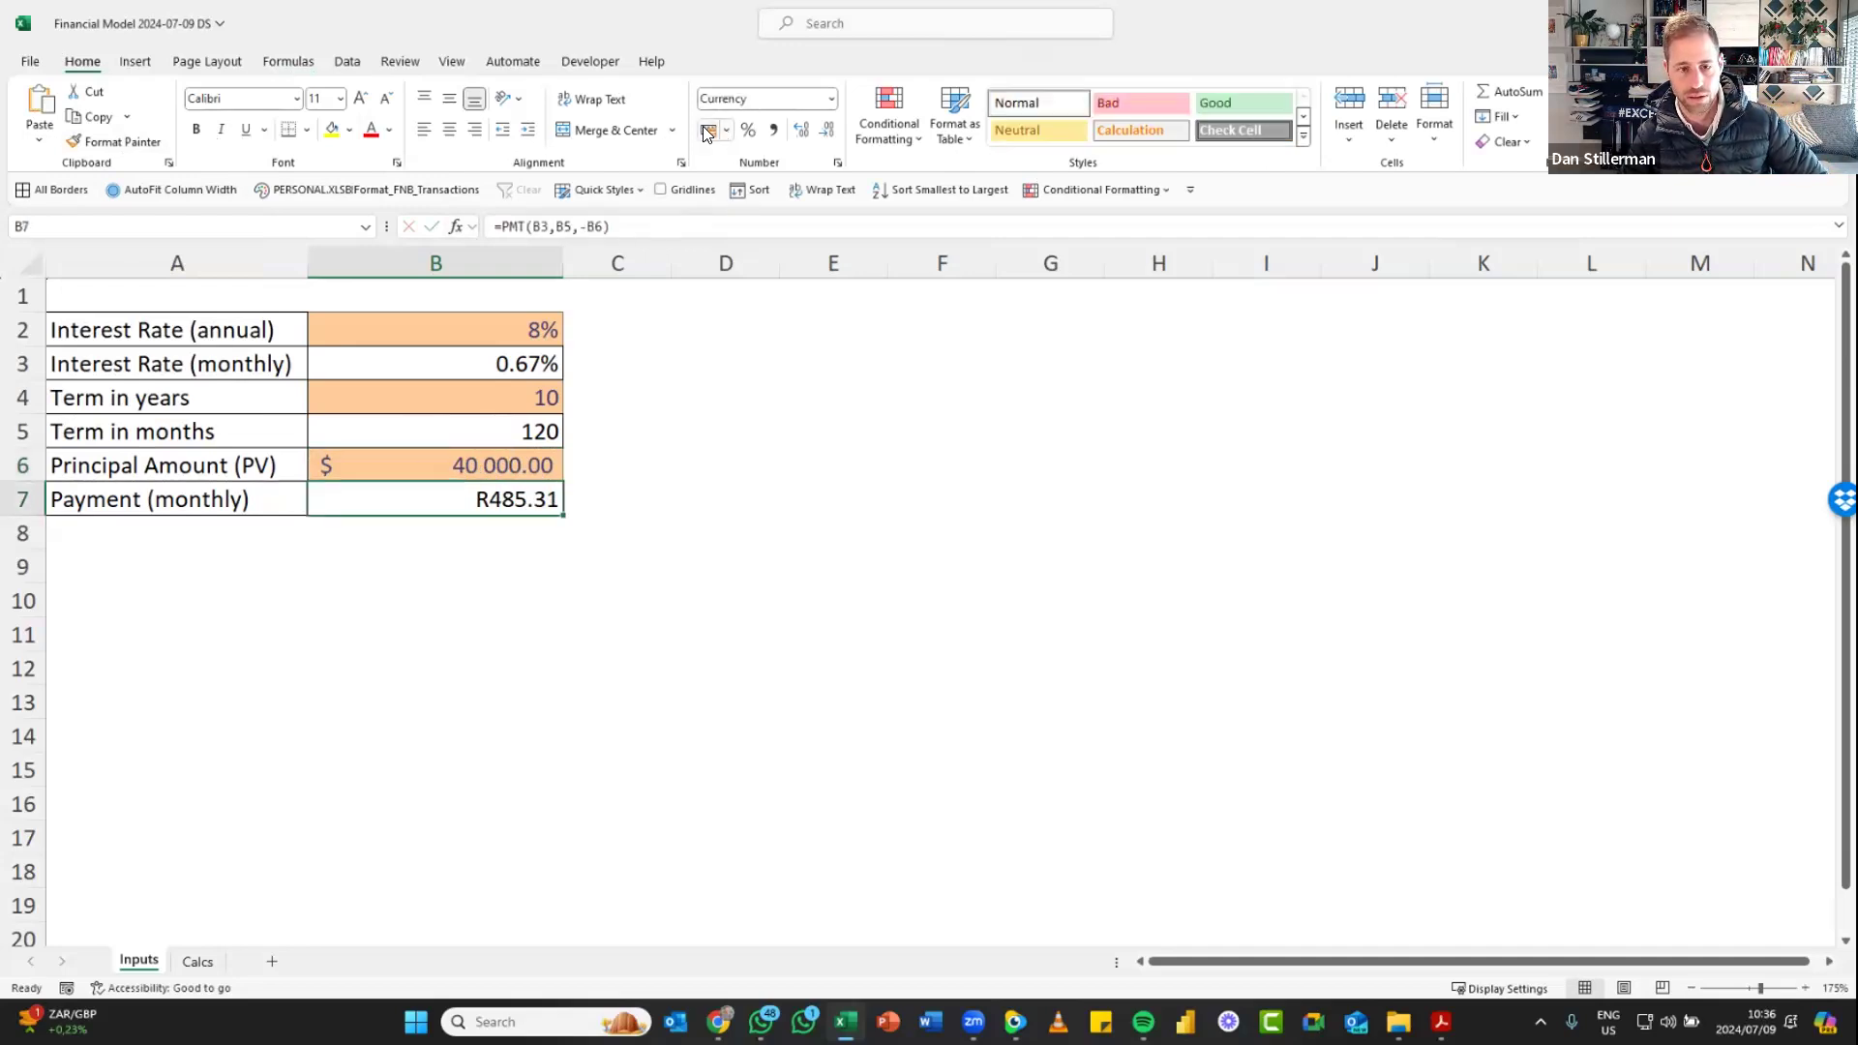
left_click(712, 132)
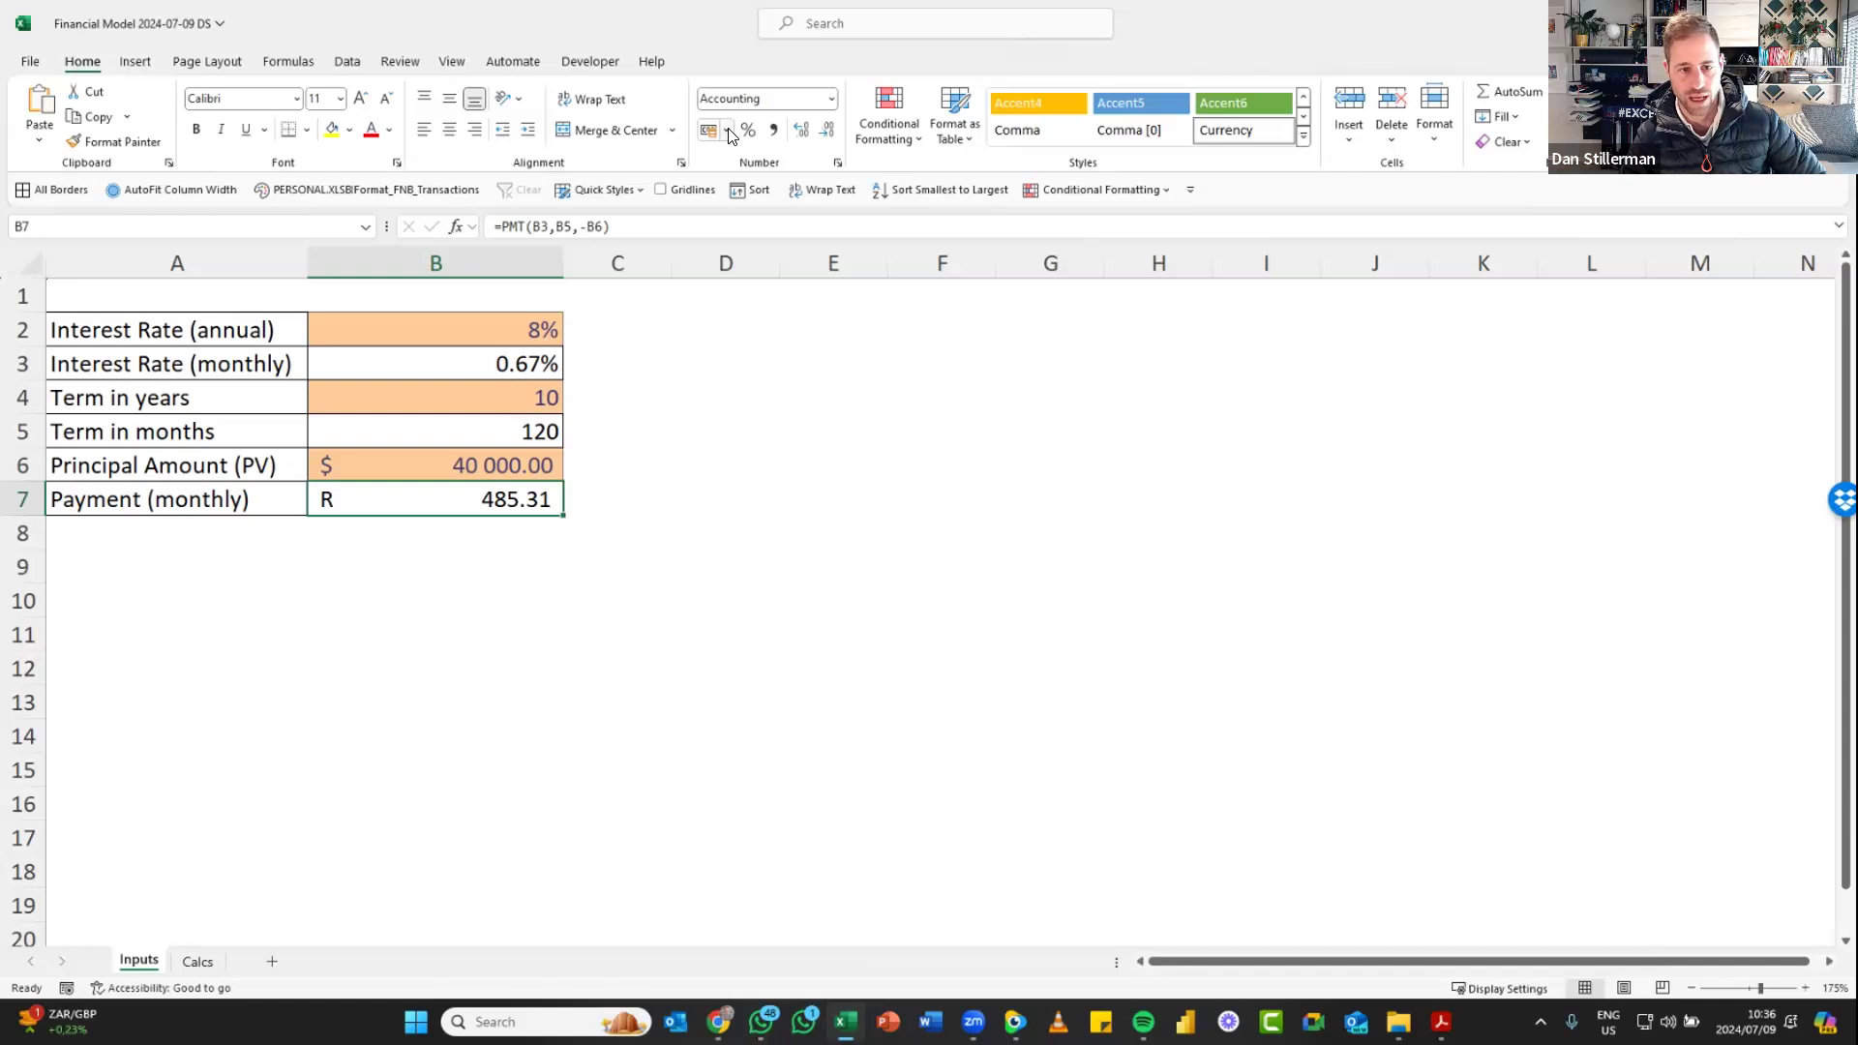
left_click(728, 131)
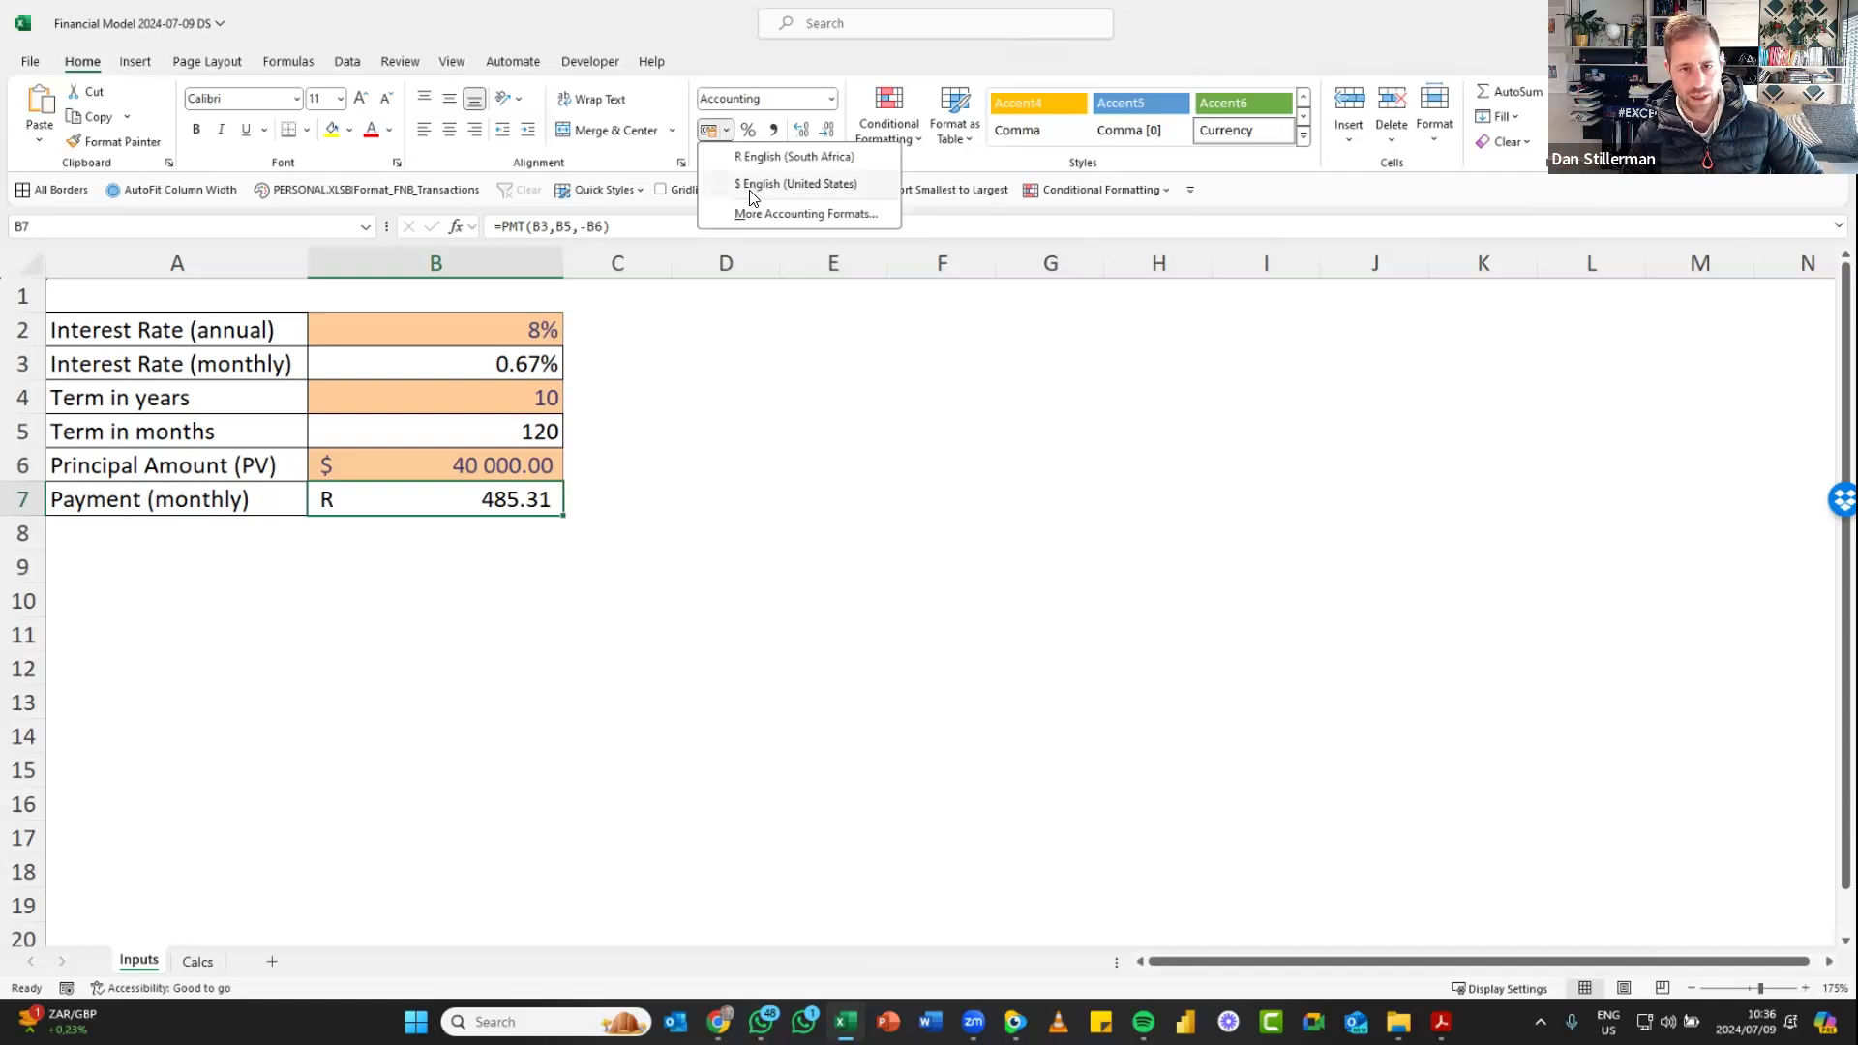
left_click(764, 184)
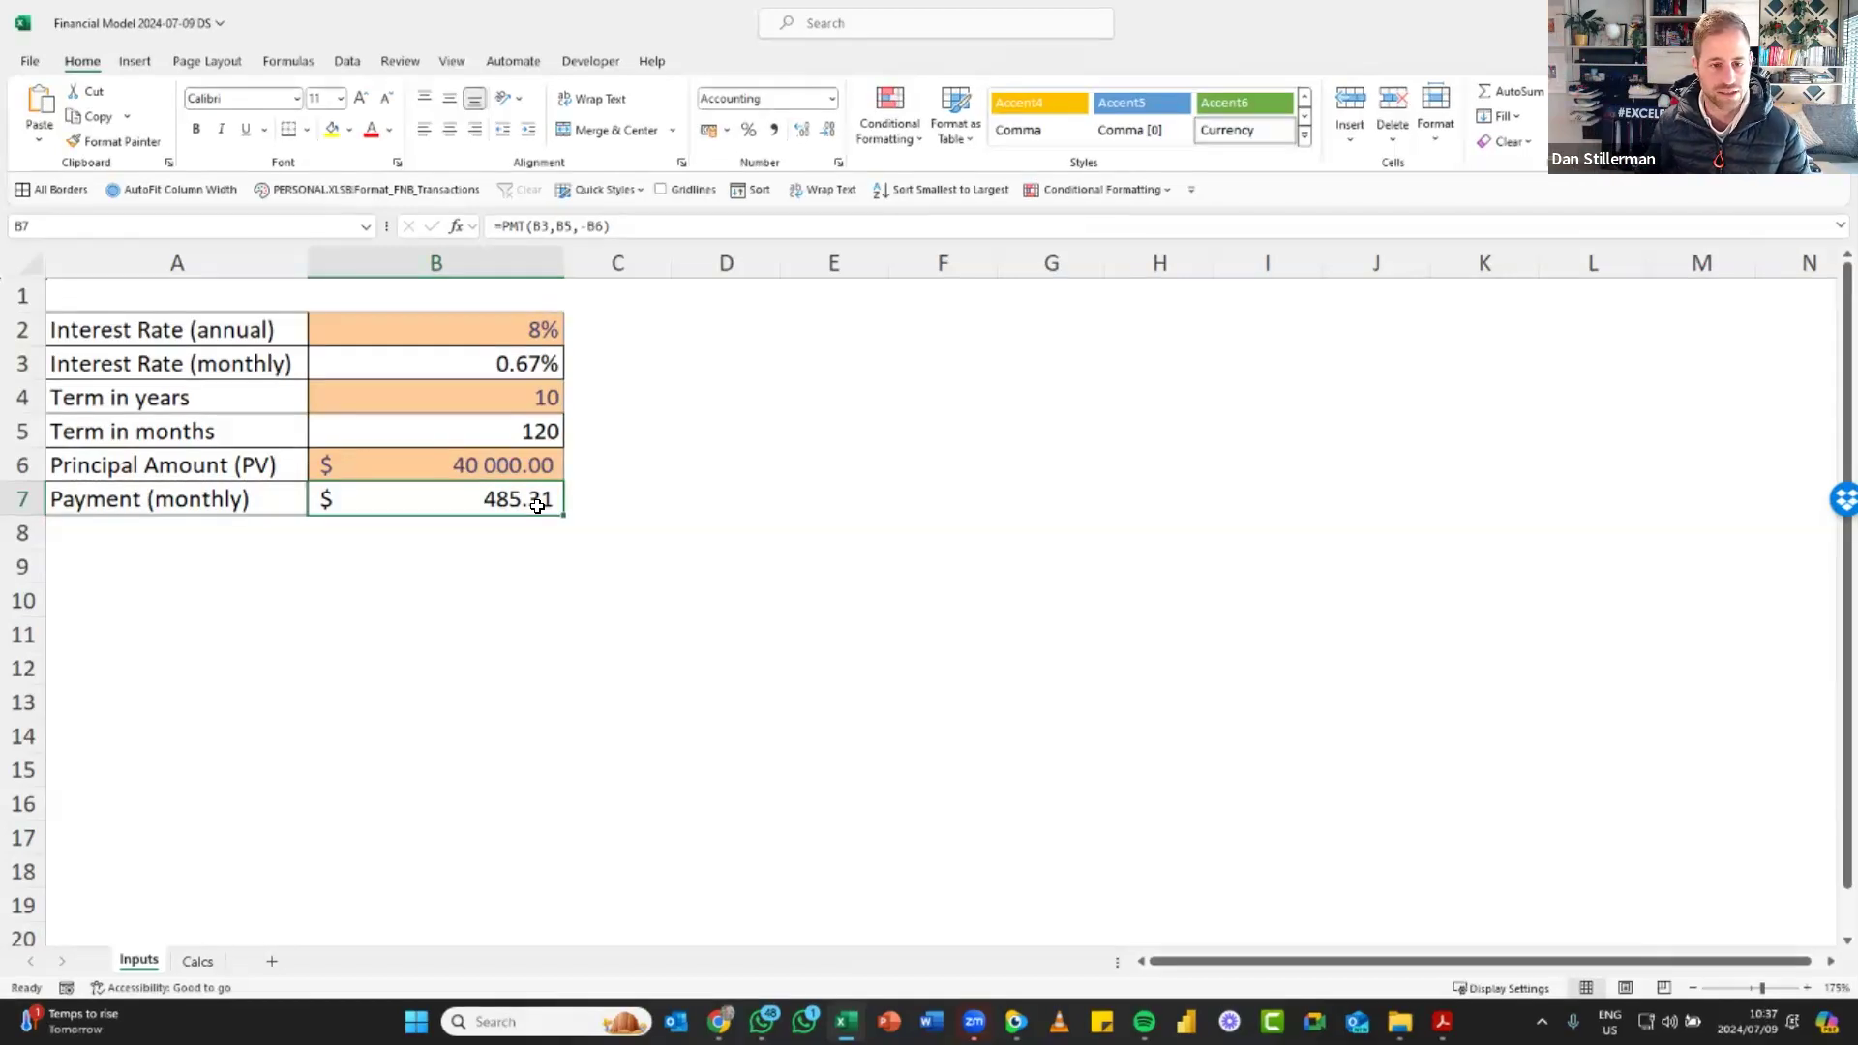
Show the gridlines on the Inputs sheet and hide them again
key("alt")
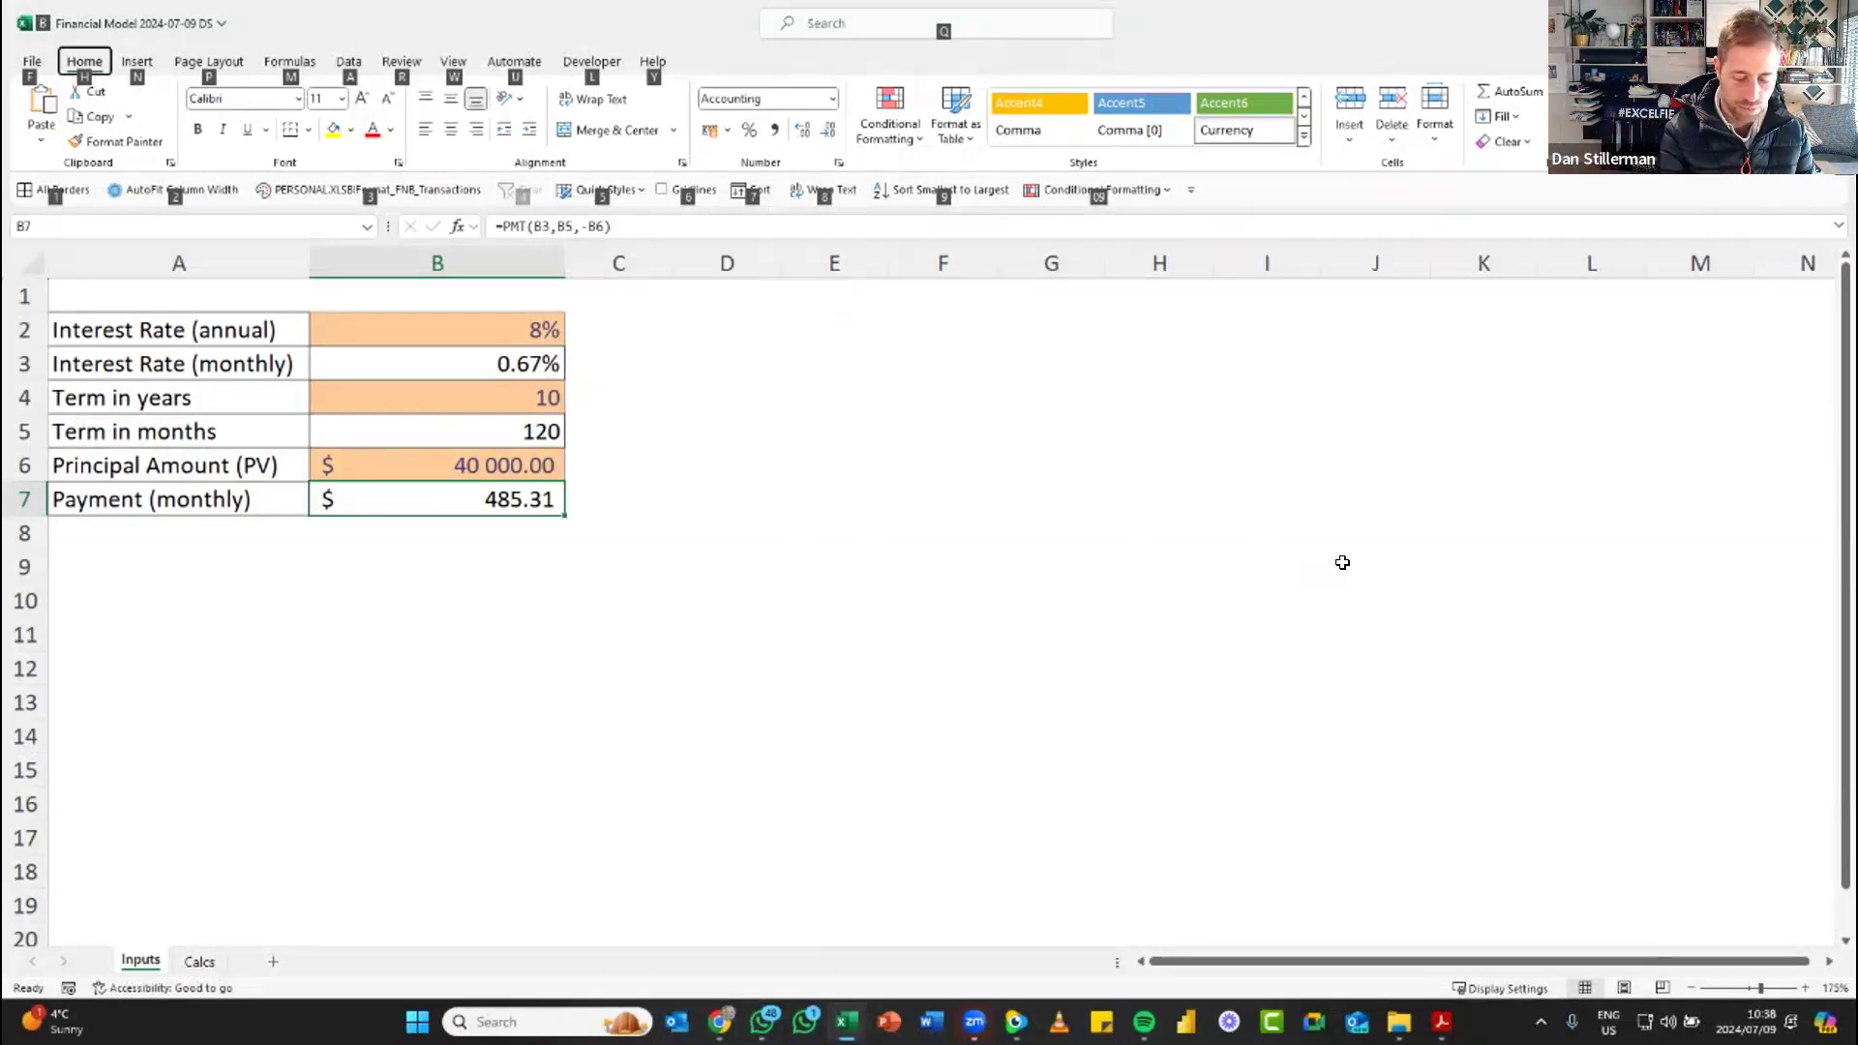
key("6")
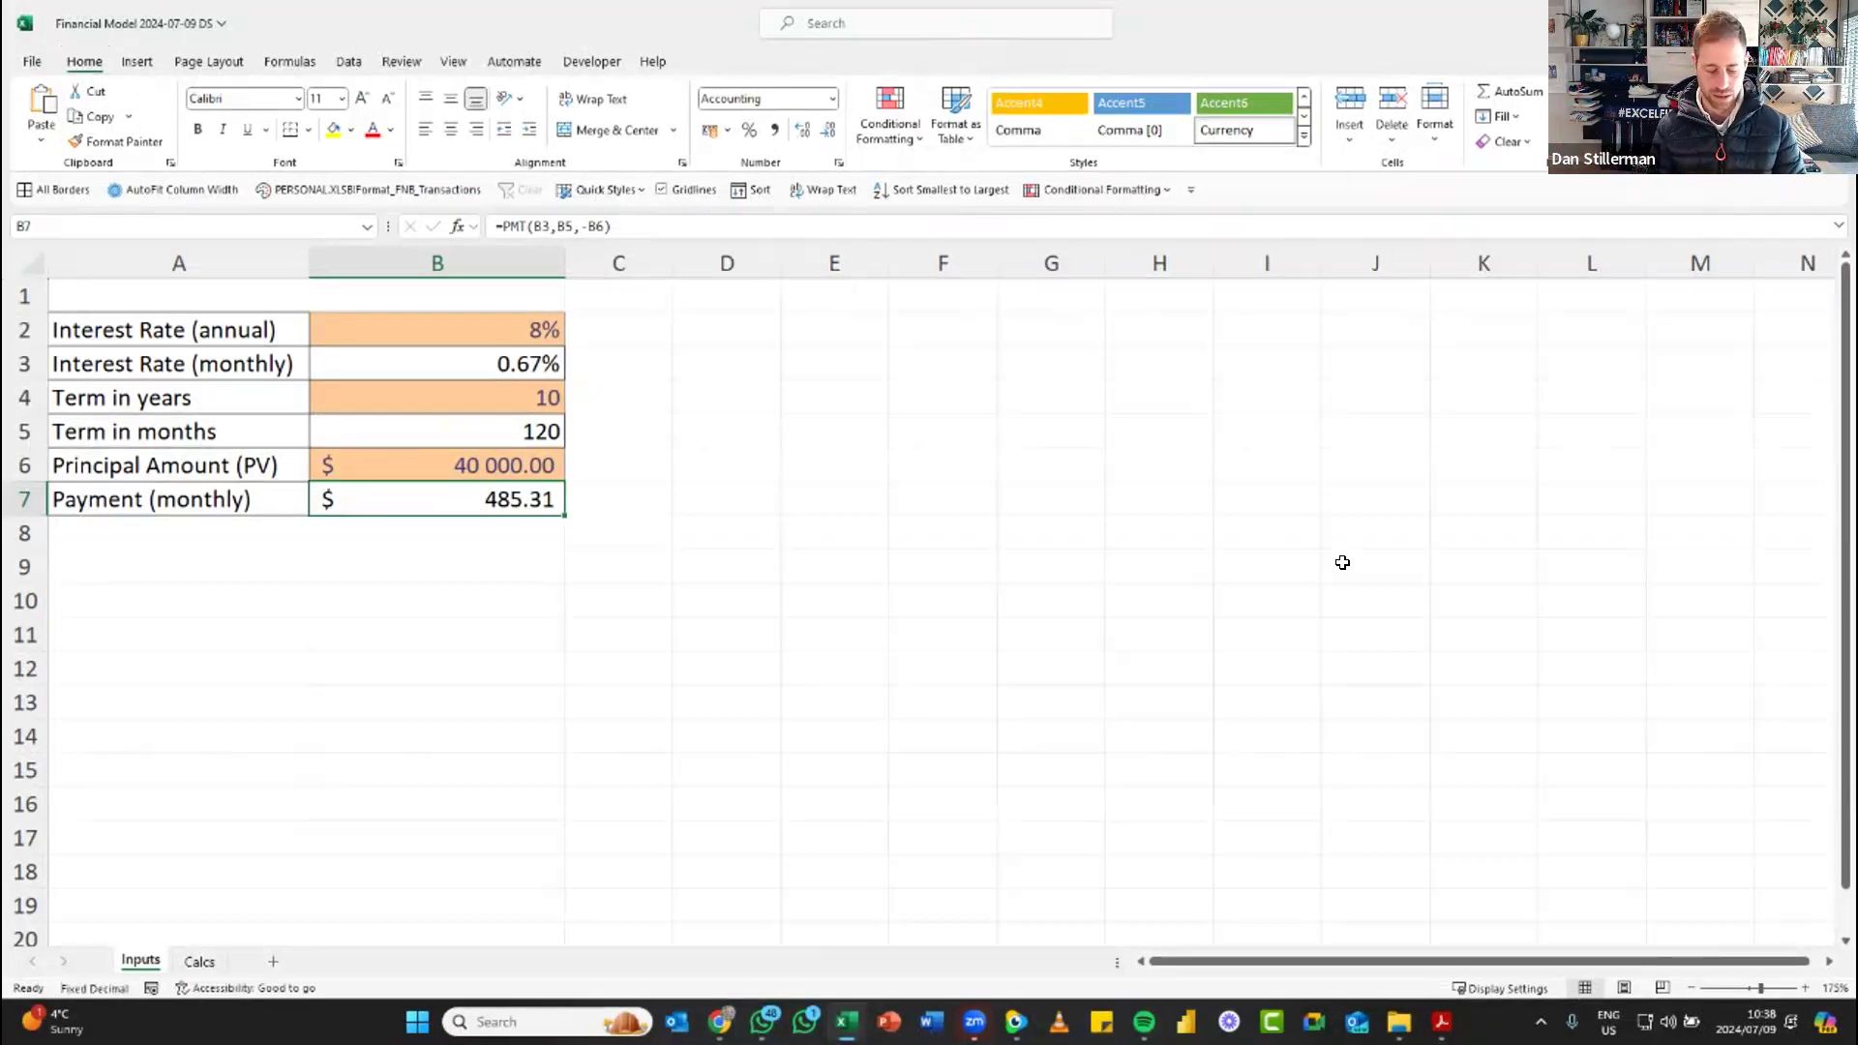
key("alt")
key("6")
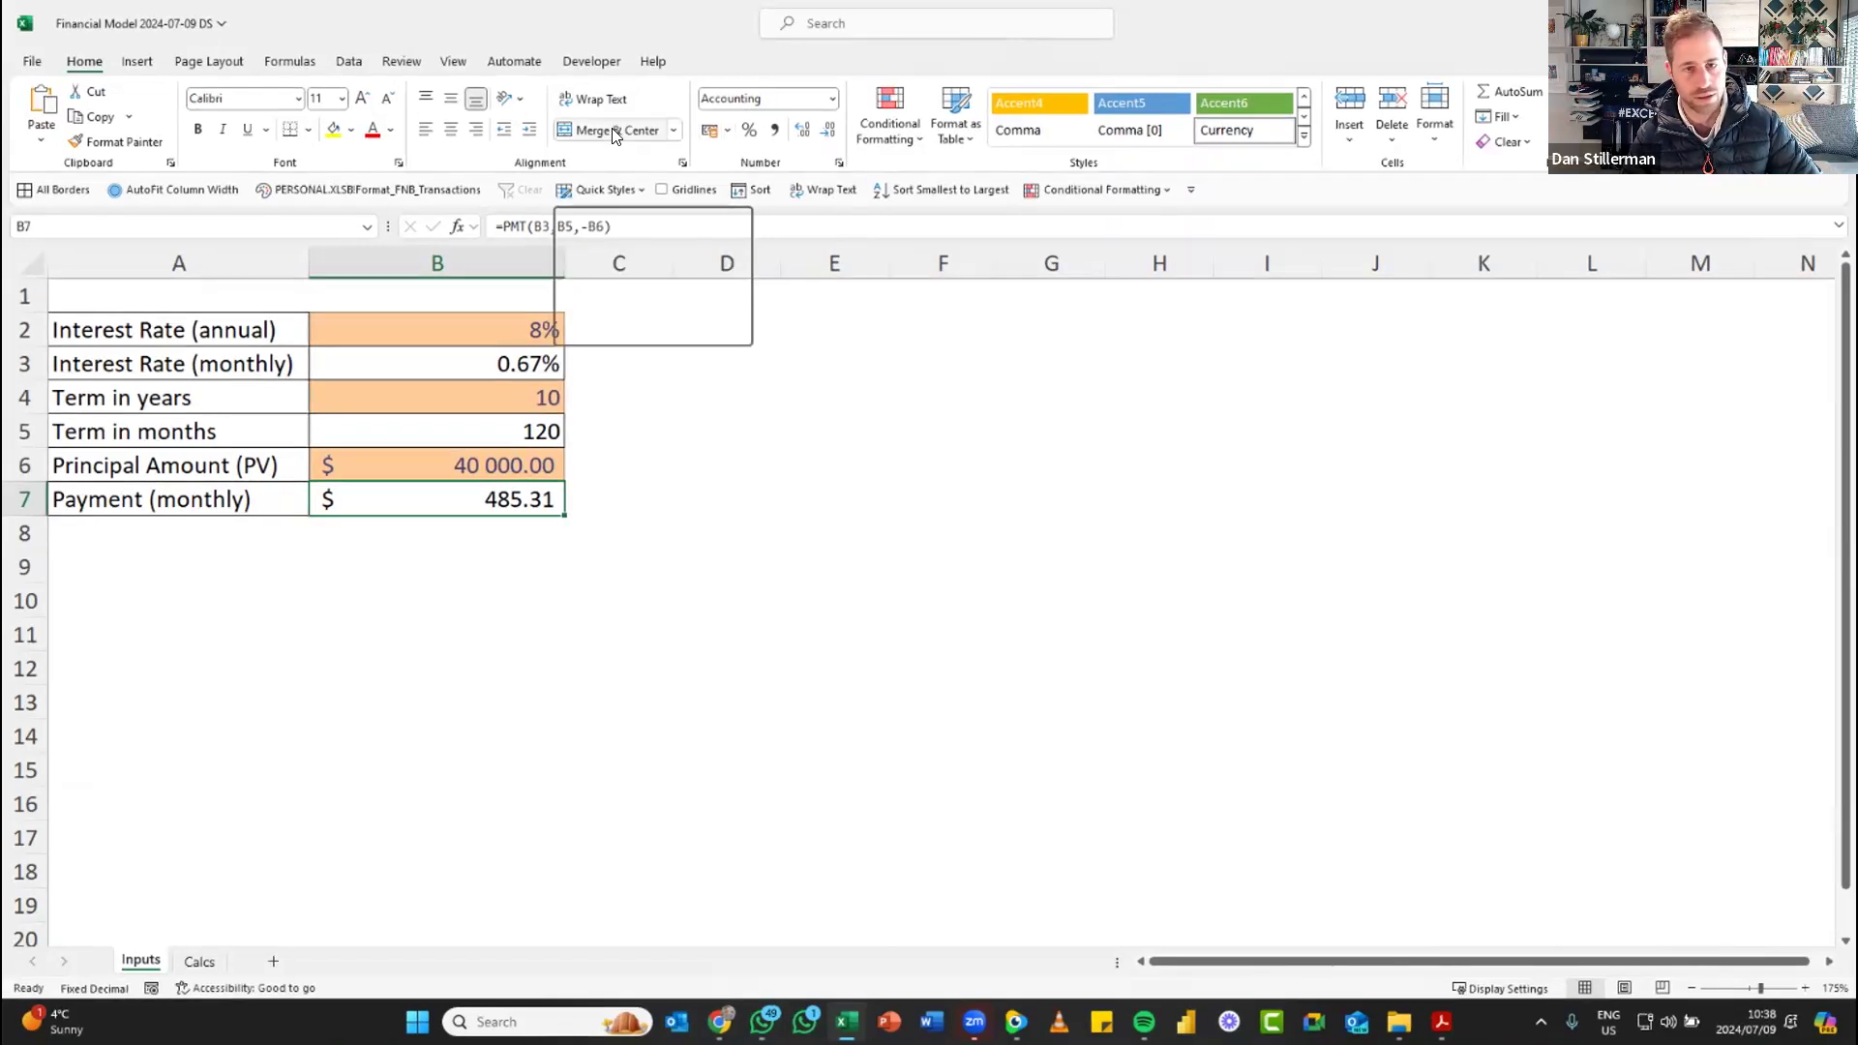
Add Merge & Center to the Quick Access Toolbar and remove it again
right_click(617, 133)
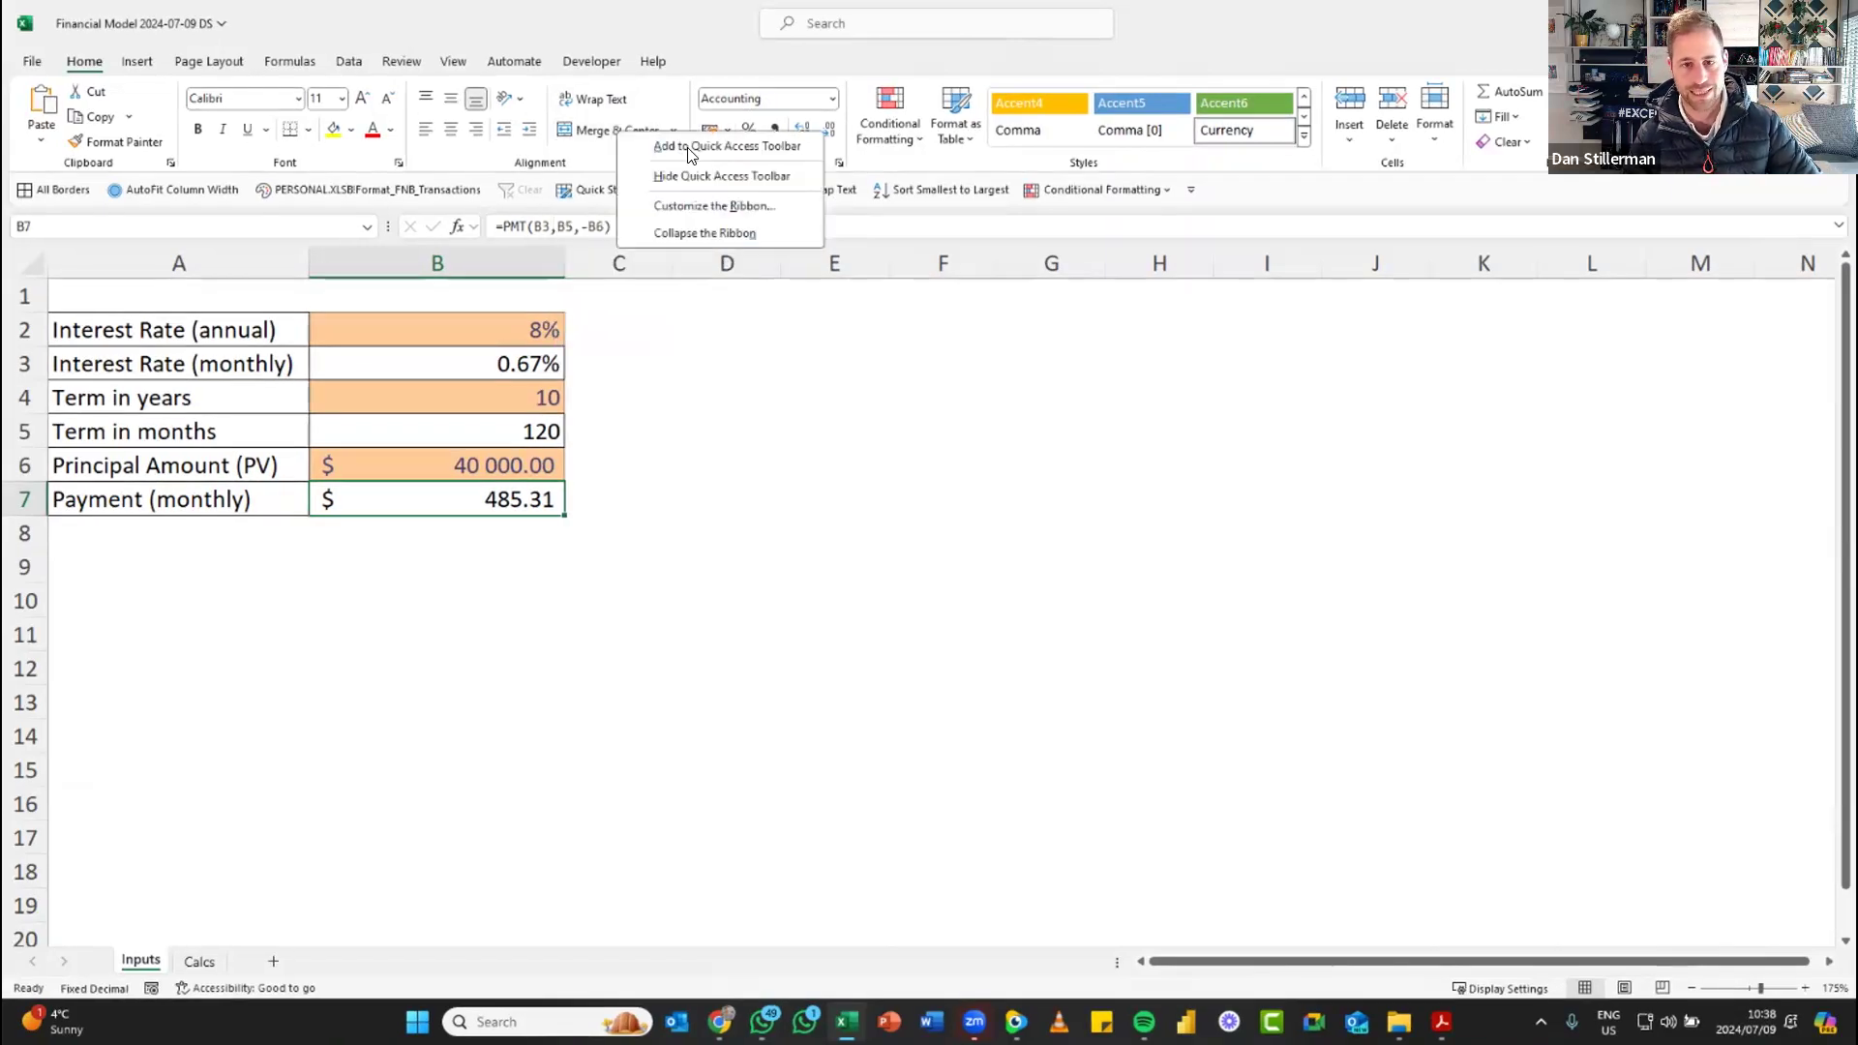
left_click(690, 147)
right_click(1268, 195)
left_click(1271, 207)
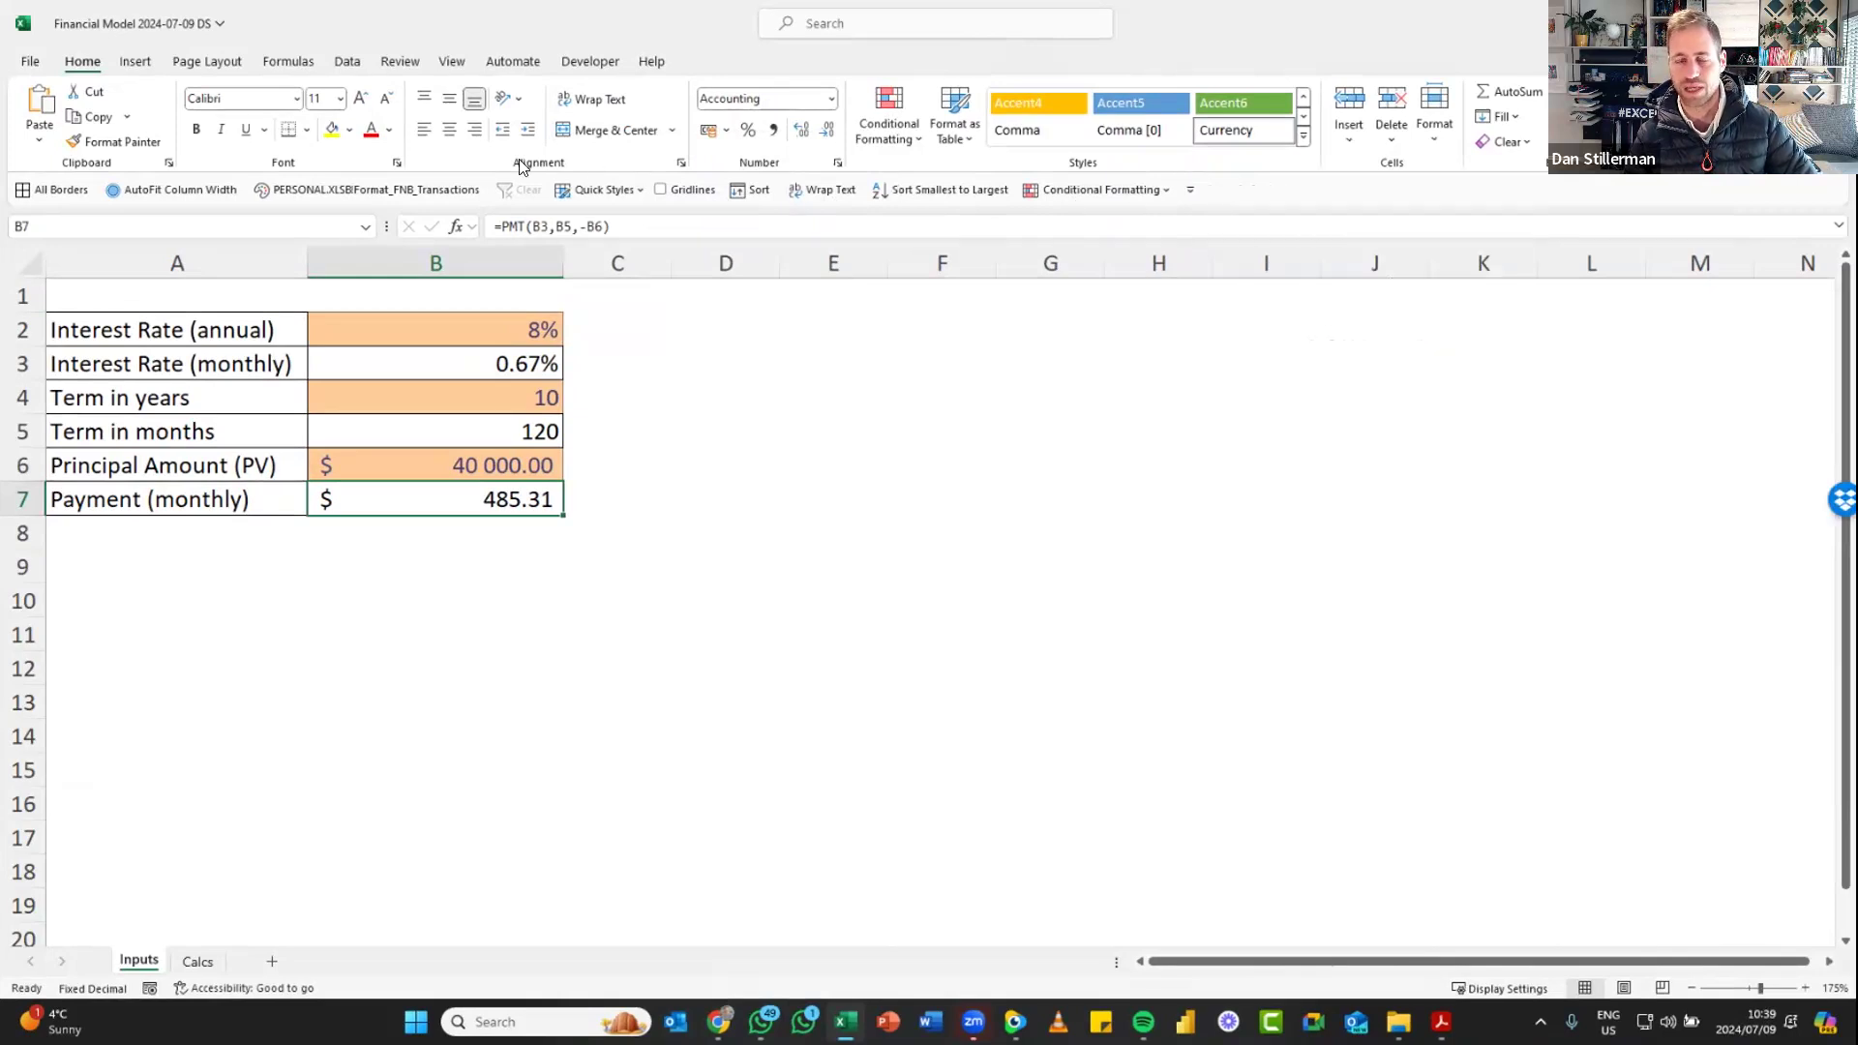
Show the Quick Access Toolbar above the ribbon and move it back below the ribbon
right_click(1094, 190)
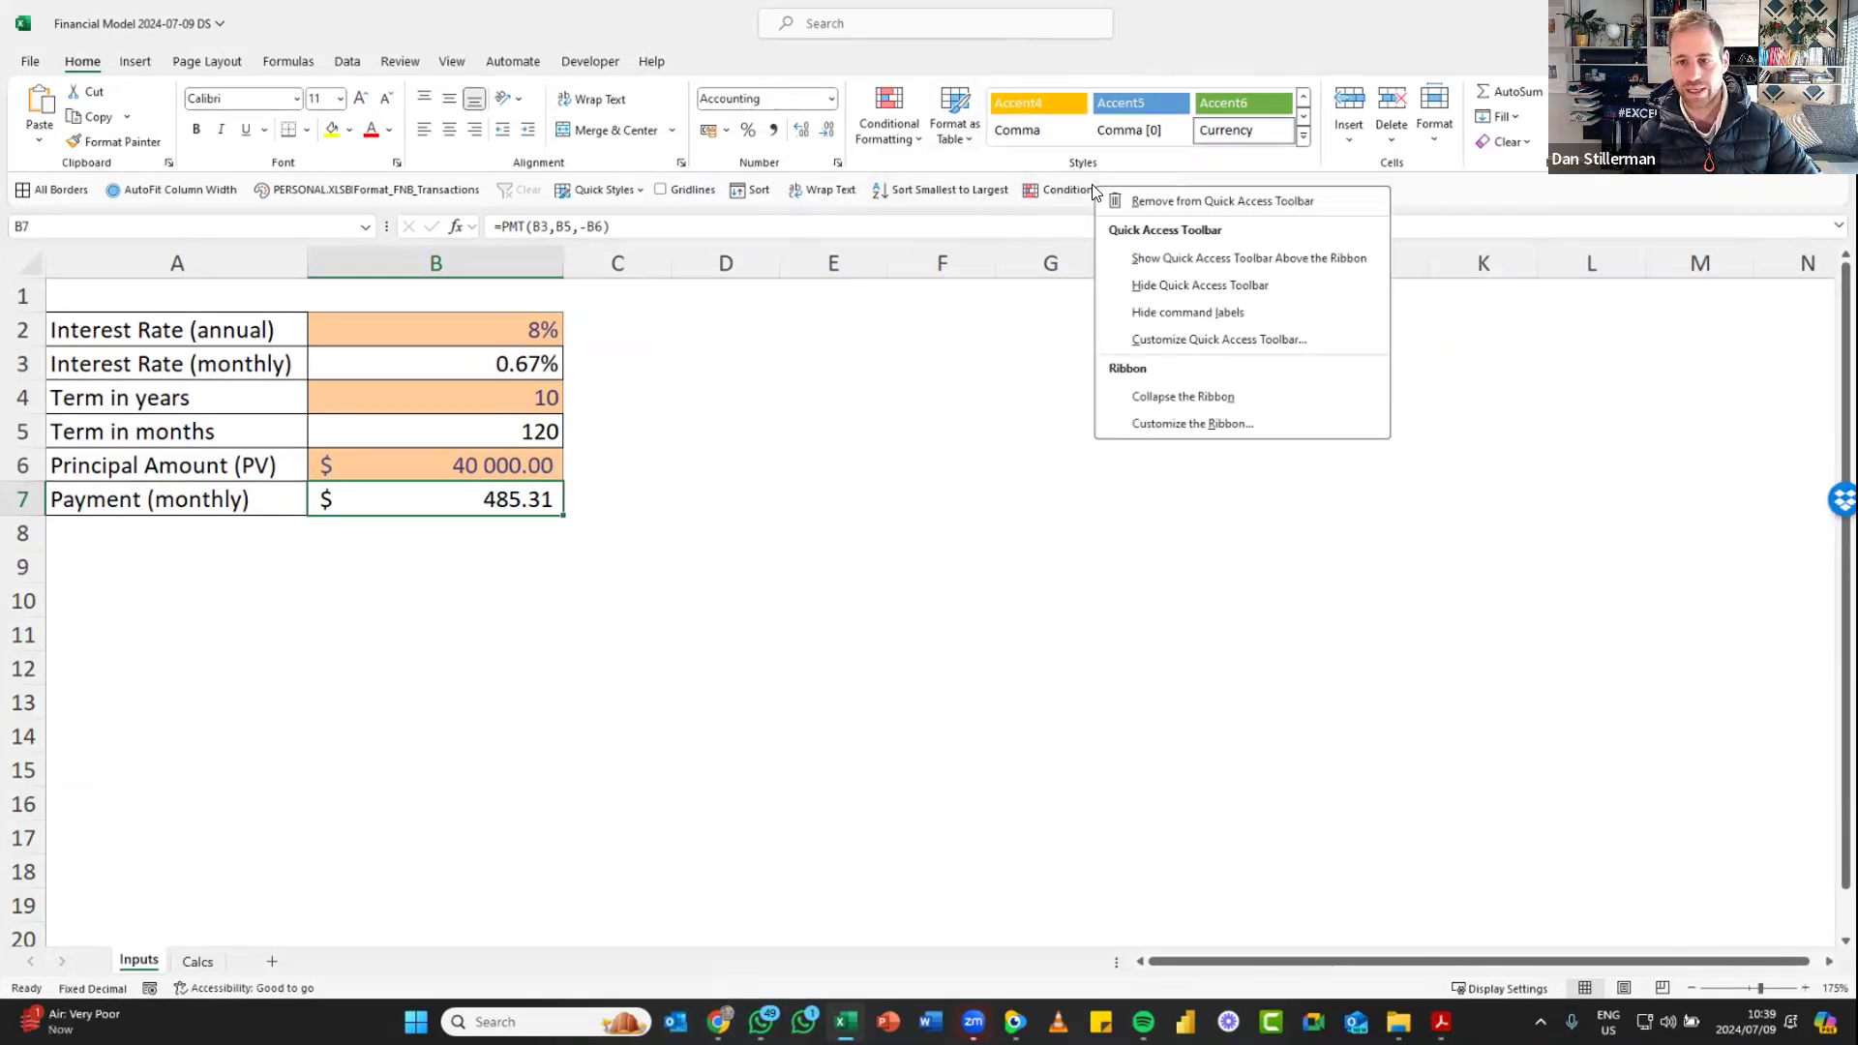
left_click(1180, 258)
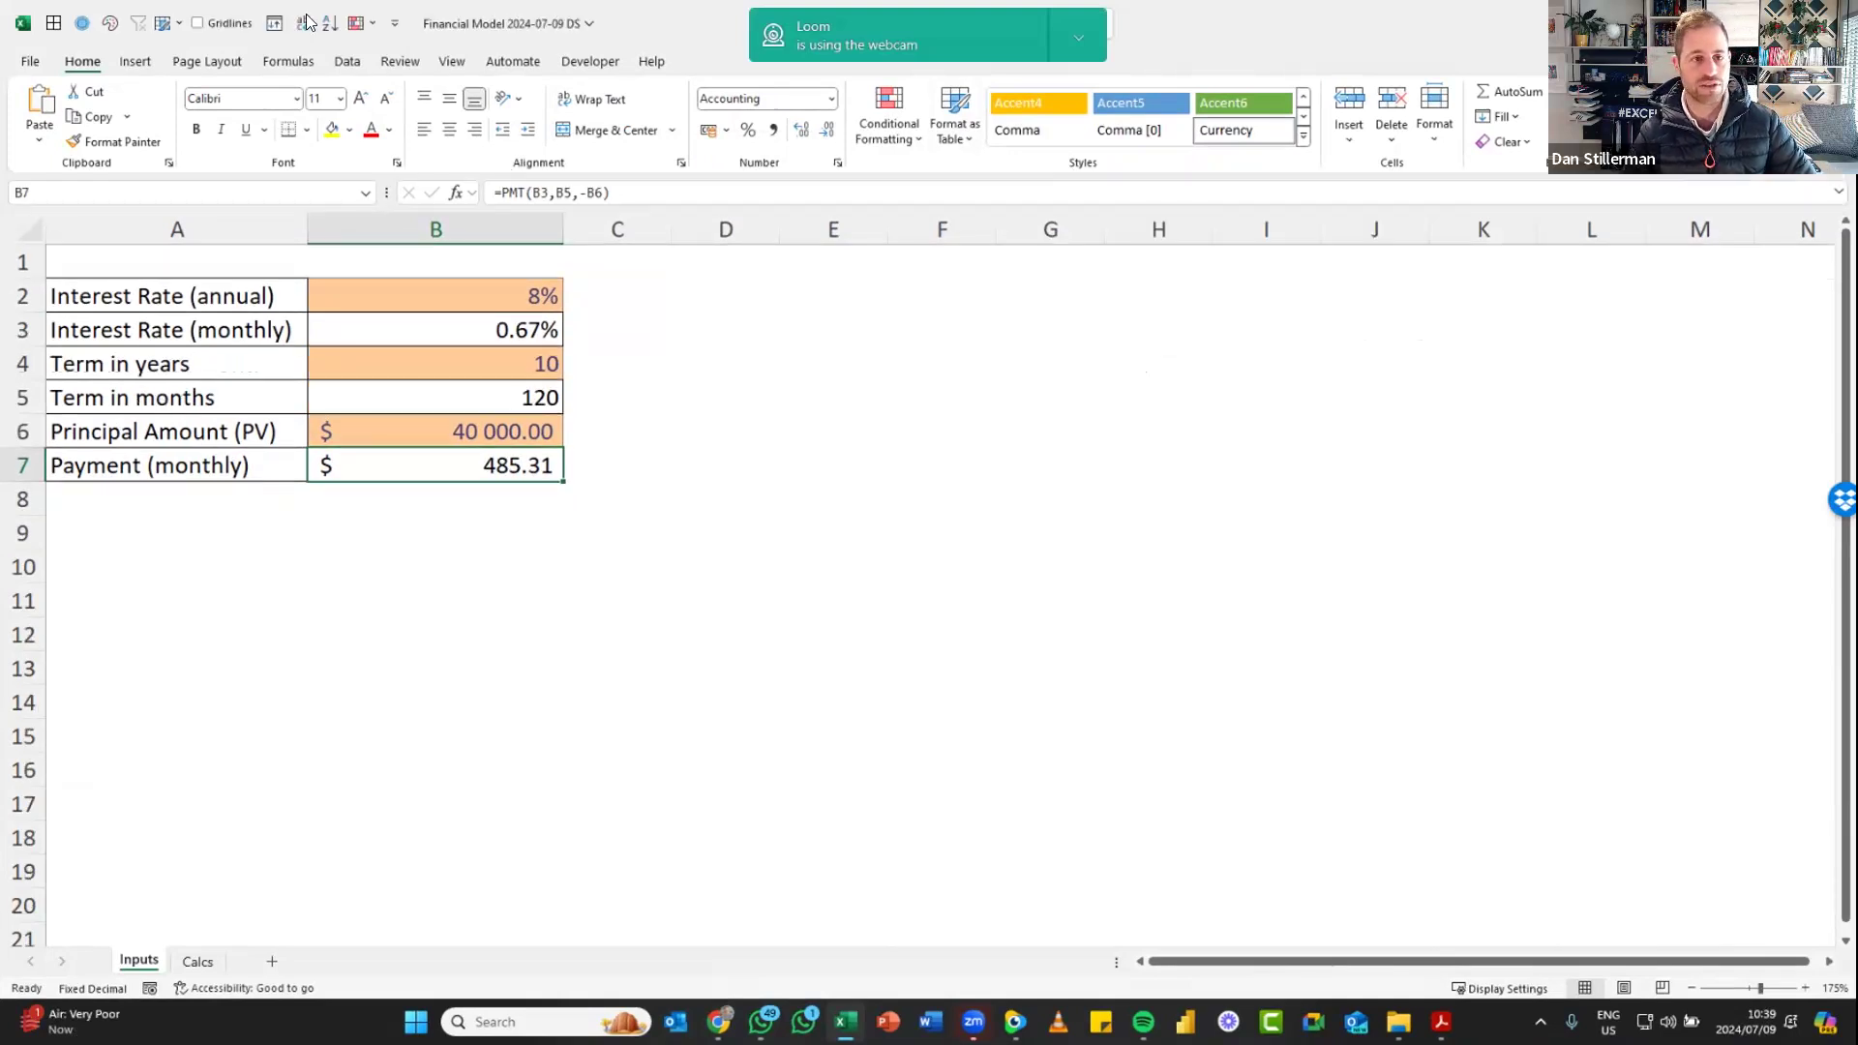
right_click(229, 19)
left_click(290, 87)
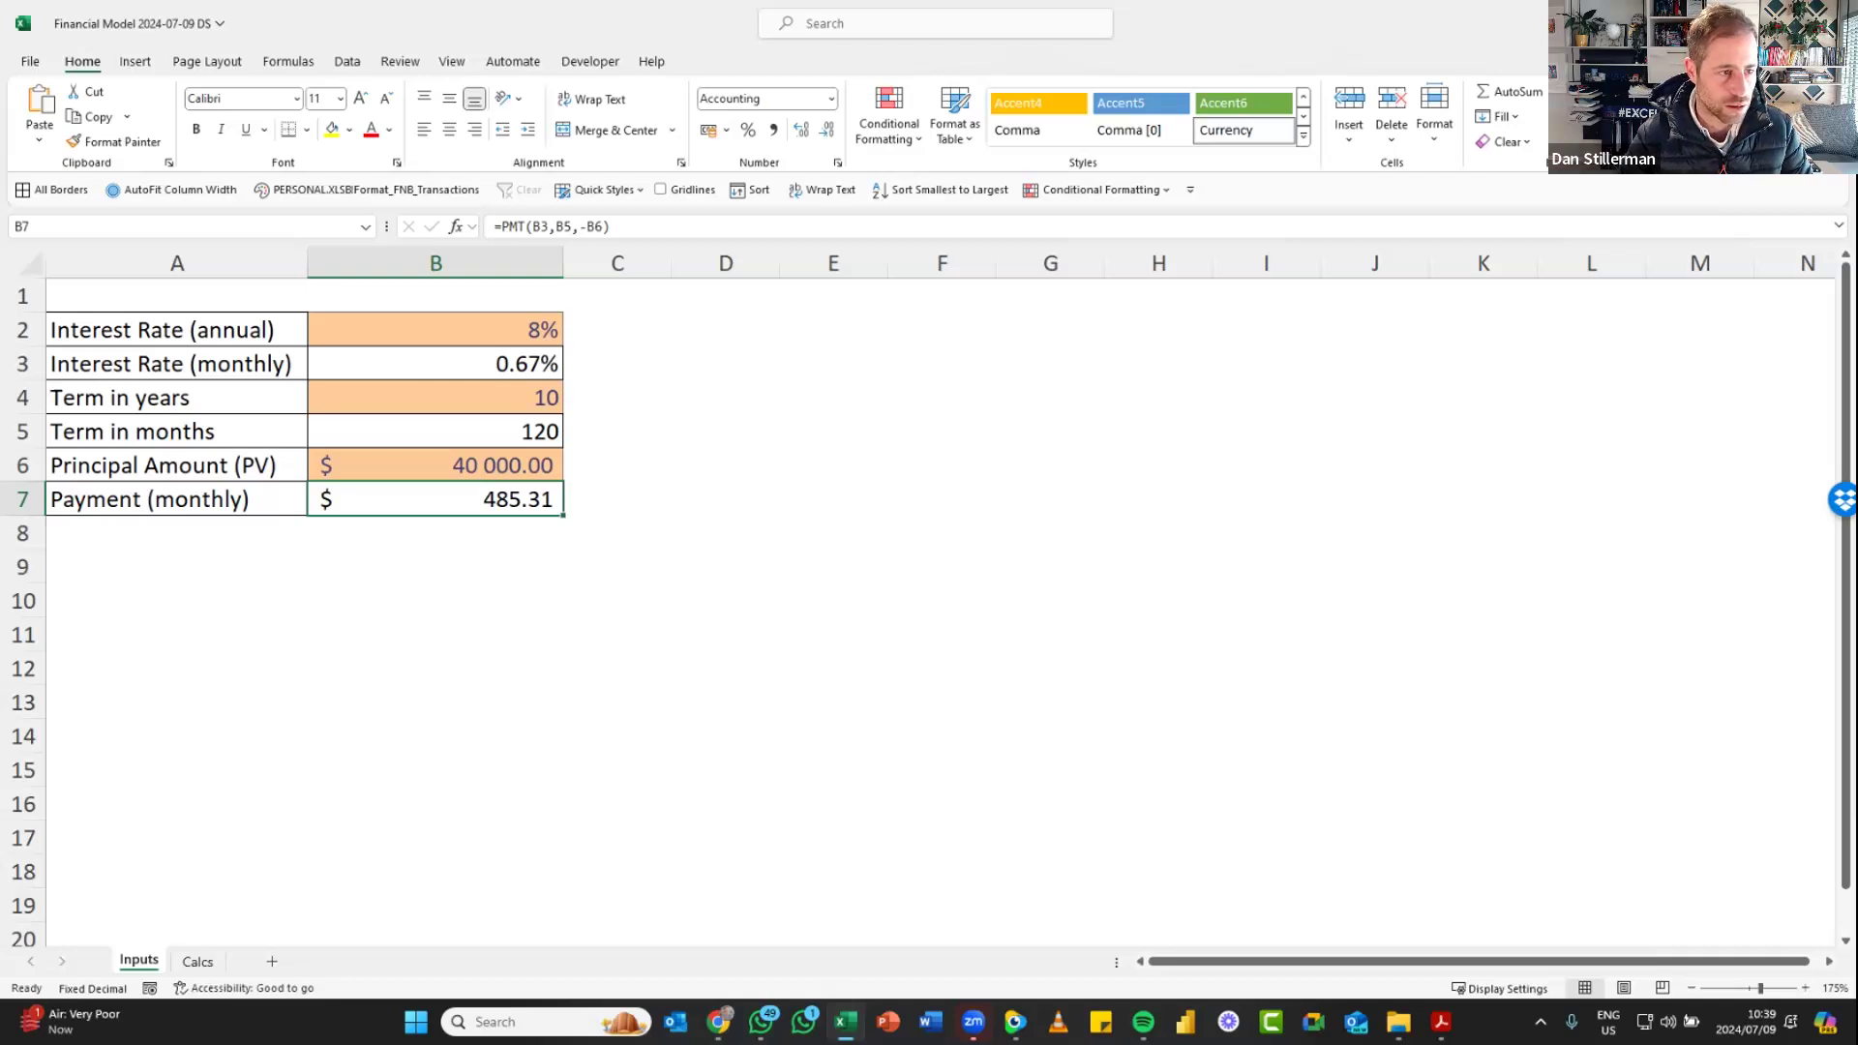
Review the term in months, monthly payment and principal amount cells on the Inputs sheet
left_click(541, 420)
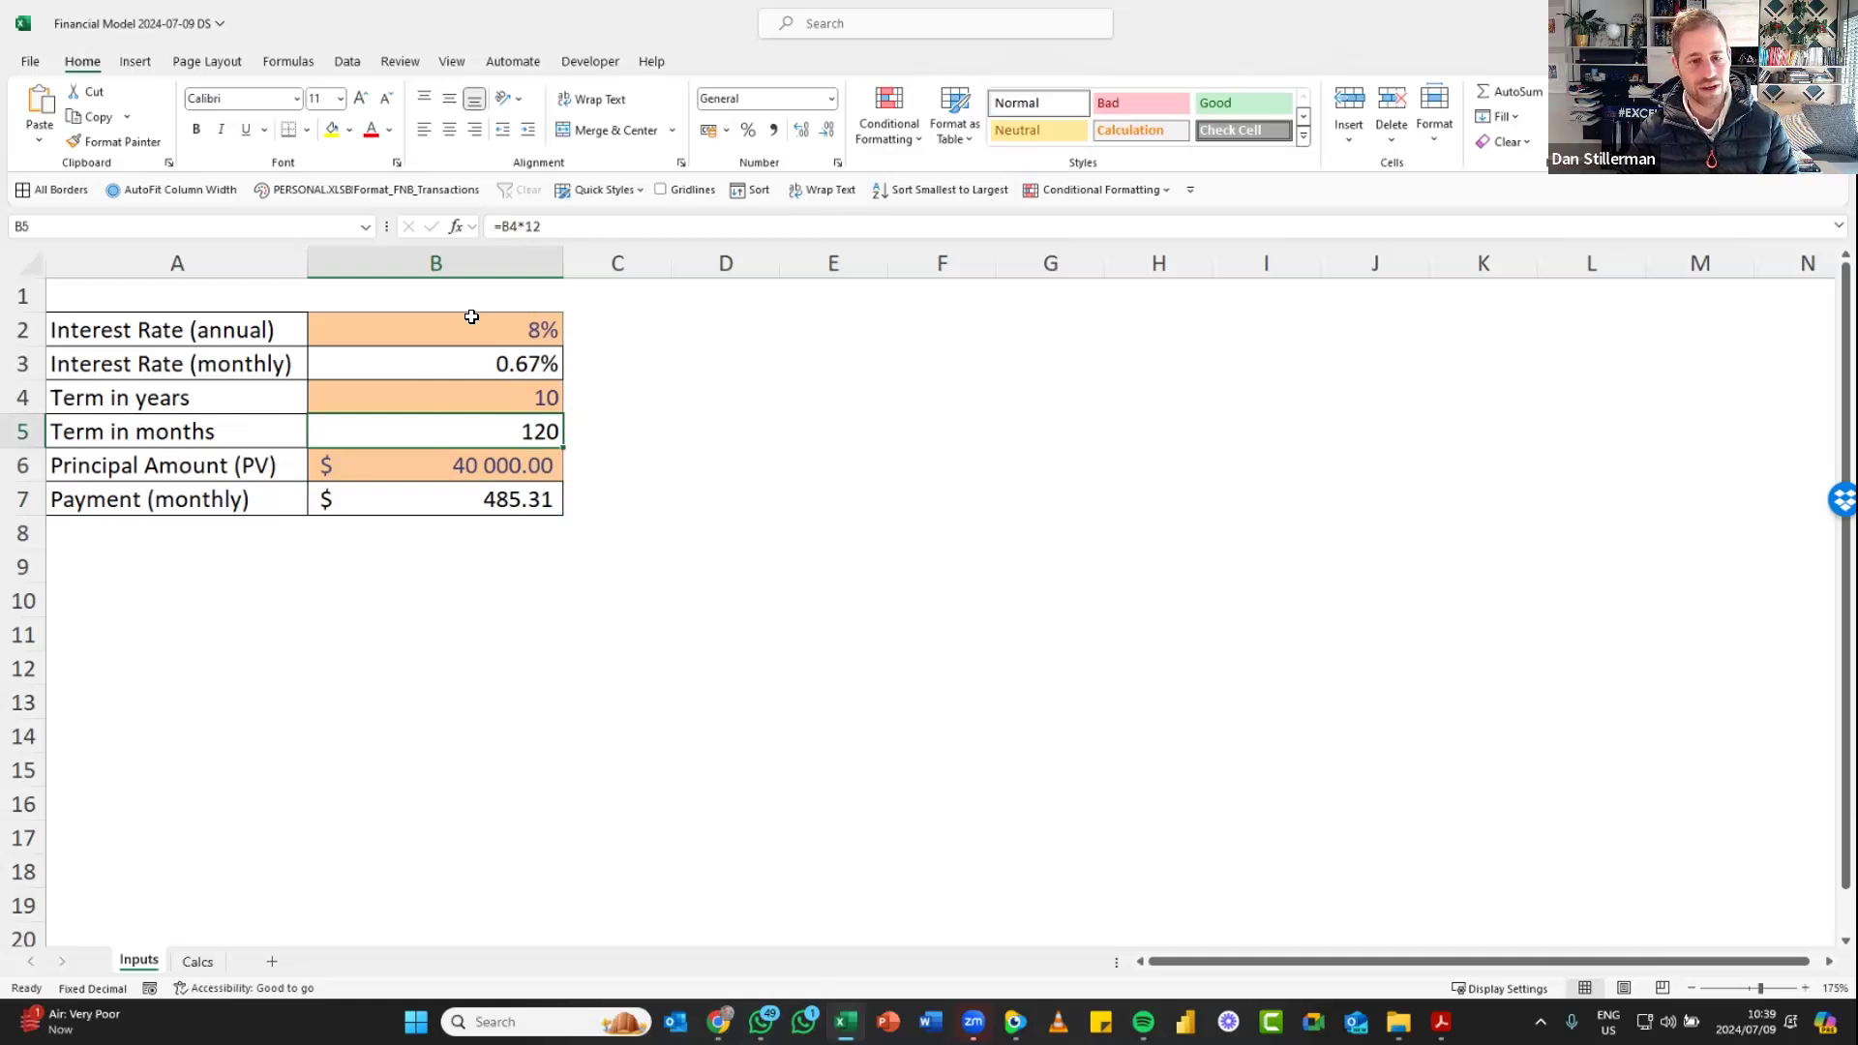
left_click(549, 499)
left_click(487, 462)
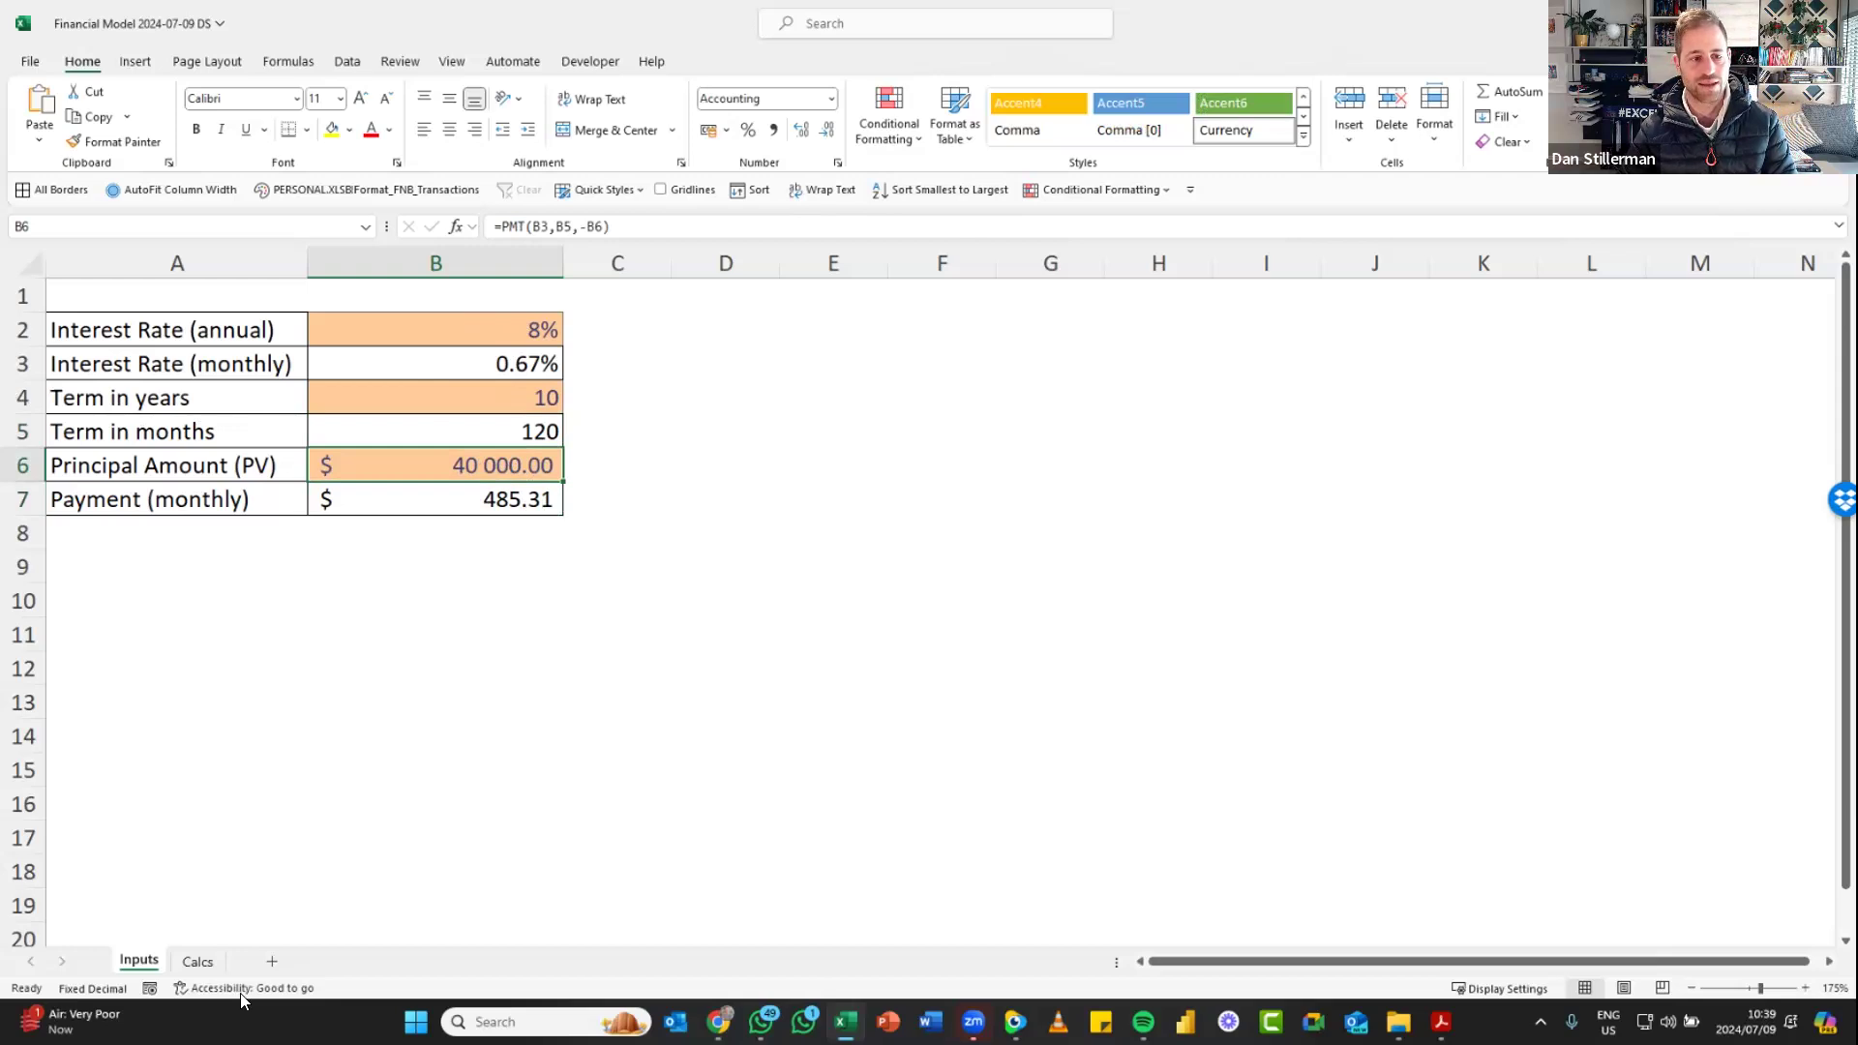
Go through the Calcs sheet's columns from Month Number to Capital Outstanding at end of month, and check the principal amount on the Inputs sheet
left_click(197, 962)
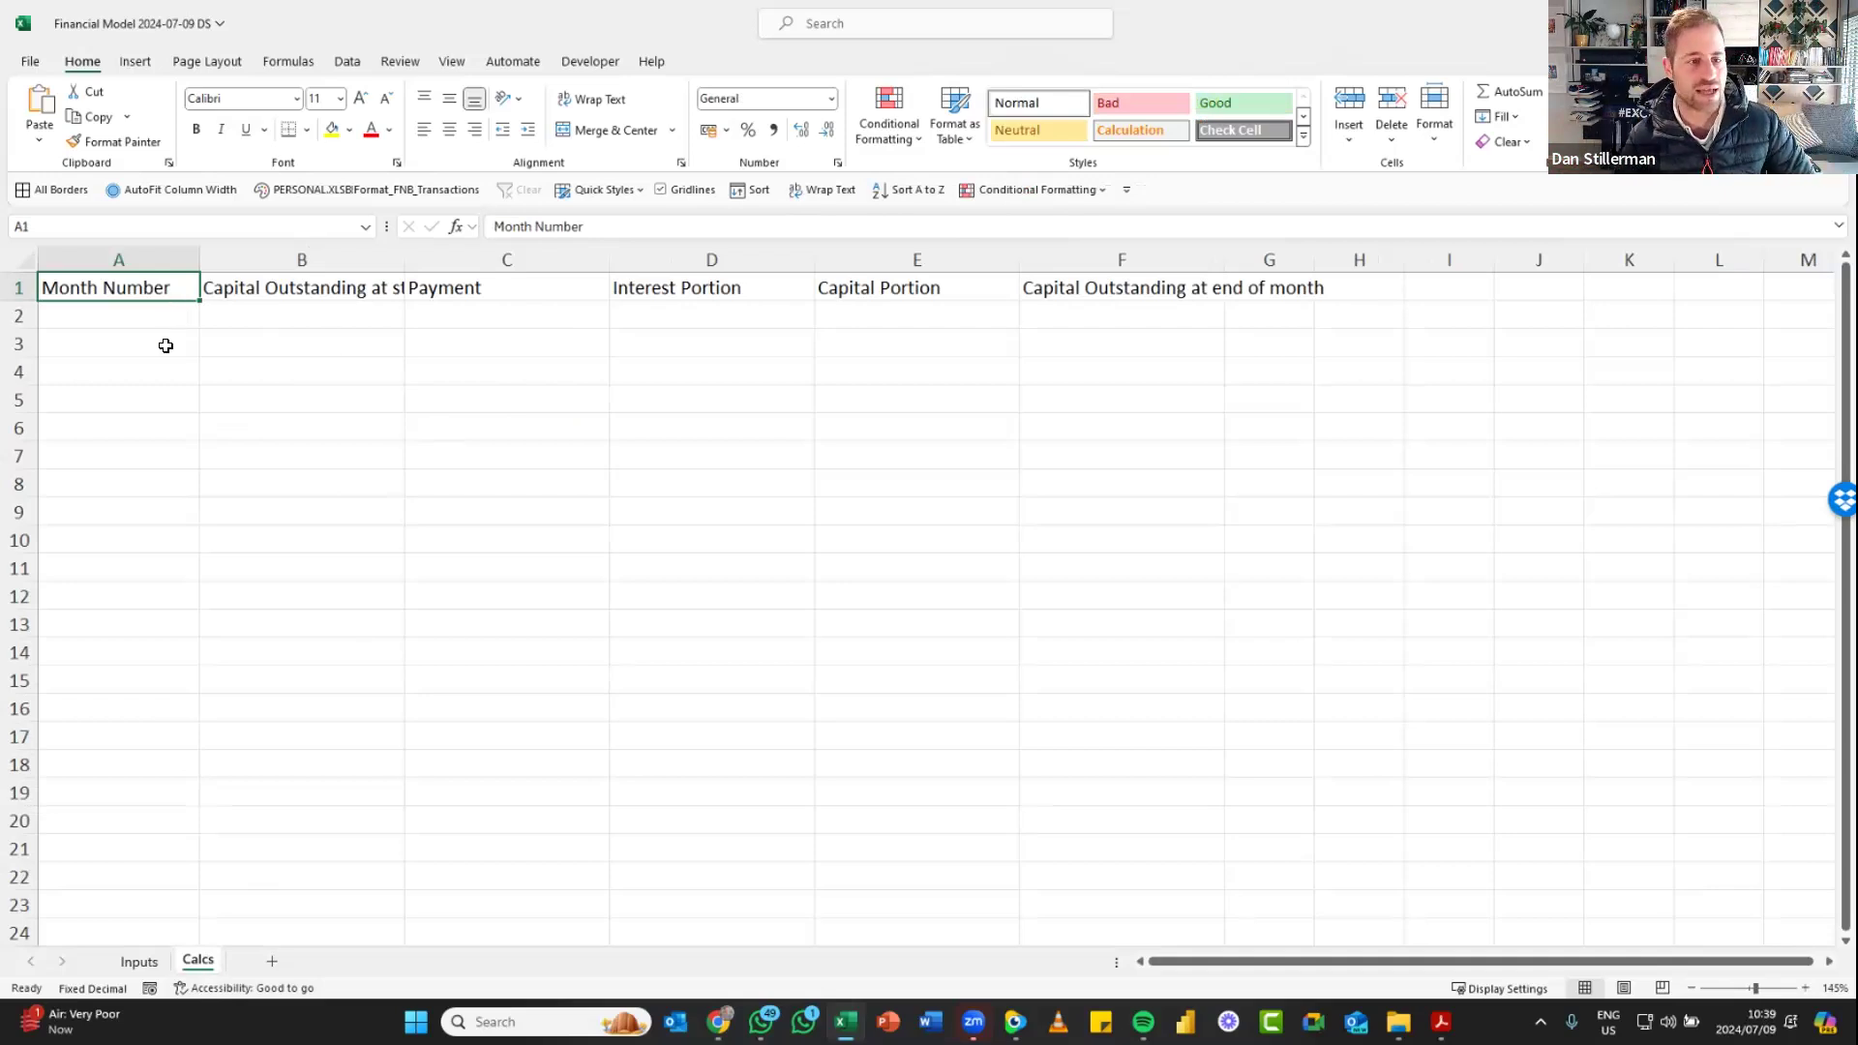
left_click_drag(162, 320, 166, 653)
left_click_drag(358, 319, 370, 658)
left_click_drag(518, 315, 532, 660)
mouse_move(753, 316)
left_mouse_down()
mouse_move(764, 638)
mouse_move(788, 320)
mouse_move(772, 315)
left_mouse_up()
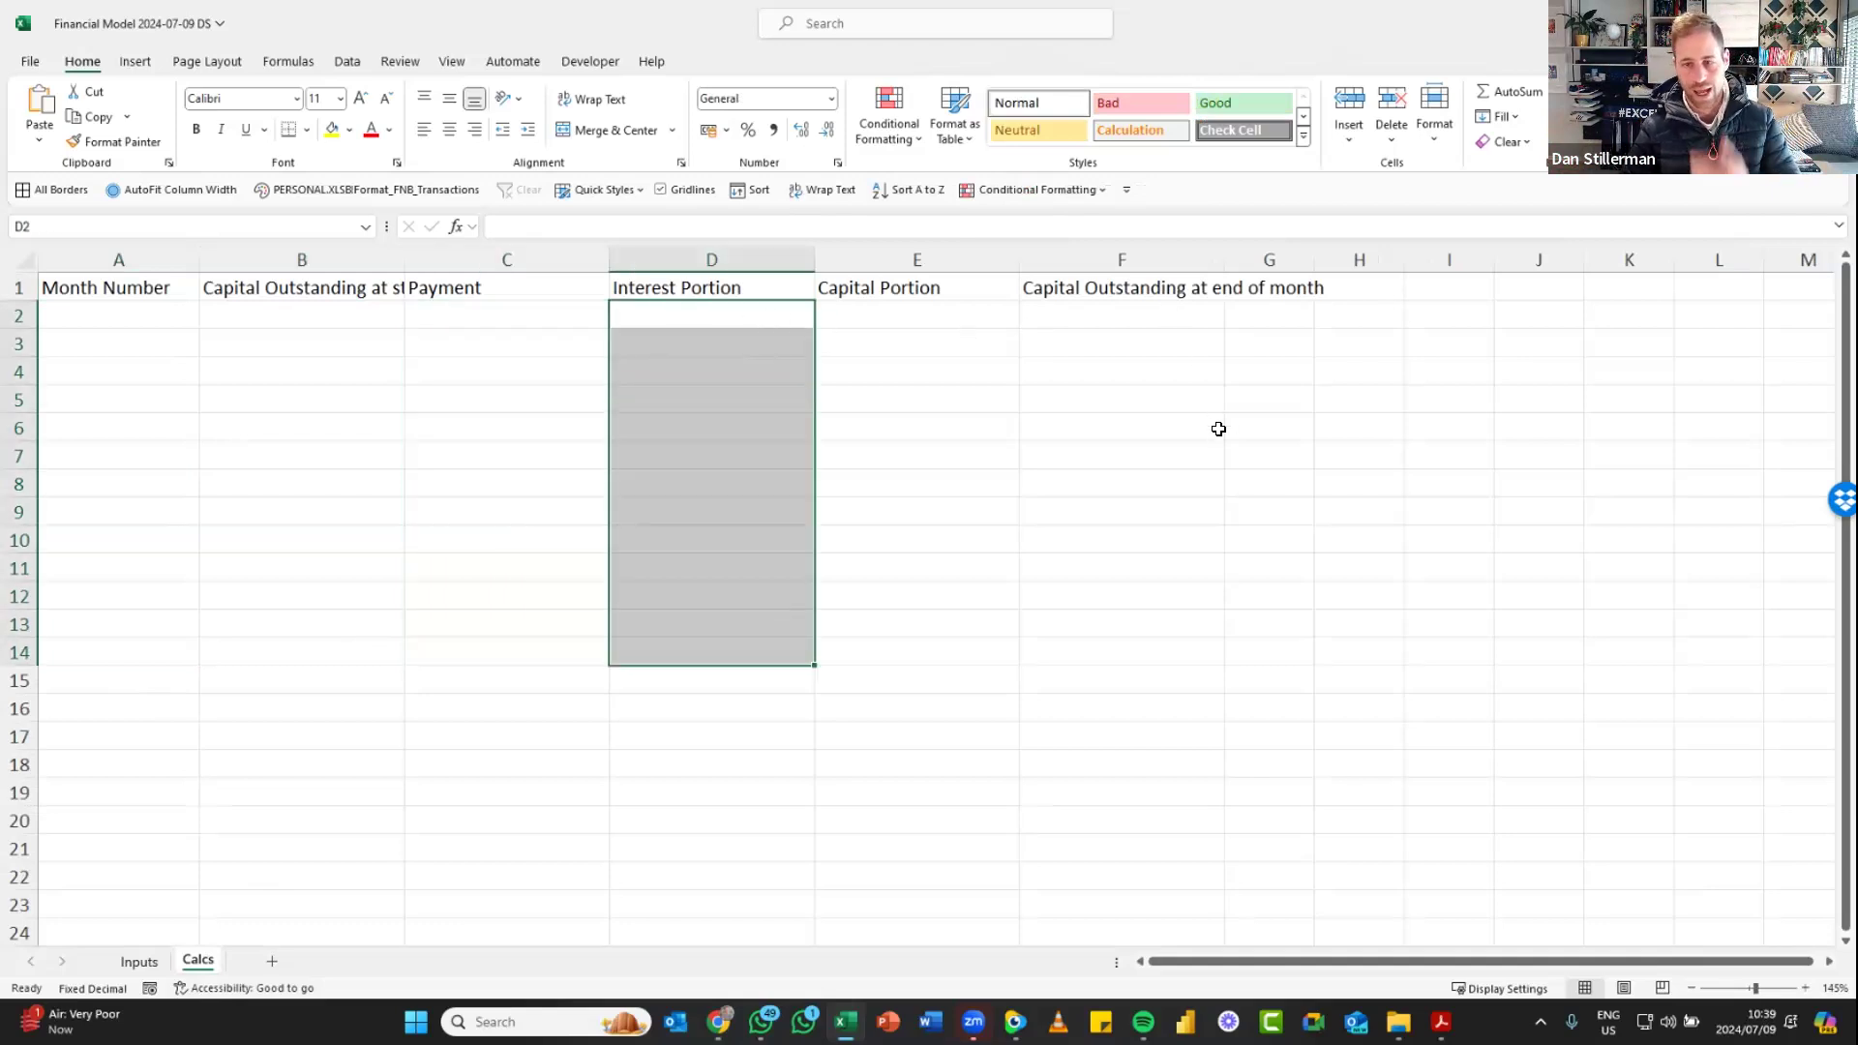
key("Right")
key("Right")
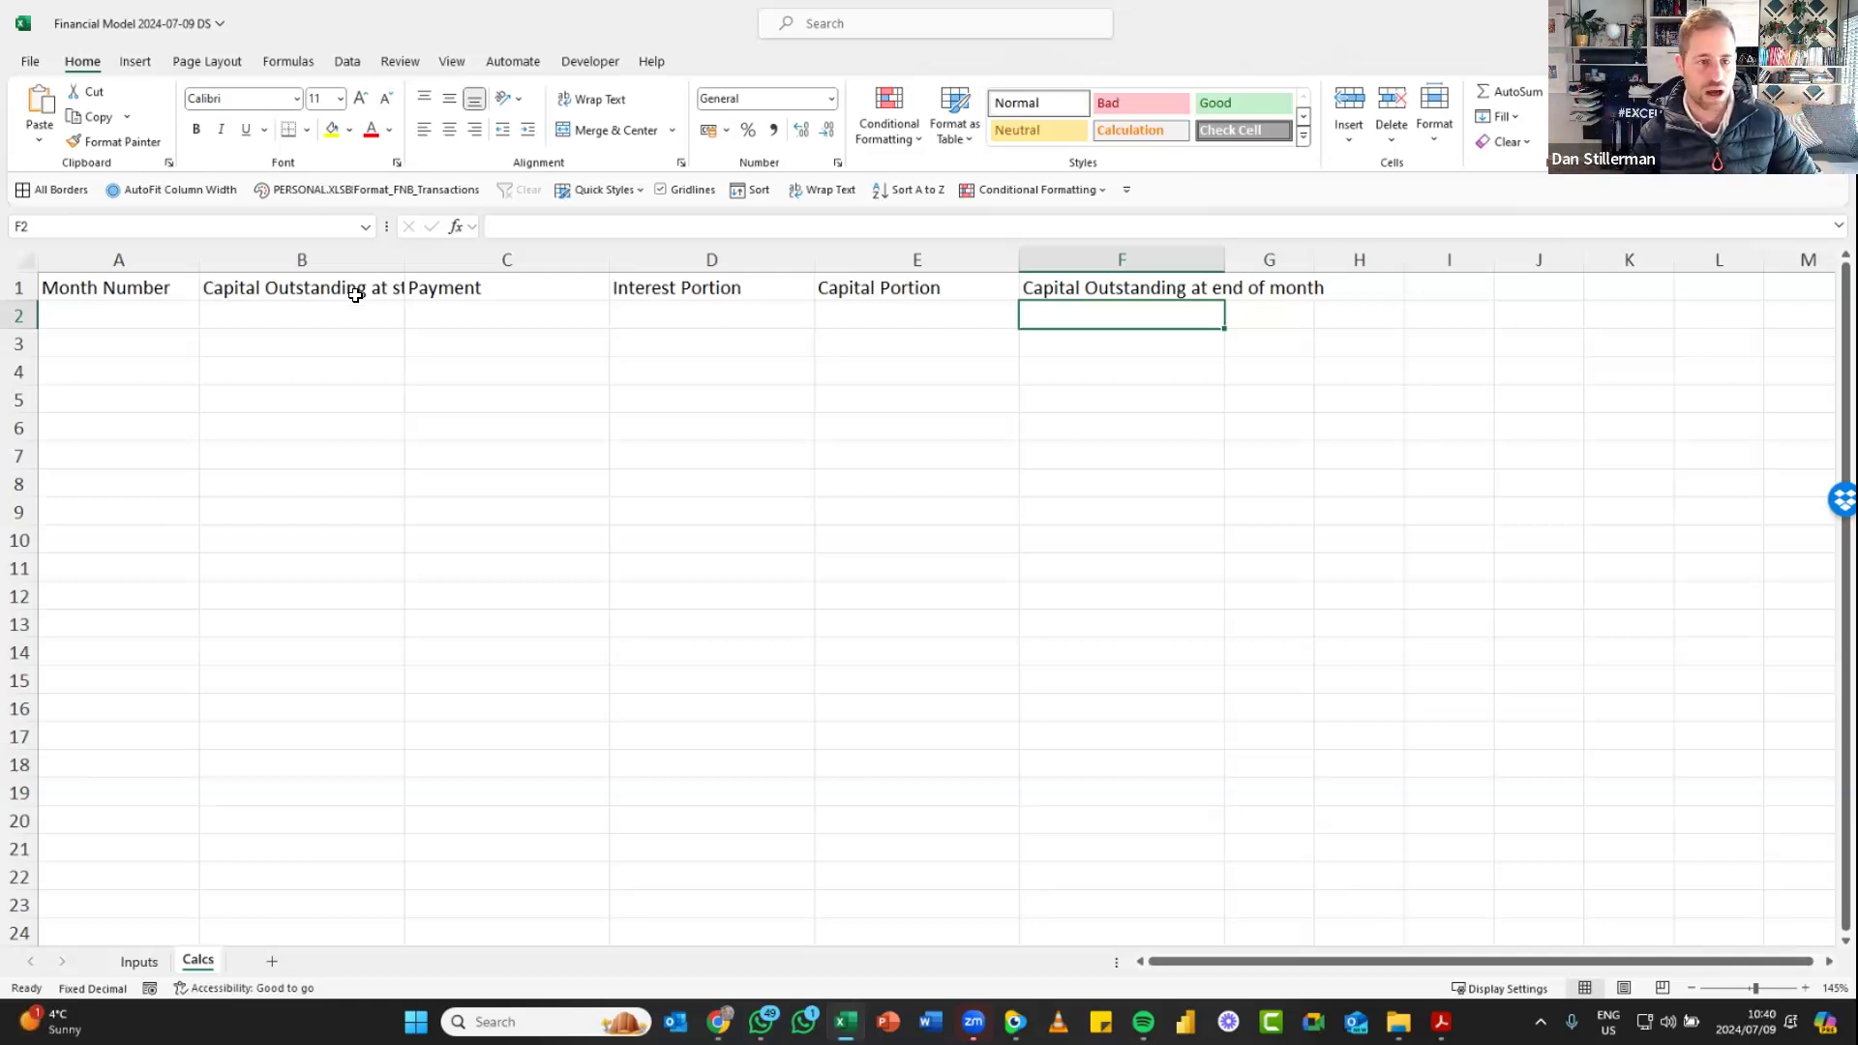
left_click(326, 318)
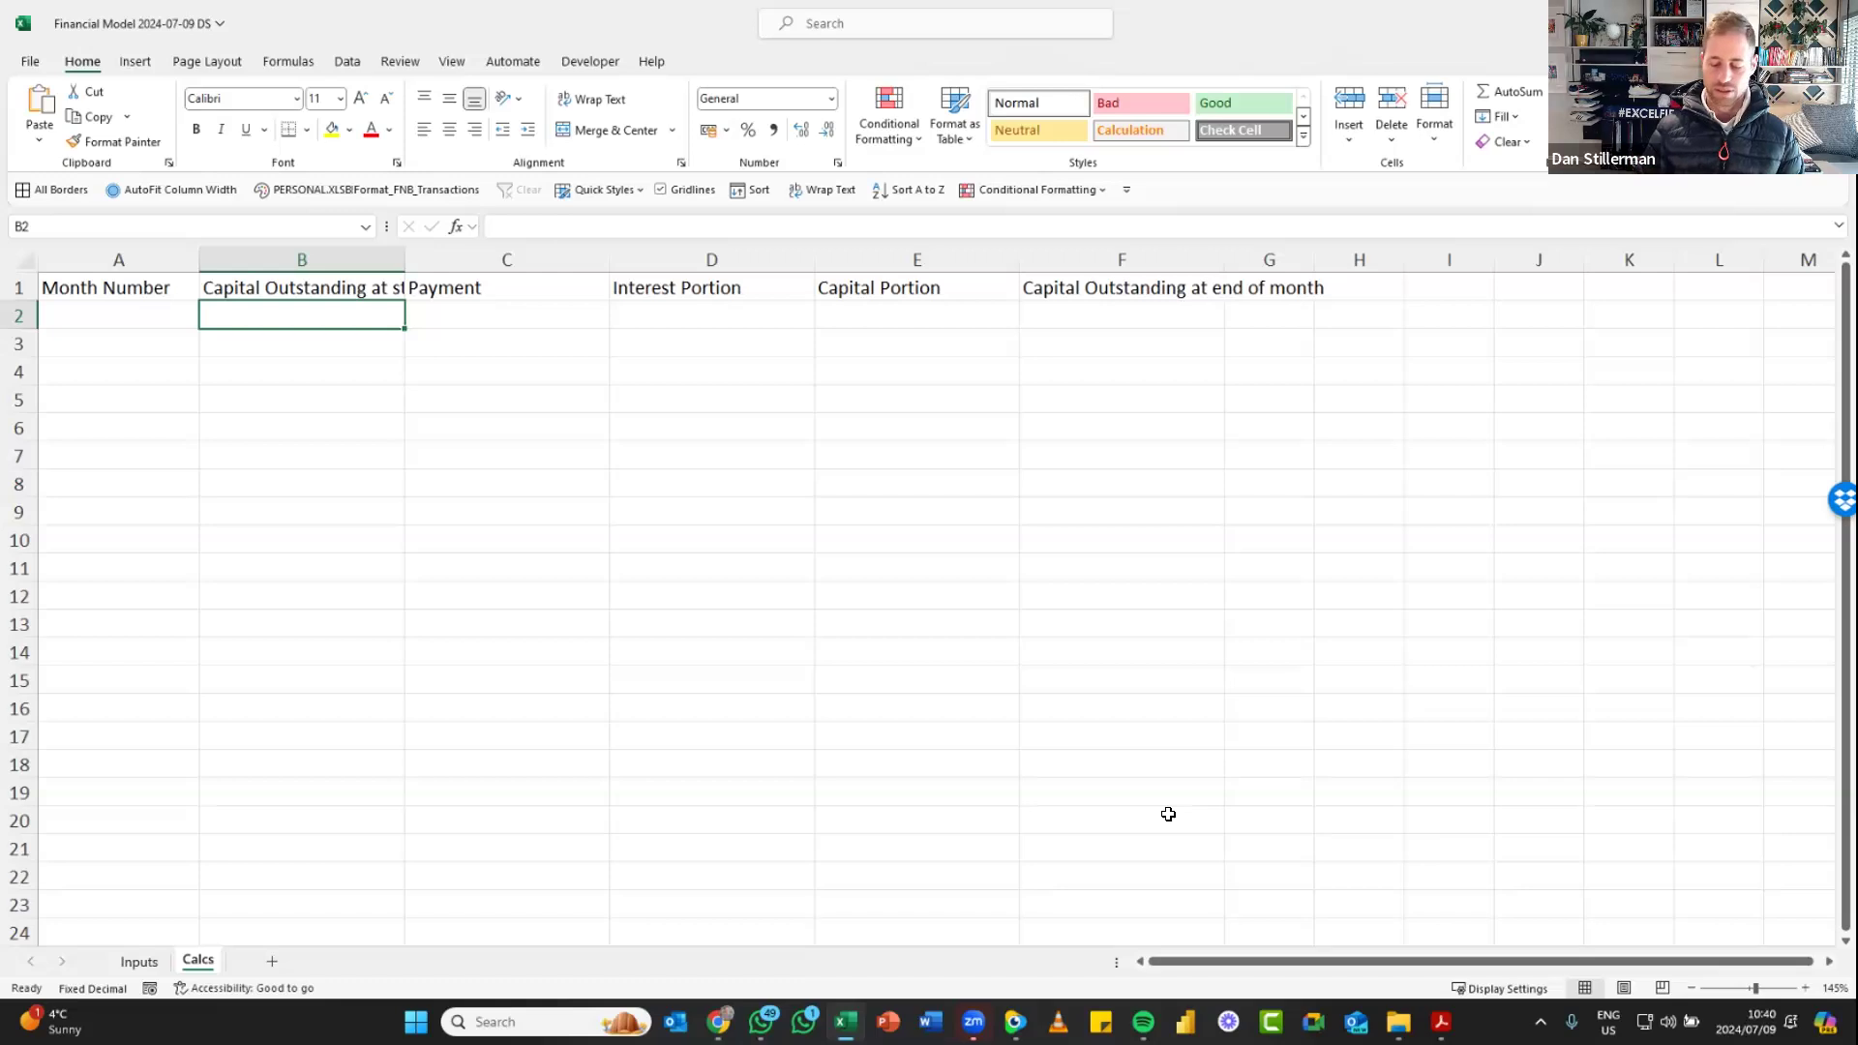
key("ctrl+Page_Up")
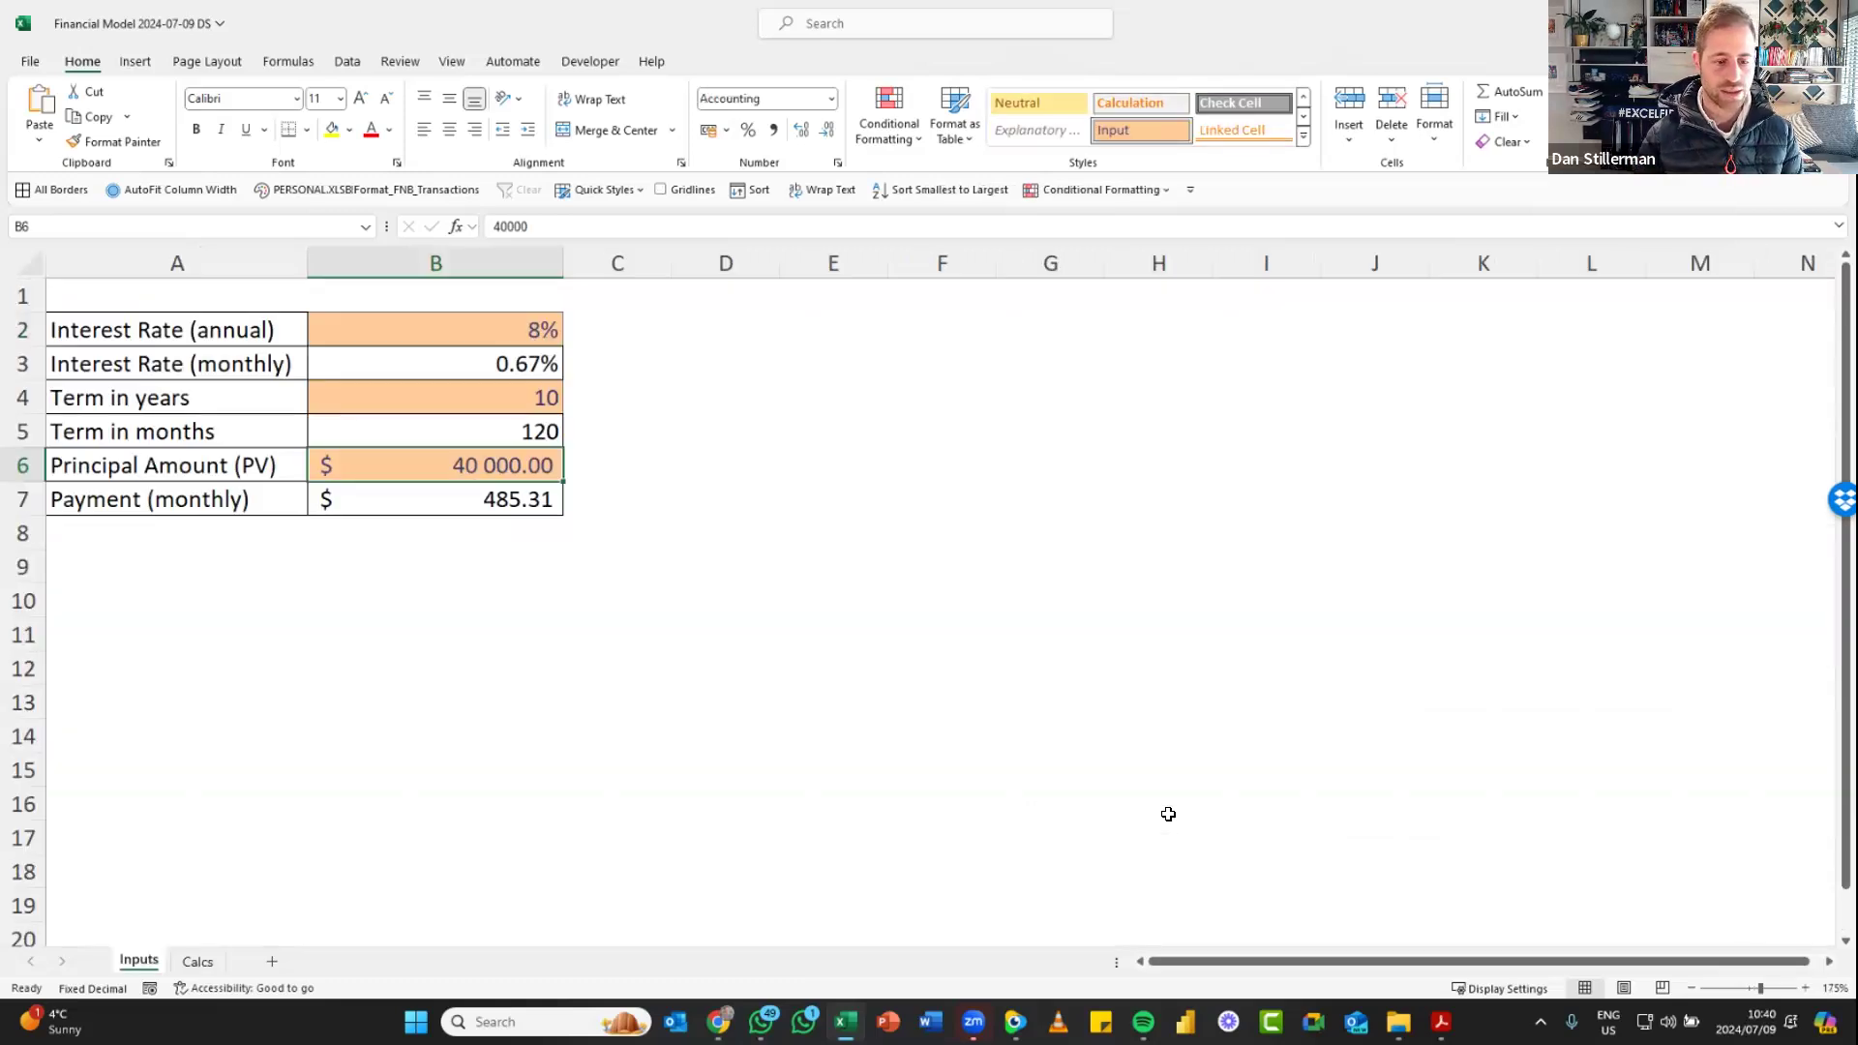
key("ctrl+Page_Down")
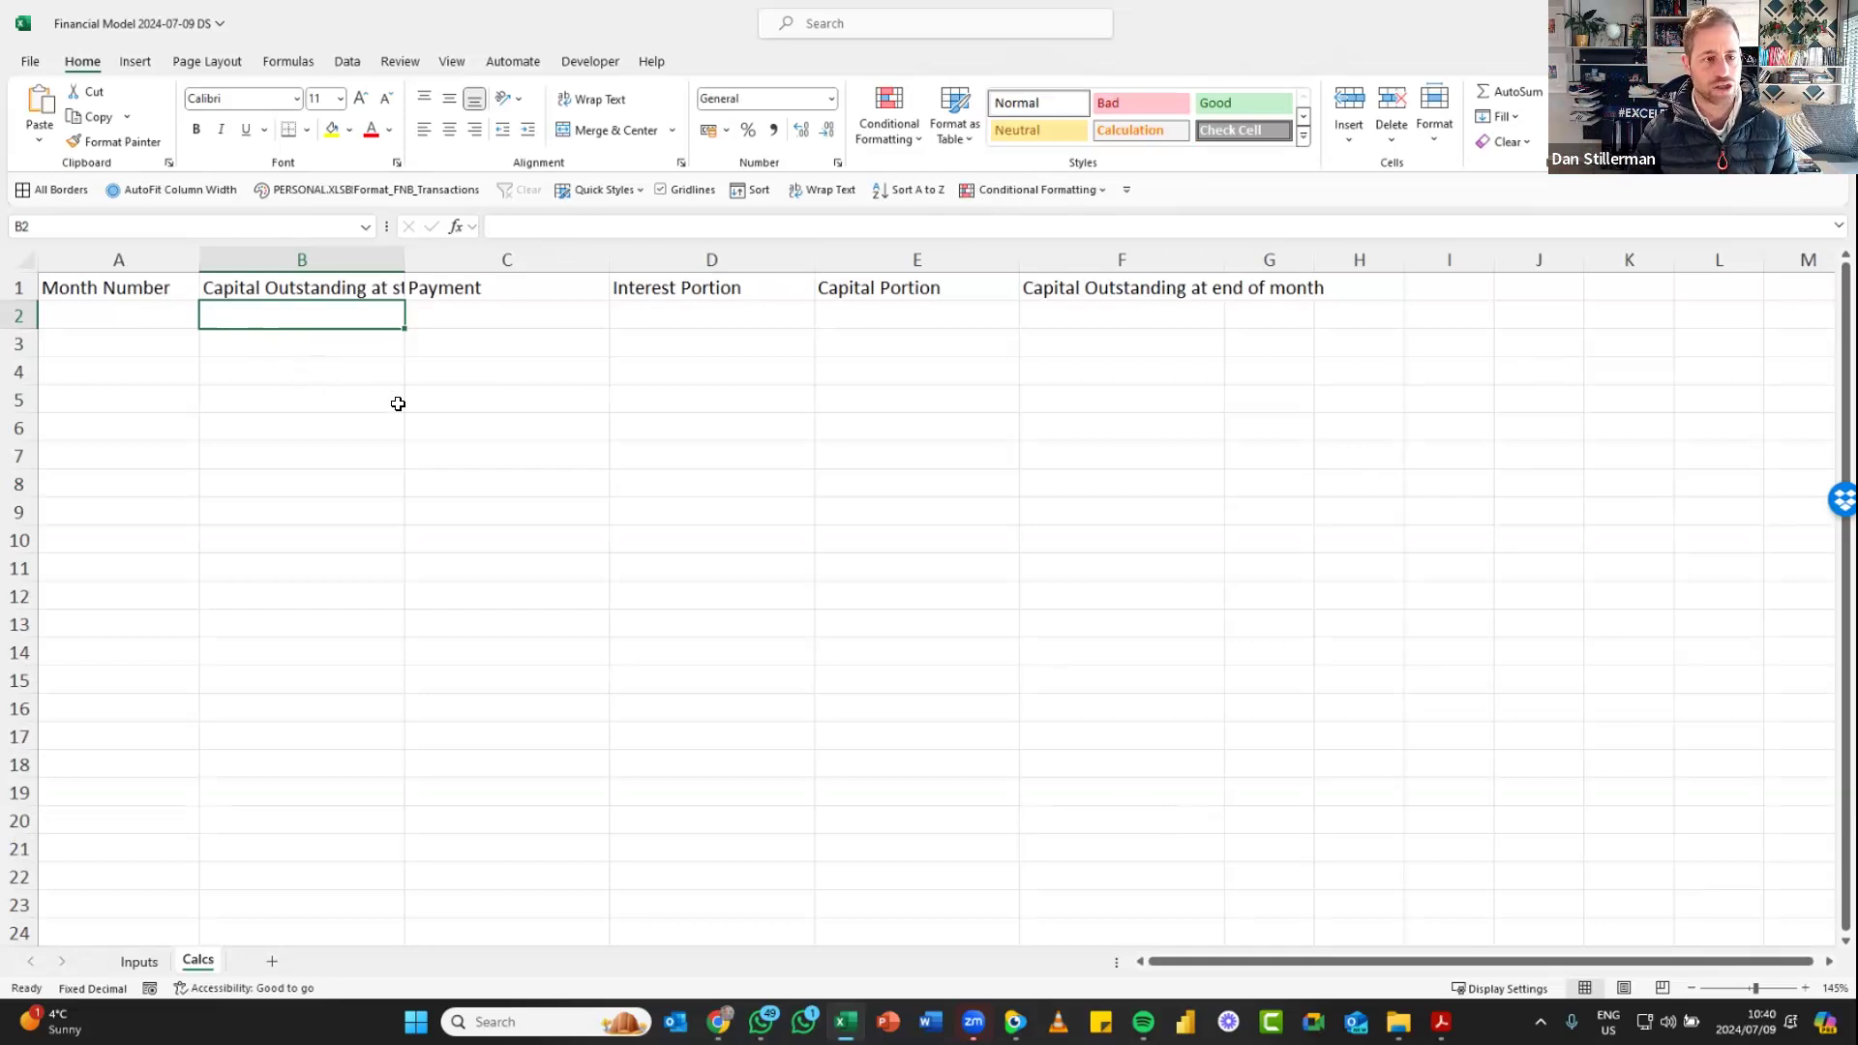
Enter month numbers 1 and 2 in A2 and A3 of the Calcs sheet
key("Left")
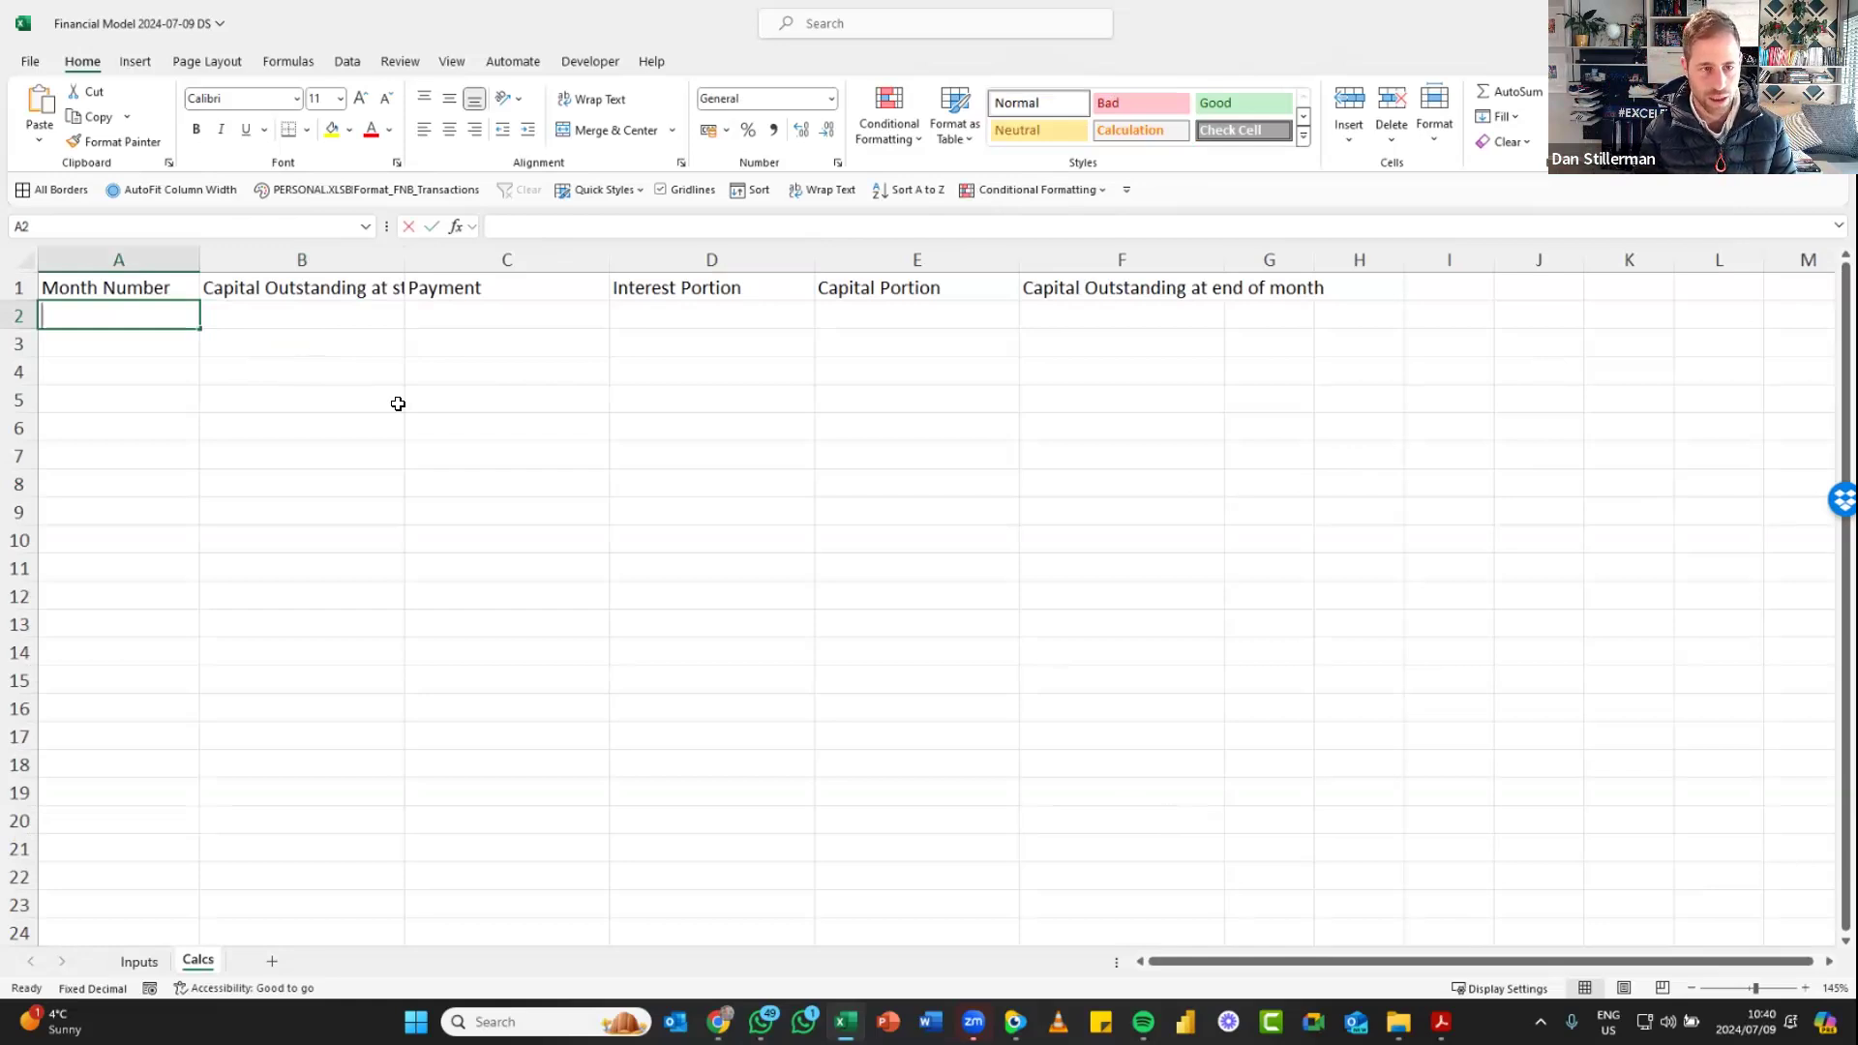
type("1")
key("Return")
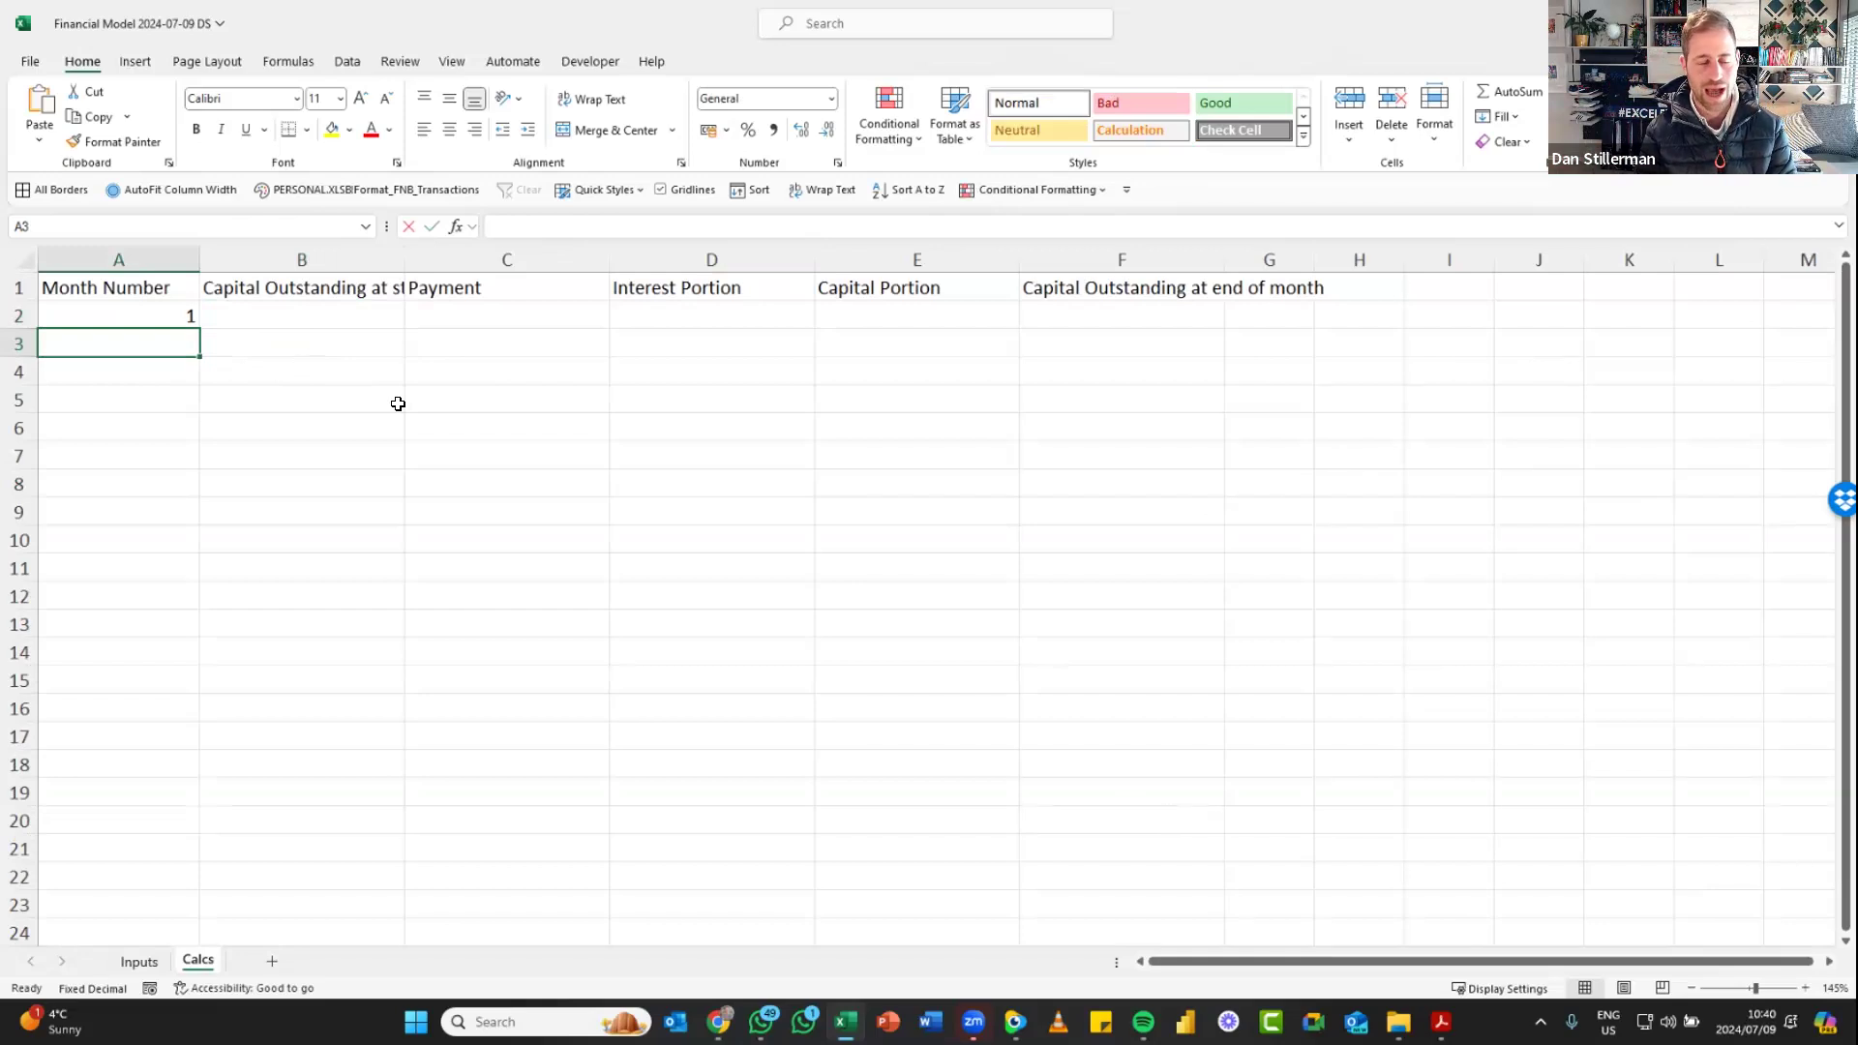
type("2")
key("Return")
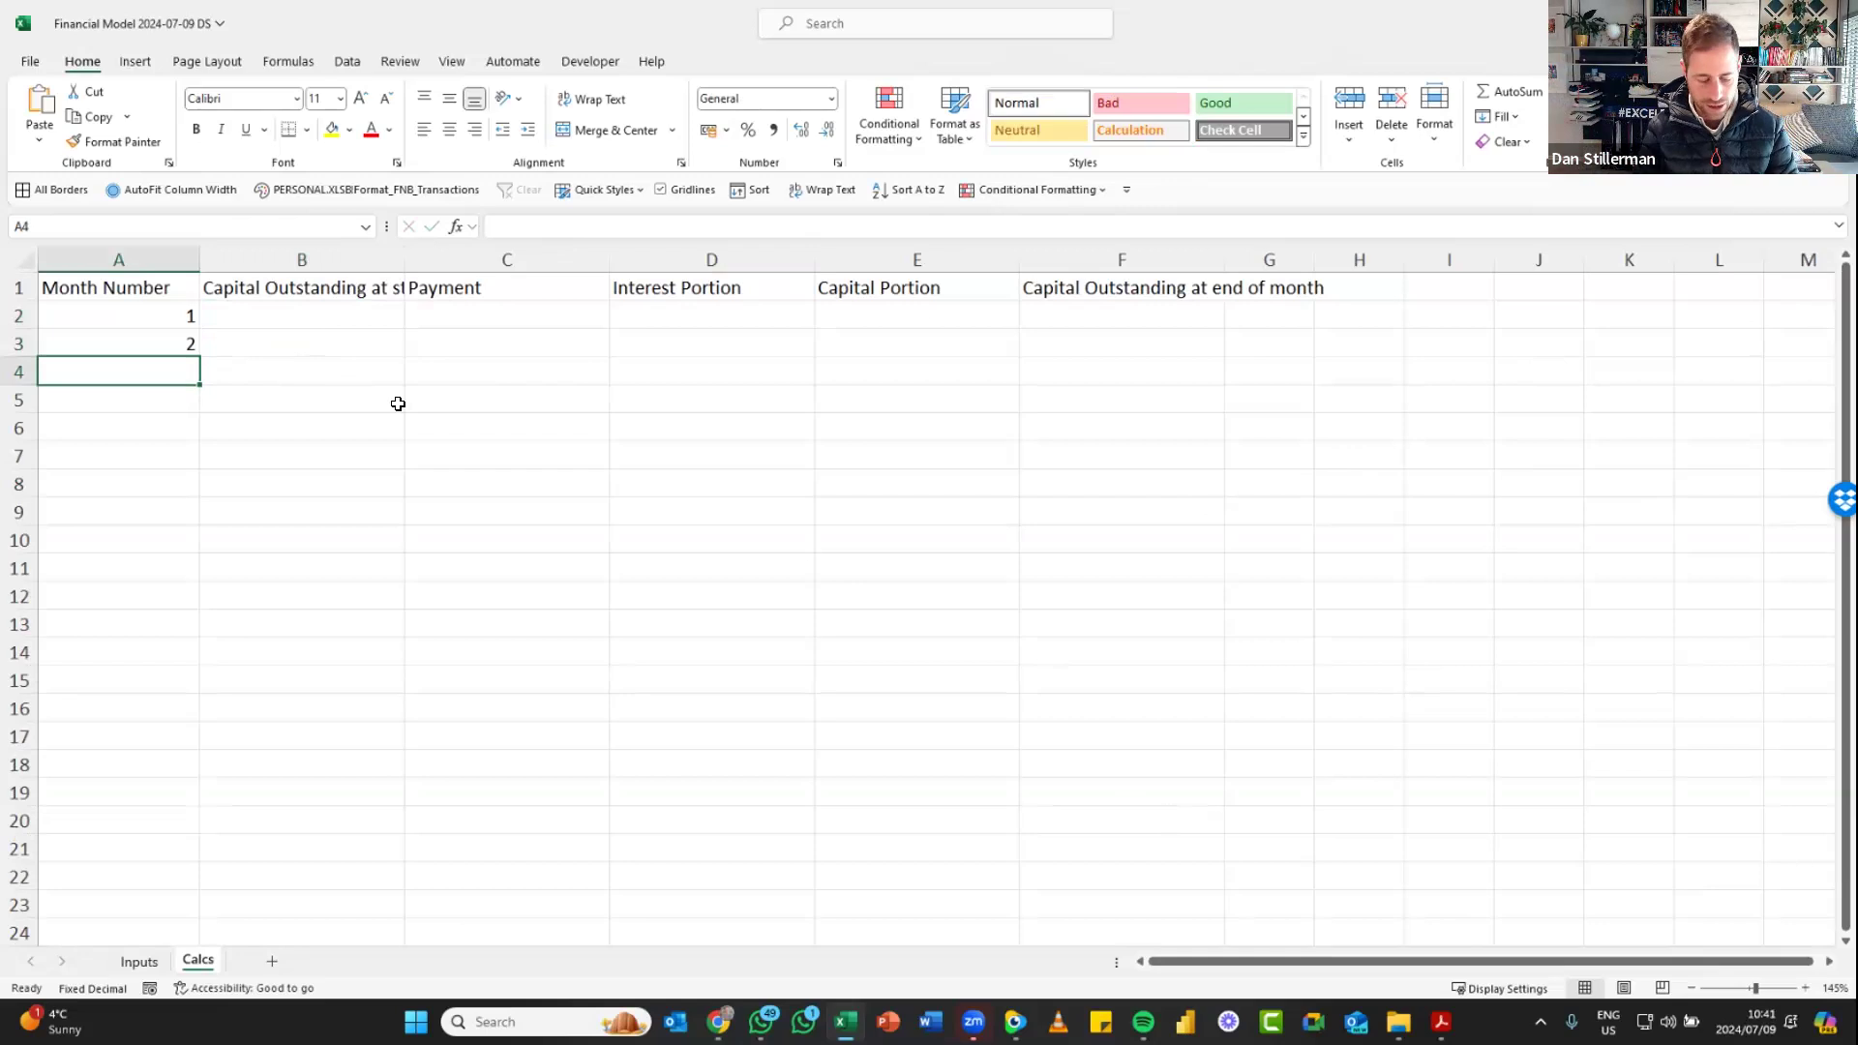
Enter month numbers 3, 4 and 5 in cells A4 to A6
type("3")
key("Return")
type("4")
key("Return")
type("5")
key("Return")
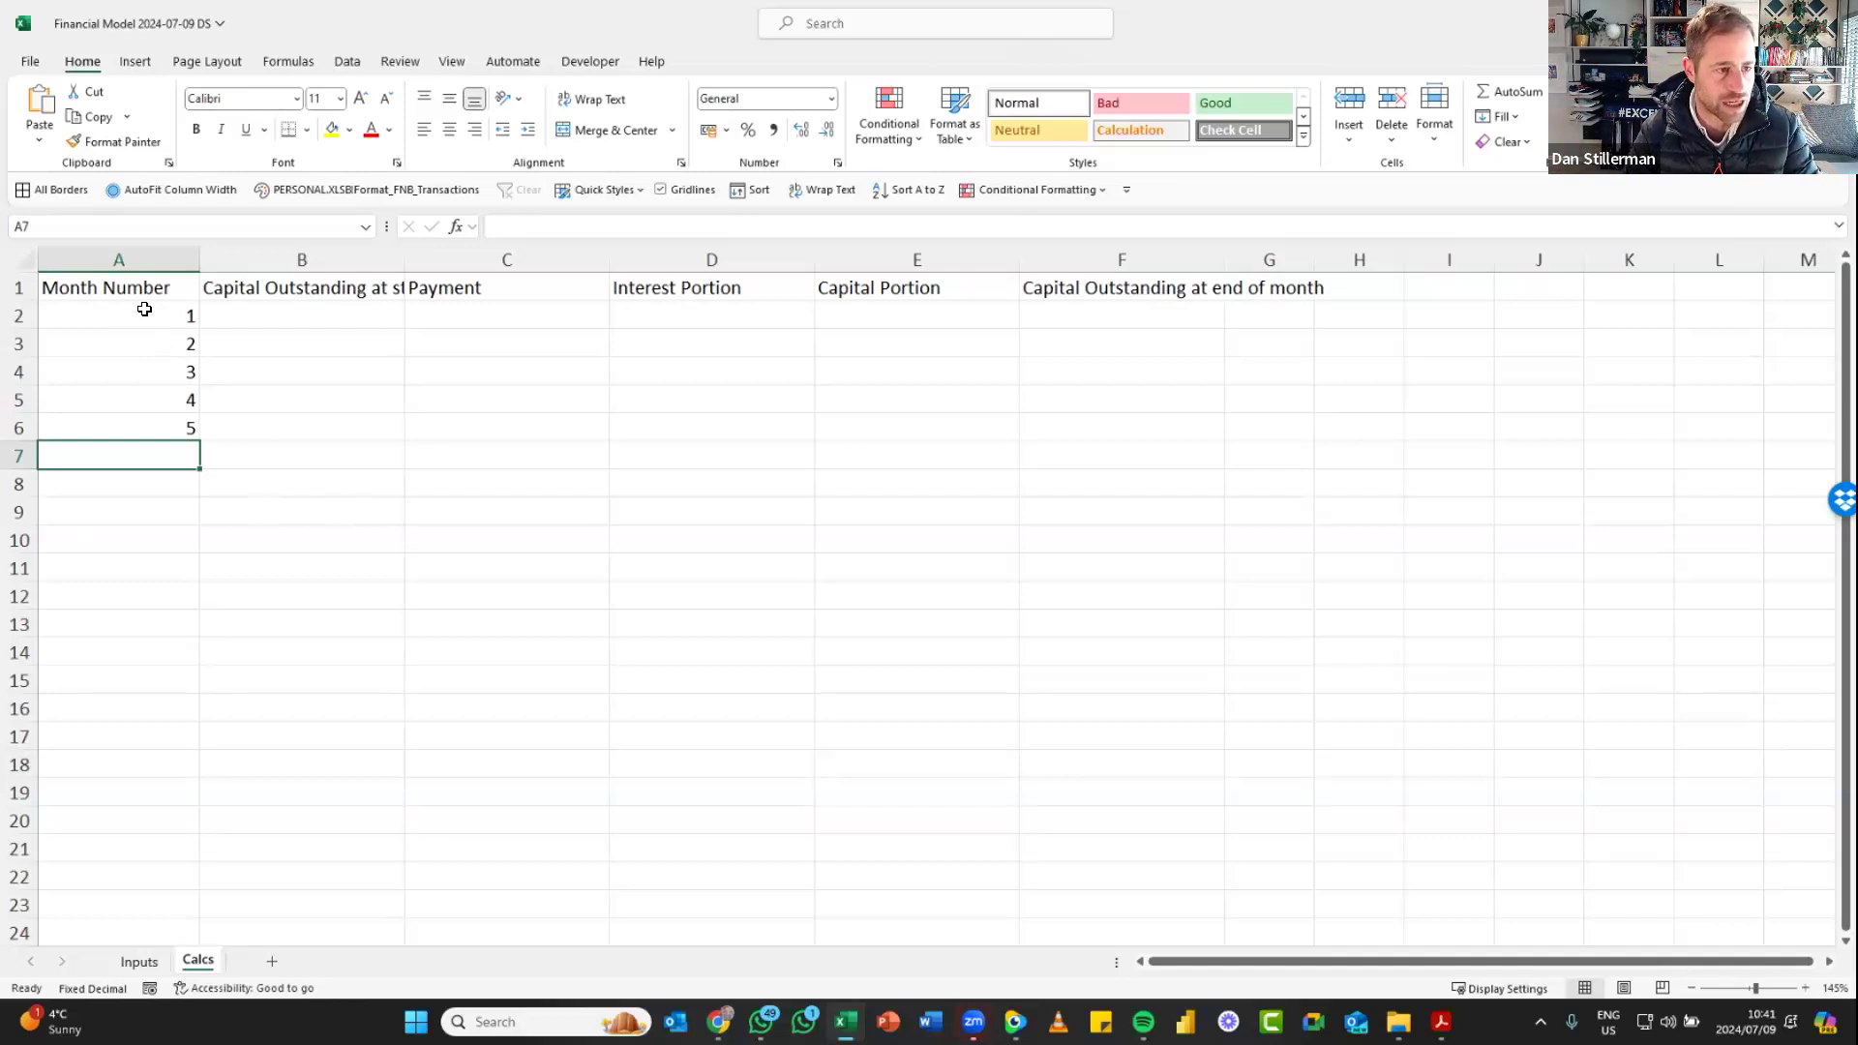
Fill the month number series from A2:A3 down to 120 in A121
left_click_drag(149, 327, 197, 356)
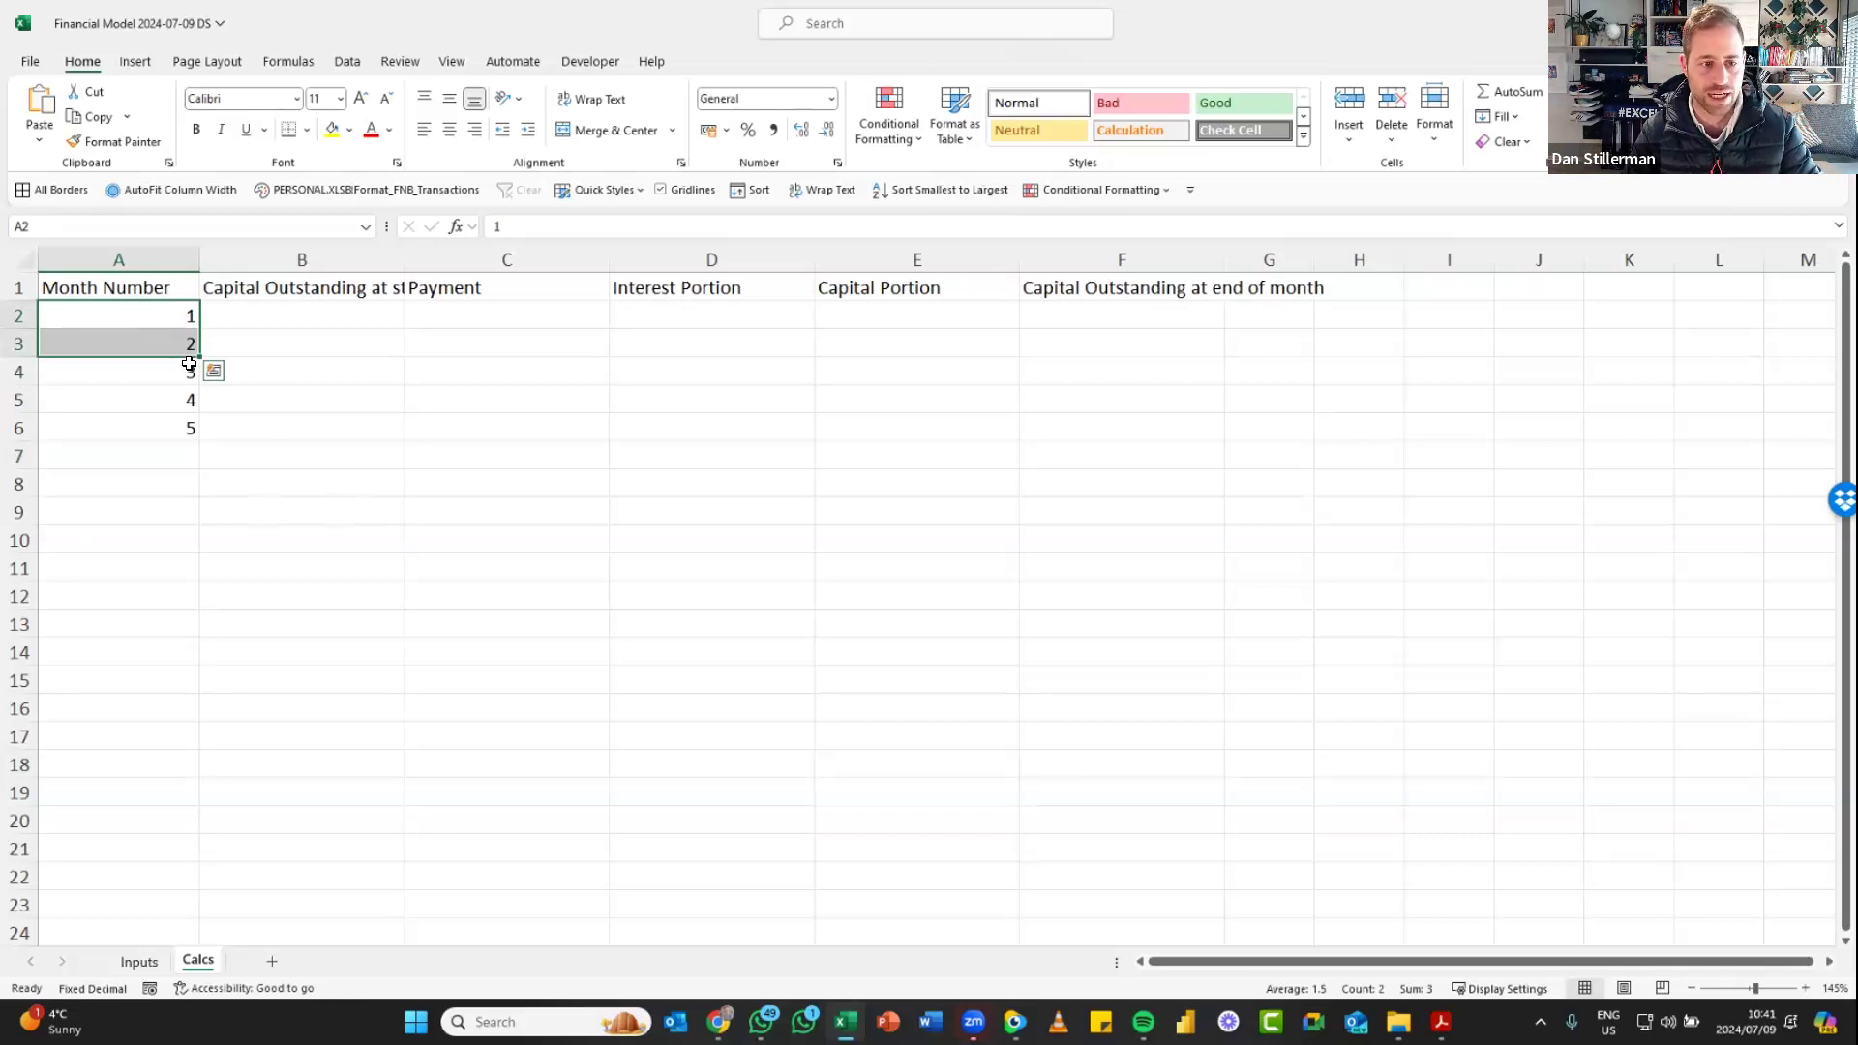
left_click_drag(200, 361, 218, 716)
left_click_drag(179, 901, 192, 861)
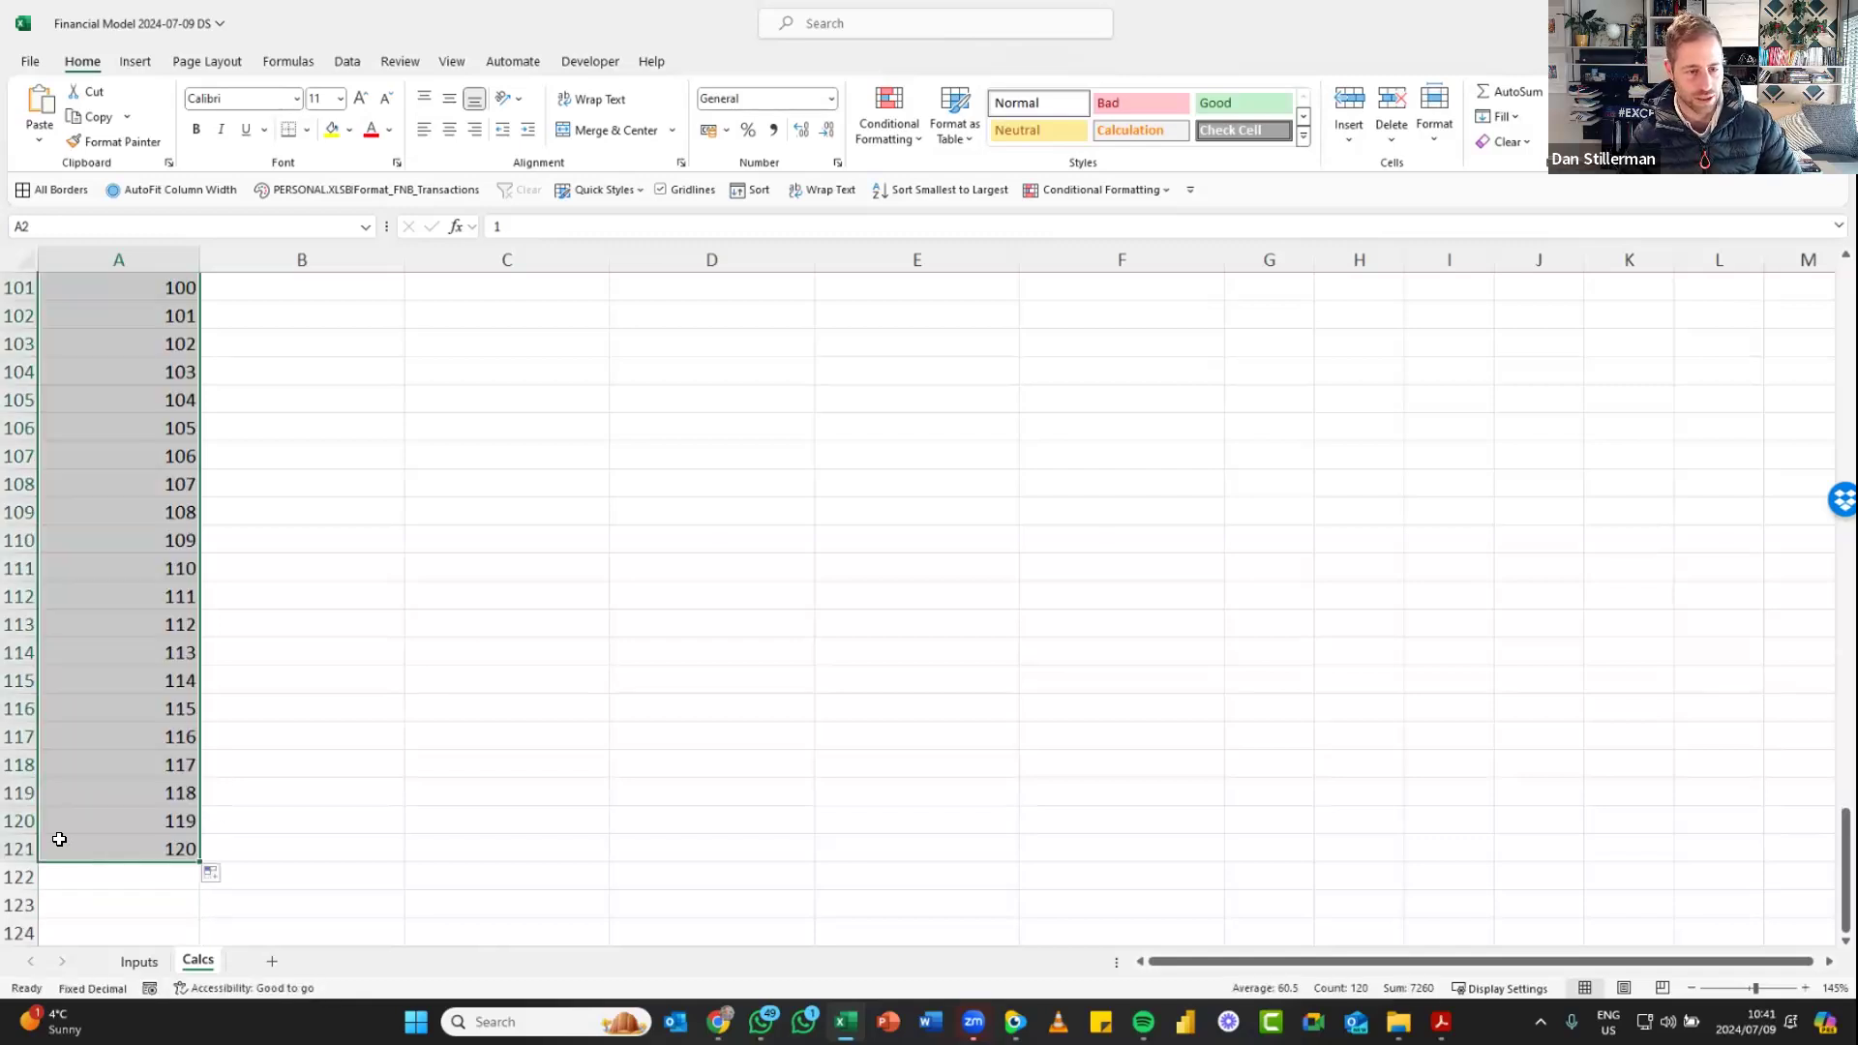
Change the month number fill to Copy Cells, set it back to Fill Series, and review the other fill options
left_click(216, 878)
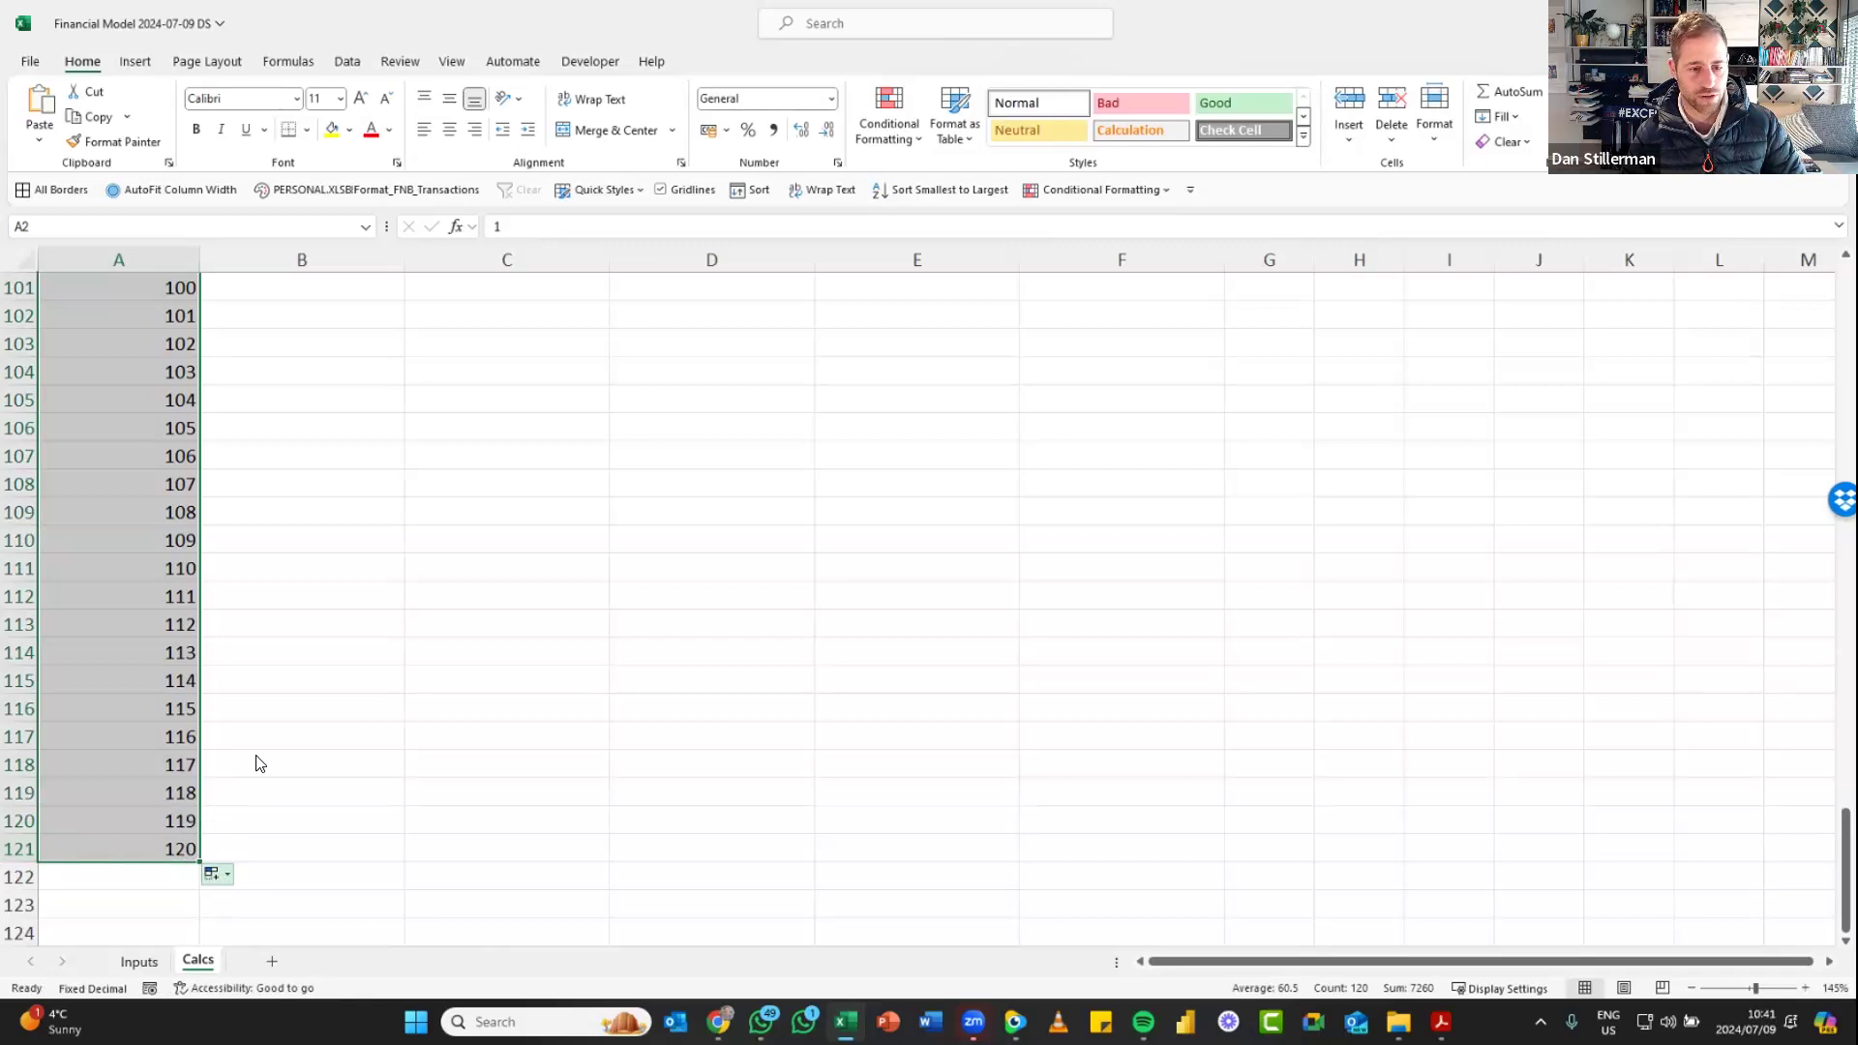
left_click(259, 759)
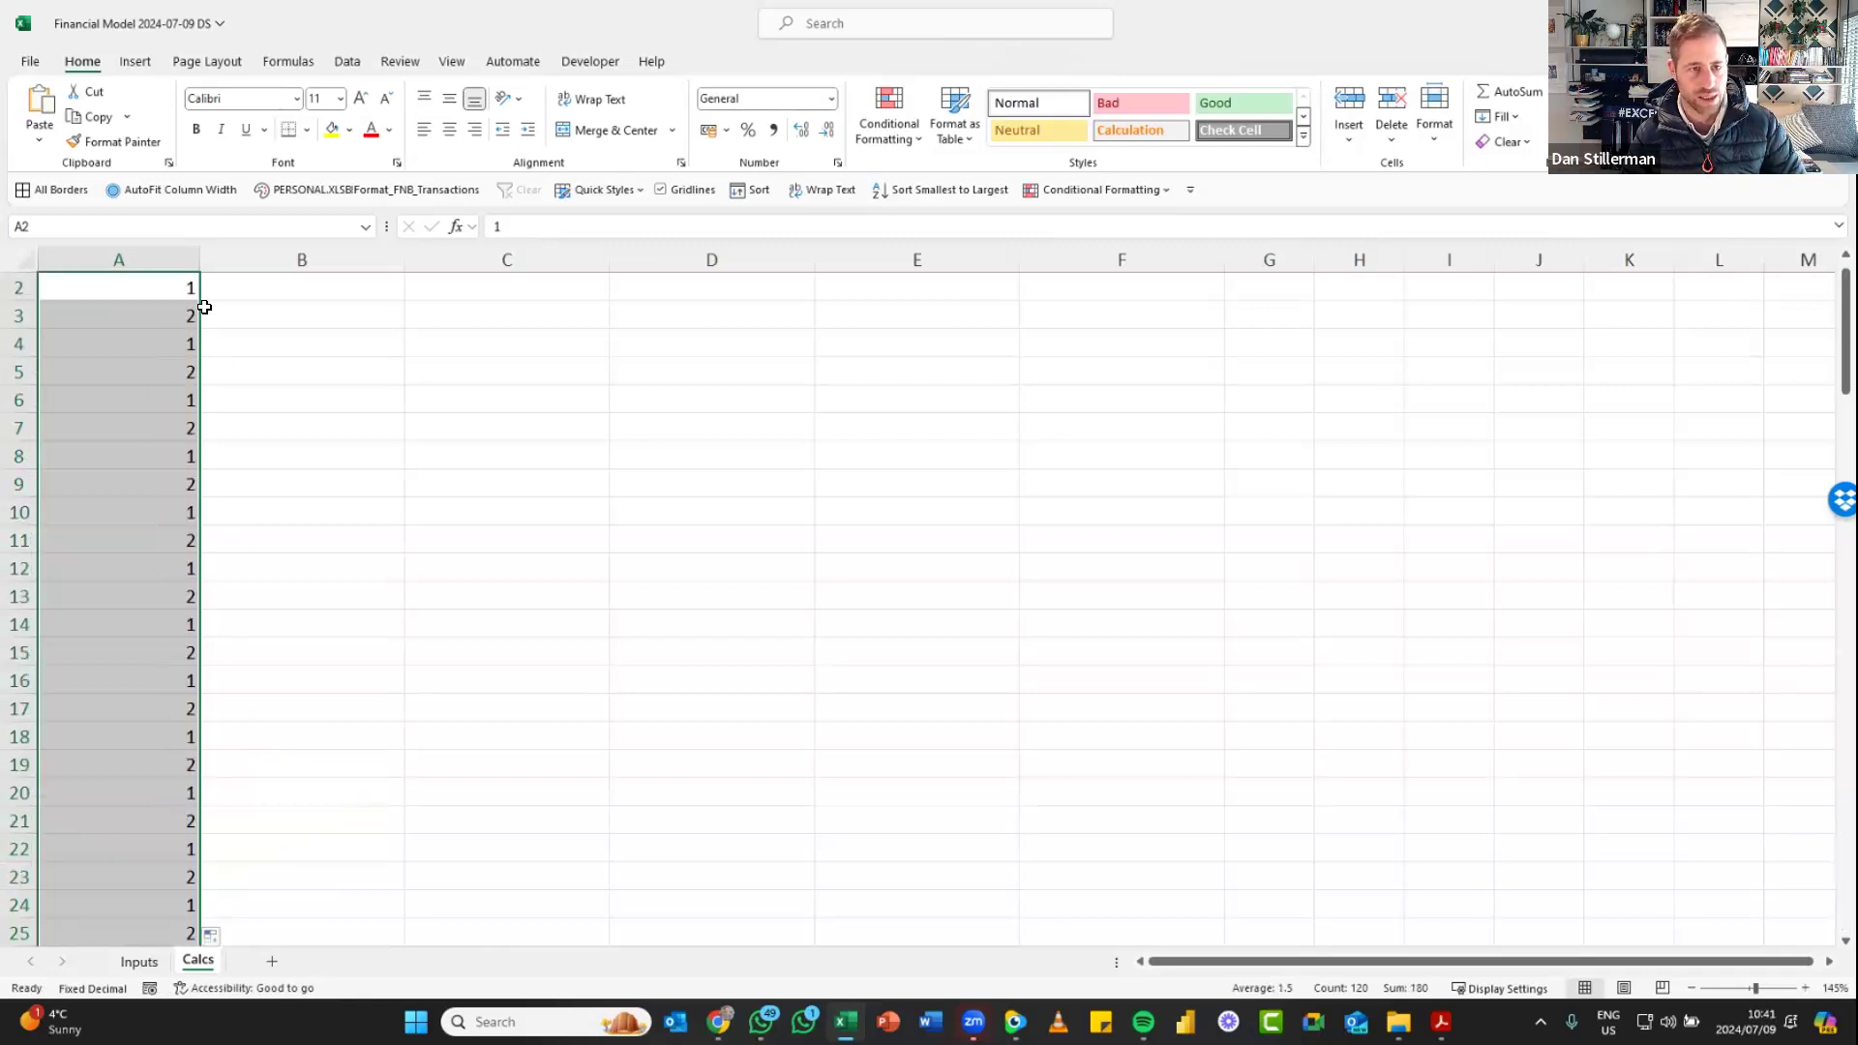
left_click(215, 935)
left_click(260, 846)
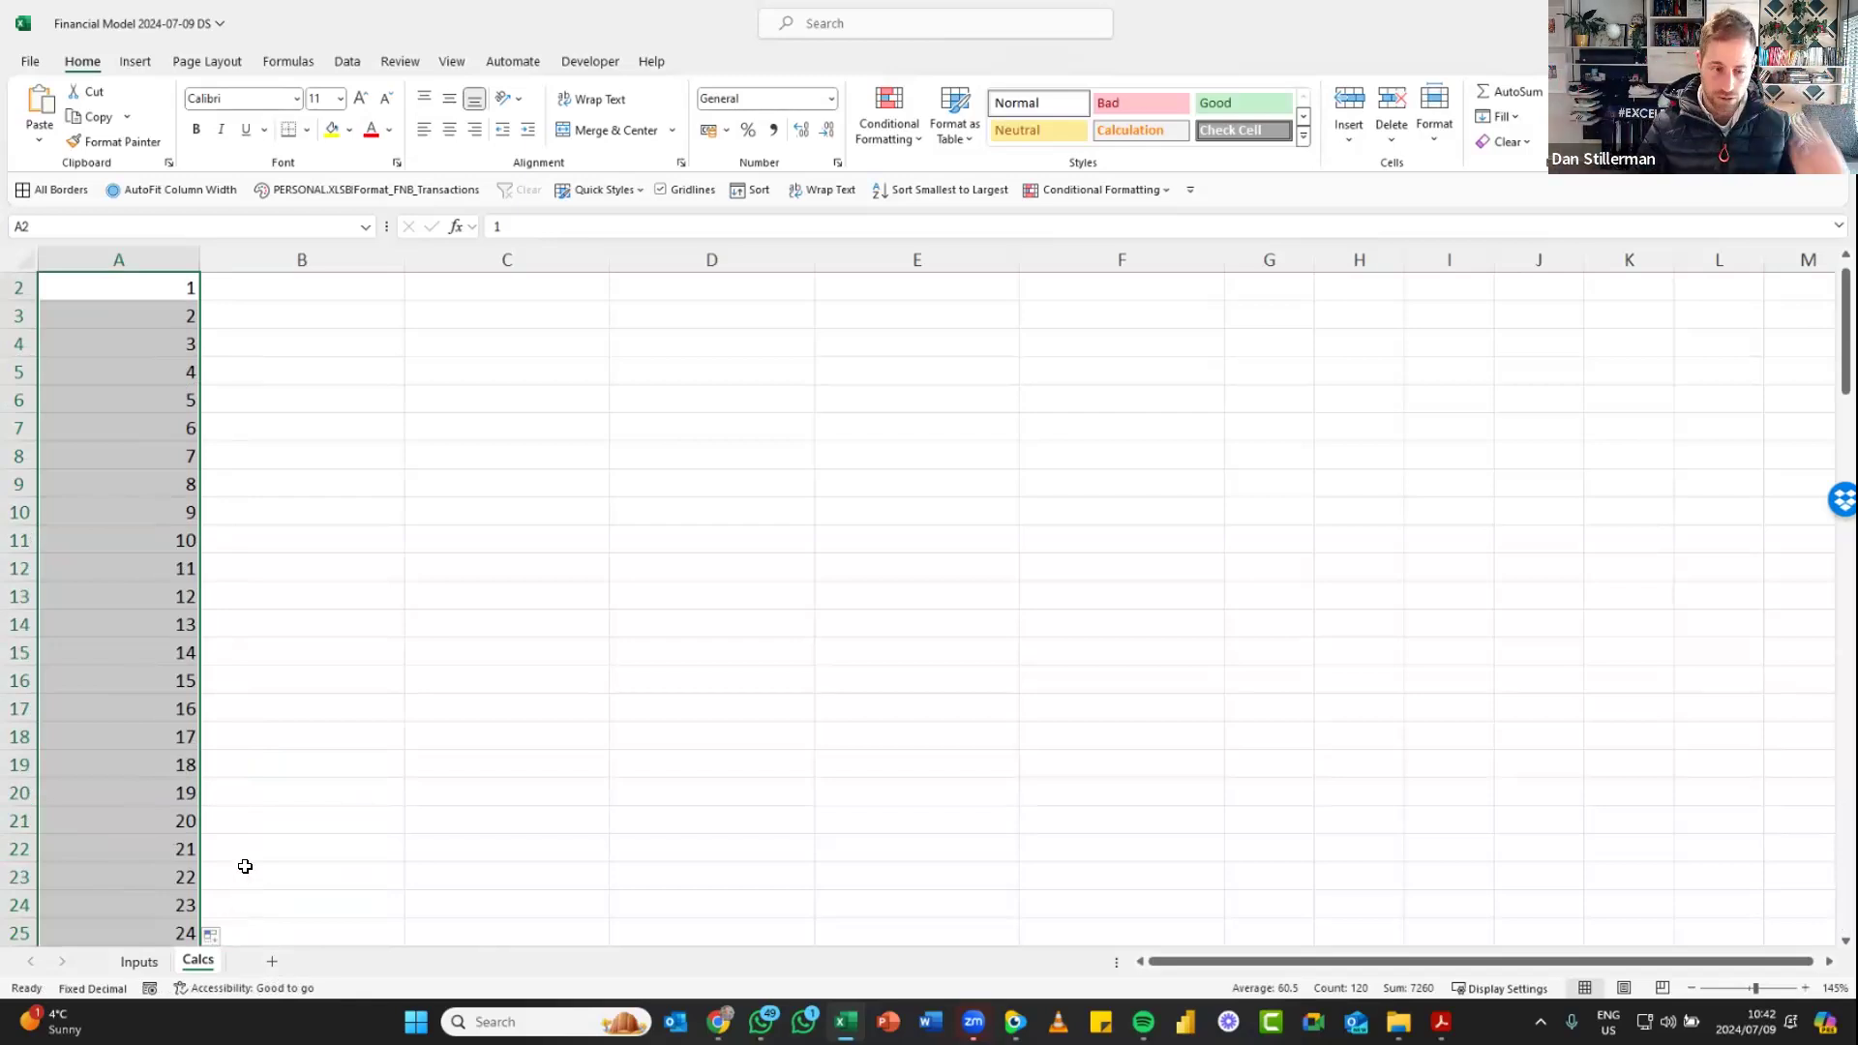
left_click(213, 932)
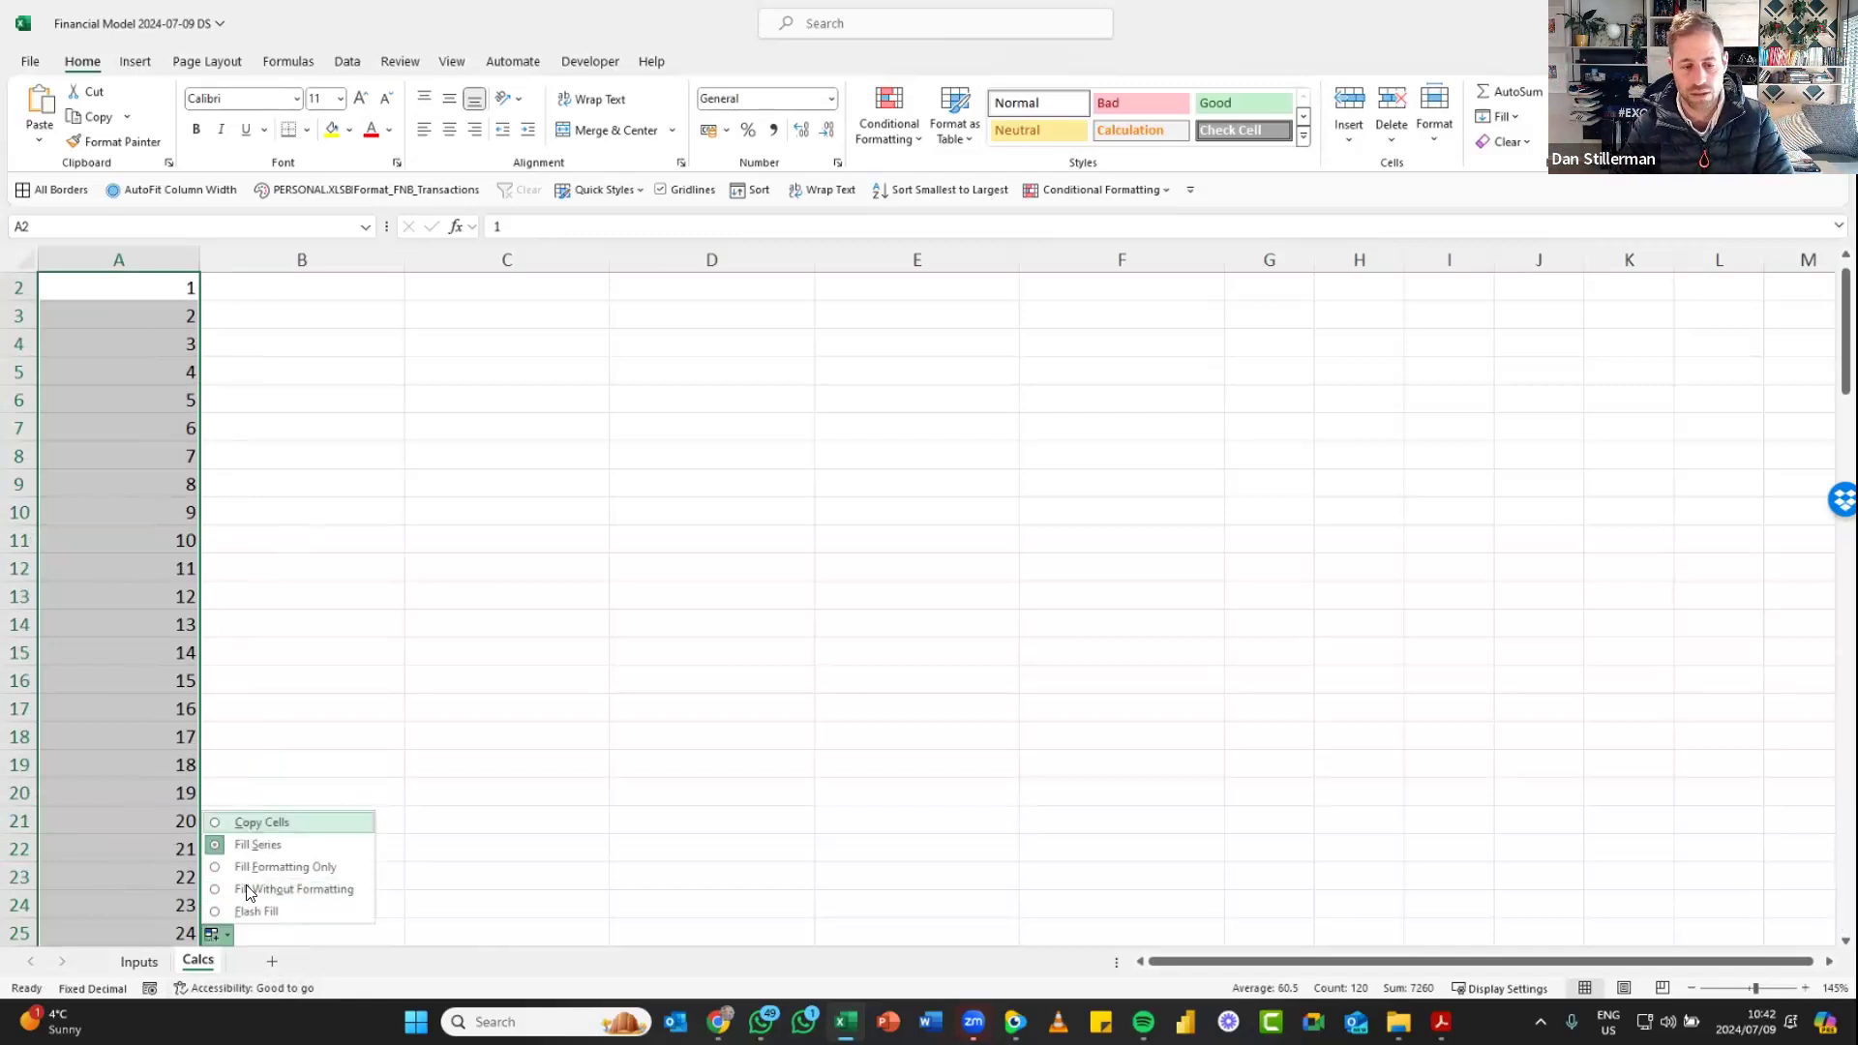
Enter 40000 in B2 as the capital outstanding at the start of month 1
left_click(260, 368)
key("ctrl+Up")
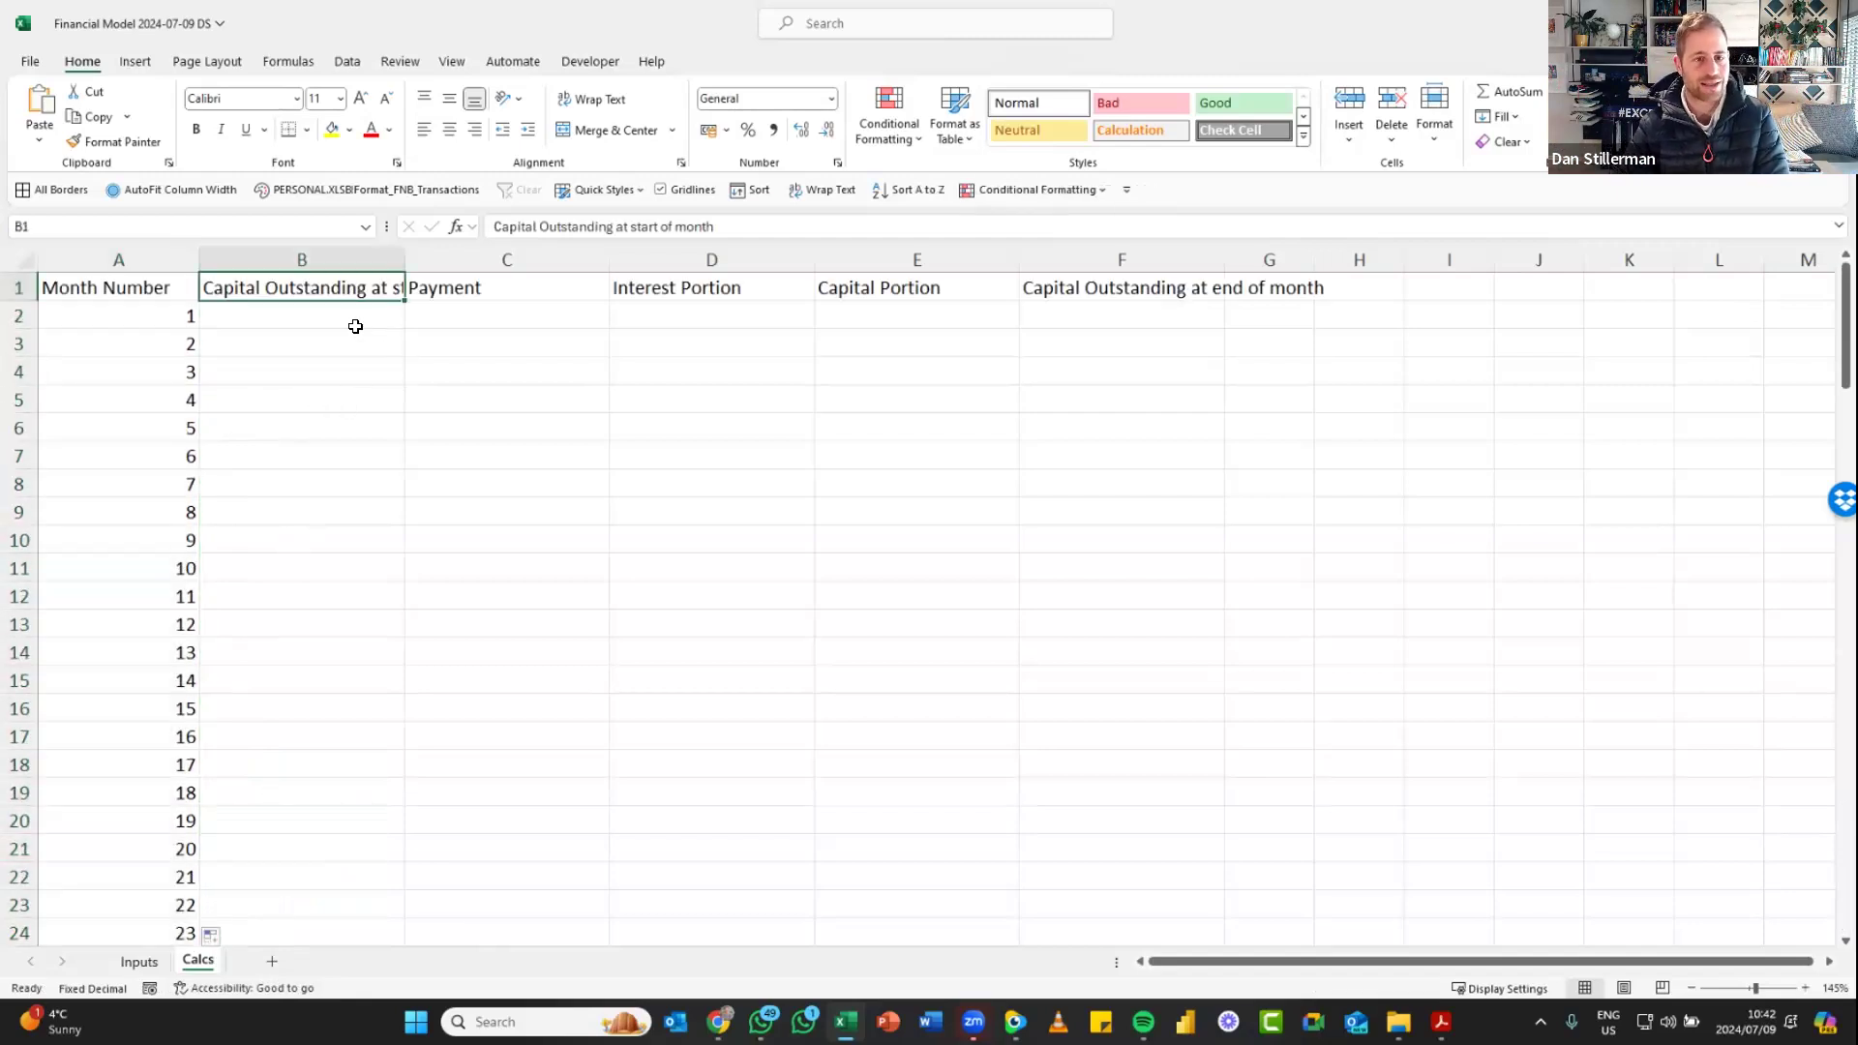
key("Down")
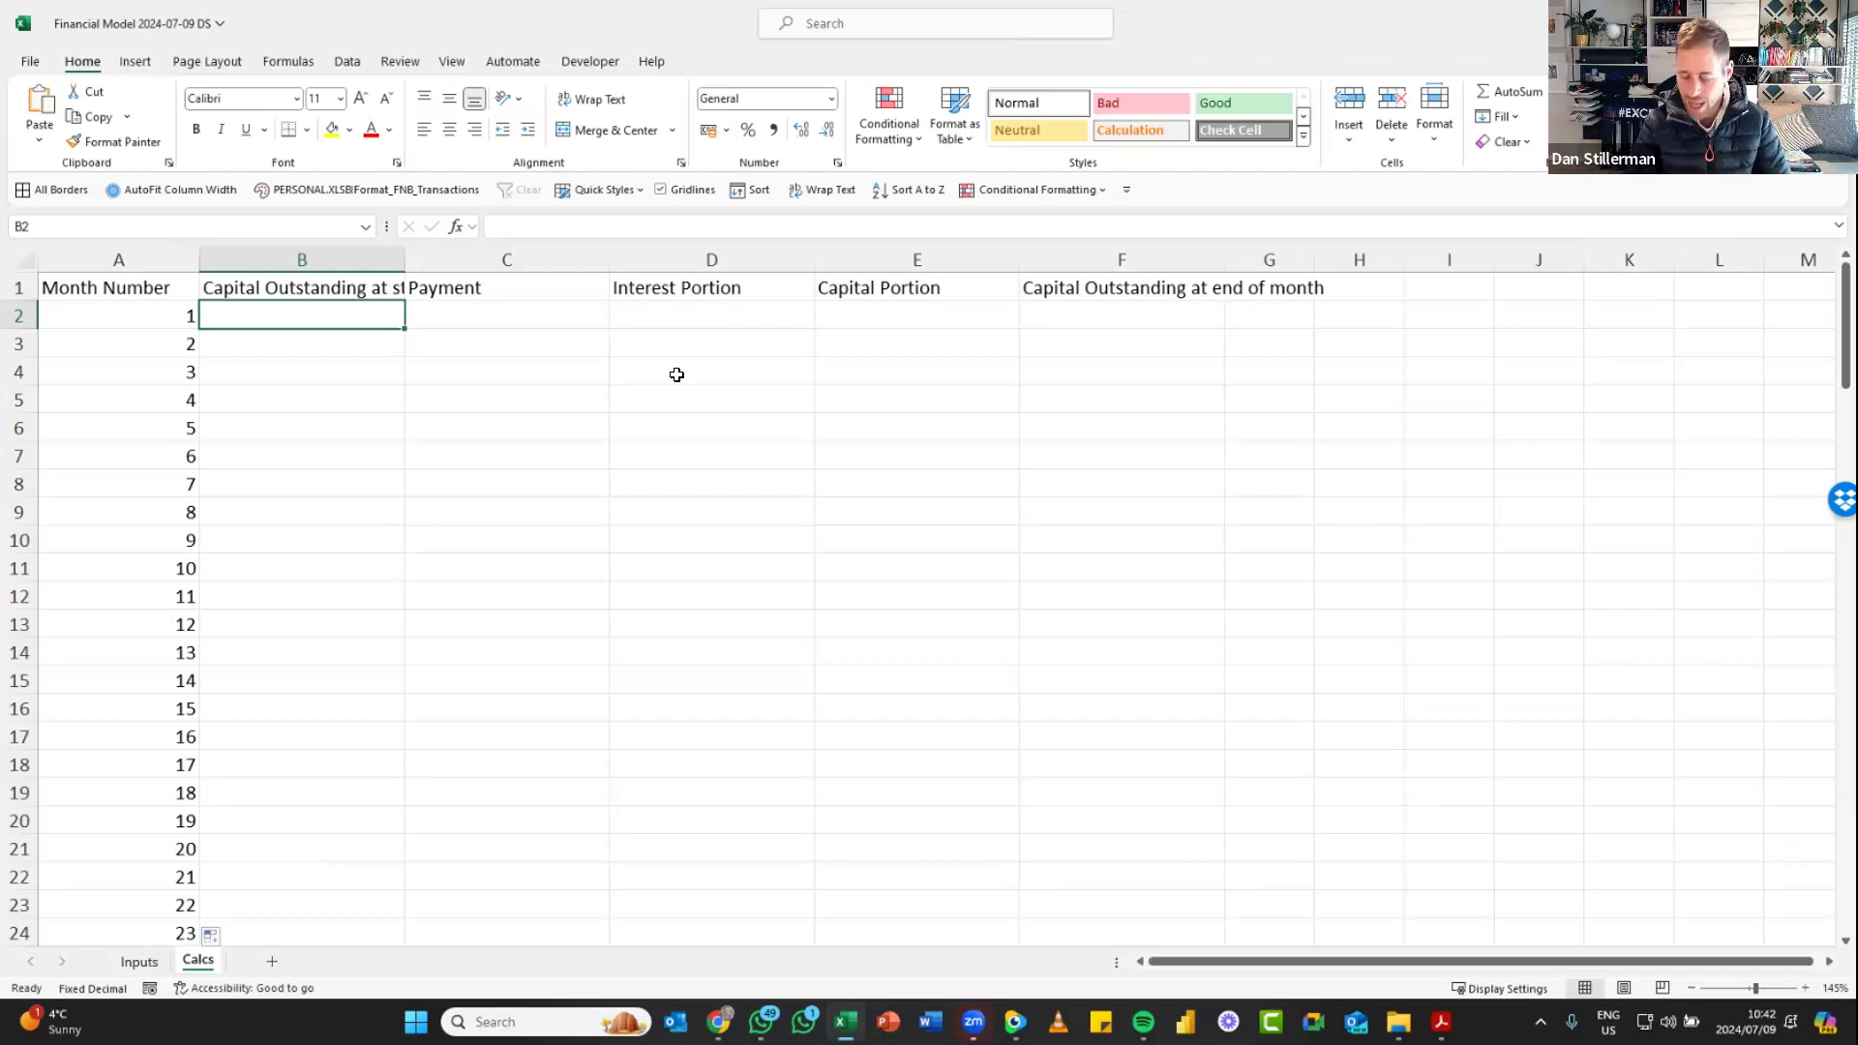
type("40000")
key("Return")
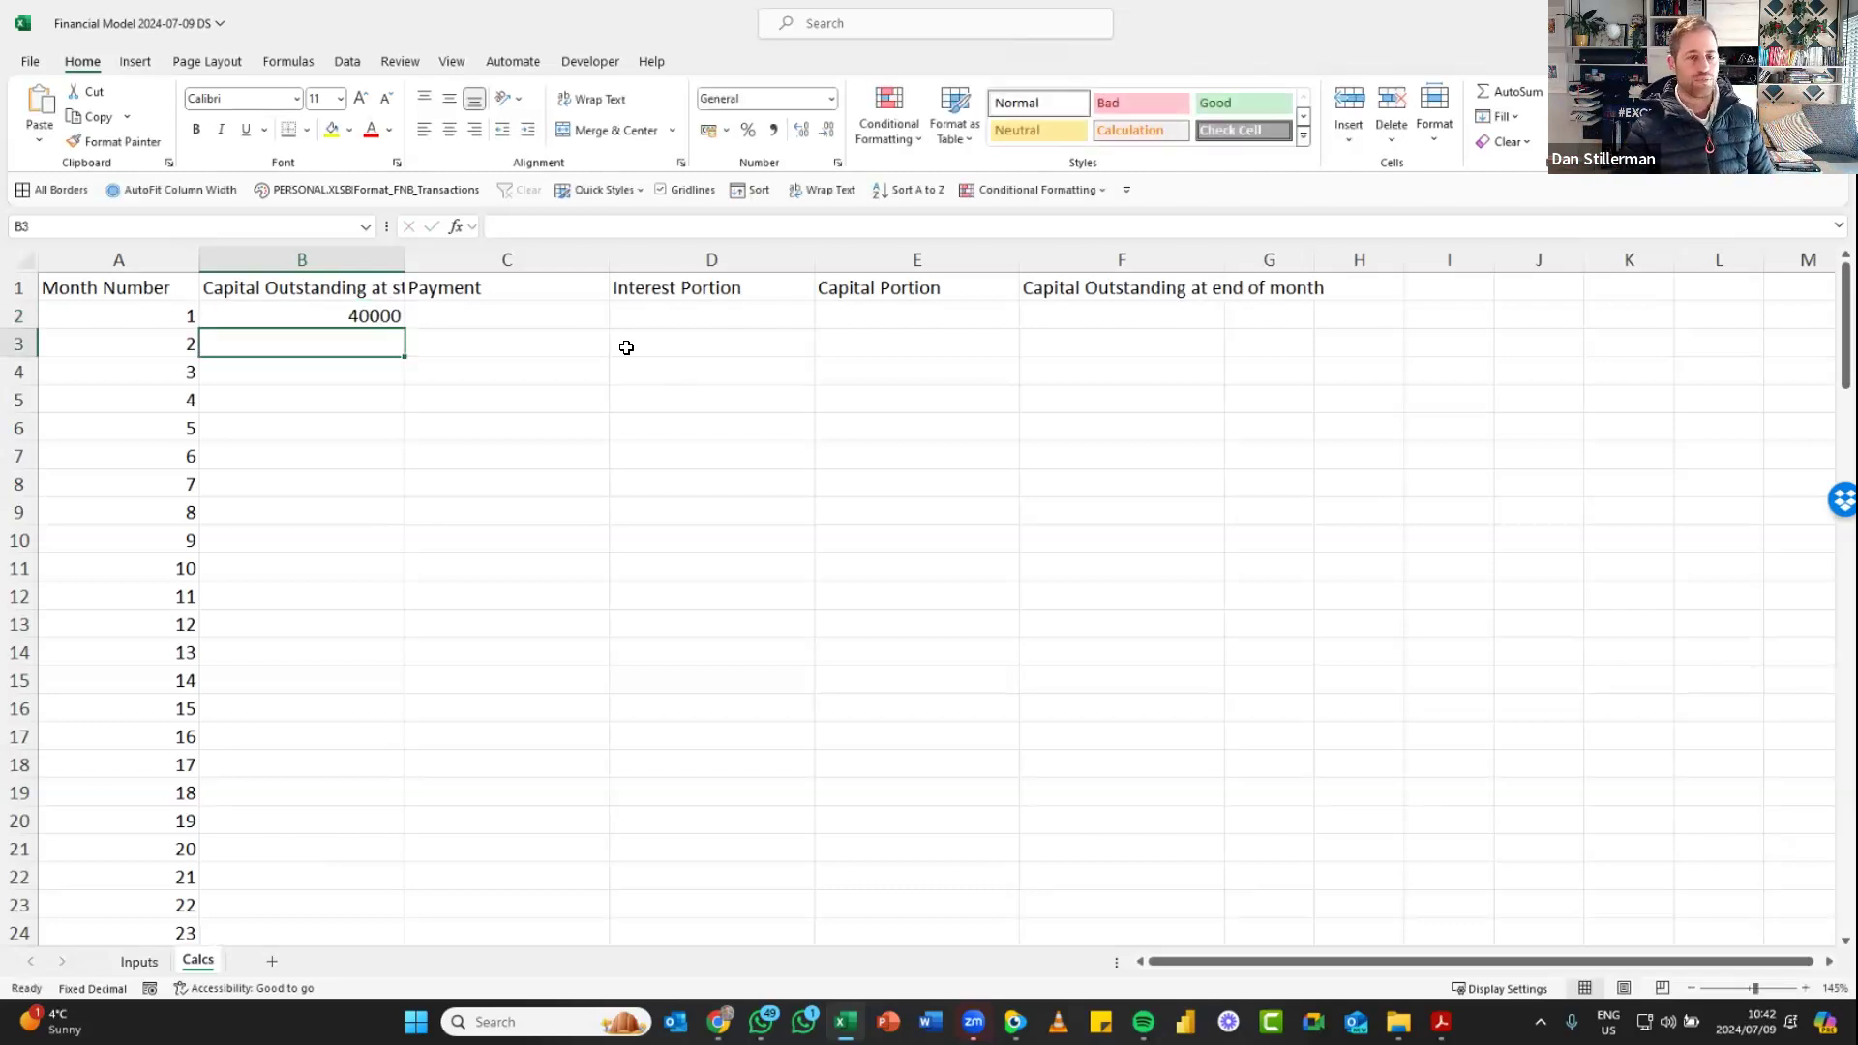
left_click(387, 311)
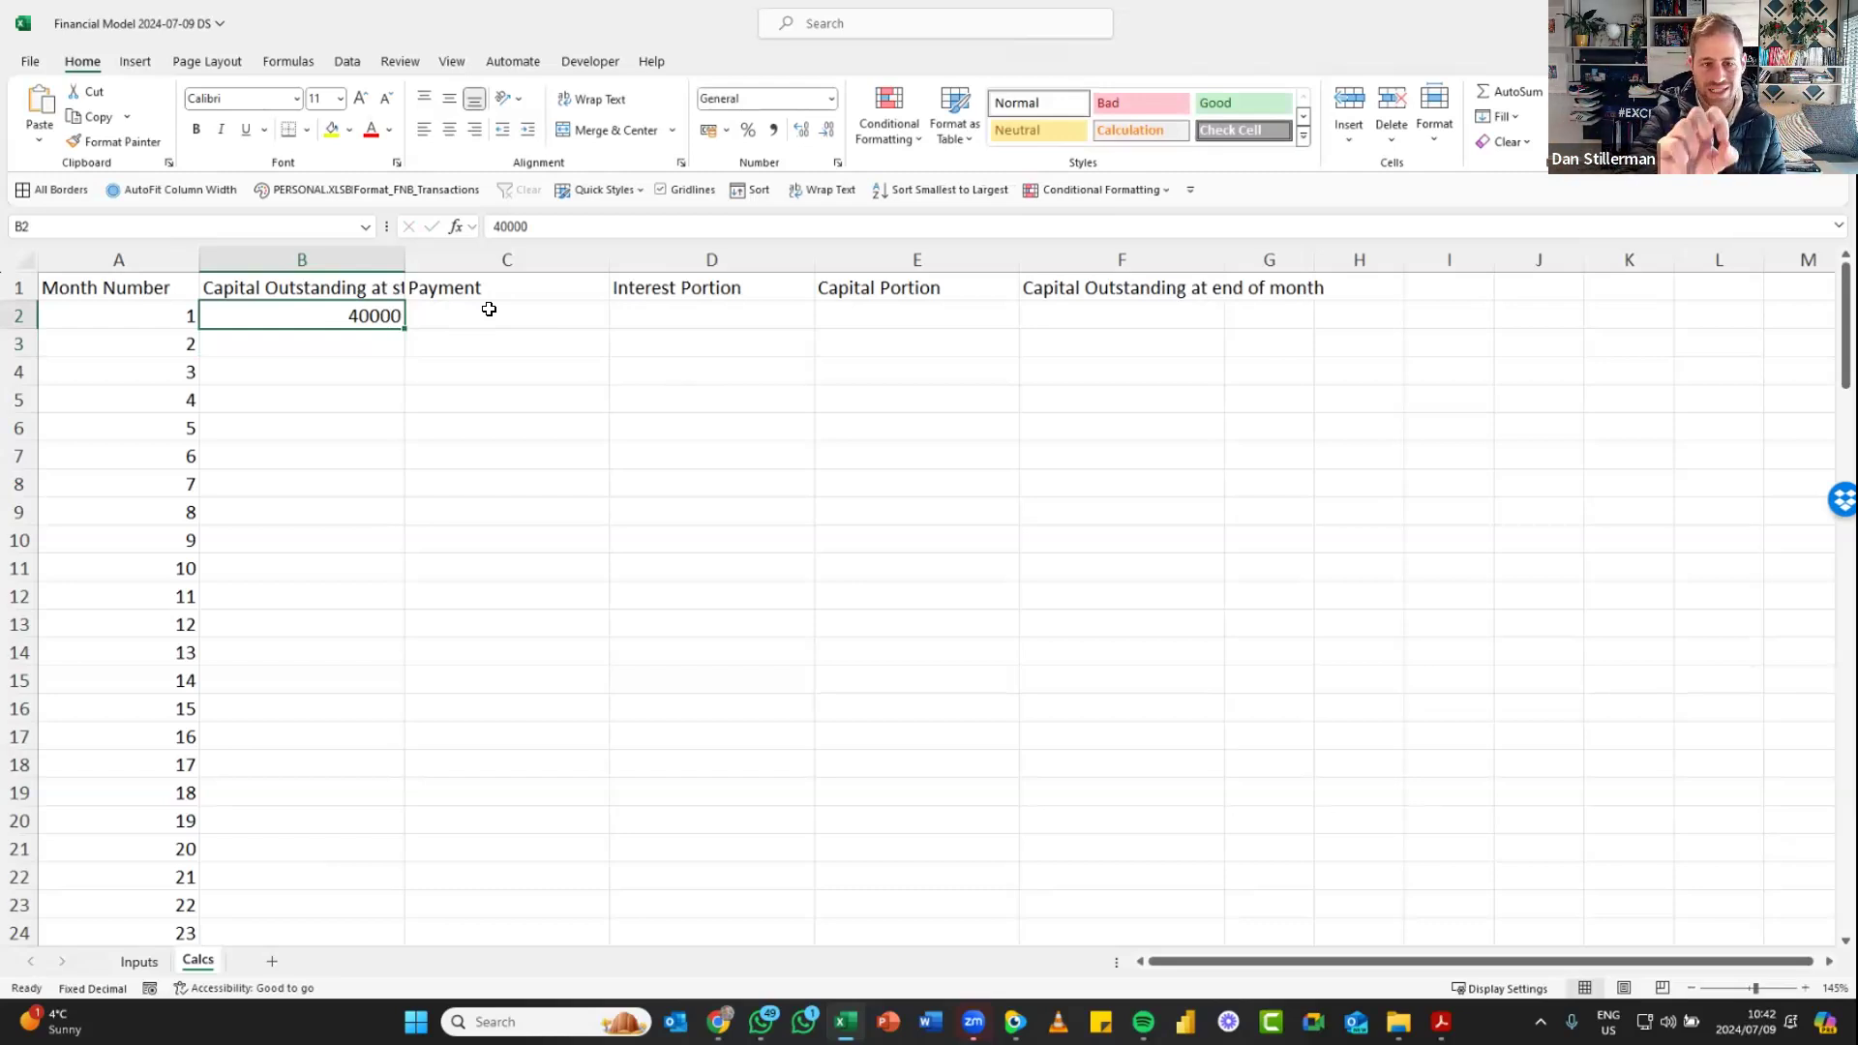
Replace the value in Calcs B2 with a link to the principal amount, =Inputs!B6
key("Delete")
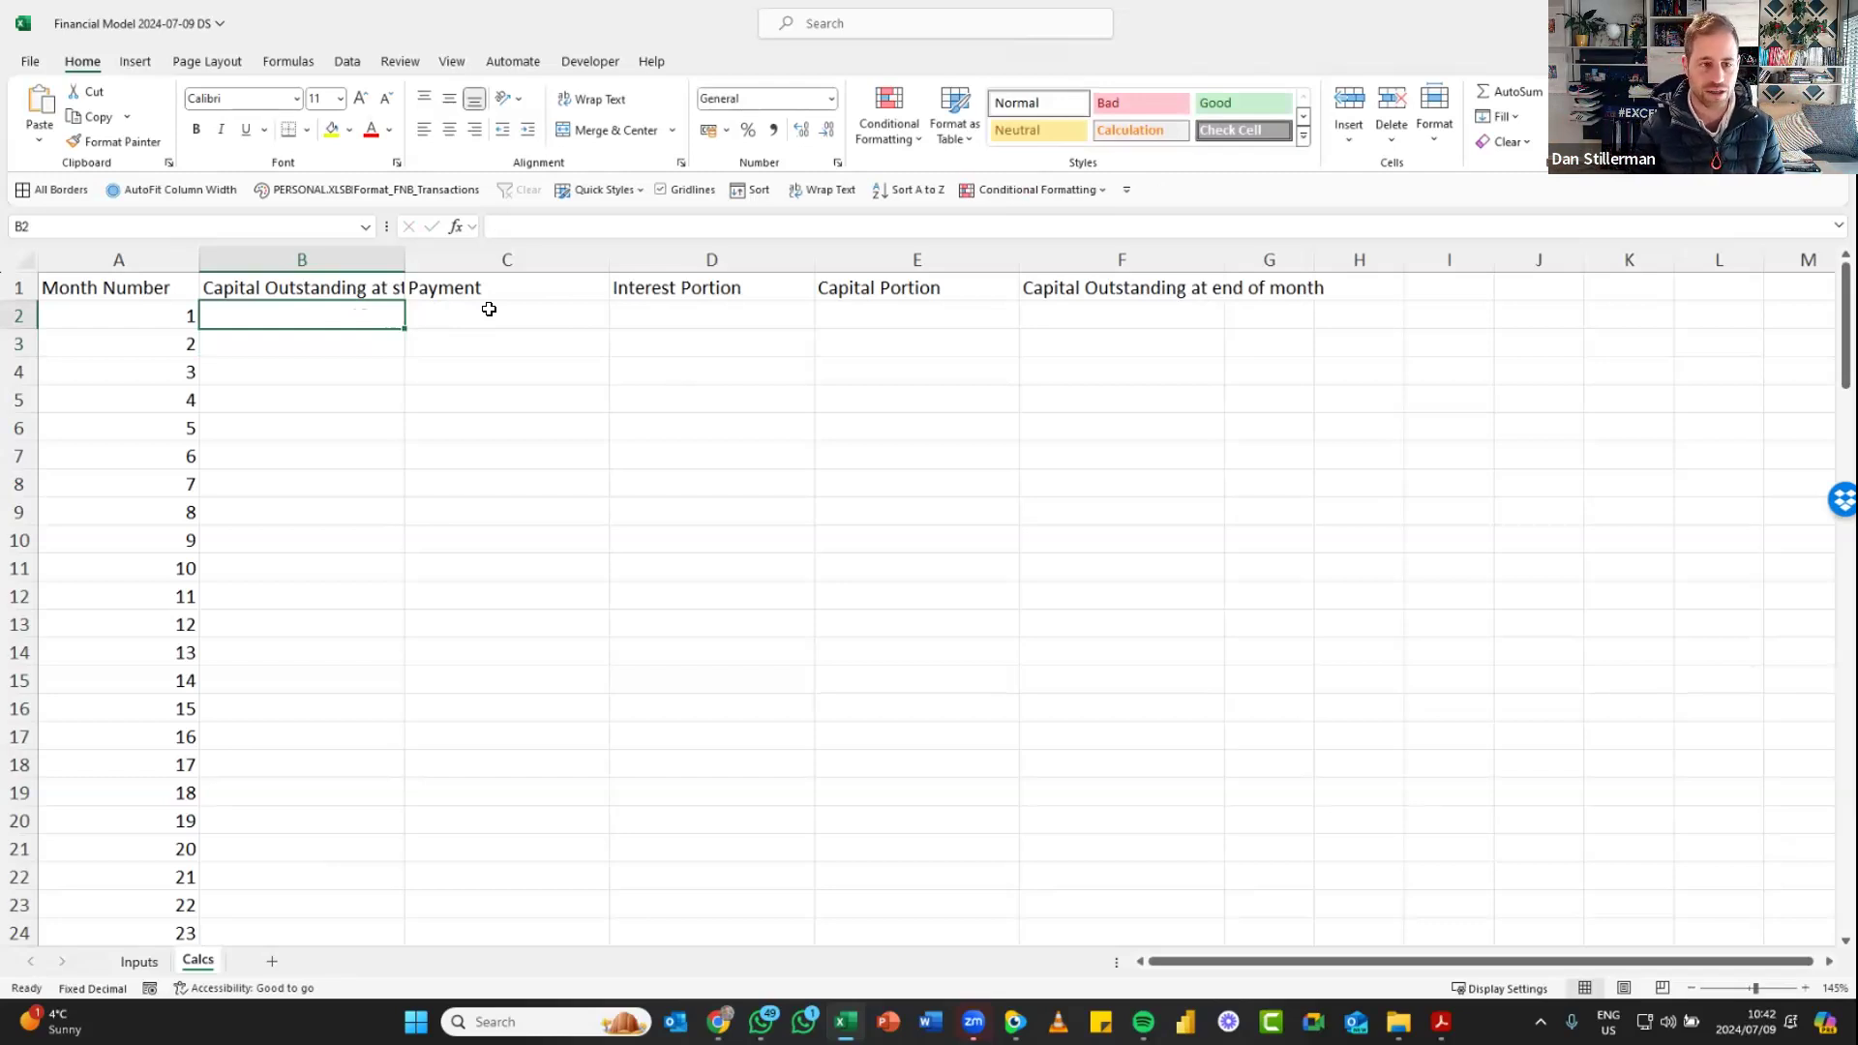
type("=")
key("ctrl+Page_Up")
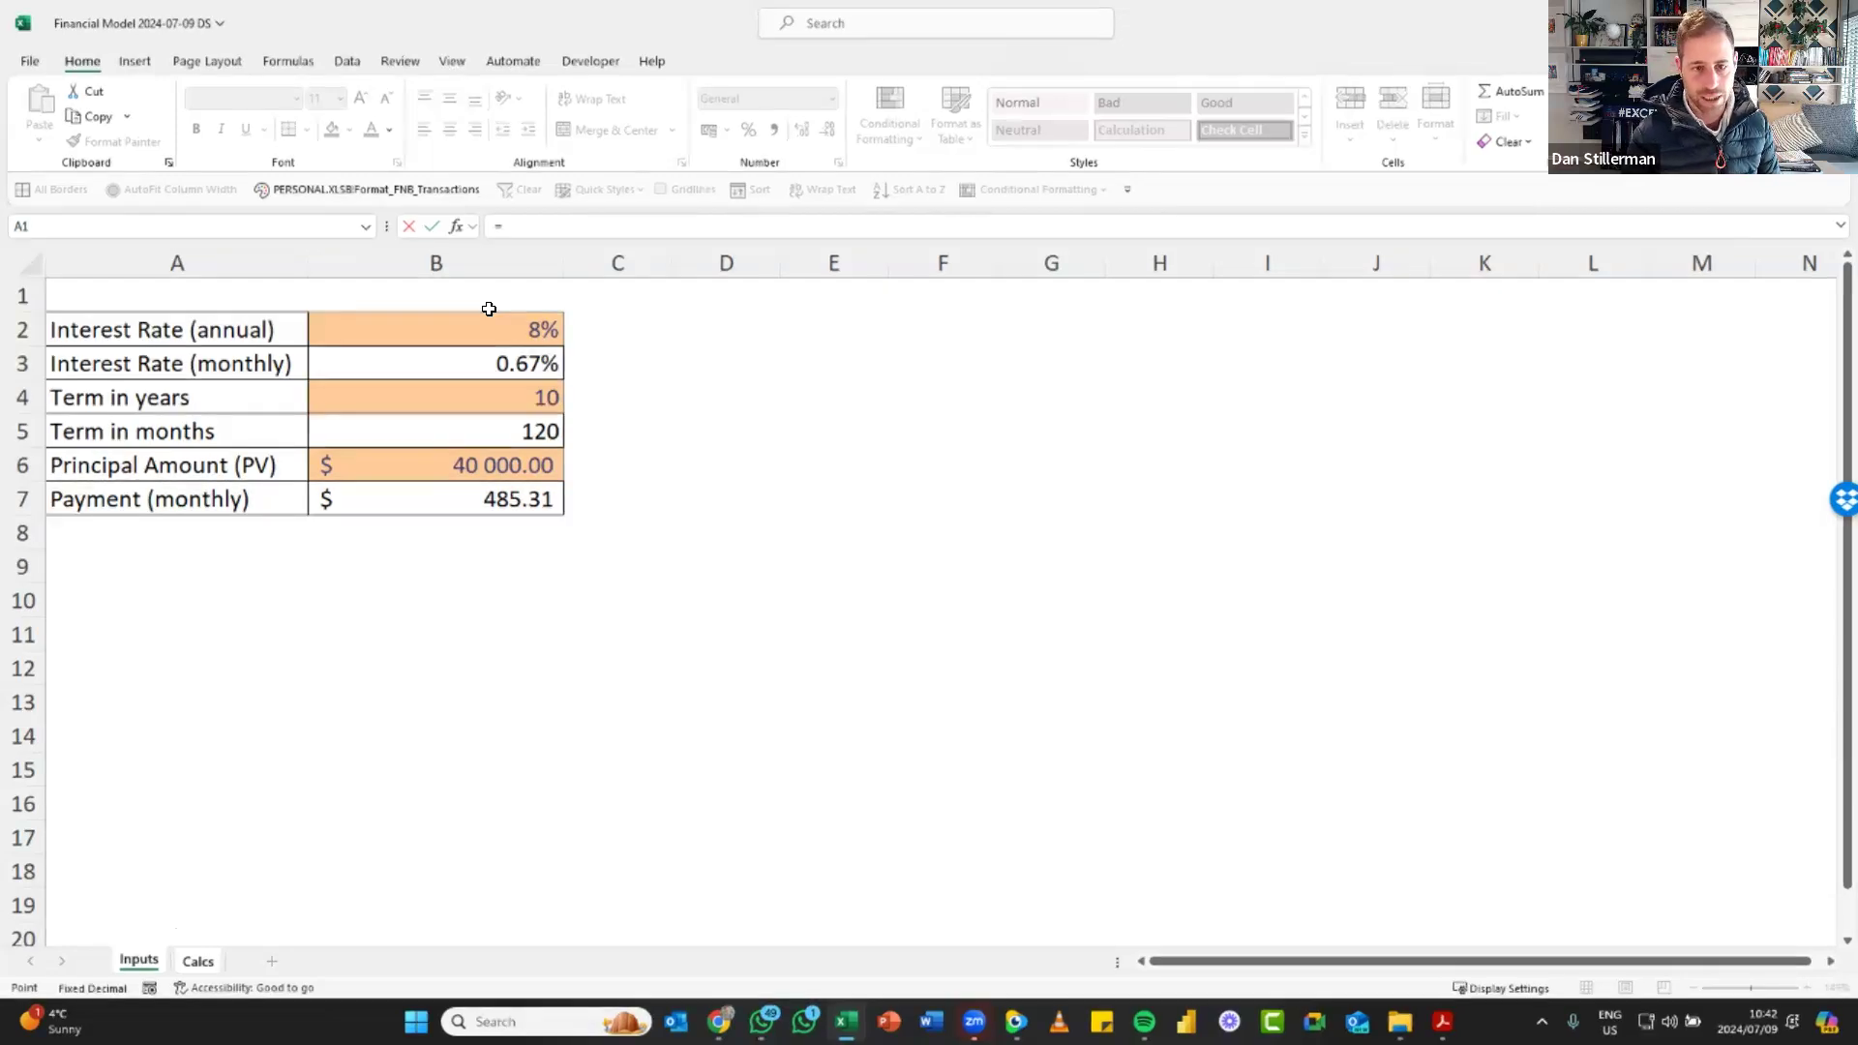
key("Down")
key("Down")
key("Right")
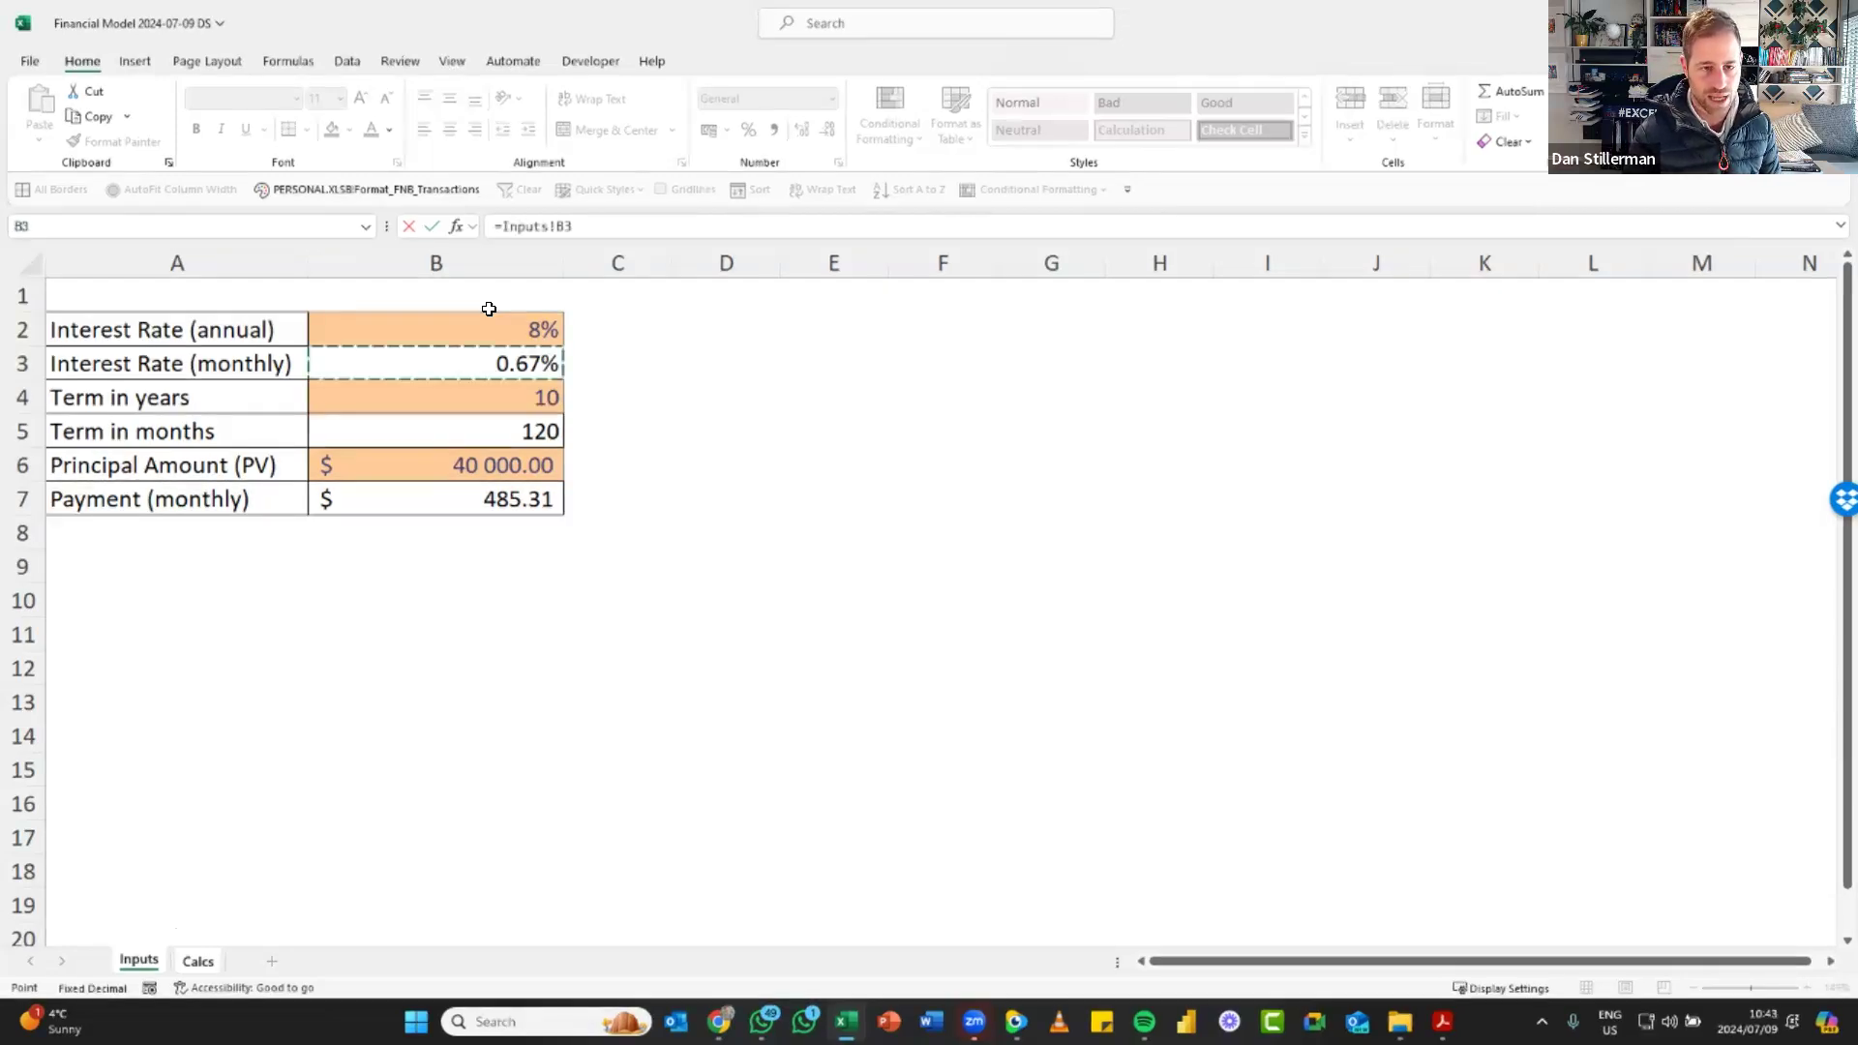
key("Right")
key("Right")
key("Right")
key("Right")
key("Down")
key("Left")
key("Left")
key("Down")
key("Left")
key("Up")
key("Left")
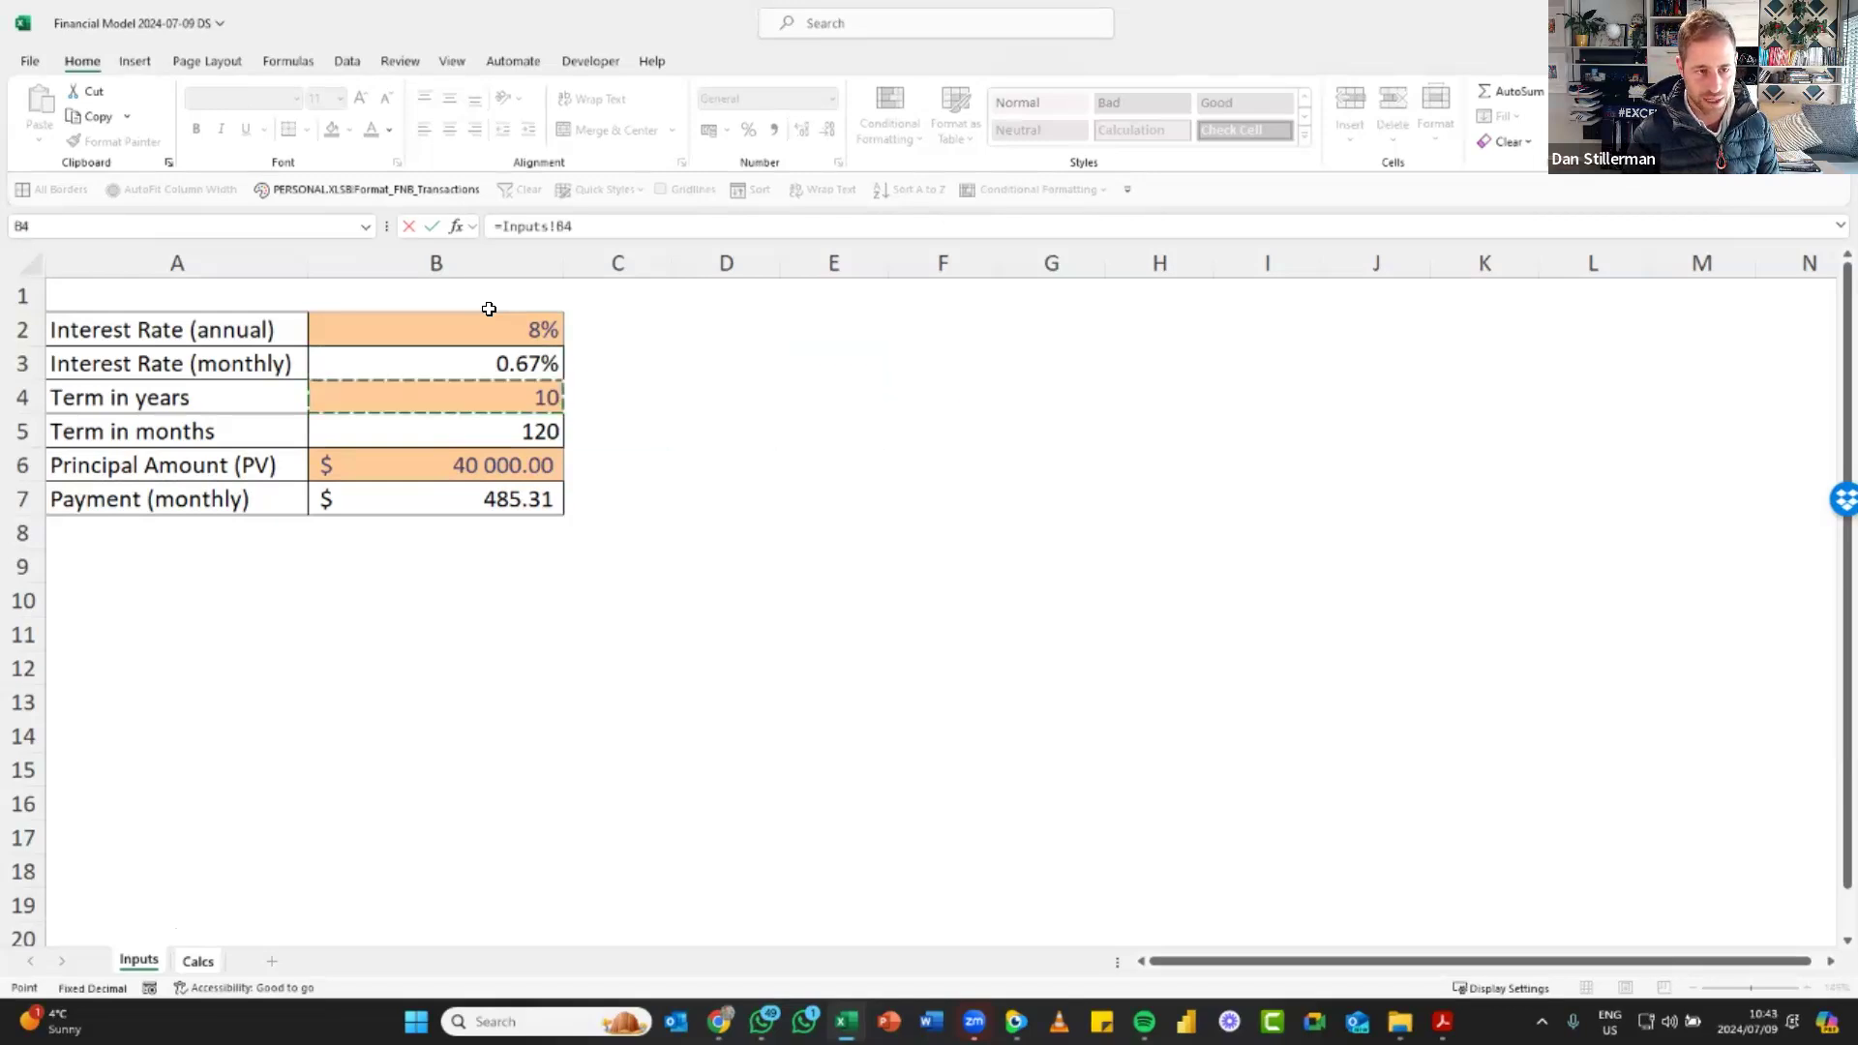
key("Down")
key("Down")
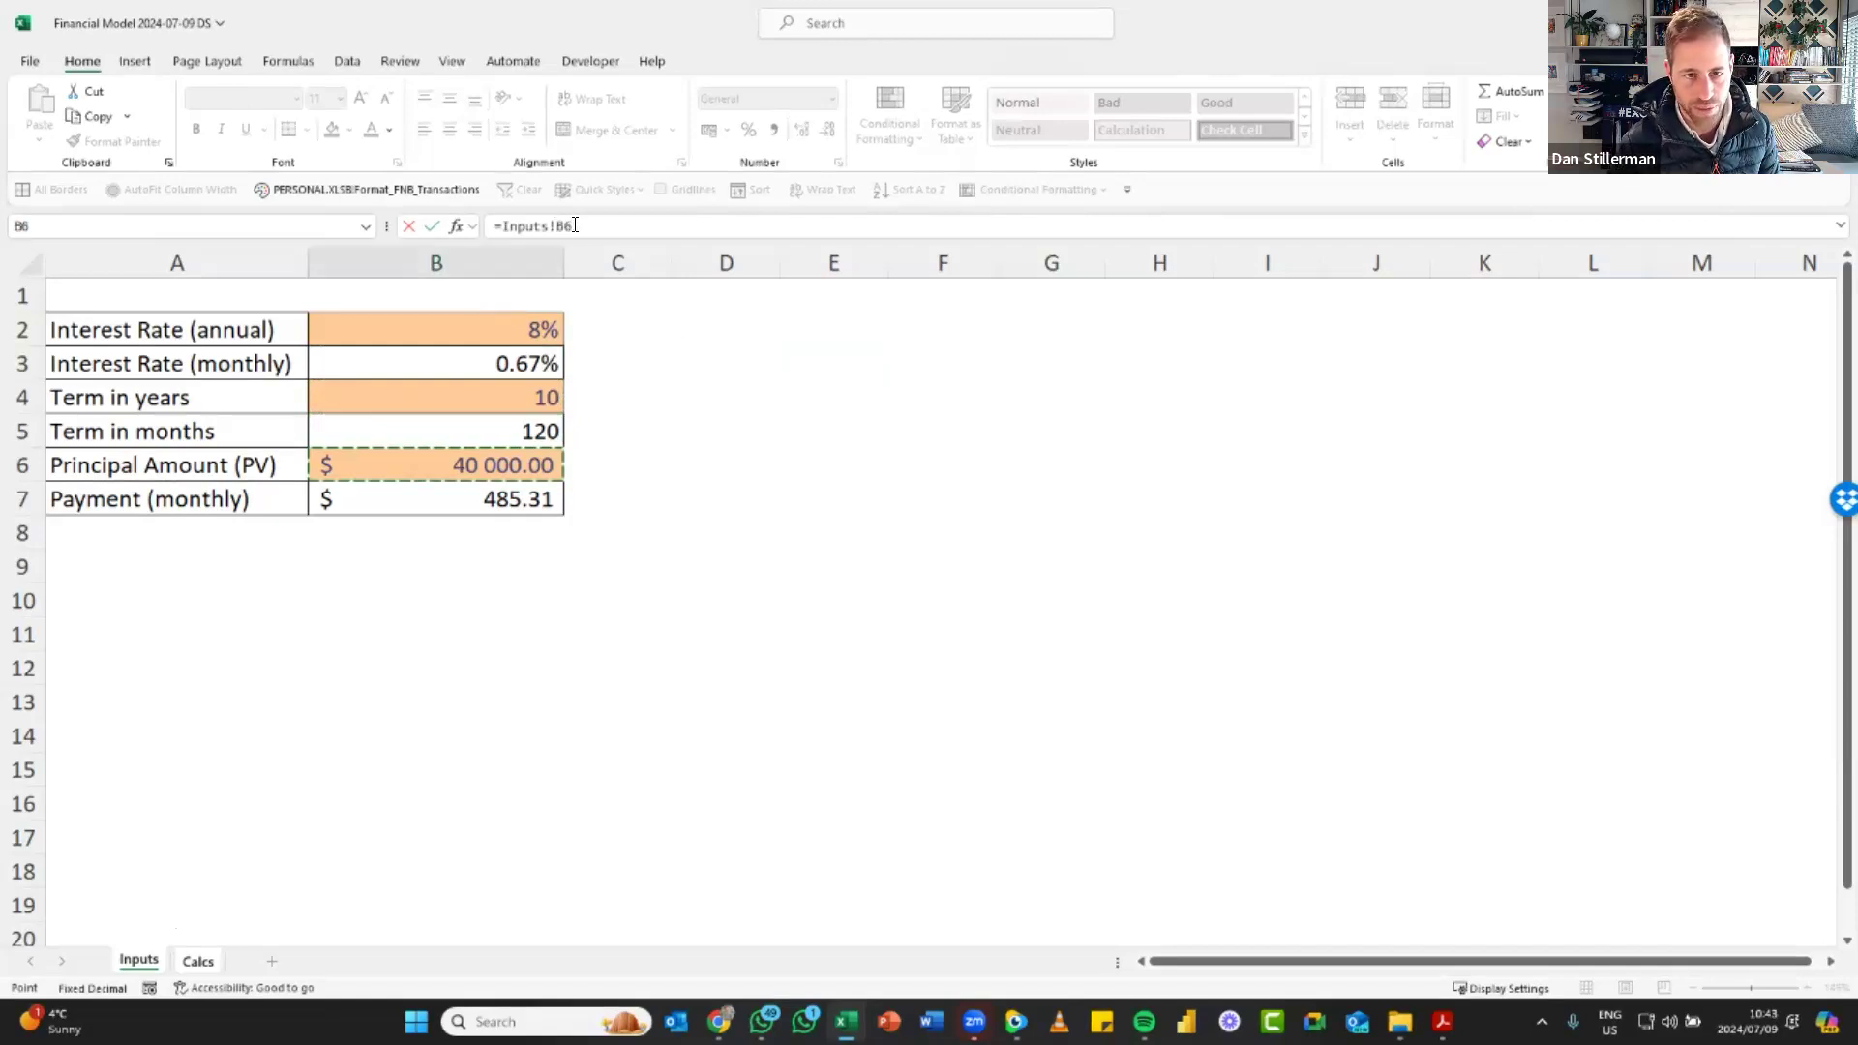
key("Return")
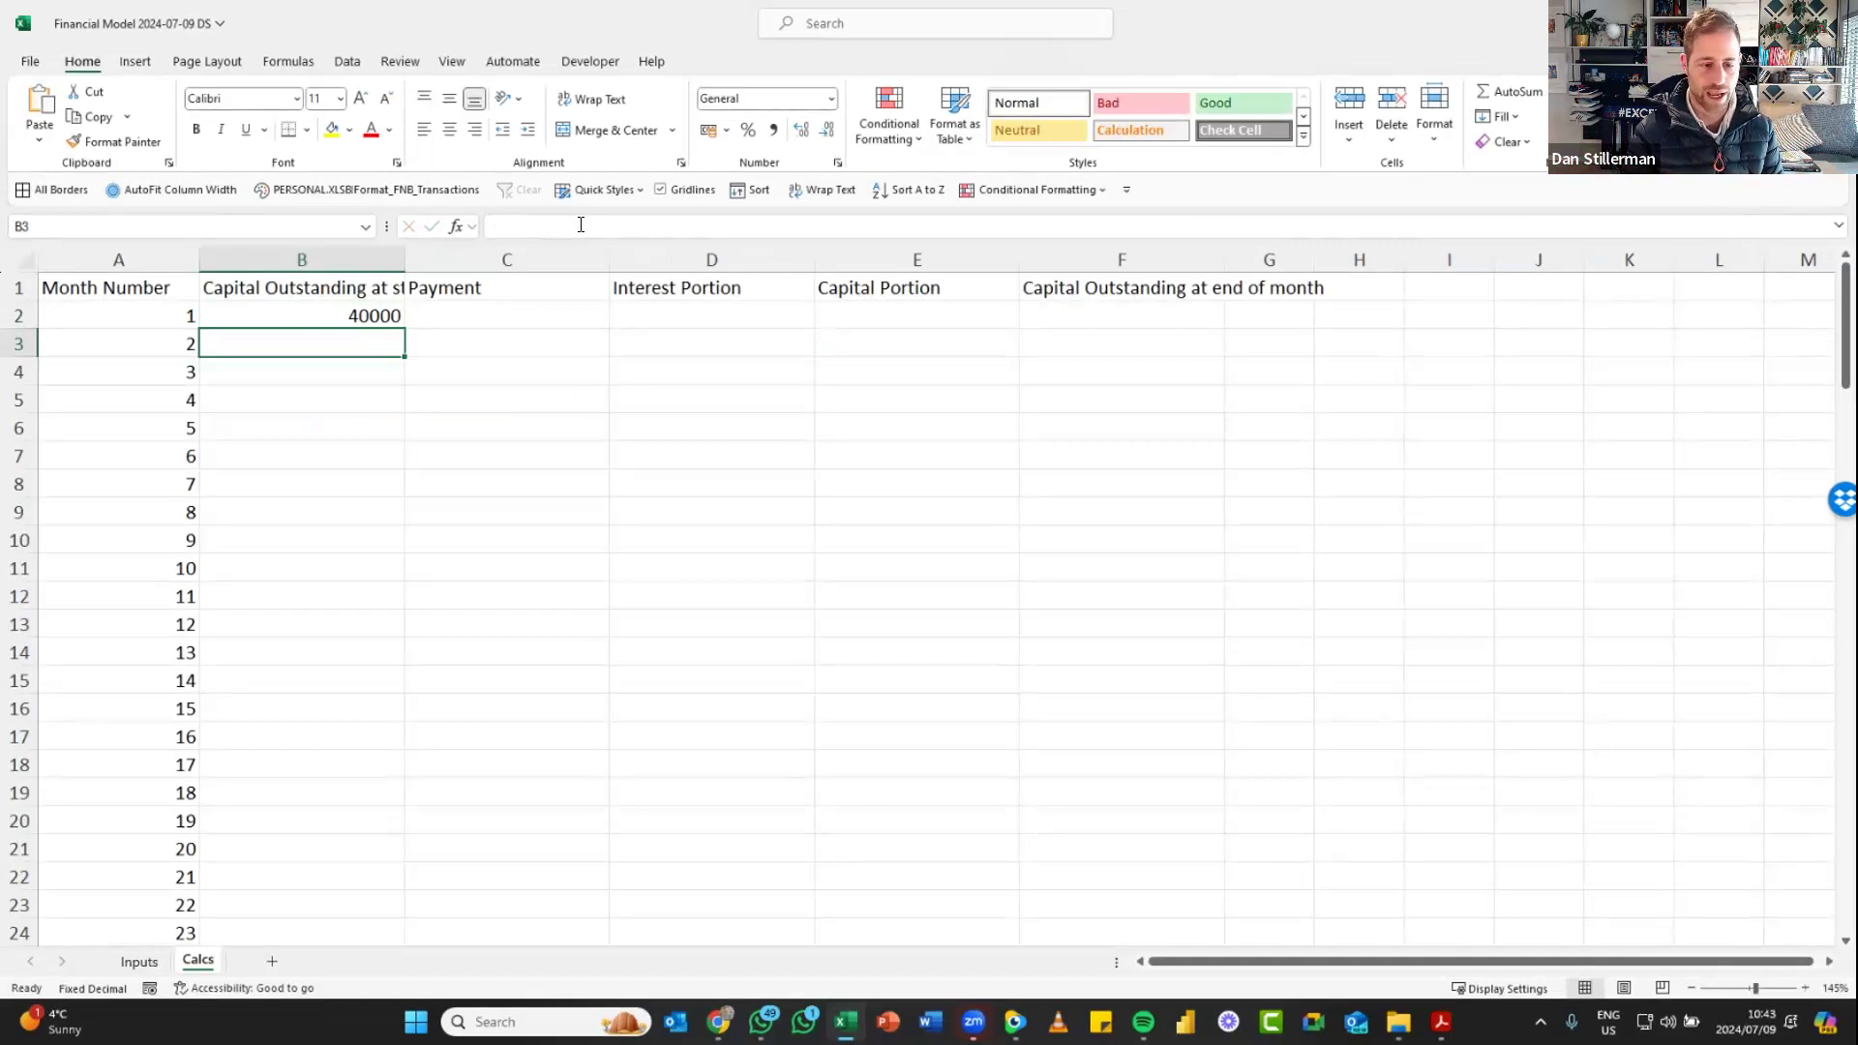
Try to name the annual interest rate cell B2 on the Inputs sheet "Interest Rate Annual"
key("ctrl+Page_Up")
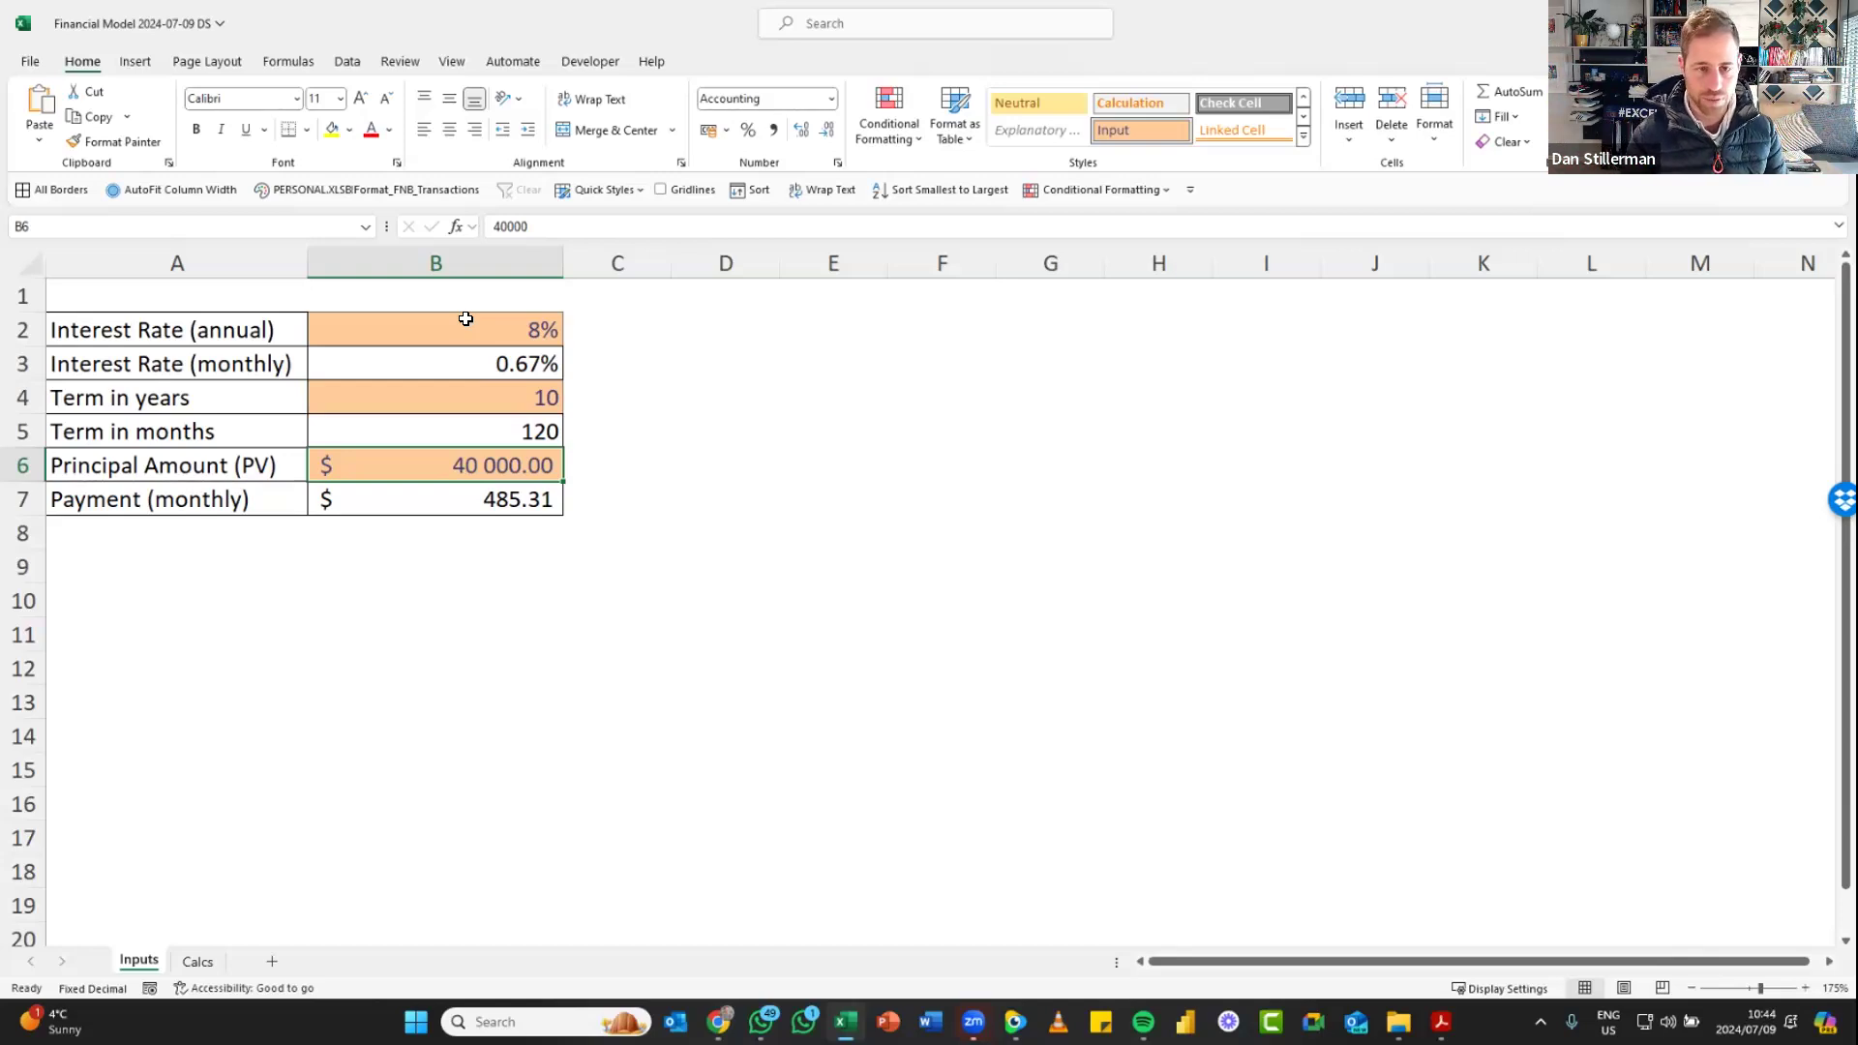
key("Down")
left_click(465, 318)
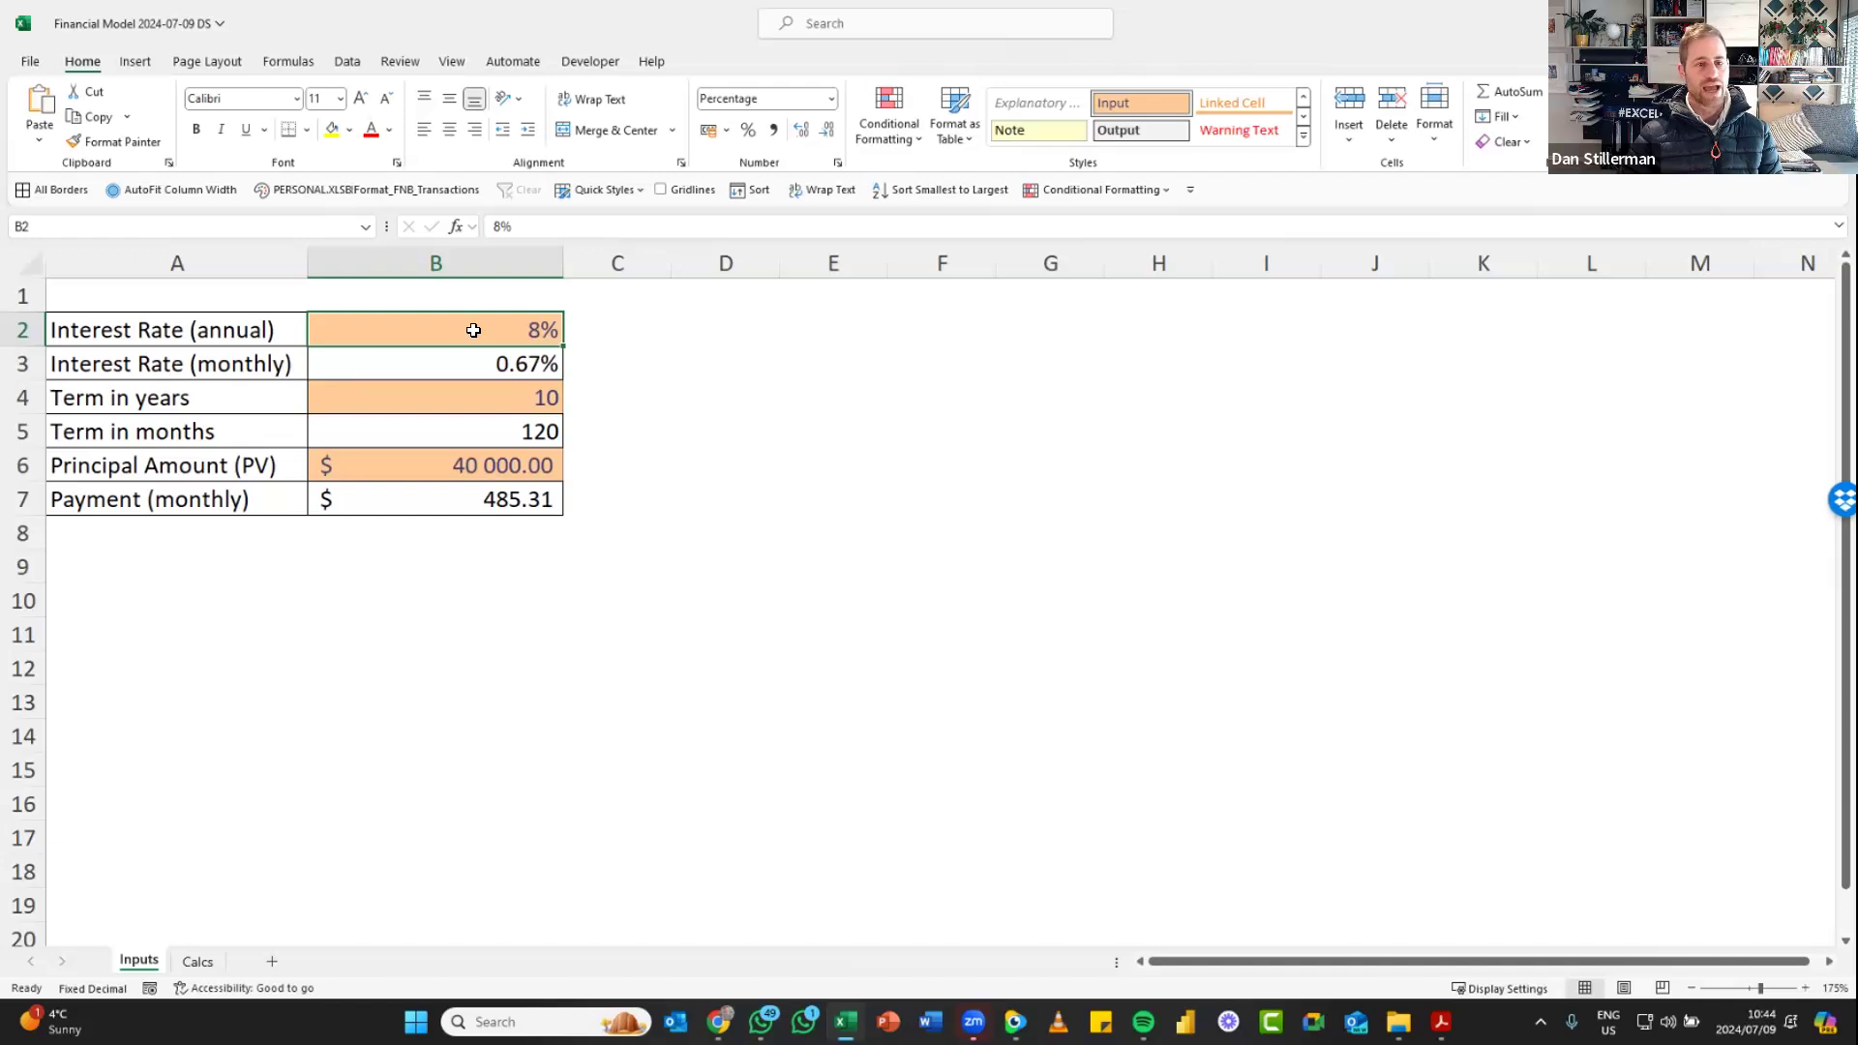
left_click(37, 225)
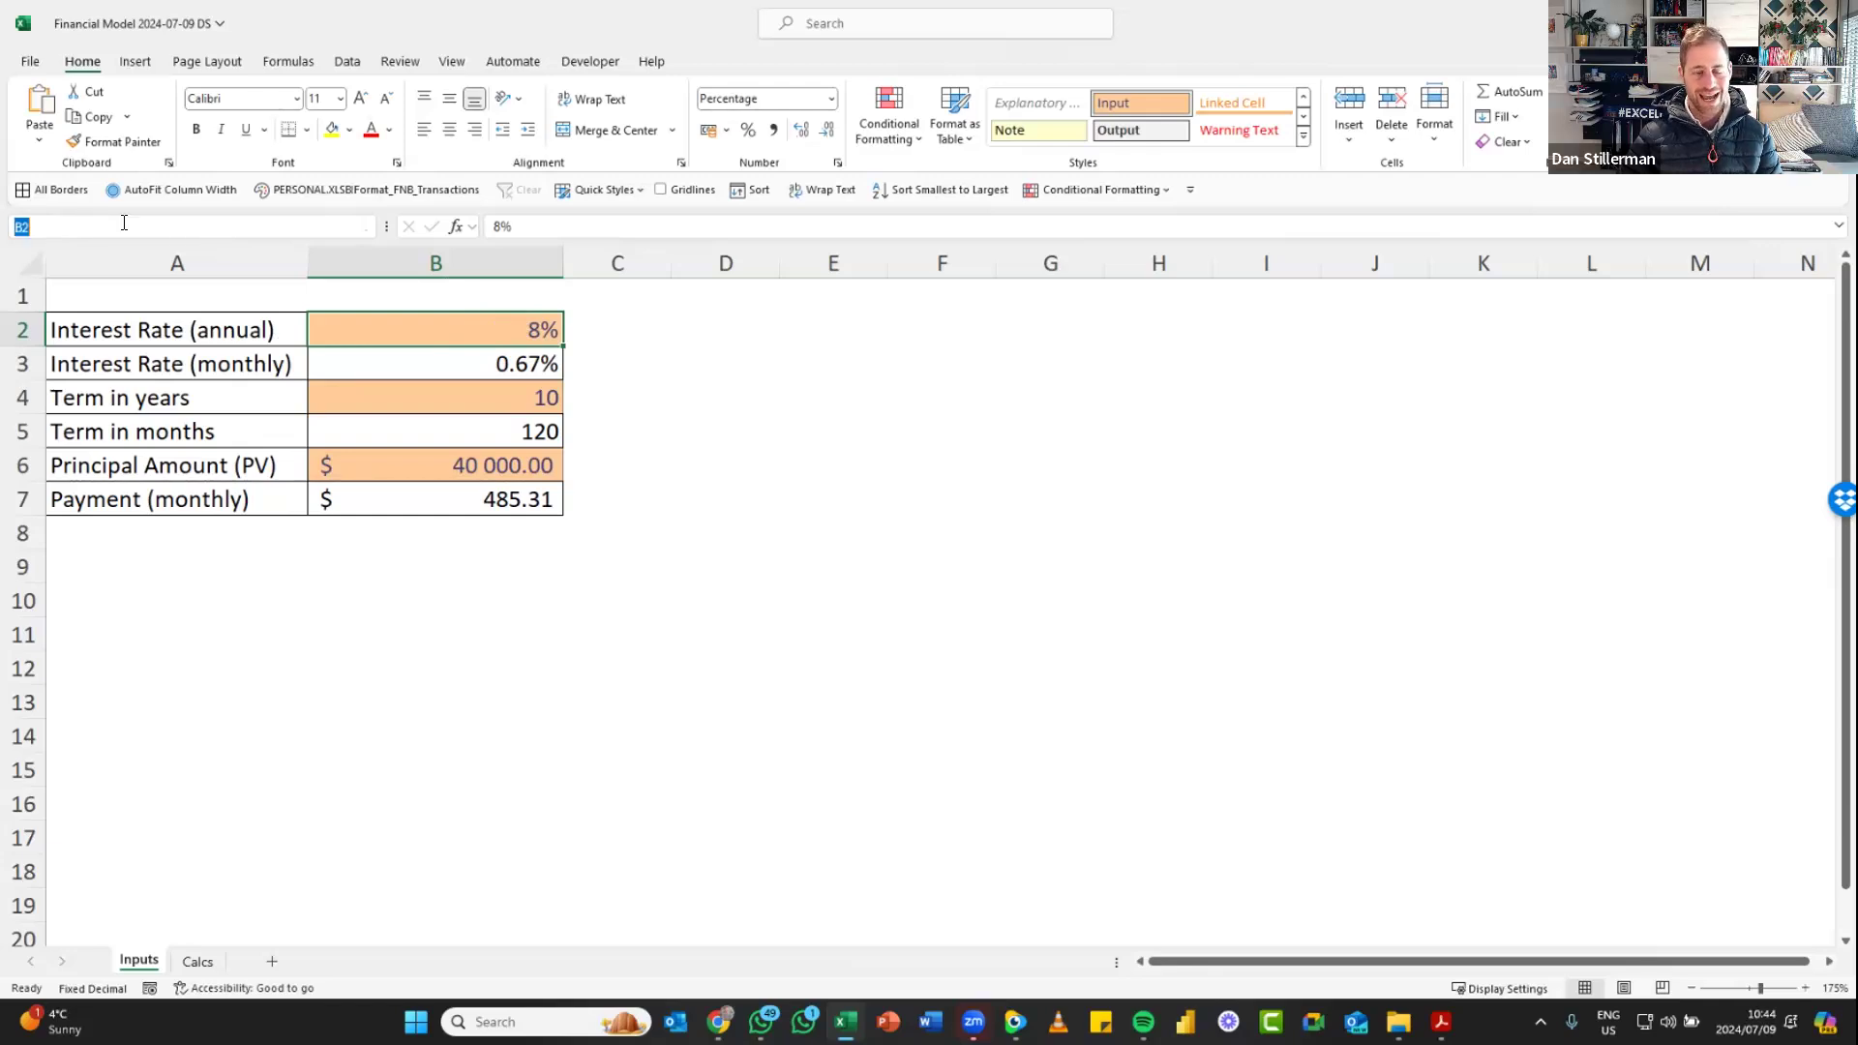
type("I")
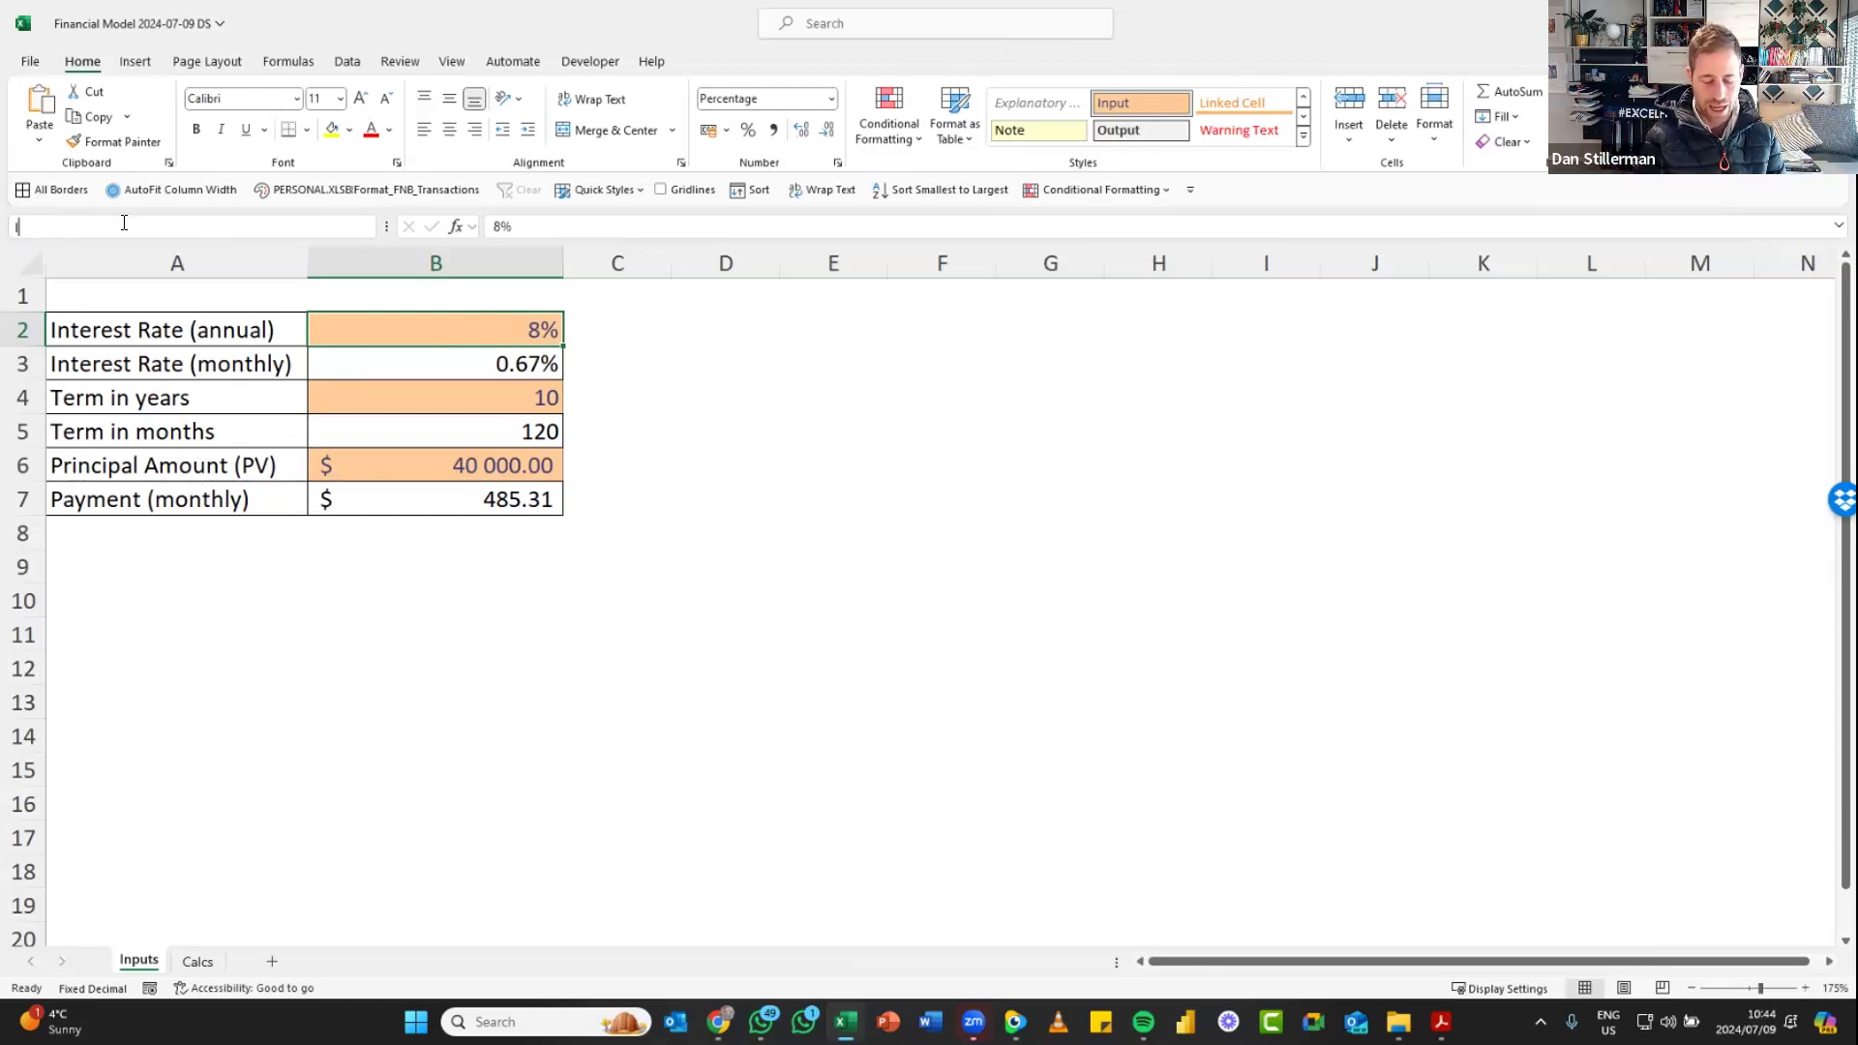
type("nterest Rate Annual")
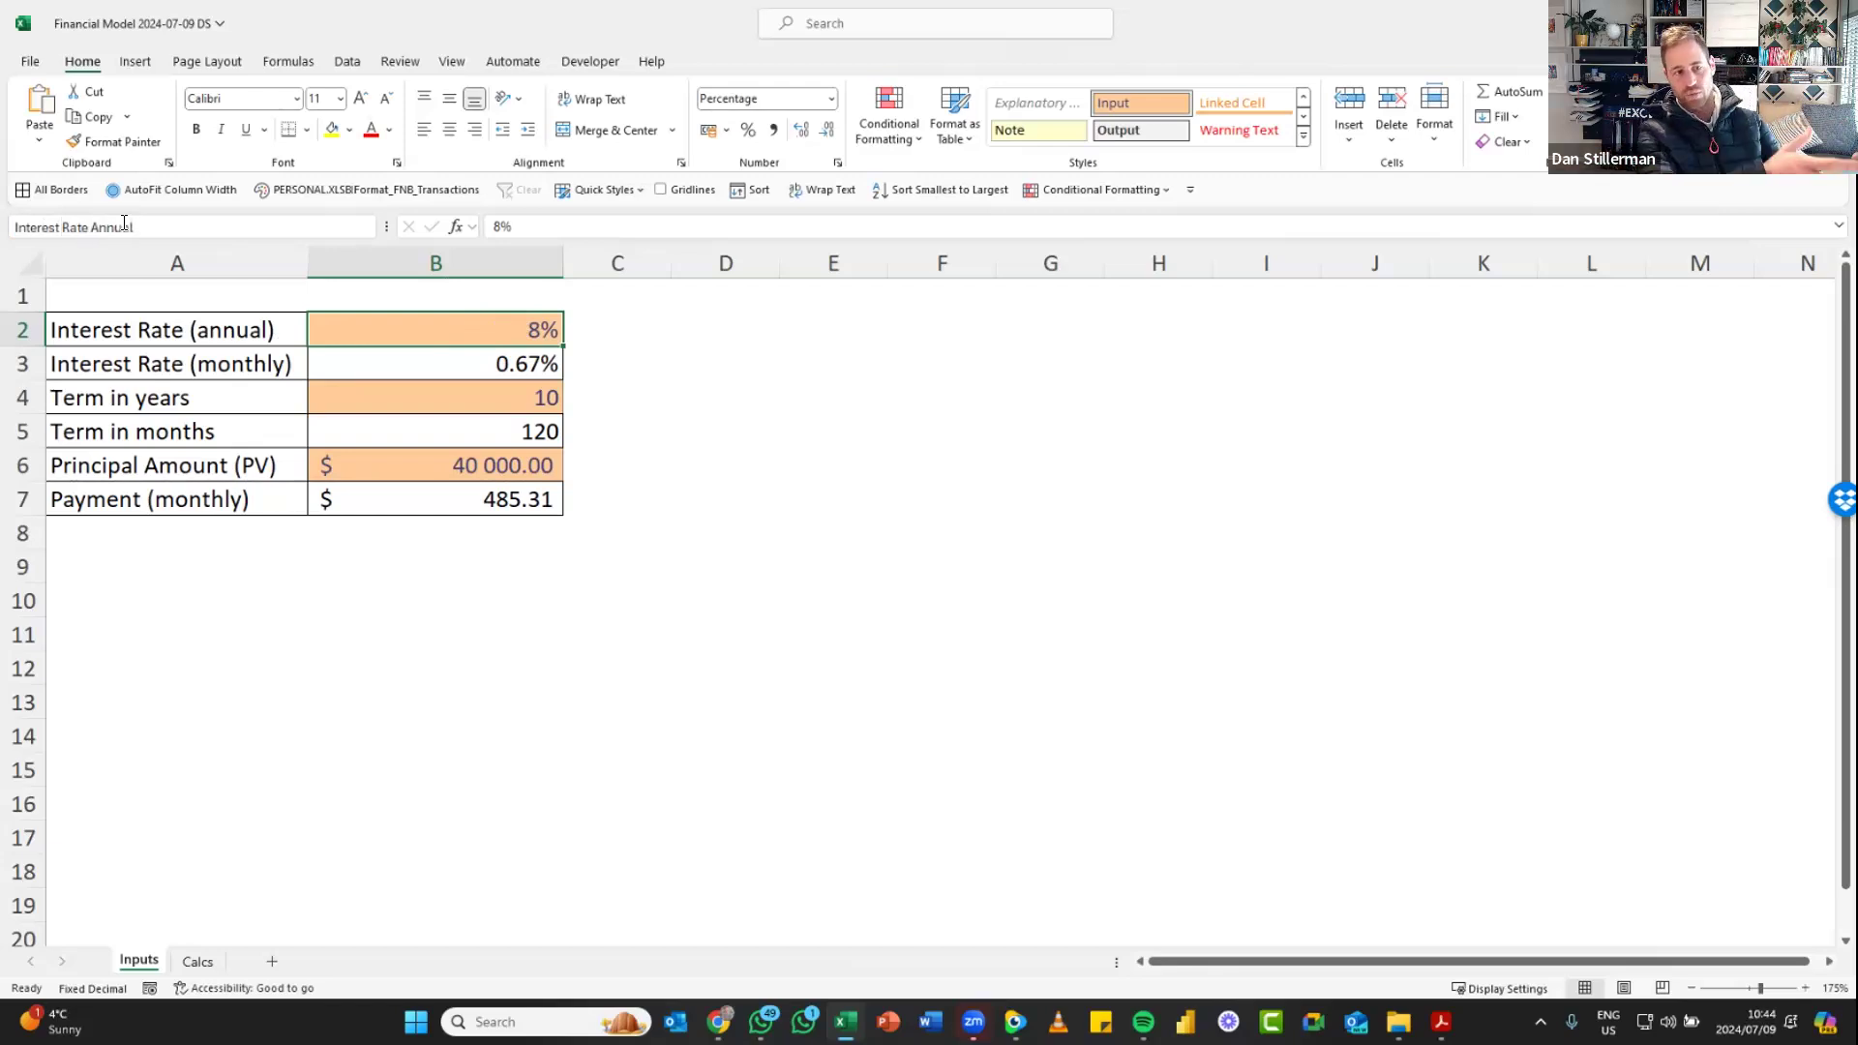
key("Return")
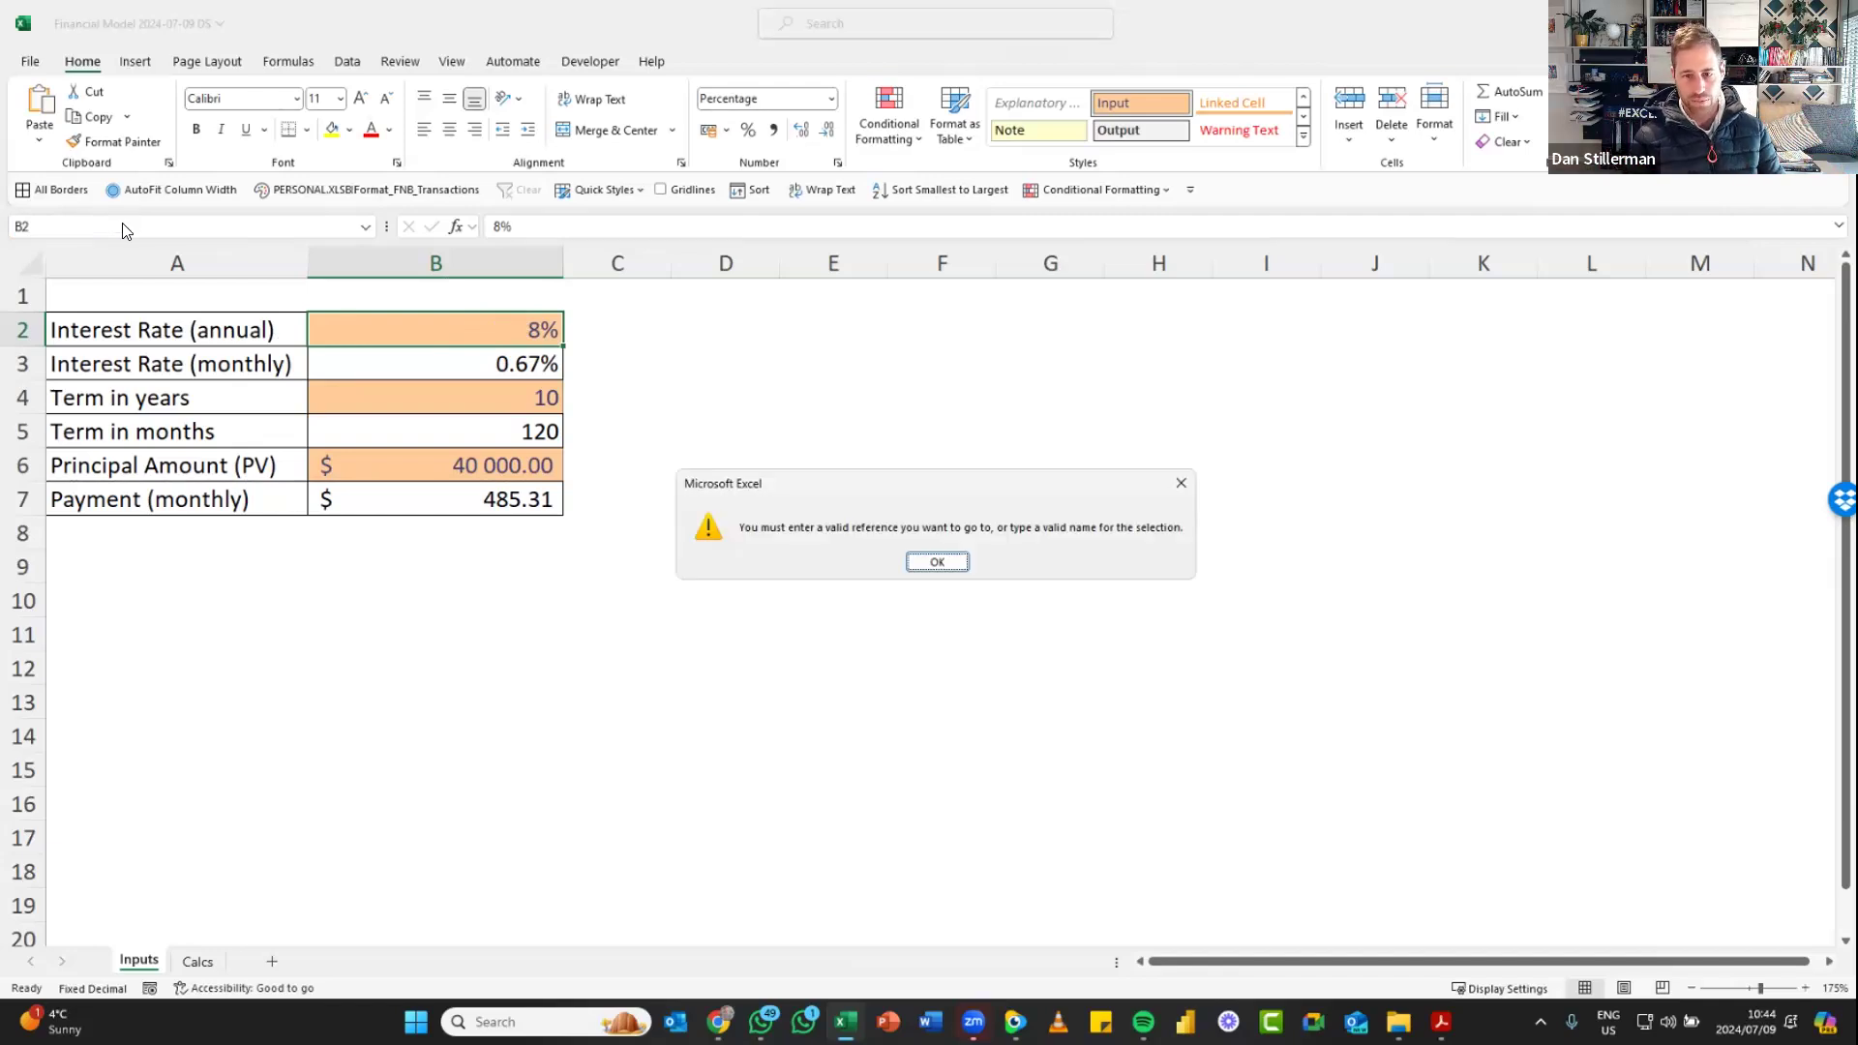
left_click(937, 562)
left_click(286, 225)
type("Int")
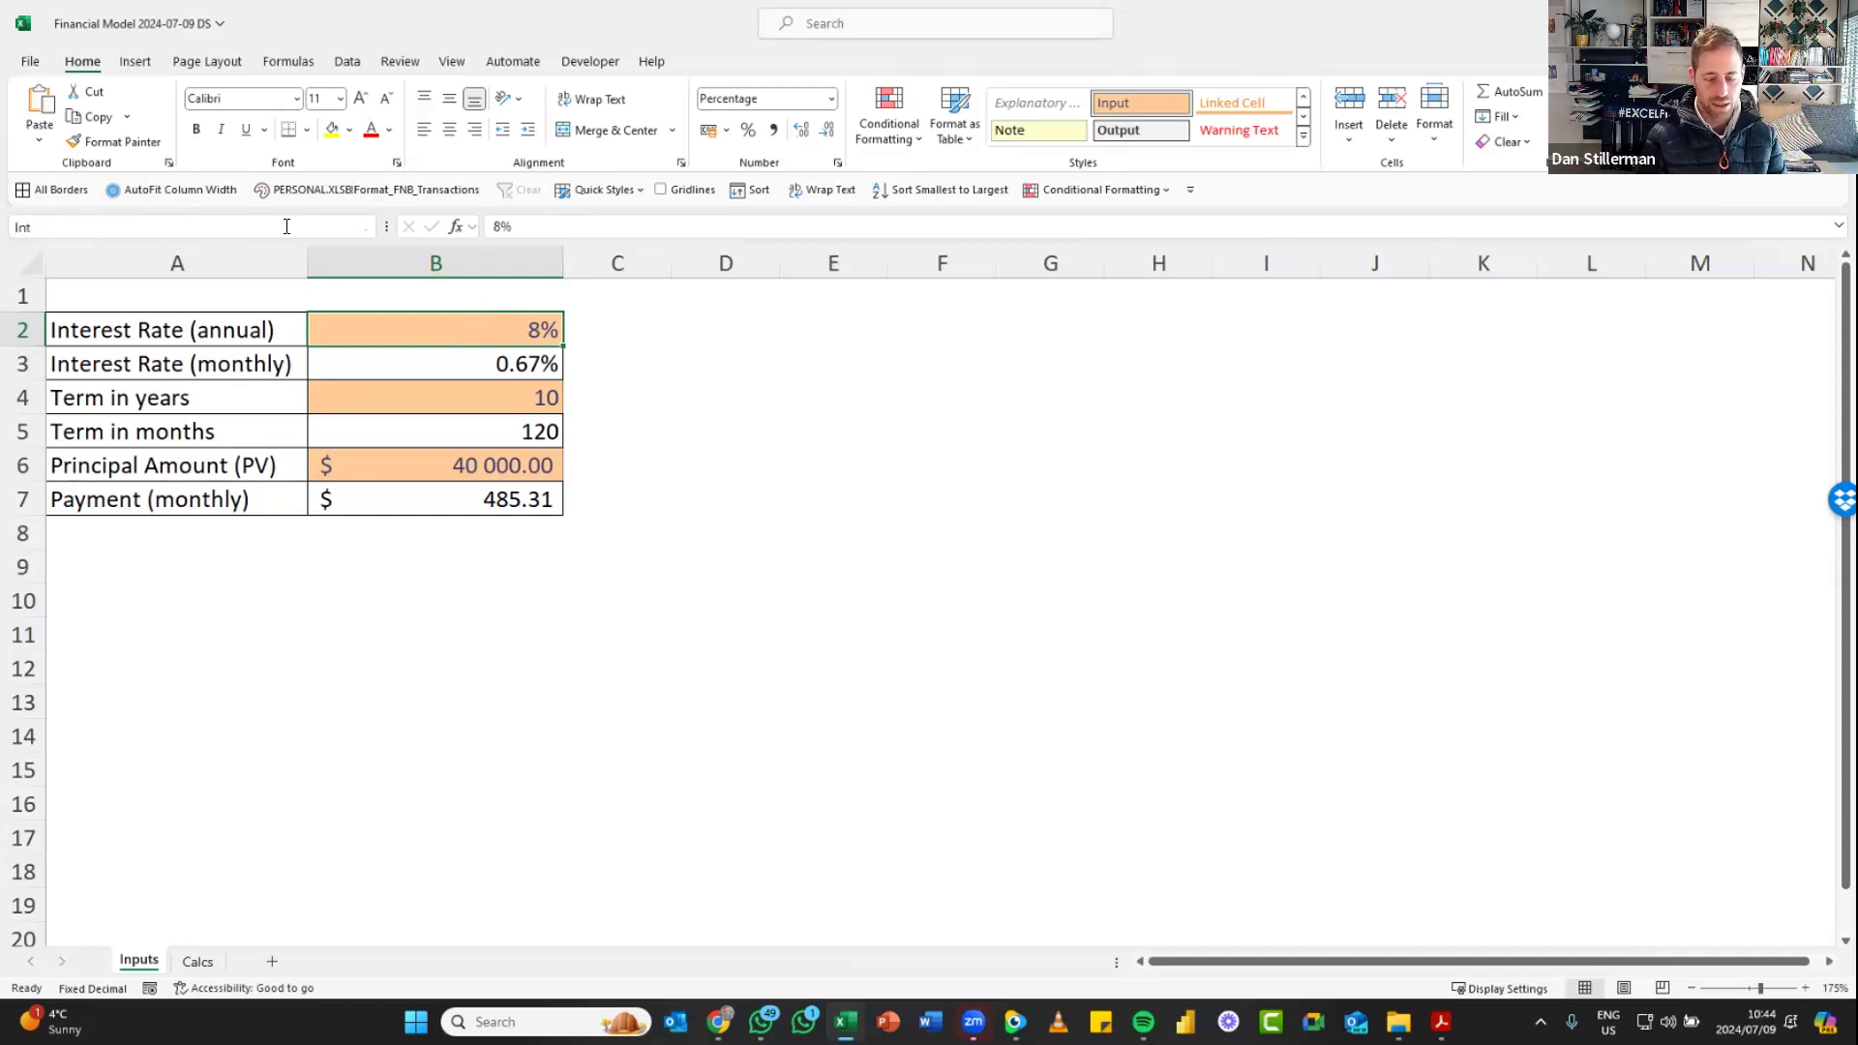
type("_")
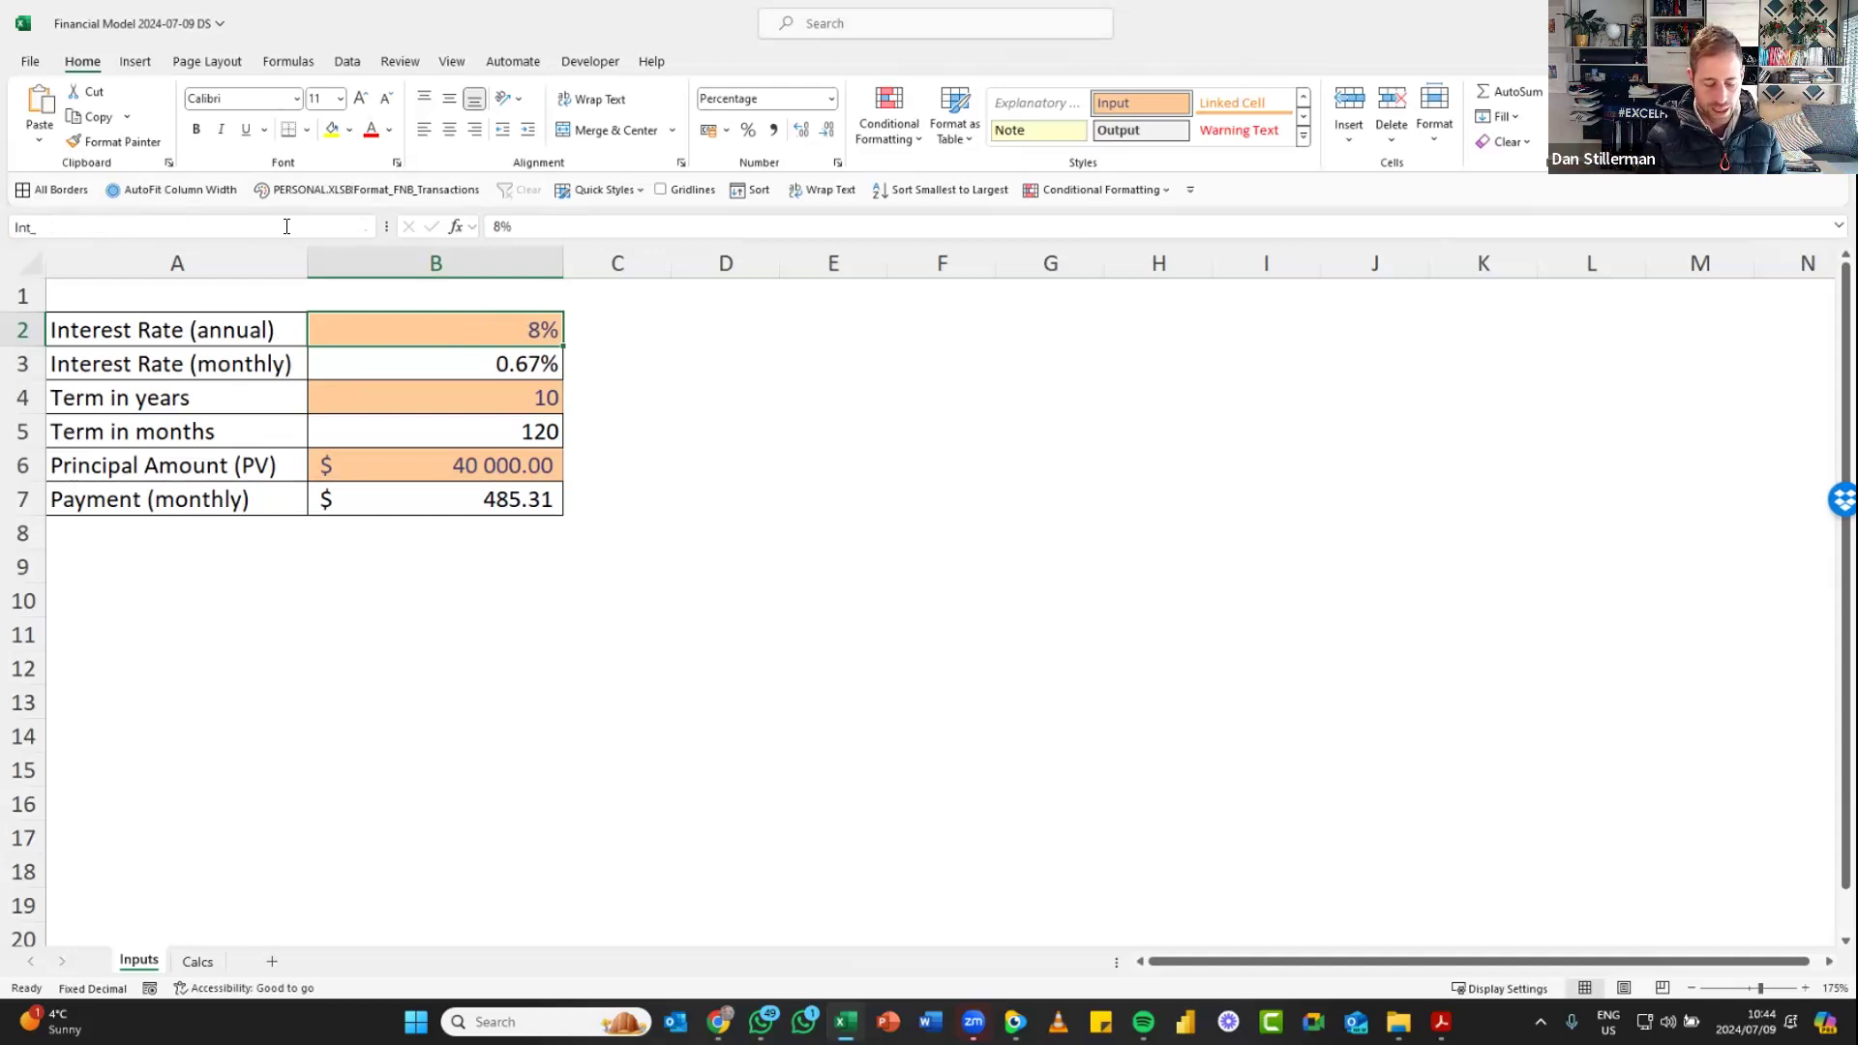
type("Ann")
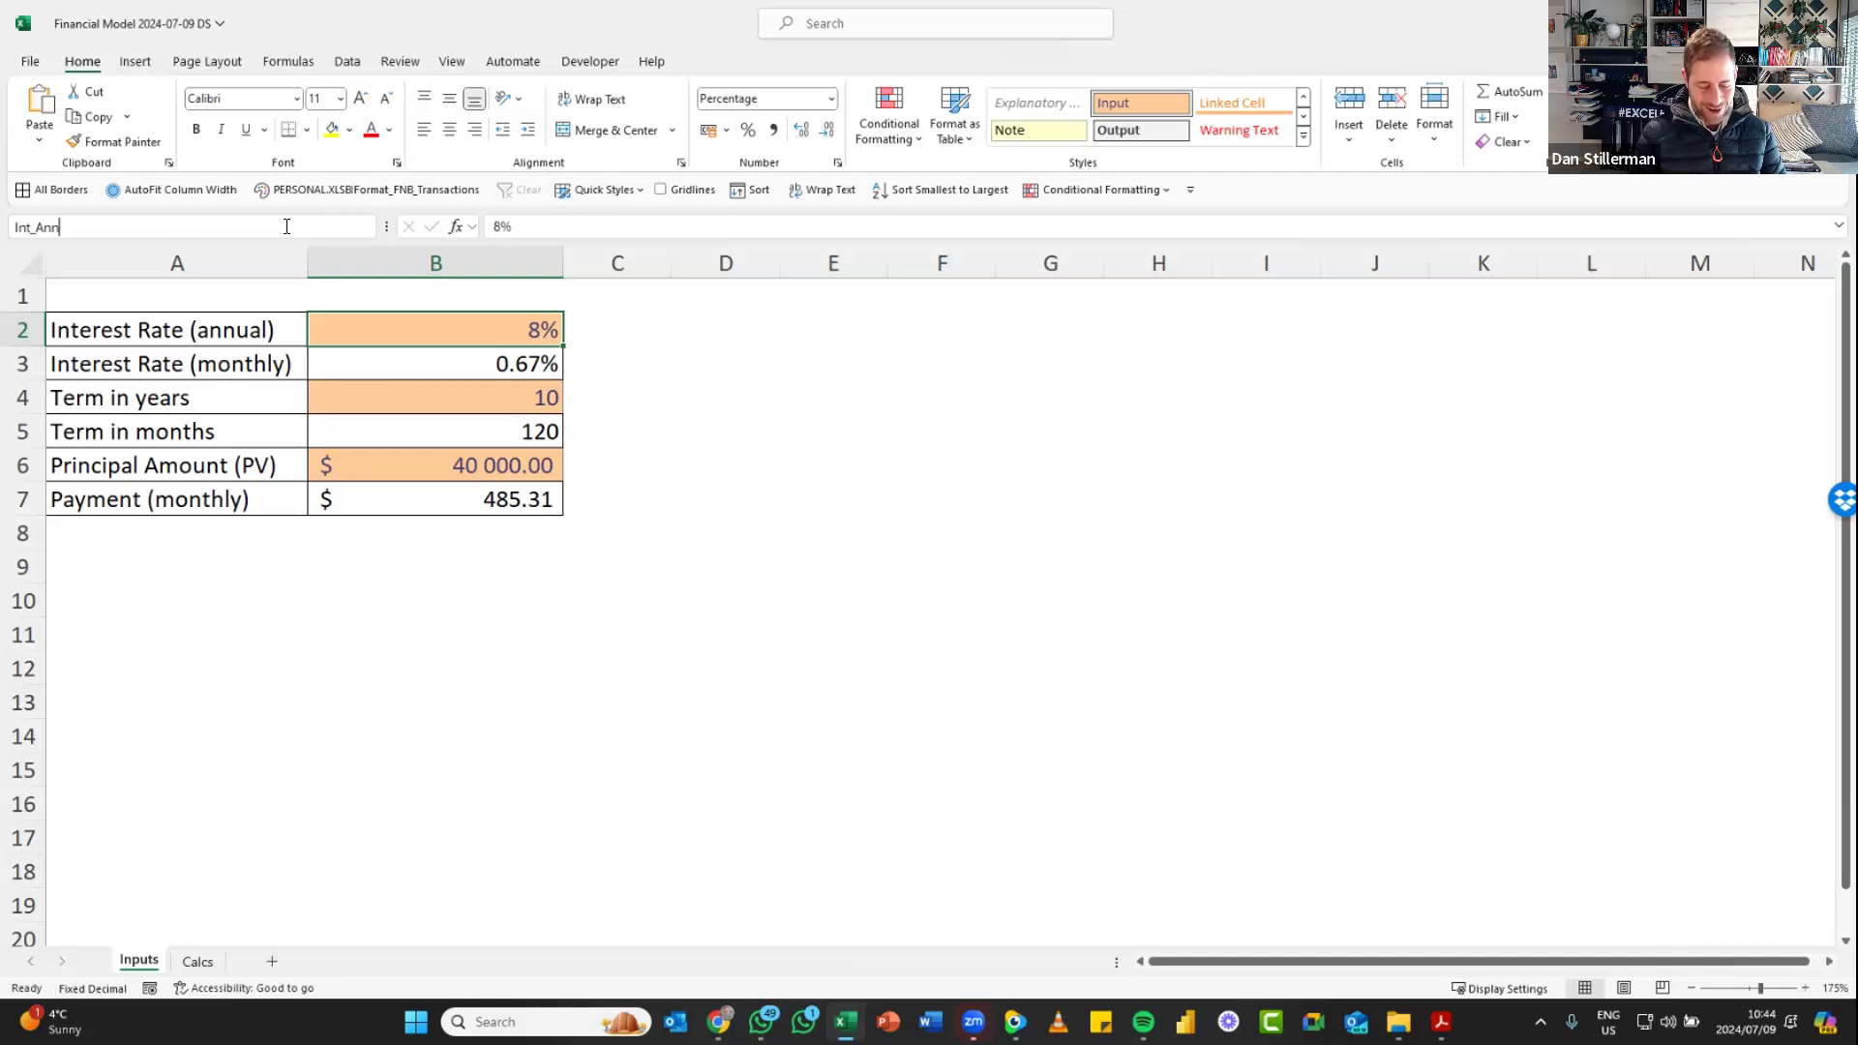
key("Escape")
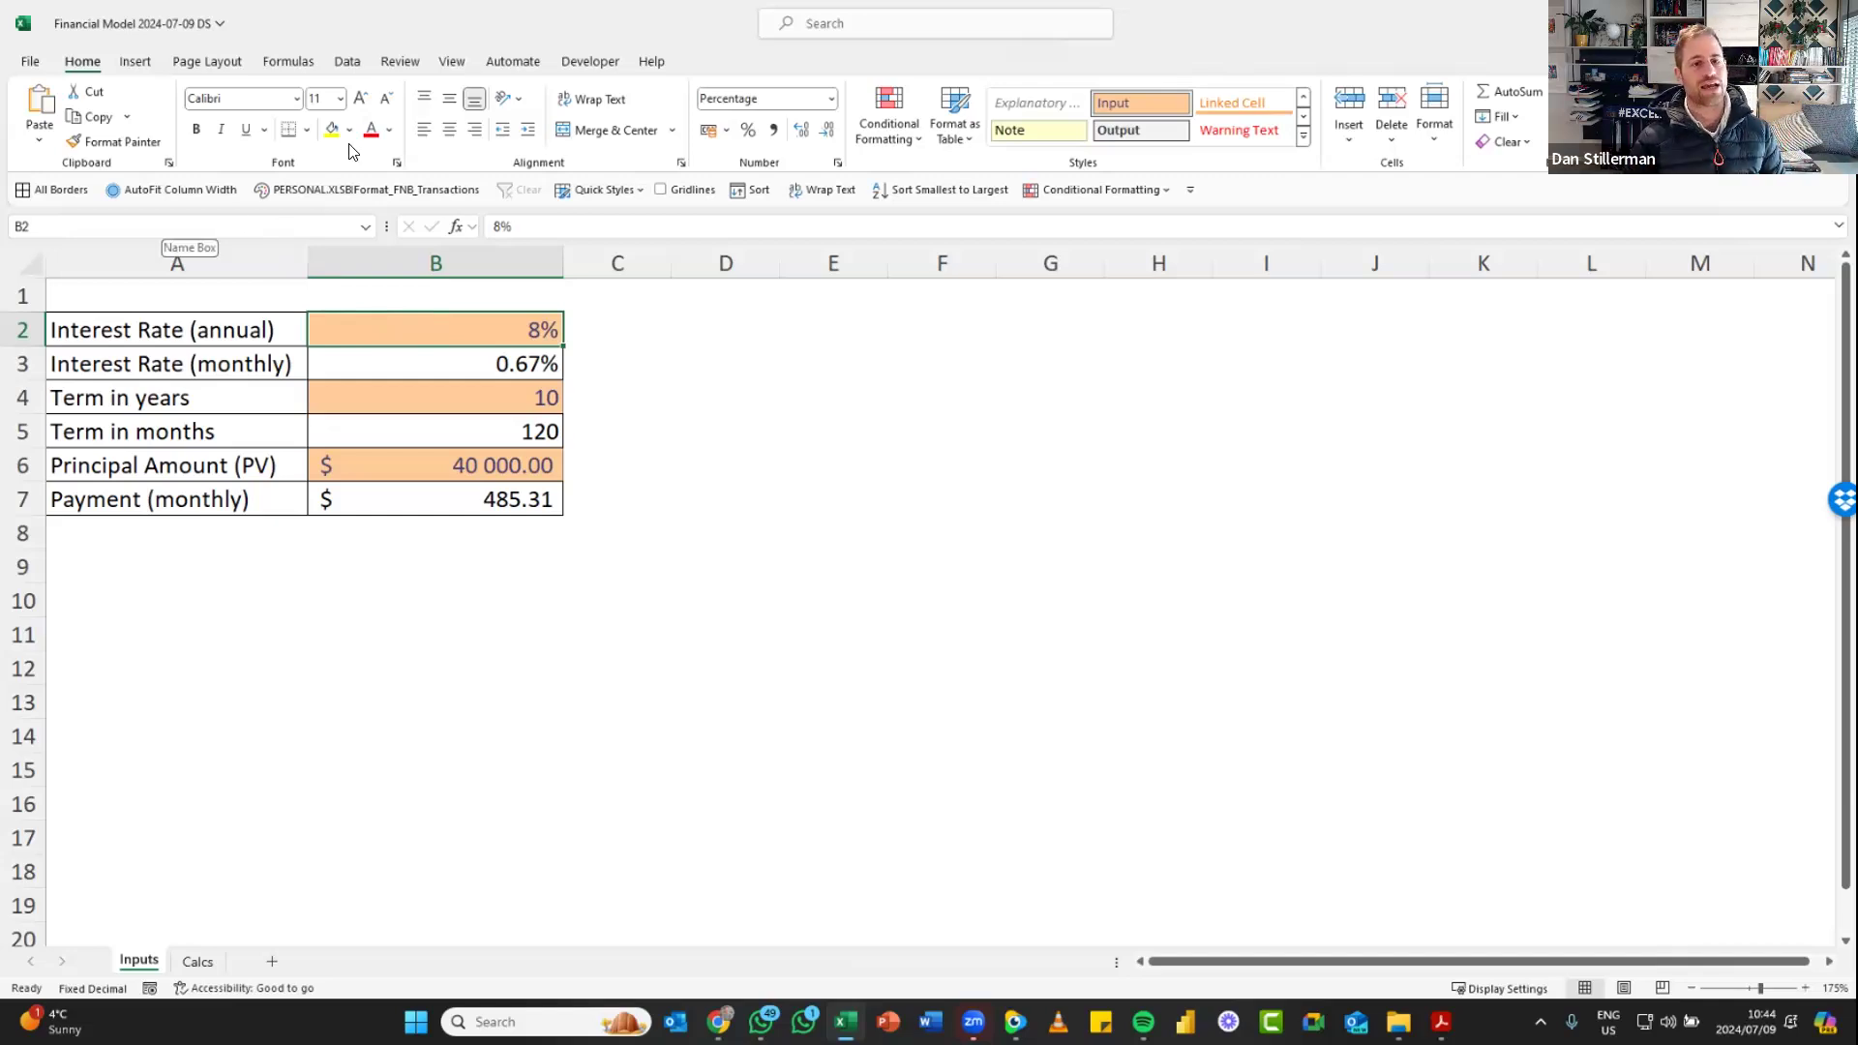
Define the workbook-scoped name Interest_Rate__annual for cell B2 on the Inputs sheet
left_click(286, 60)
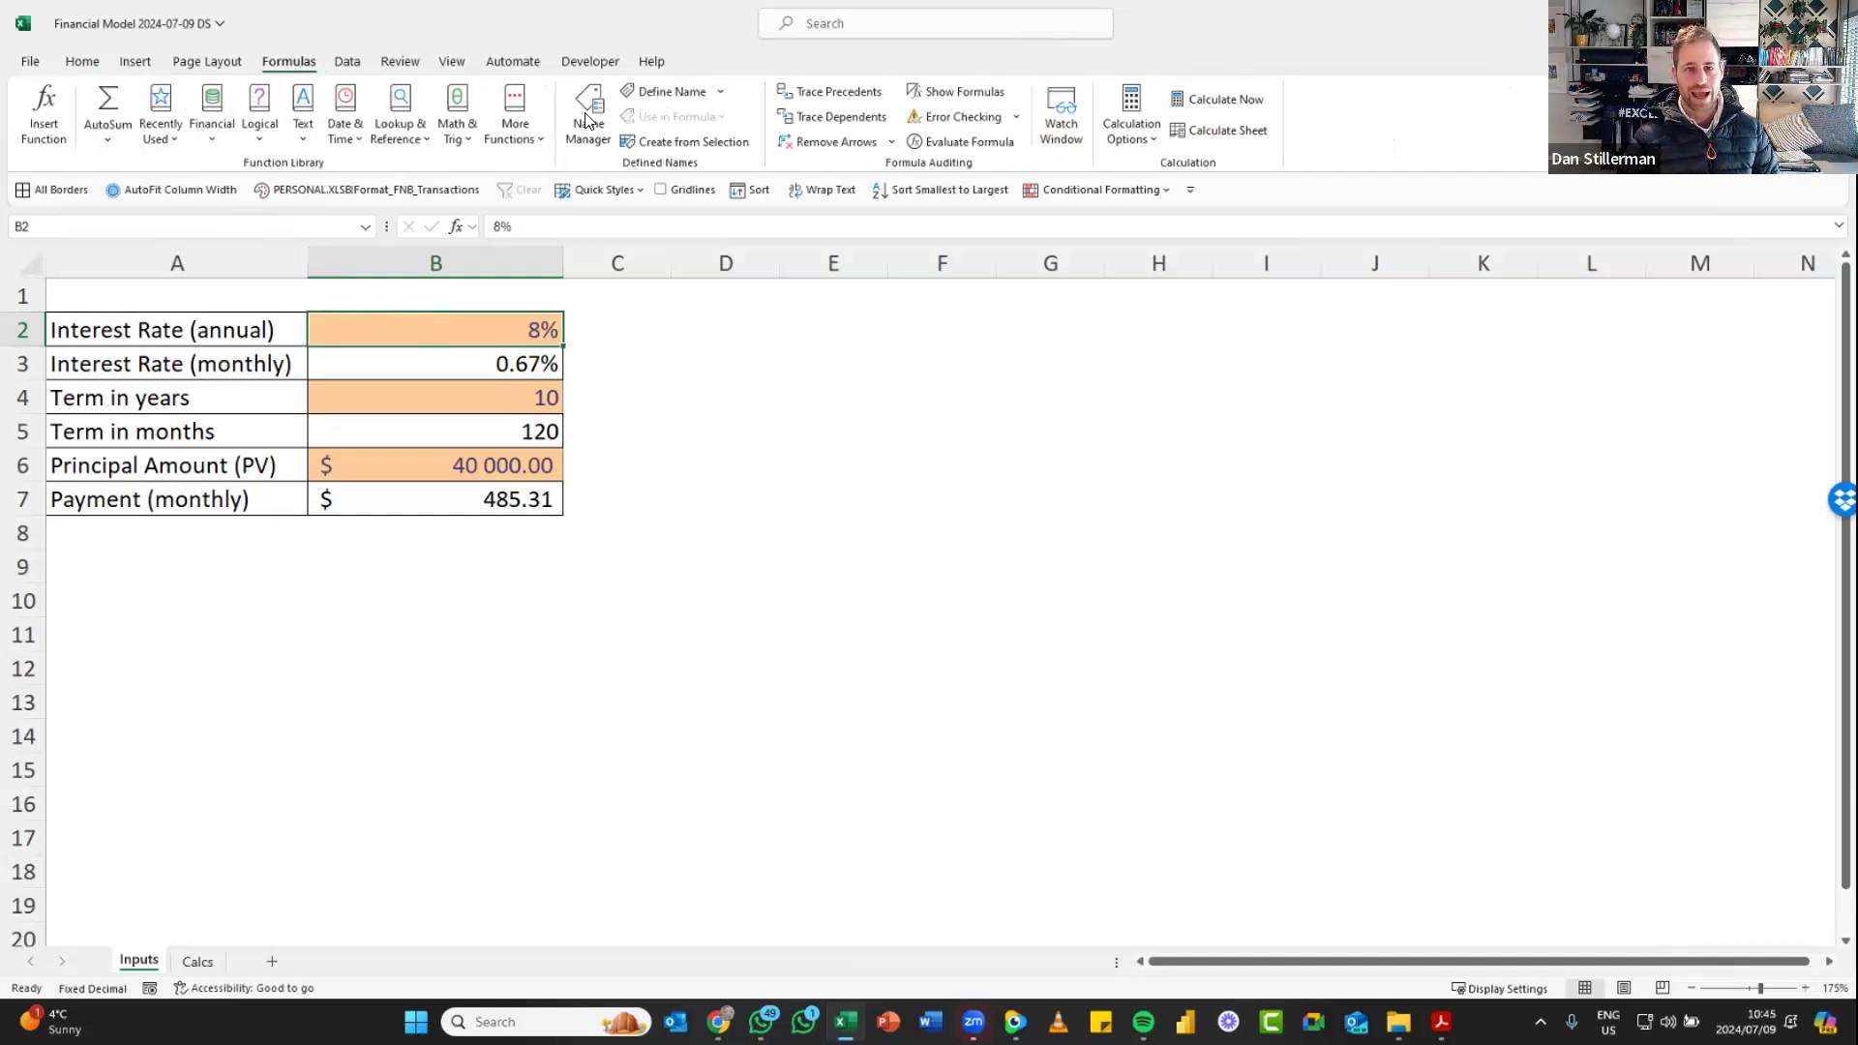
left_click(677, 92)
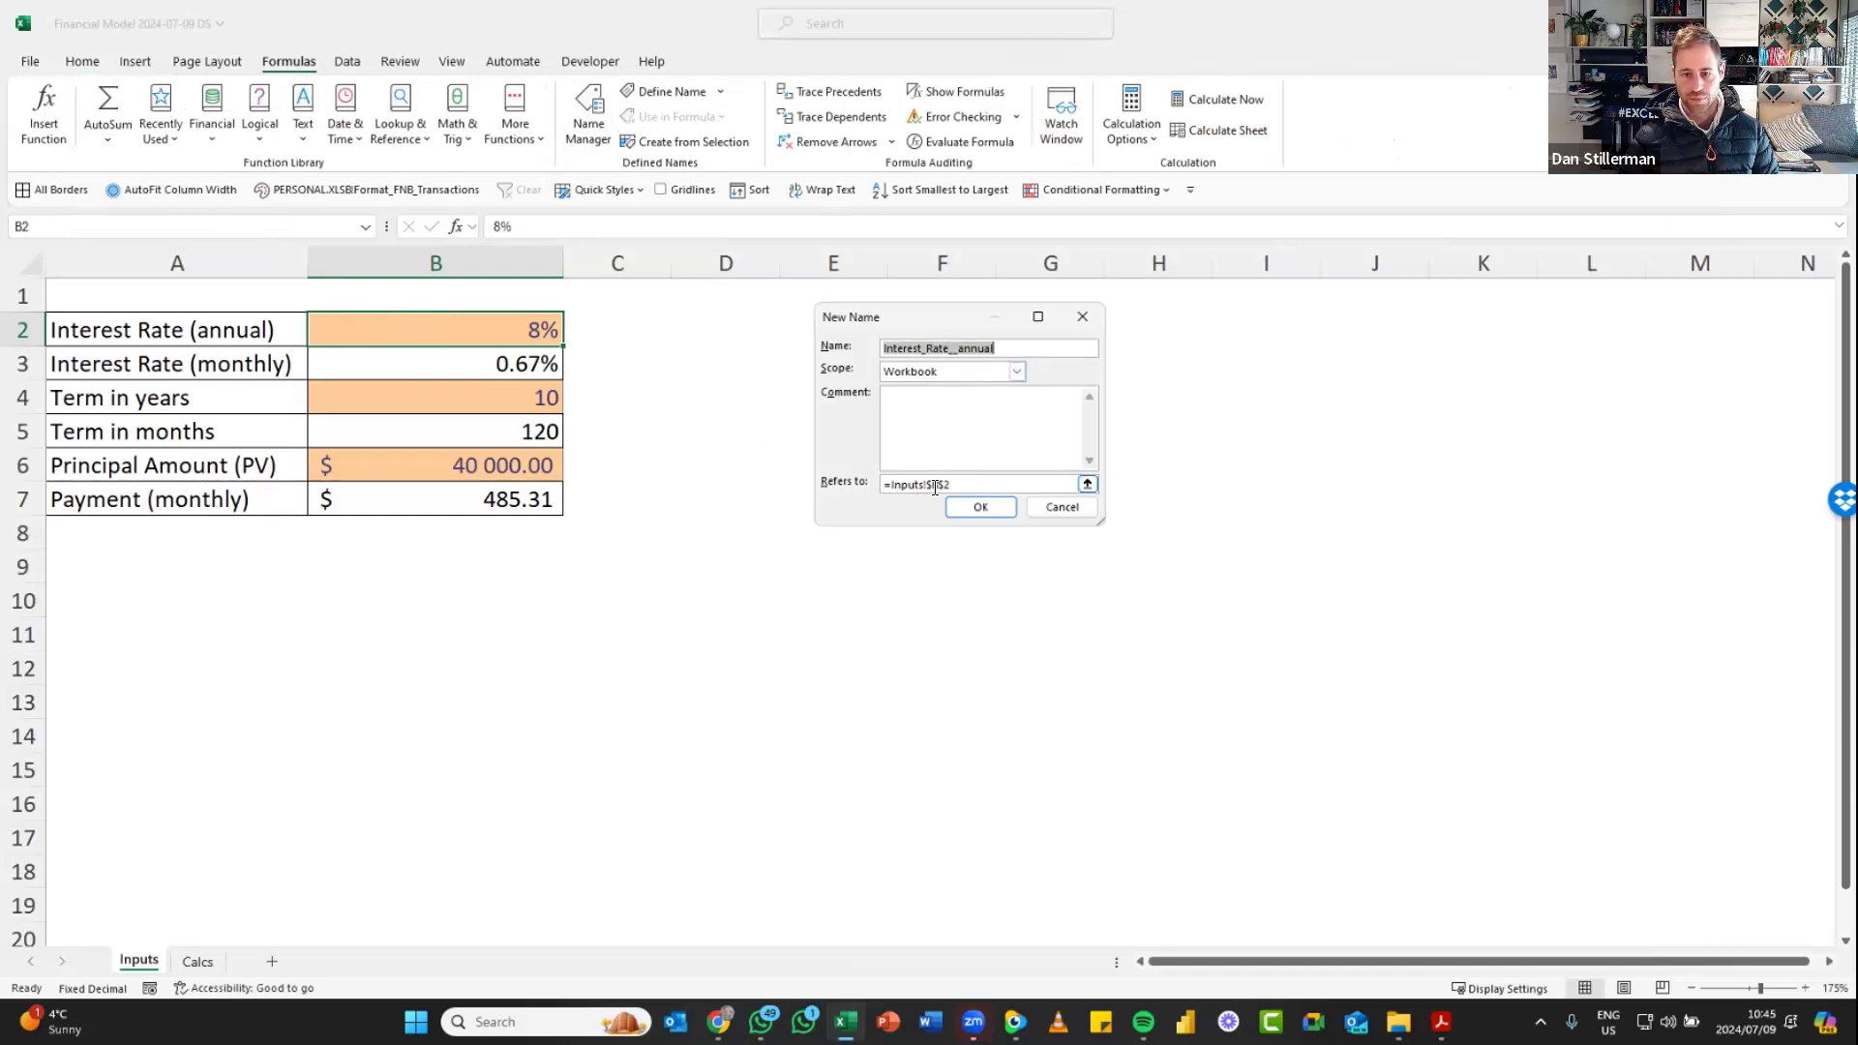
left_click(979, 506)
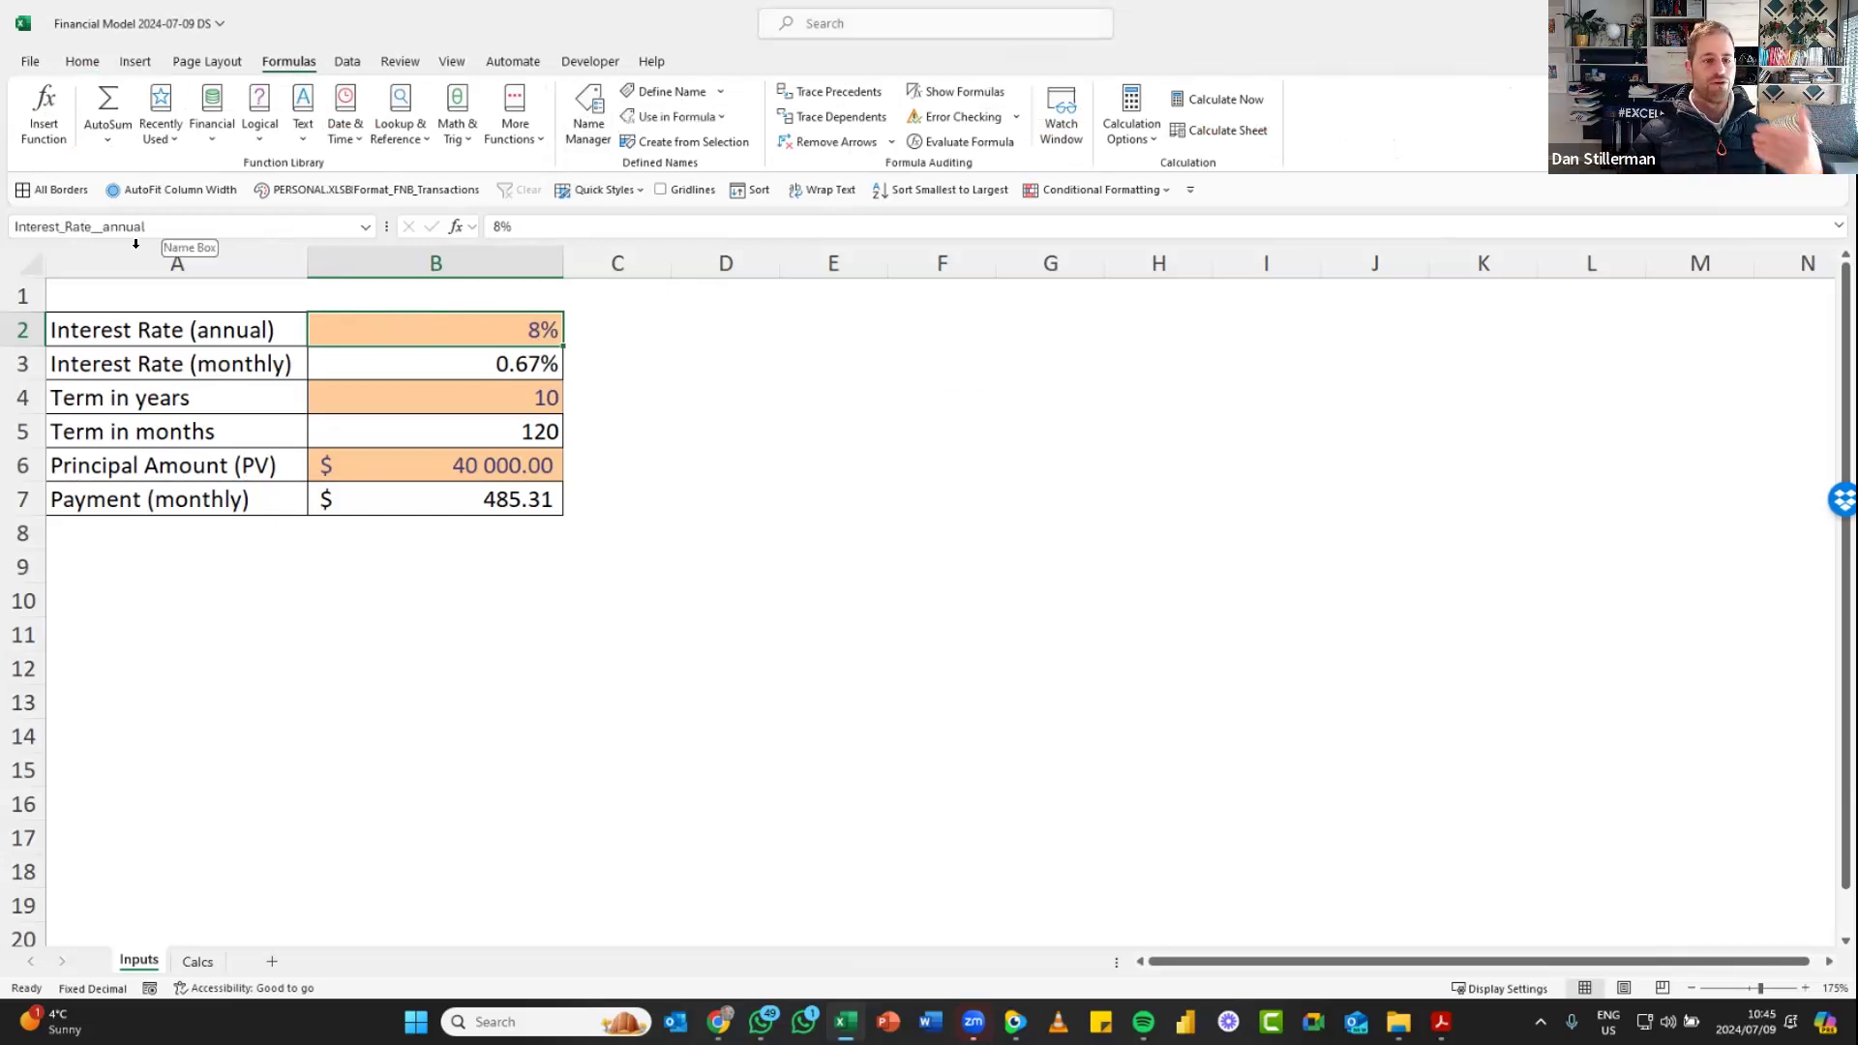
left_click(527, 364)
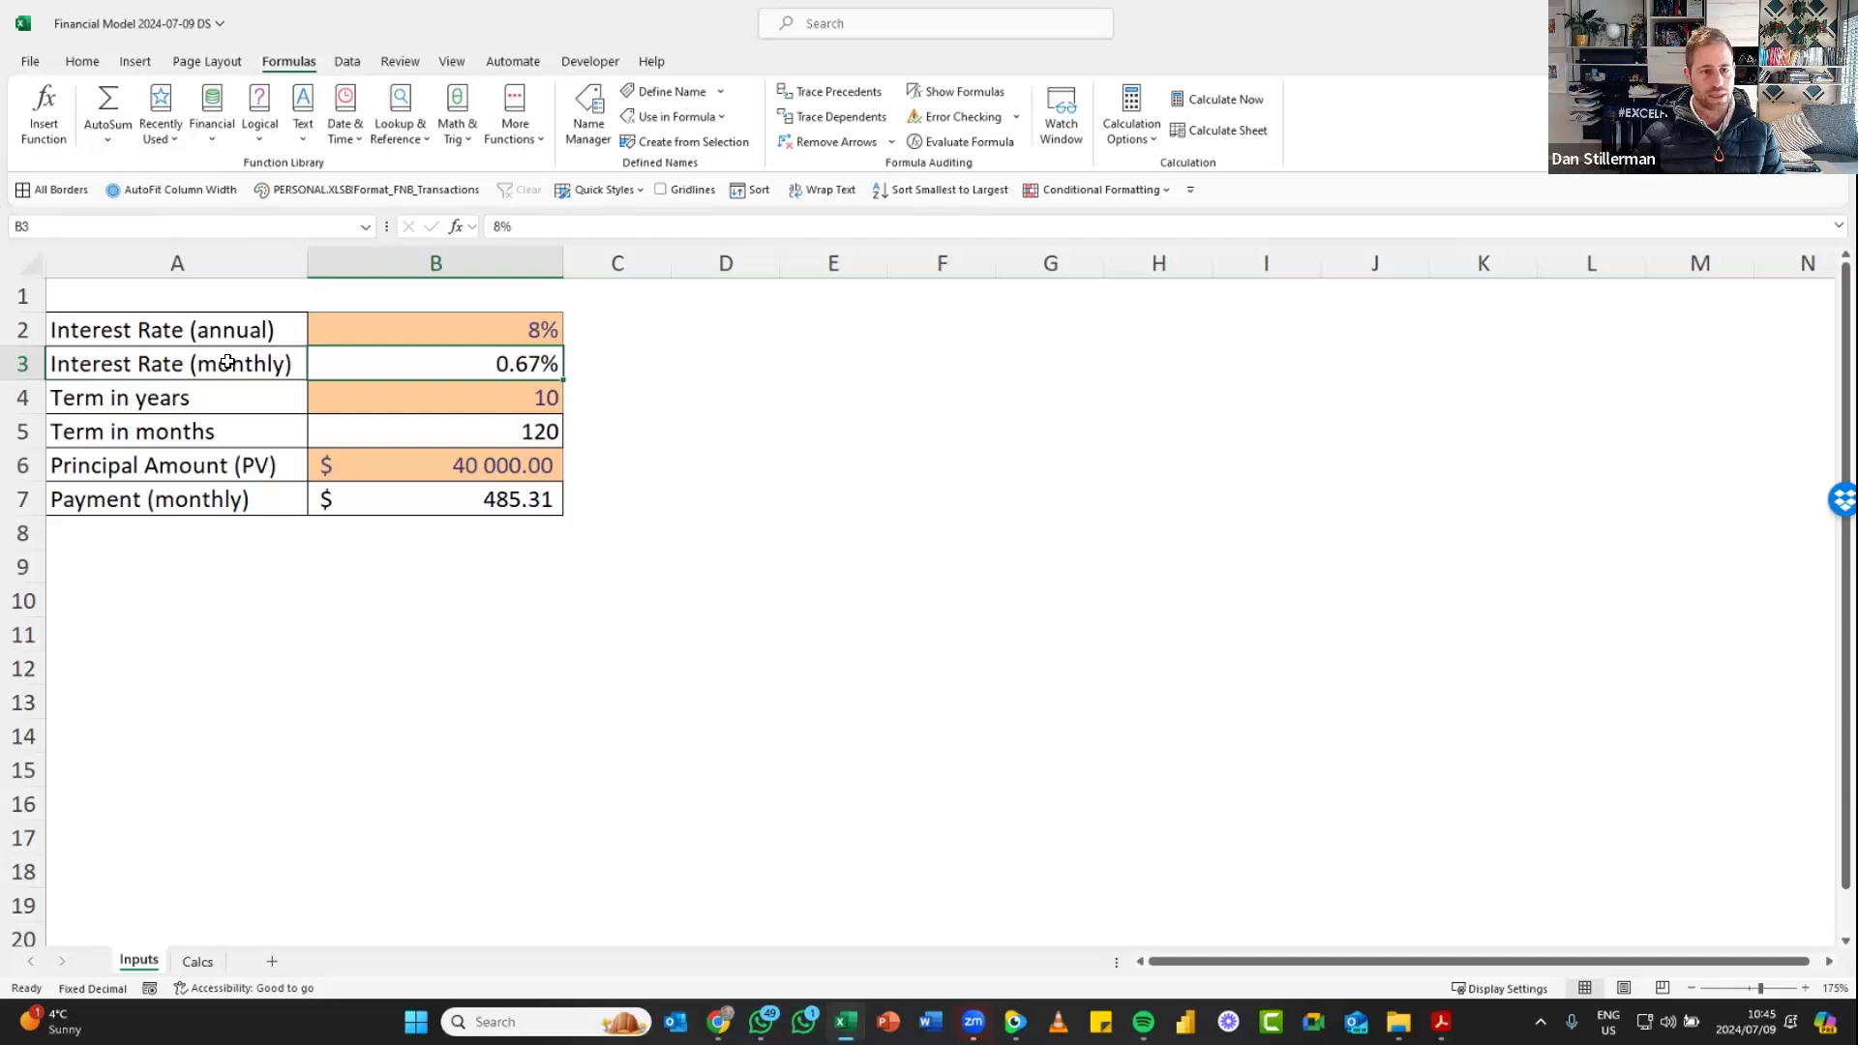
left_click(683, 89)
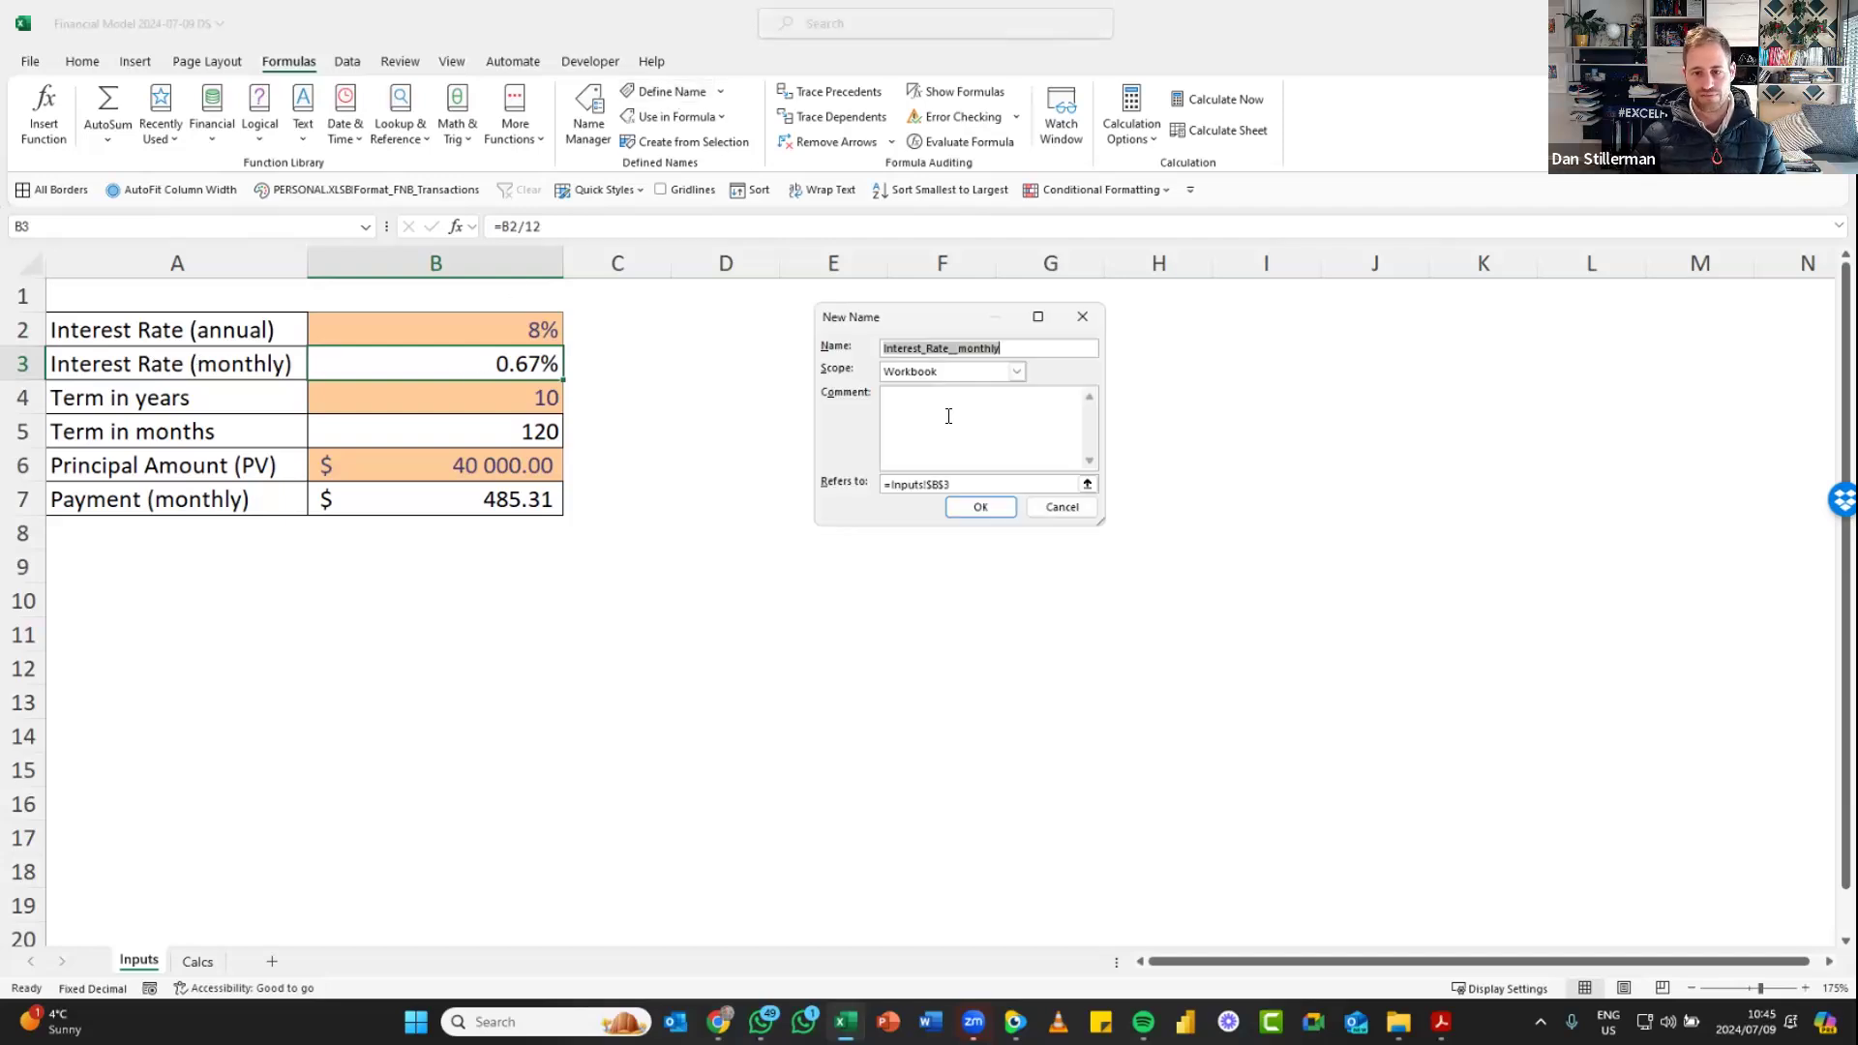
left_click(980, 507)
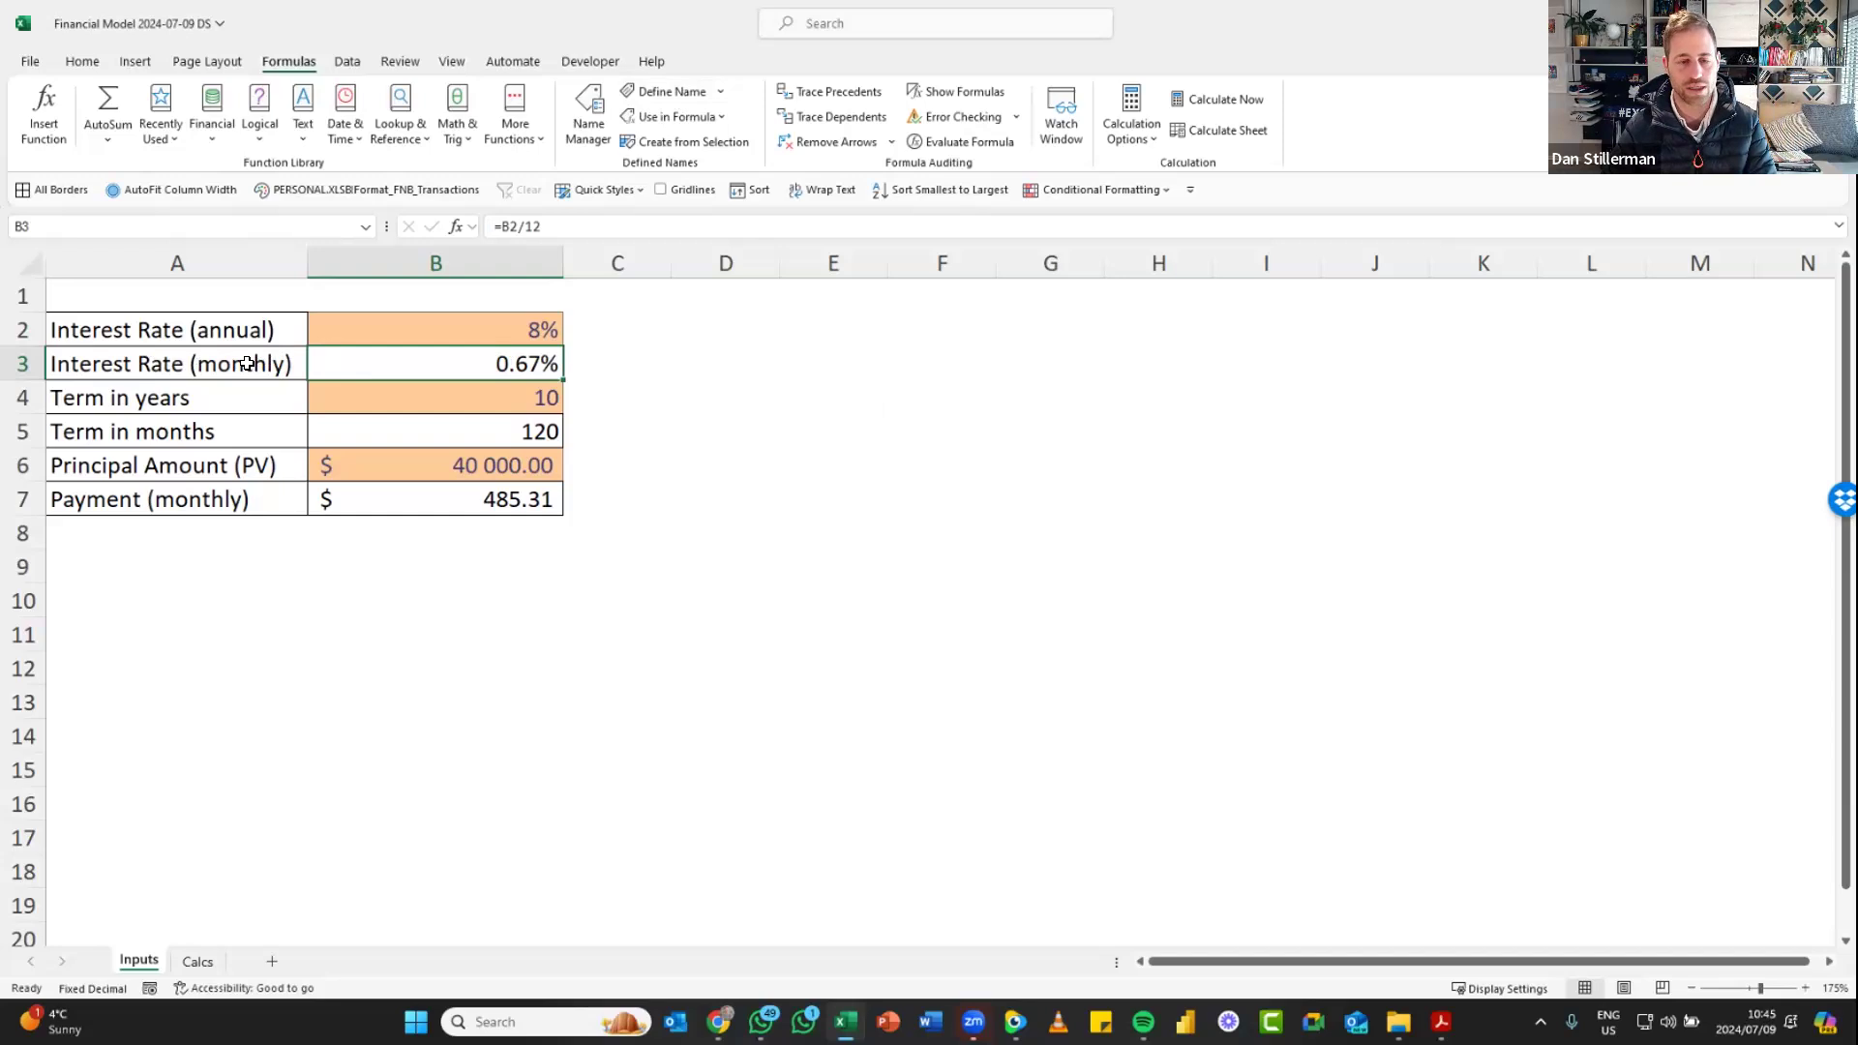
Create names for Inputs B3:B7 from the labels in the left column of the range A3:B7
left_click_drag(248, 363, 237, 511)
left_click_drag(460, 356, 463, 474)
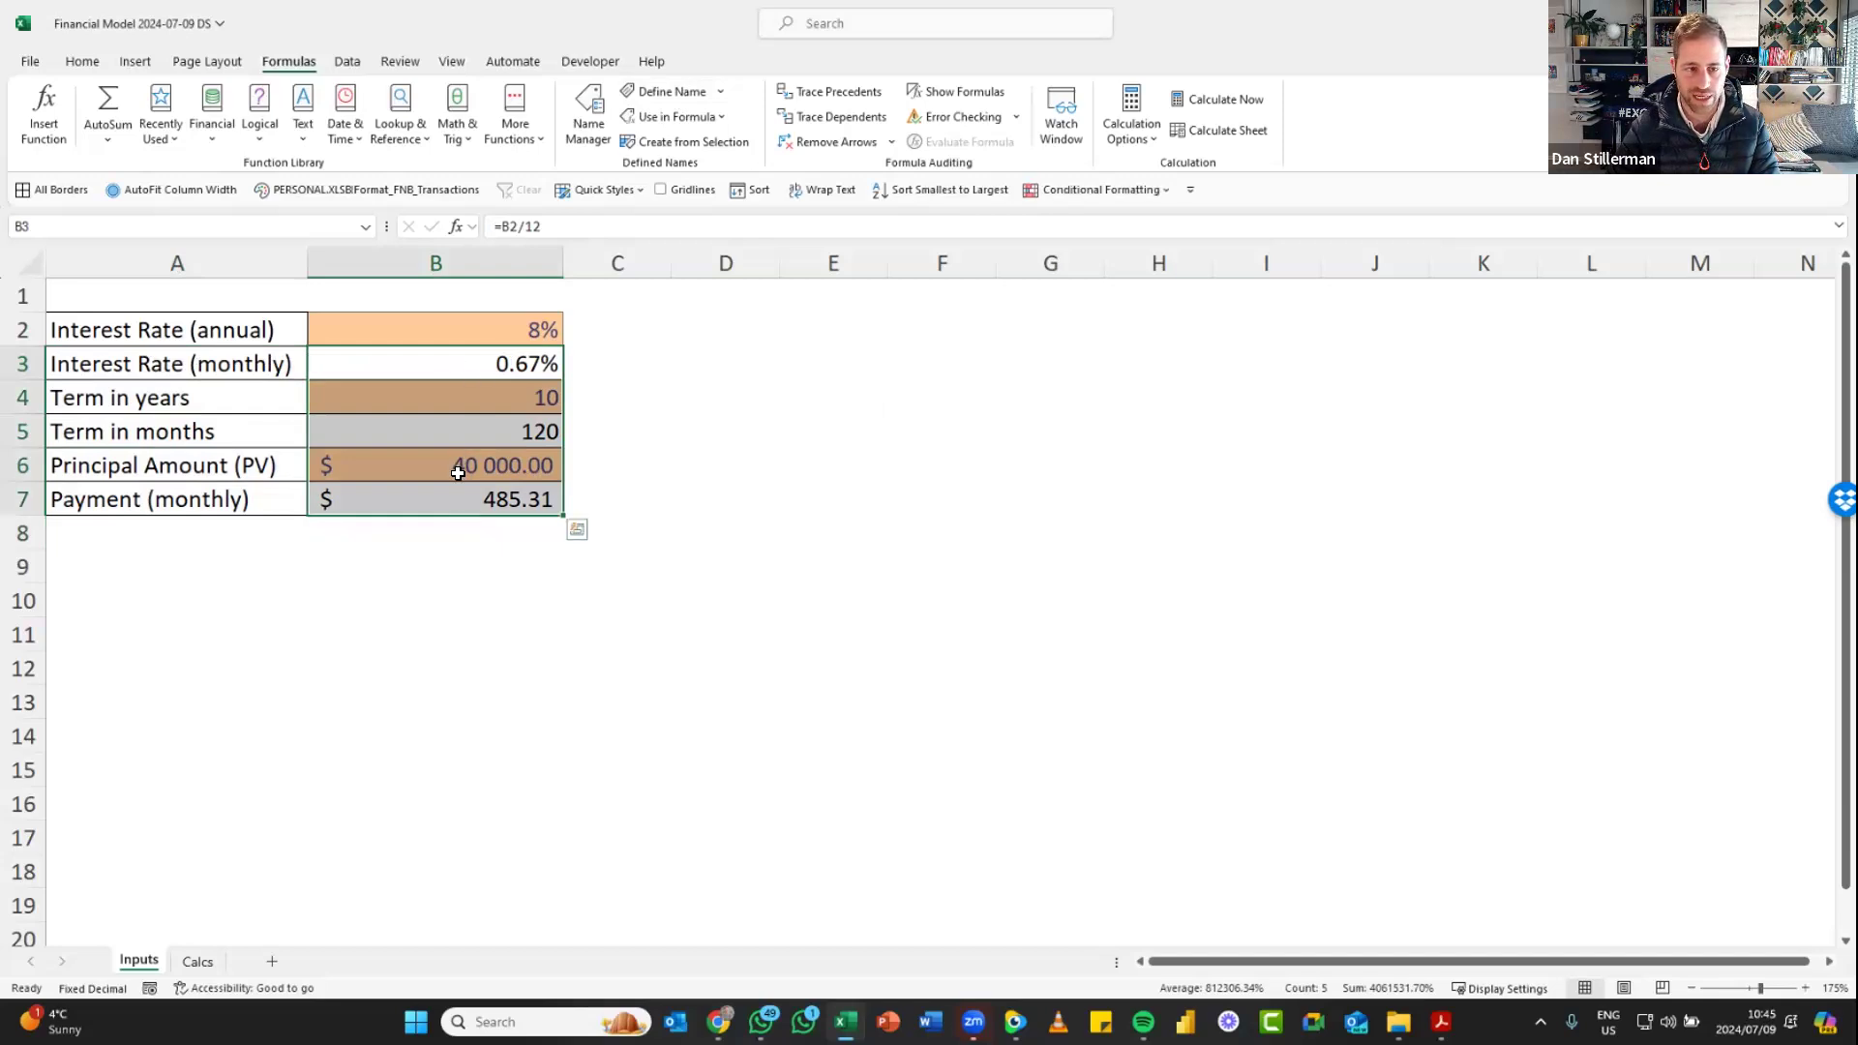
left_click(497, 363)
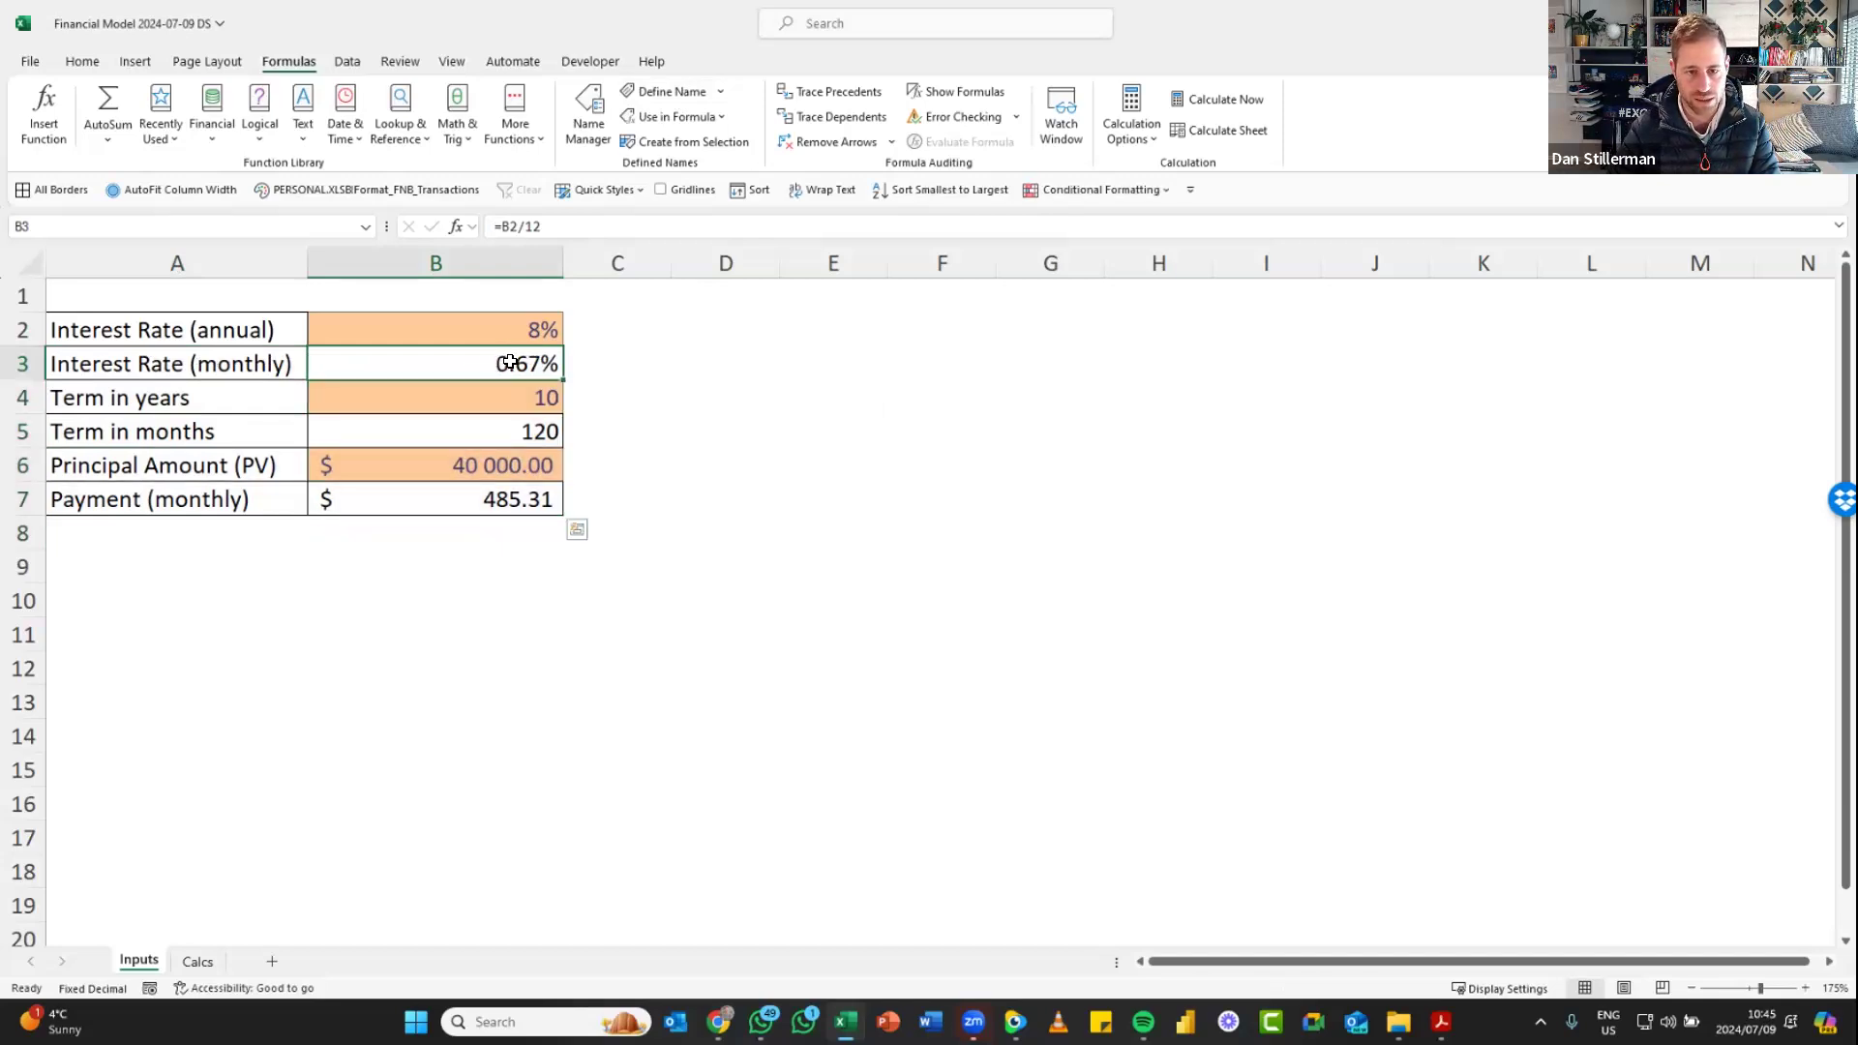
left_click(348, 398)
left_click(318, 429)
left_click(285, 433)
left_click(378, 451)
left_click(249, 465)
left_click(222, 363)
left_click(435, 497, "shift")
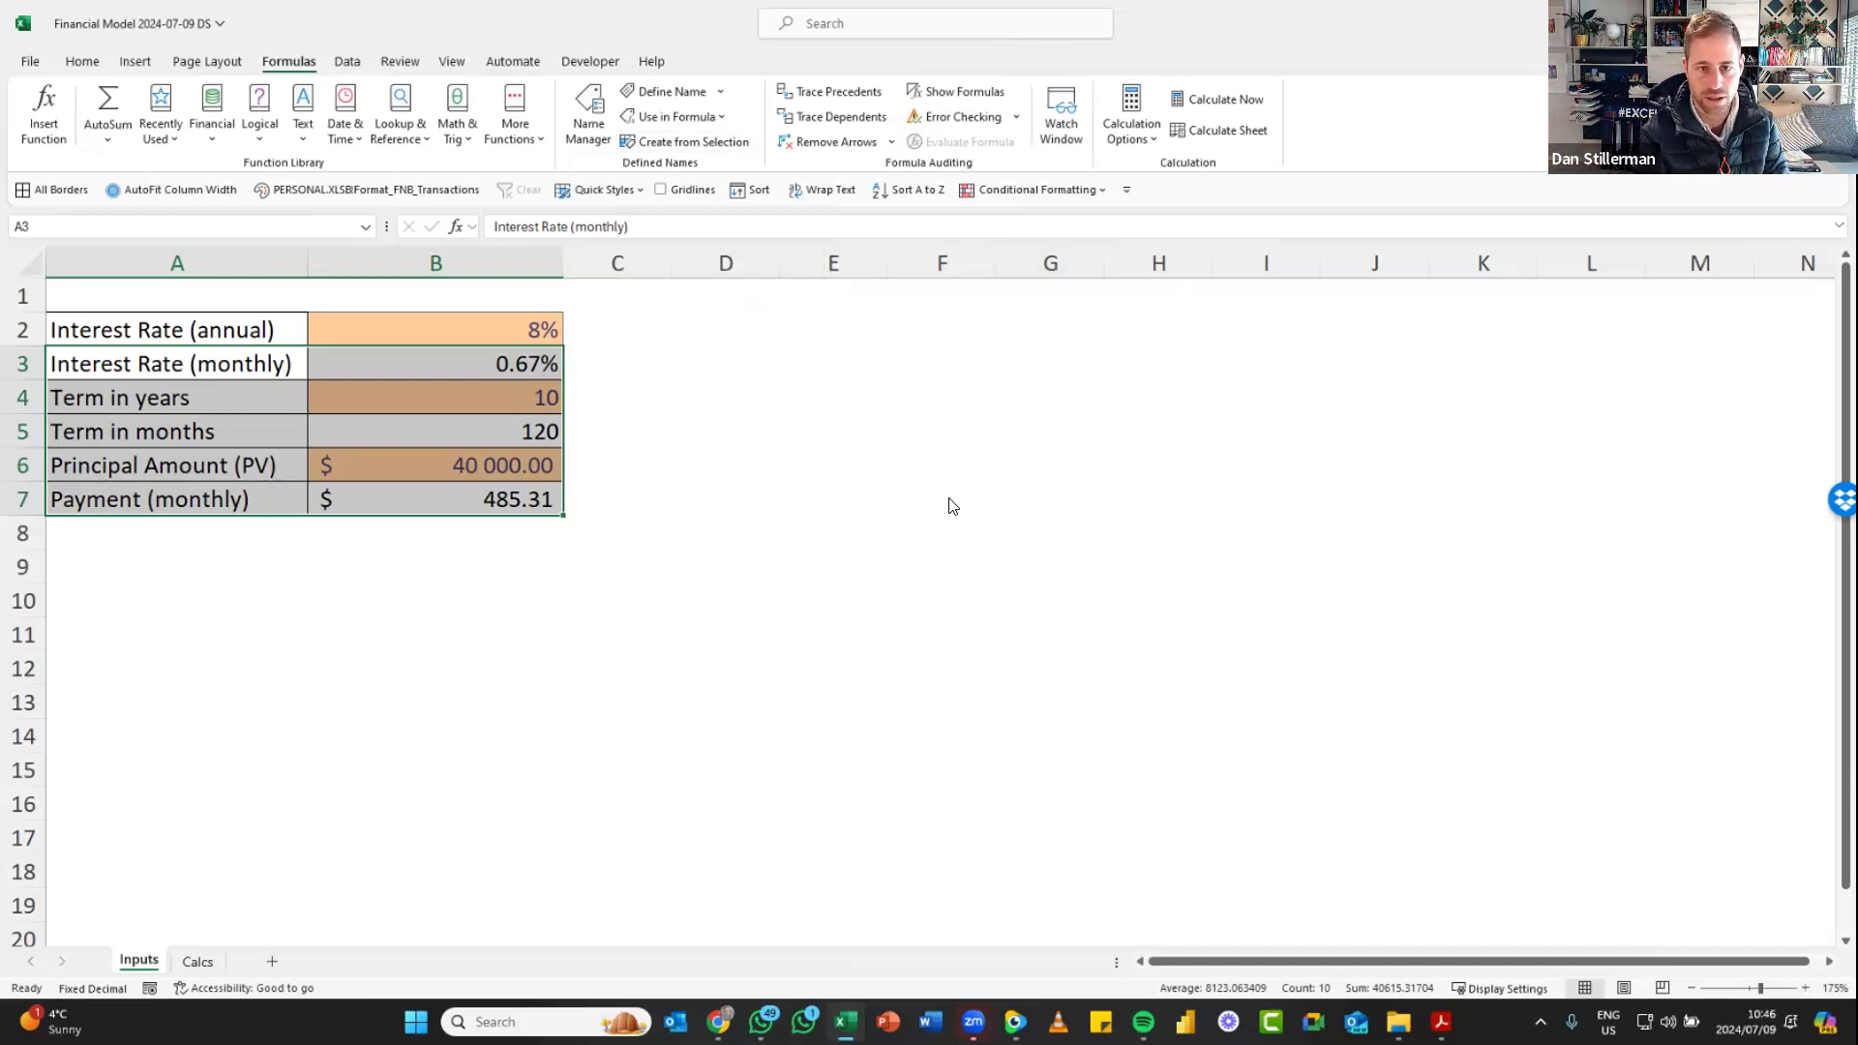
key("ctrl+shift+F3")
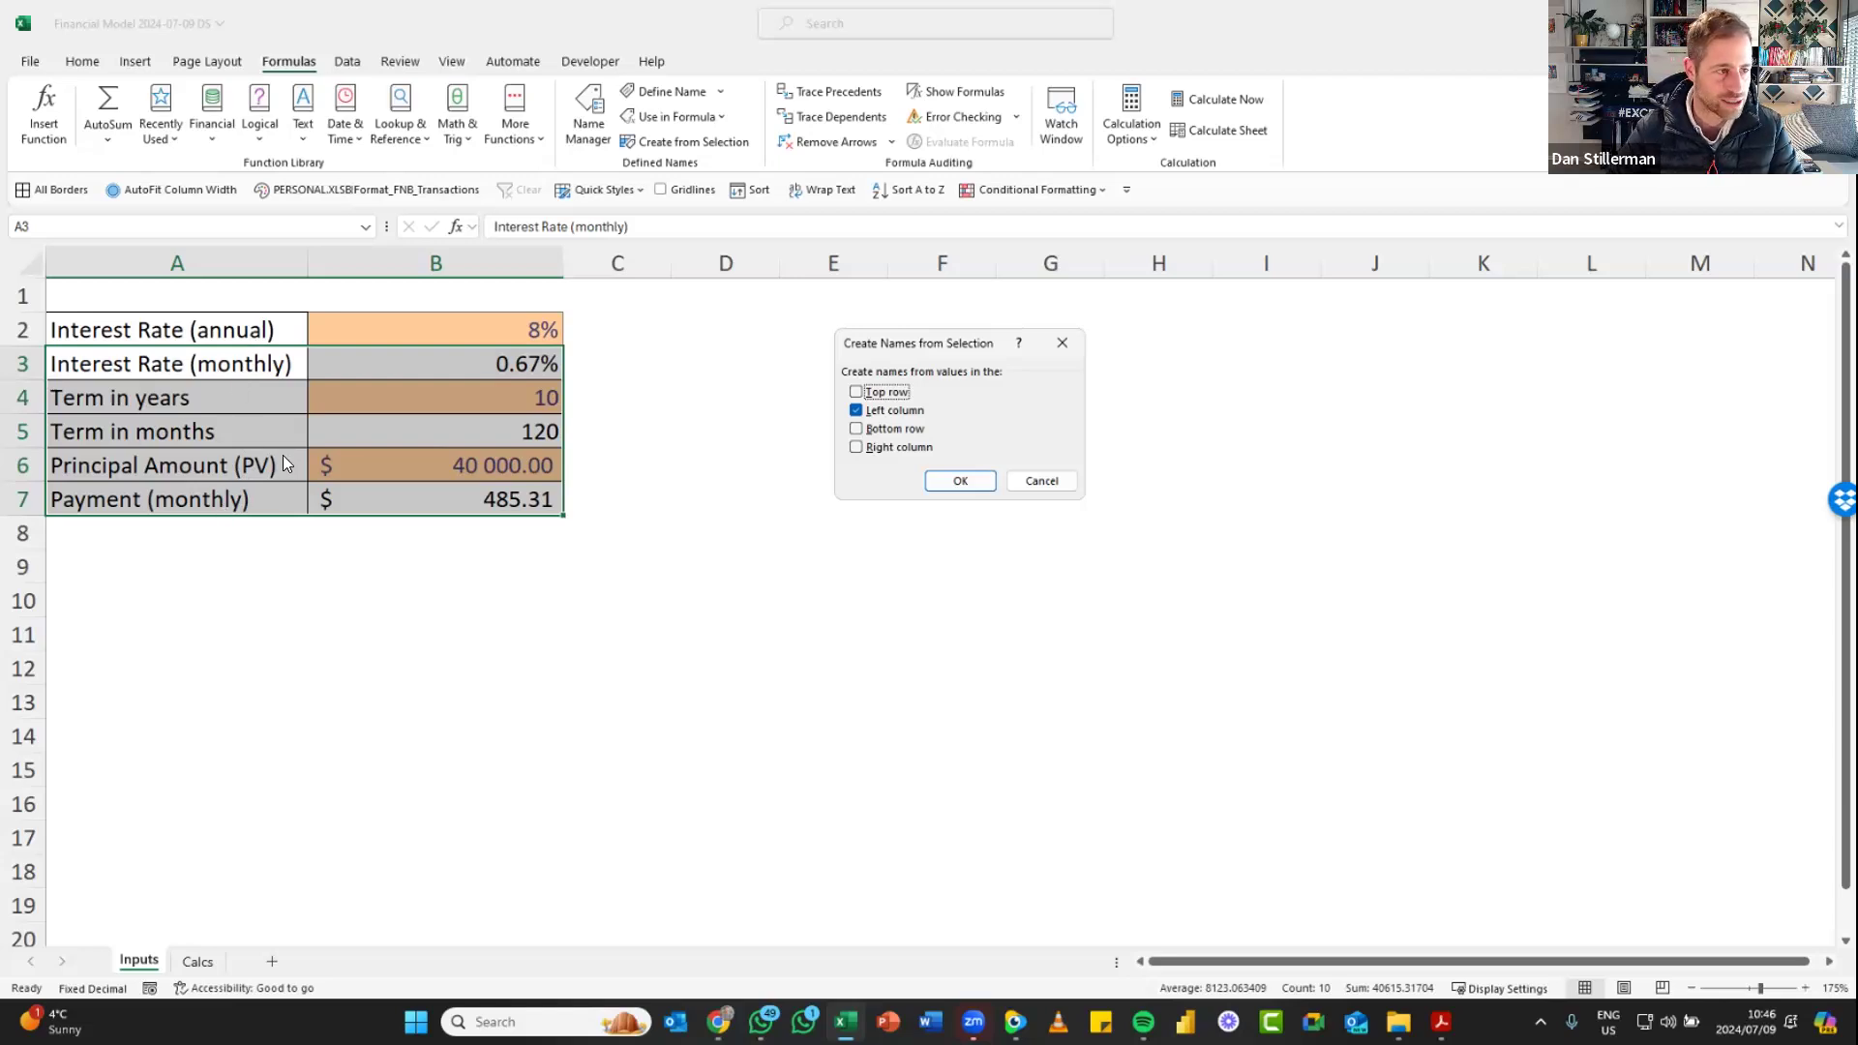
left_click(961, 480)
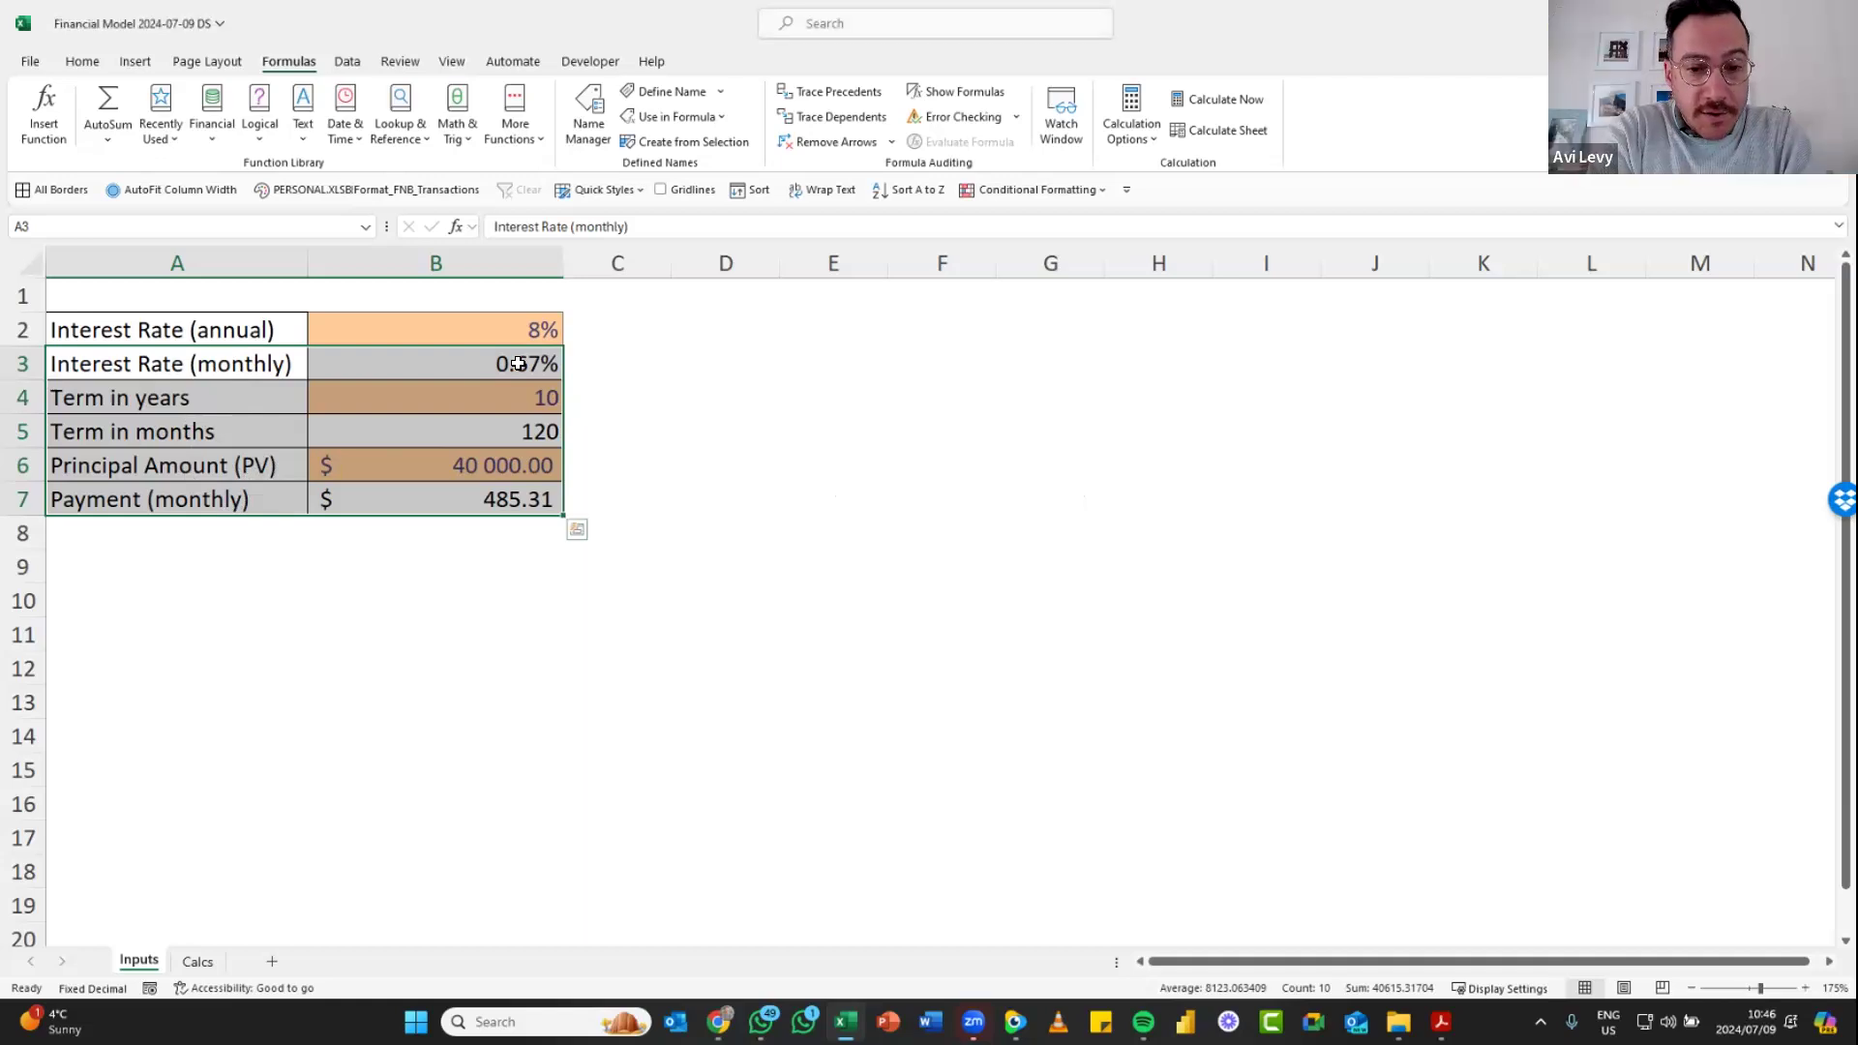
Check the names assigned to the monthly interest rate, term in months and term in years cells
left_click(518, 364)
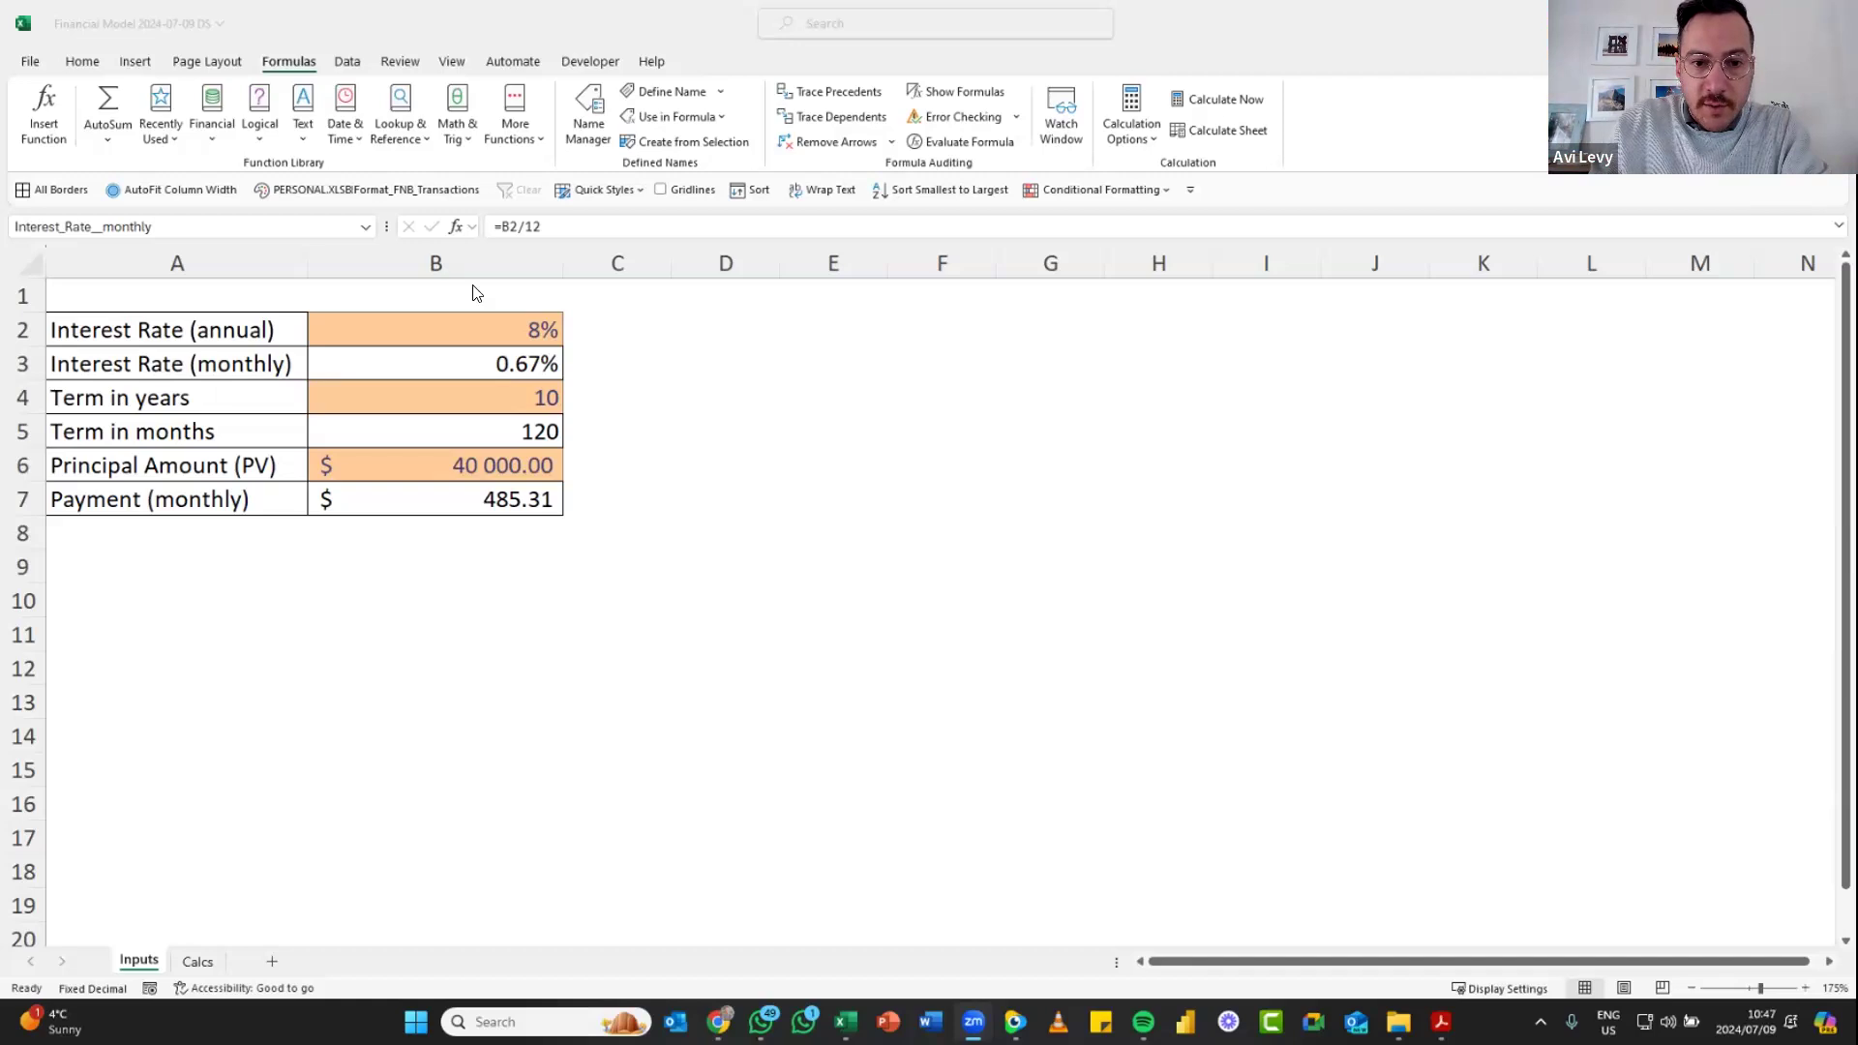
left_click(504, 428)
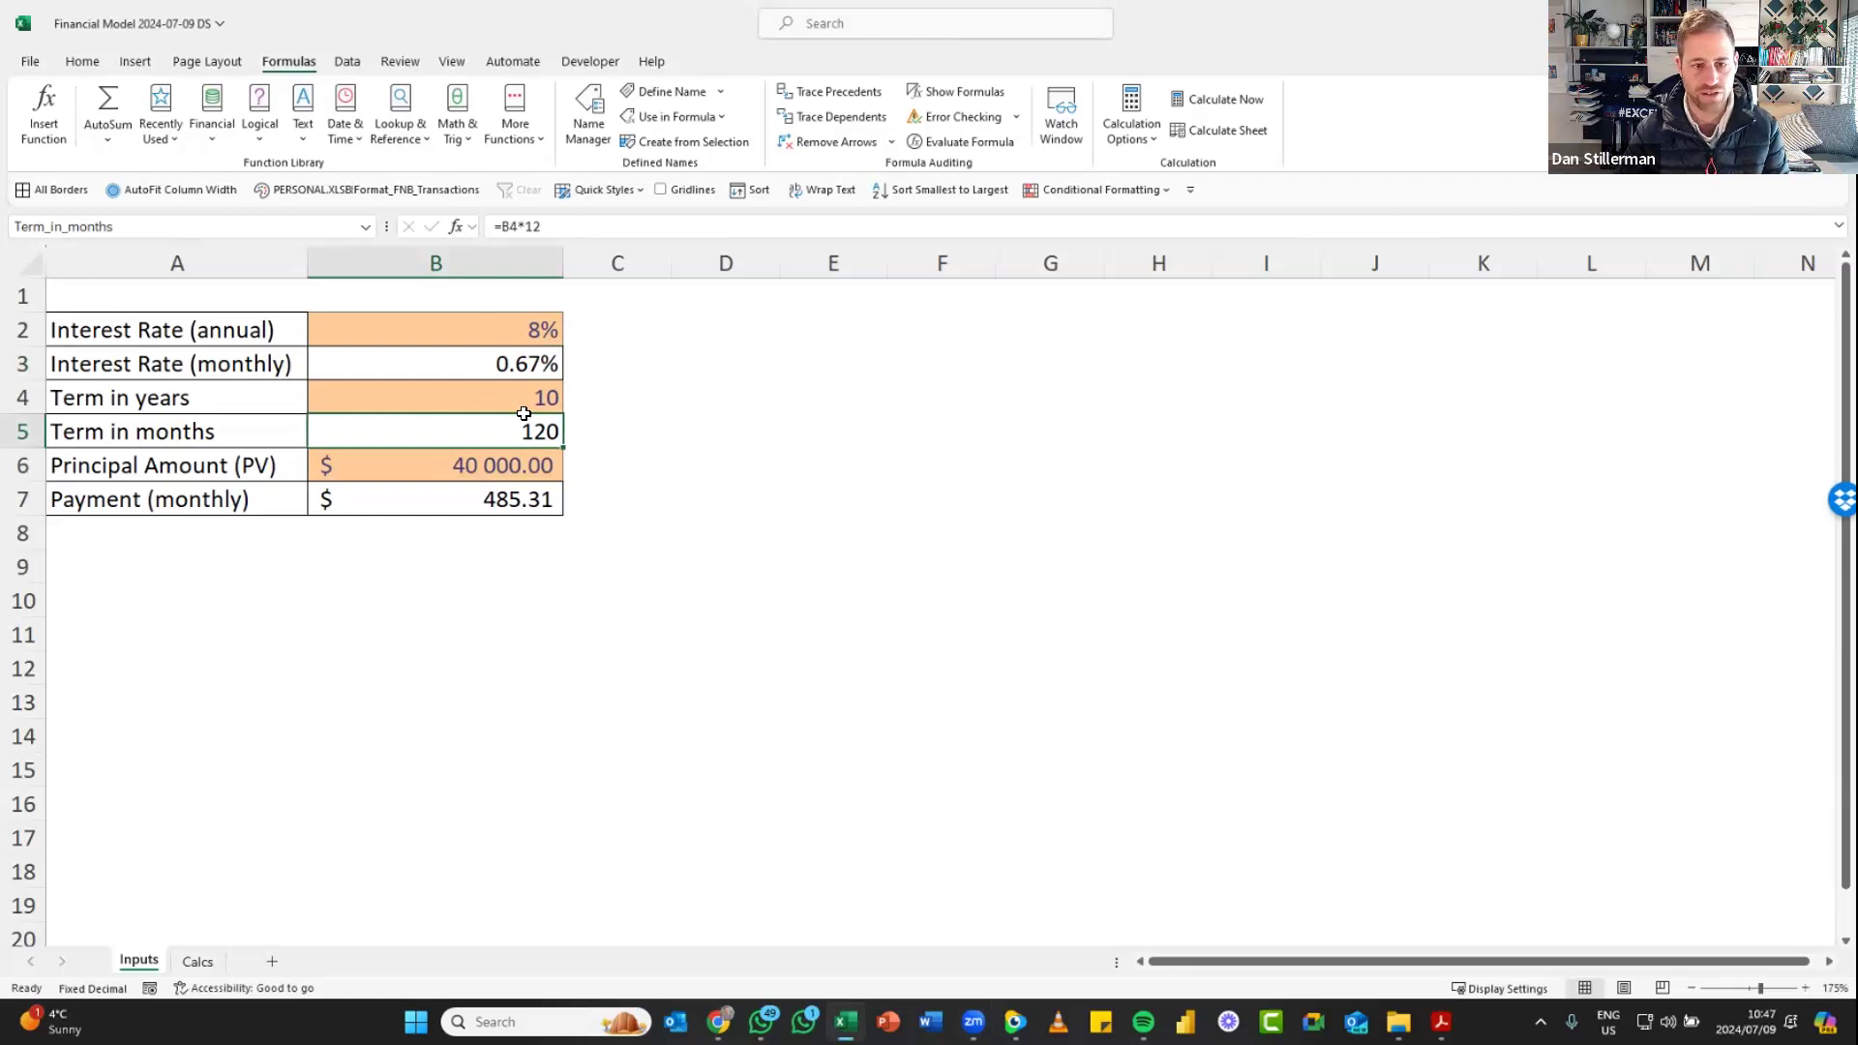
left_click(498, 392)
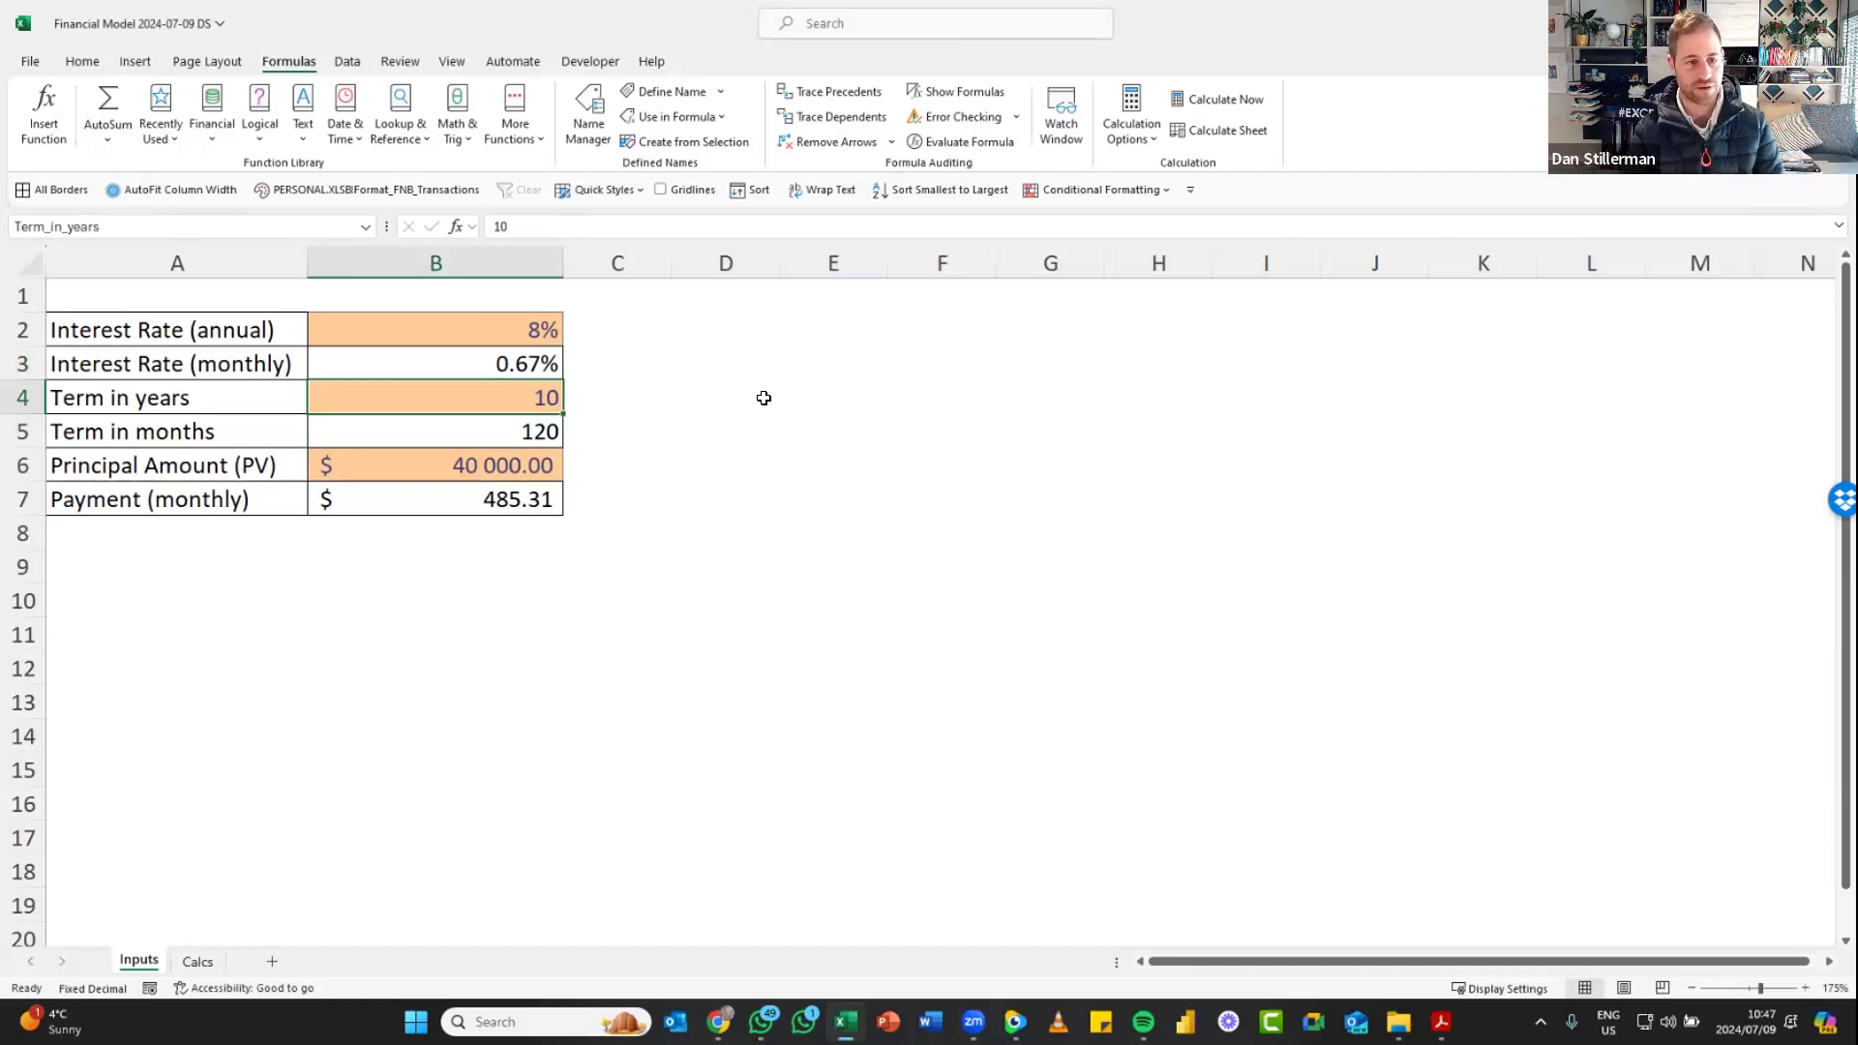
Select the labels and values in A3:B7 on the Inputs sheet
key("Left")
key("Up")
key("shift+Right")
key("ctrl+shift+Down")
key("Down")
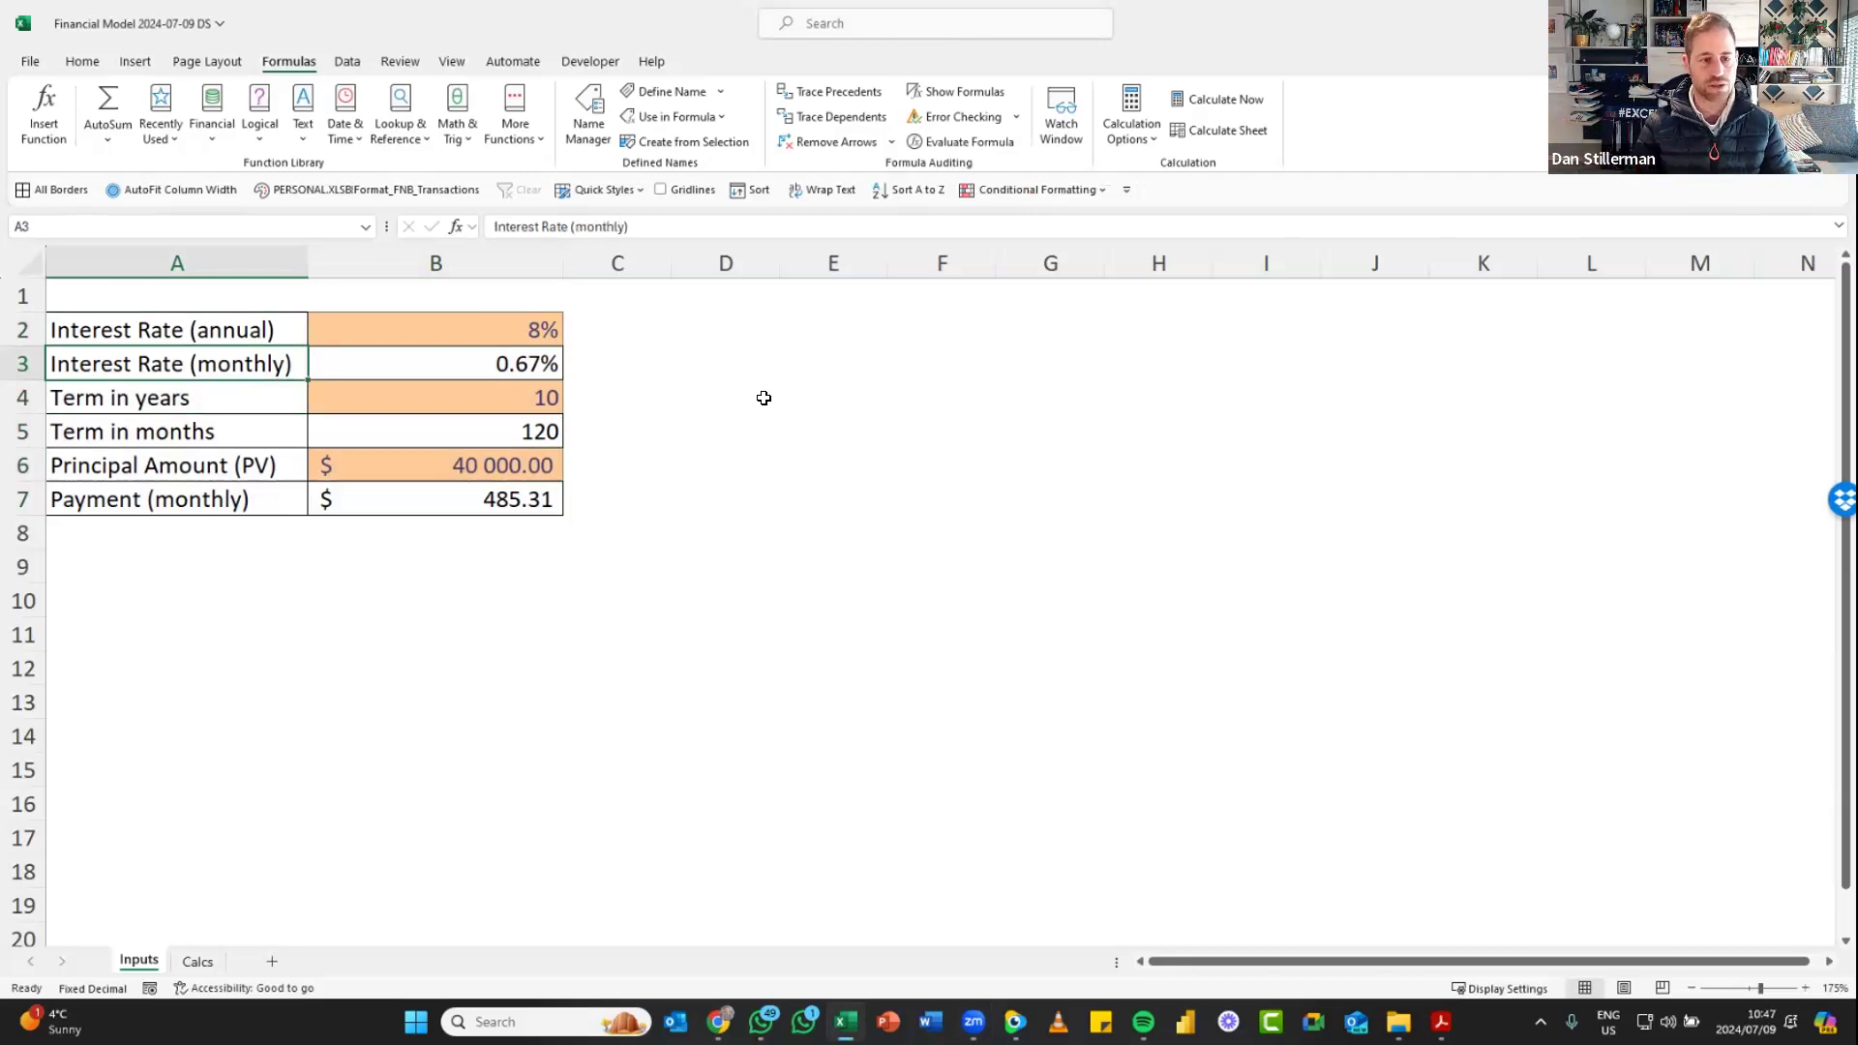
key("shift+Right")
key("shift+Right")
key("shift+Right")
key("shift+Right")
key("shift+Right")
key("shift+Right")
key("shift+Right")
key("shift+Right")
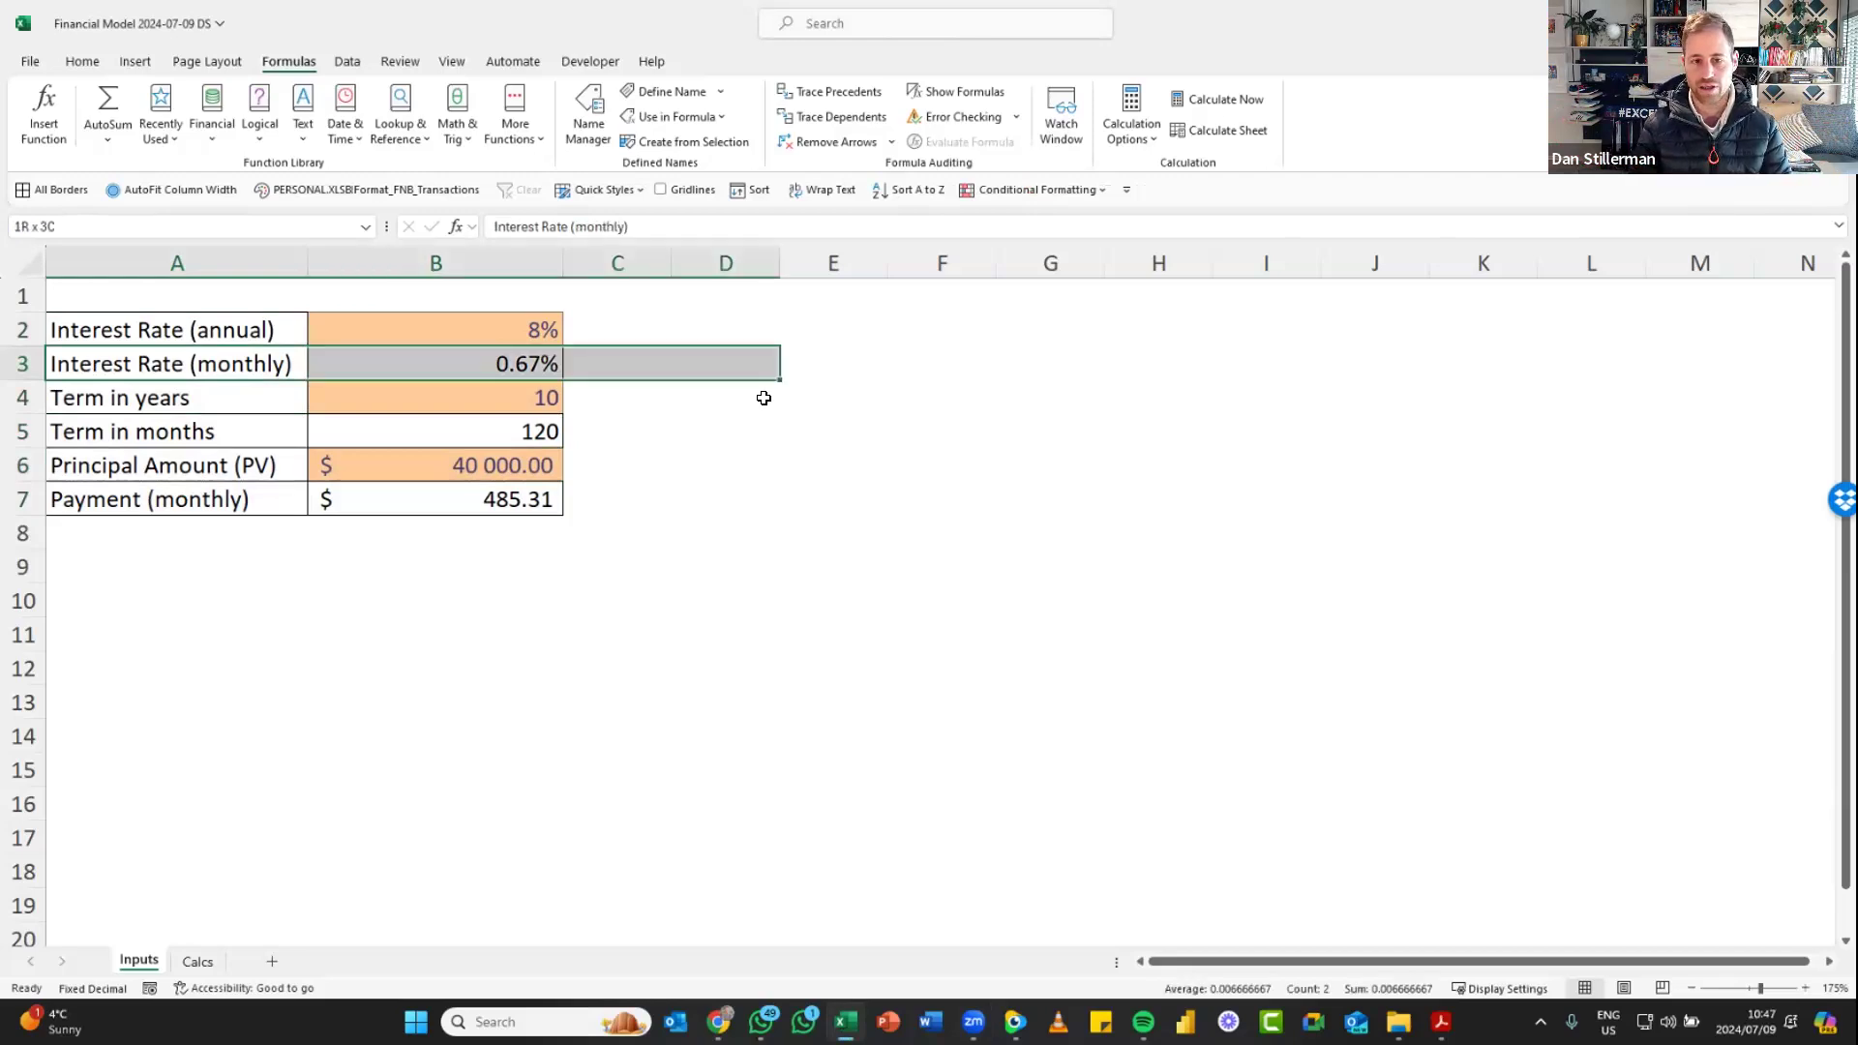
key("shift+Left")
key("shift+Left")
key("shift+Left")
key("shift+Left")
key("shift+Left")
key("shift+Left")
key("shift+Left")
key("shift+Left")
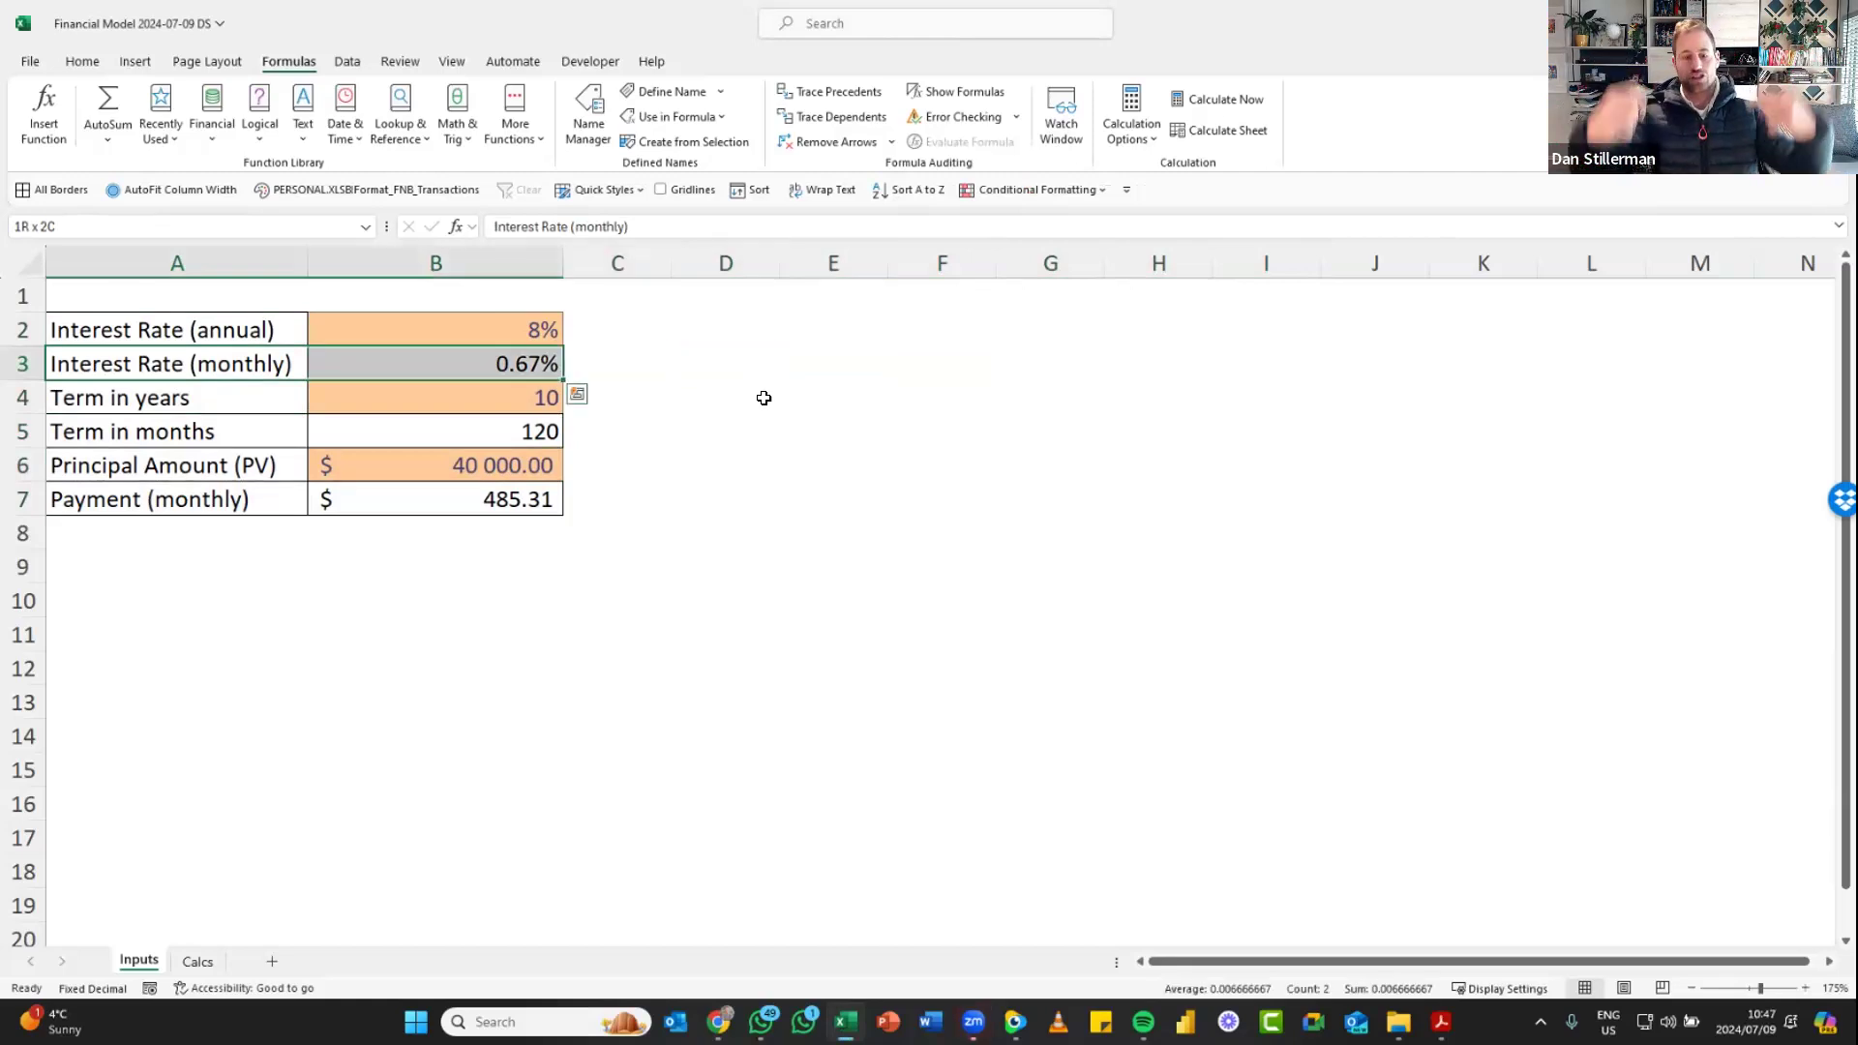
key("ctrl+shift+Down")
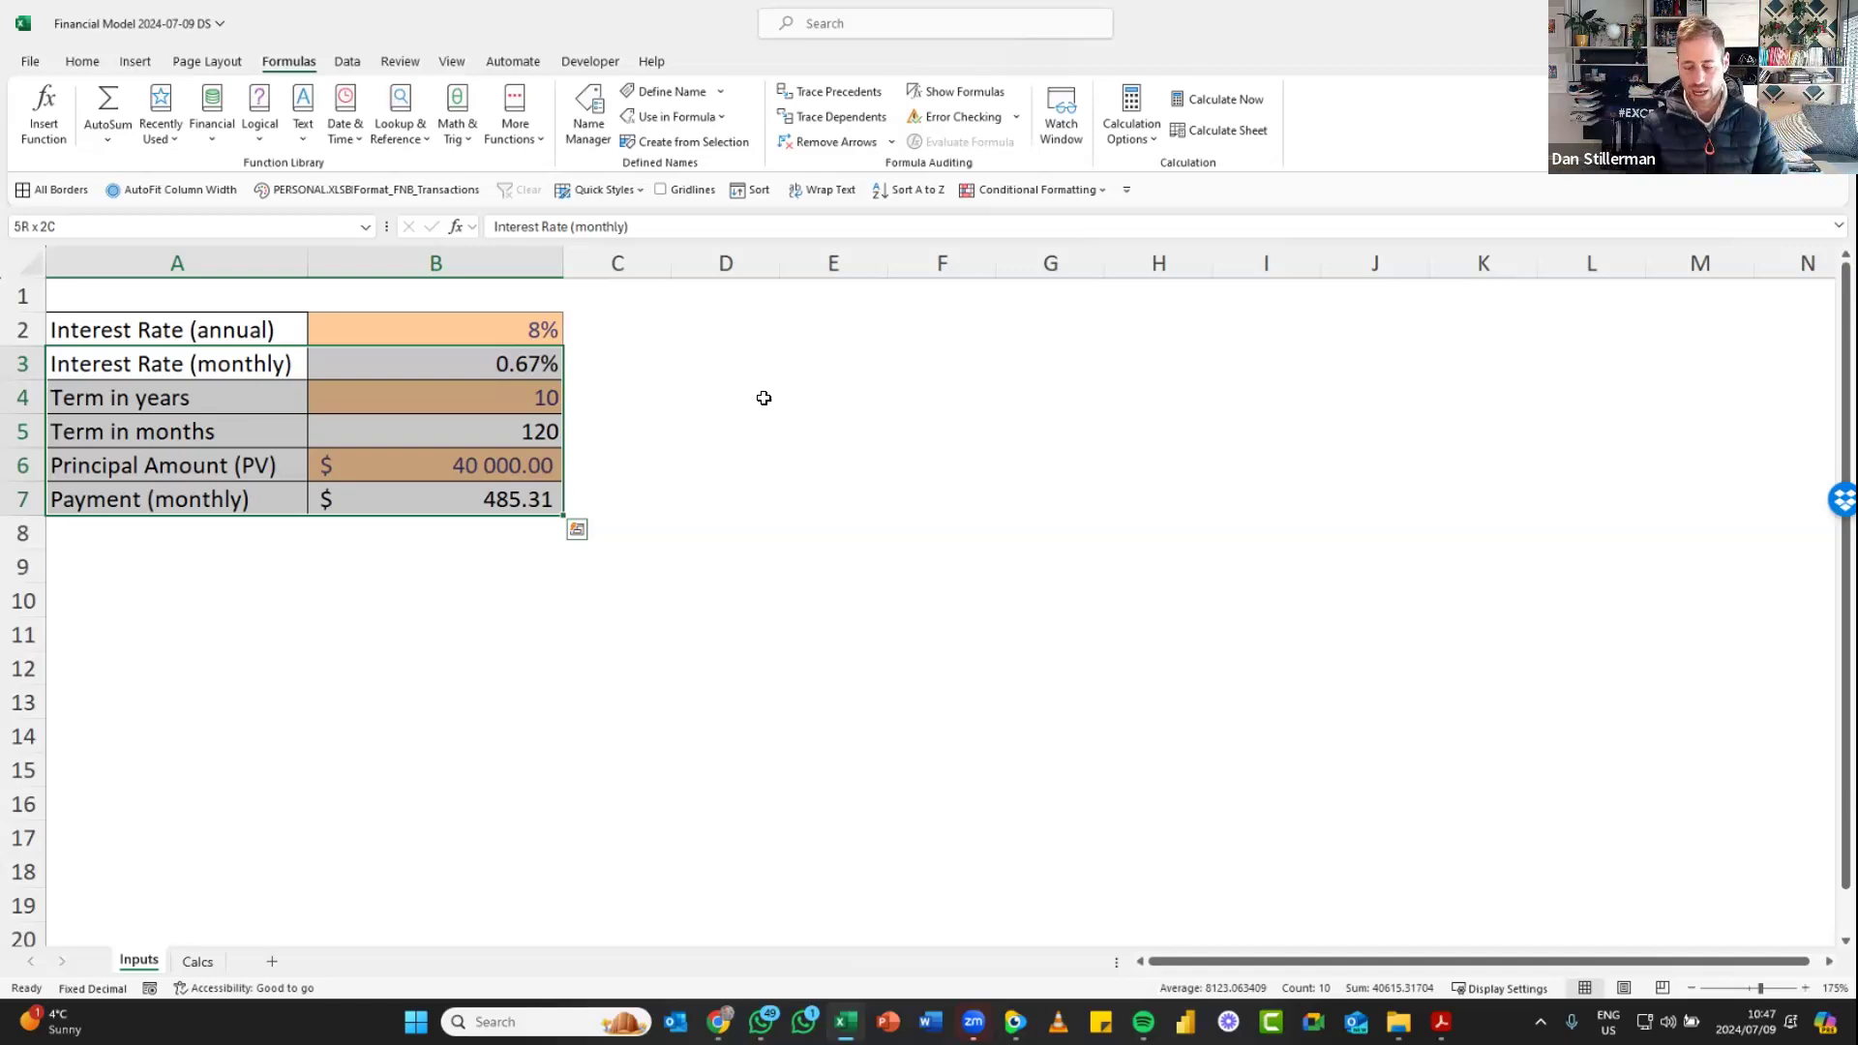
key("Right")
key("ctrl+Down")
key("ctrl+Up")
key("Left")
key("Right")
key("Right")
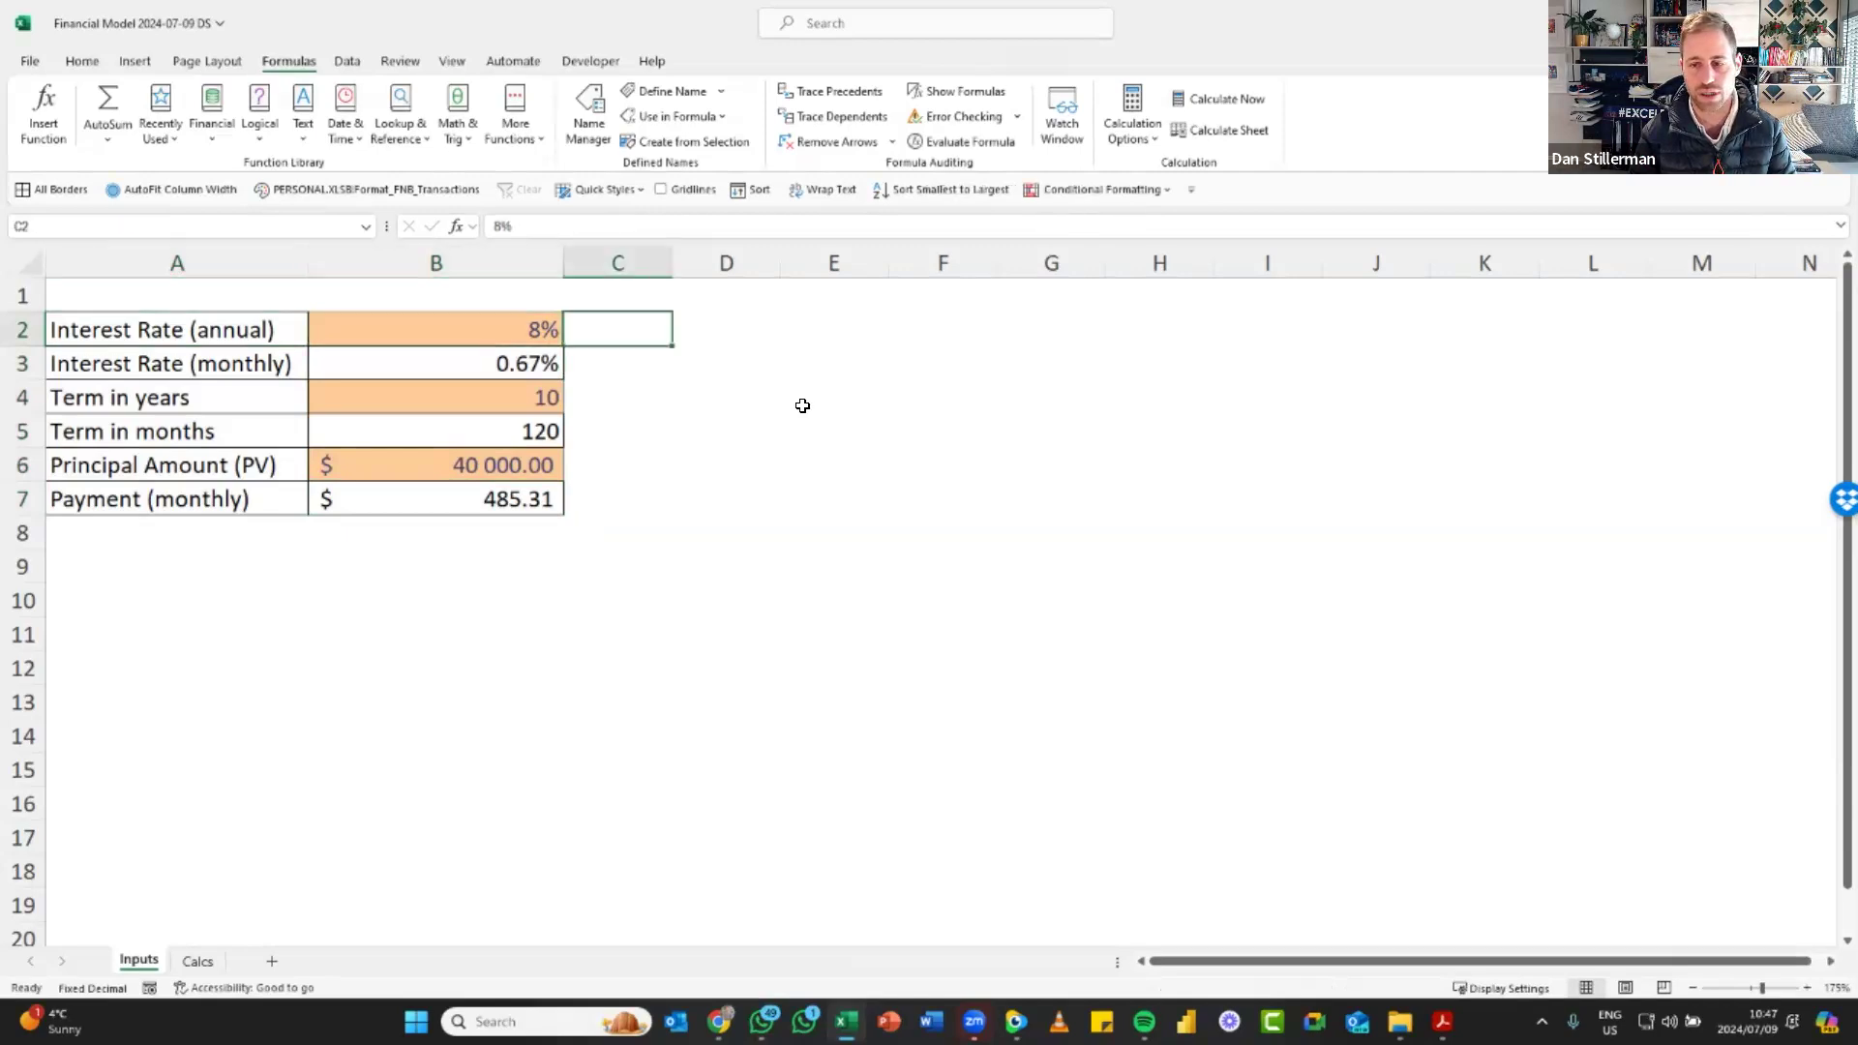
Jump down column B of the Inputs sheet to the last data cell and the last worksheet row, and return to B1
left_click(1703, 365)
key("ctrl+Left")
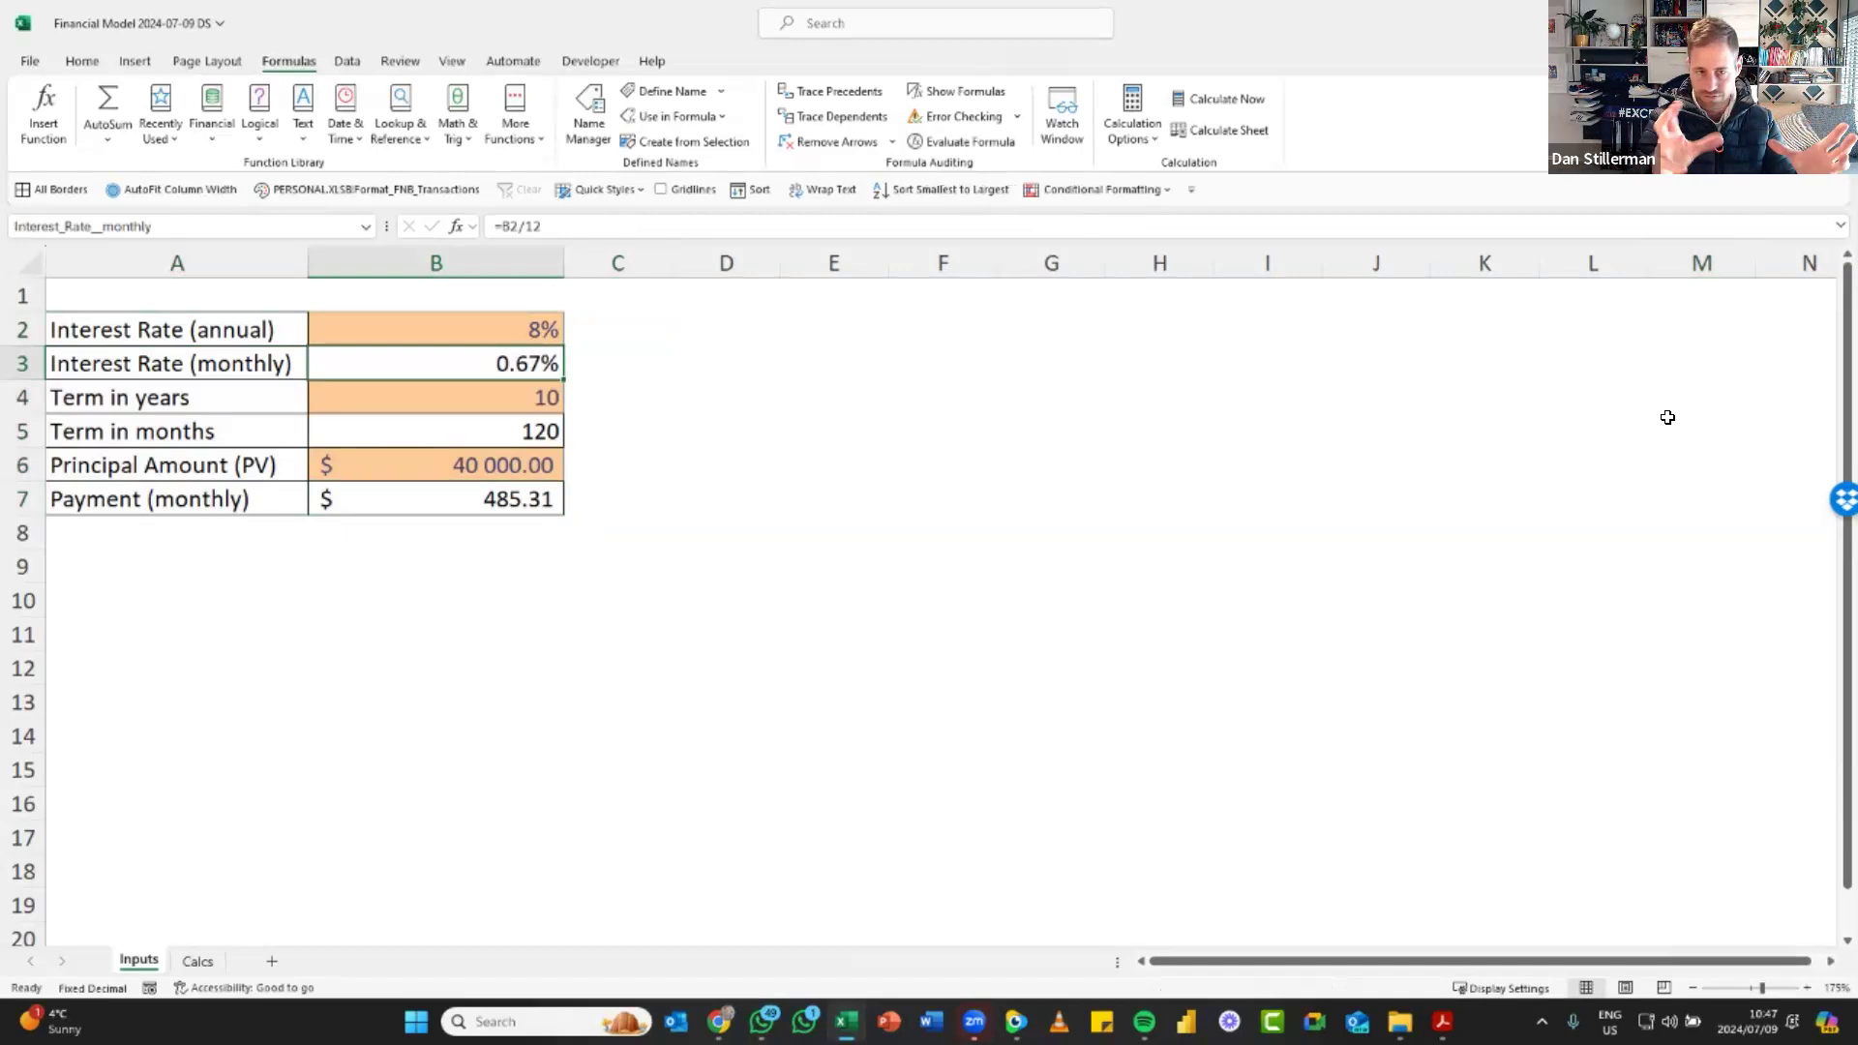
key("Up")
key("ctrl+Down")
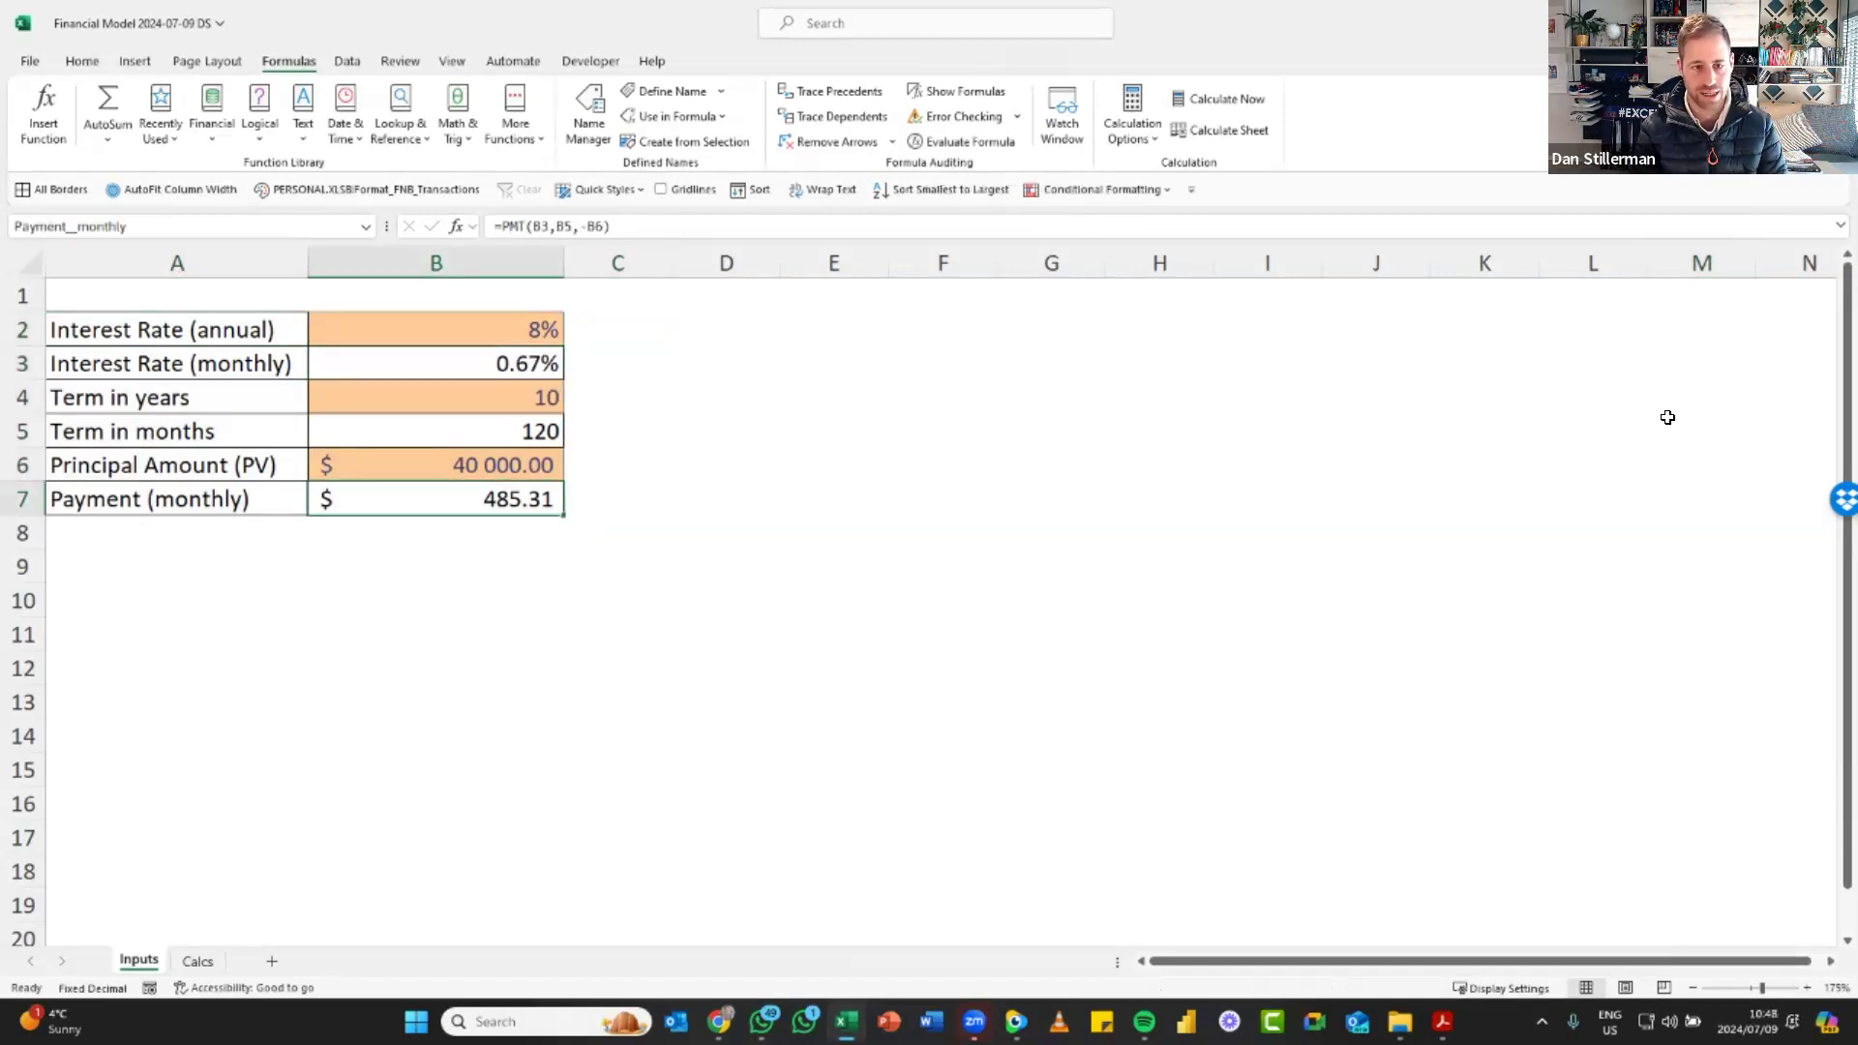
key("ctrl+Down")
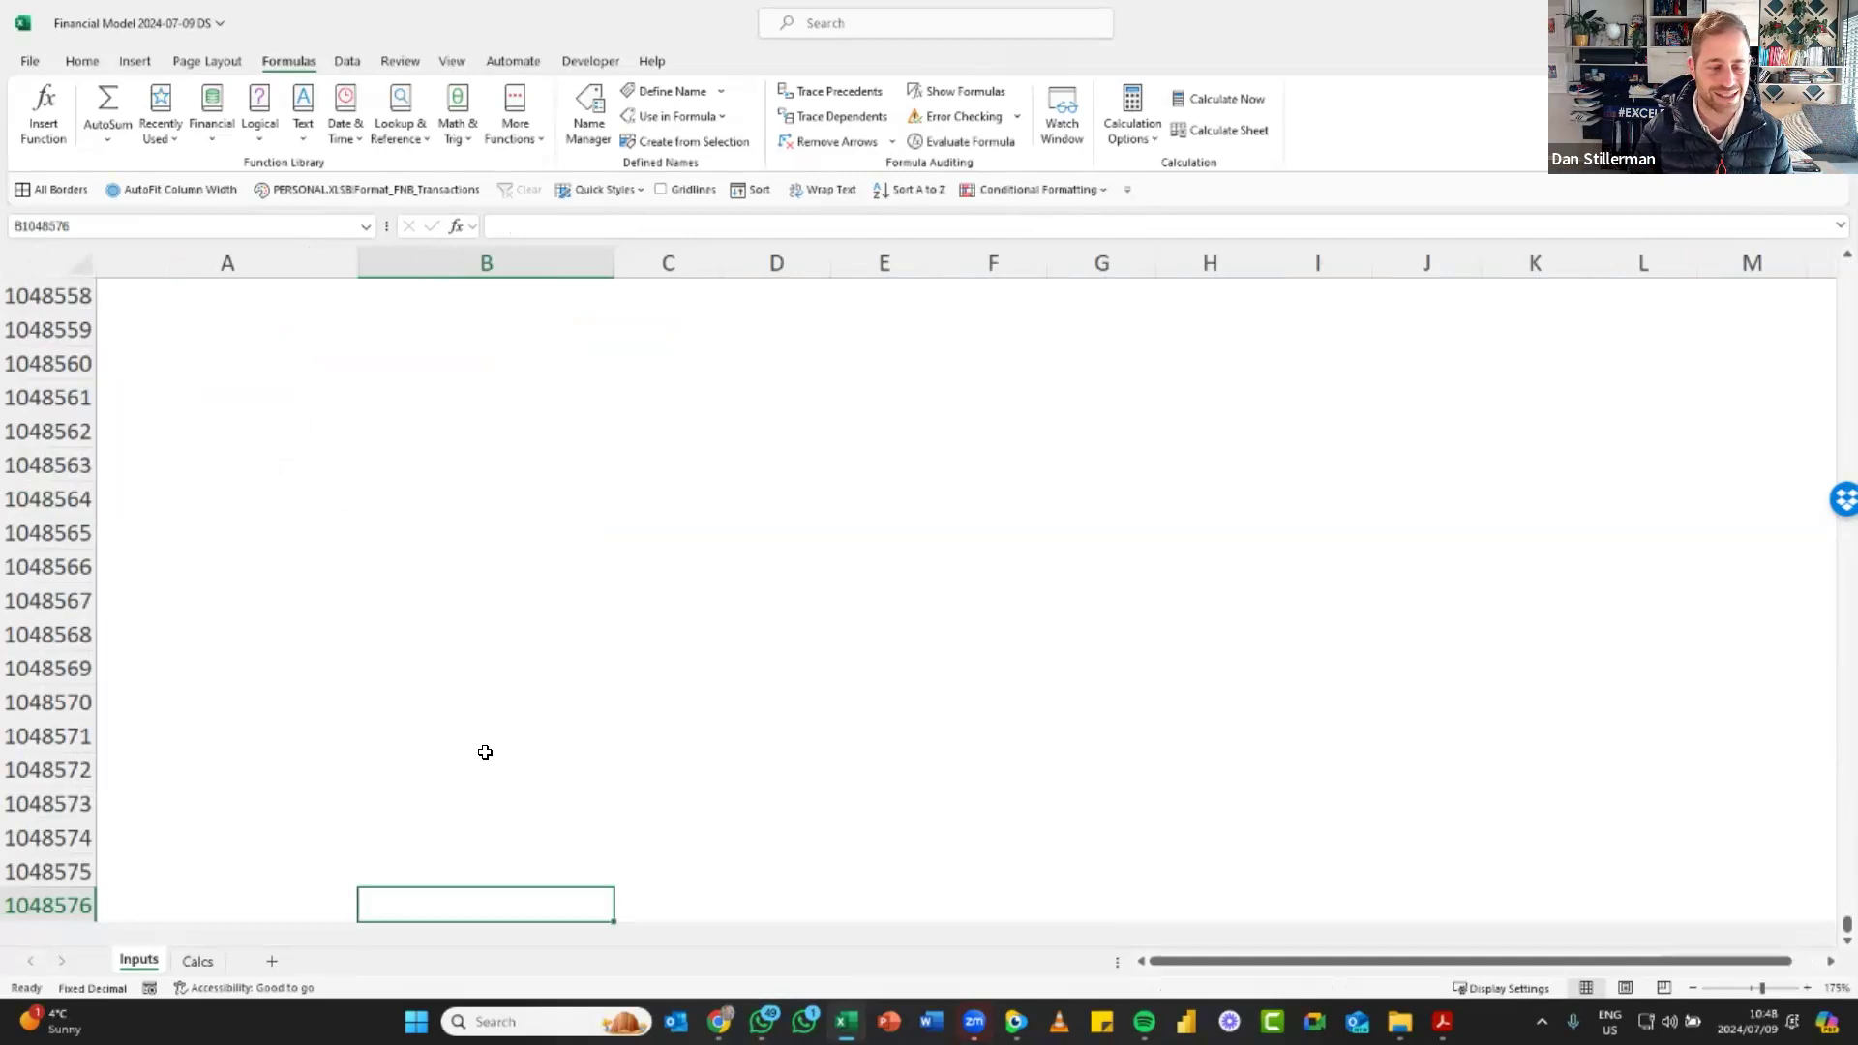
key("ctrl+Up")
key("ctrl+Up")
key("ctrl+Up")
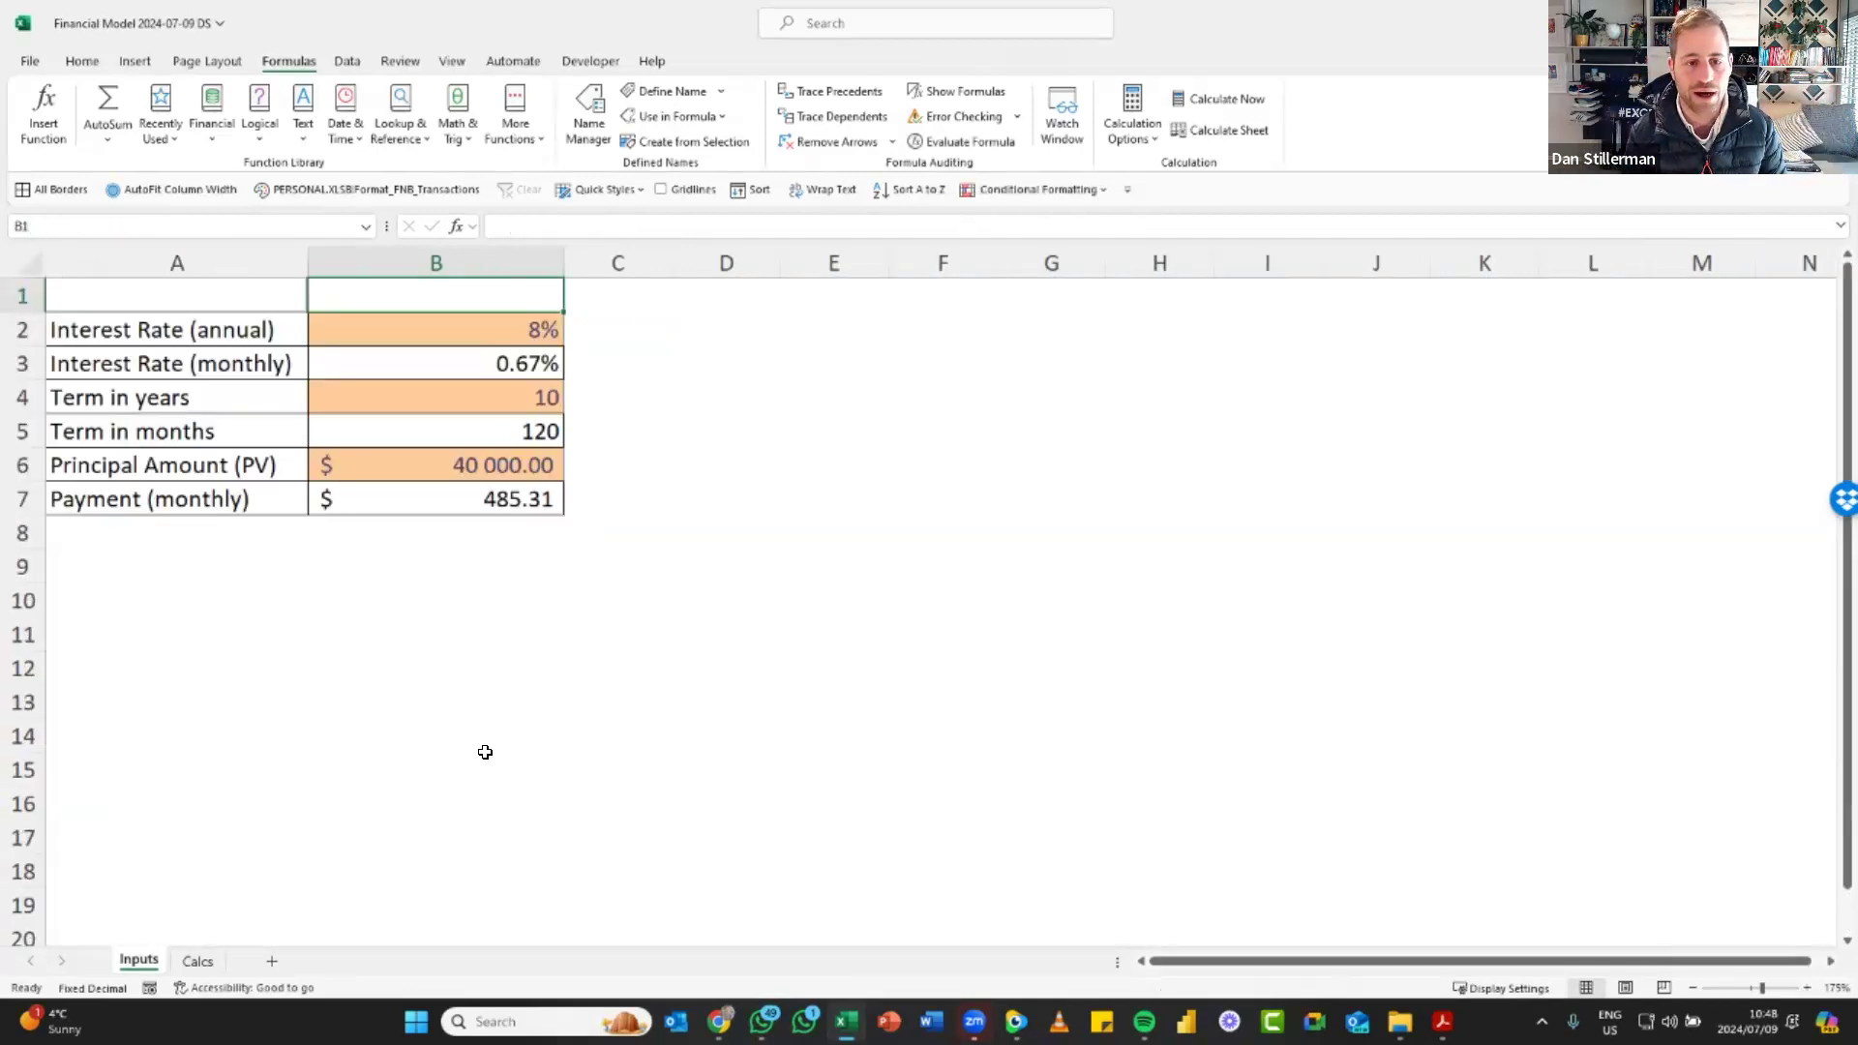
Select the block A3:B7 on the Inputs sheet, from the monthly interest rate label to the monthly payment value
key("Left")
key("Down")
key("Down")
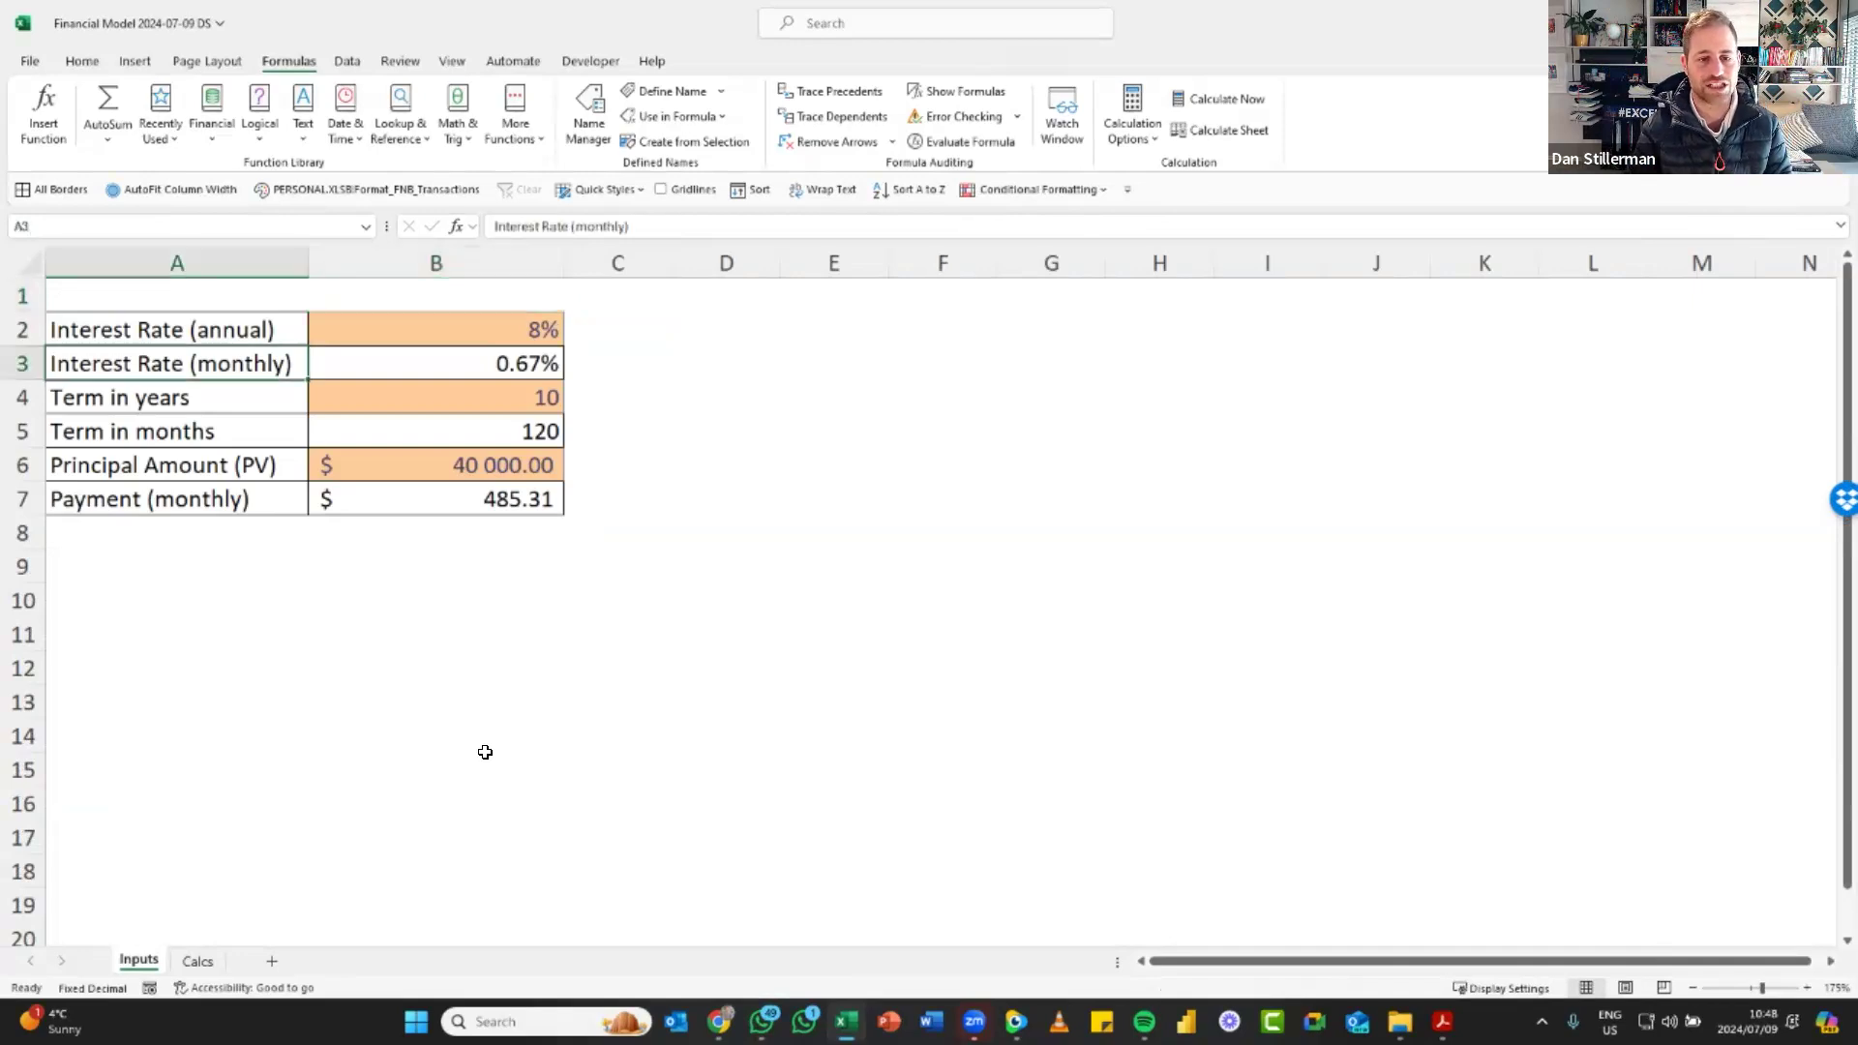
key("ctrl+shift+Down")
key("ctrl+shift+Right")
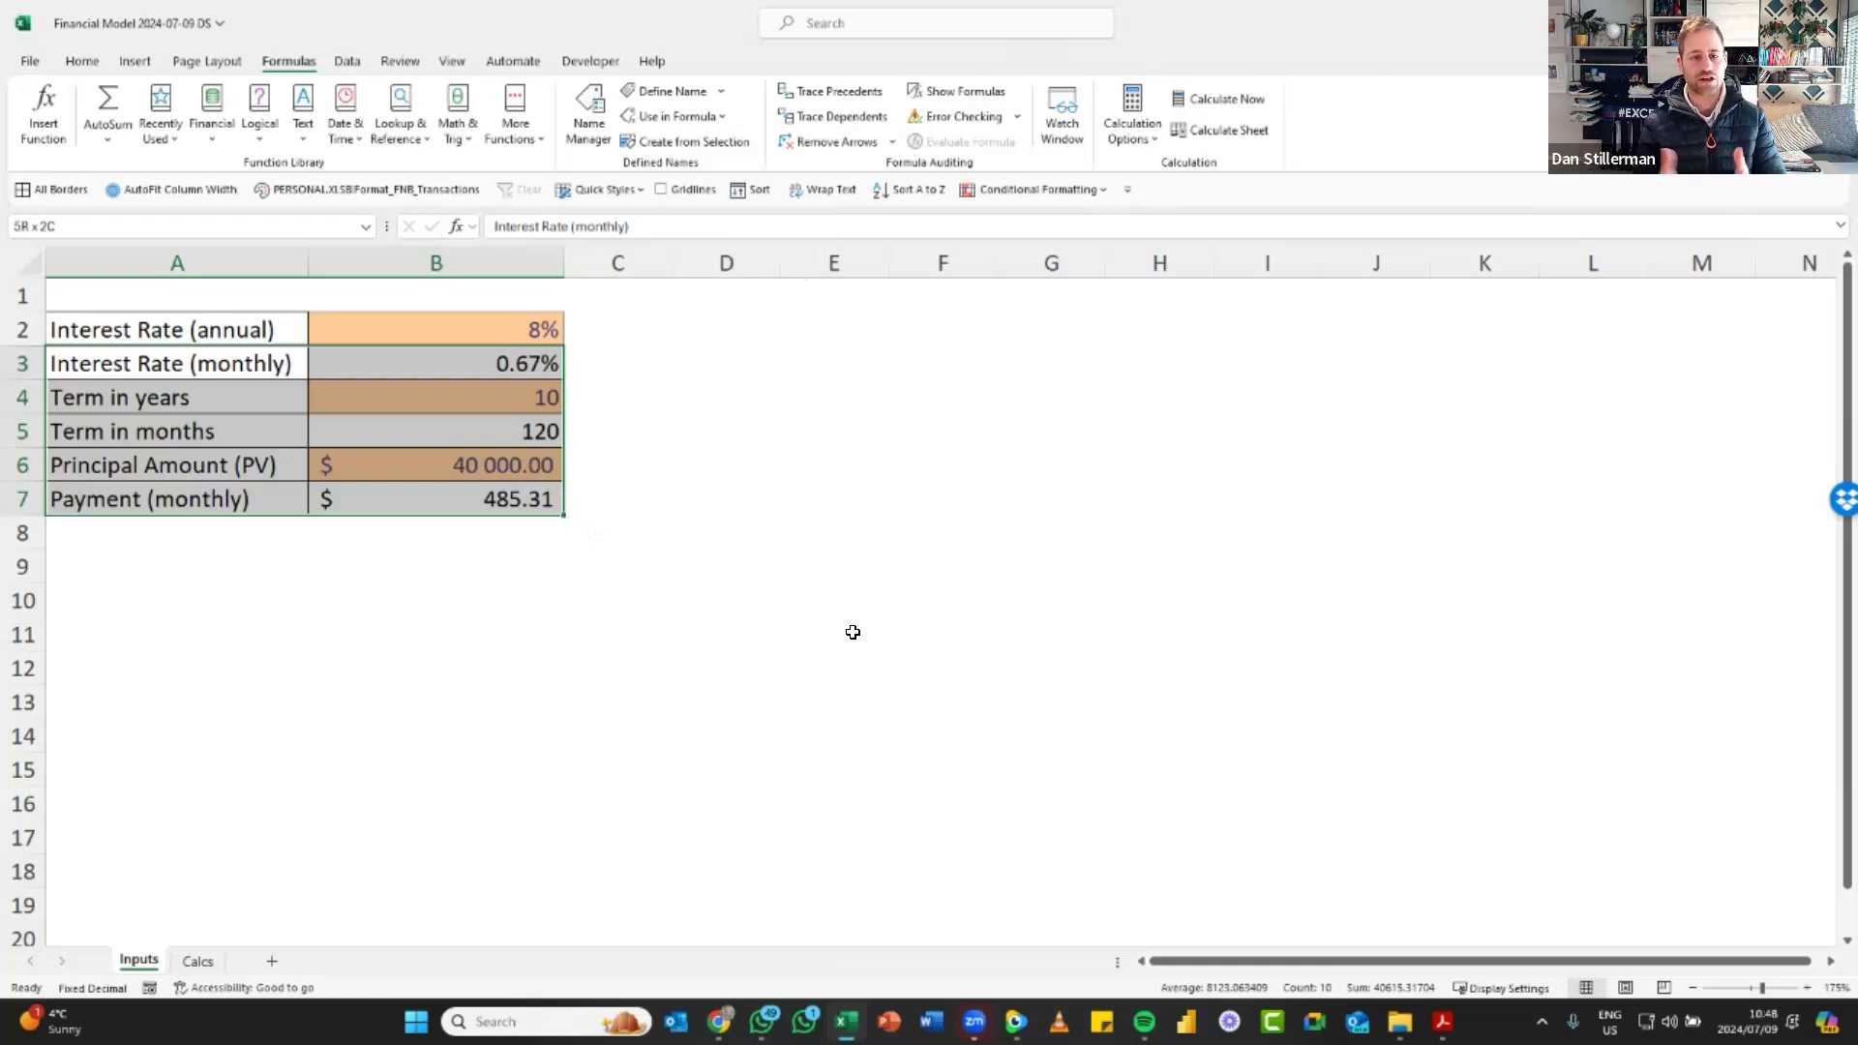
Check the names assigned to the loan assumption cells B2 to B7 on the Inputs sheet
key("Right")
left_click(534, 410)
left_click(488, 328)
left_click(521, 366)
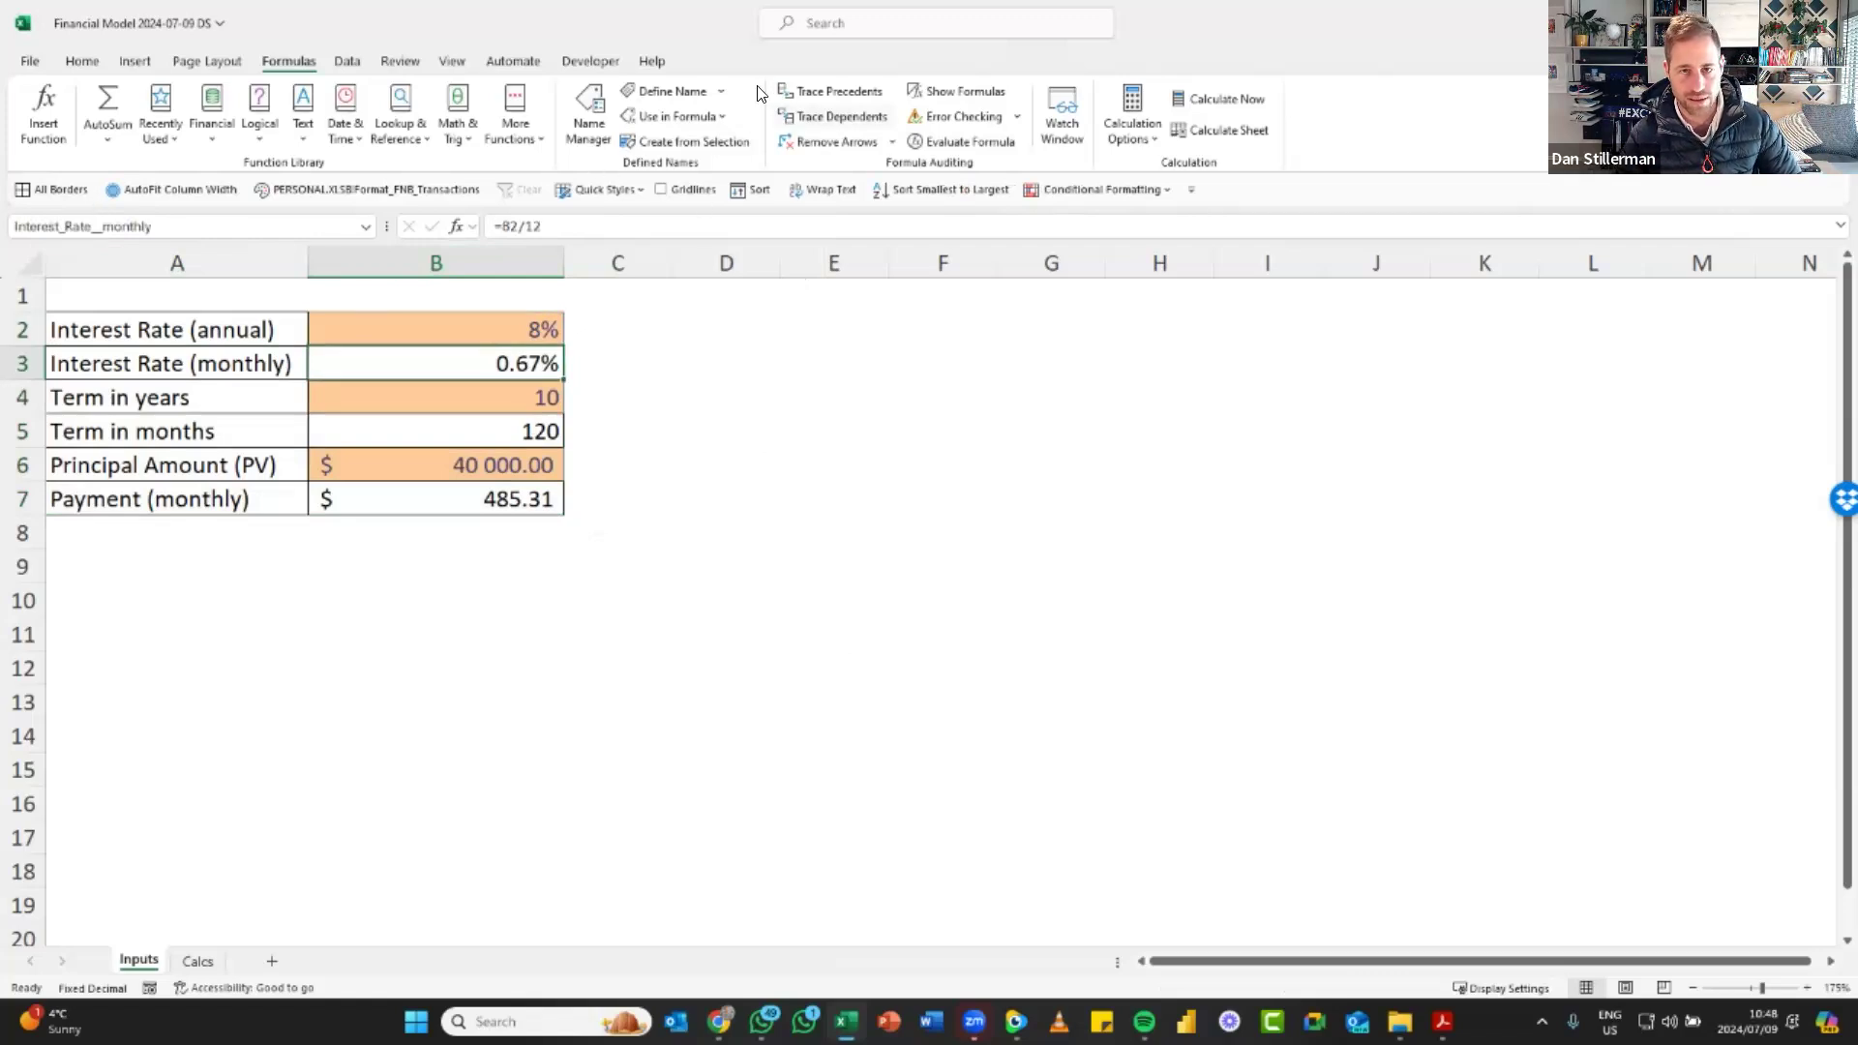
left_click(511, 402)
left_click(508, 428)
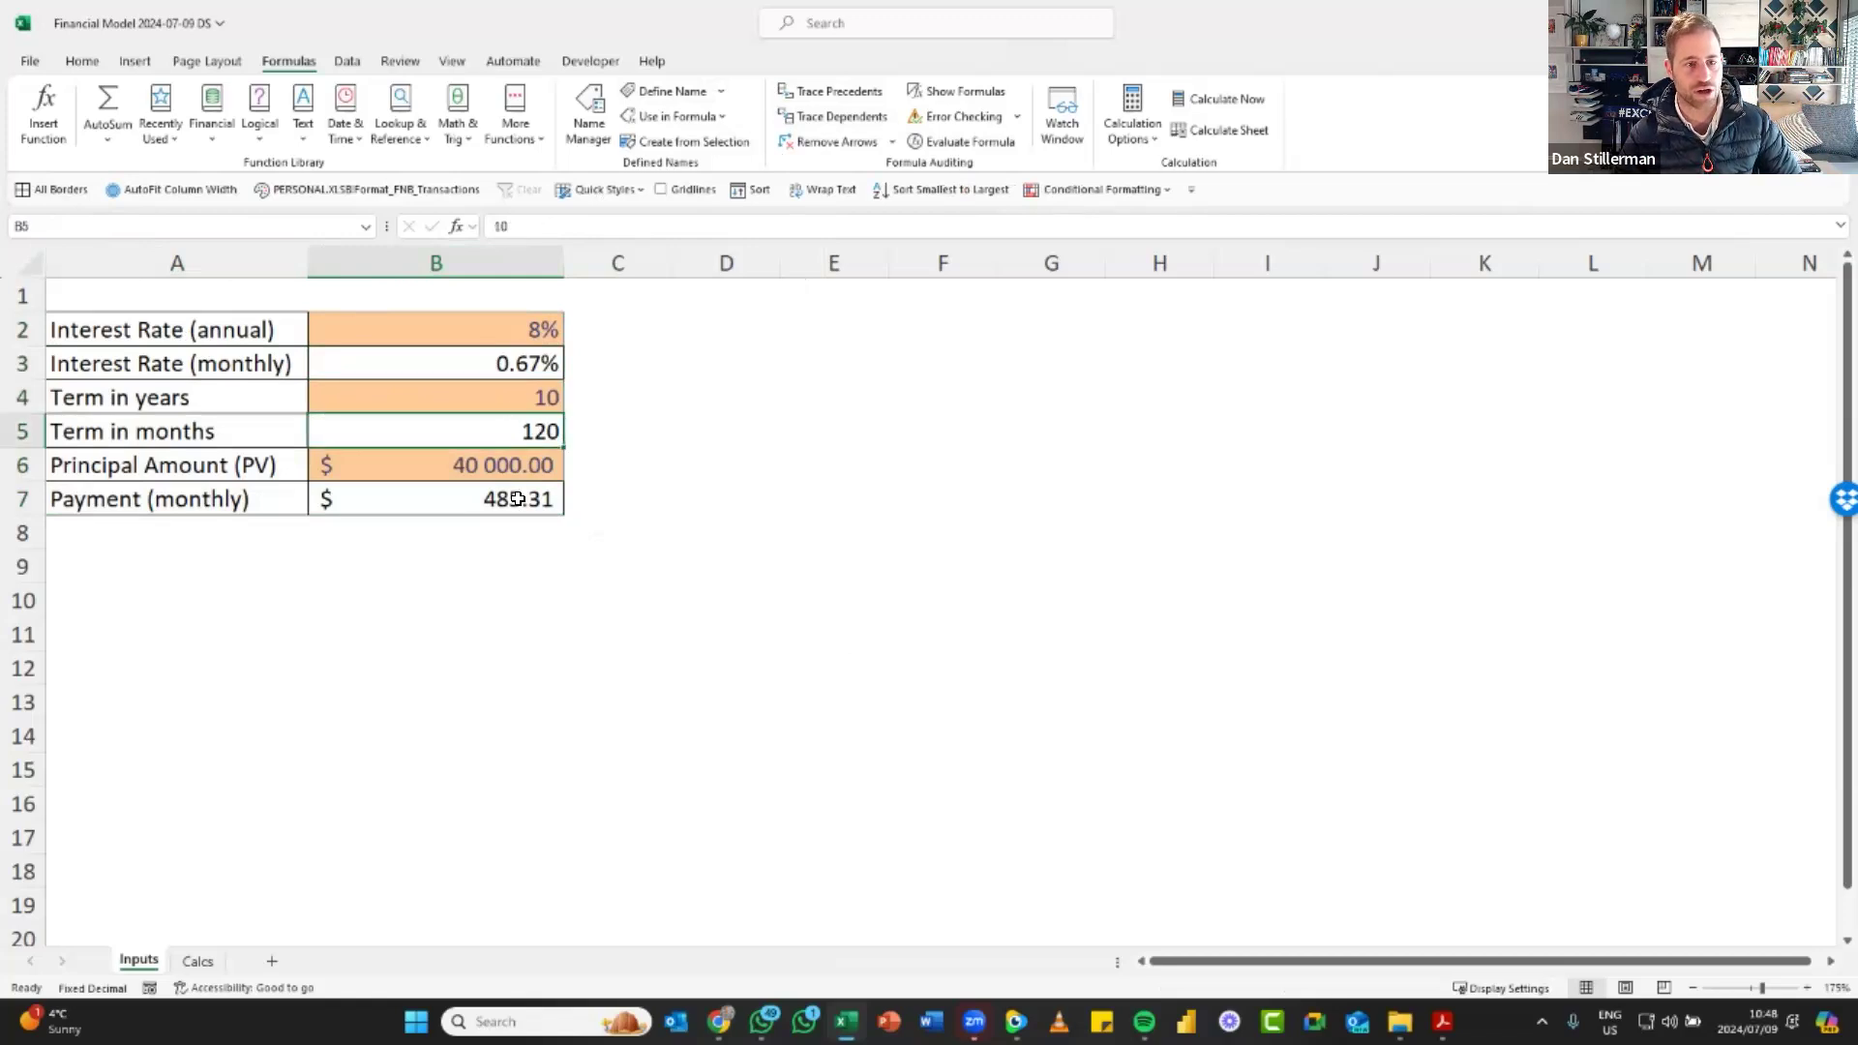
key("Down")
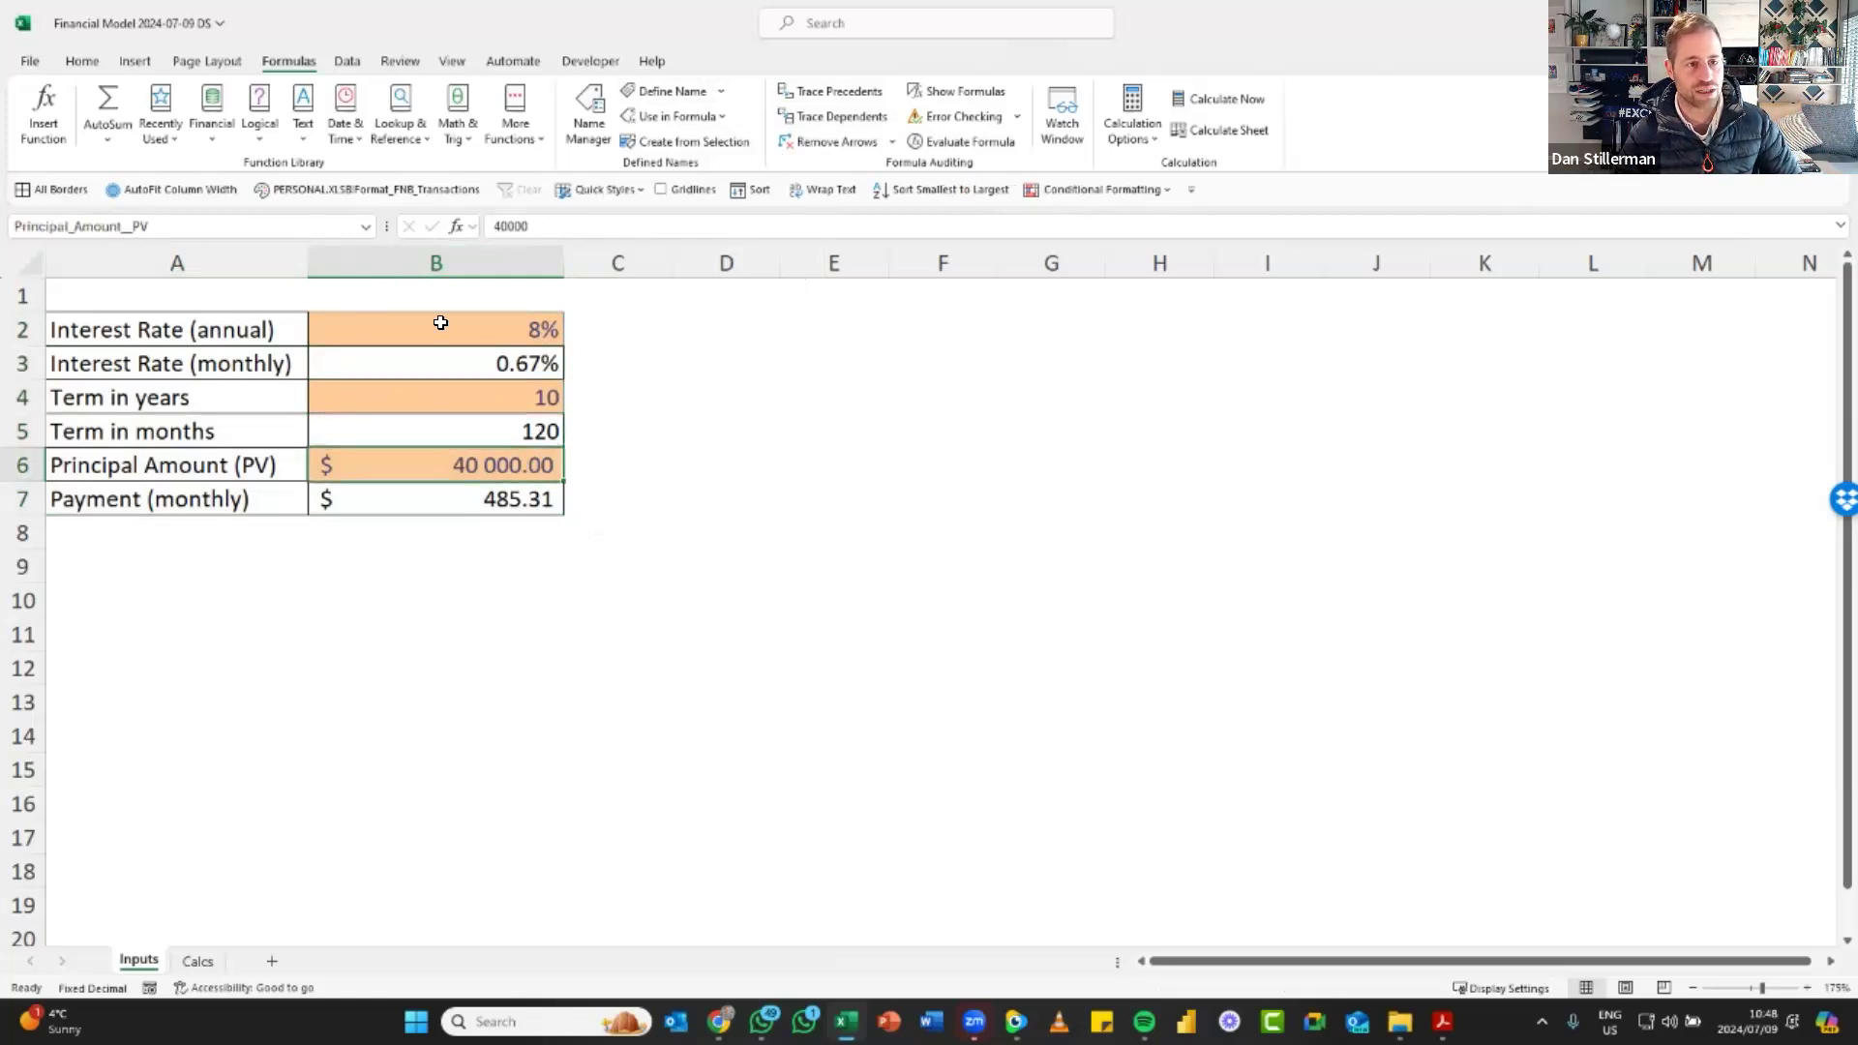
left_click(497, 497)
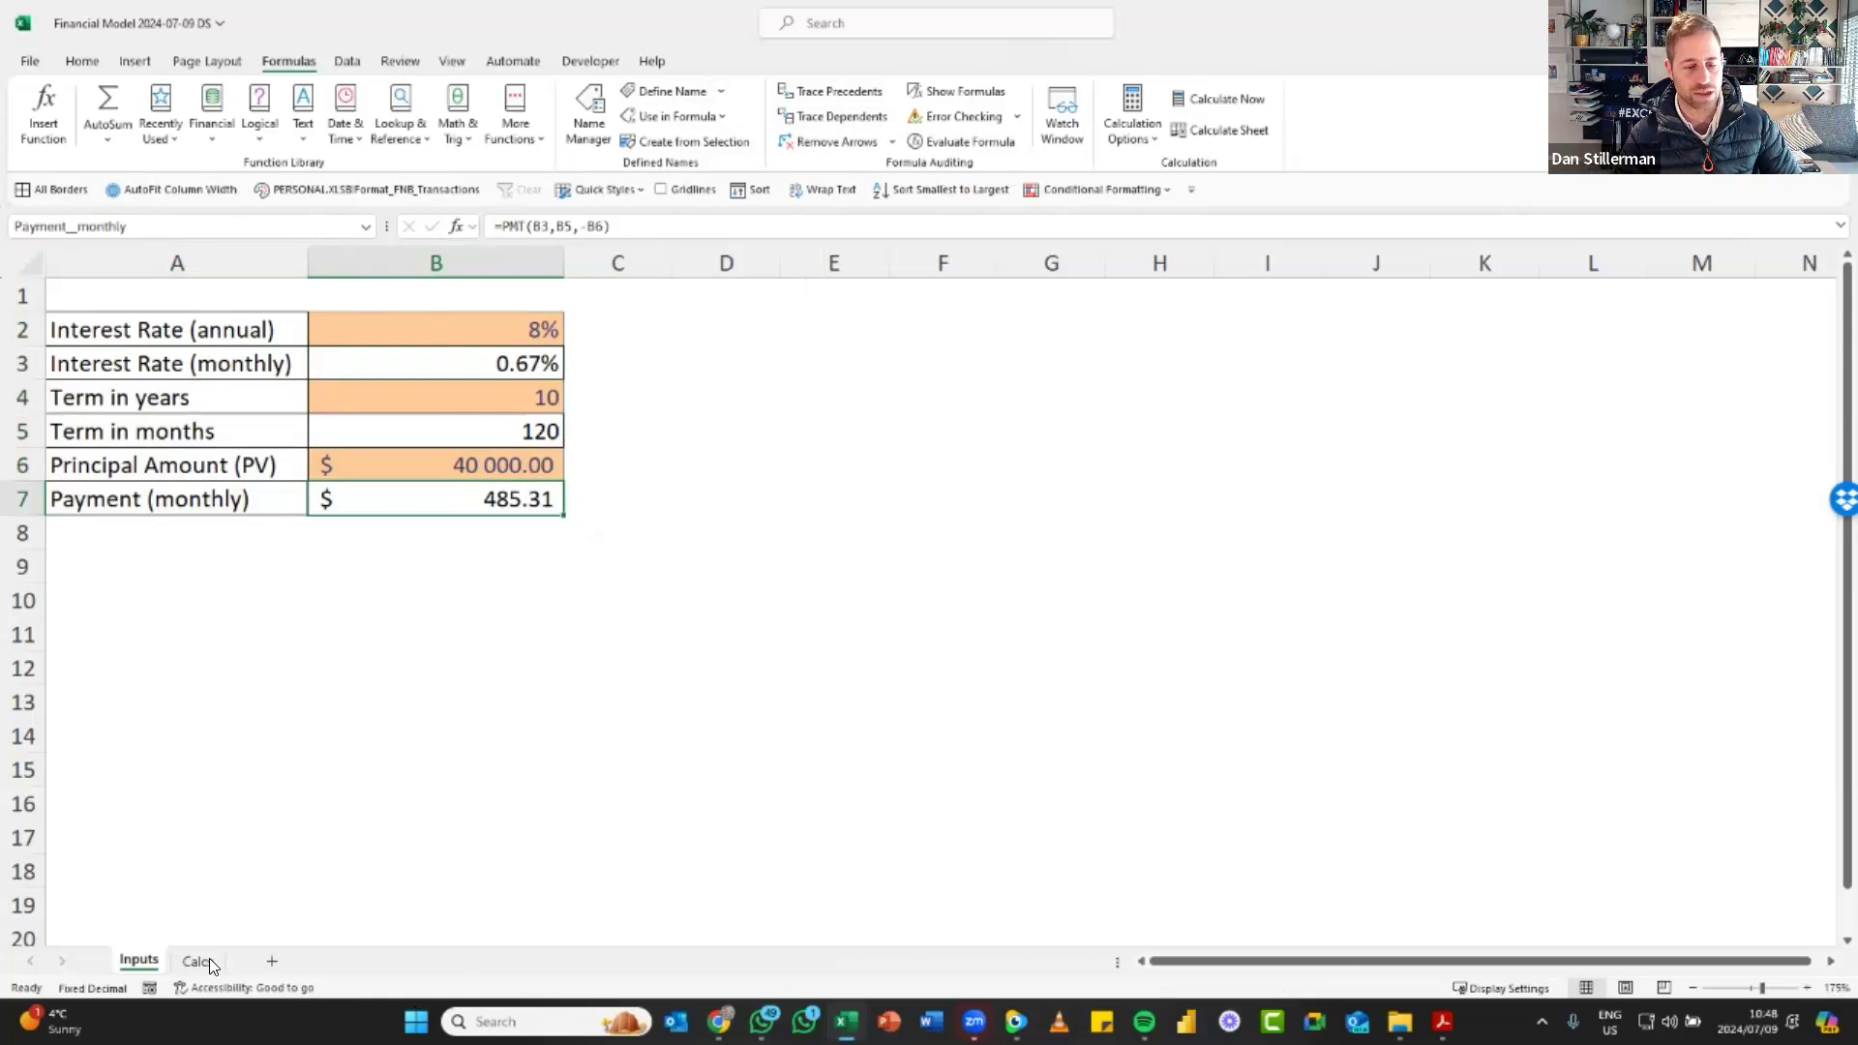
Replace the formula in B2 of the Calcs sheet with =Principal_Amount__PV for the opening capital outstanding
left_click(198, 960)
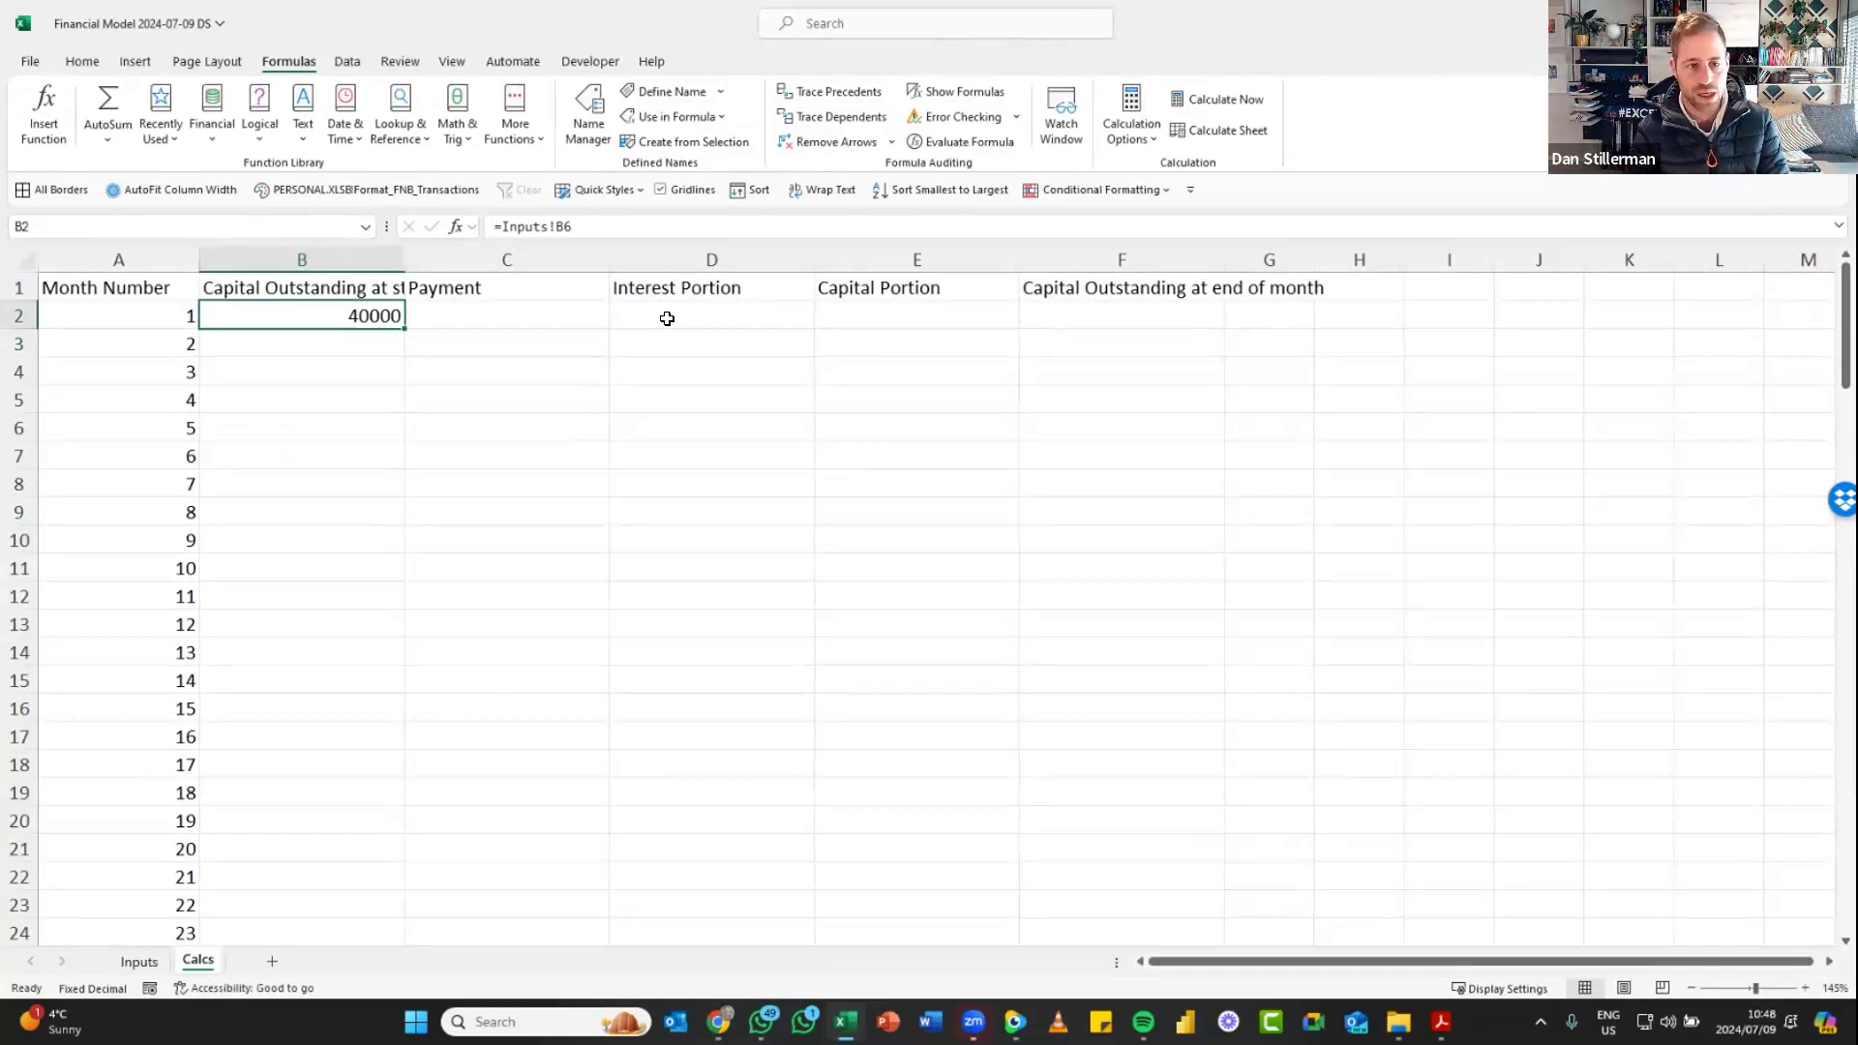
type("=")
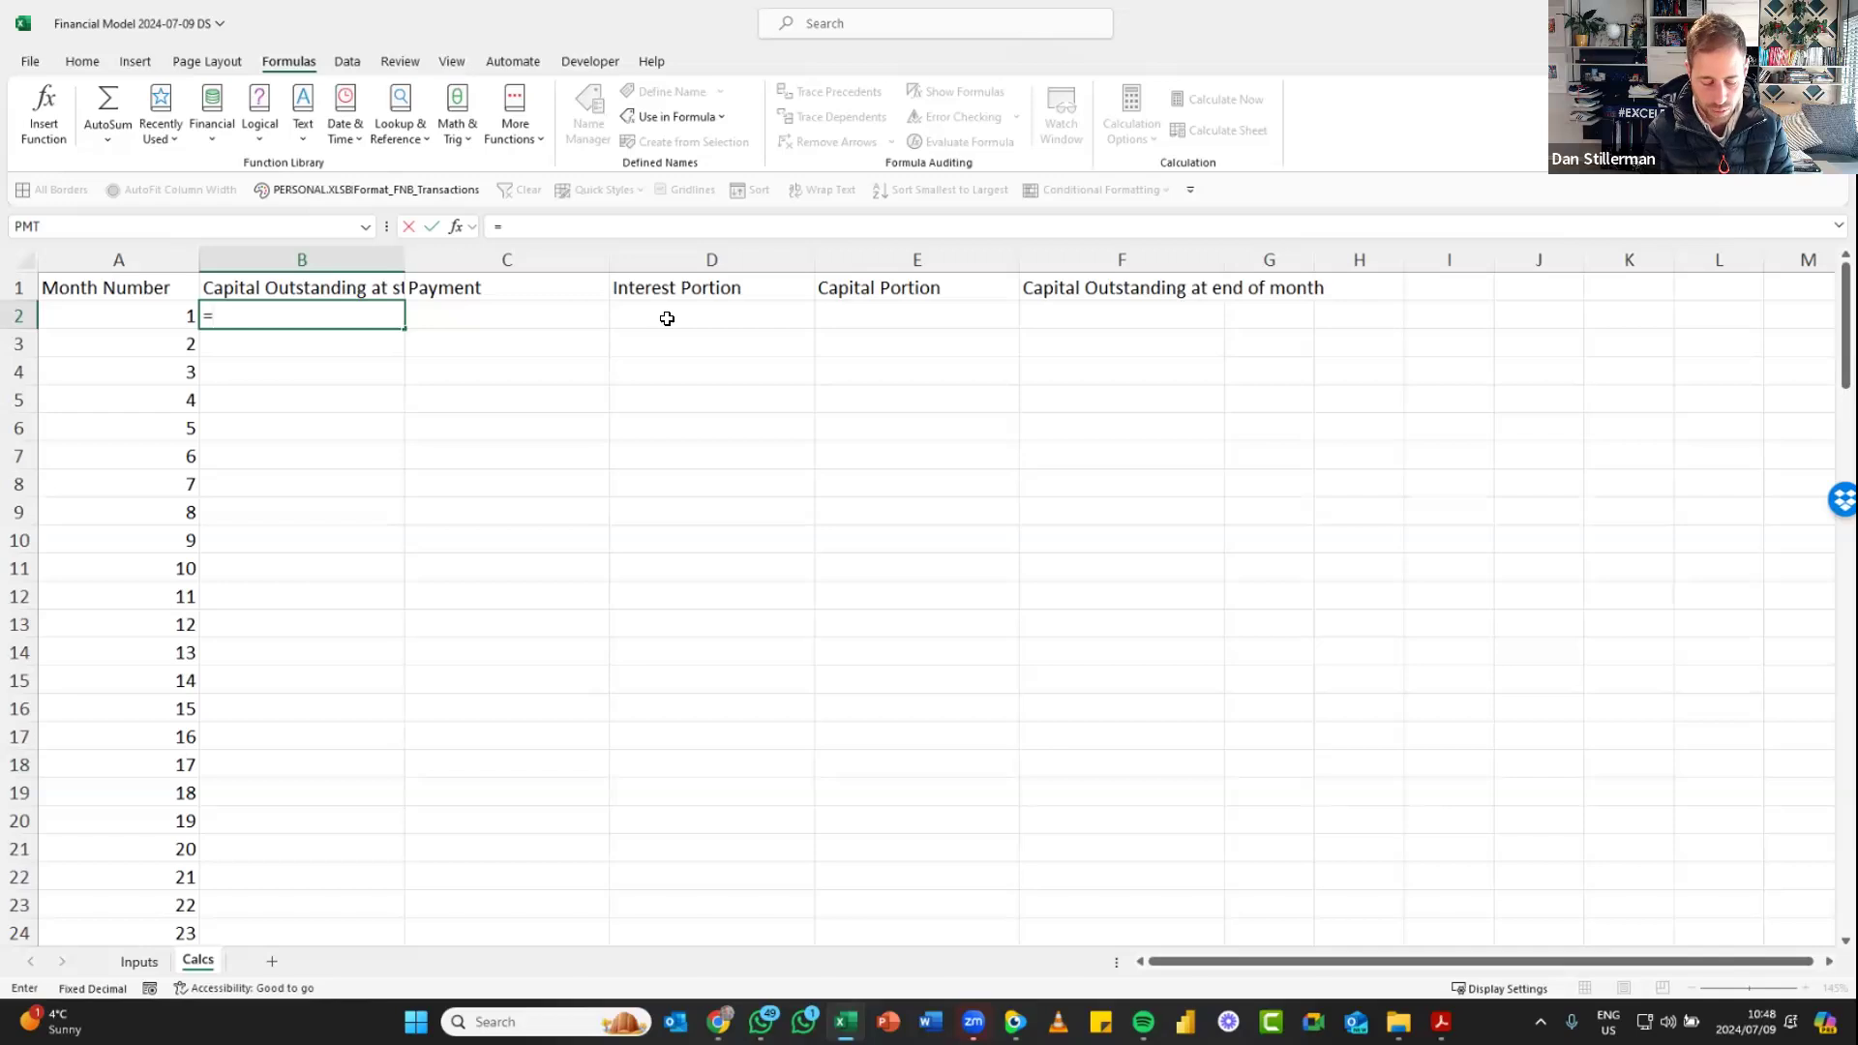
type("pr")
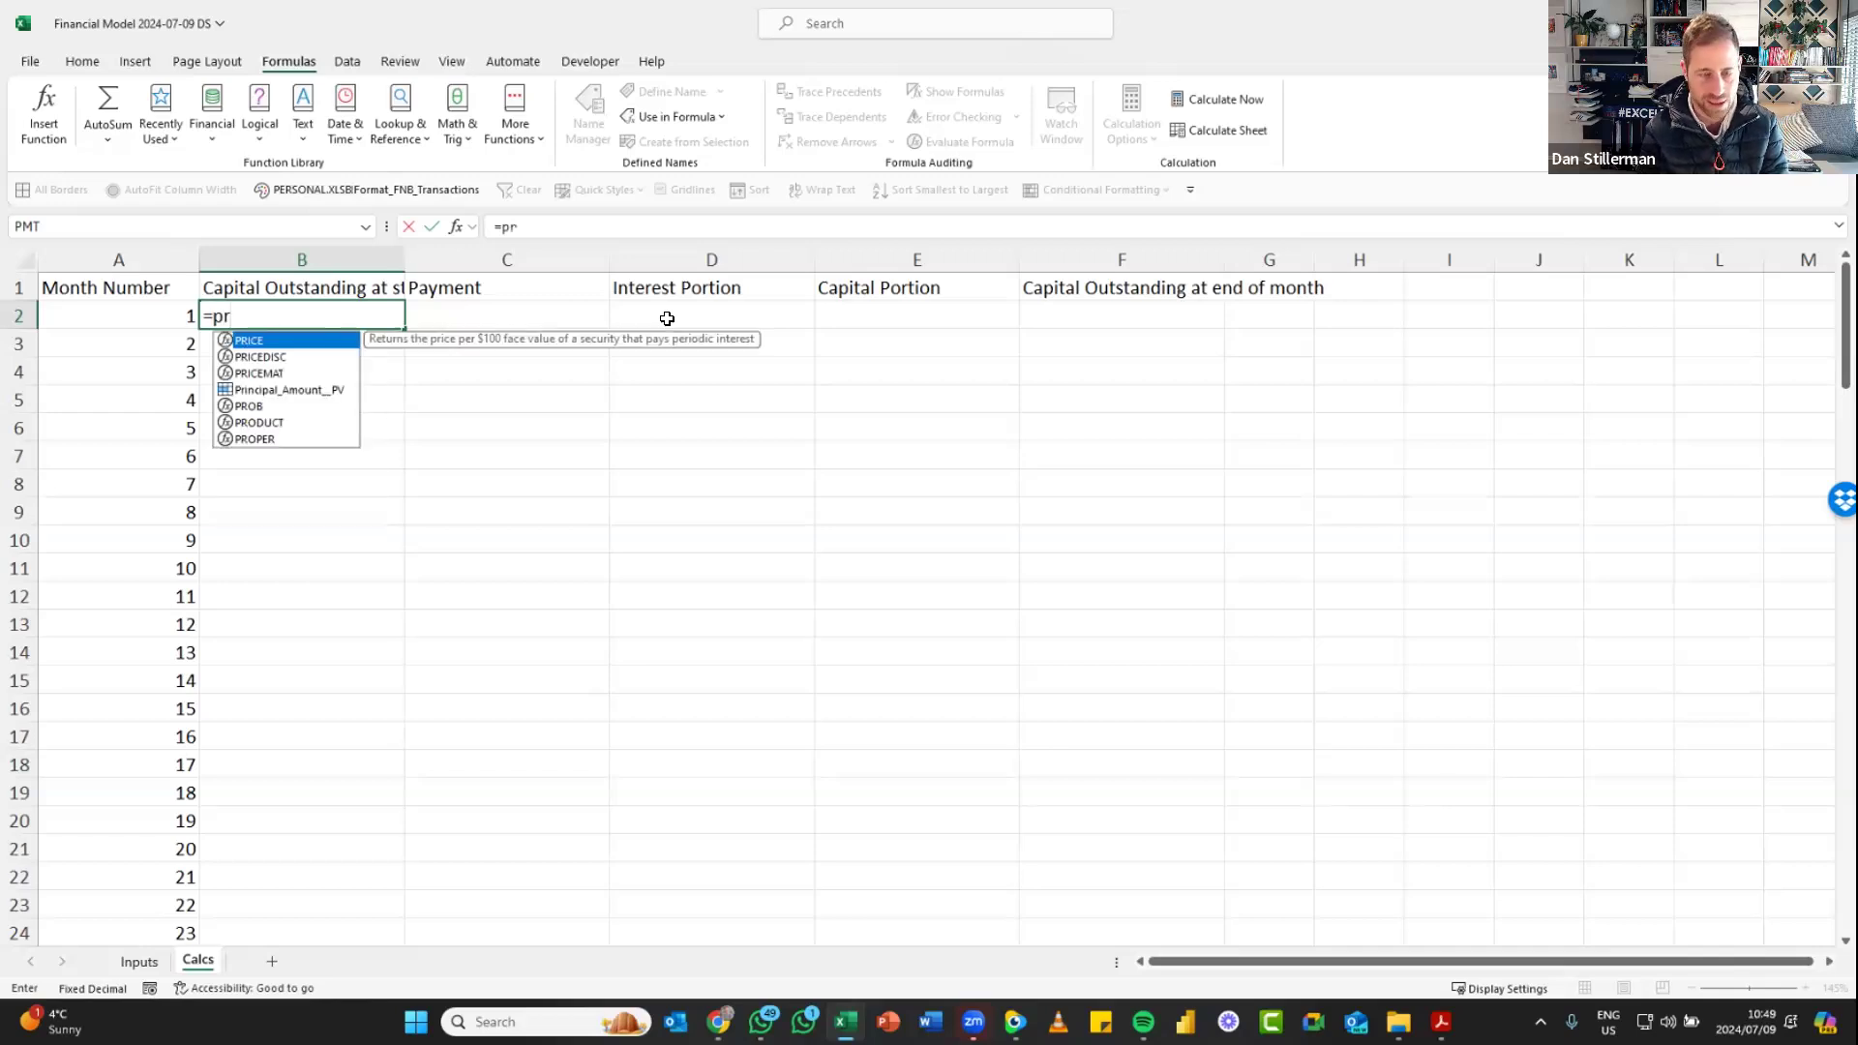
type("in")
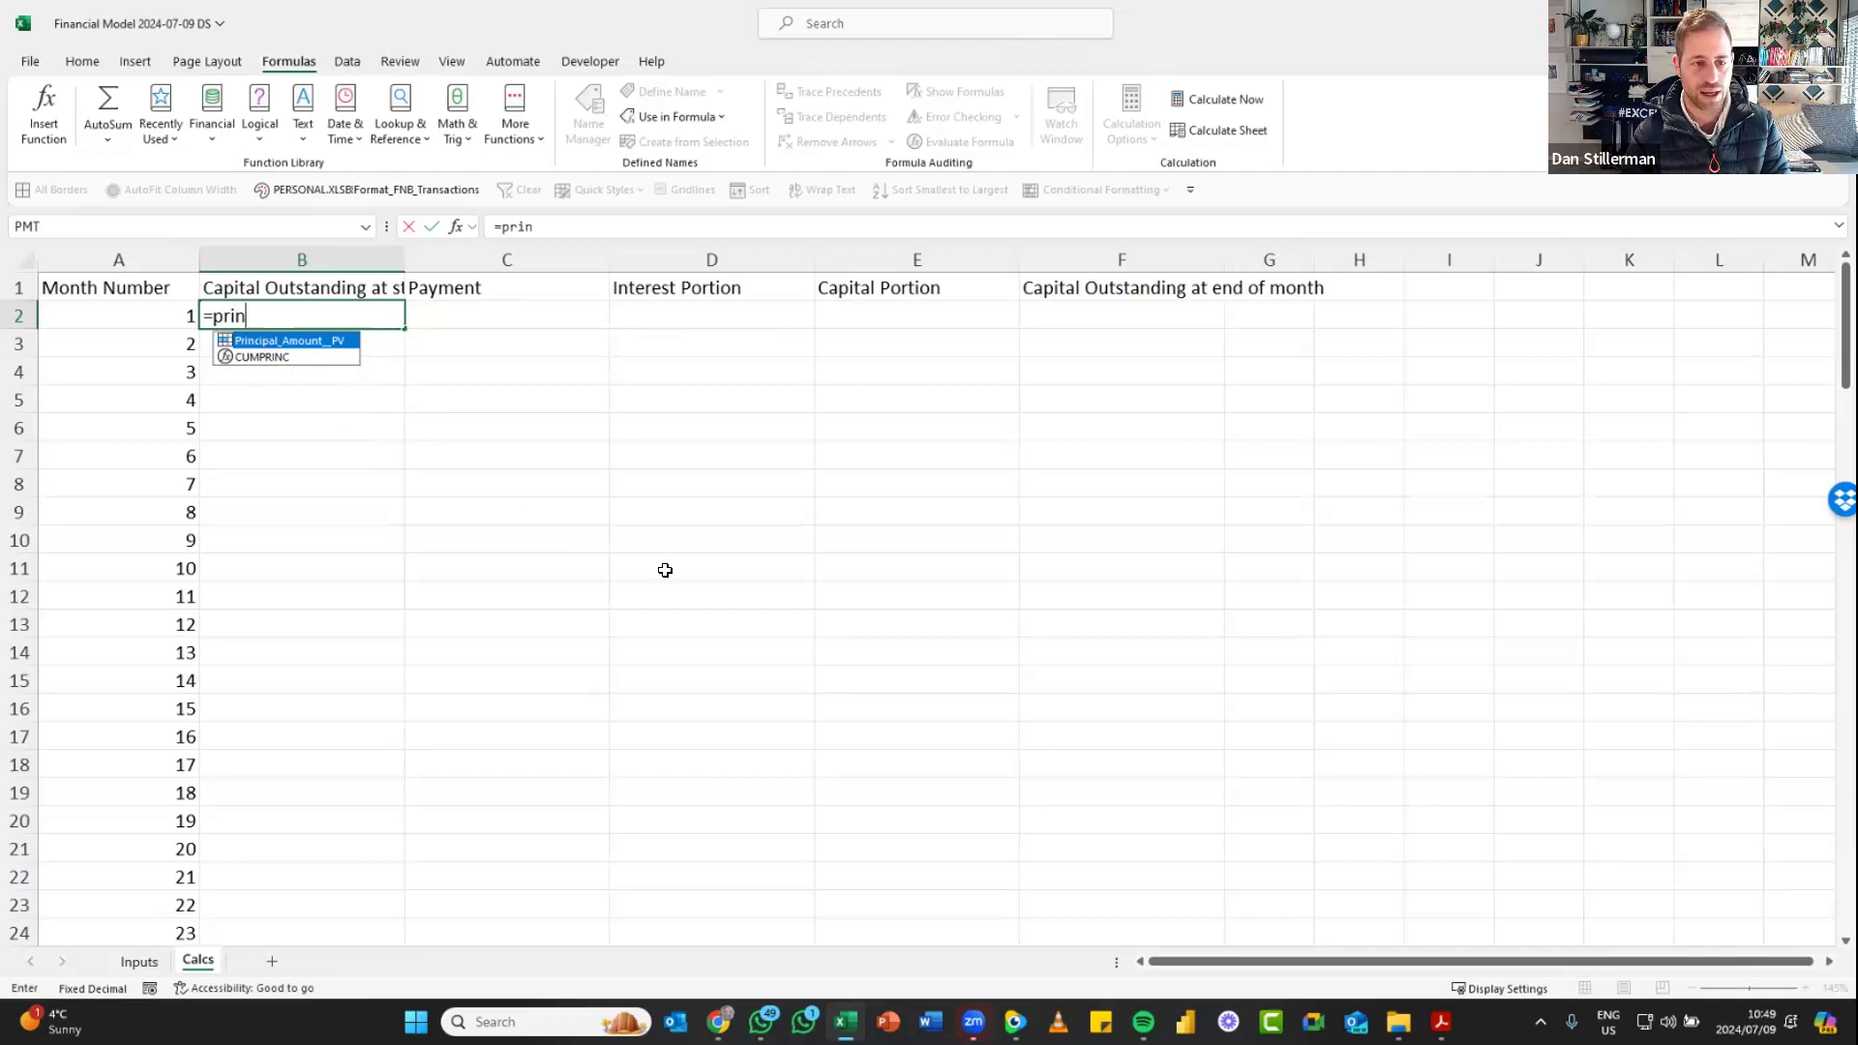
key("Tab")
key("Return")
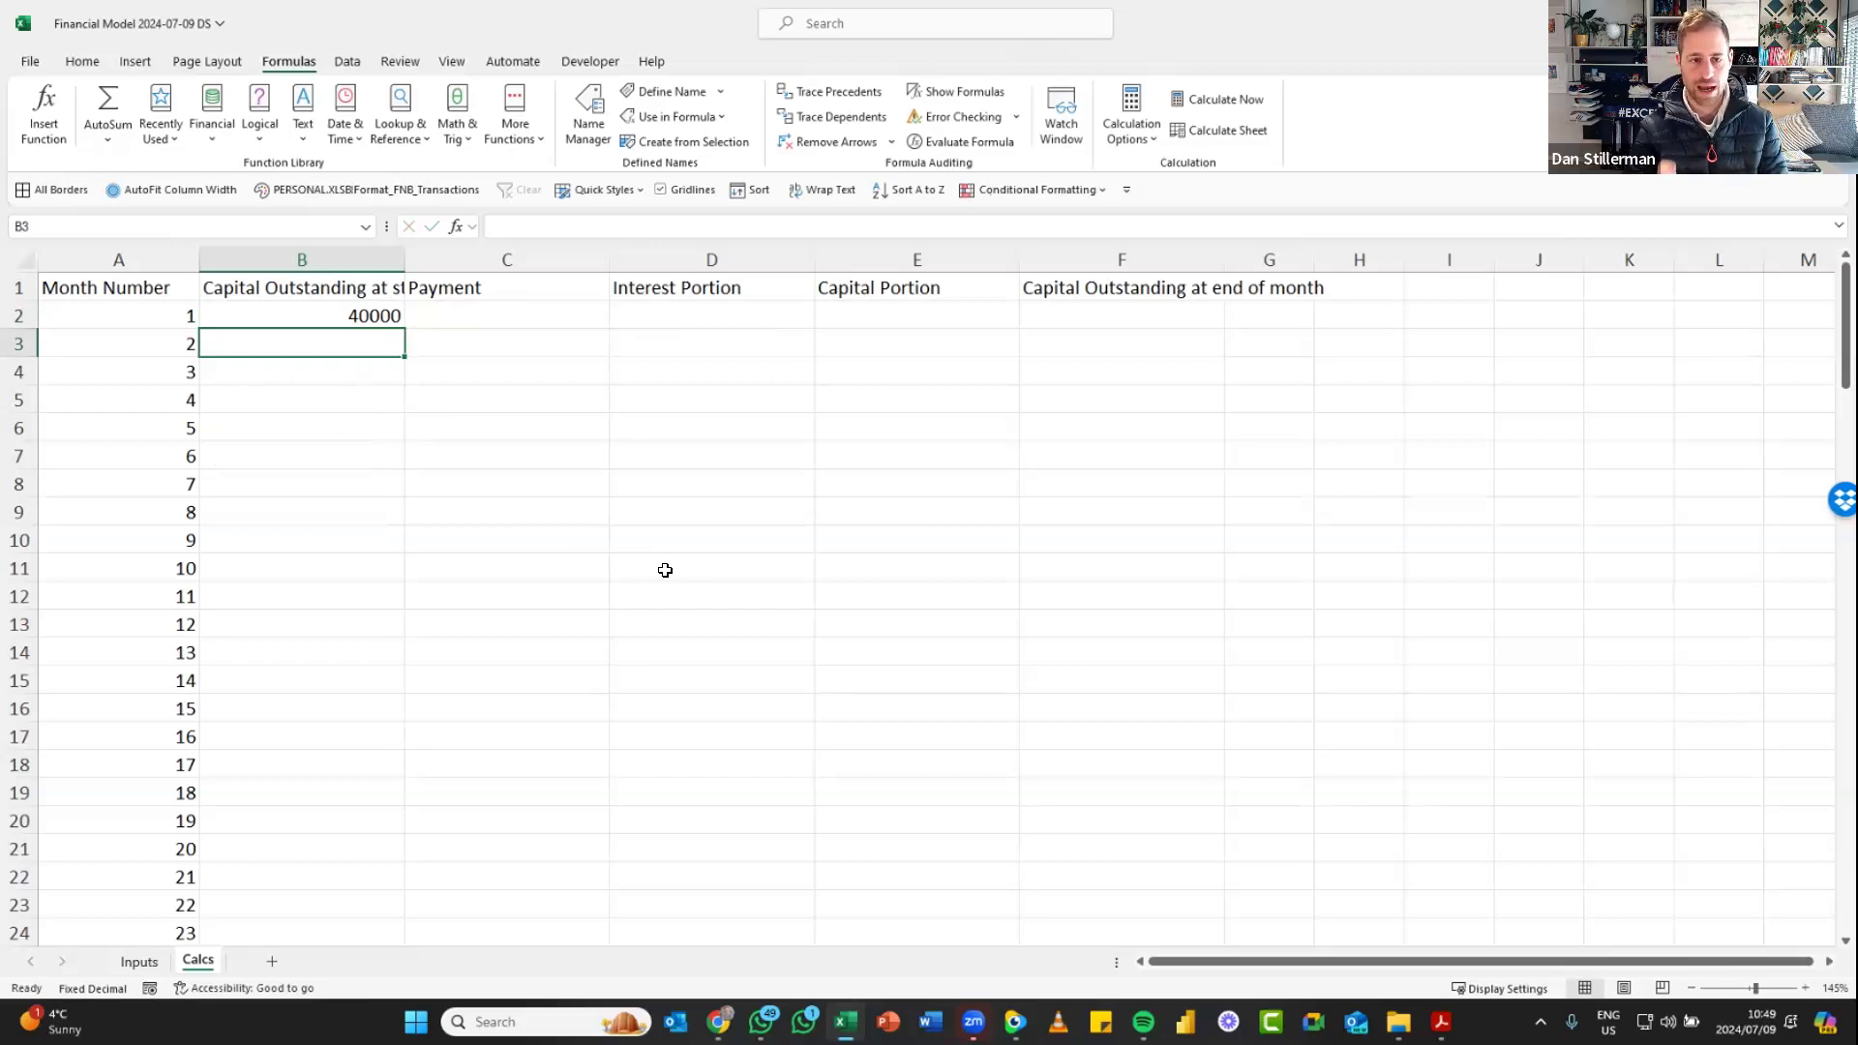
Enter a formula in the month 1 Payment cell C2 that refers to the pasted name Payment__monthly
key("Up")
key("Right")
type("=")
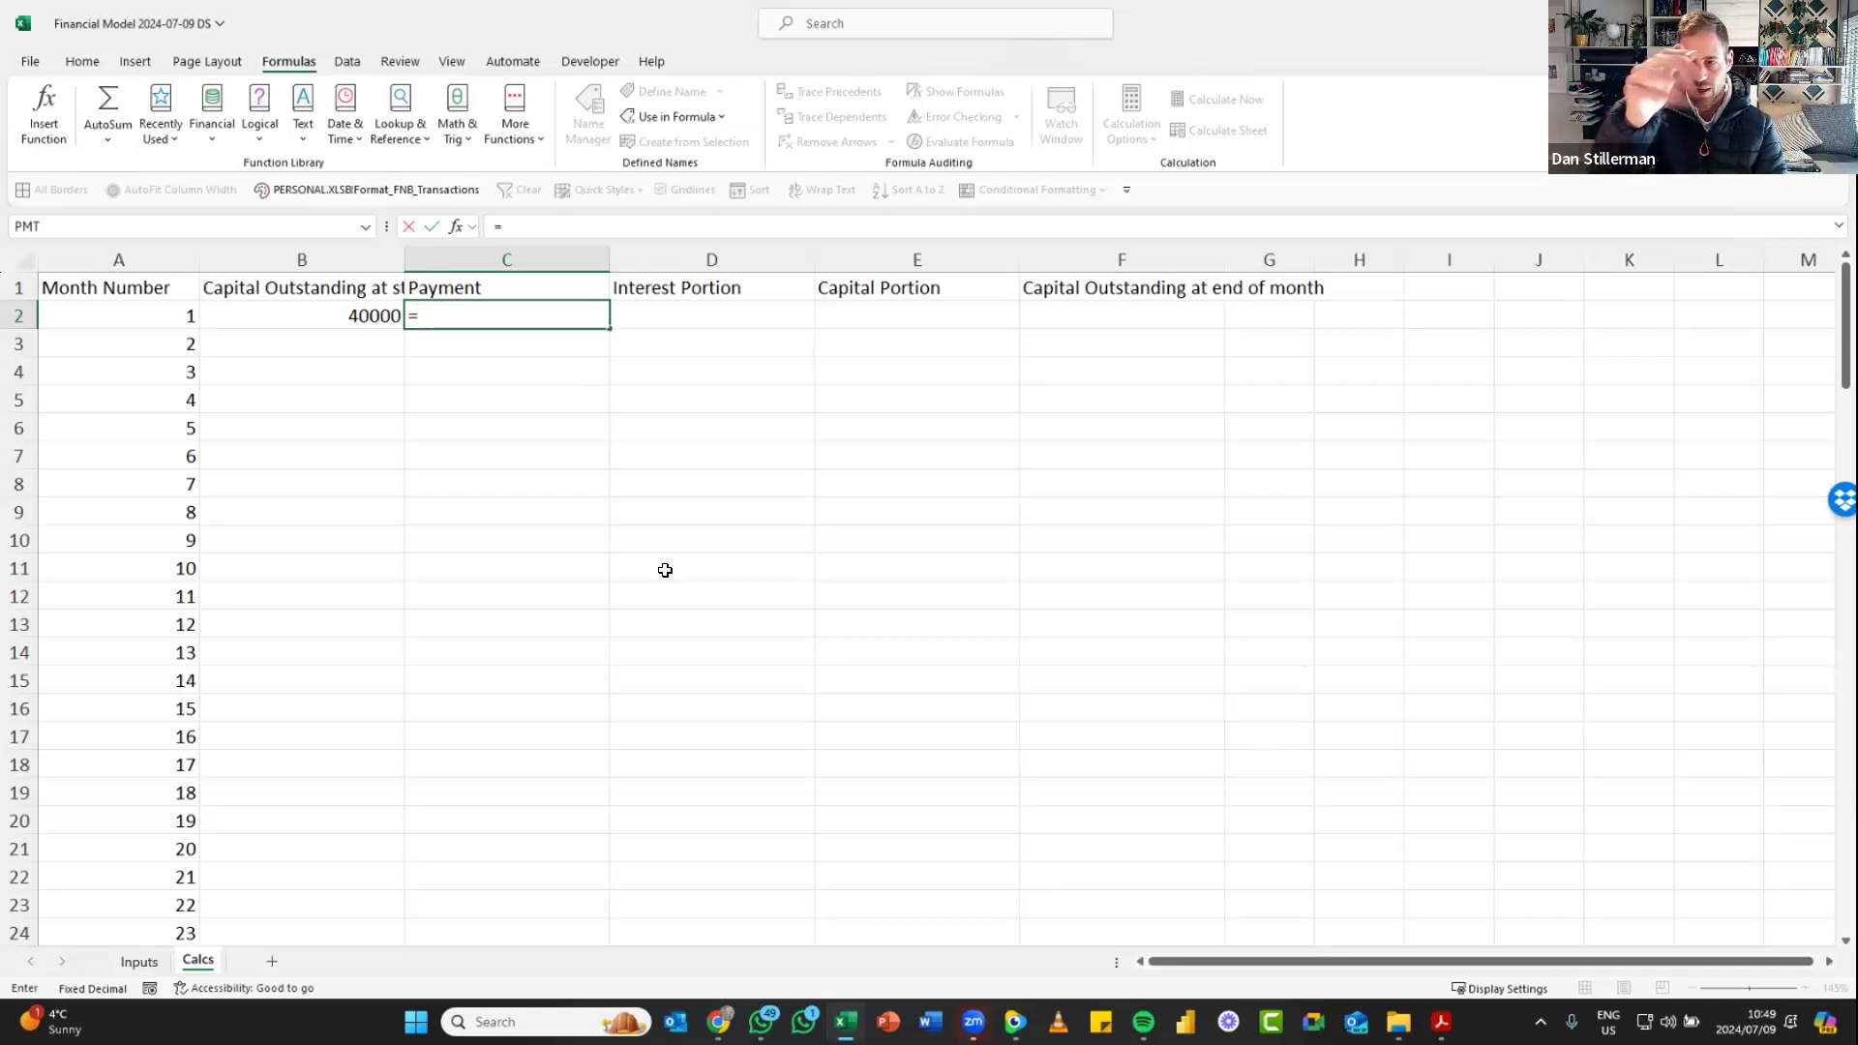
key("F3")
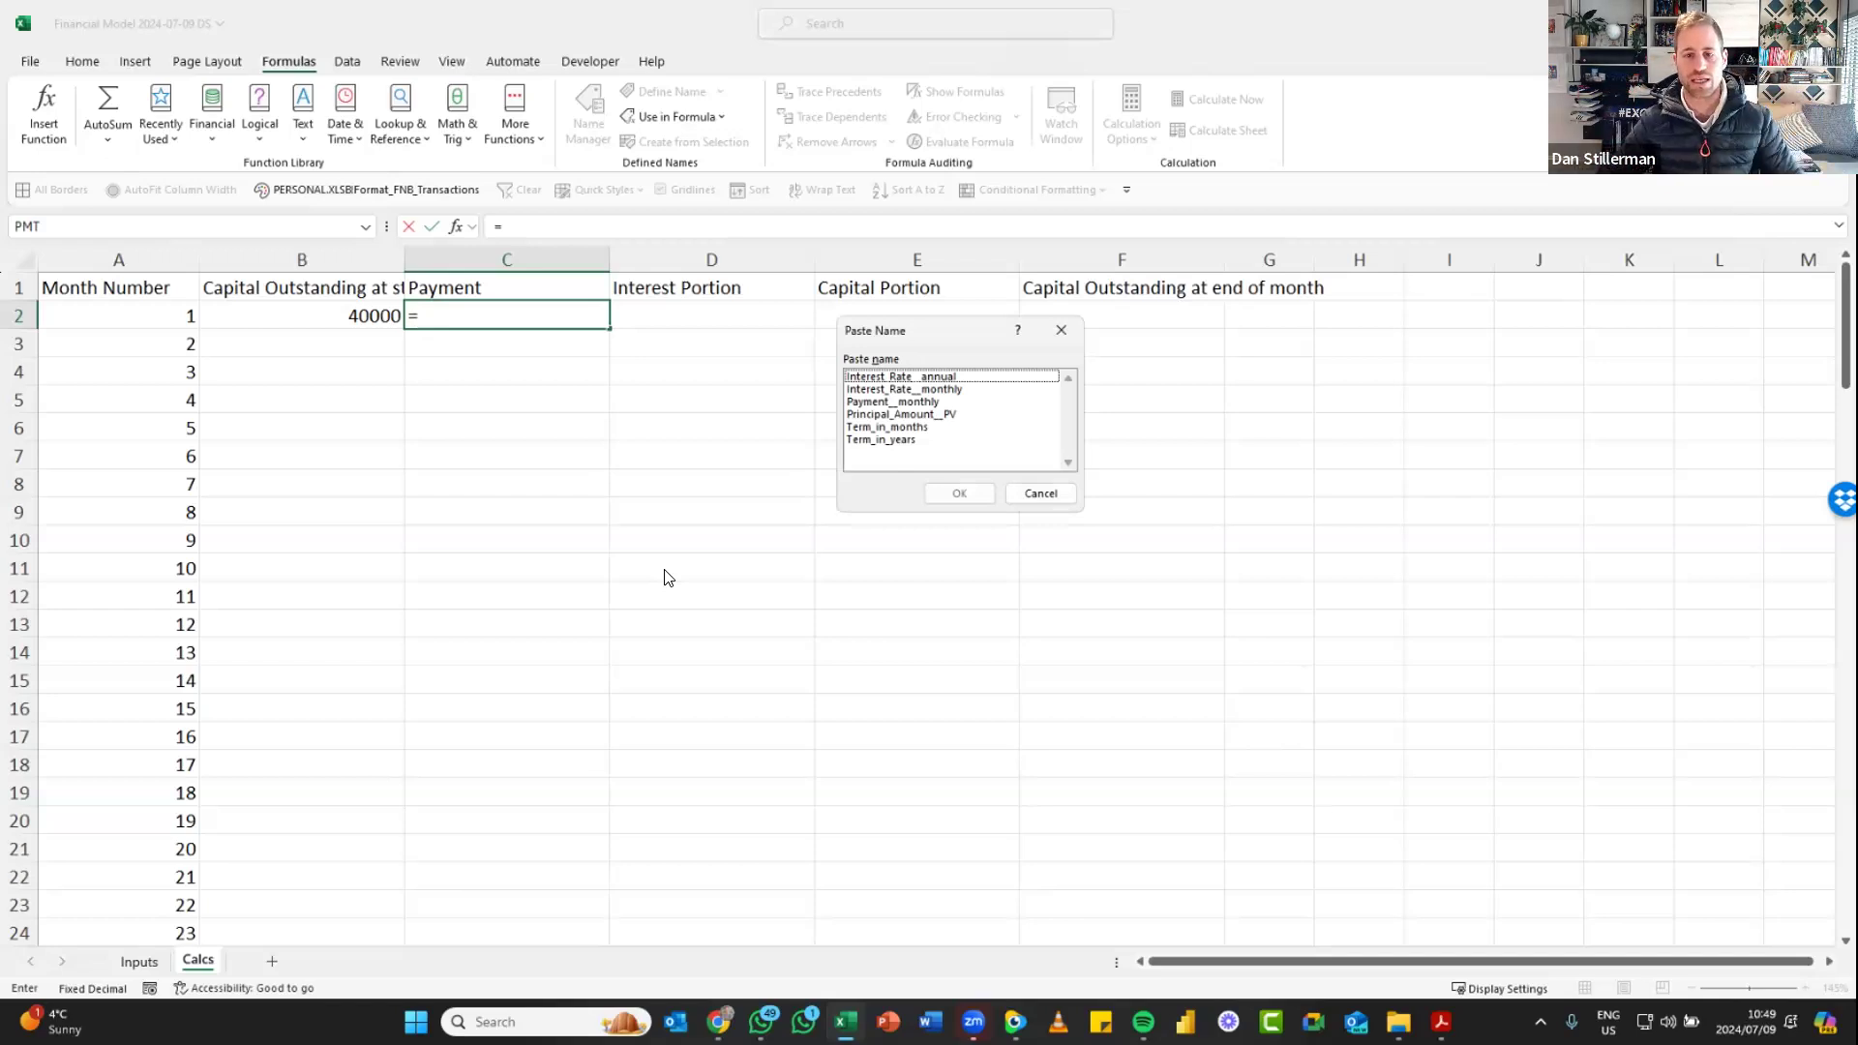
left_click(910, 405)
key("Down")
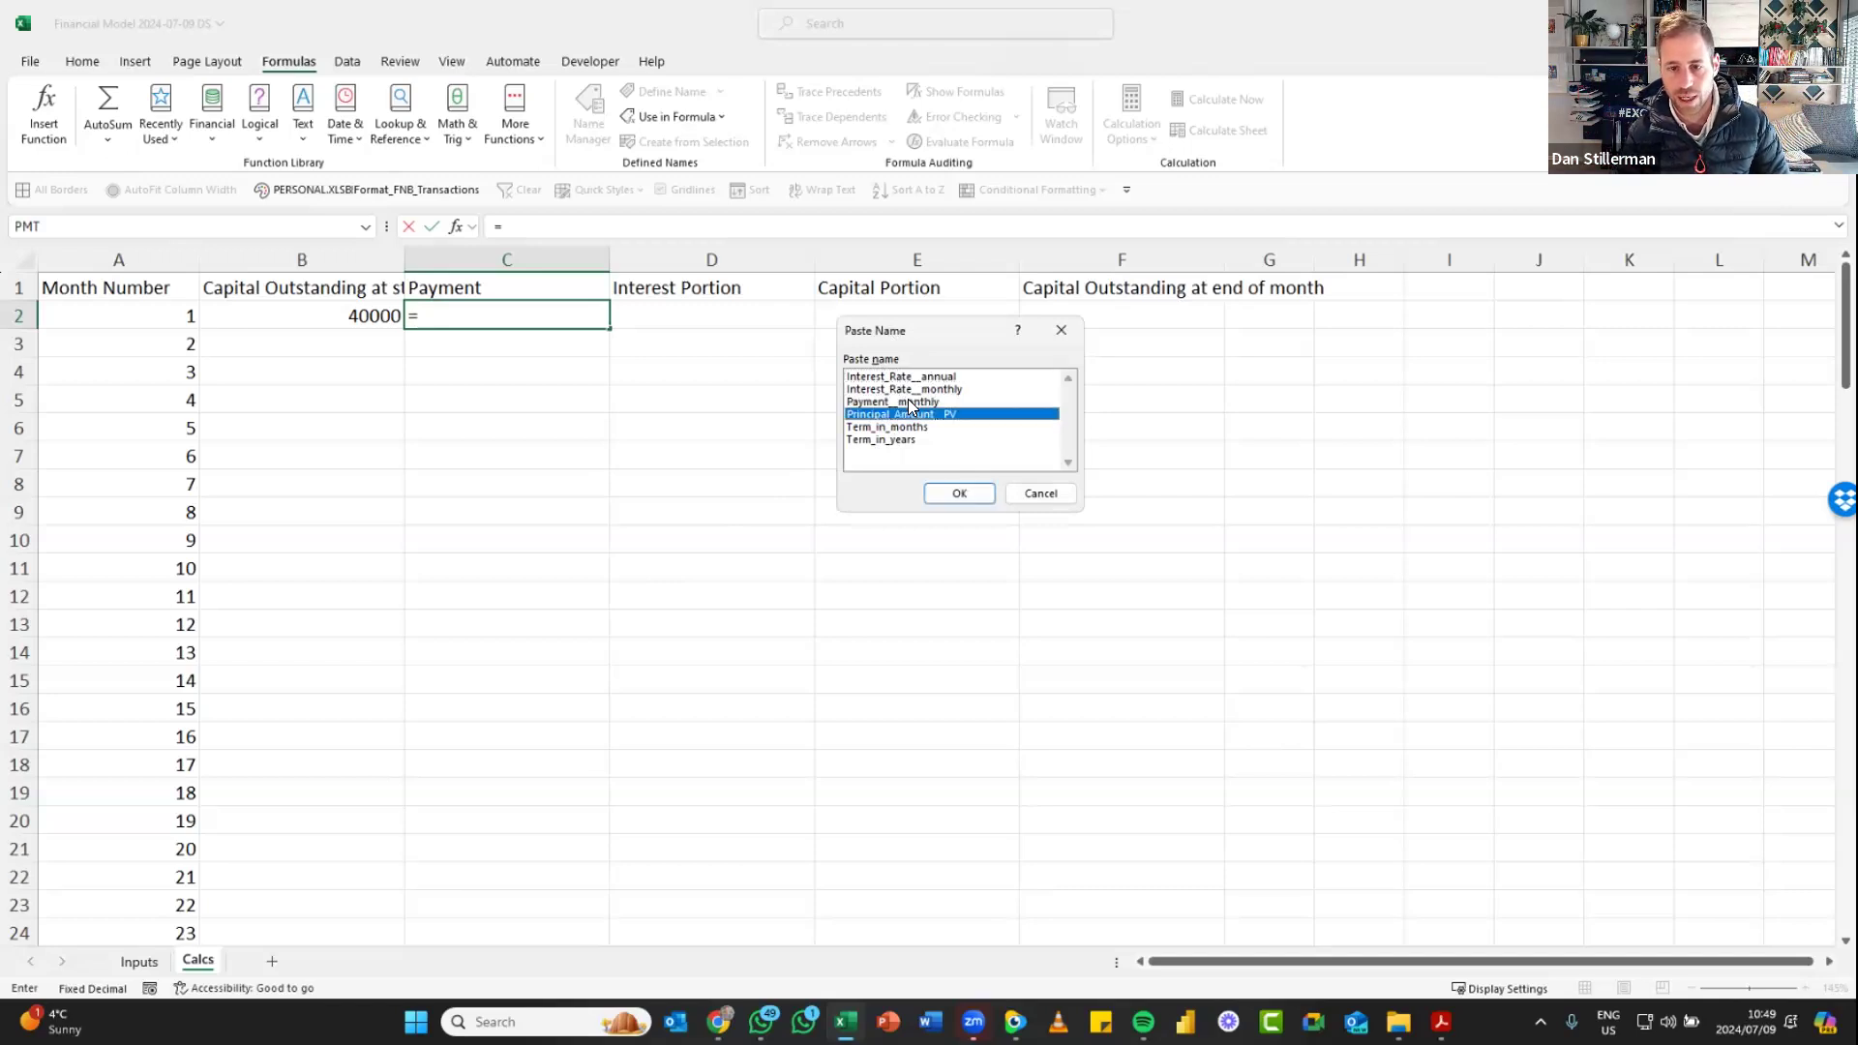
double_click(911, 405)
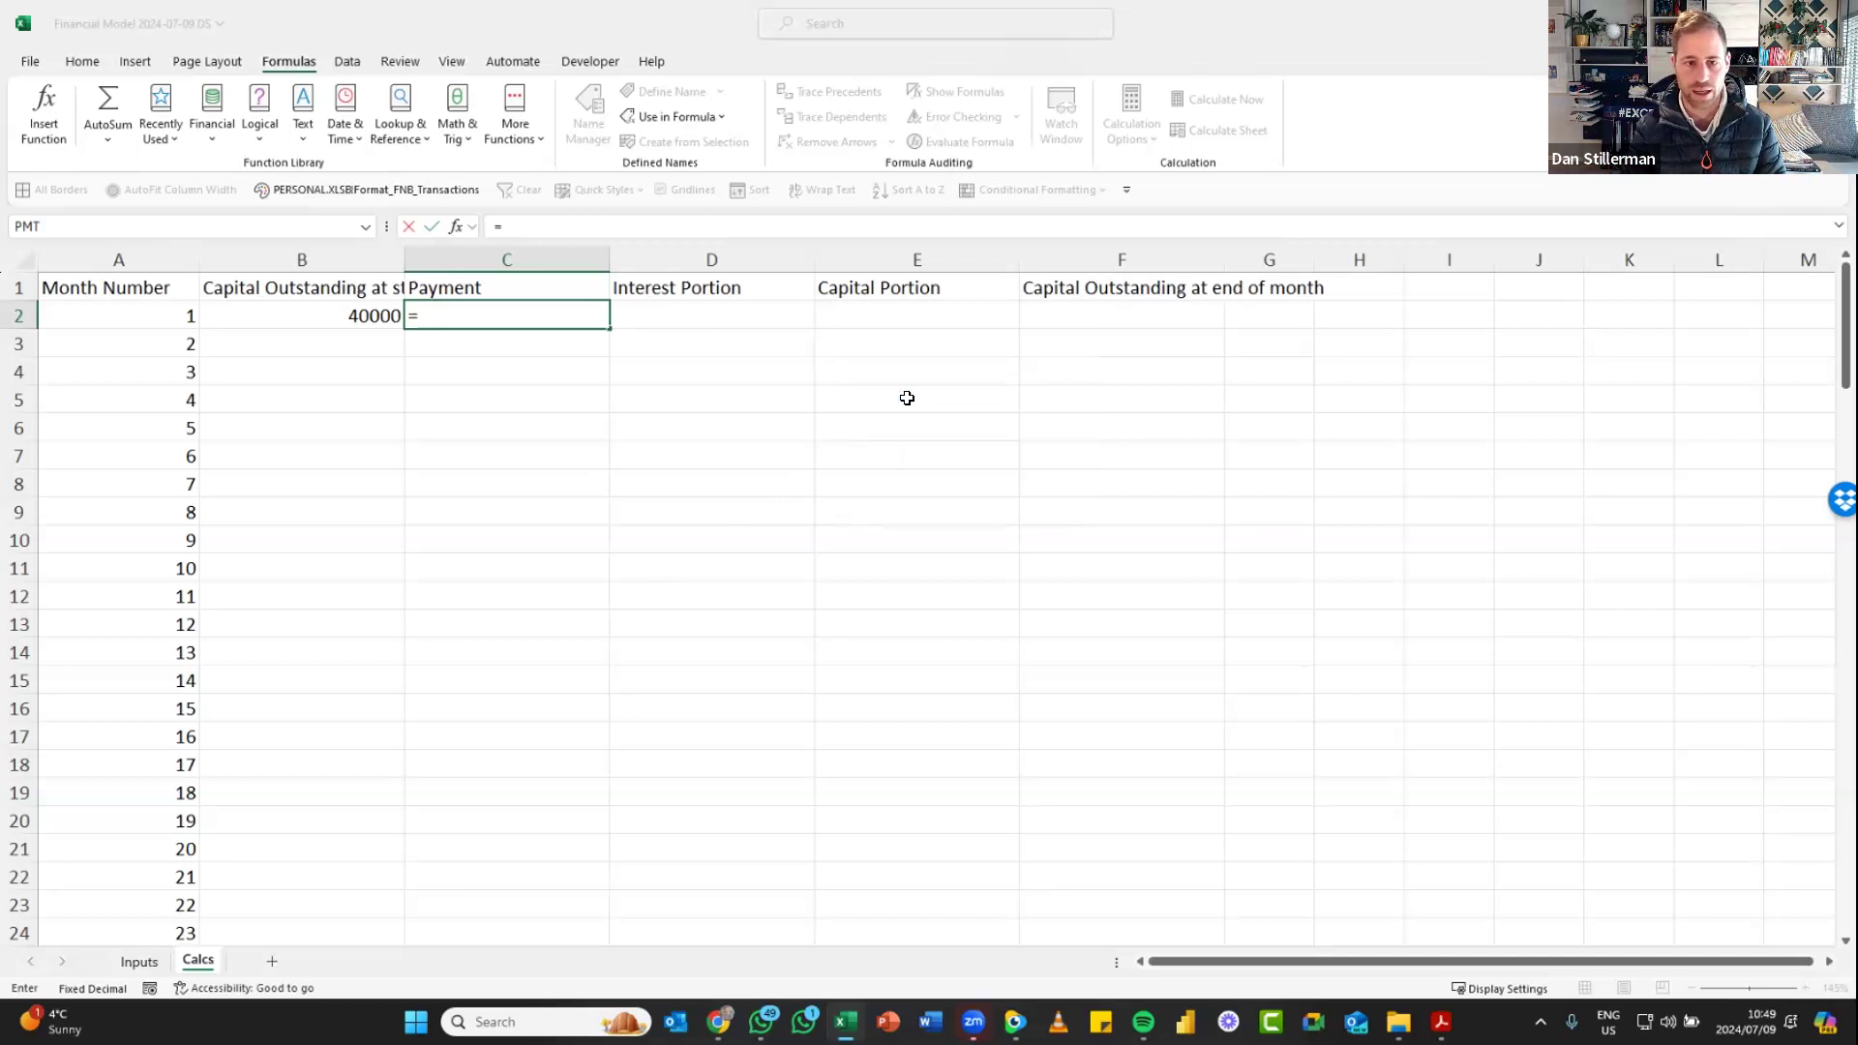
key("Return")
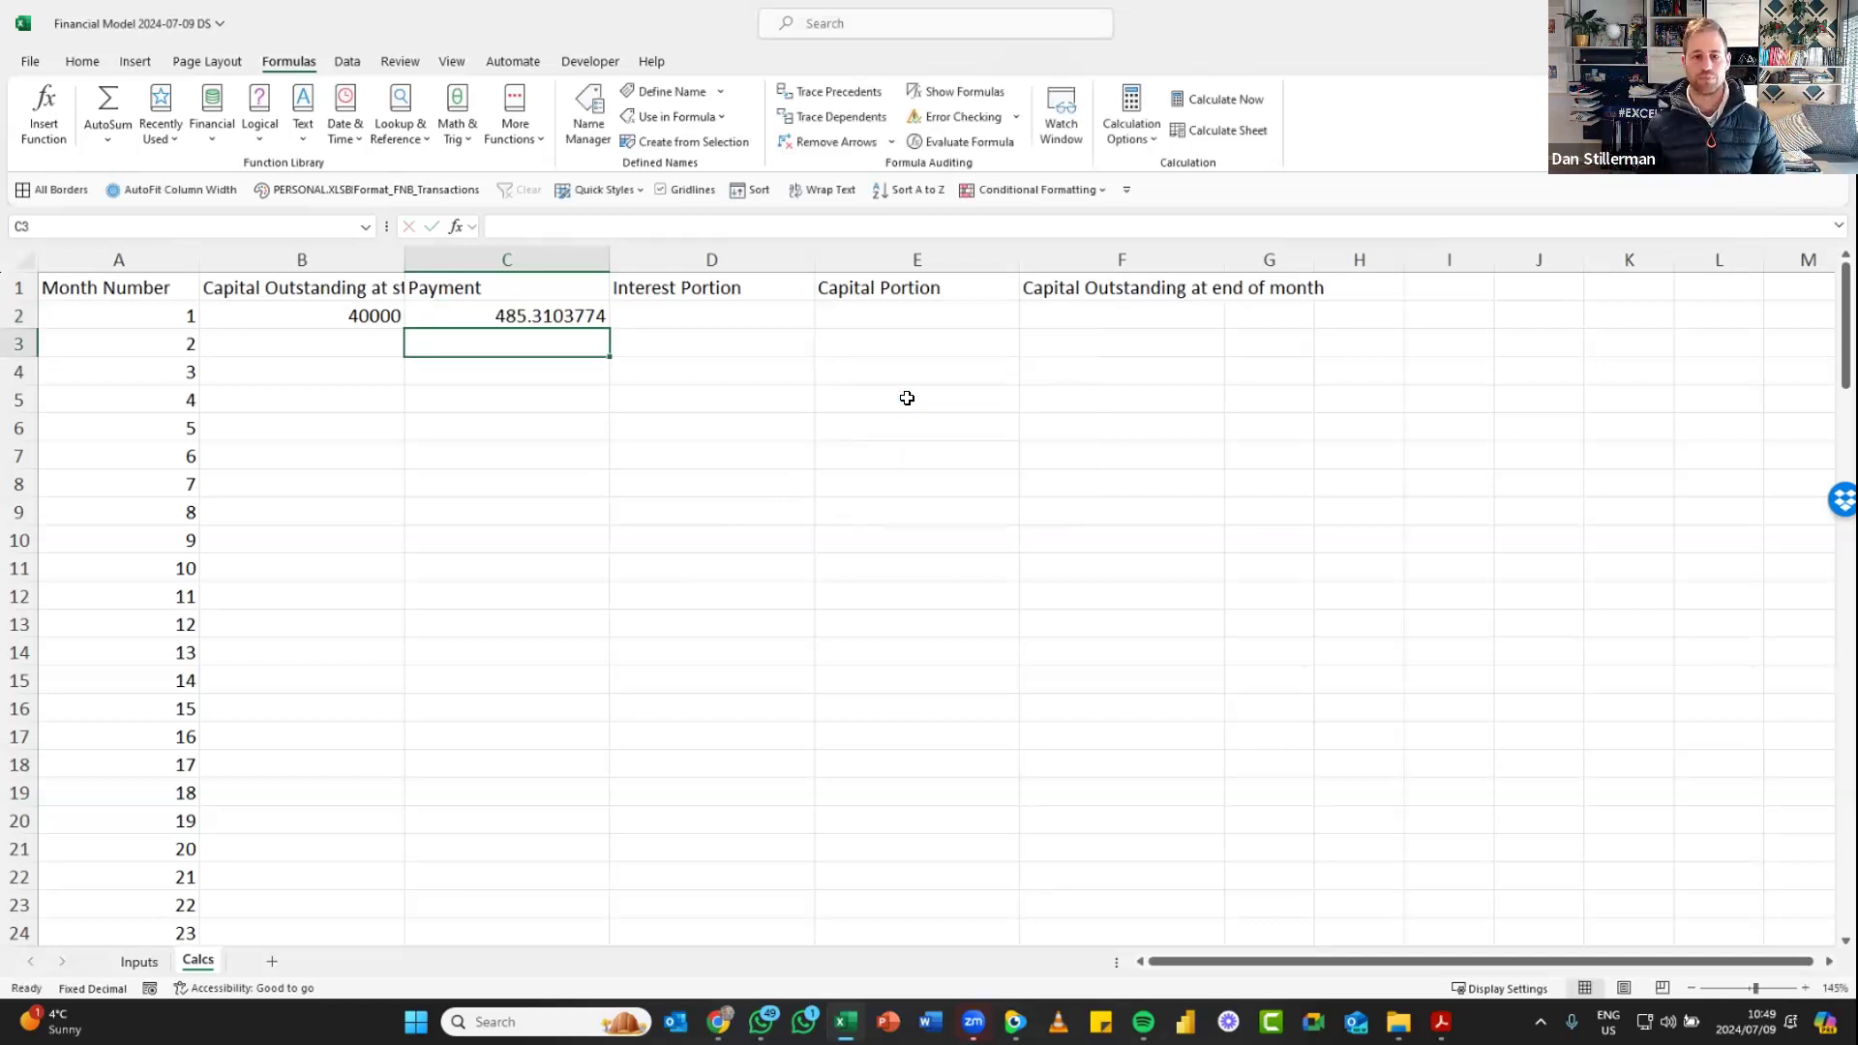
Calculate the month 1 Interest Portion in D2 with =B2*Interest_Rate__monthly, pasting the defined name into the formula
key("Right")
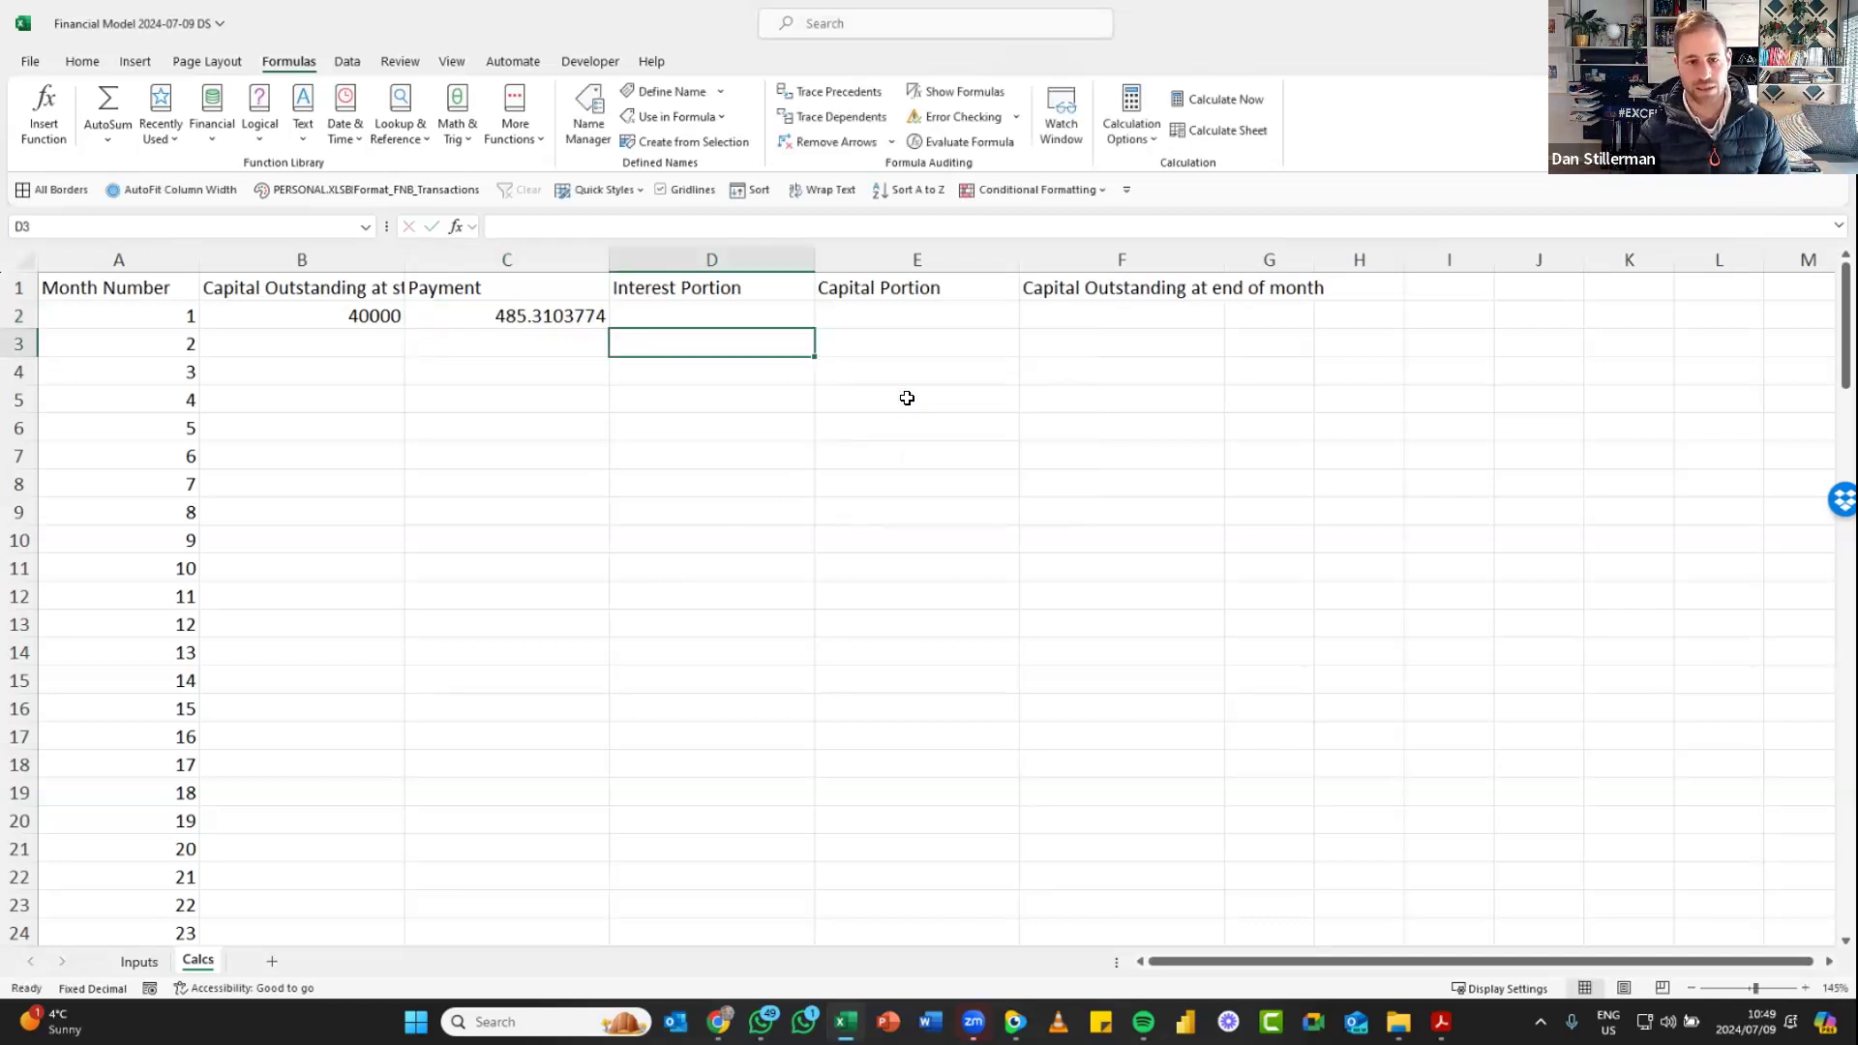
key("Up")
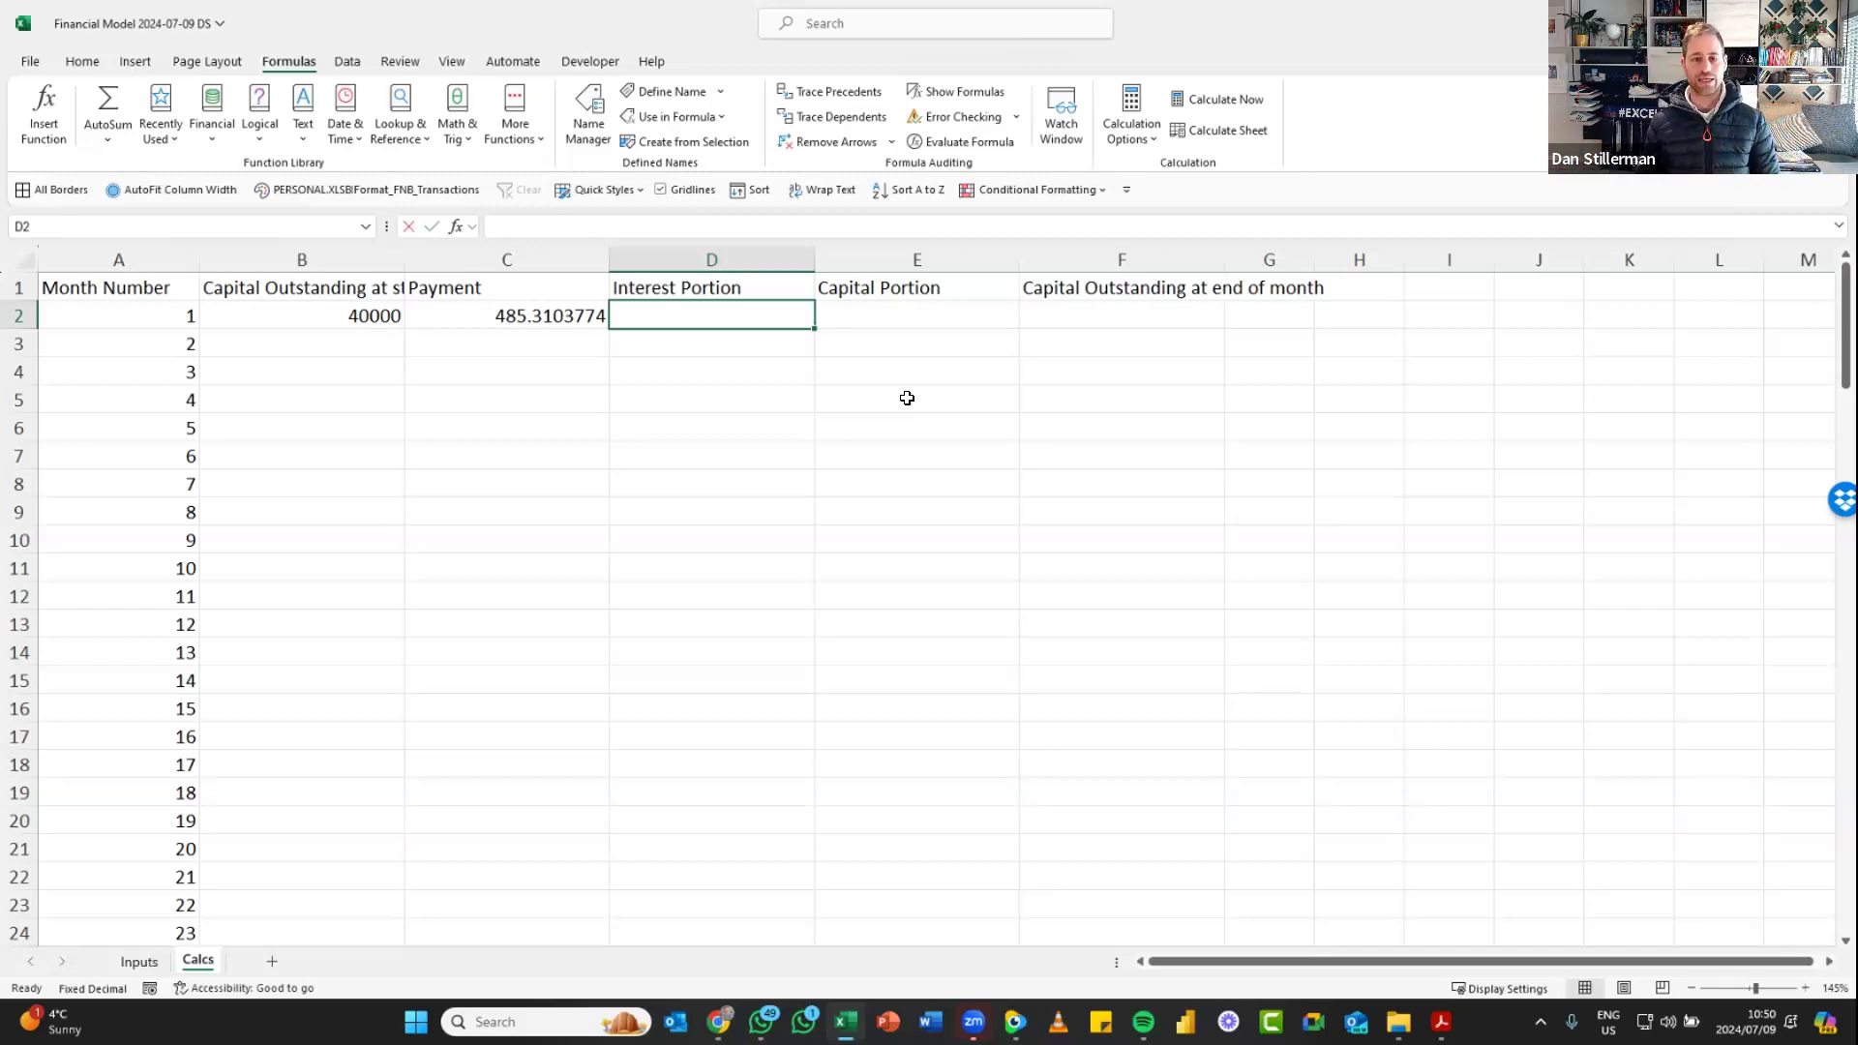
type("=")
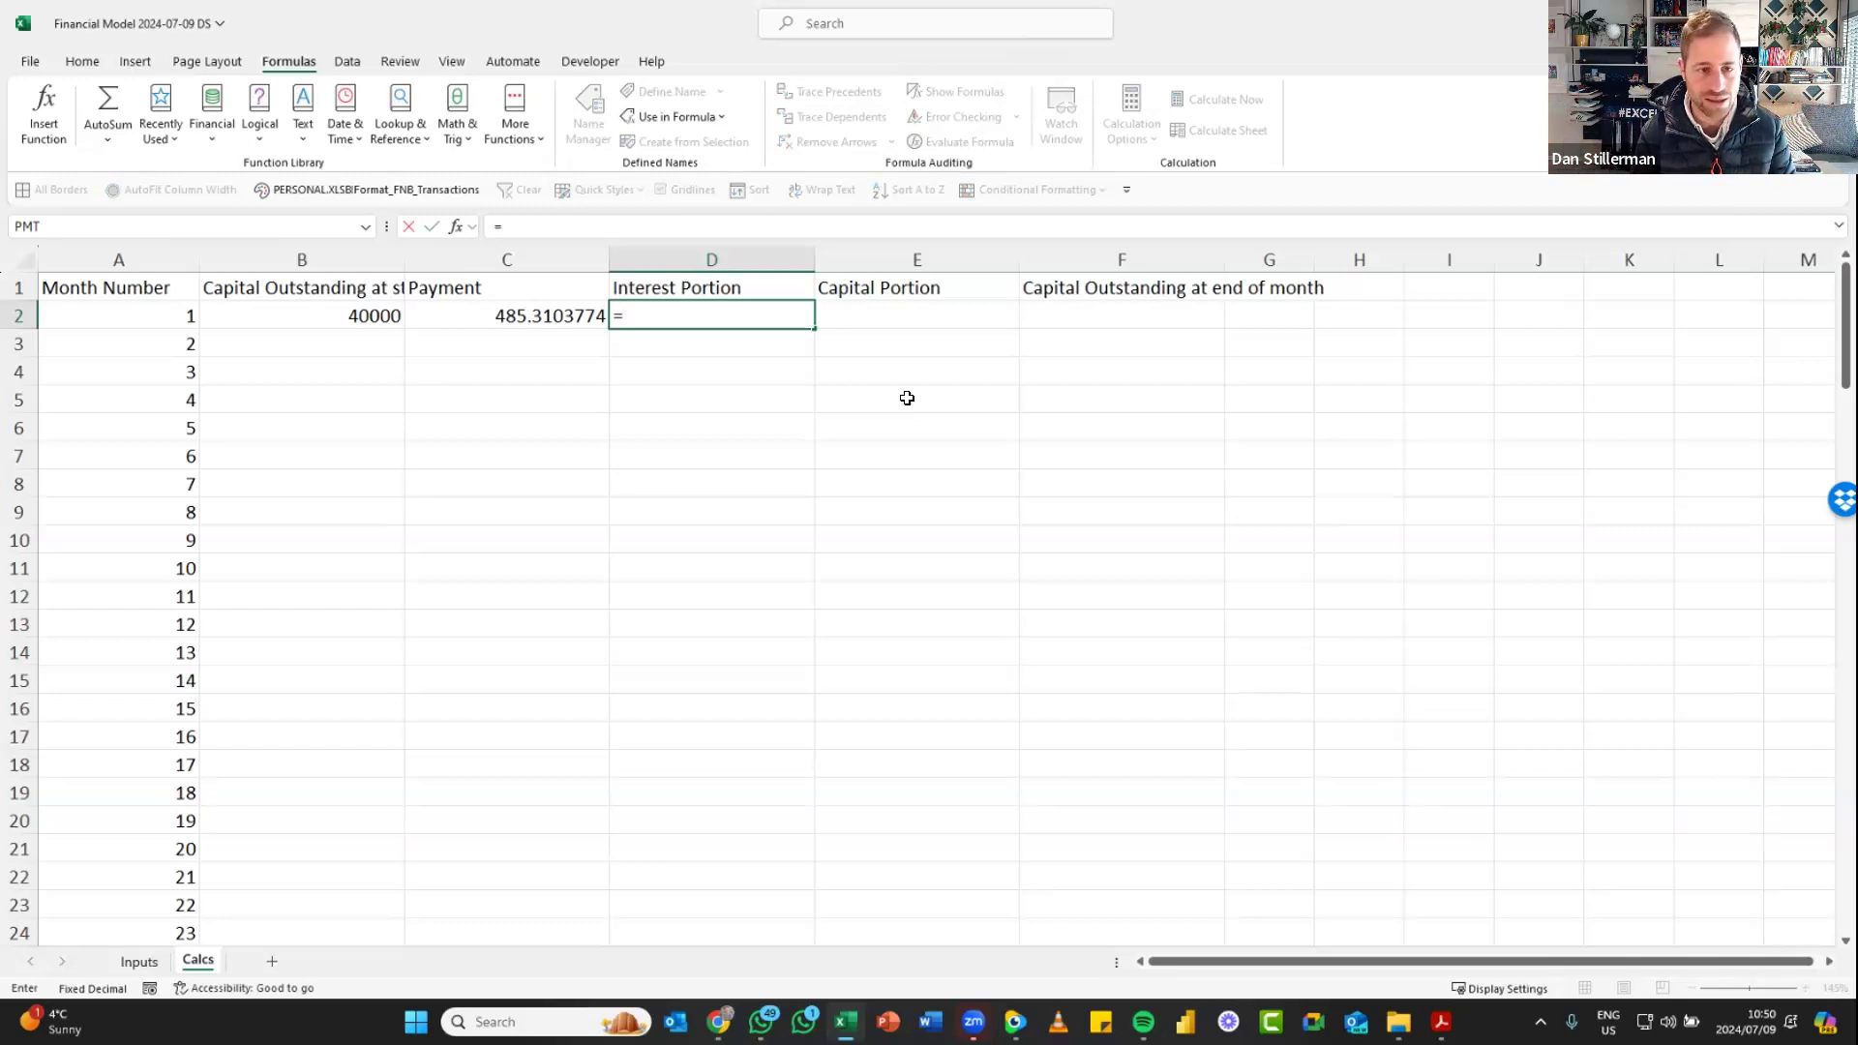
key("Left")
key("Left")
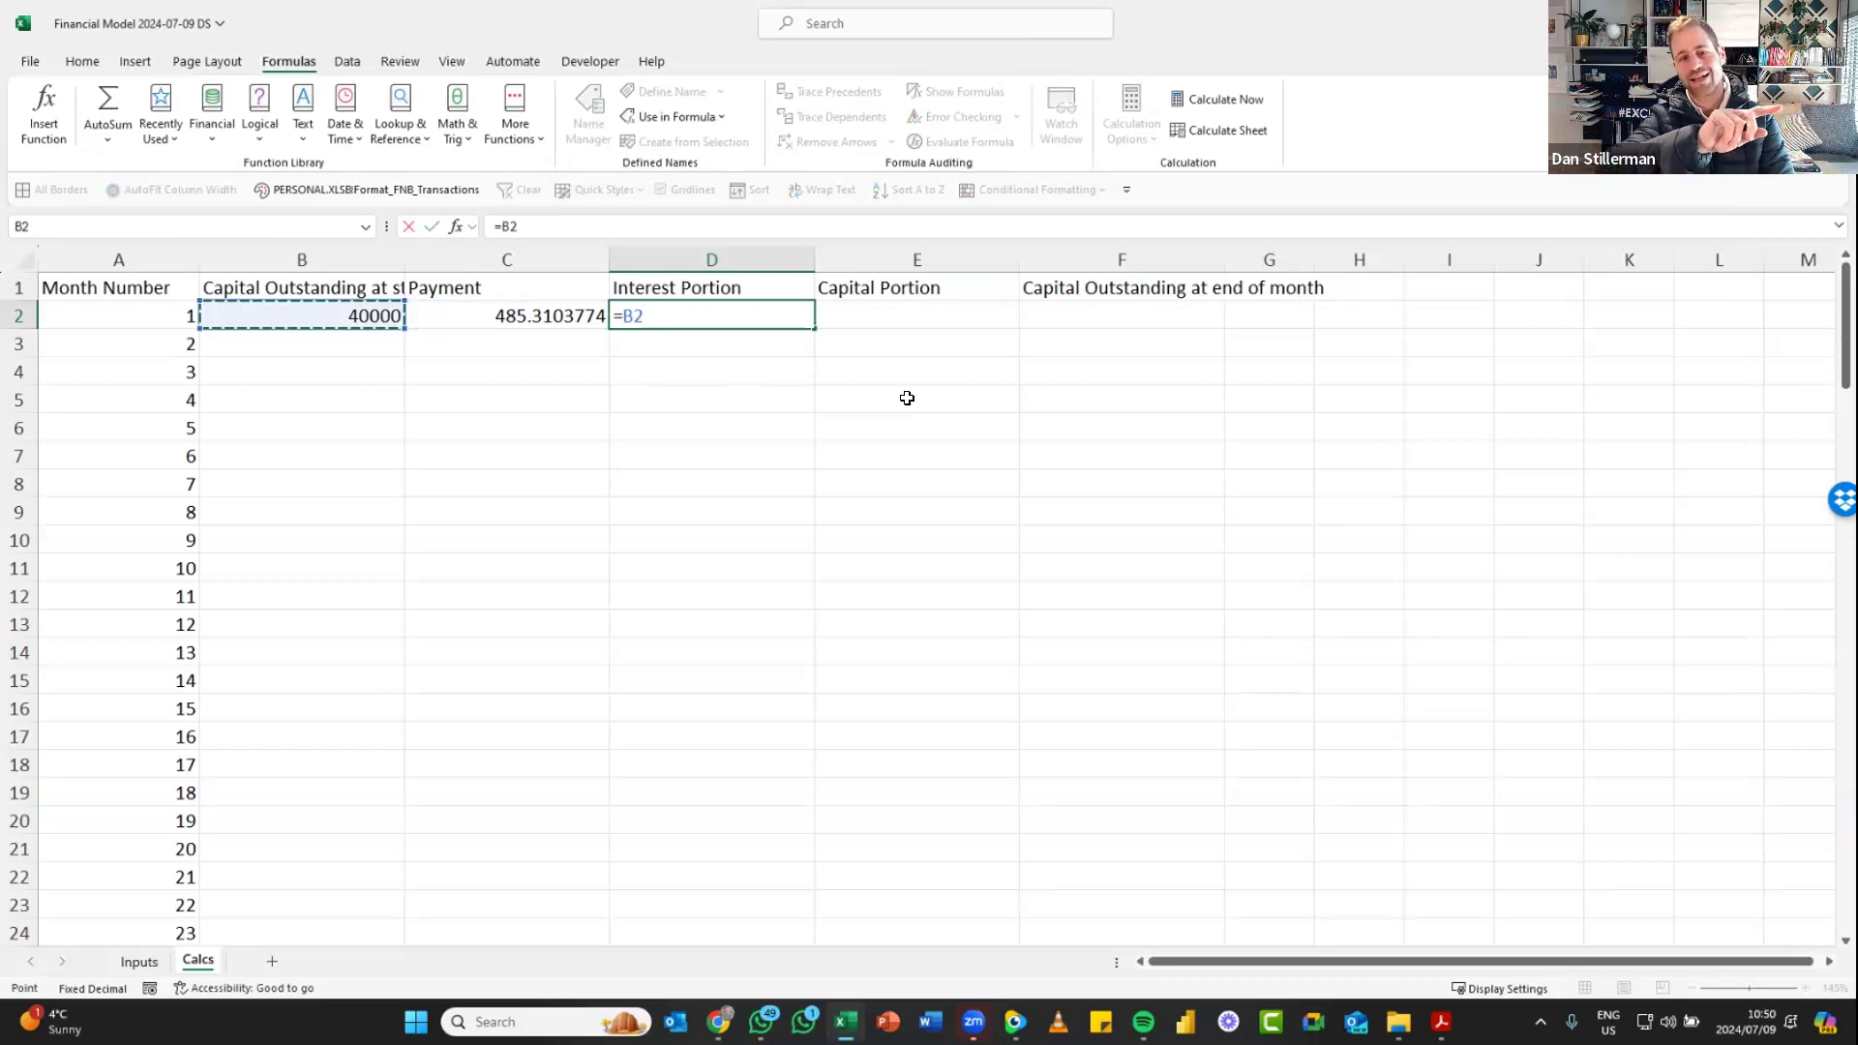
type("*")
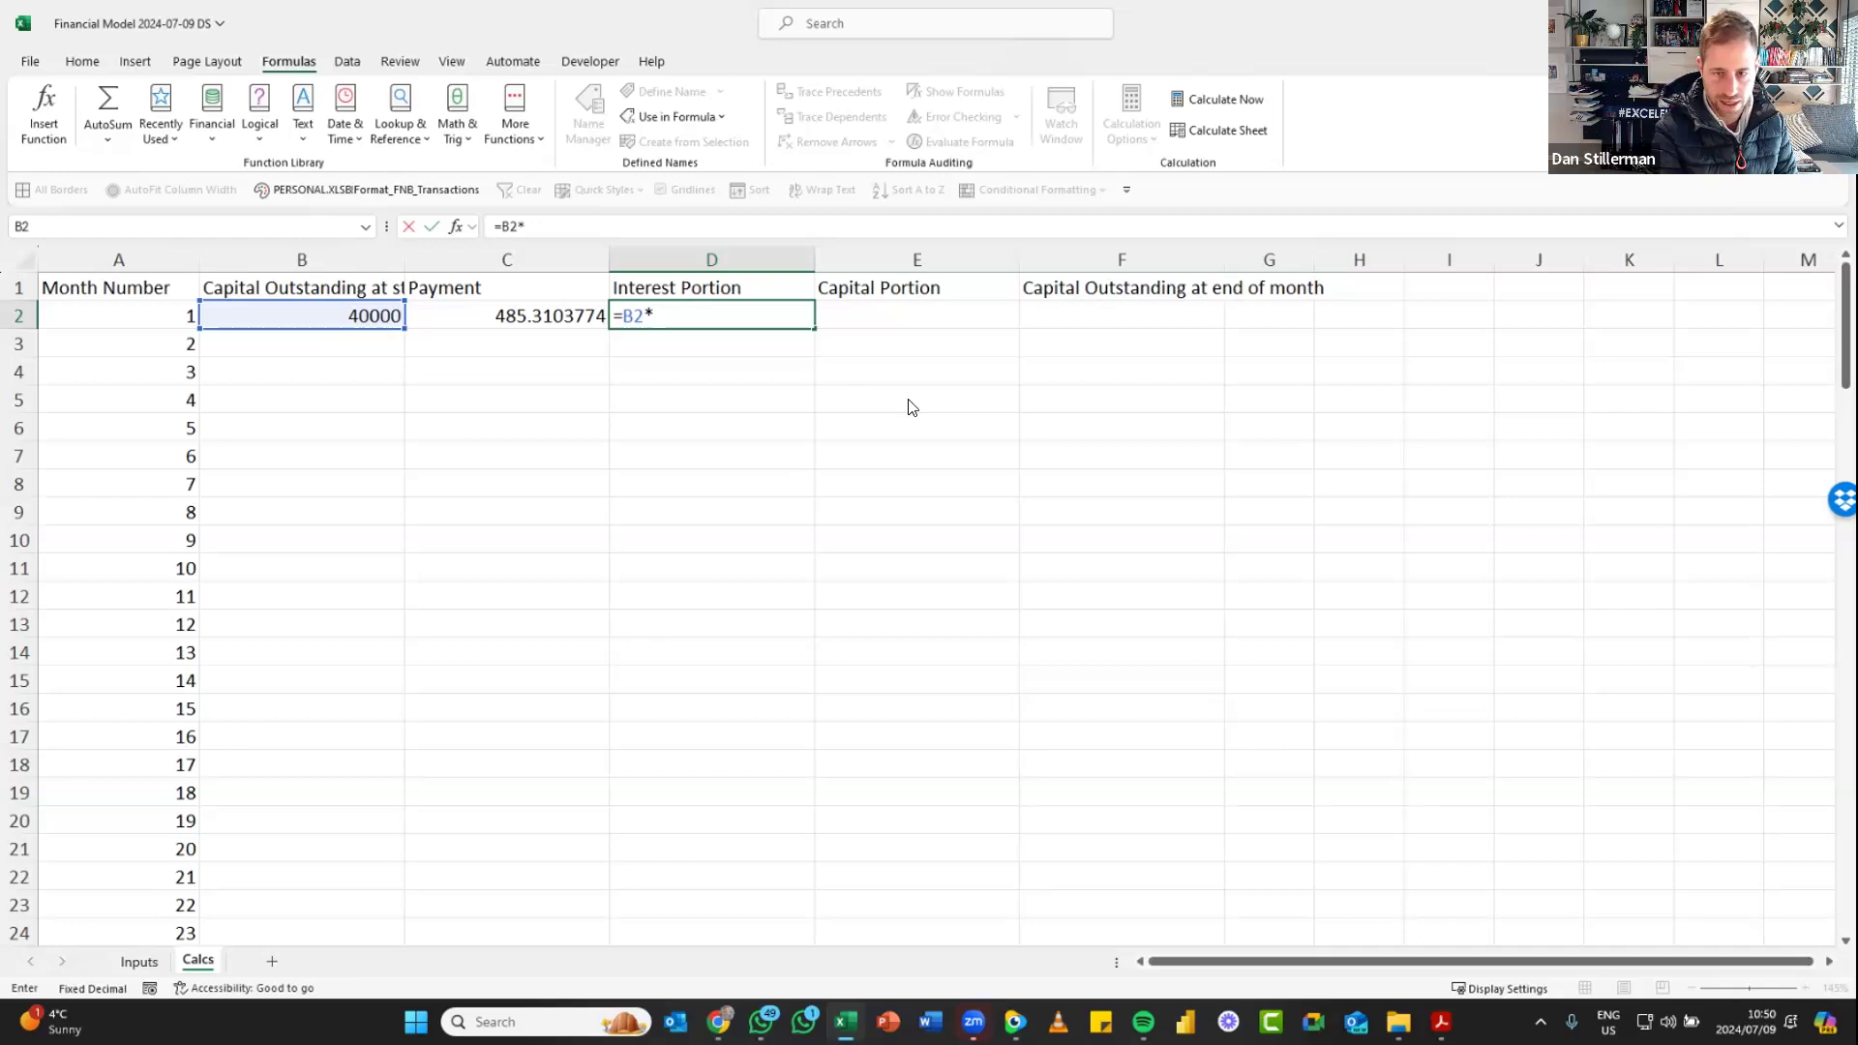
key("F3")
key("Down")
key("Down")
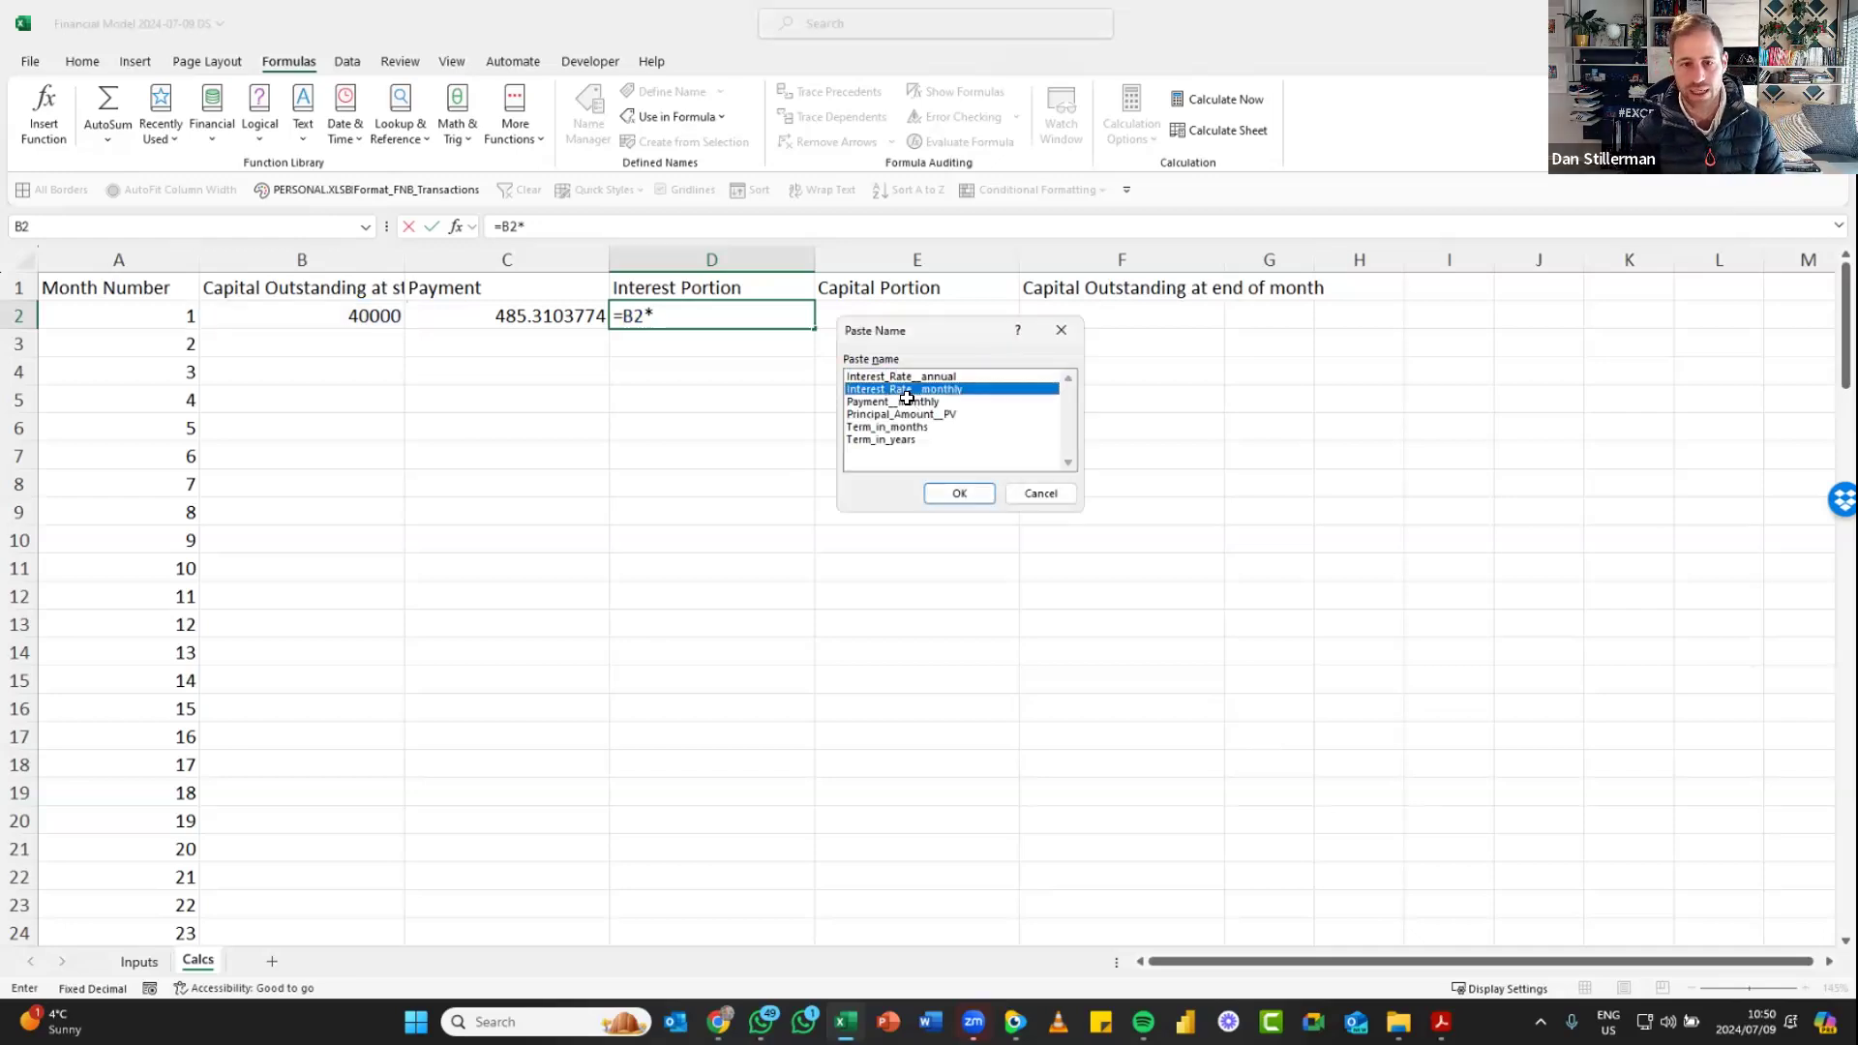
double_click(907, 398)
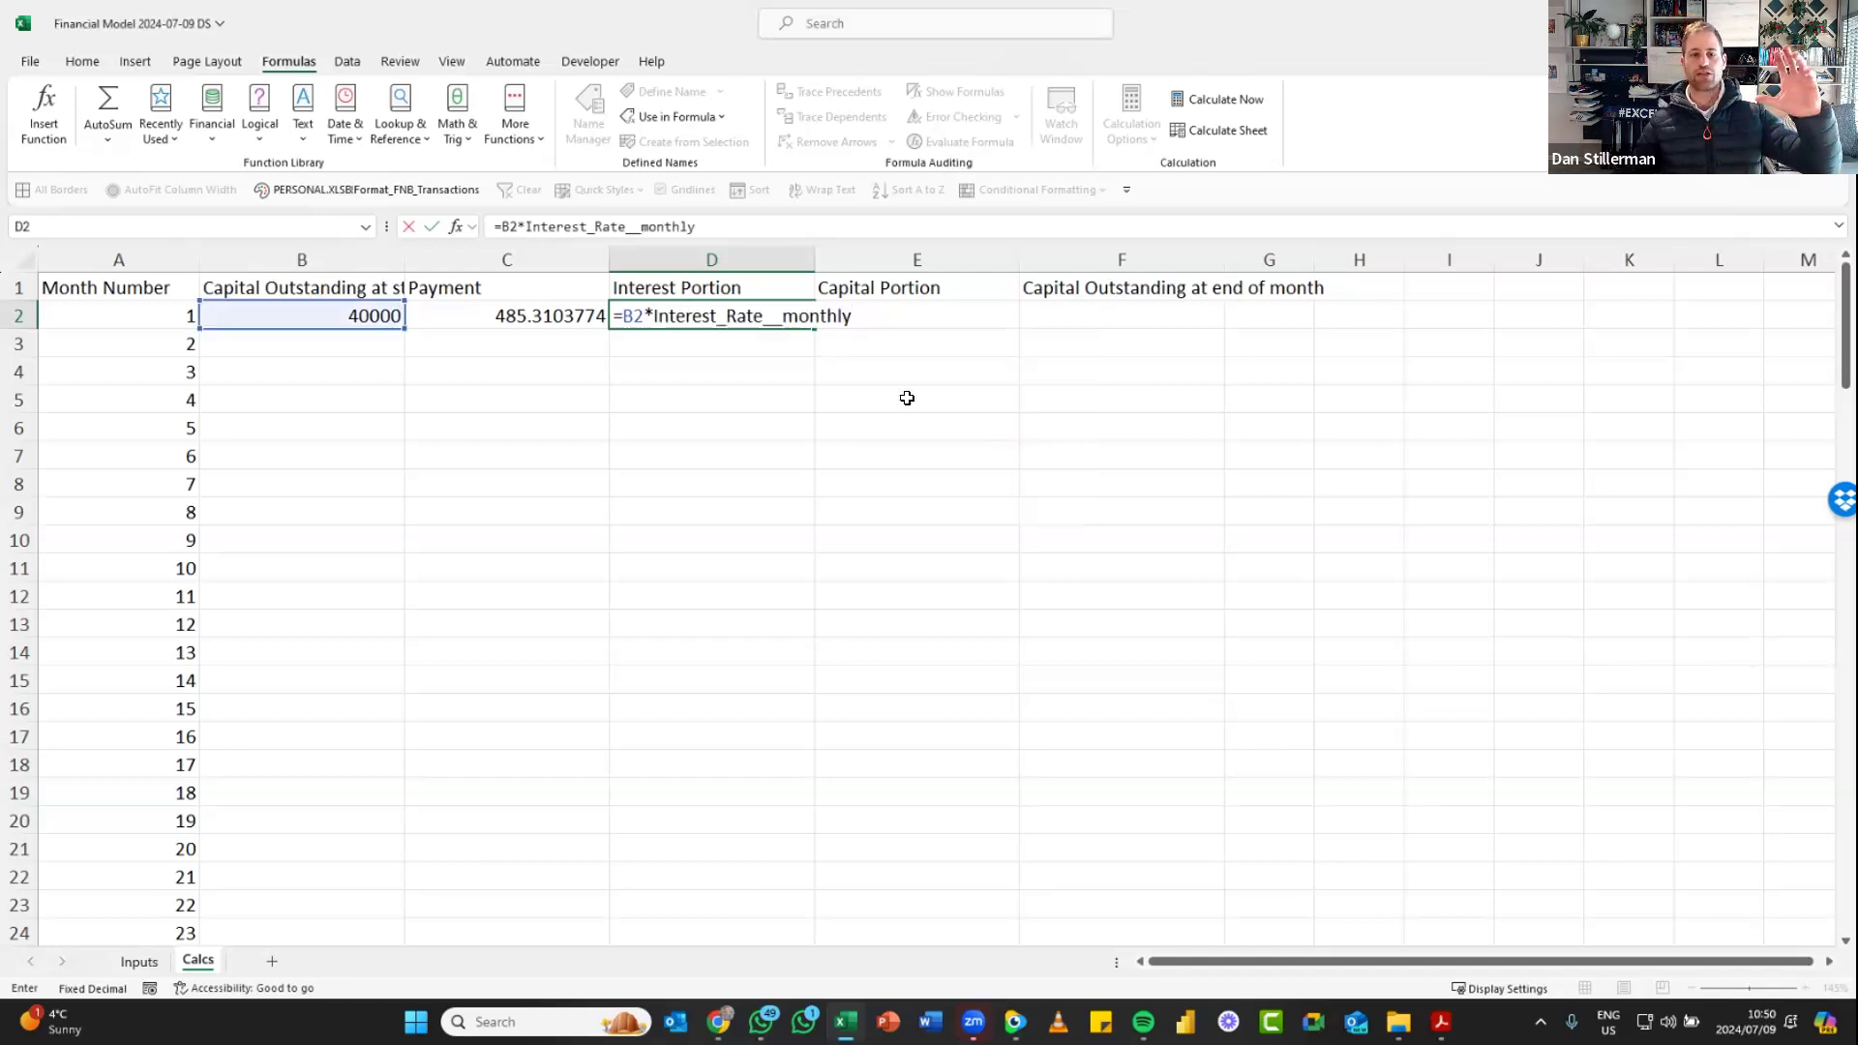
key("Return")
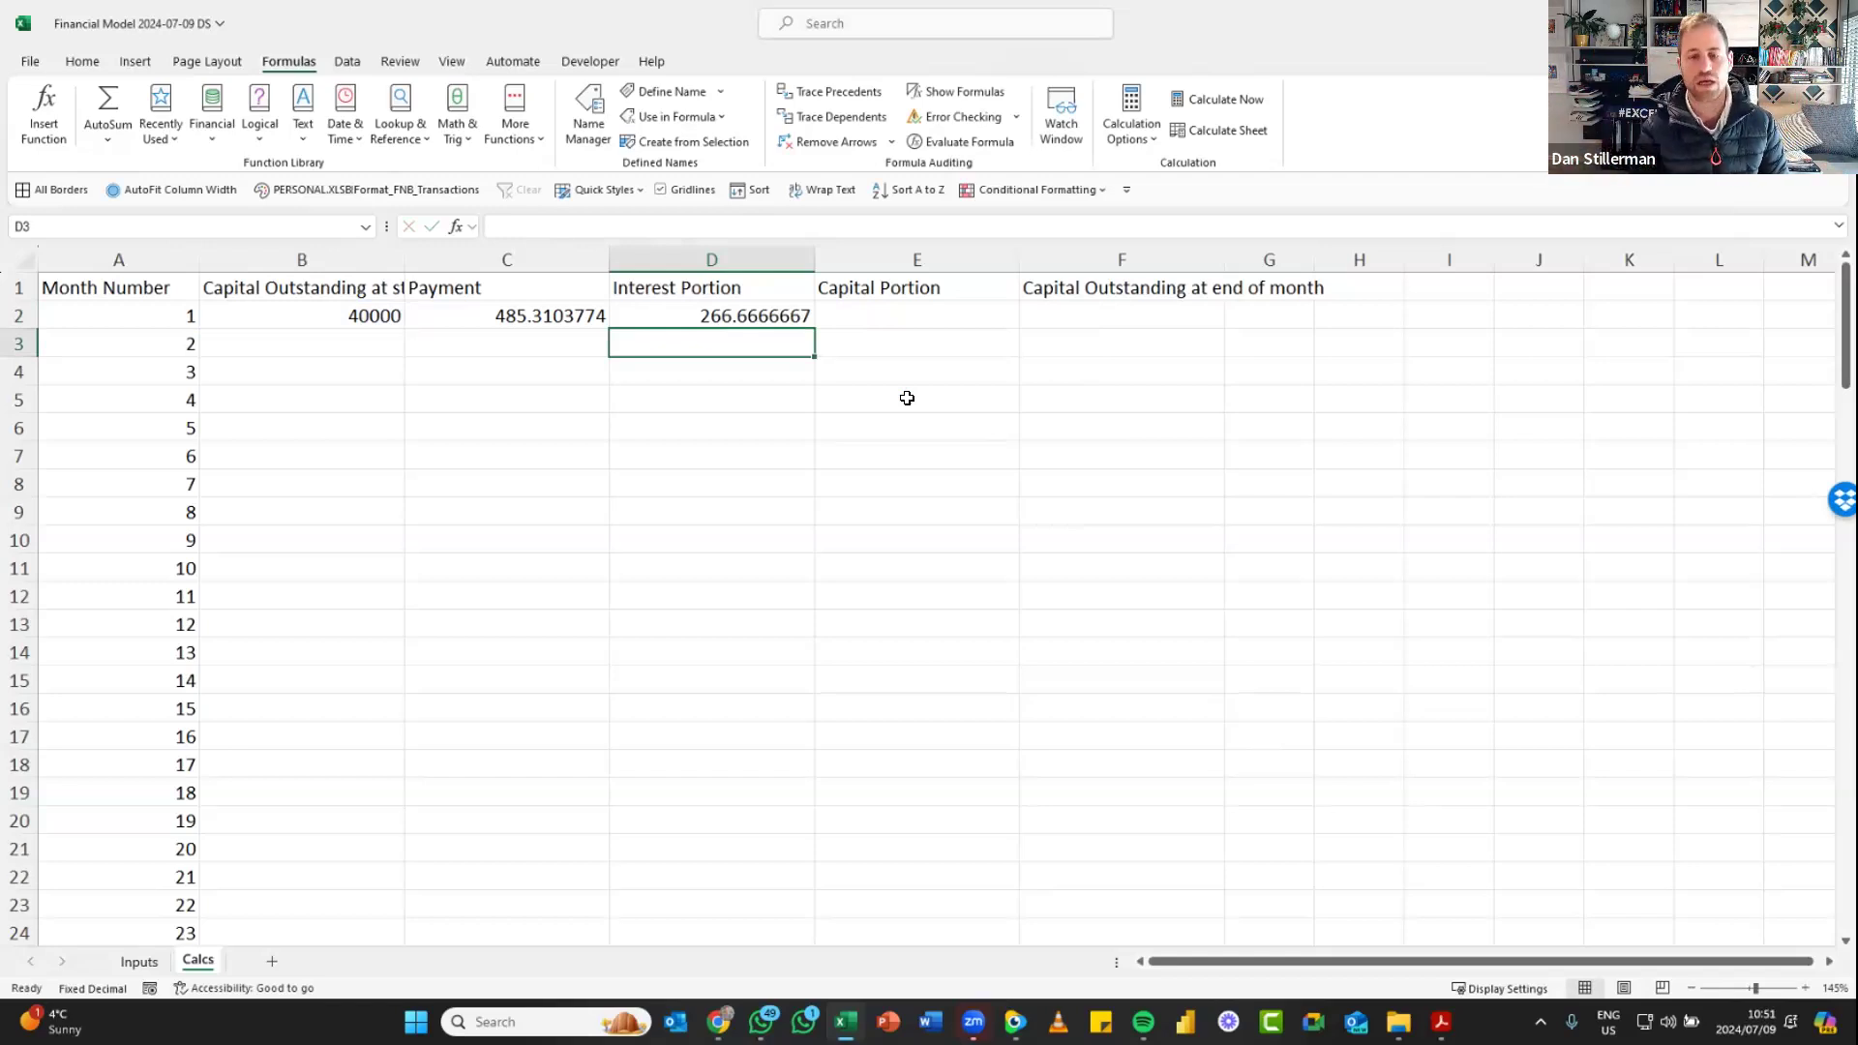
Calculate the month 1 Capital Portion in E2 as payment minus interest with =C2-D2
key("Right")
key("Up")
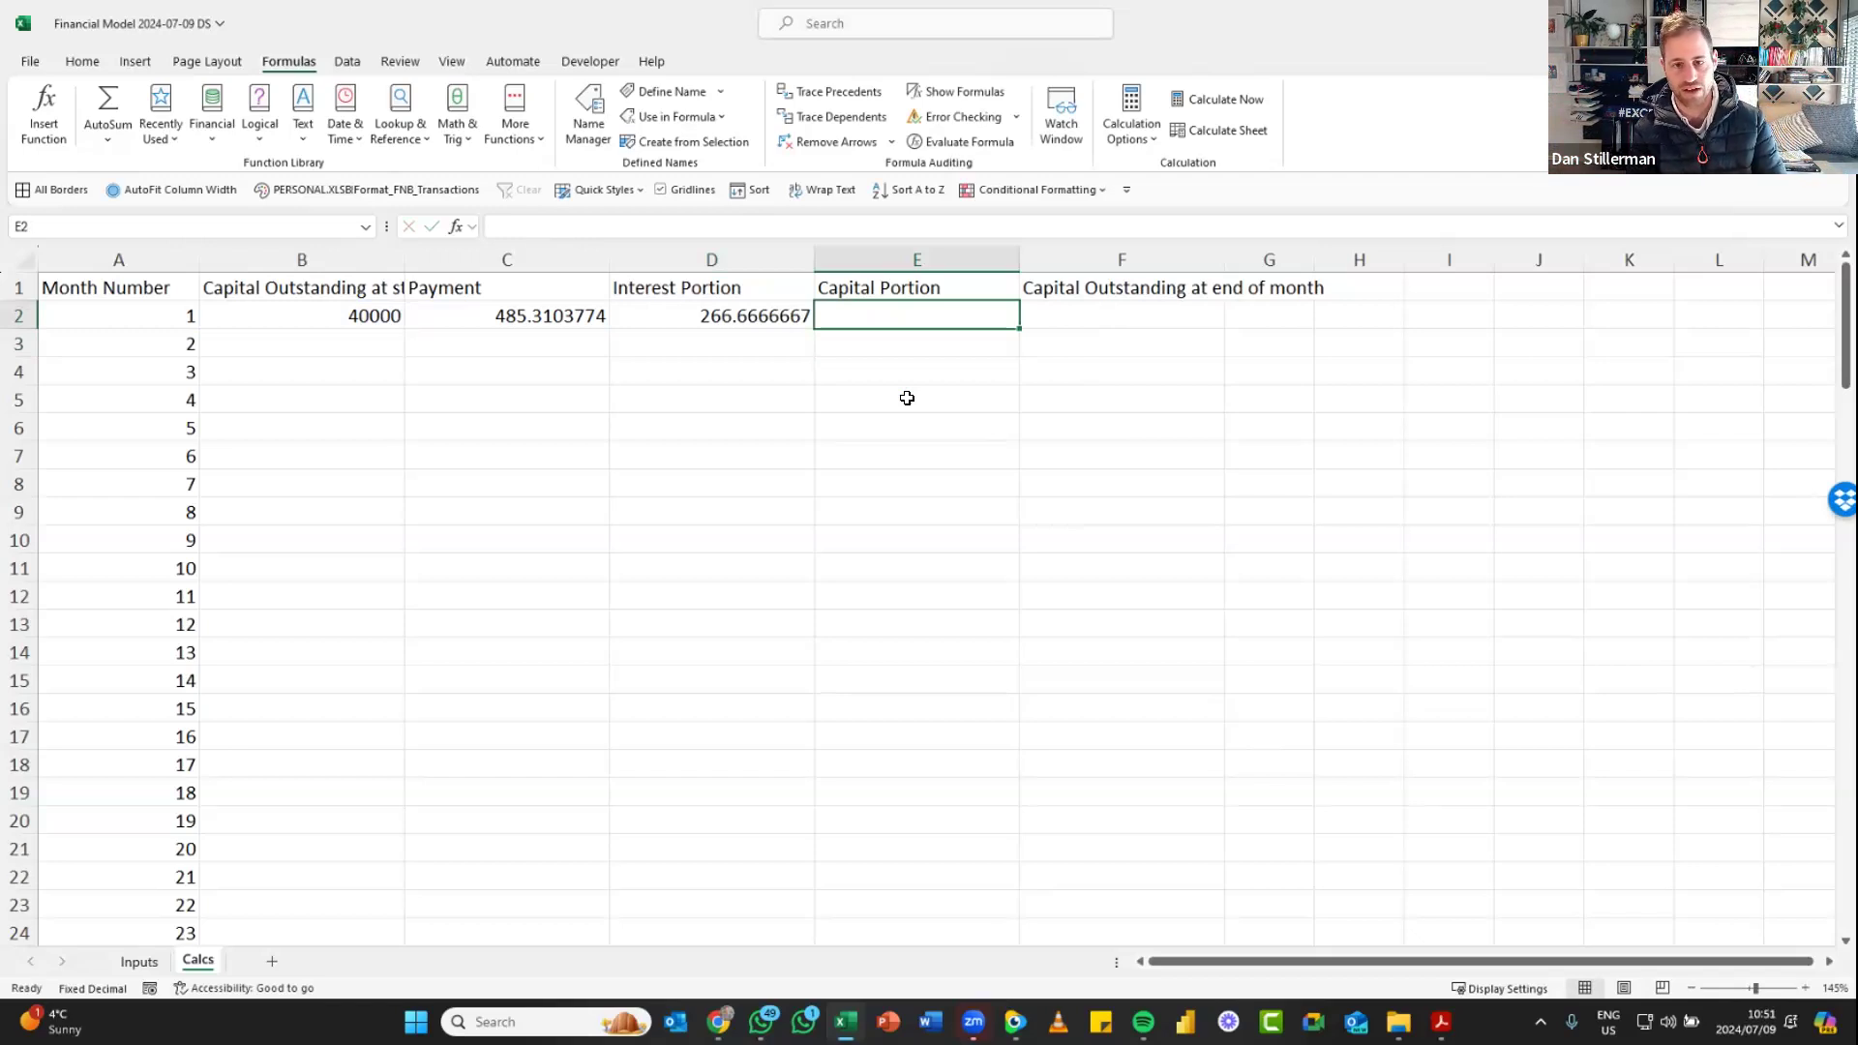
type("=")
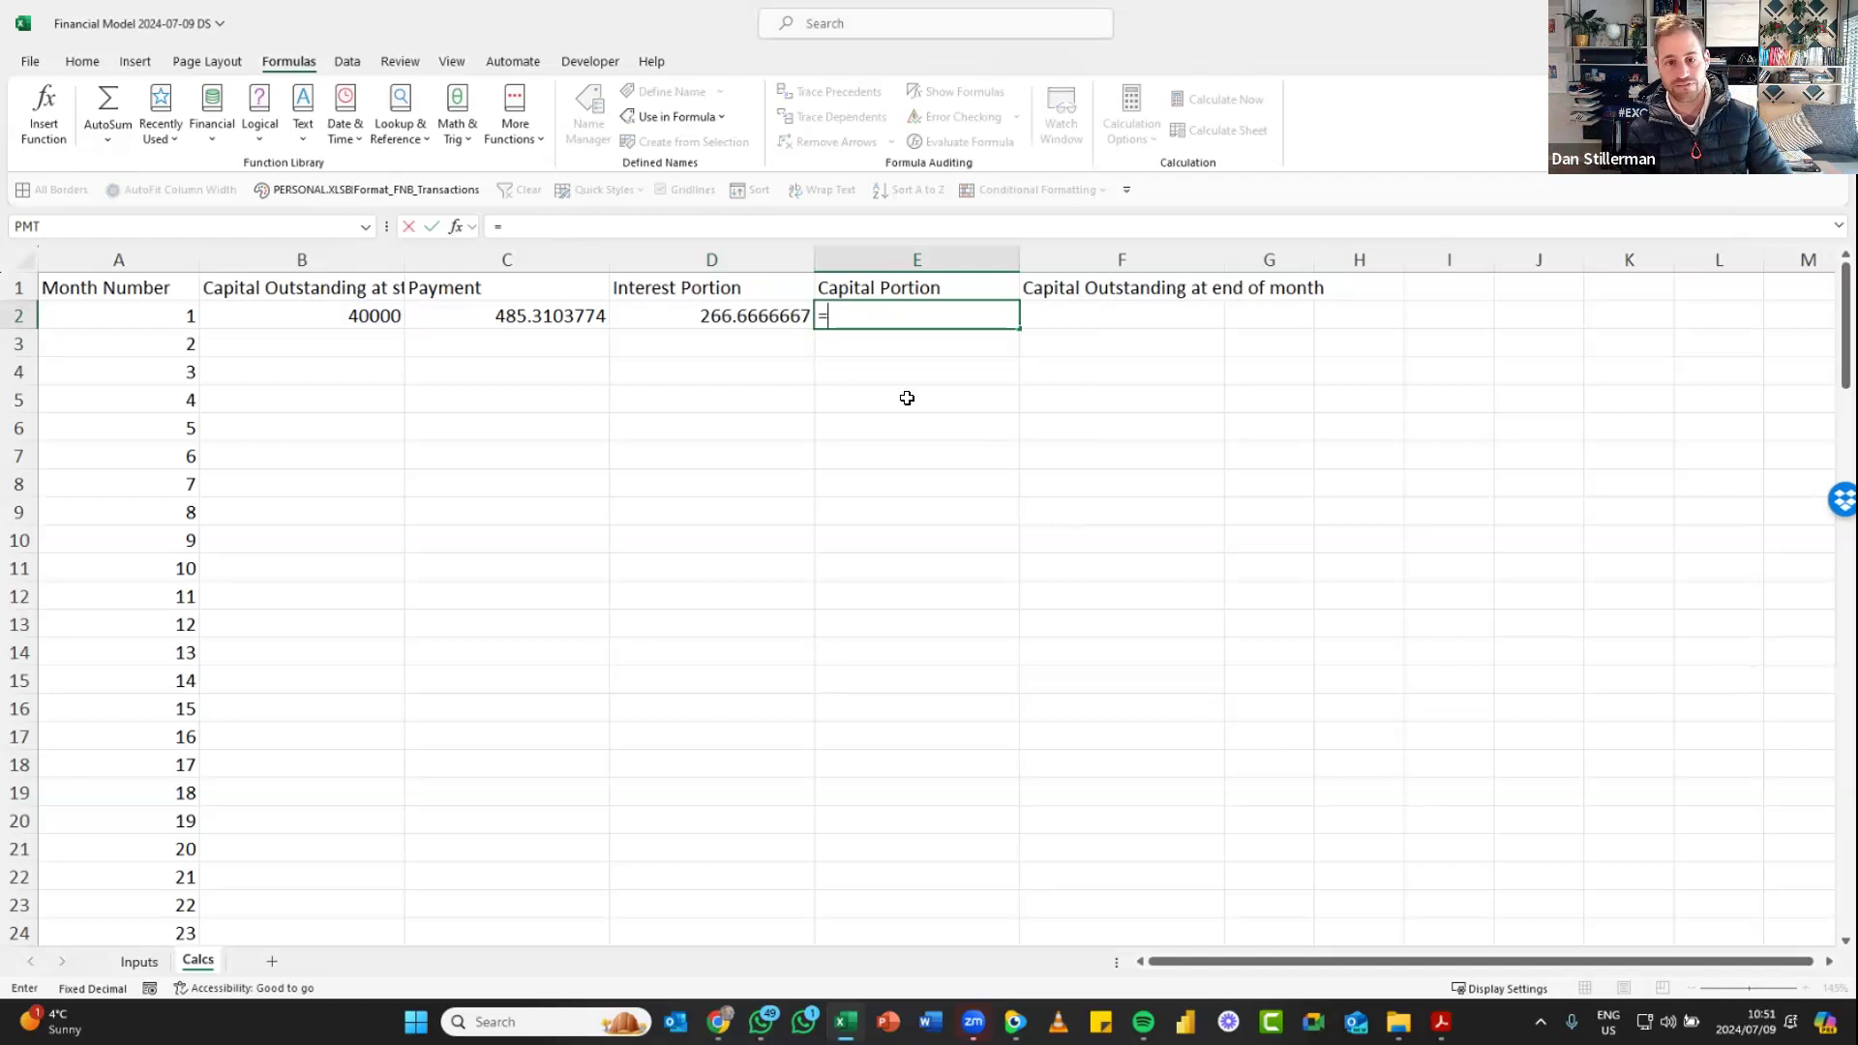
key("Left")
key("Left")
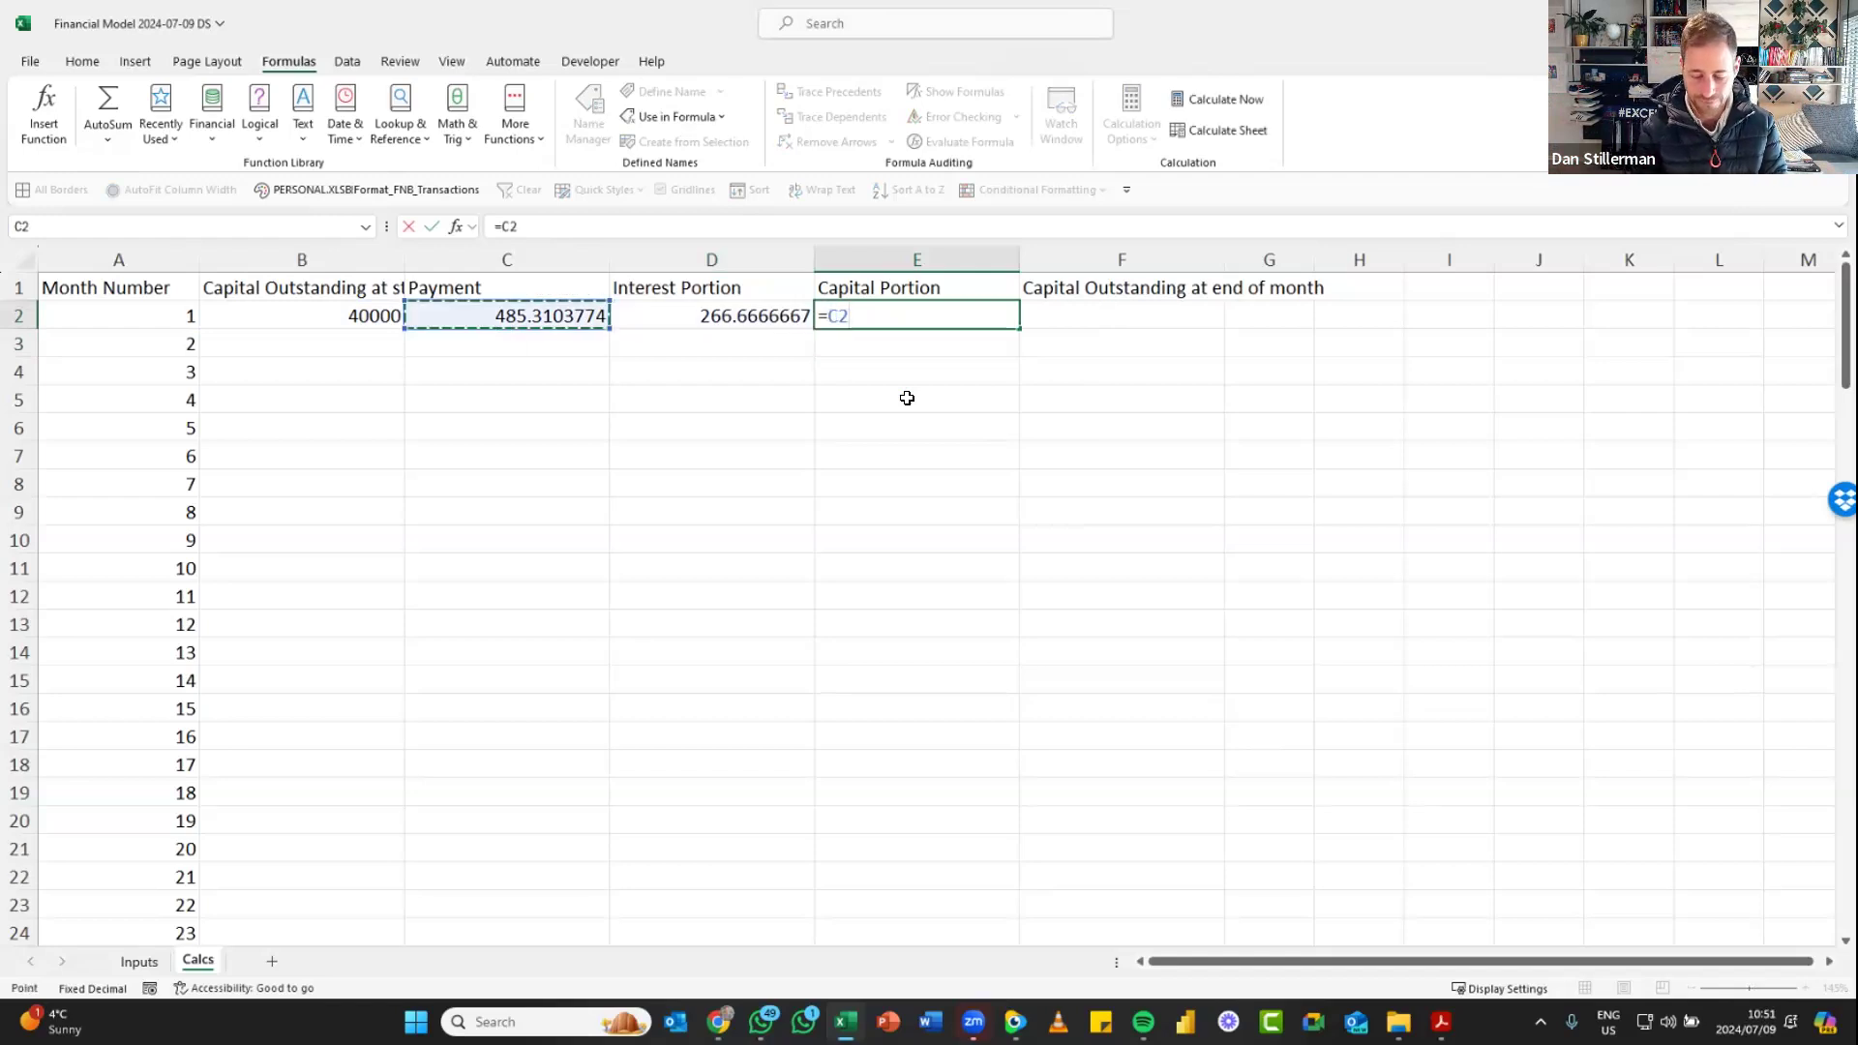
type("-")
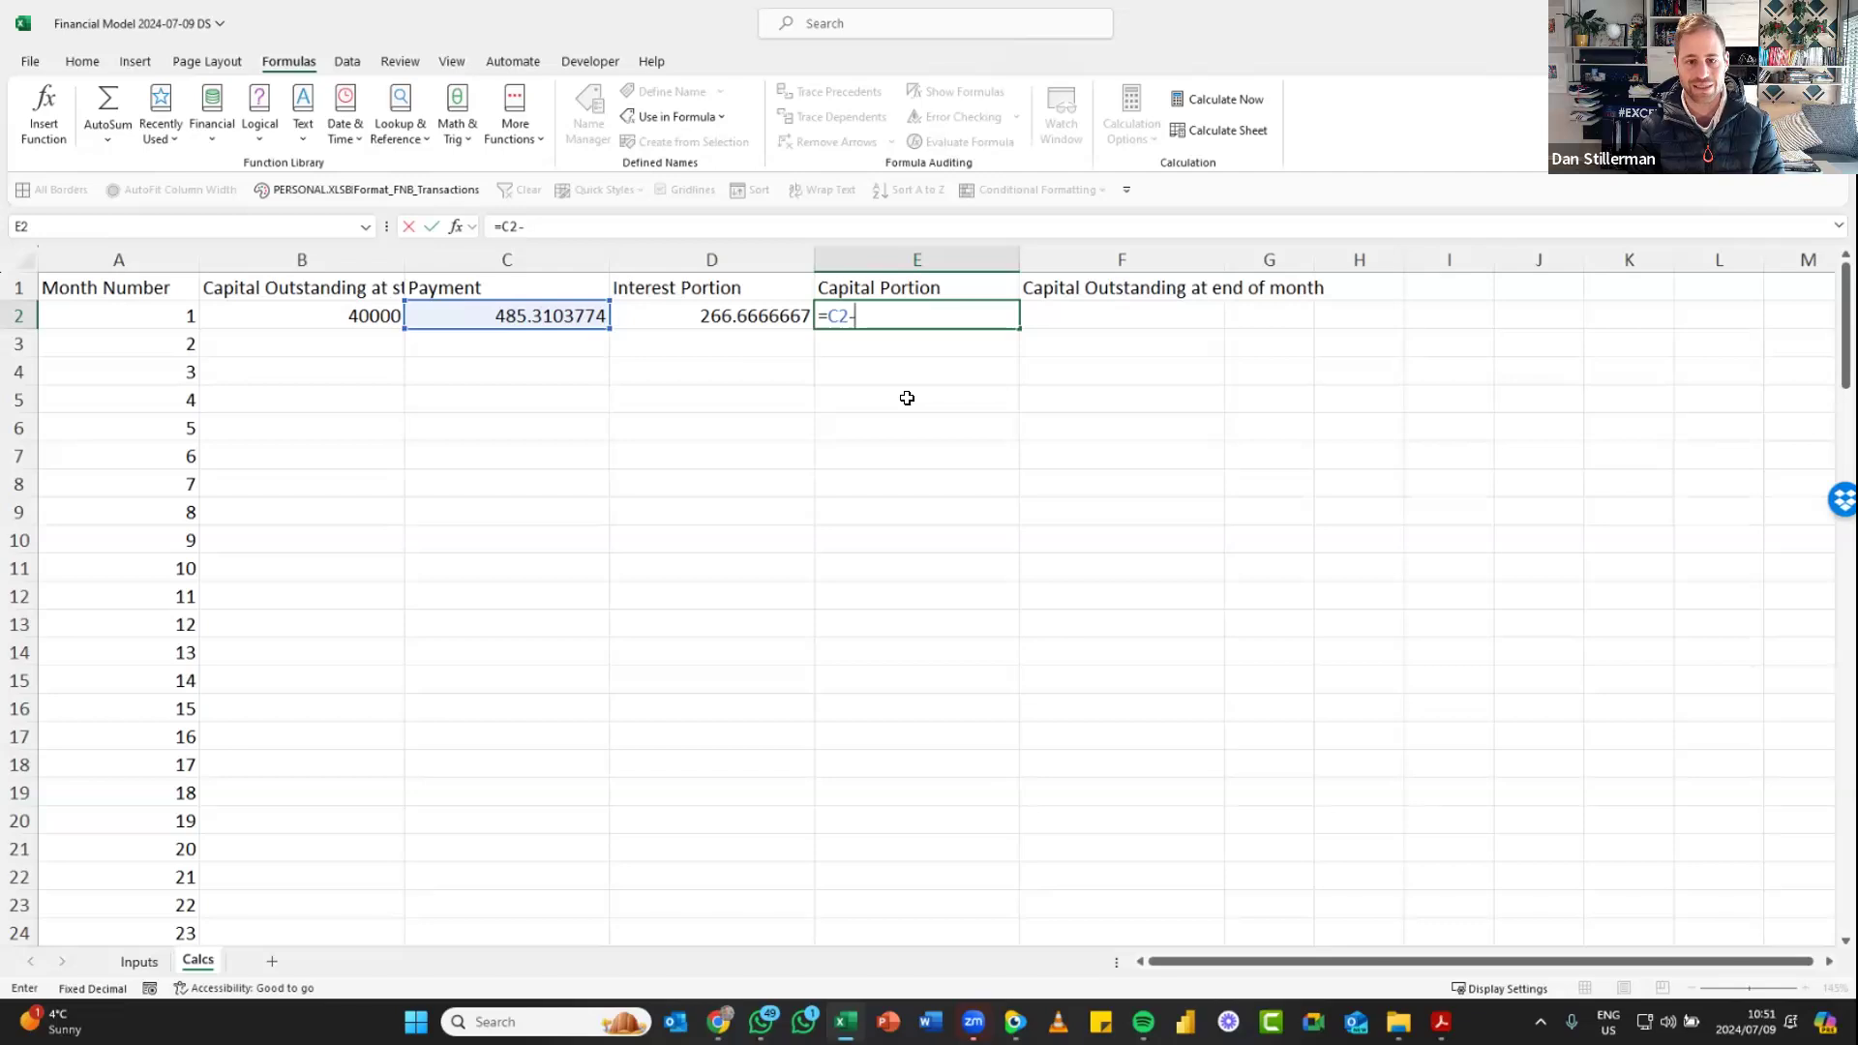
key("Left")
key("ctrl+Return")
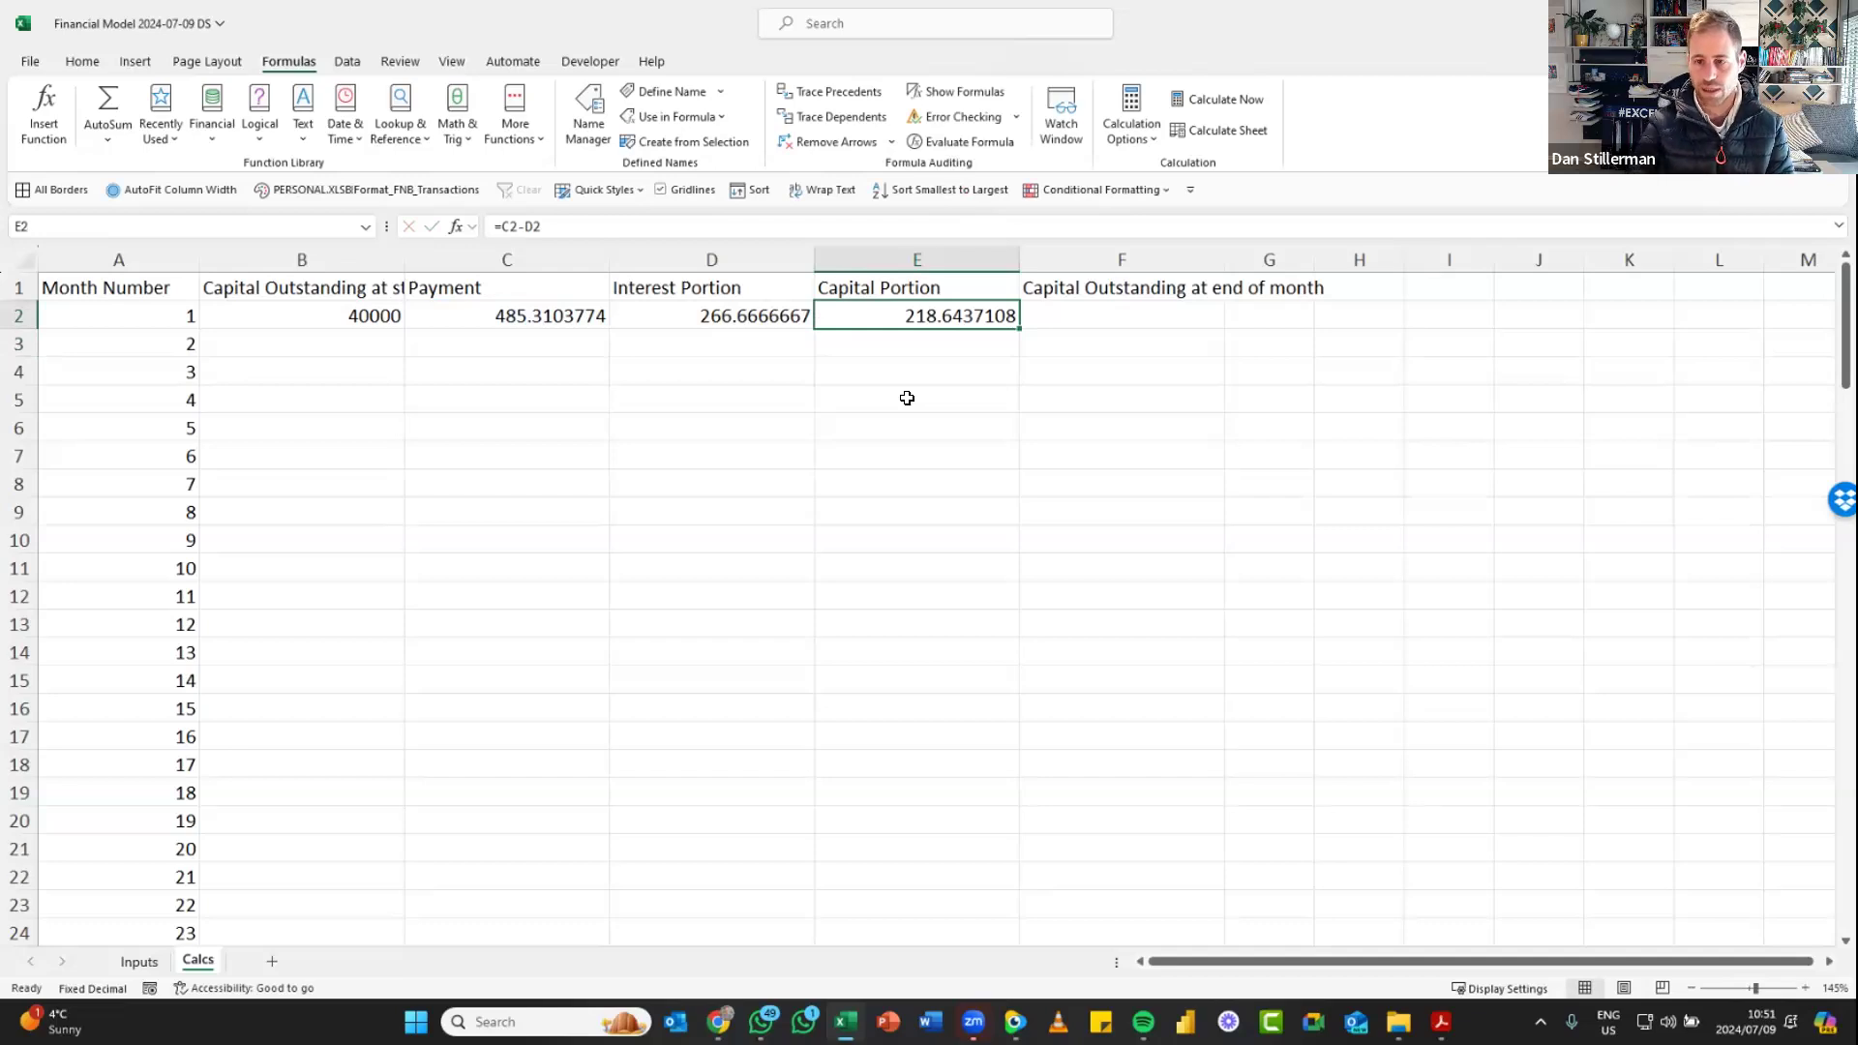
Calculate the month 1 Capital Outstanding at end of month in F2 with =B2-E2
key("Right")
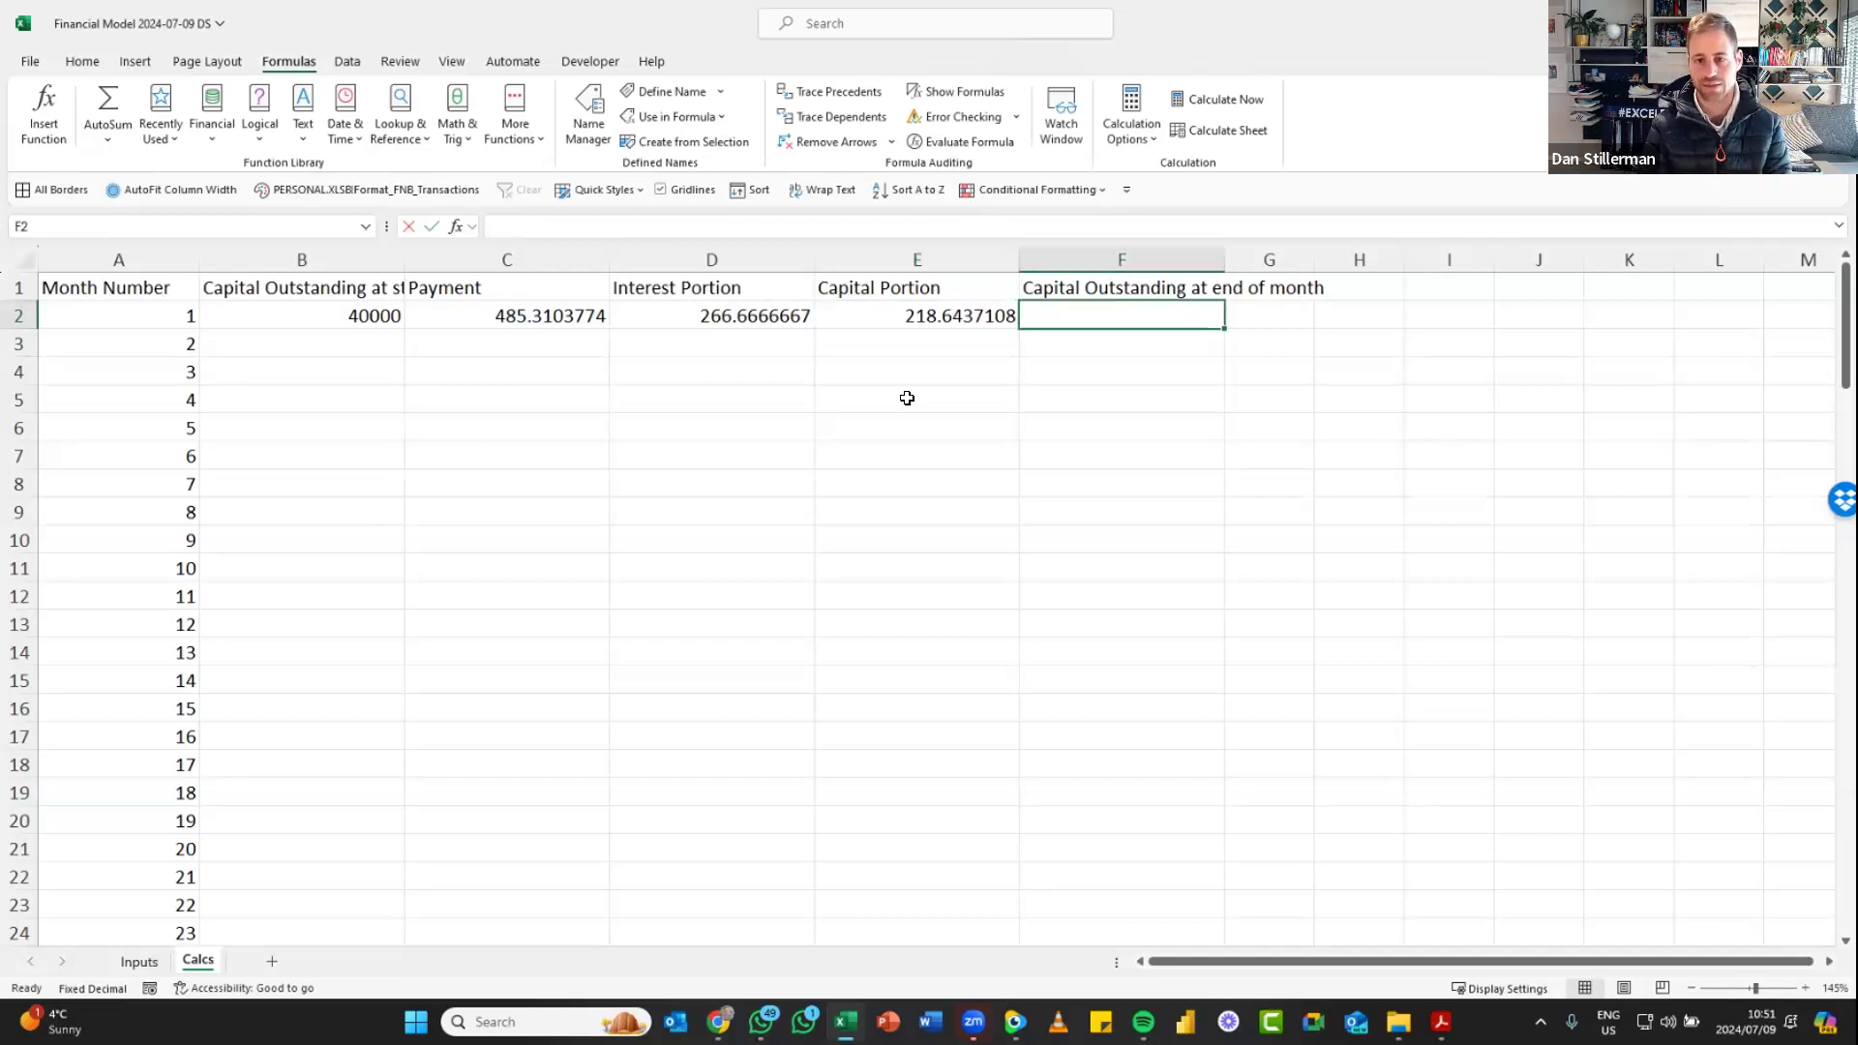
type("=")
key("Left")
key("Left")
key("Left")
key("Left")
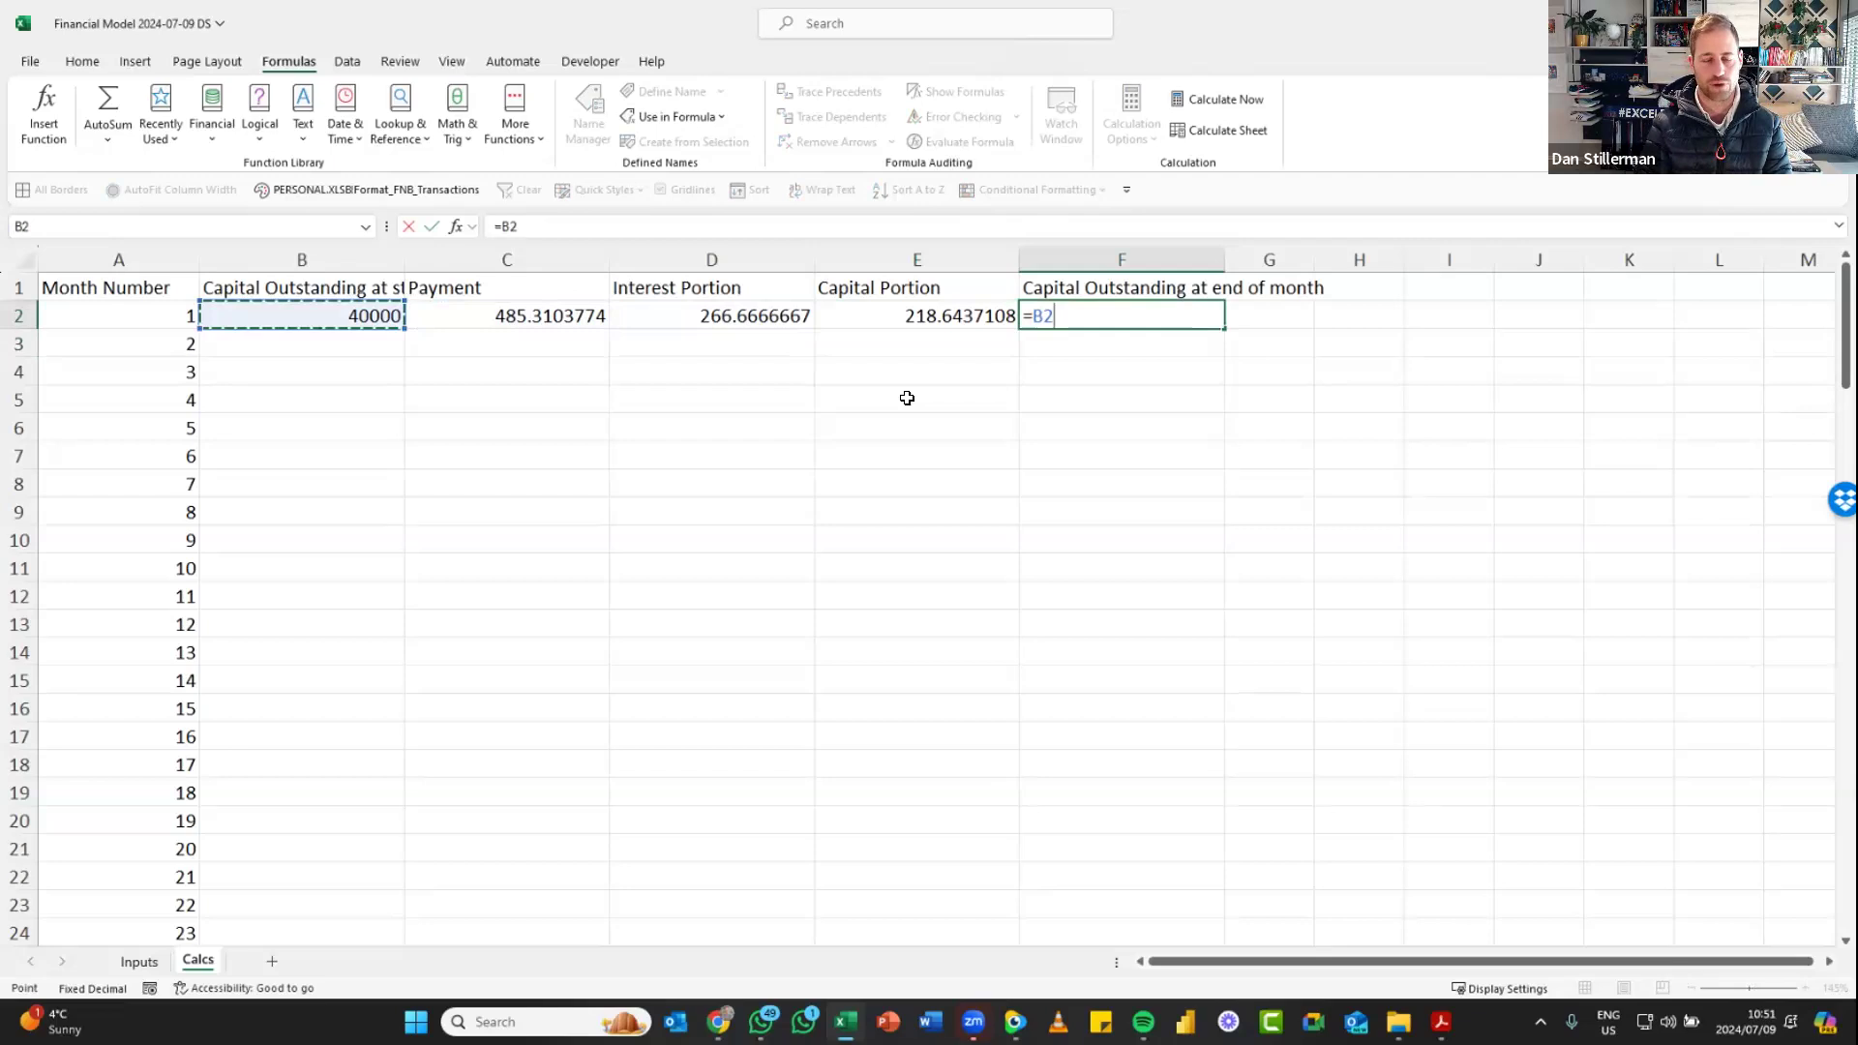
type("-")
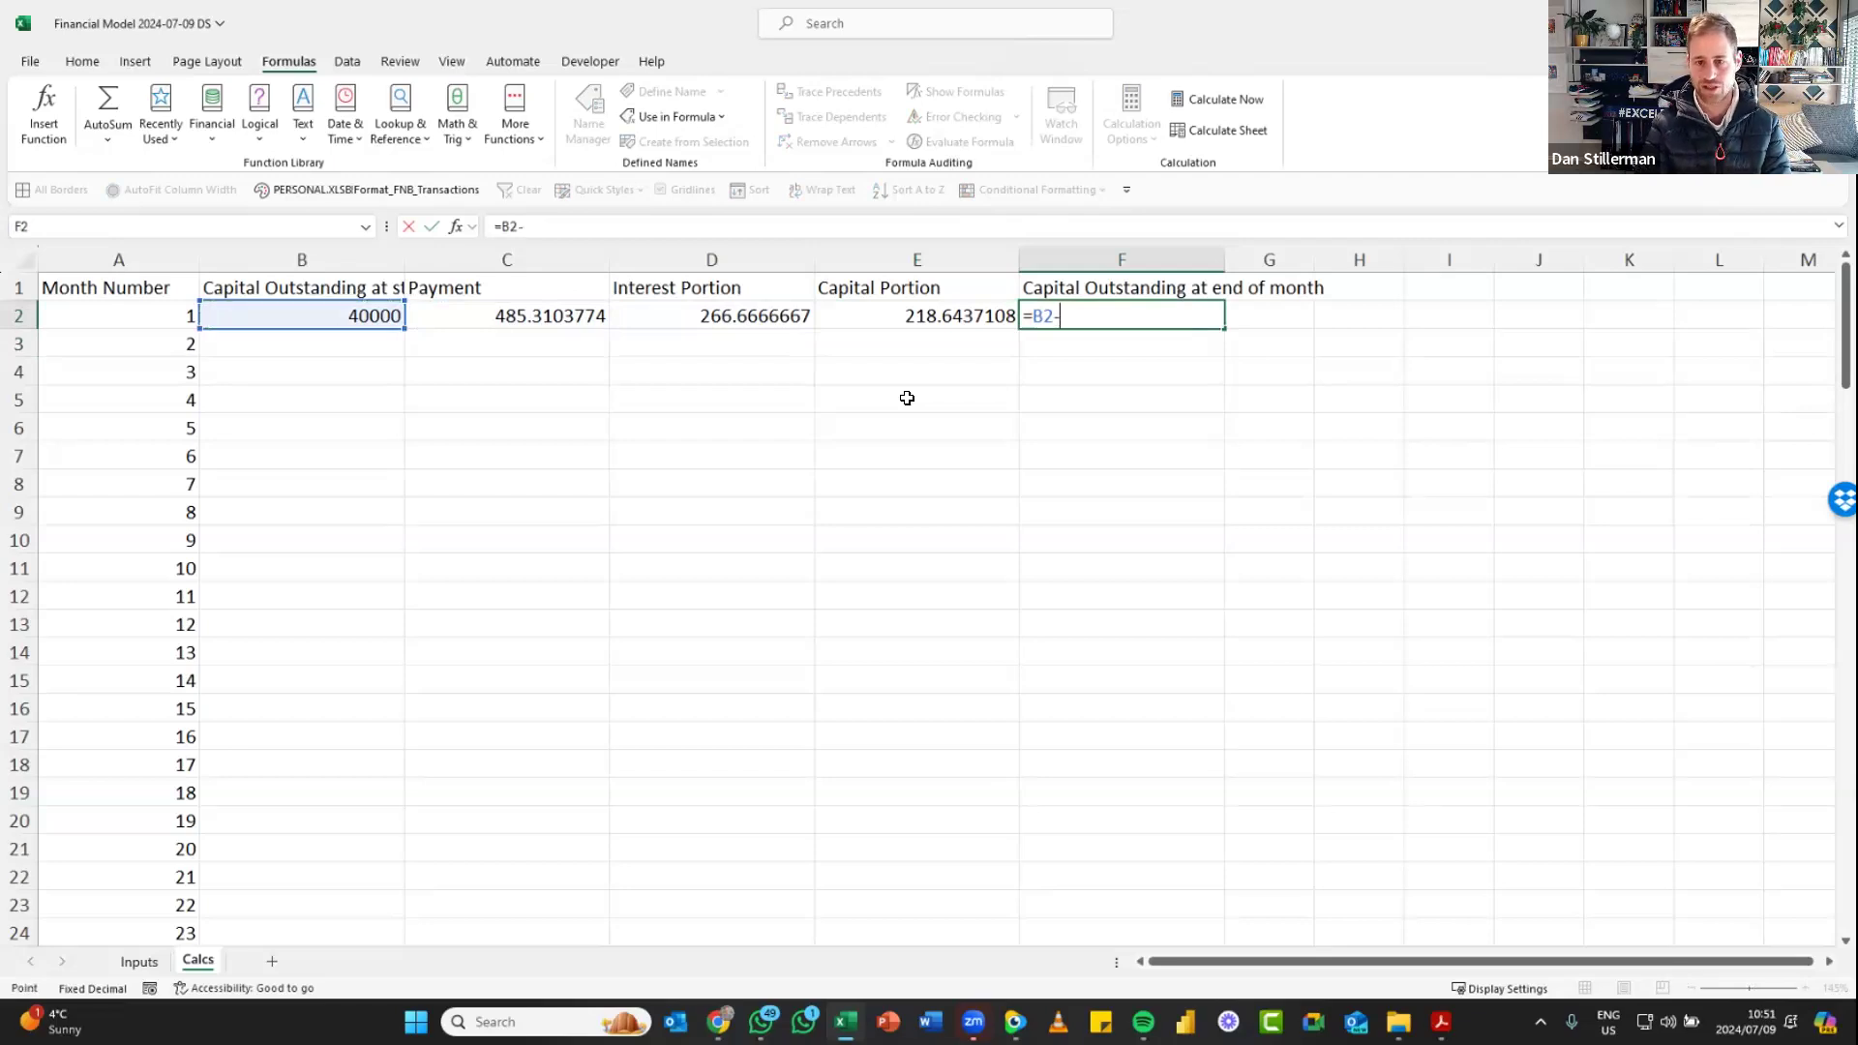
key("Left")
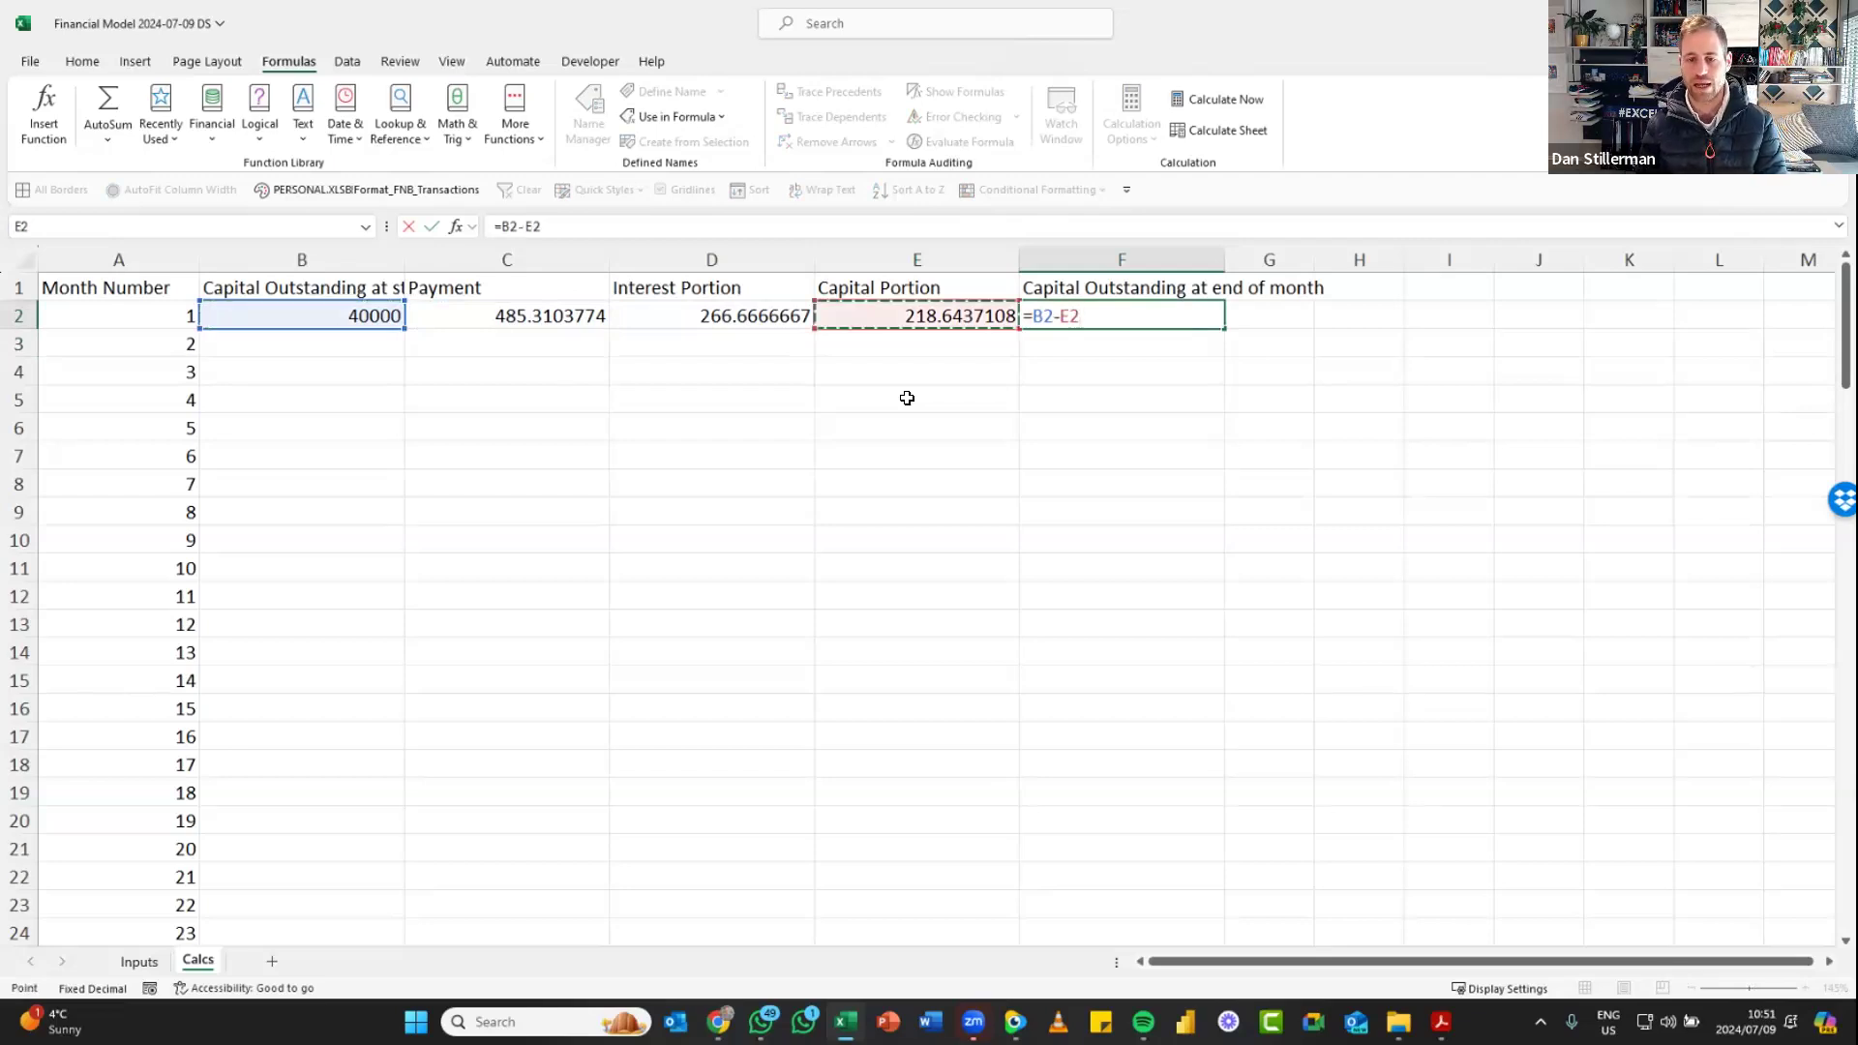
key("Return")
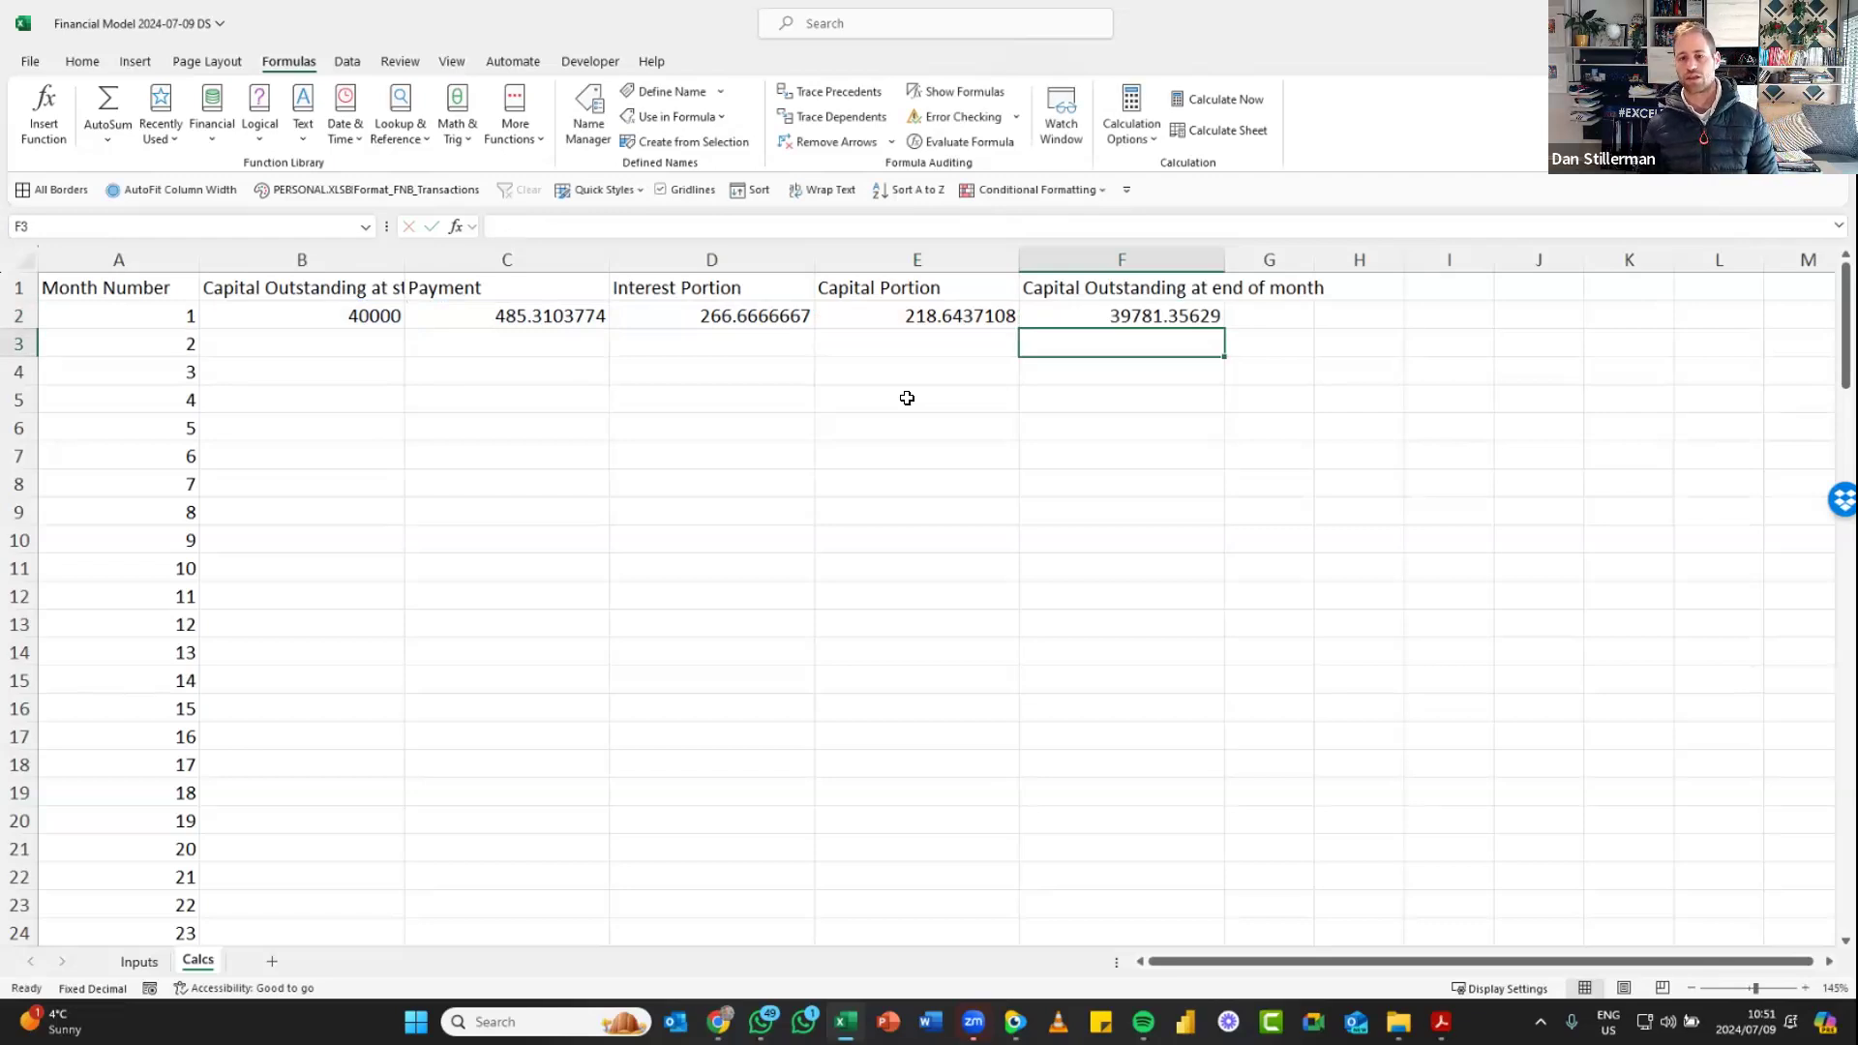
Set the month 2 Capital Outstanding at start of month in B3 to the previous month's closing balance with =F2
key("Left")
key("Left")
key("Left")
key("Left")
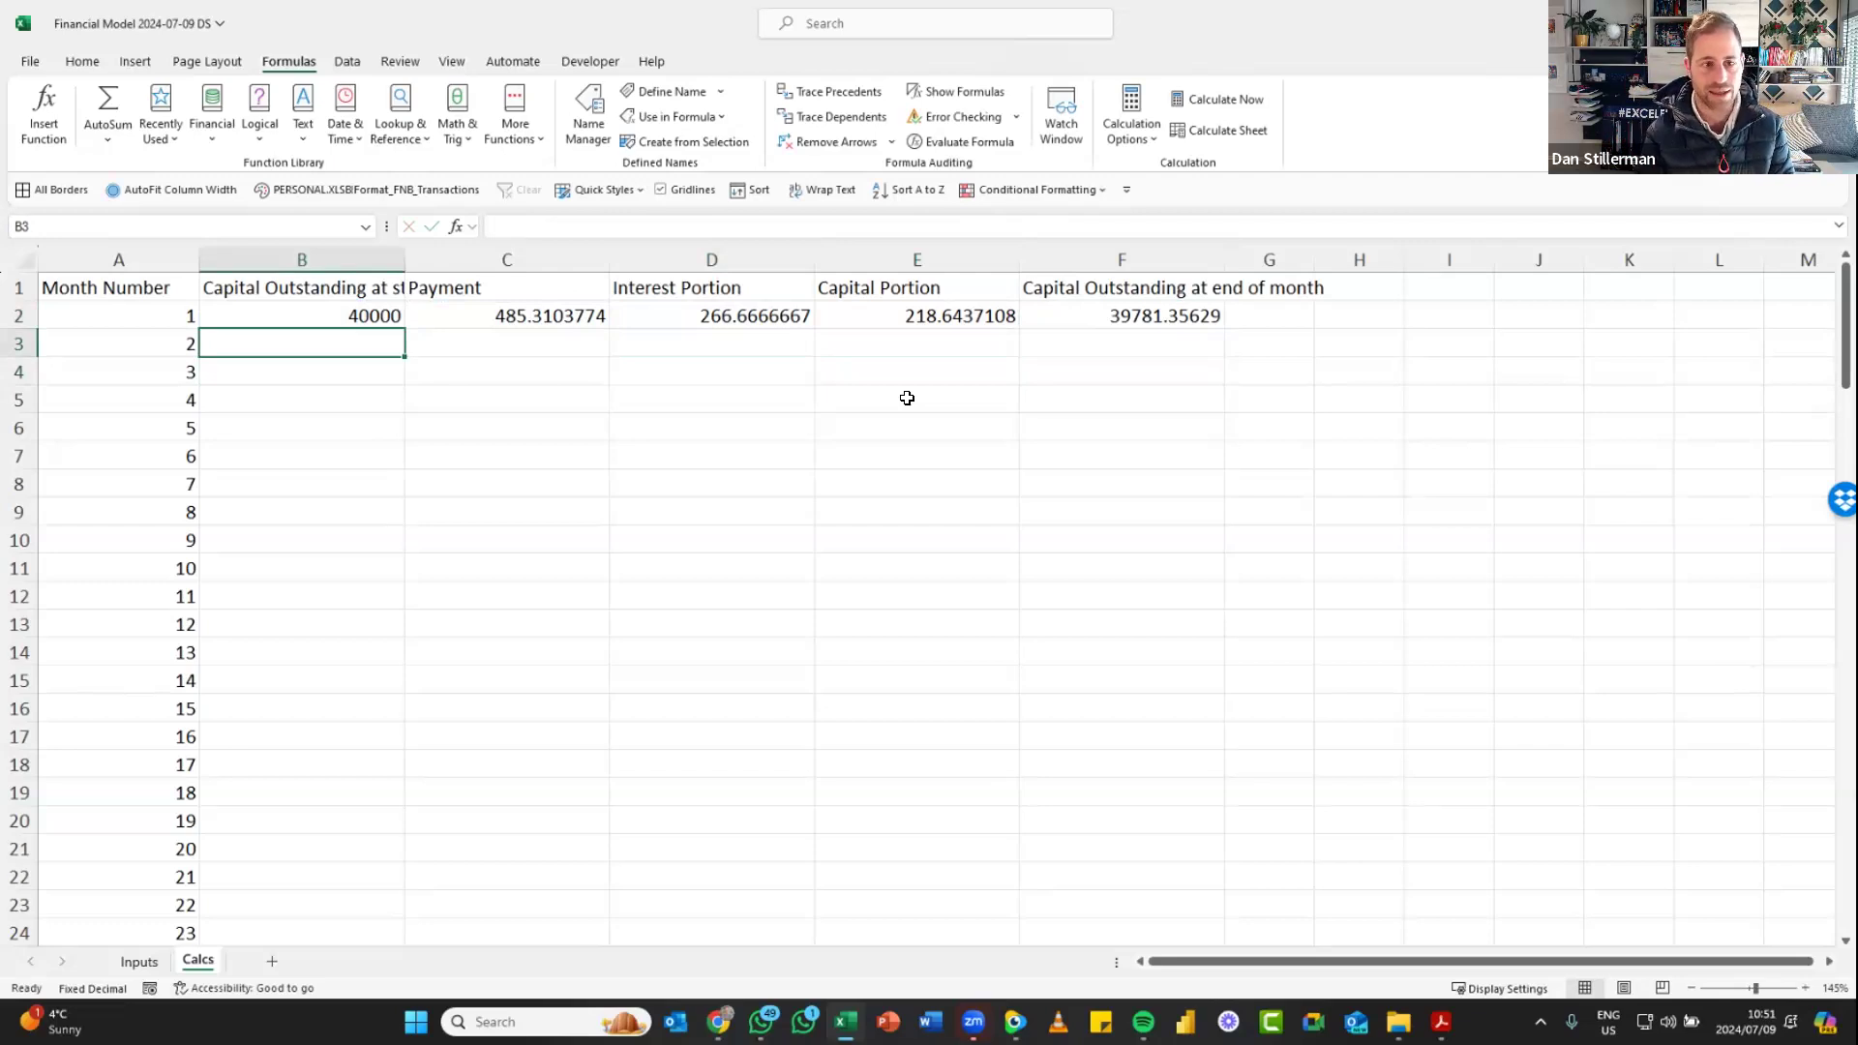
type("=")
key("Up")
key("Right")
key("Right")
key("Right")
key("Right")
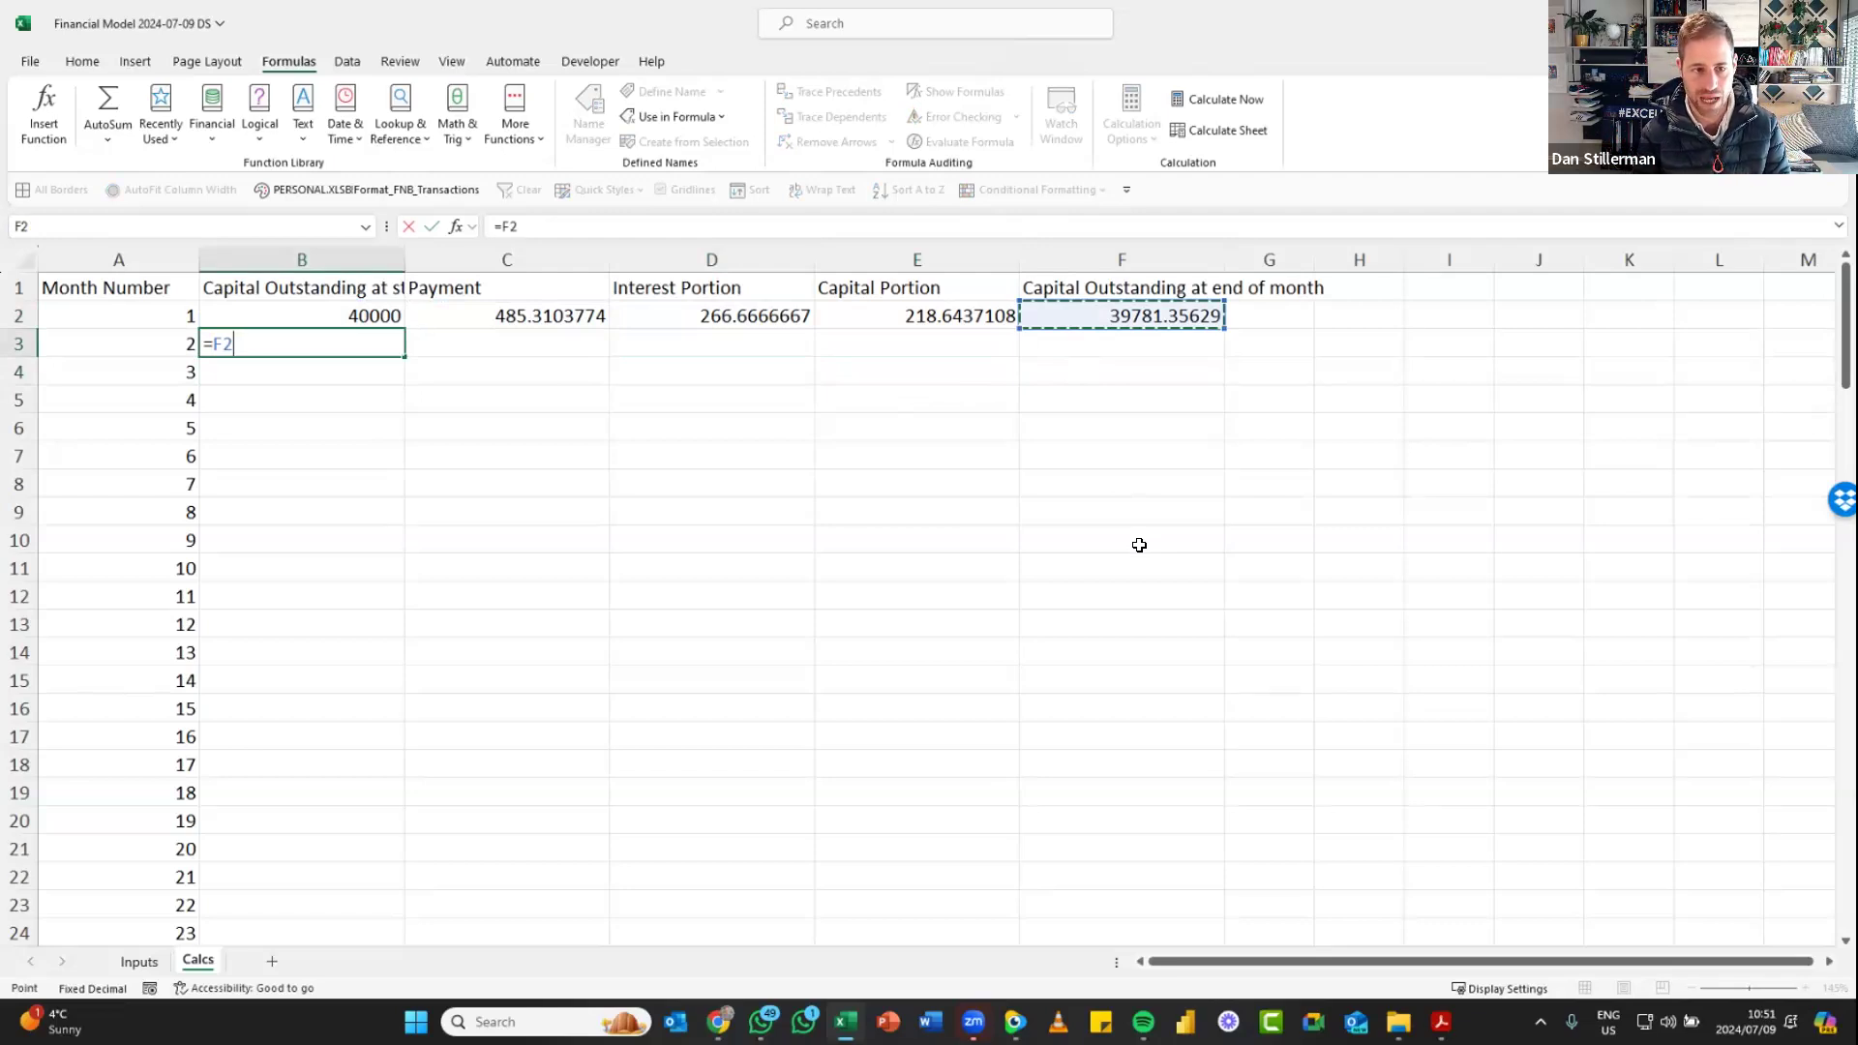
key("BackSpace")
key("BackSpace")
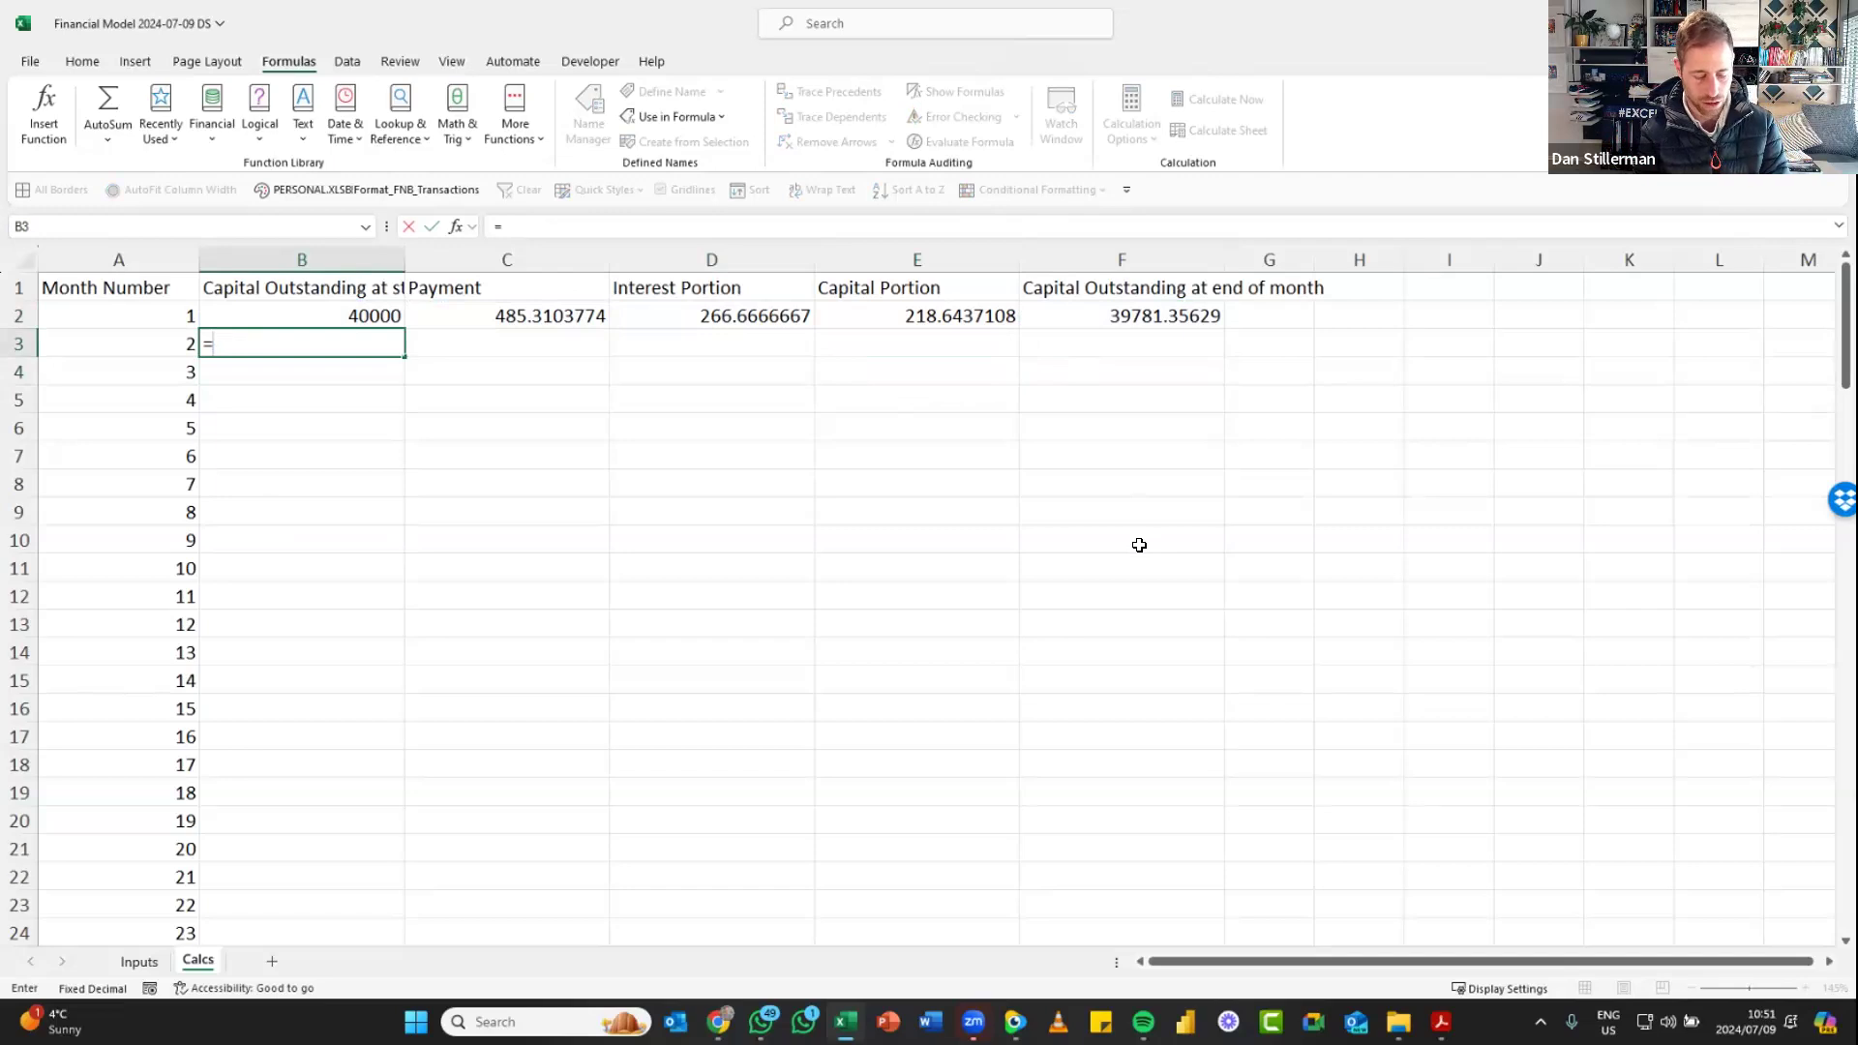
type("f2")
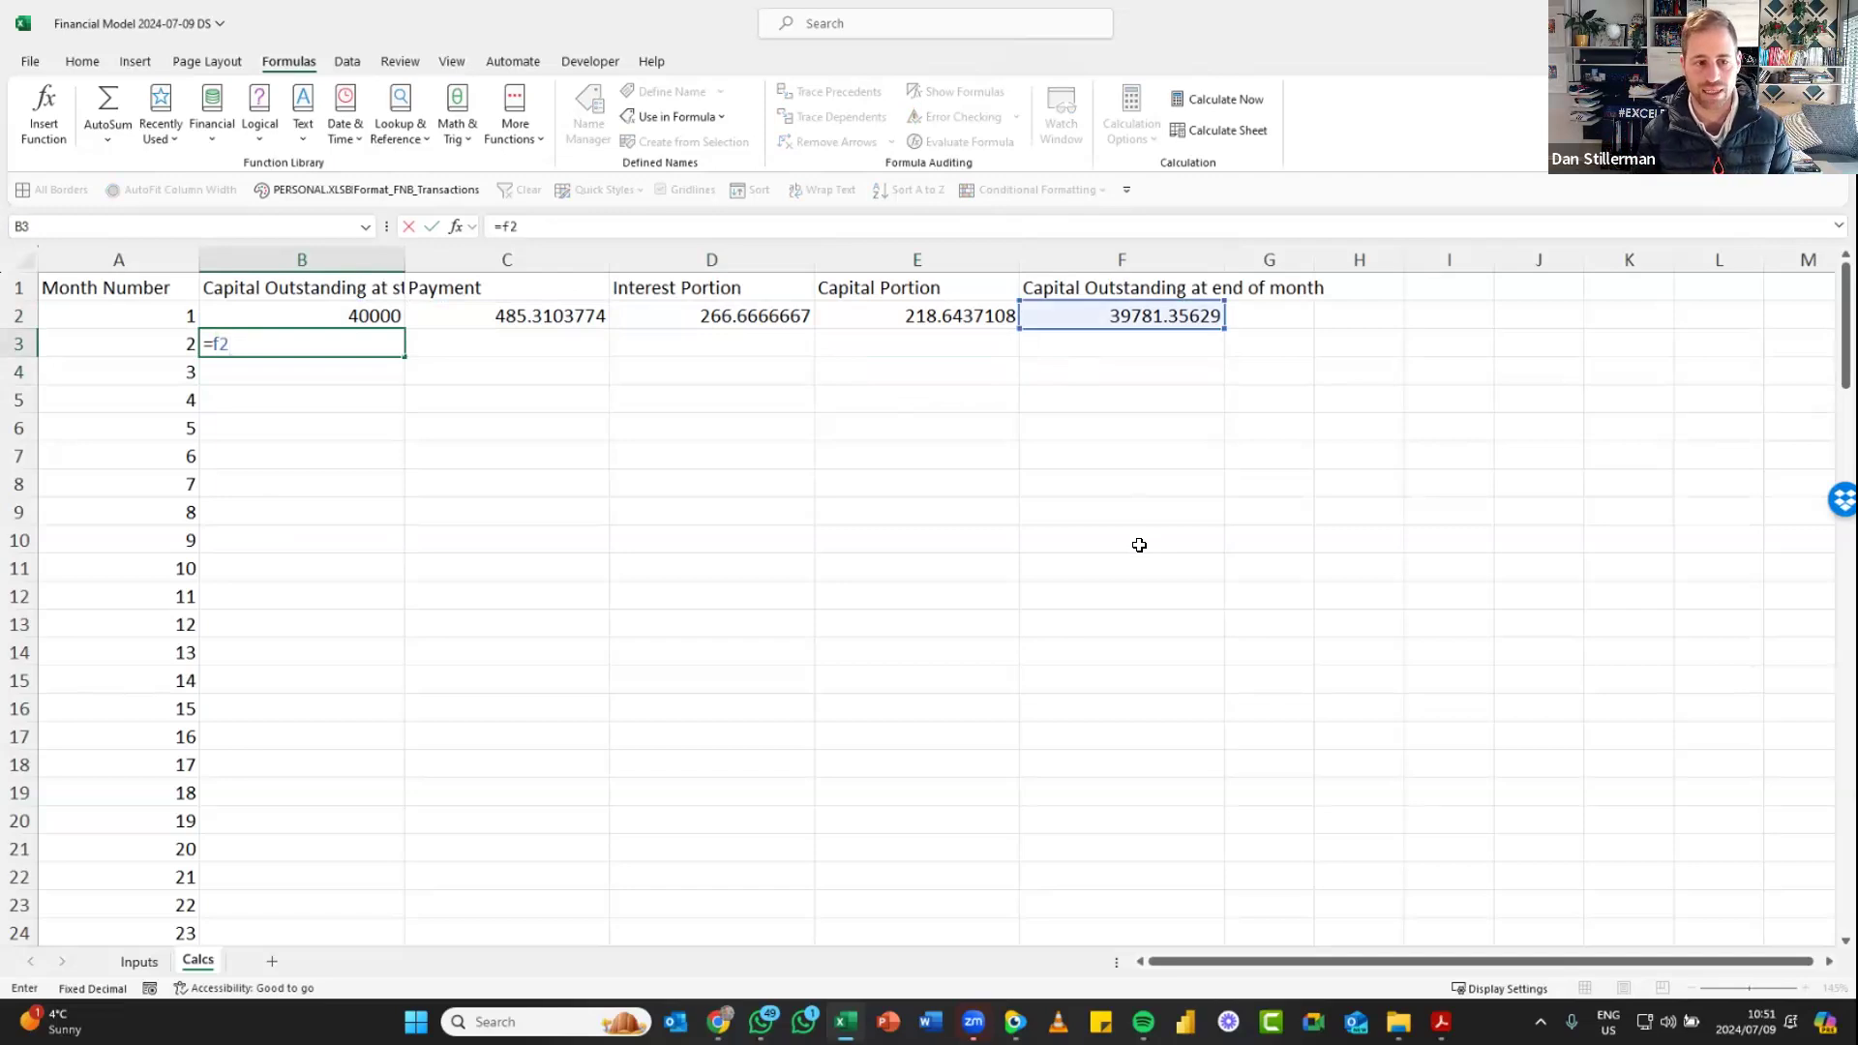
key("ctrl+Return")
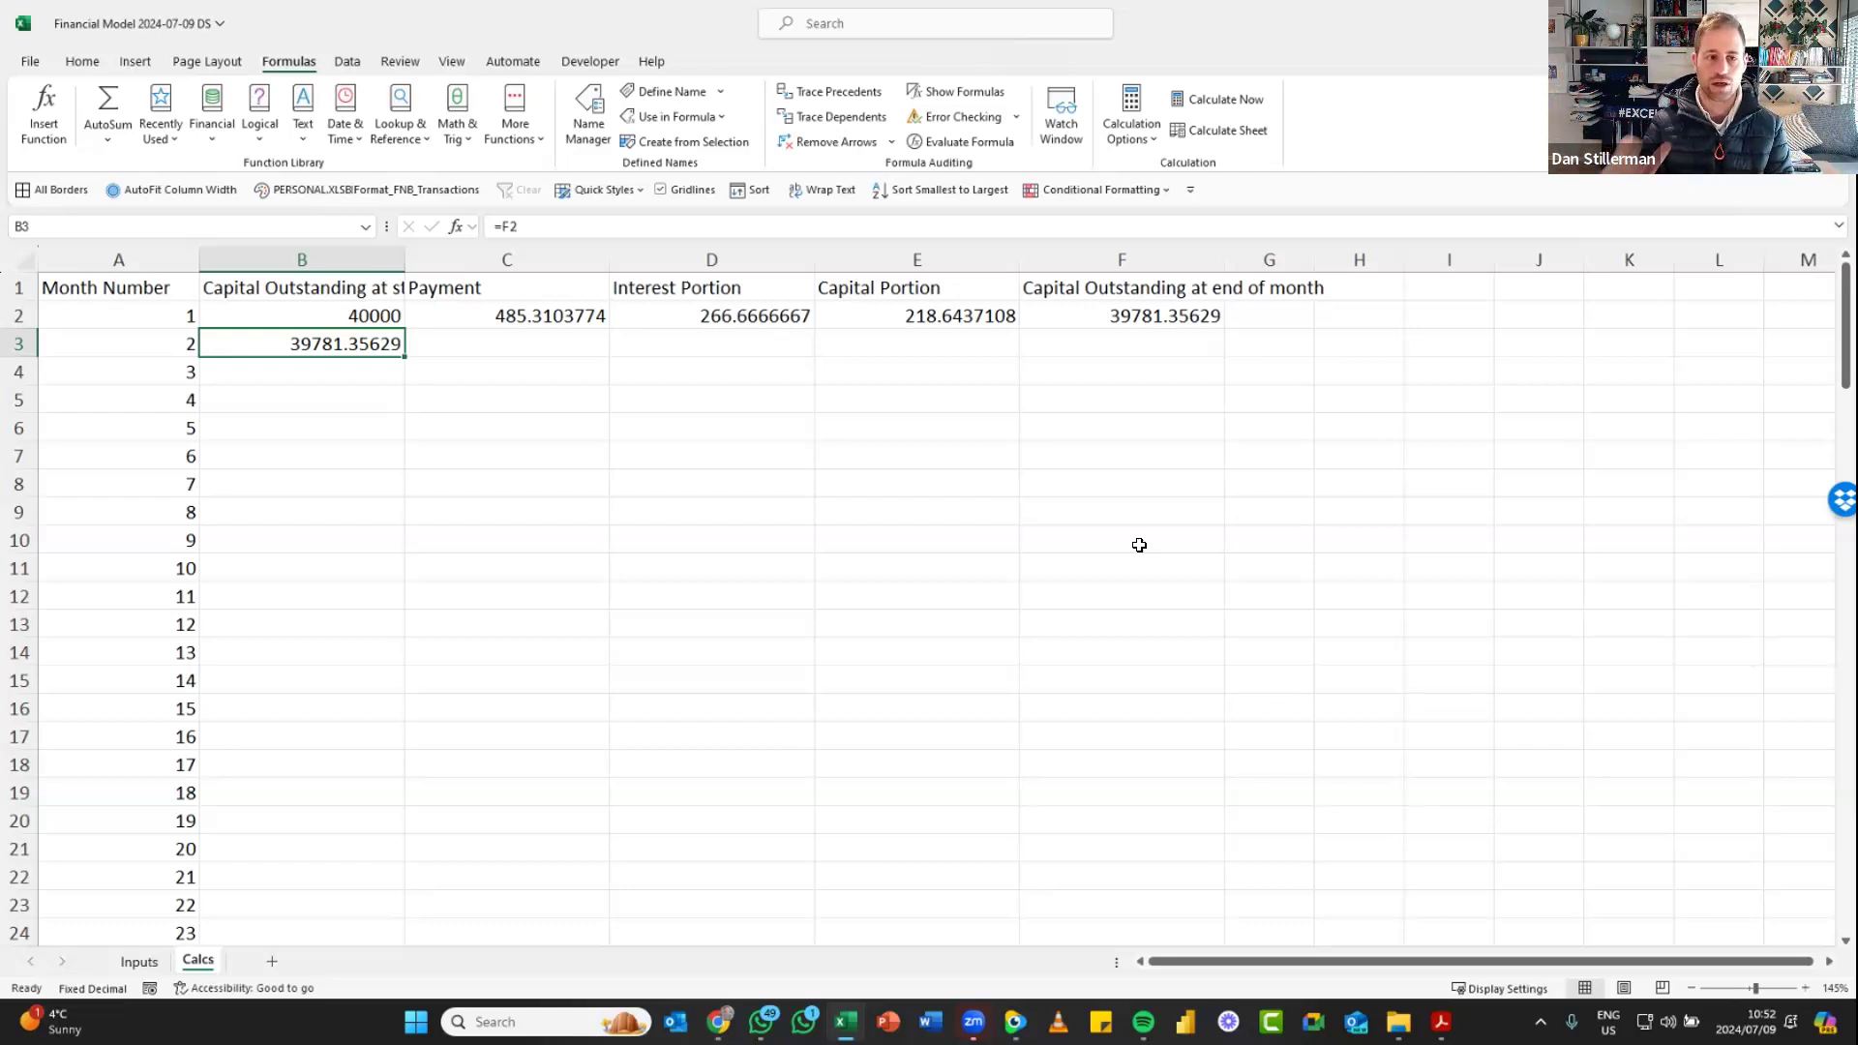
left_click(137, 61)
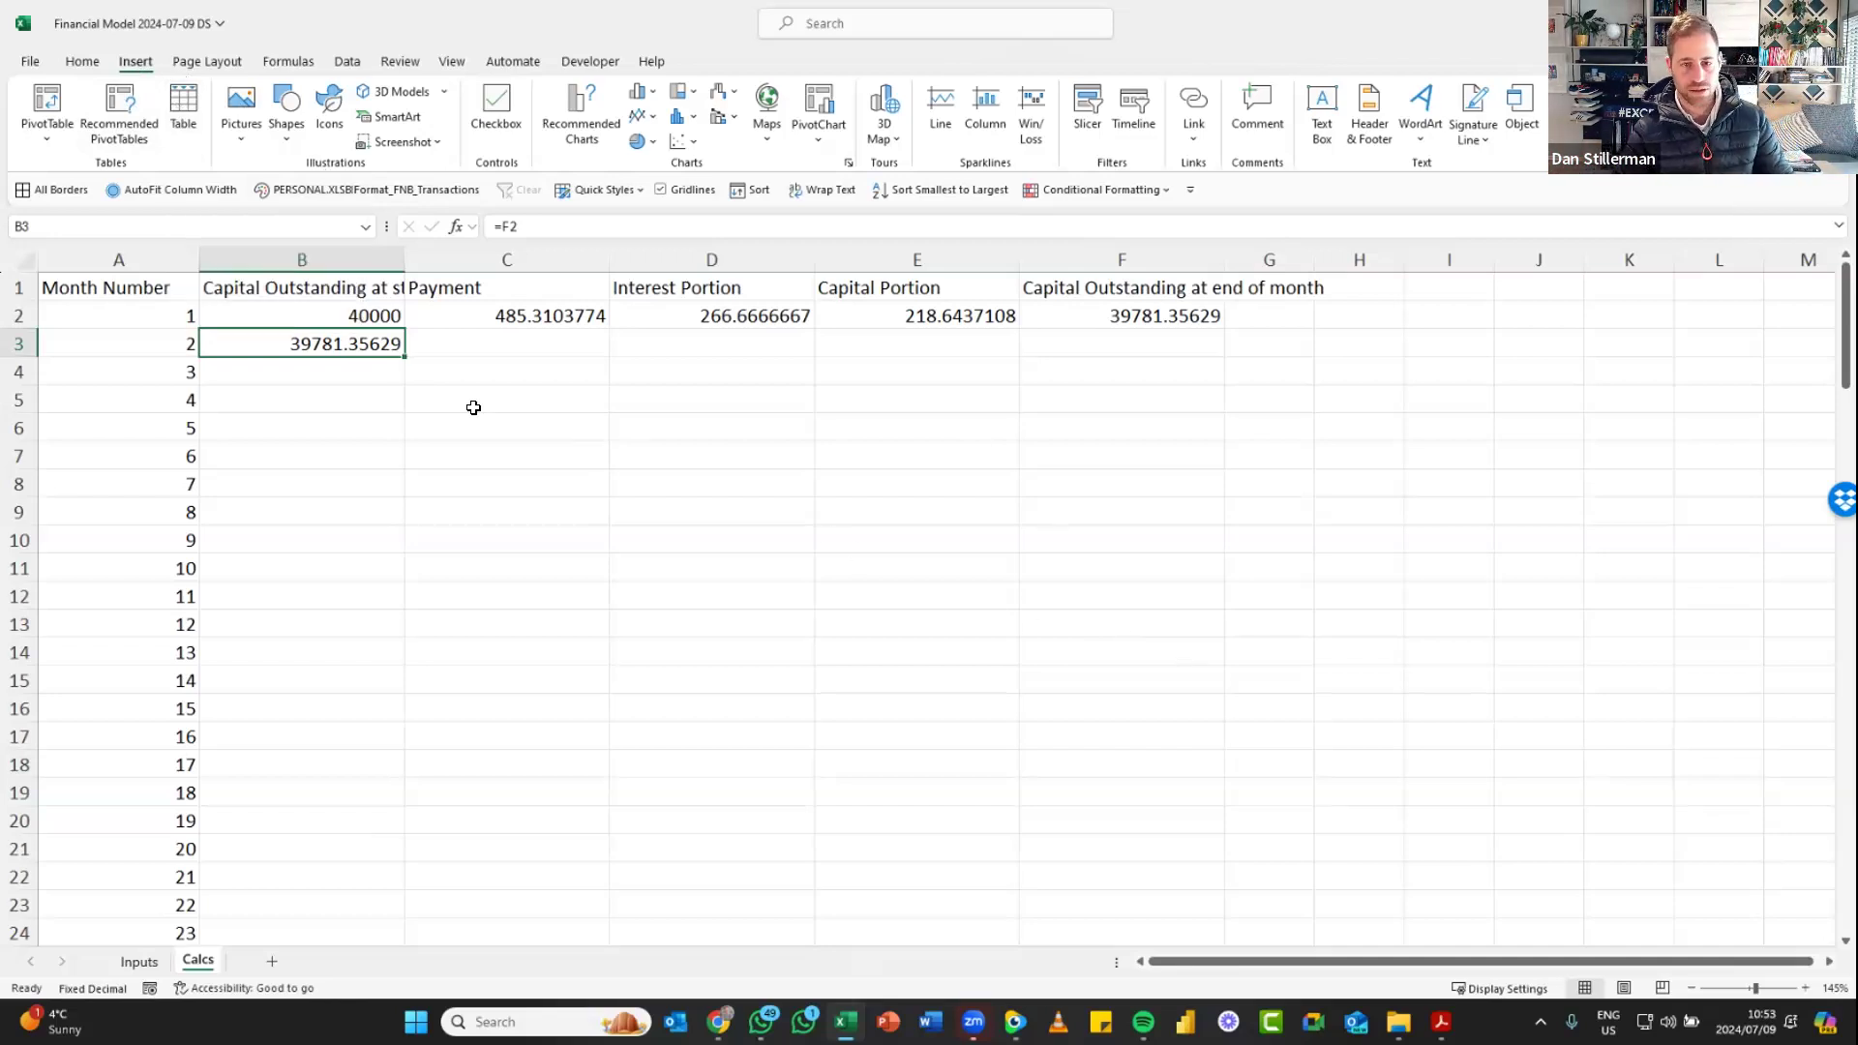
left_click(551, 290)
left_click(307, 282)
left_click(254, 313)
left_click(152, 342)
left_click(131, 425)
left_click(759, 585)
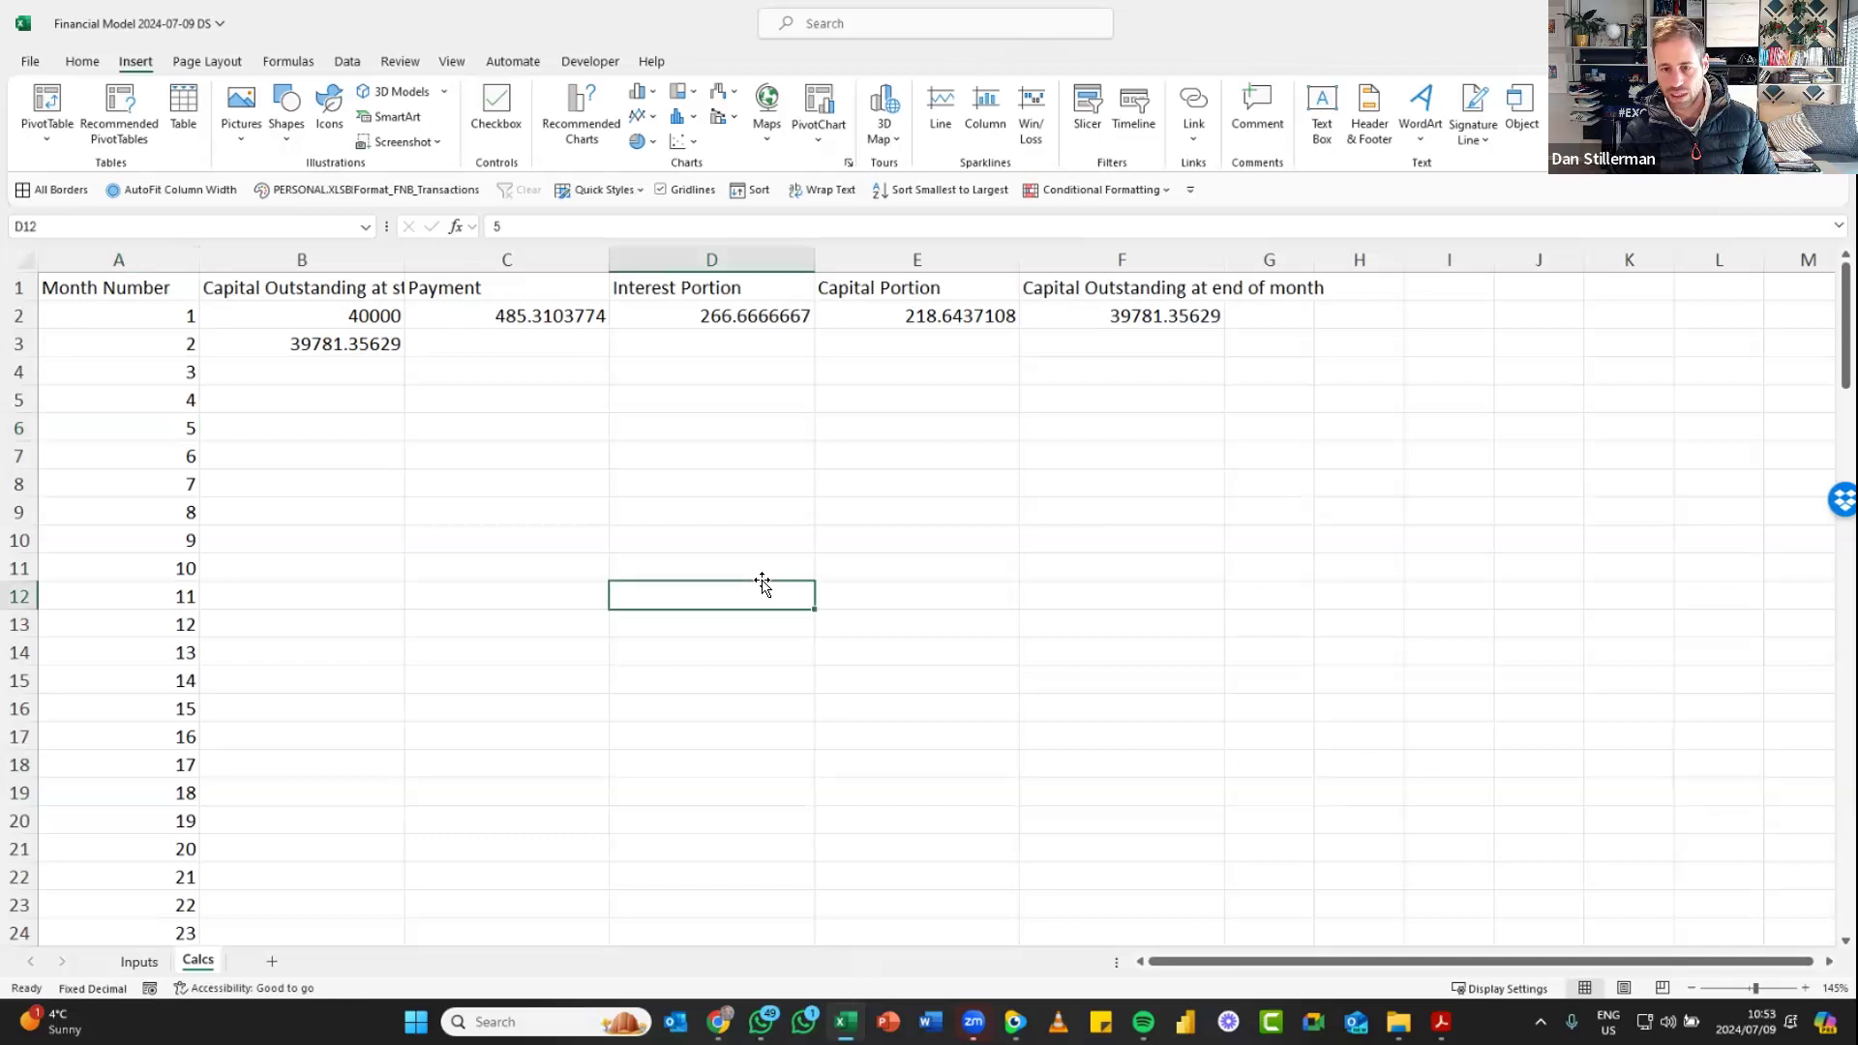
left_click(1664, 426)
left_click(1644, 632)
left_click(1490, 689)
left_click(1342, 631)
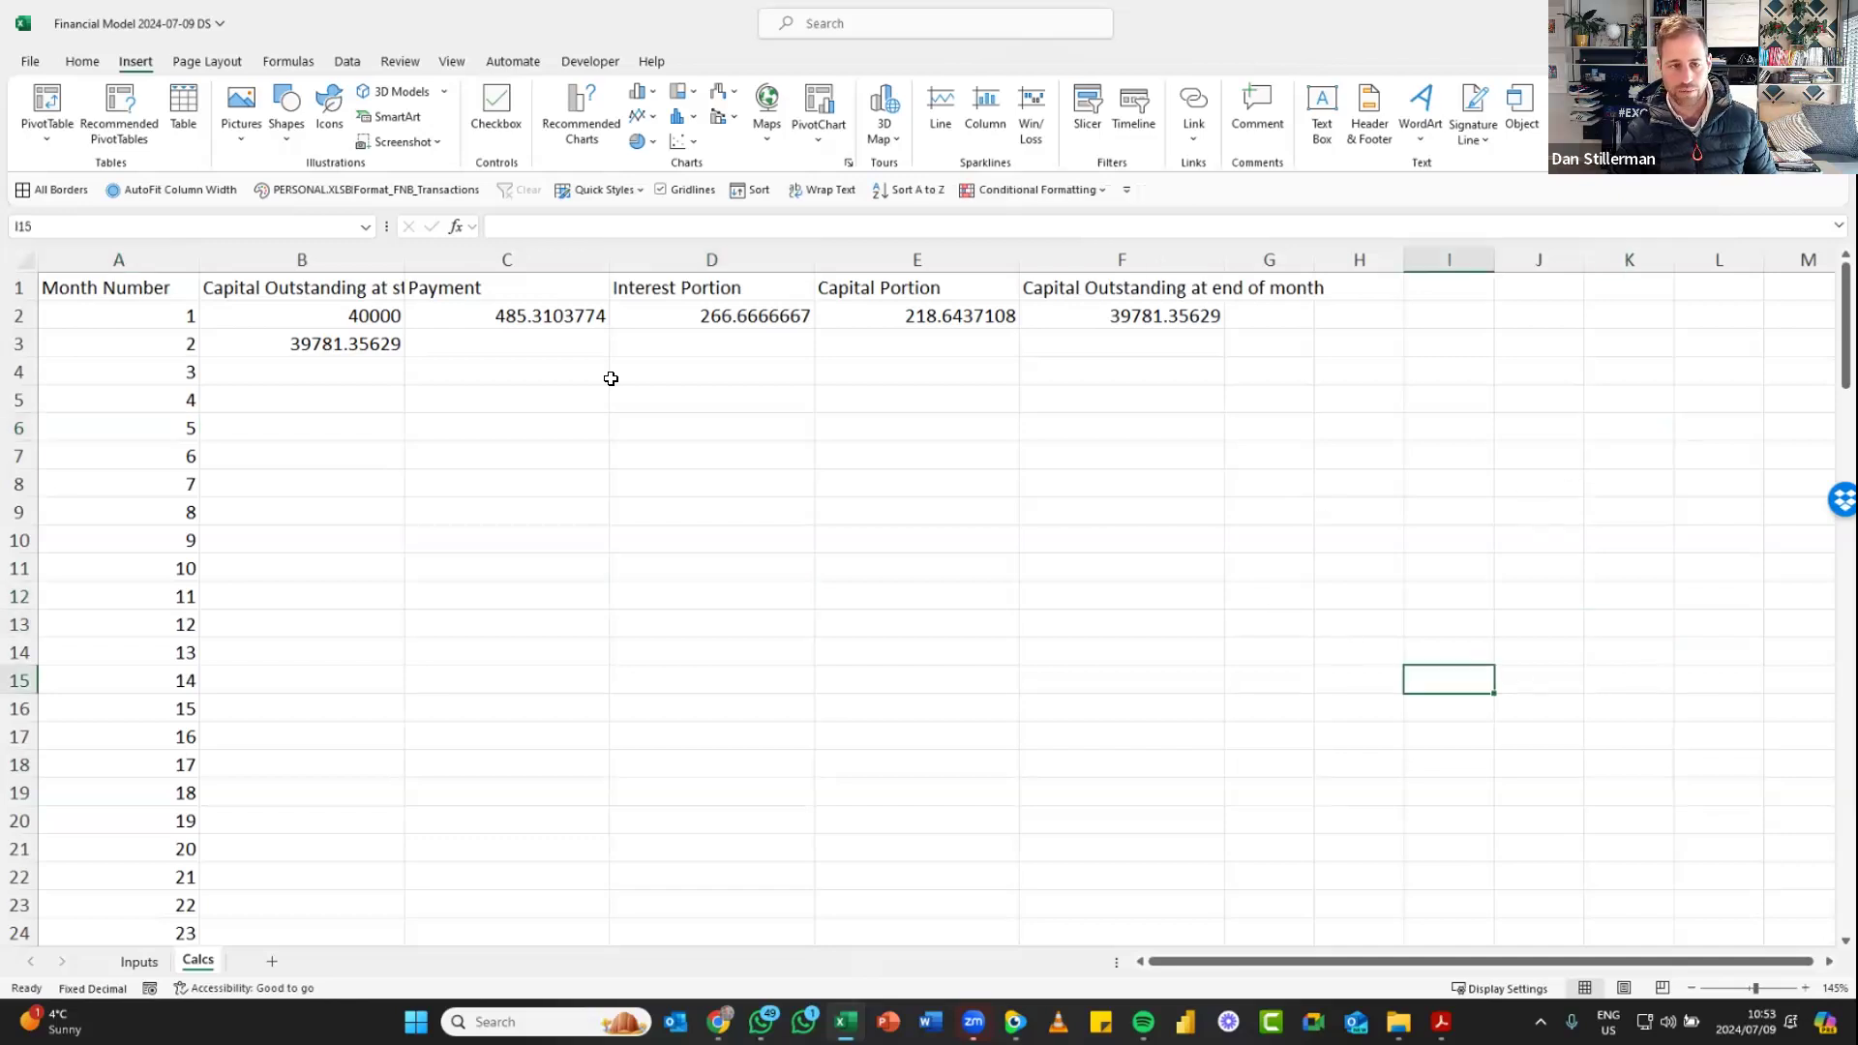
Convert the repayment schedule range A1:F121 into a table with headers
left_click(150, 316)
key("ctrl+t")
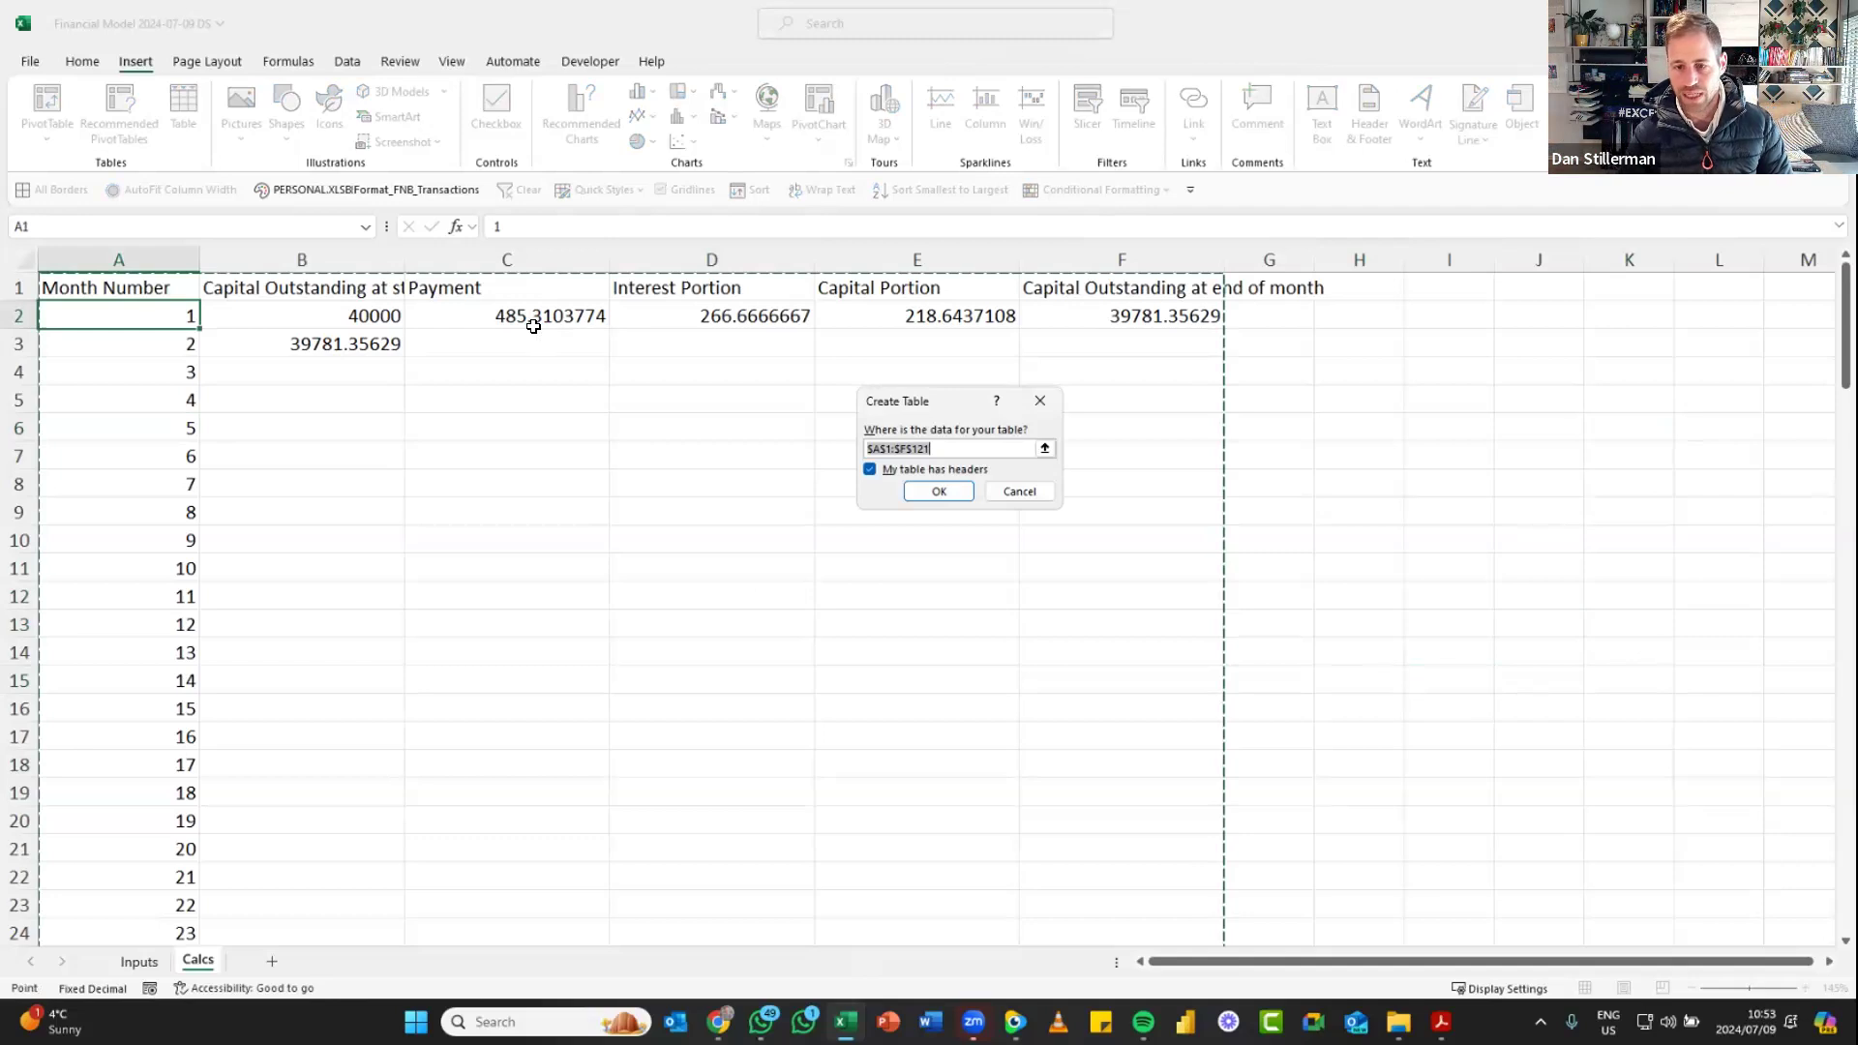
key("Return")
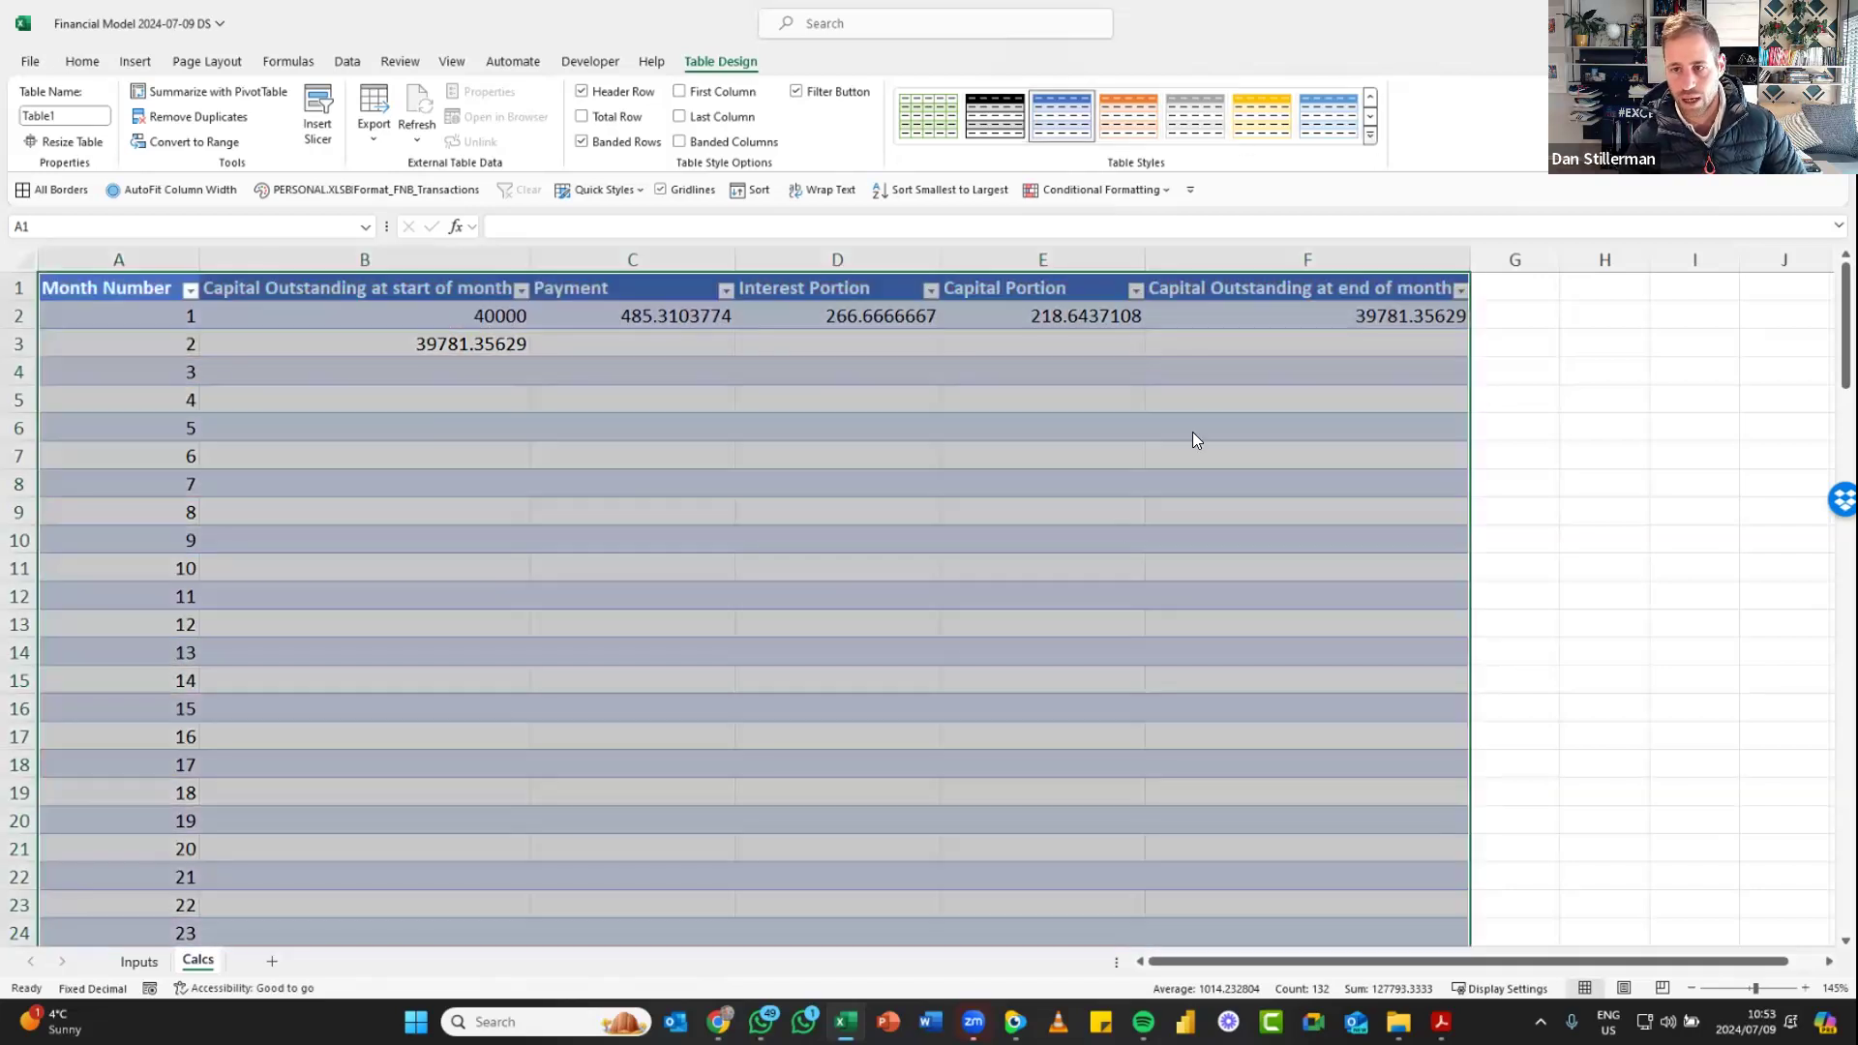
Apply the Blue, Table Style Medium 16 style to the repayment schedule table
left_click(1370, 135)
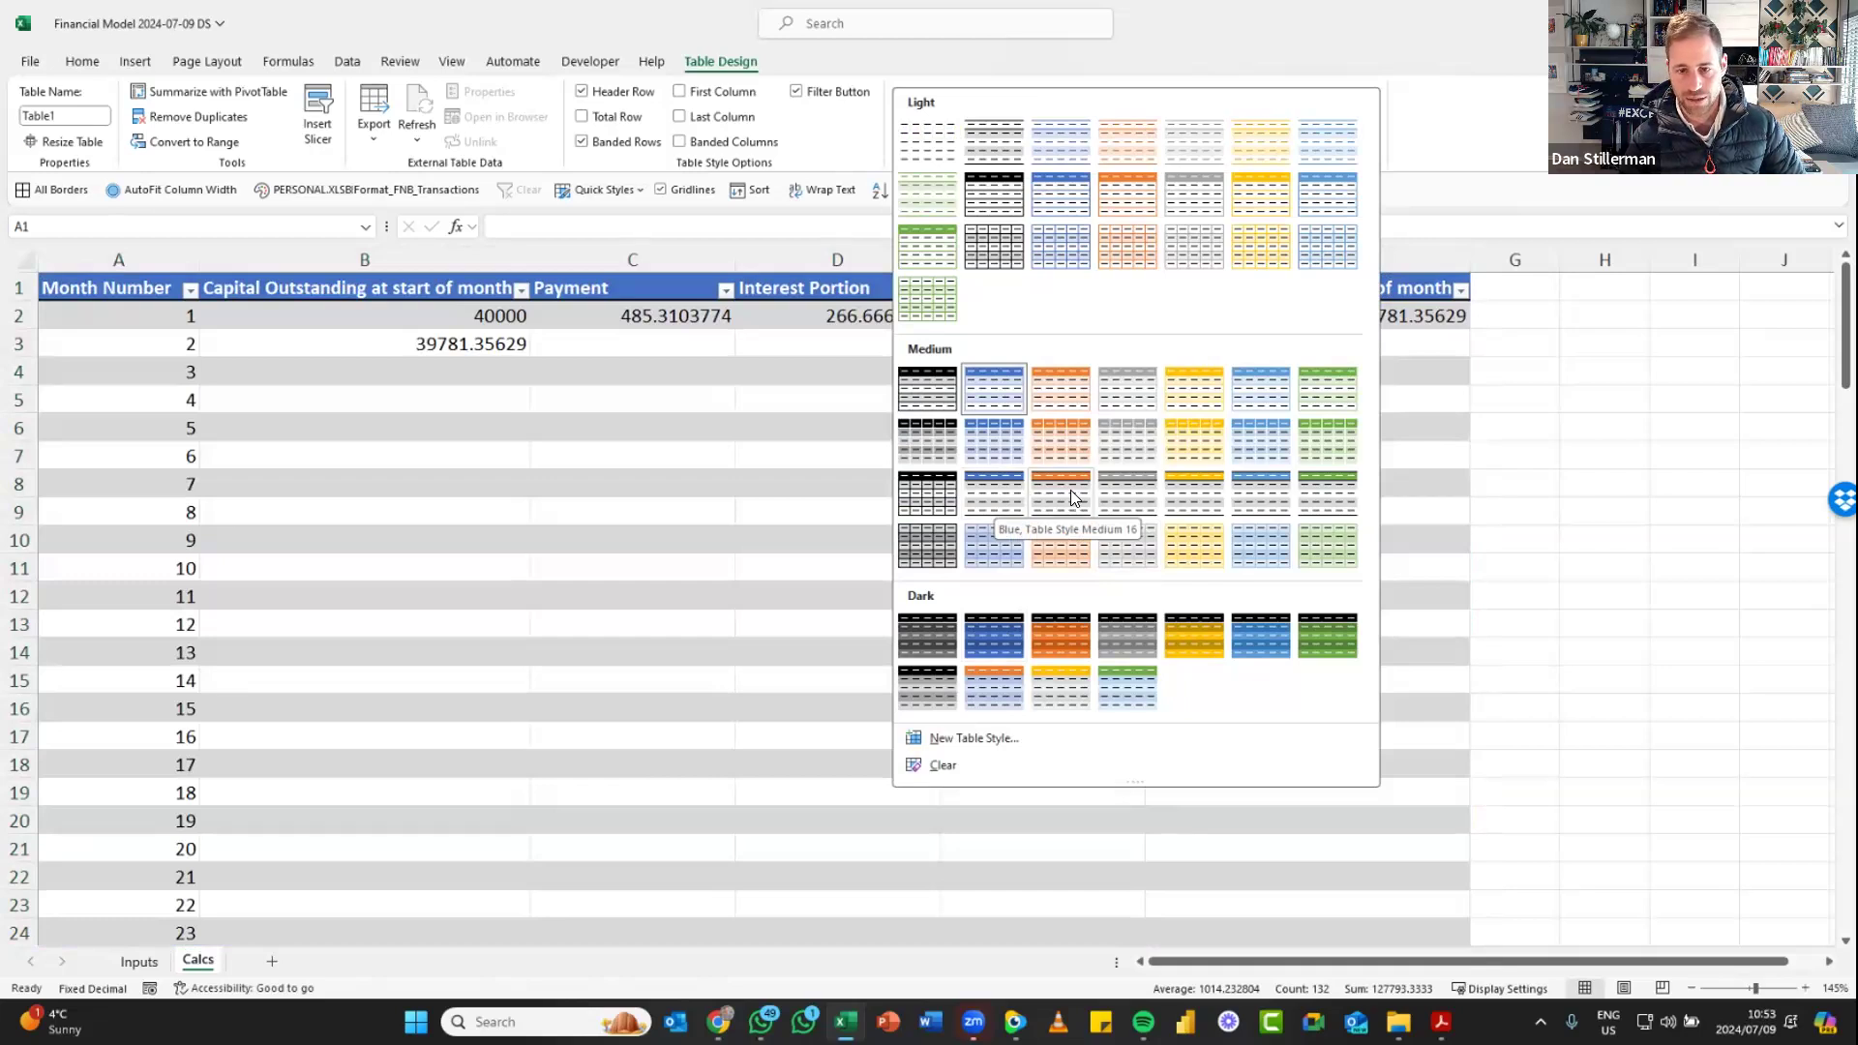
left_click(991, 483)
left_click(367, 397)
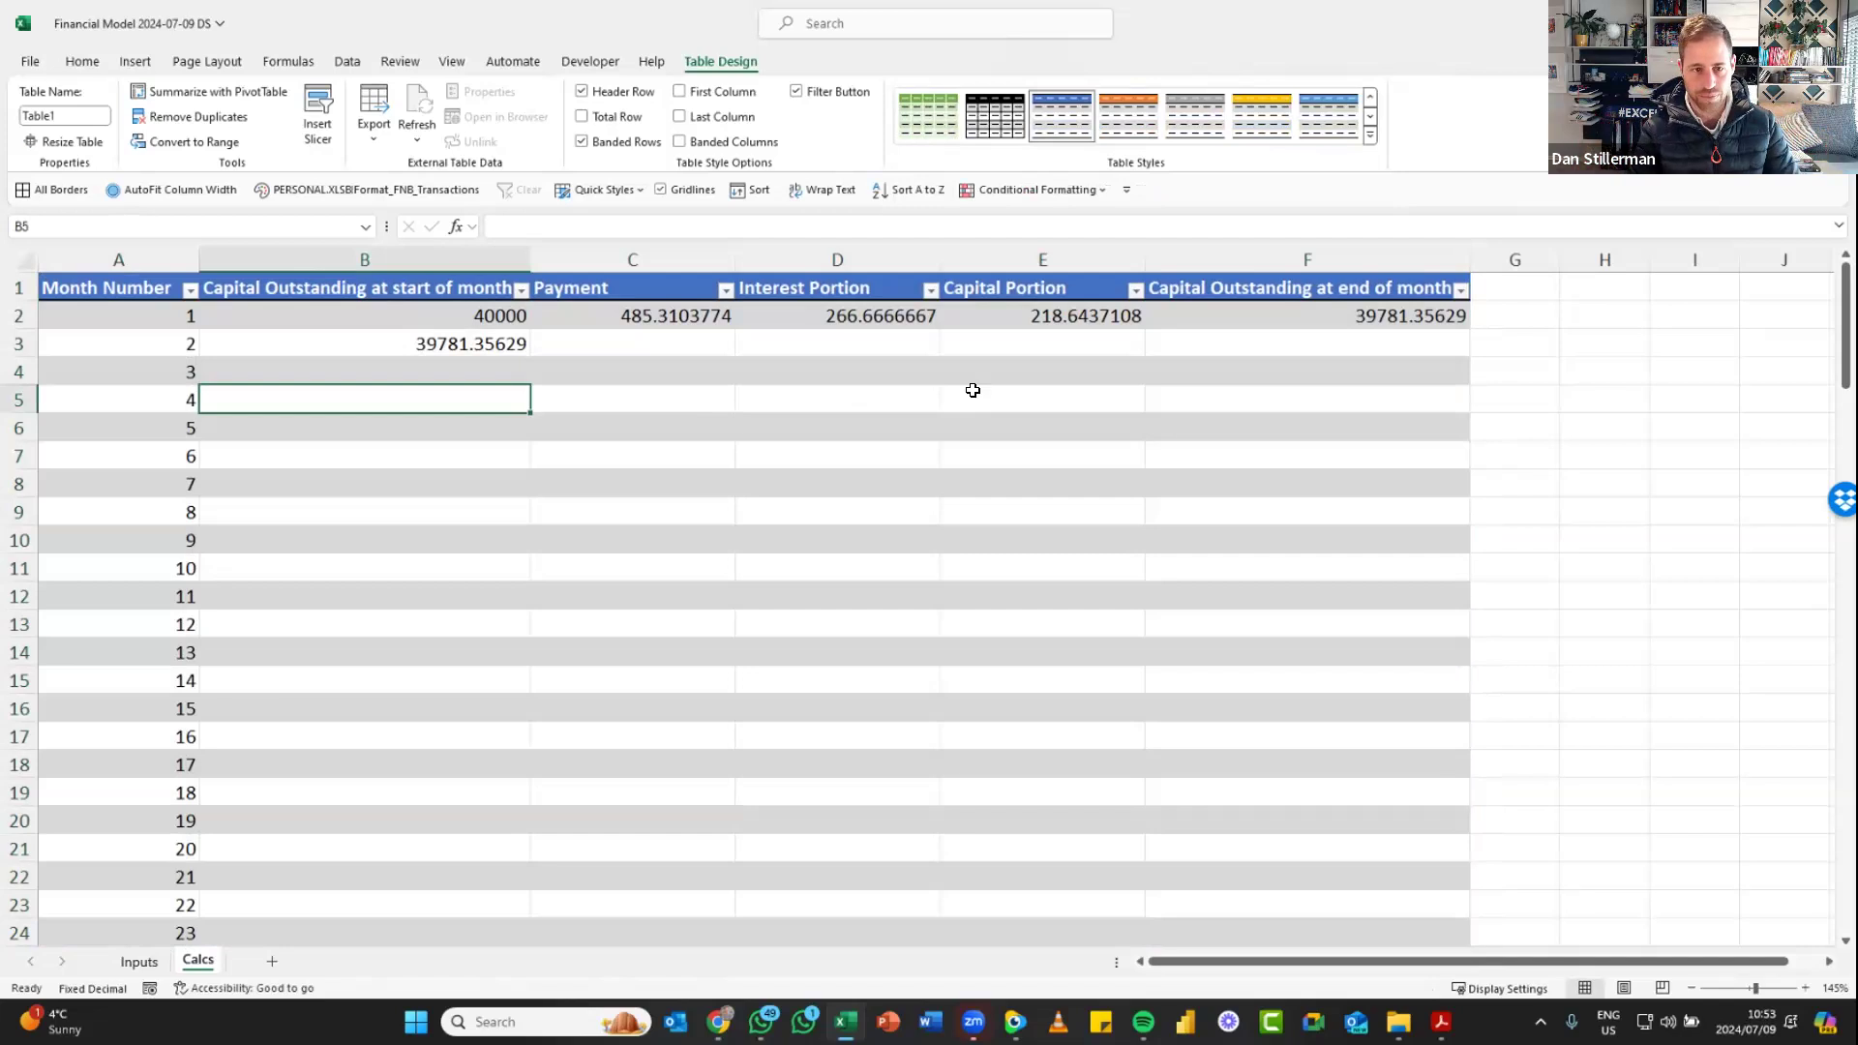
key("Up")
key("Up")
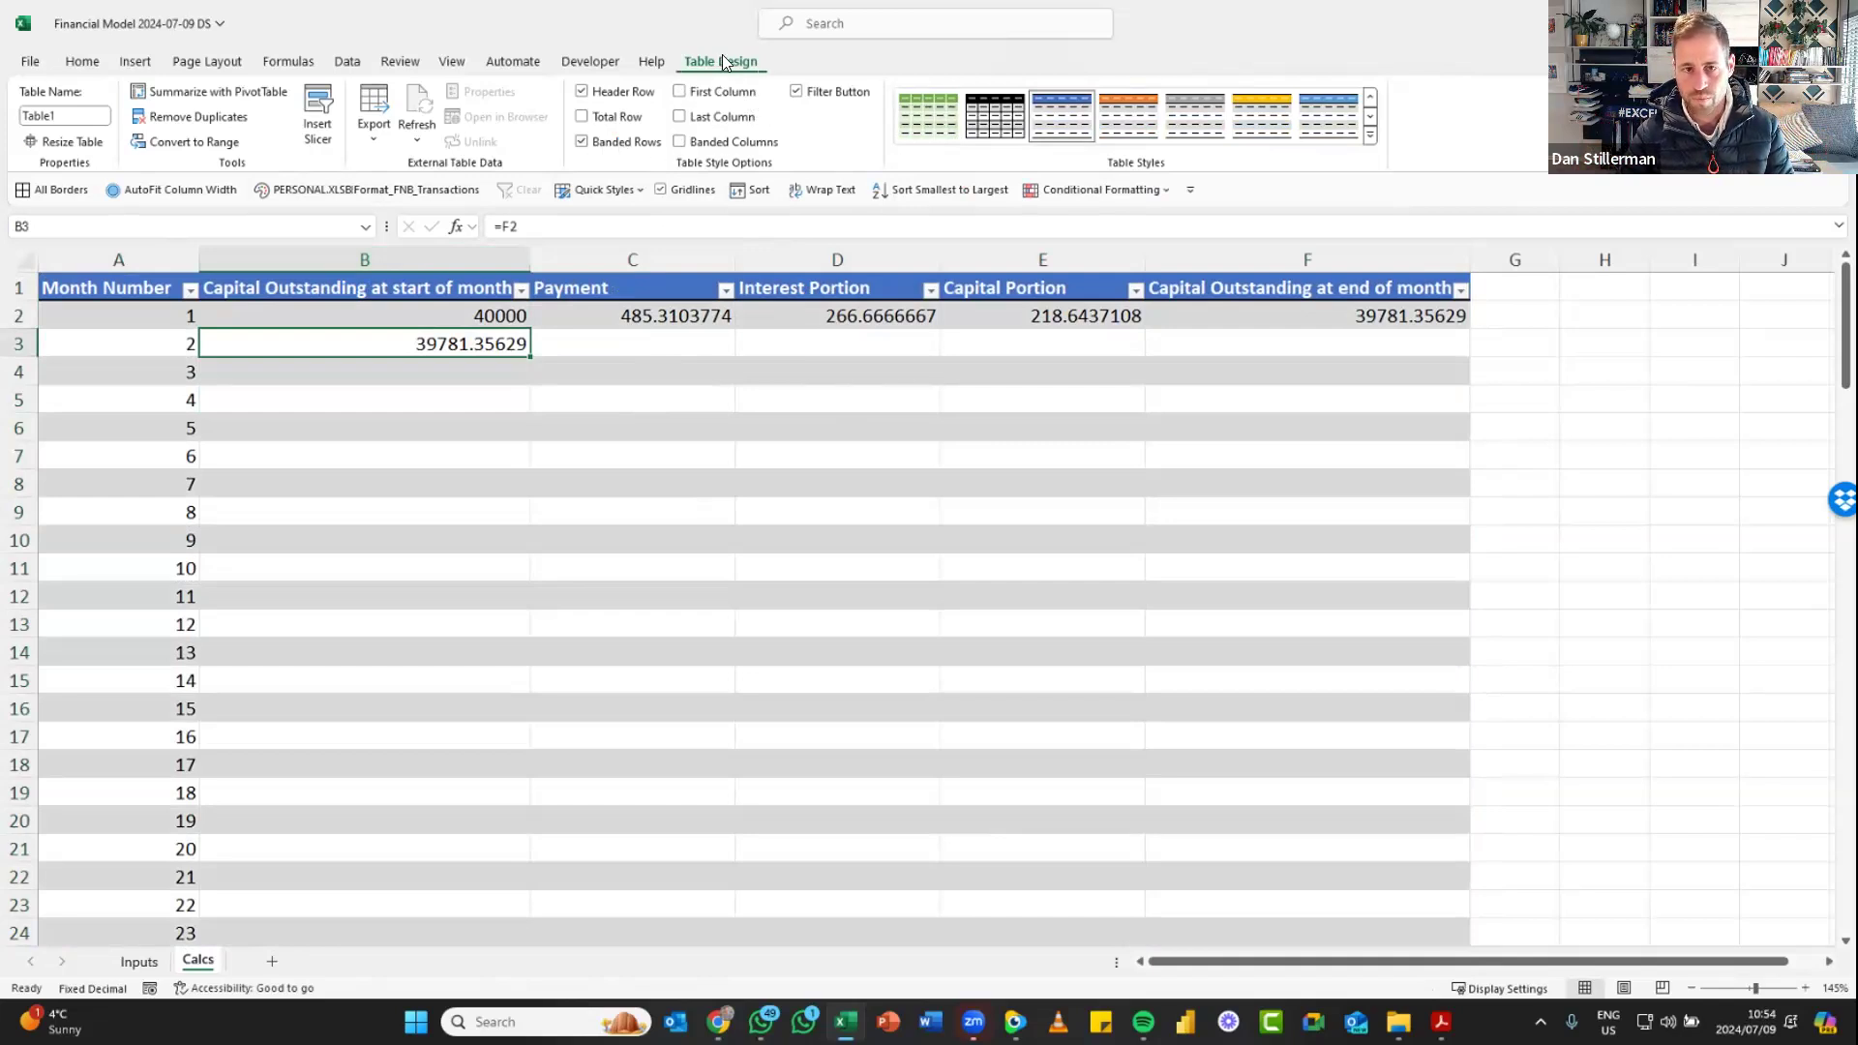
left_click(1710, 419)
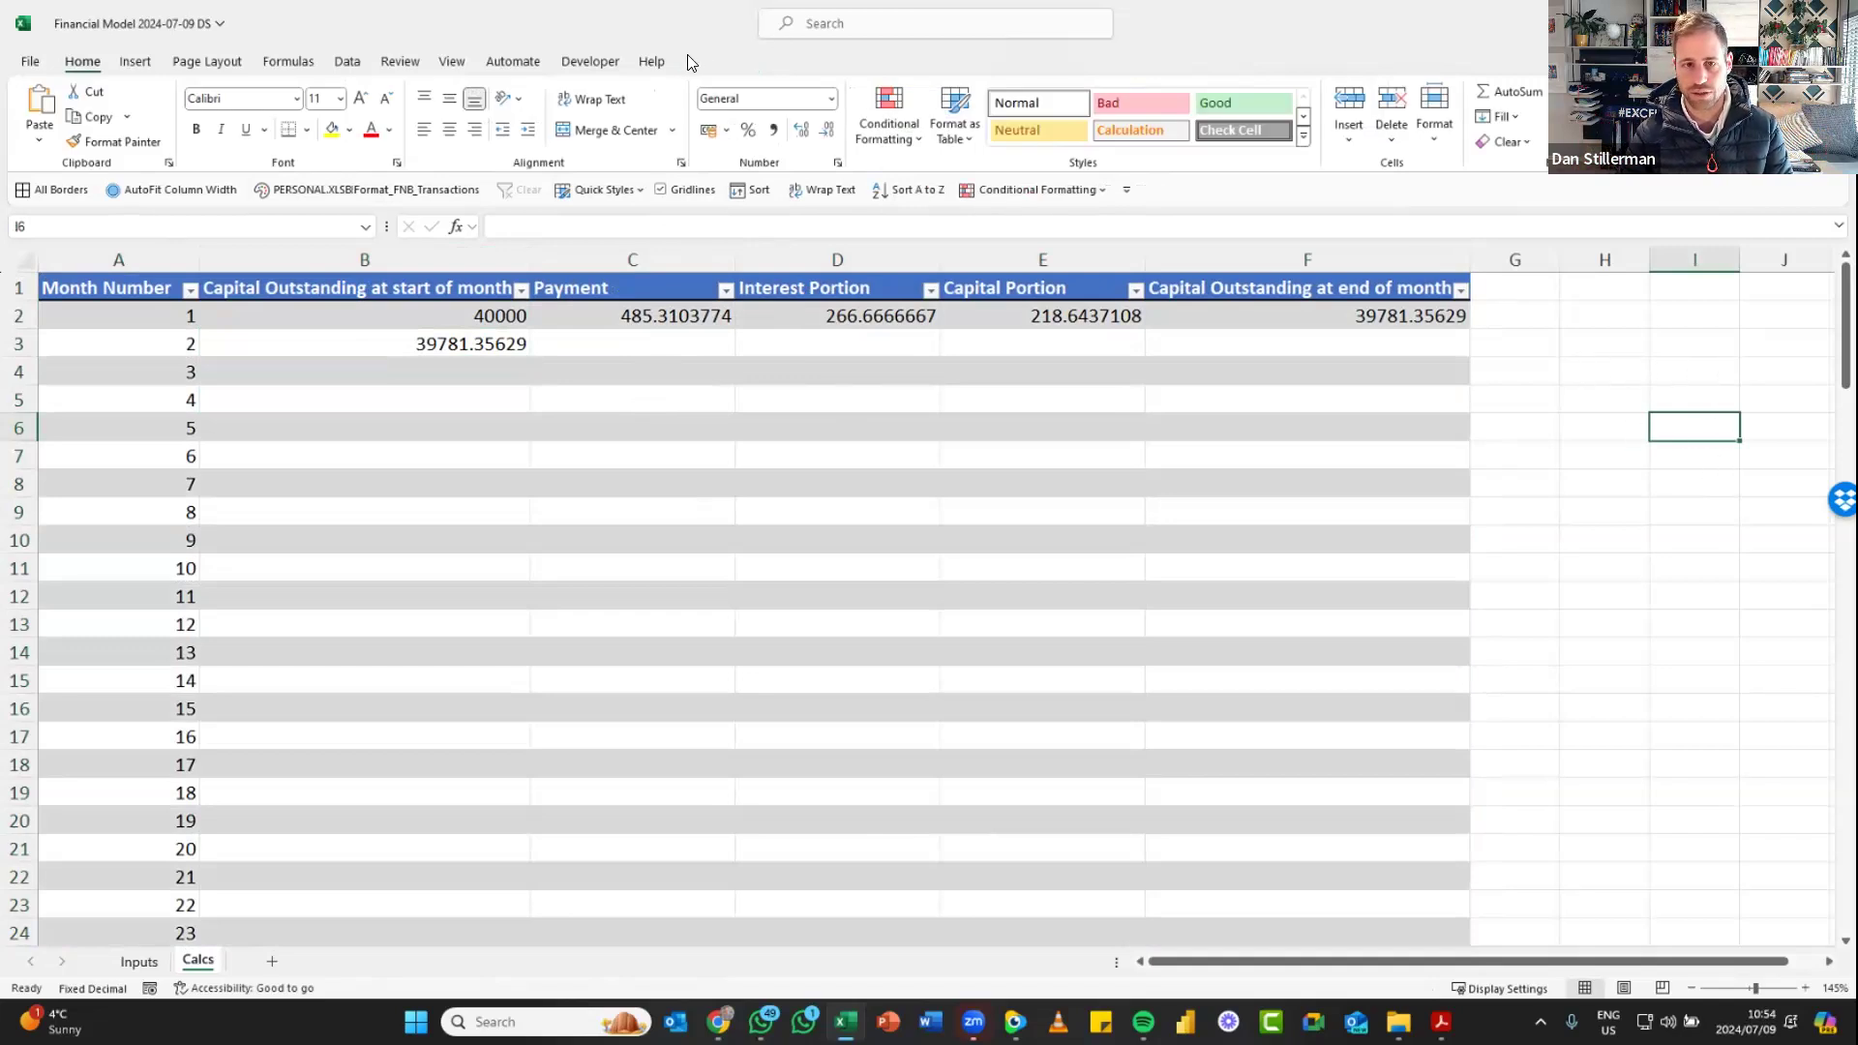
left_click(694, 397)
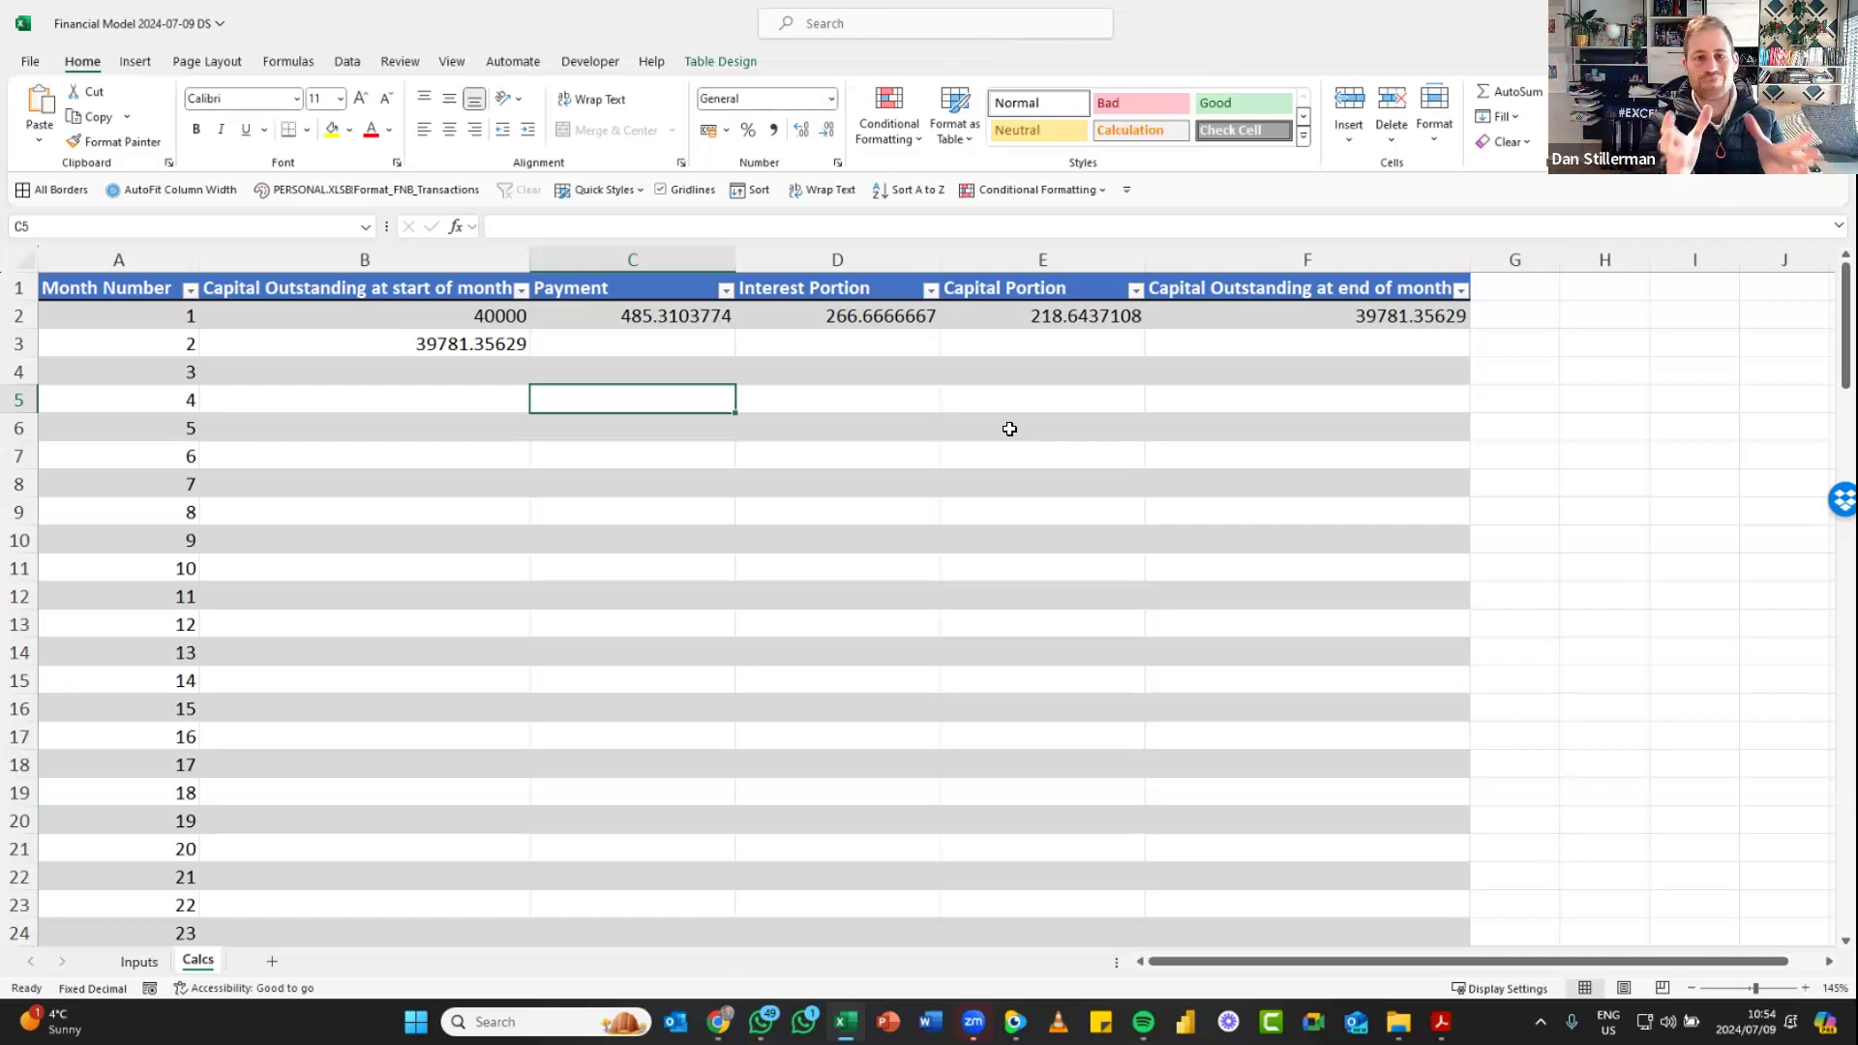
left_click(721, 64)
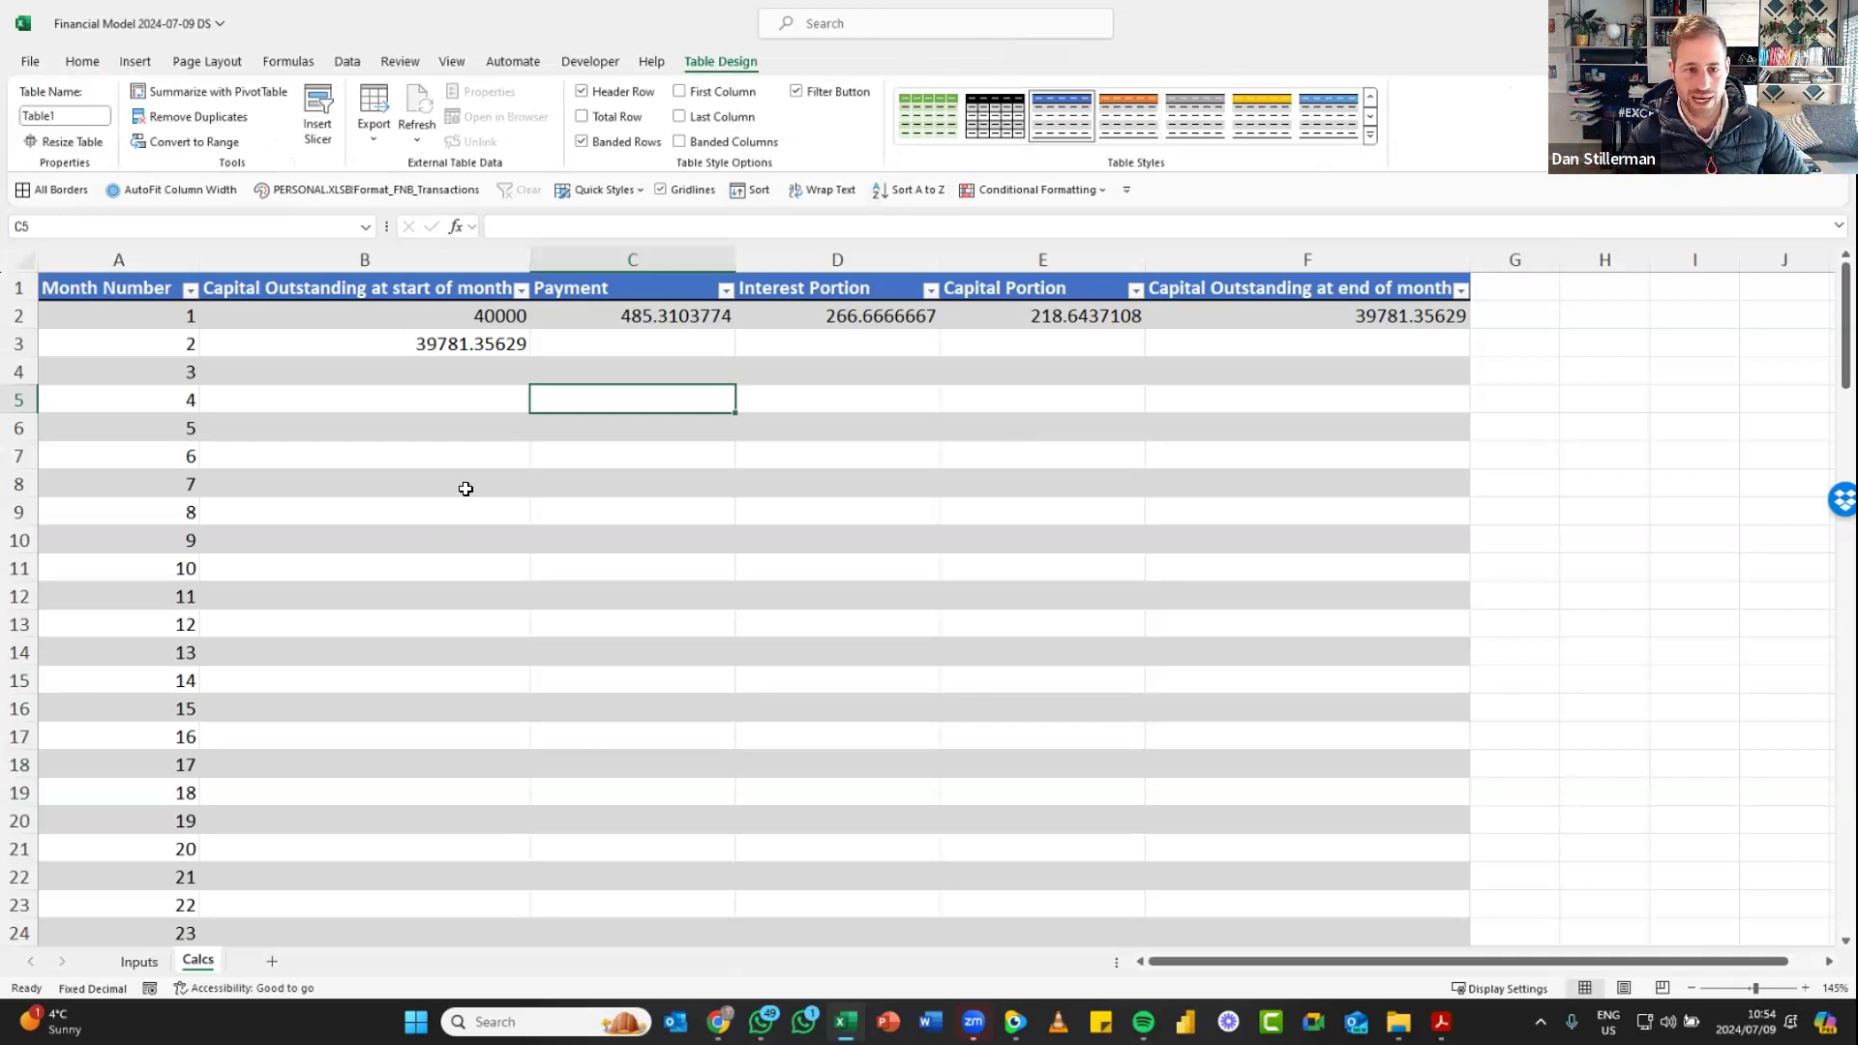
left_click(481, 344)
left_click(484, 483)
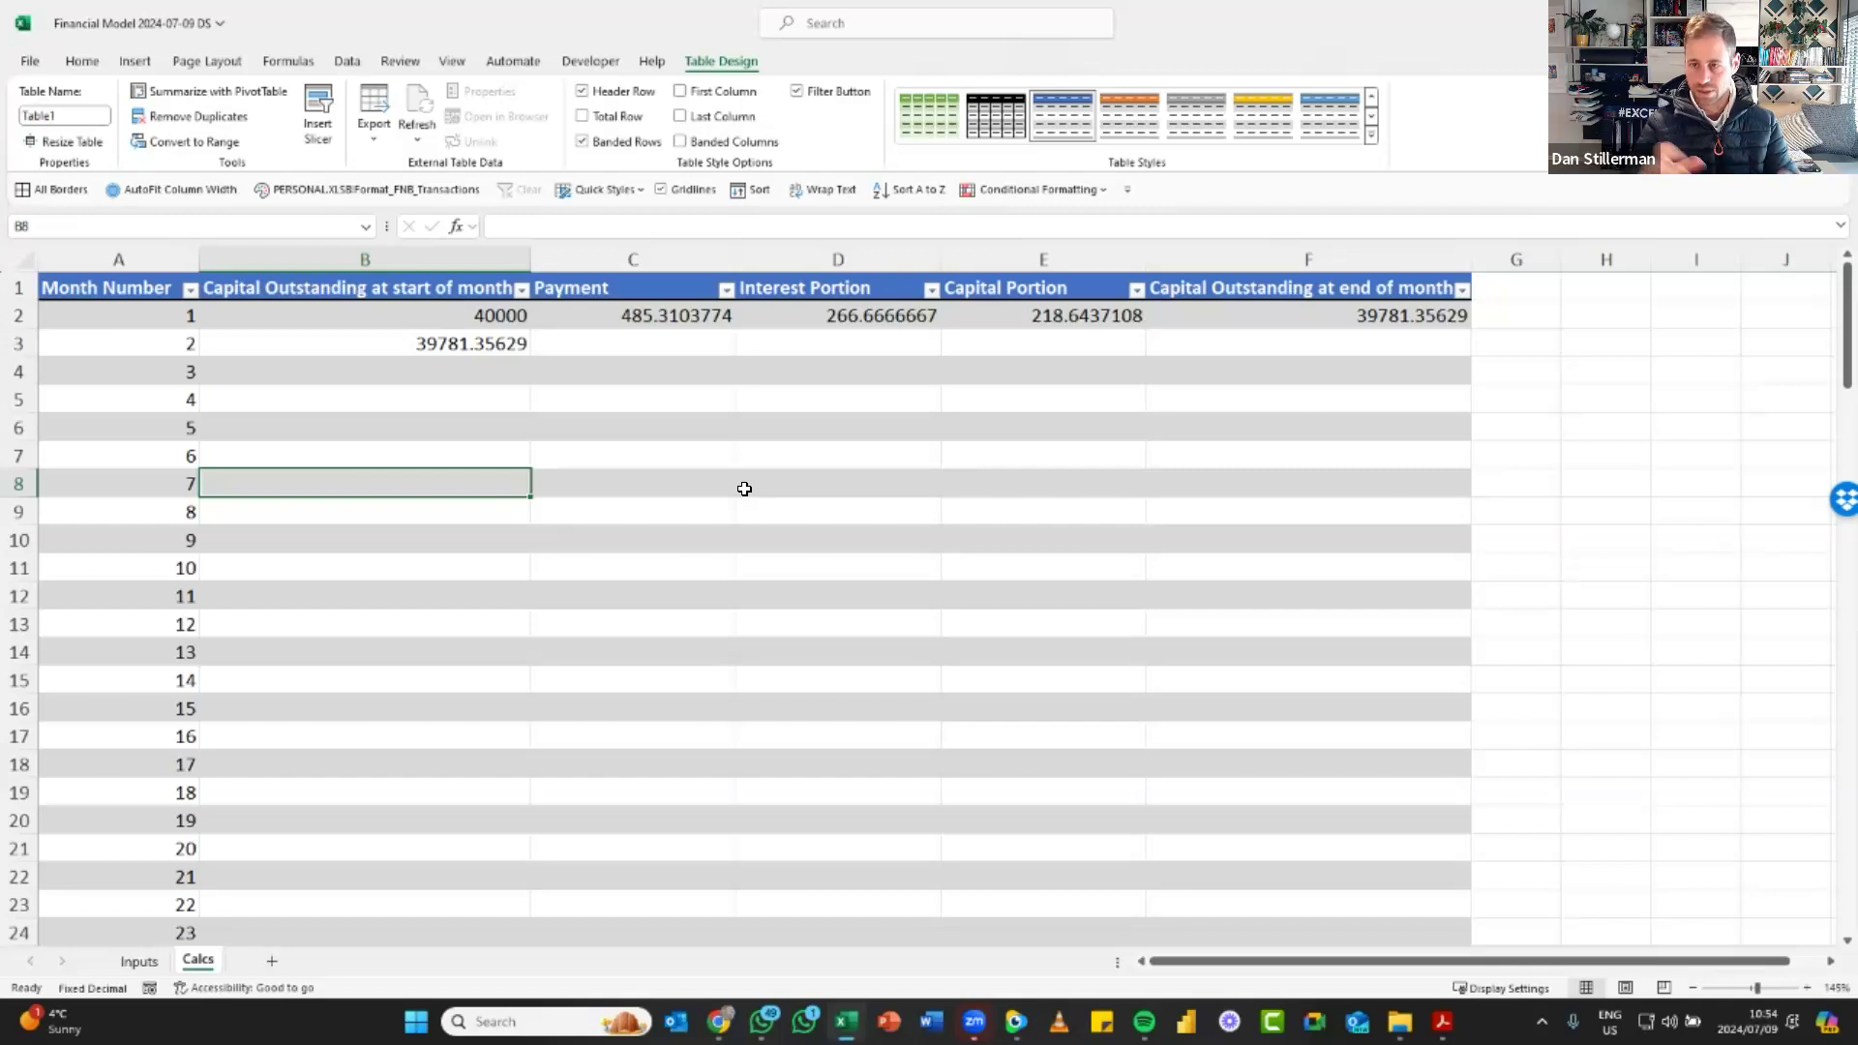
Fill the Payment formula from C2 down the table column to month 120
key("ctrl+Up")
key("Up")
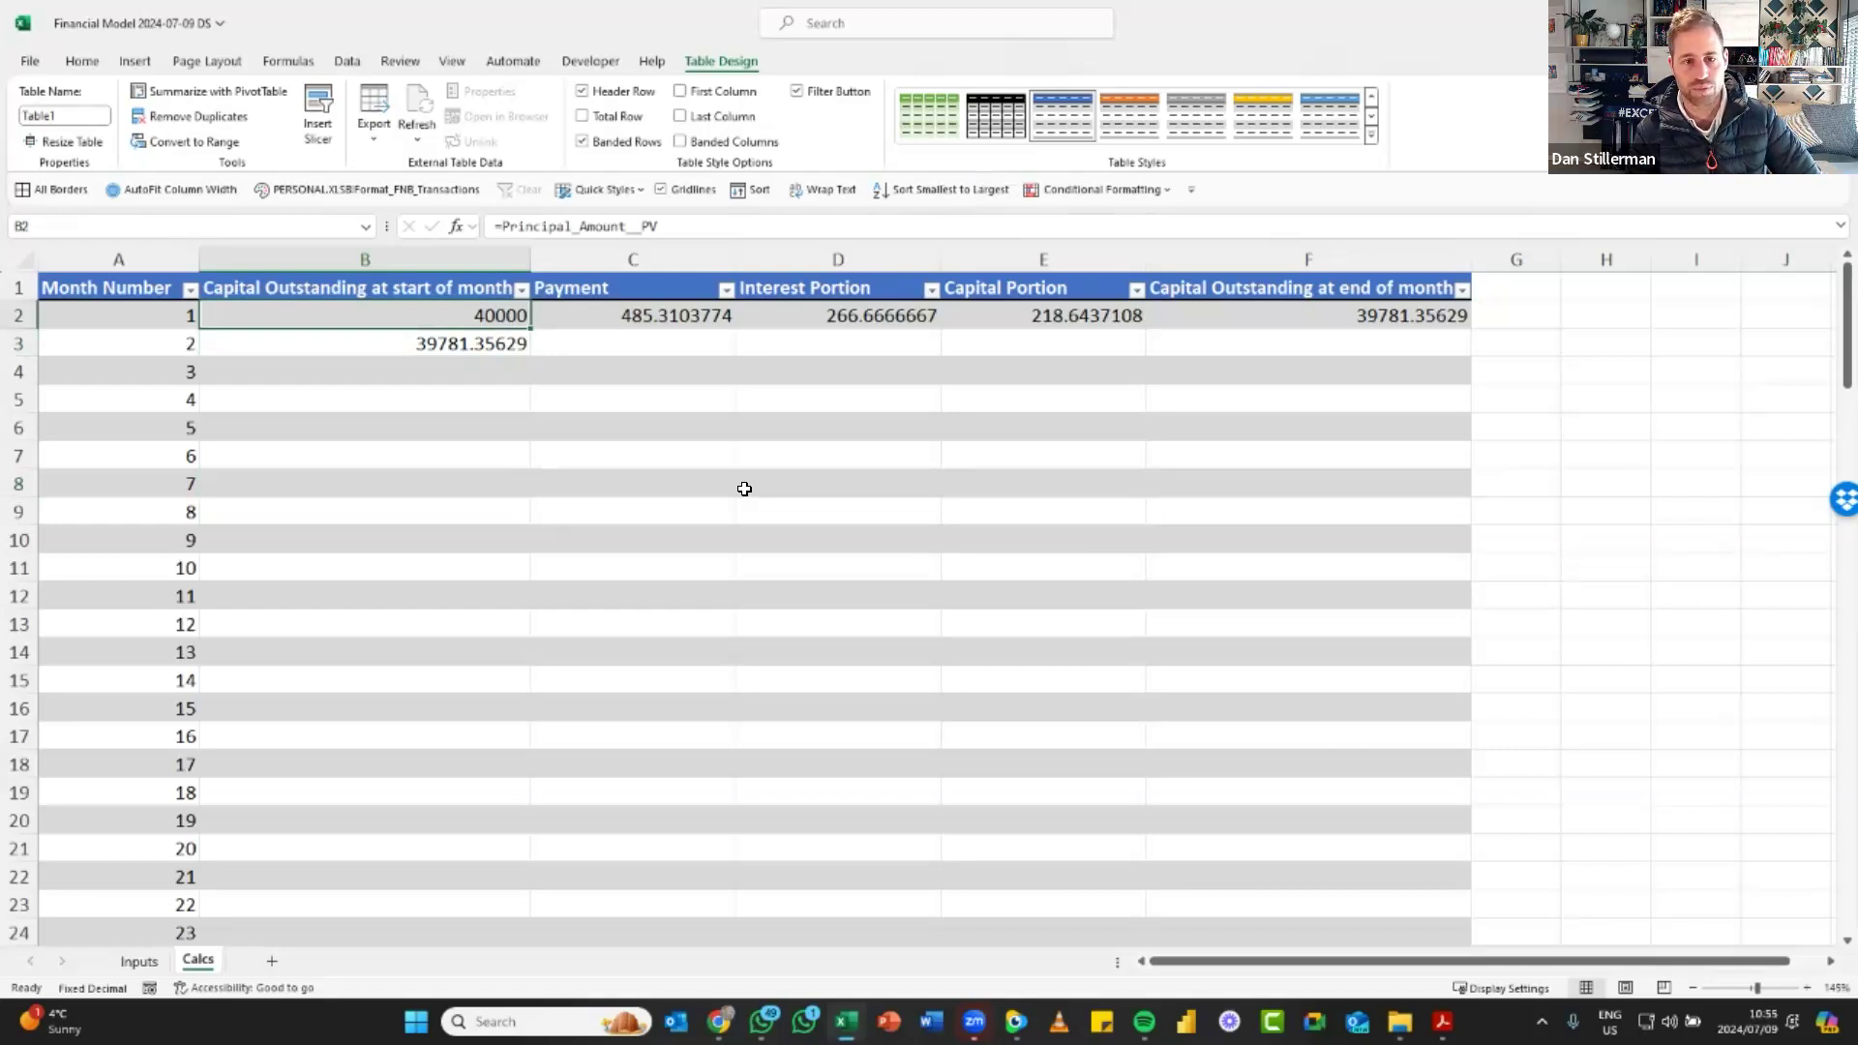
key("Right")
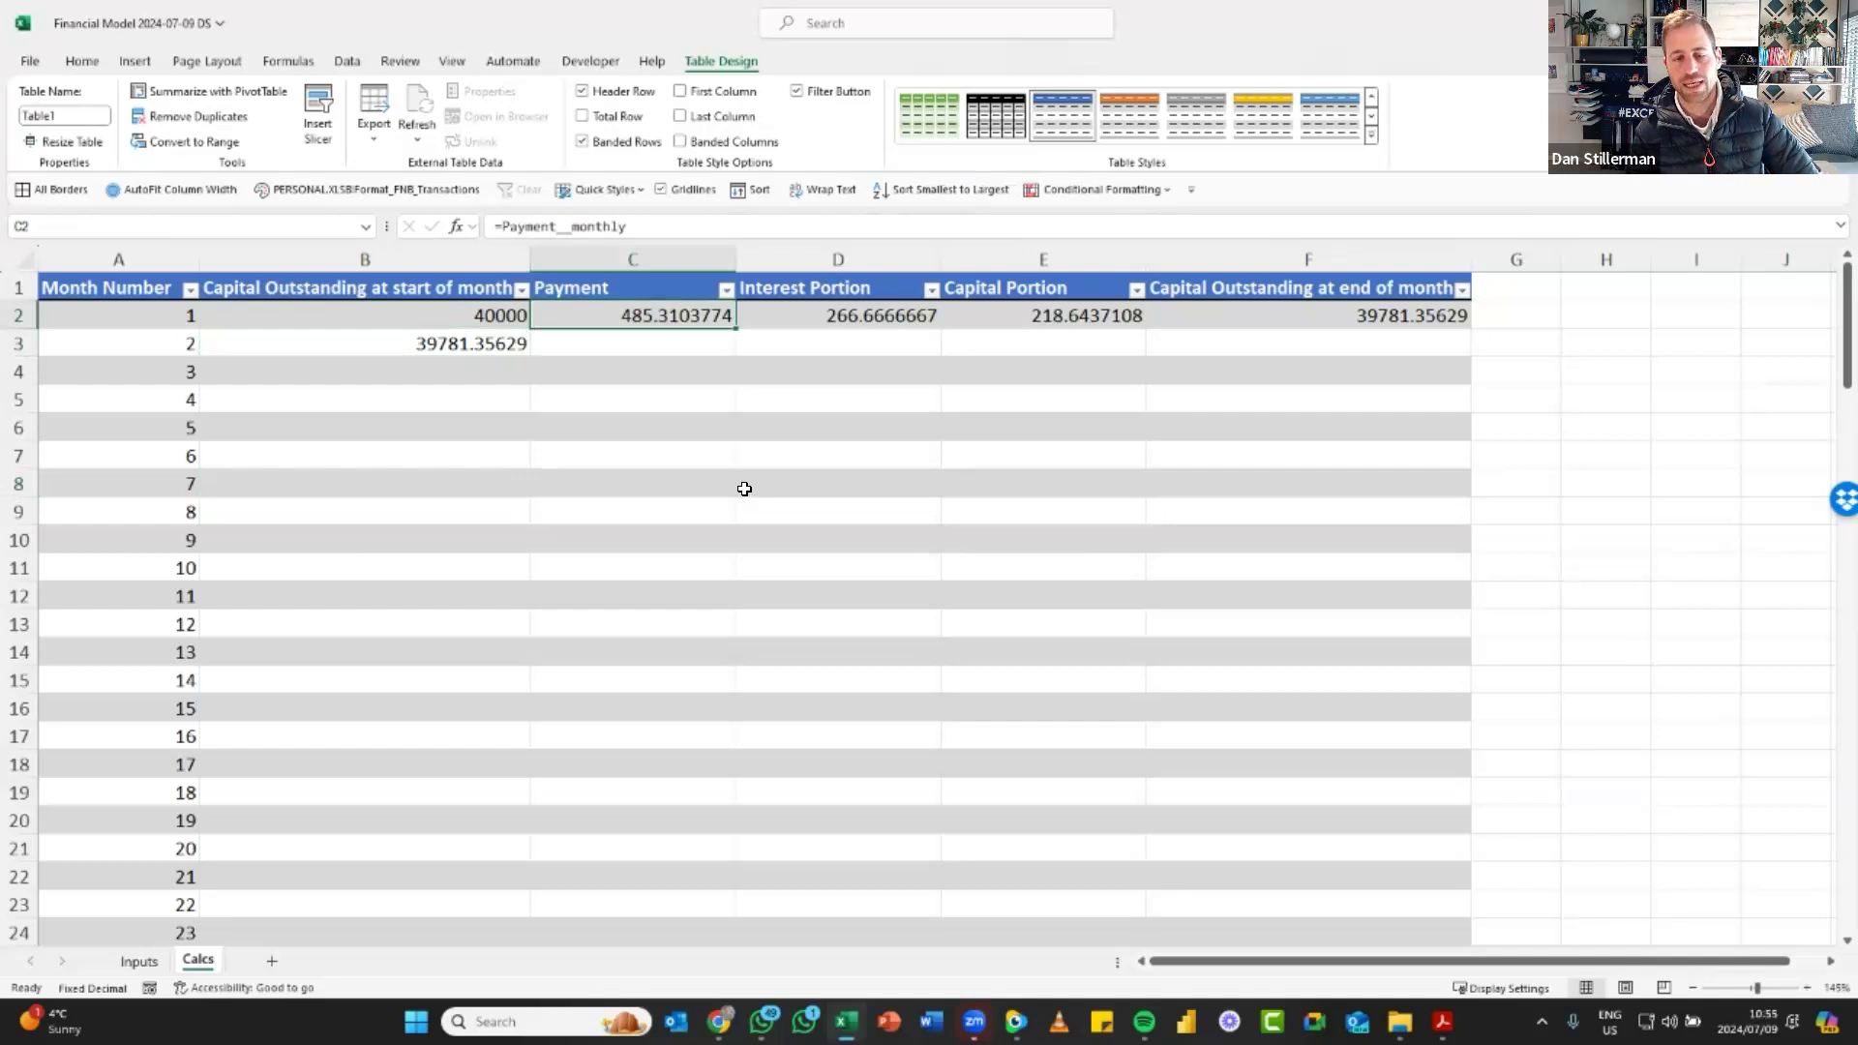
double_click(734, 330)
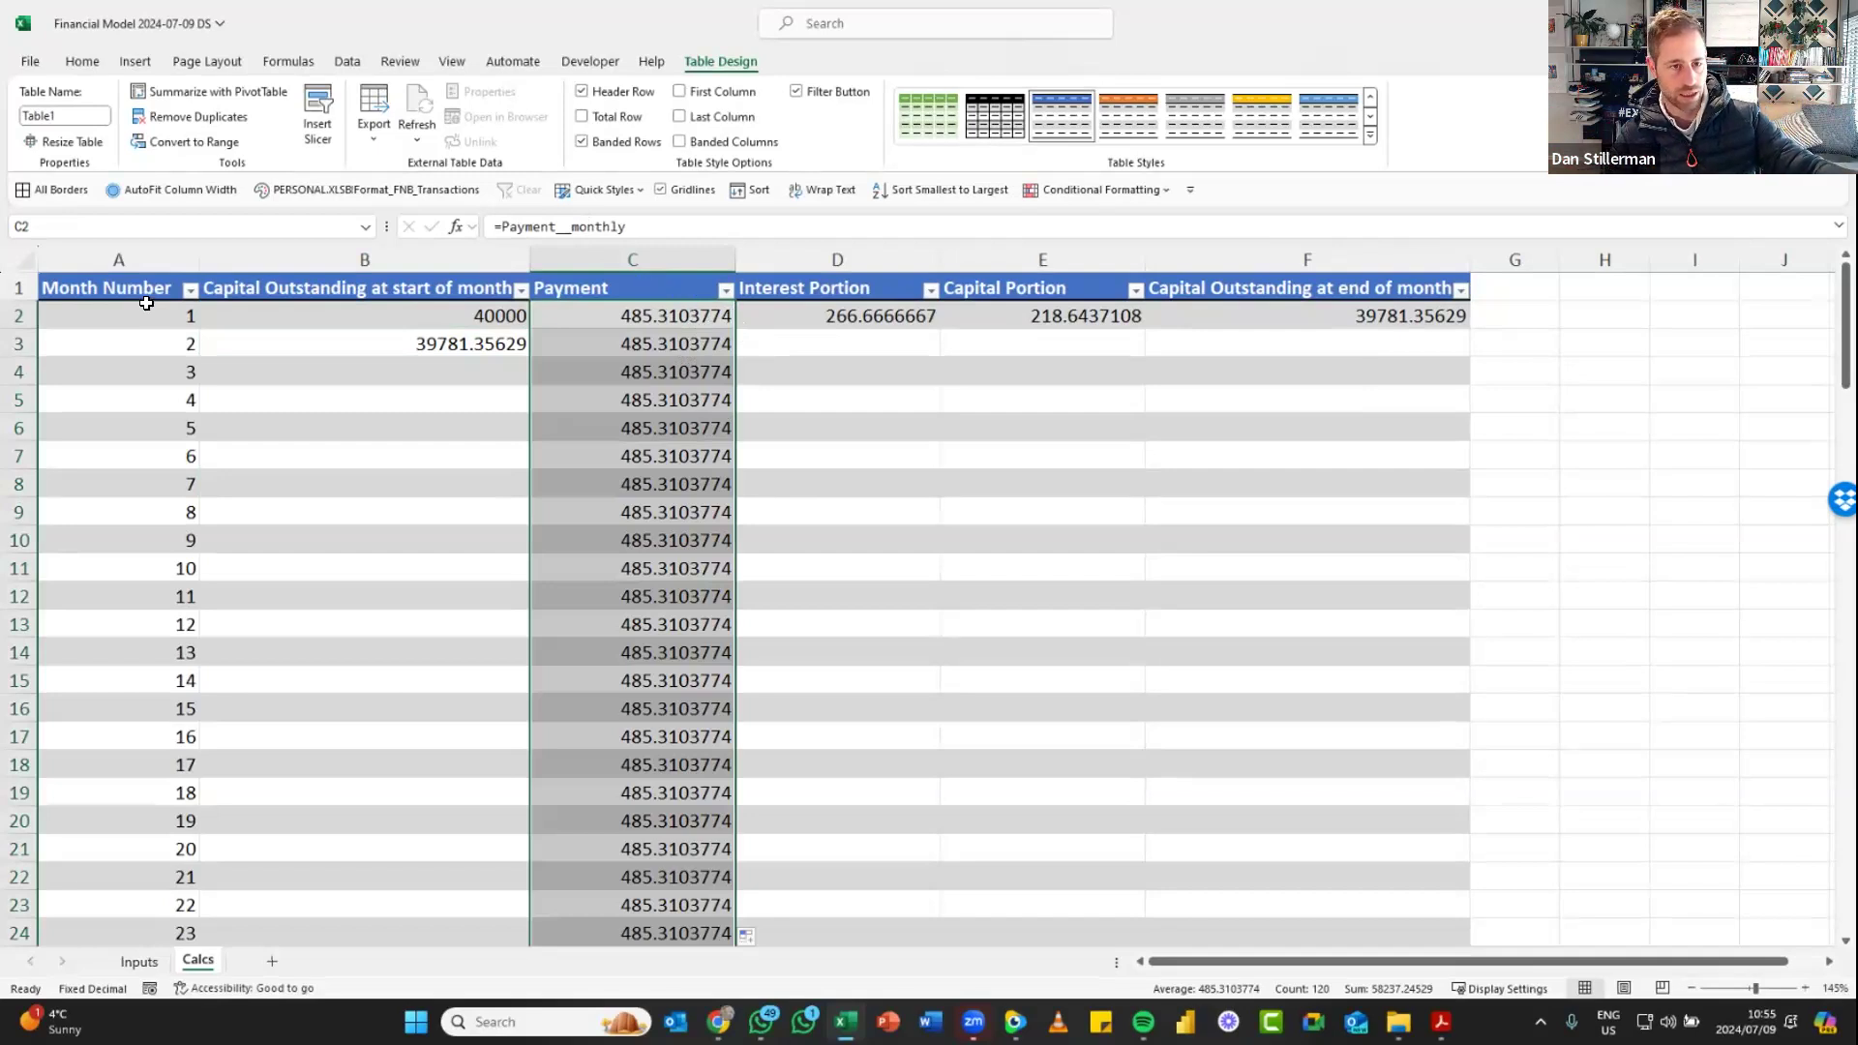
Check the filled Payment column from month 1 to the end of the table at month 120
left_click_drag(145, 316, 192, 330)
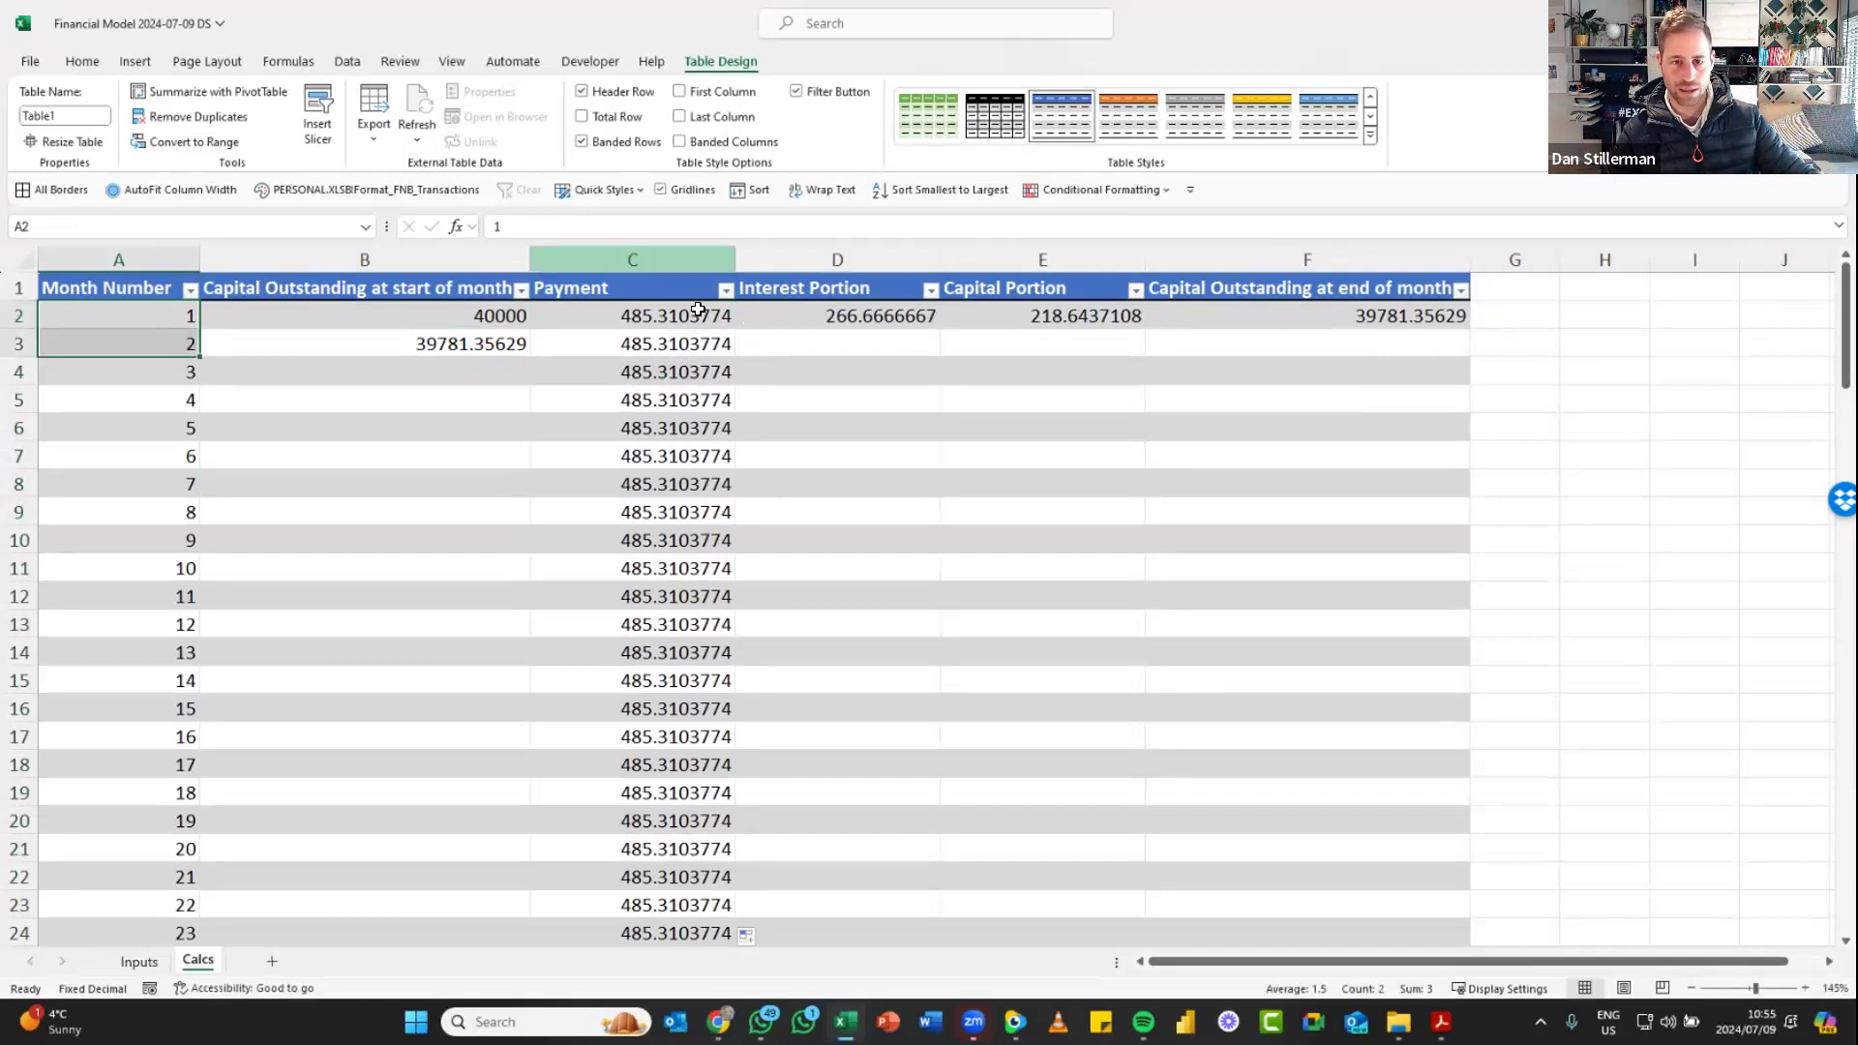
left_click(726, 321)
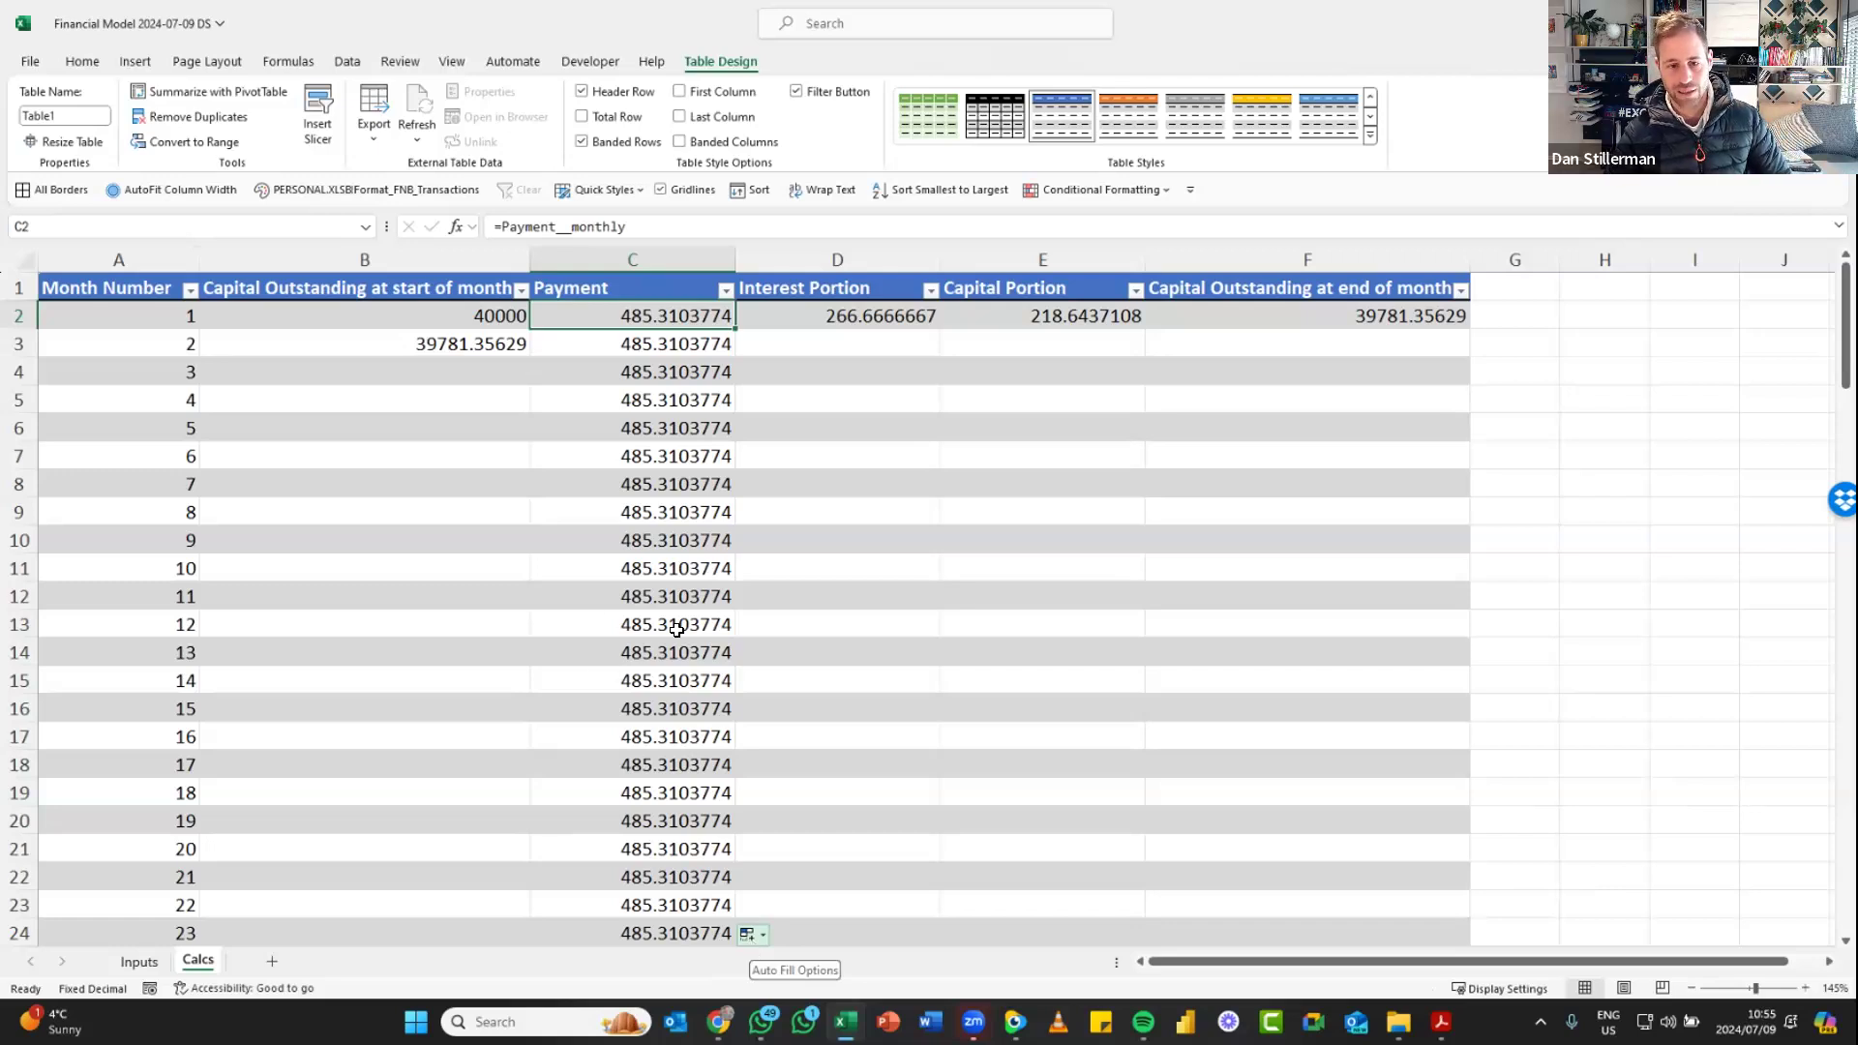
key("ctrl+Down")
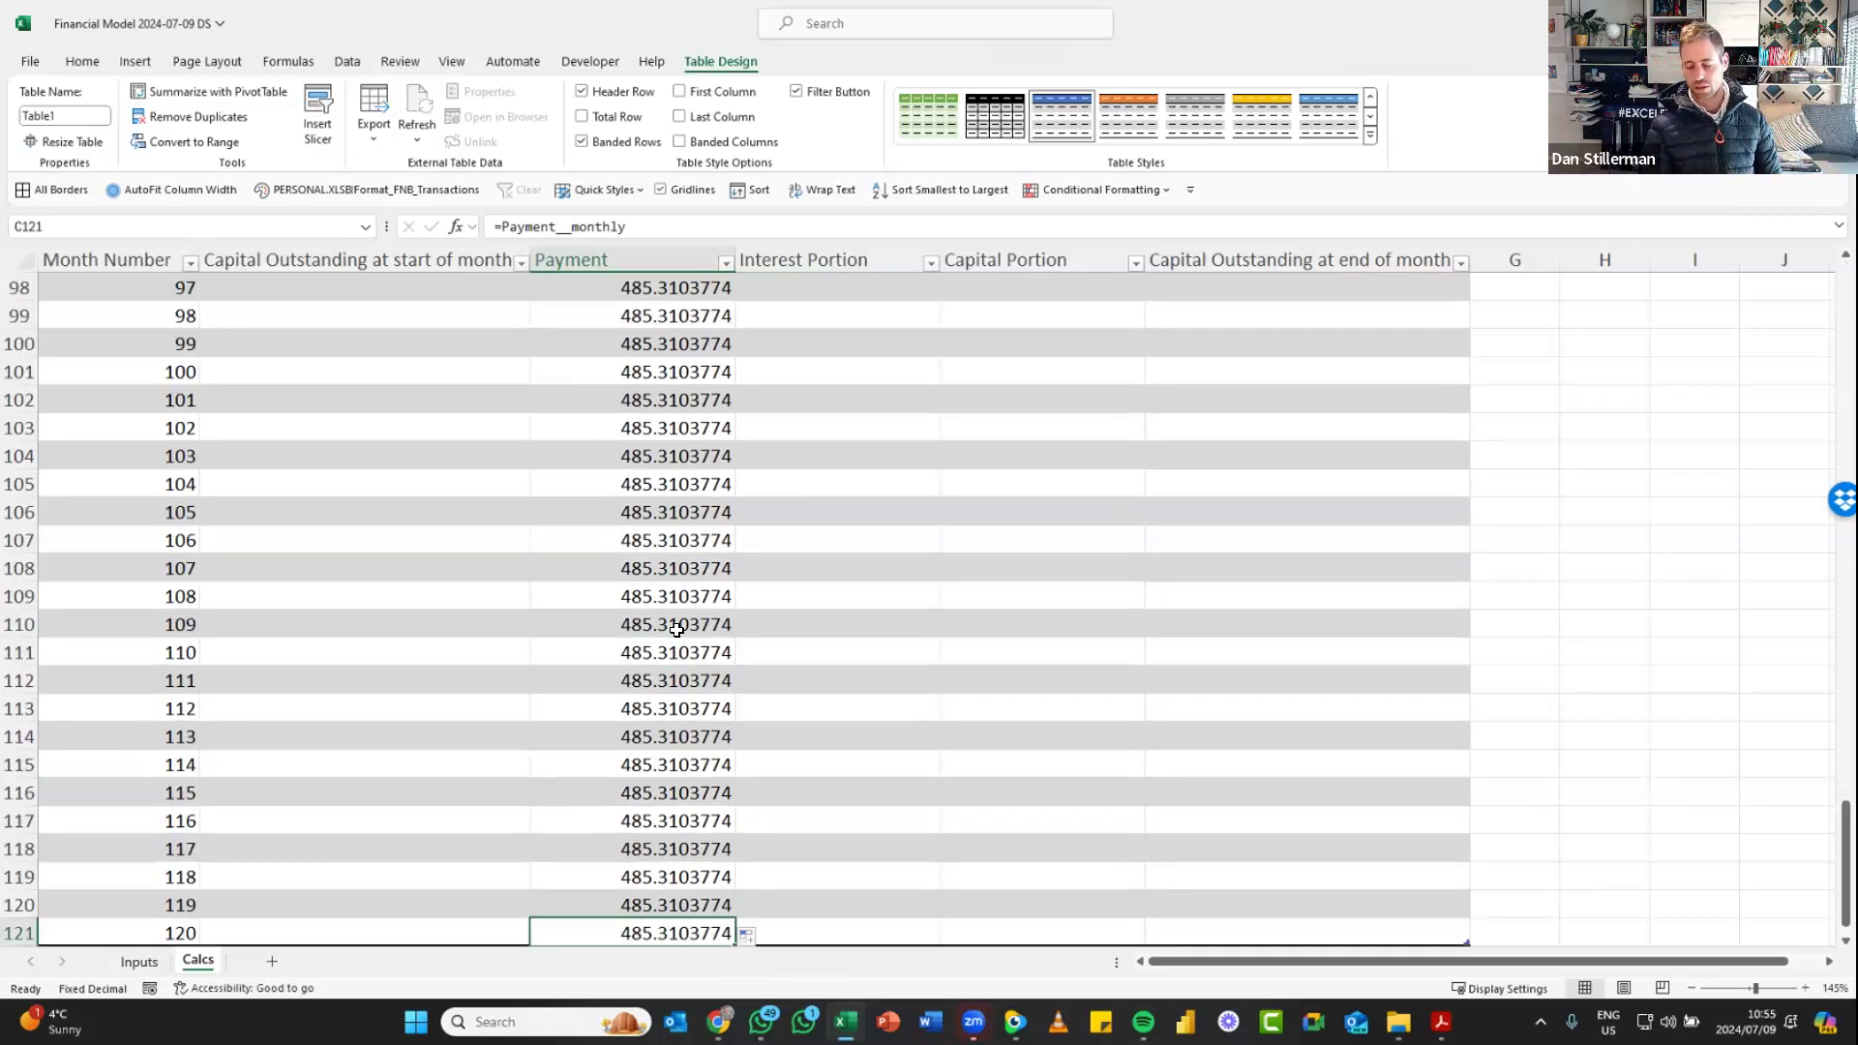
key("Down")
key("Down")
key("Down")
key("Down")
key("Up")
key("Up")
key("Up")
key("Up")
key("Up")
key("Up")
key("Up")
key("Up")
key("Up")
key("Up")
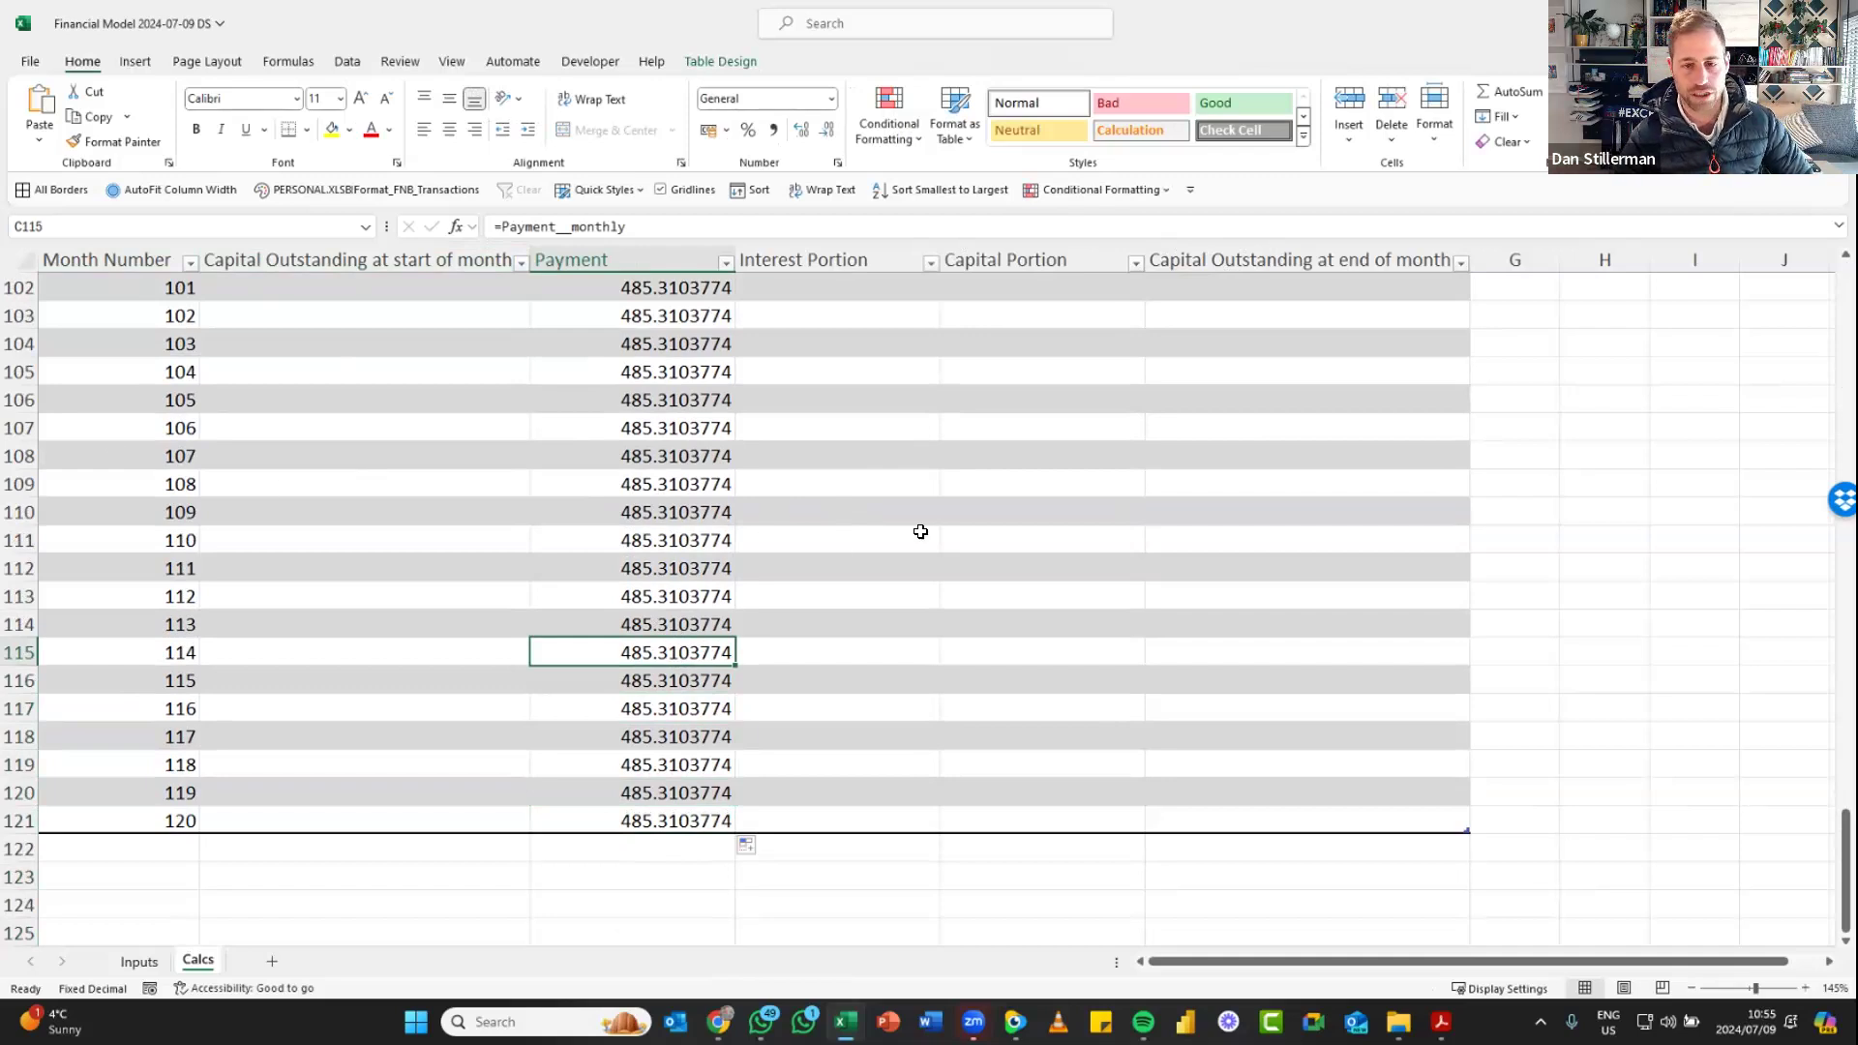
Try filling the Interest Portion formula from D2 down the column, inspect the filled cells, and undo the fill
left_click(883, 508)
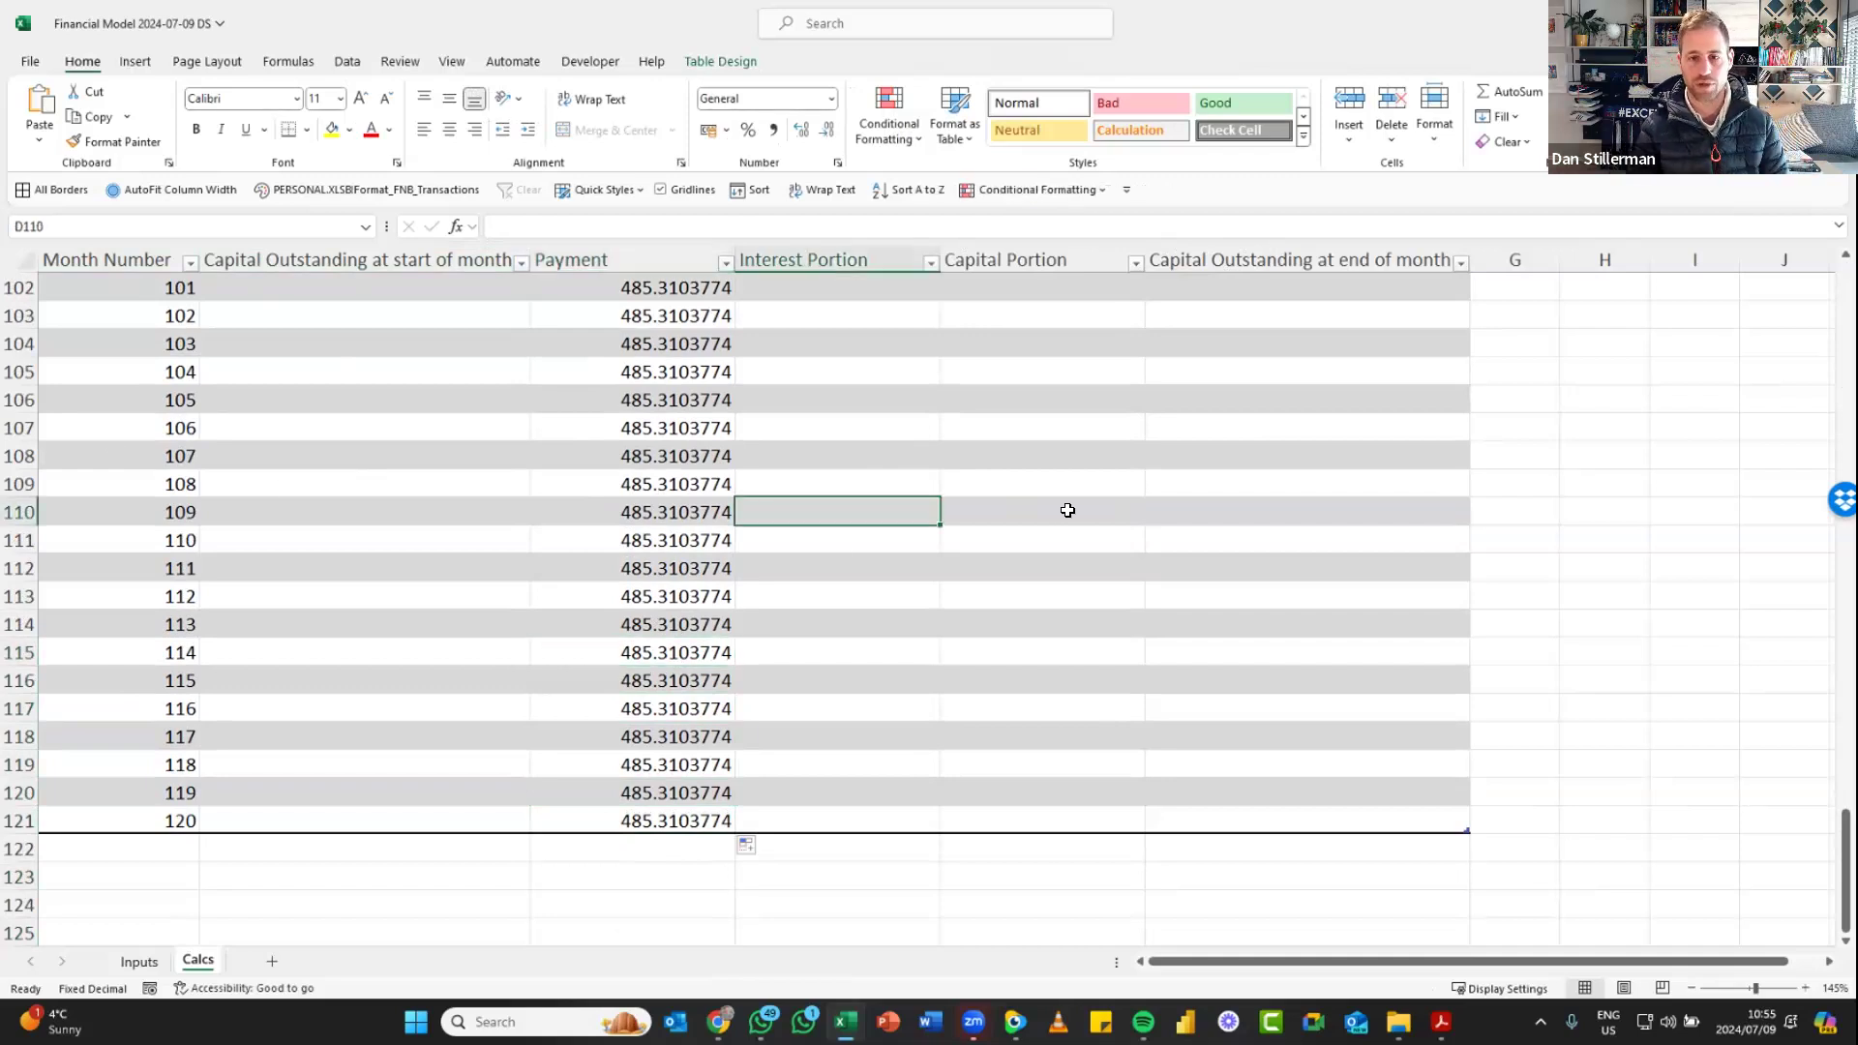
key("ctrl+Up")
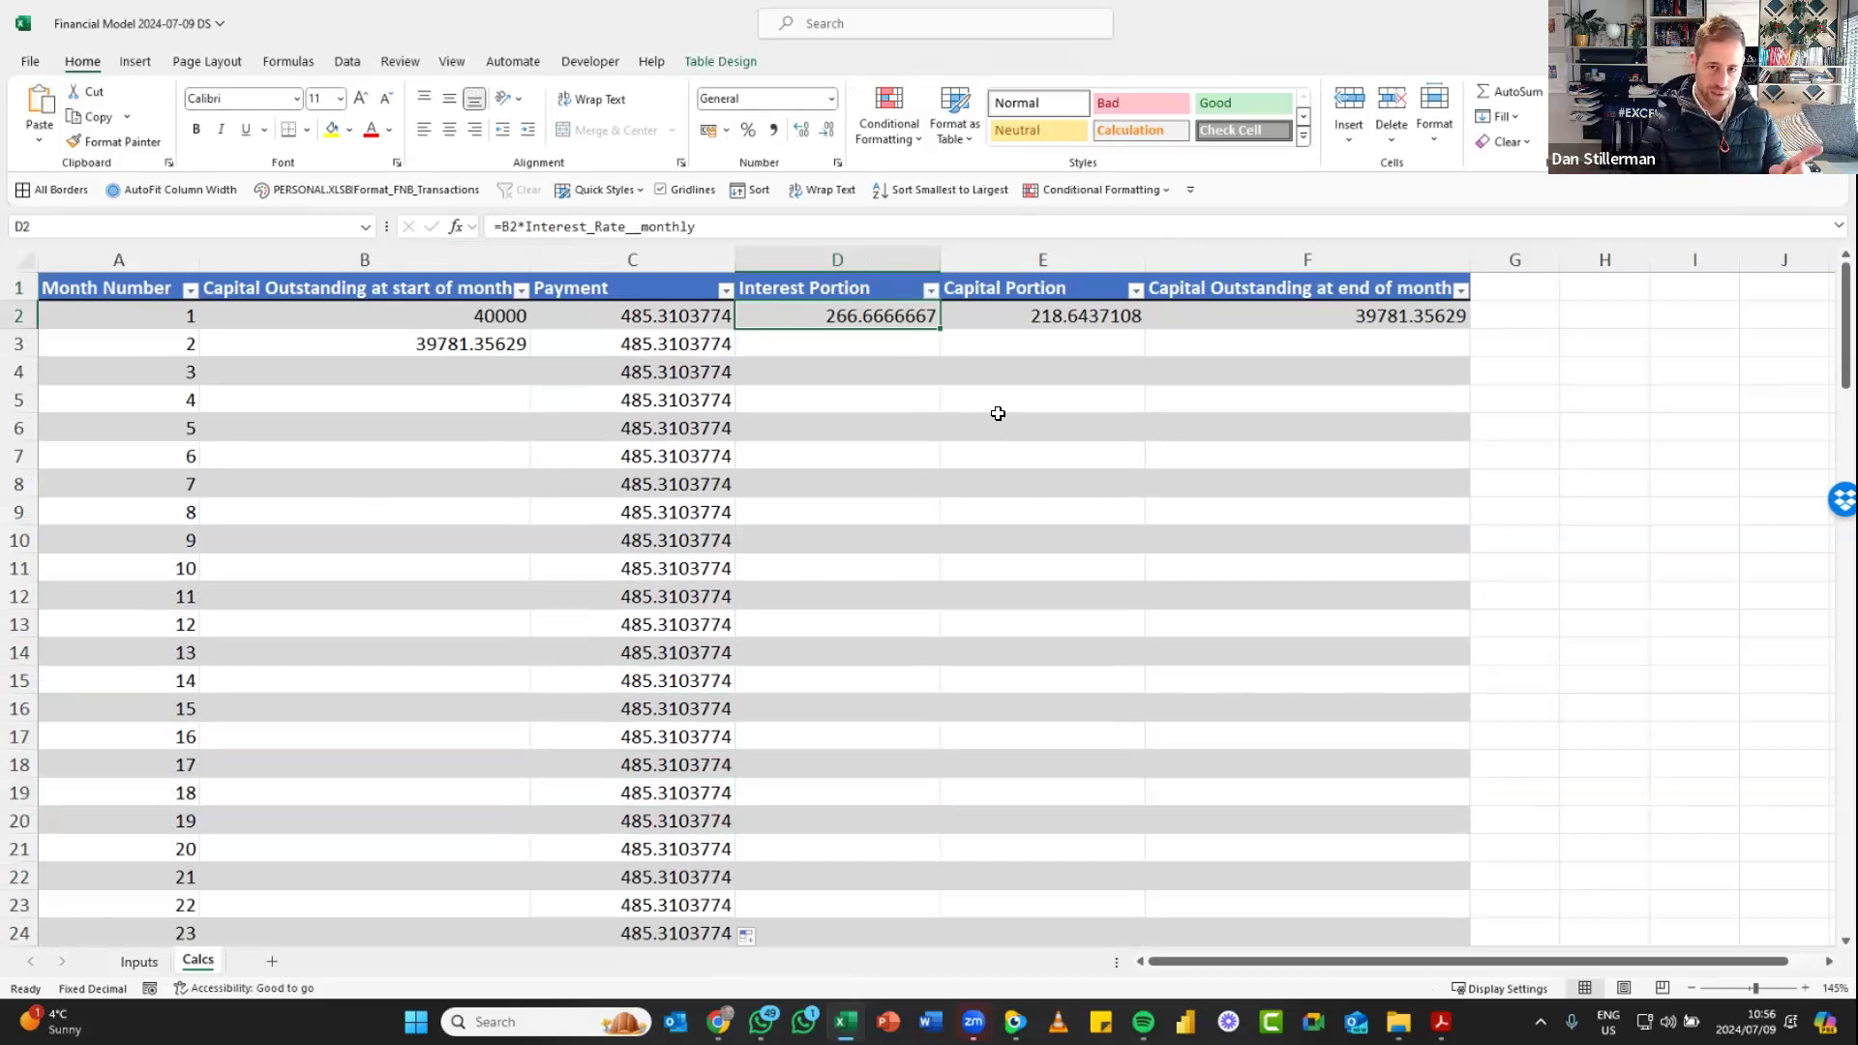
double_click(940, 327)
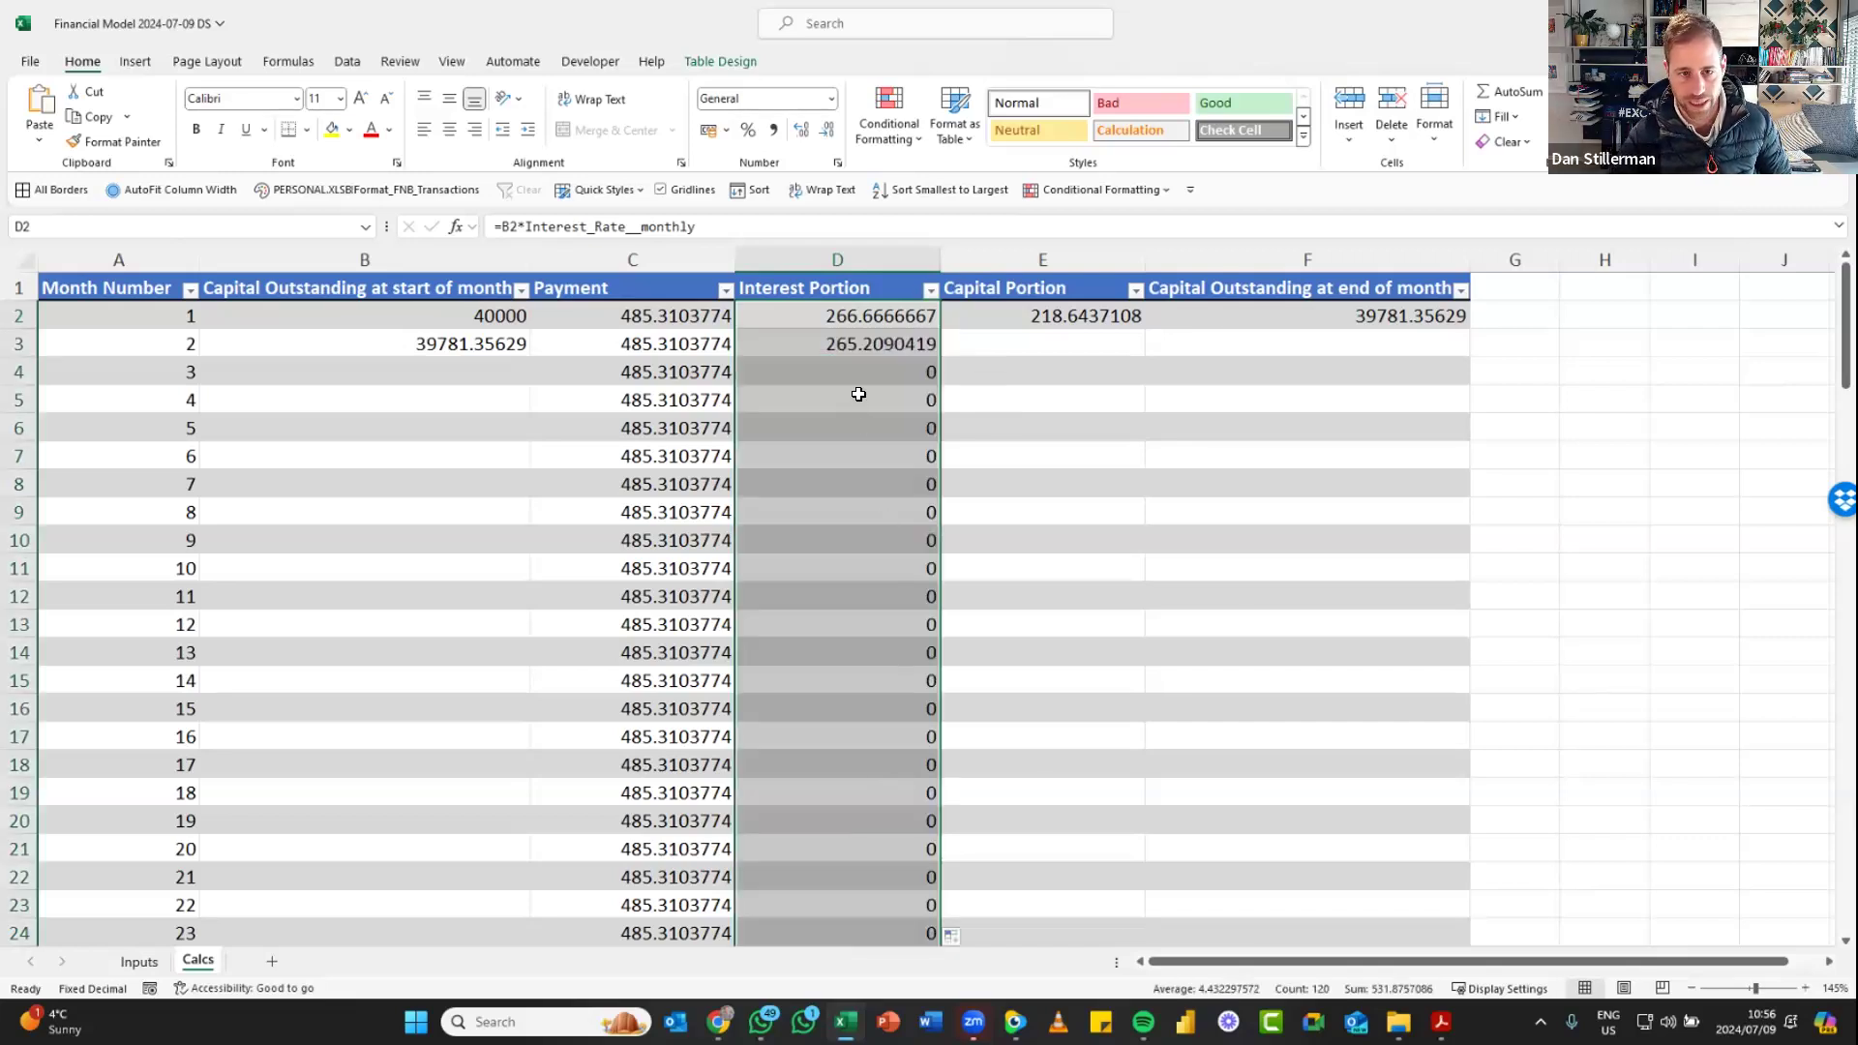
key("Down")
key("Down")
key("Down")
key("Down")
key("Down")
key("Down")
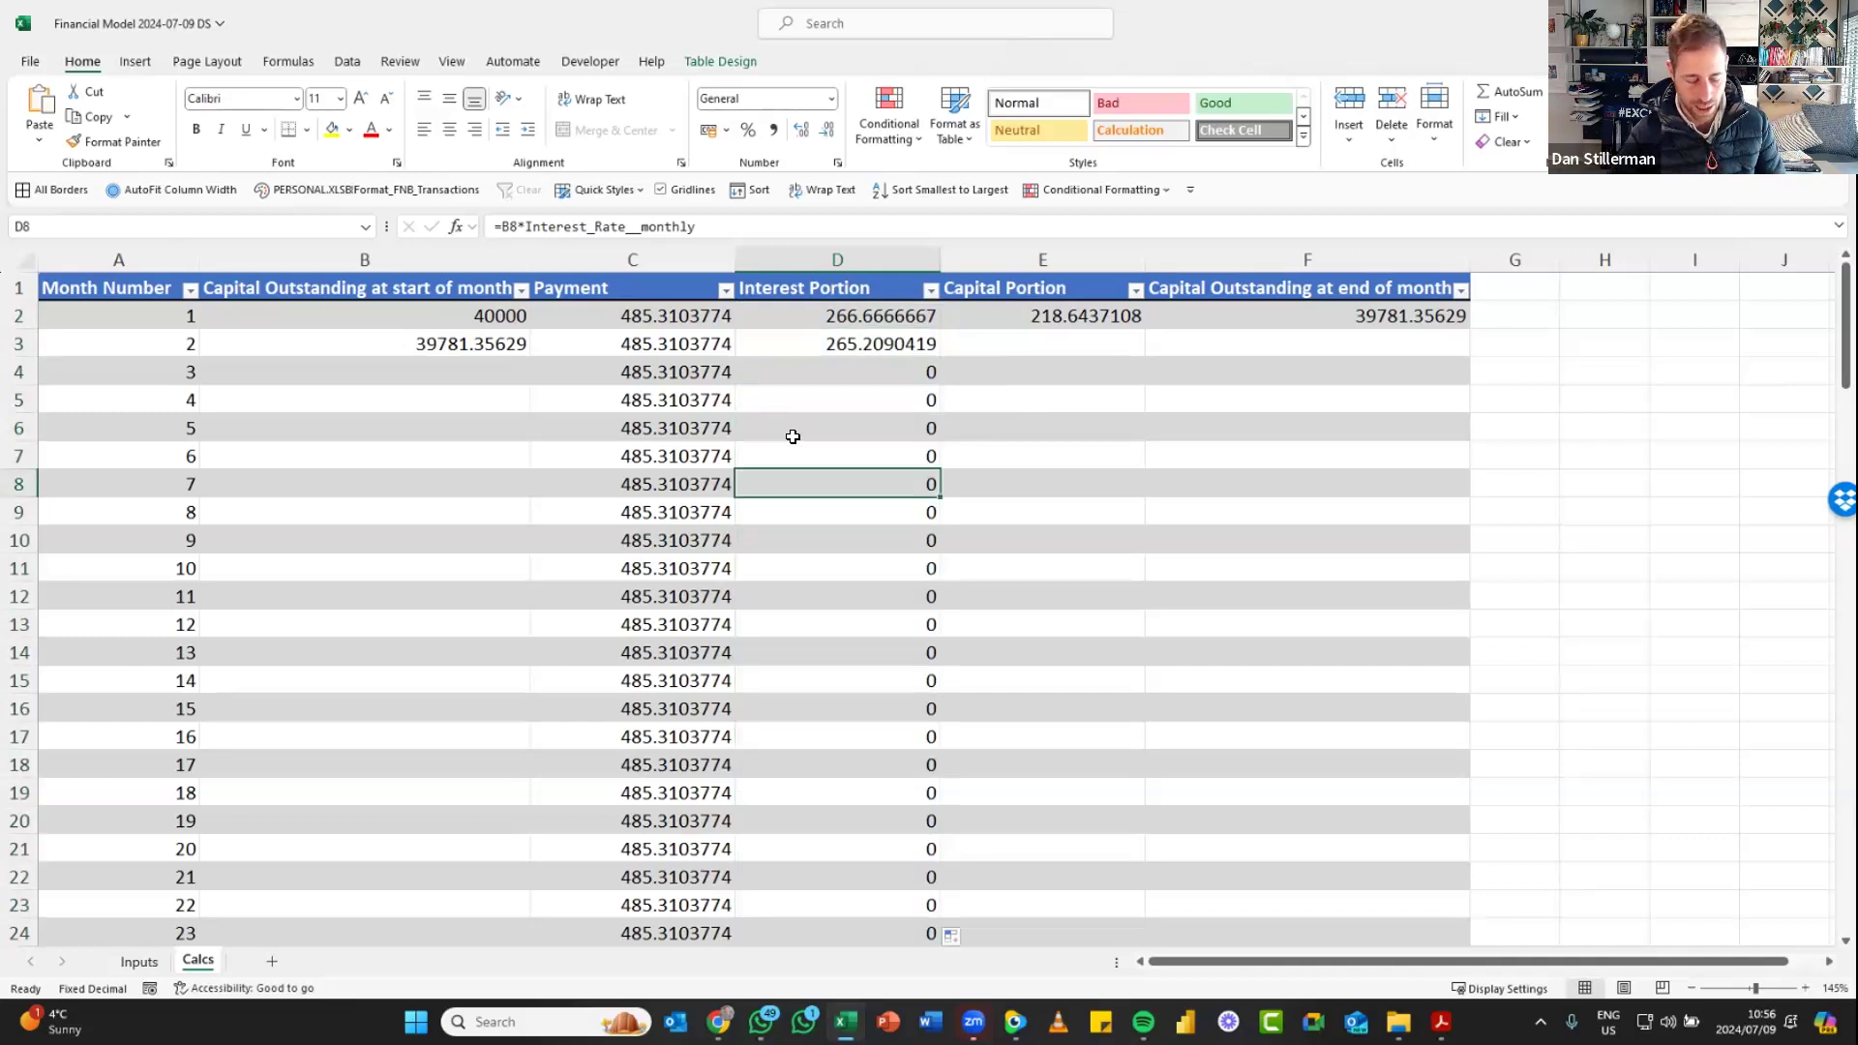
key("ctrl+z")
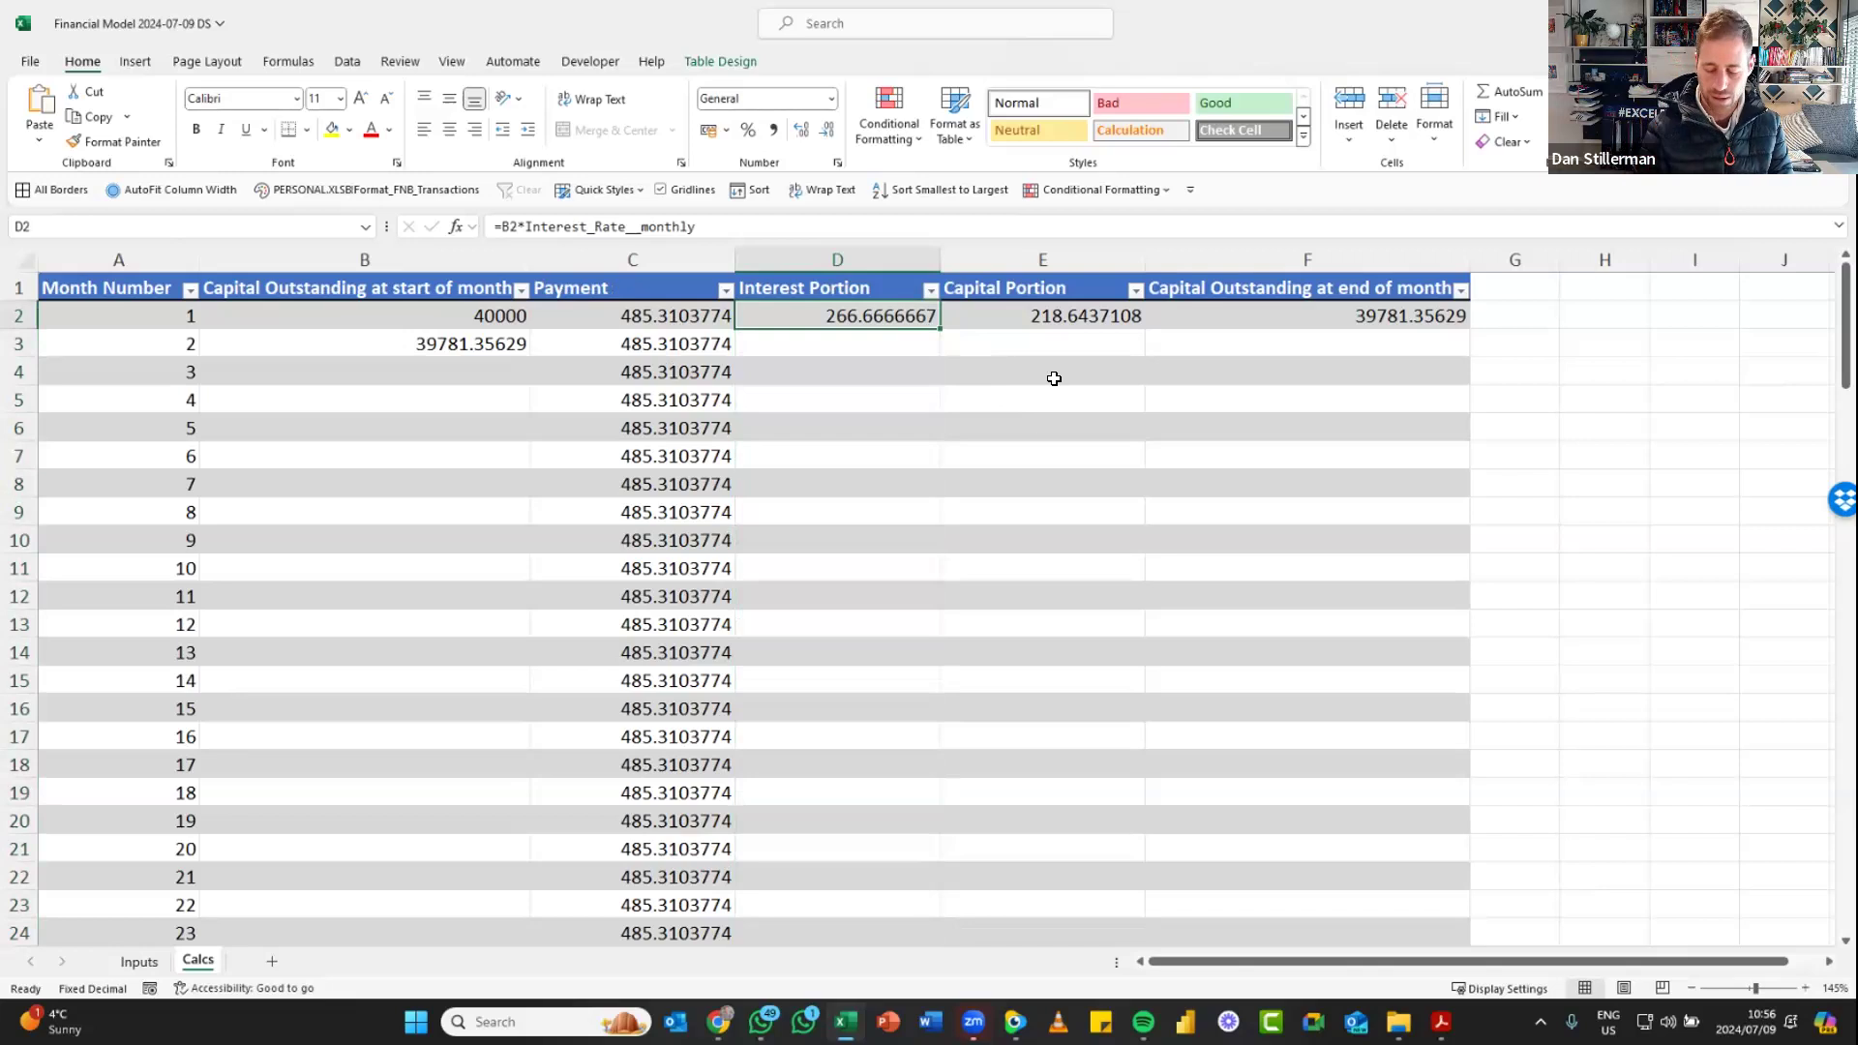
Enter =[@[Capital Outstanding at start of month]]*Interest_Rate__monthly in D2 and overwrite the whole Interest Portion column with it
type("=")
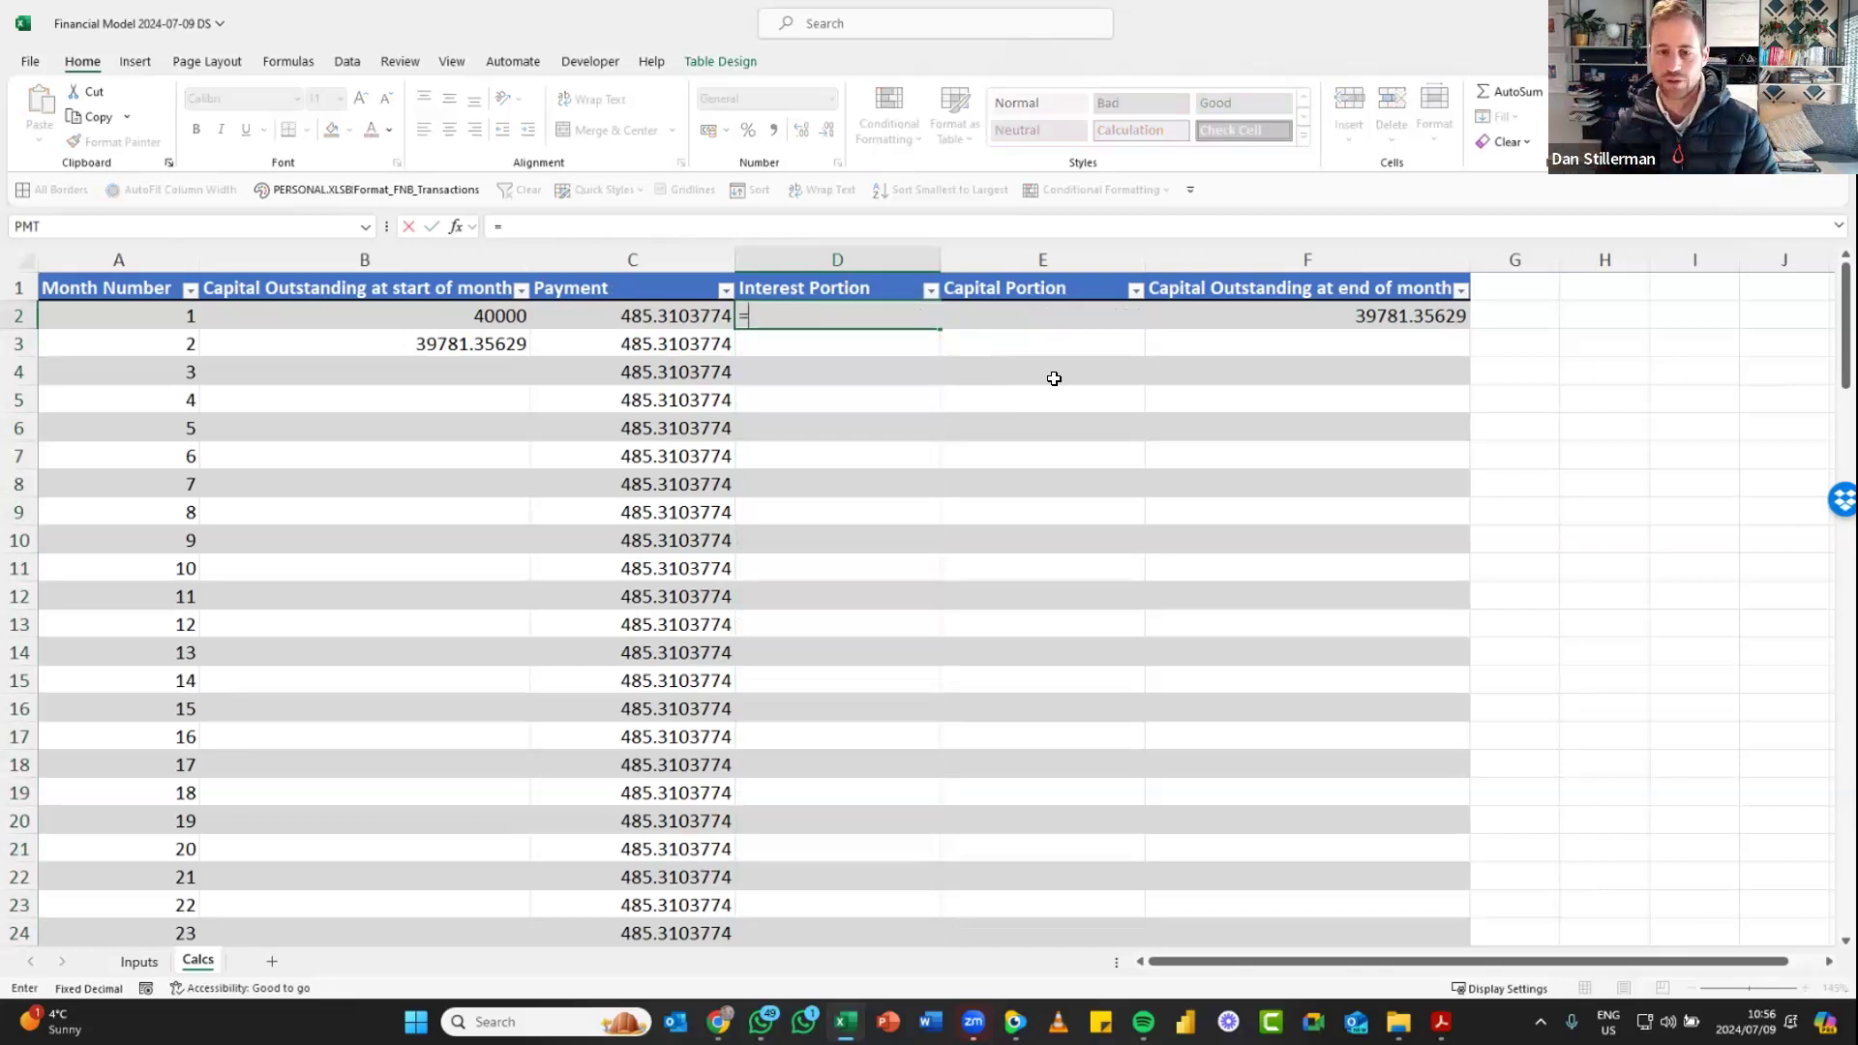
key("Left")
key("Left")
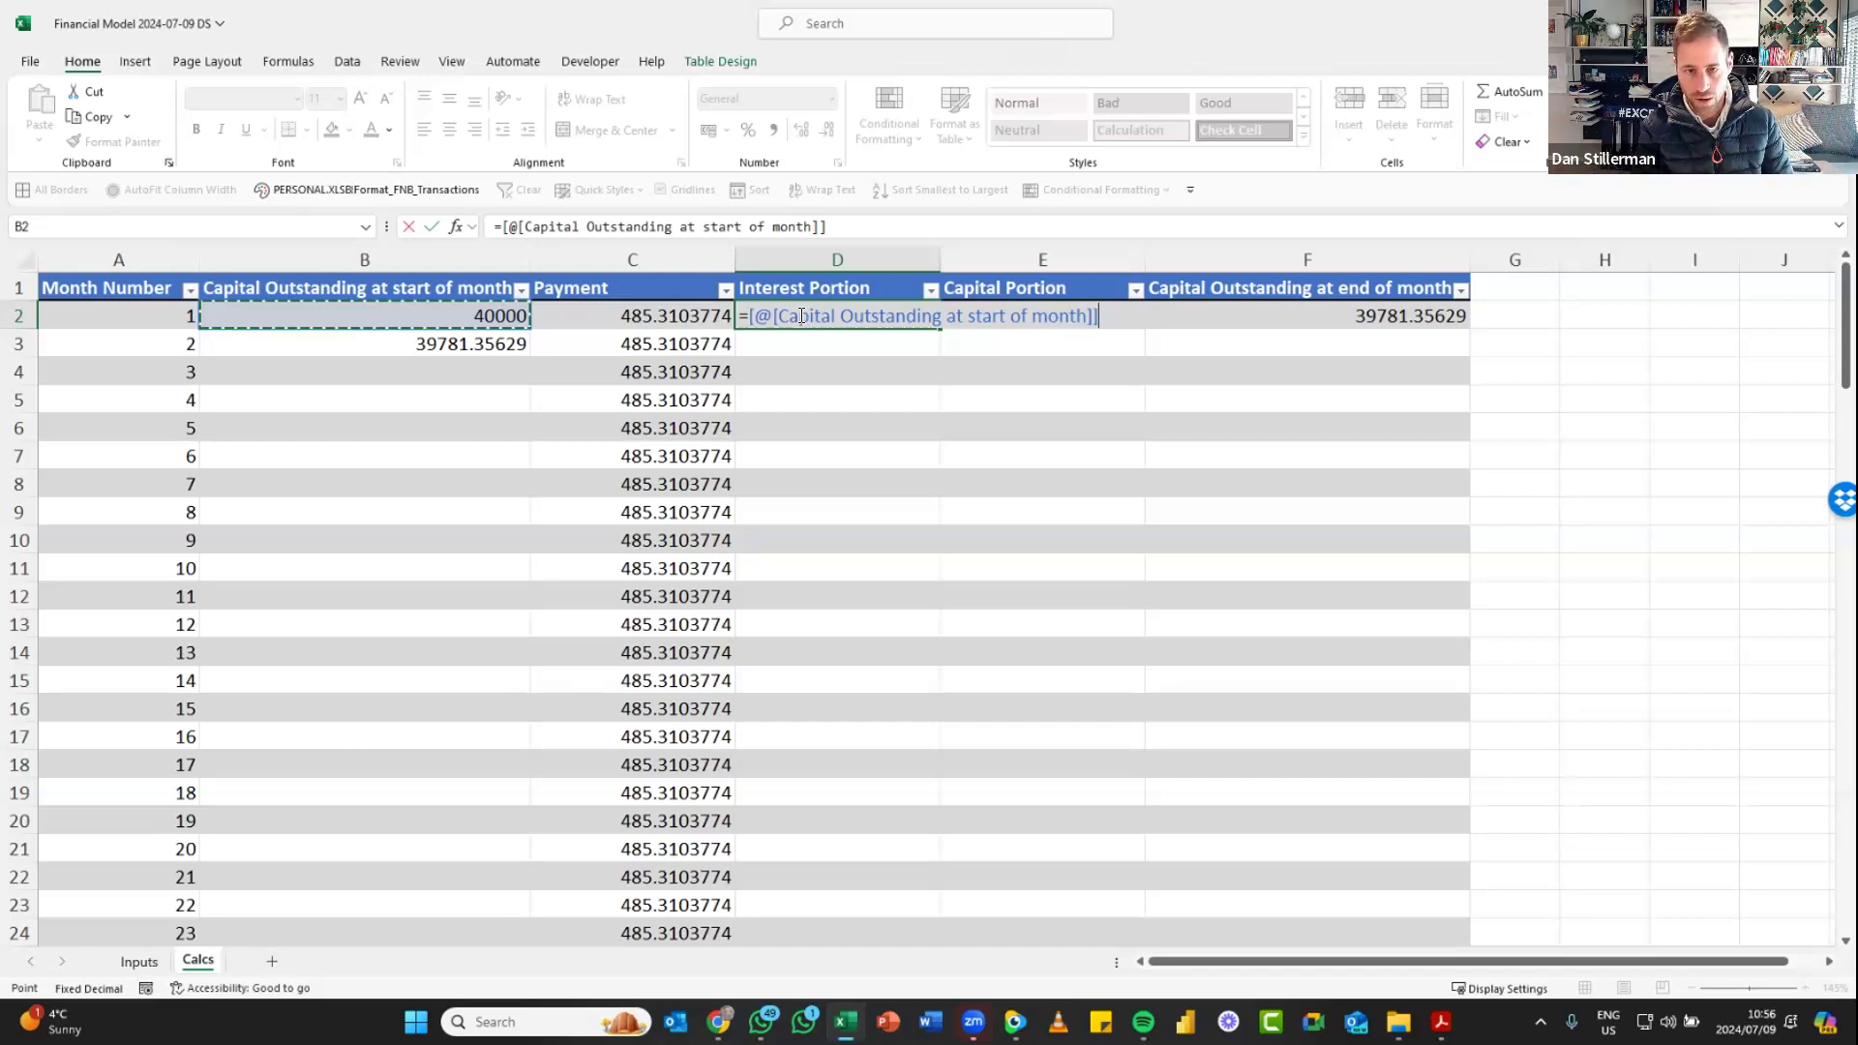
type("*")
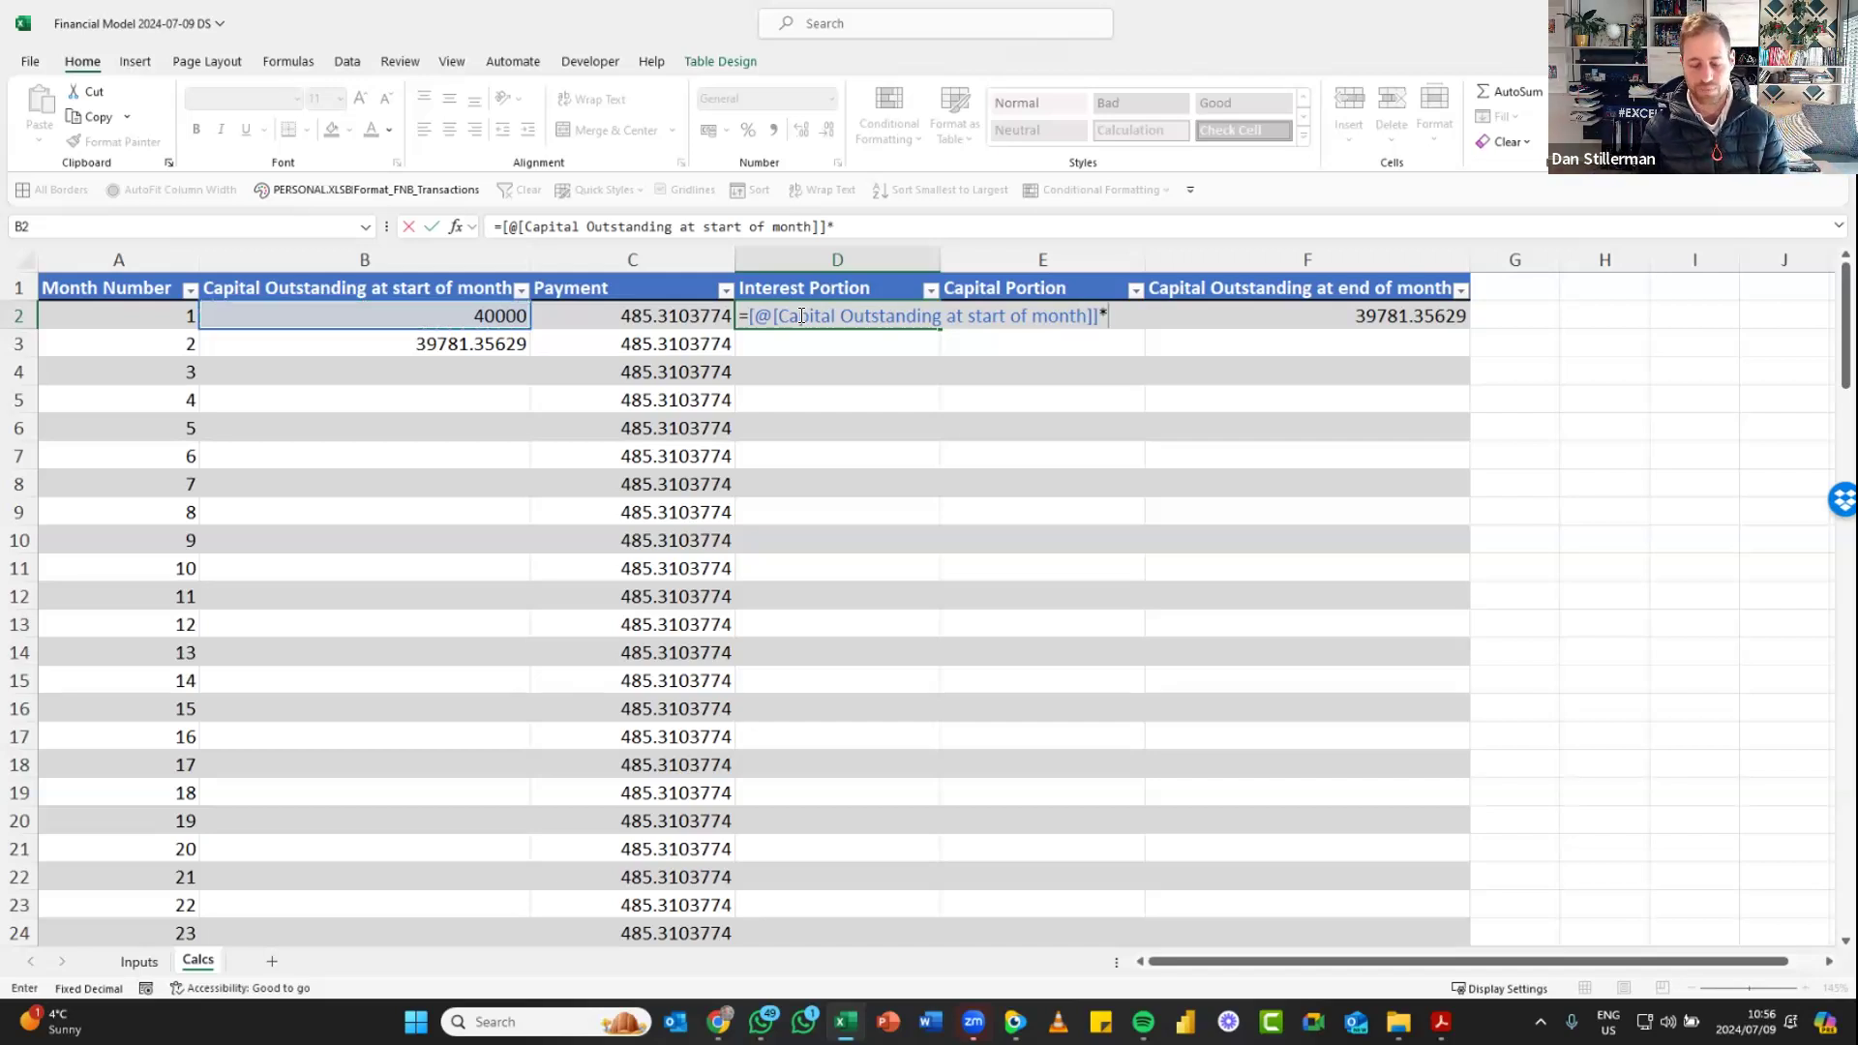
type("int")
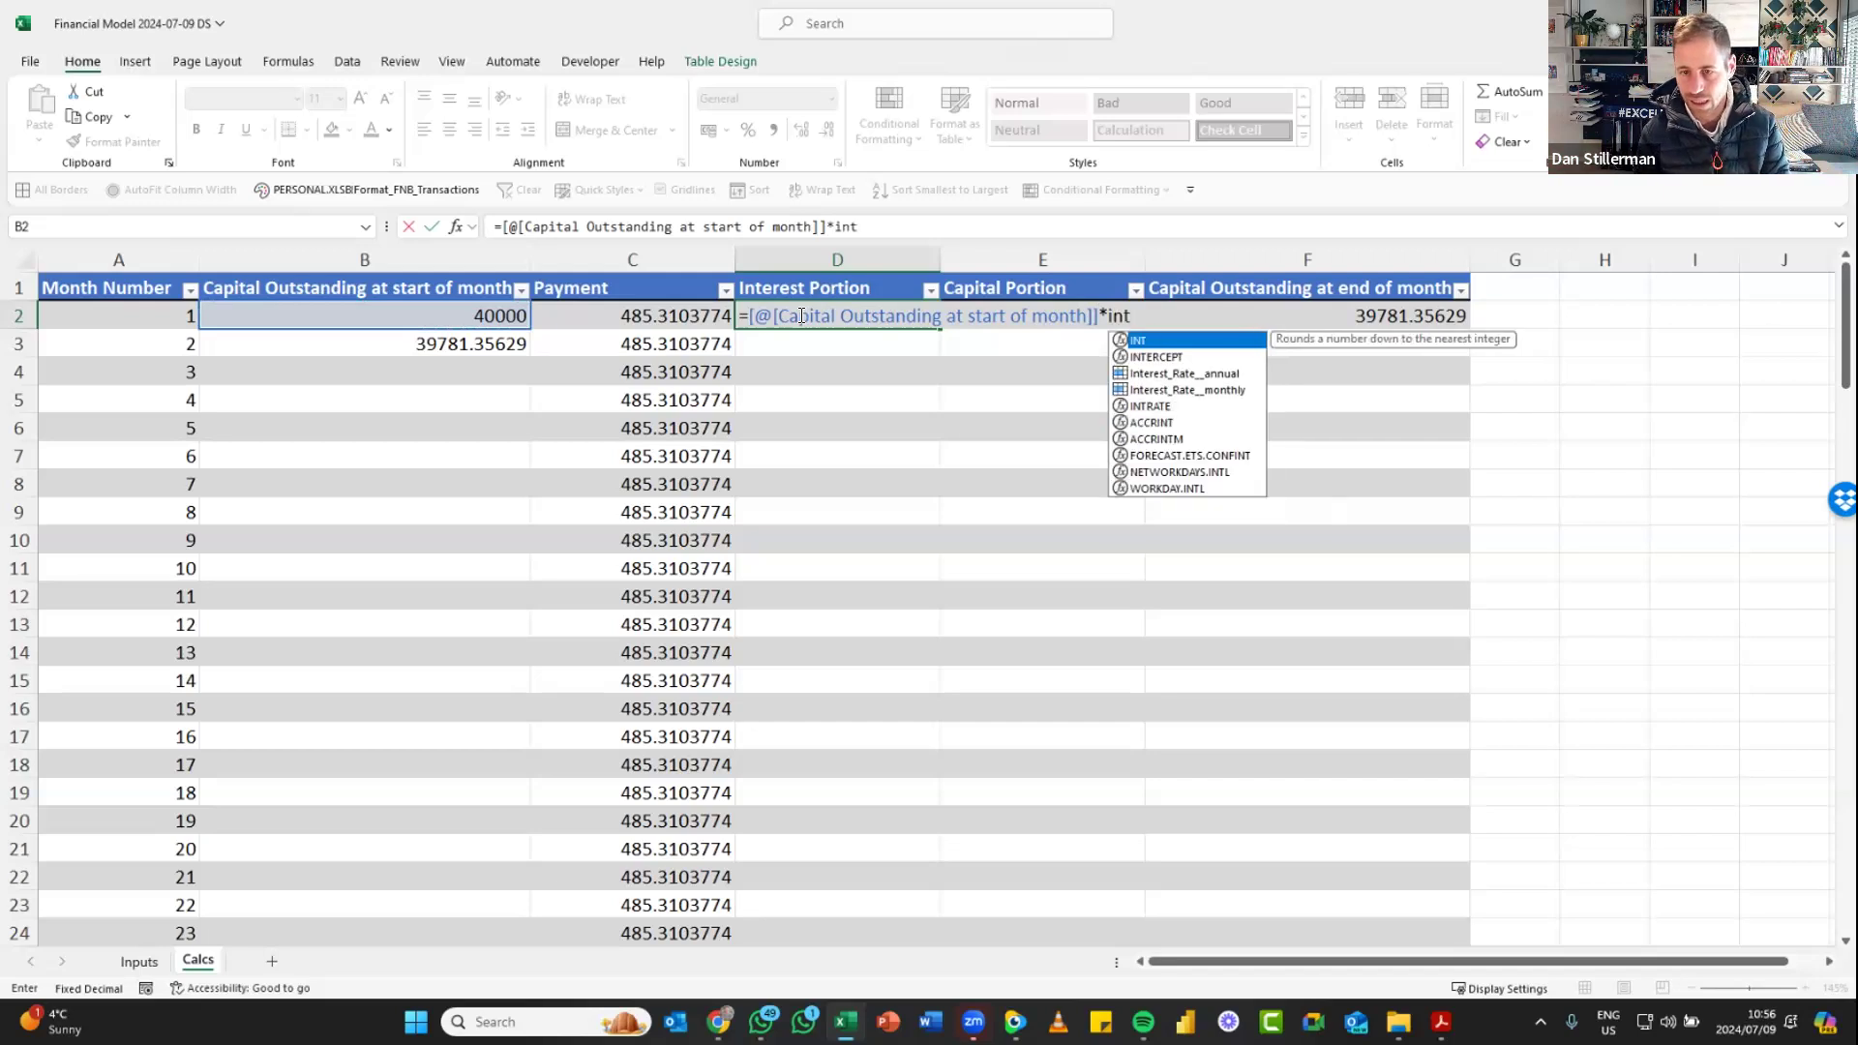
key("Down")
key("Down")
key("Down")
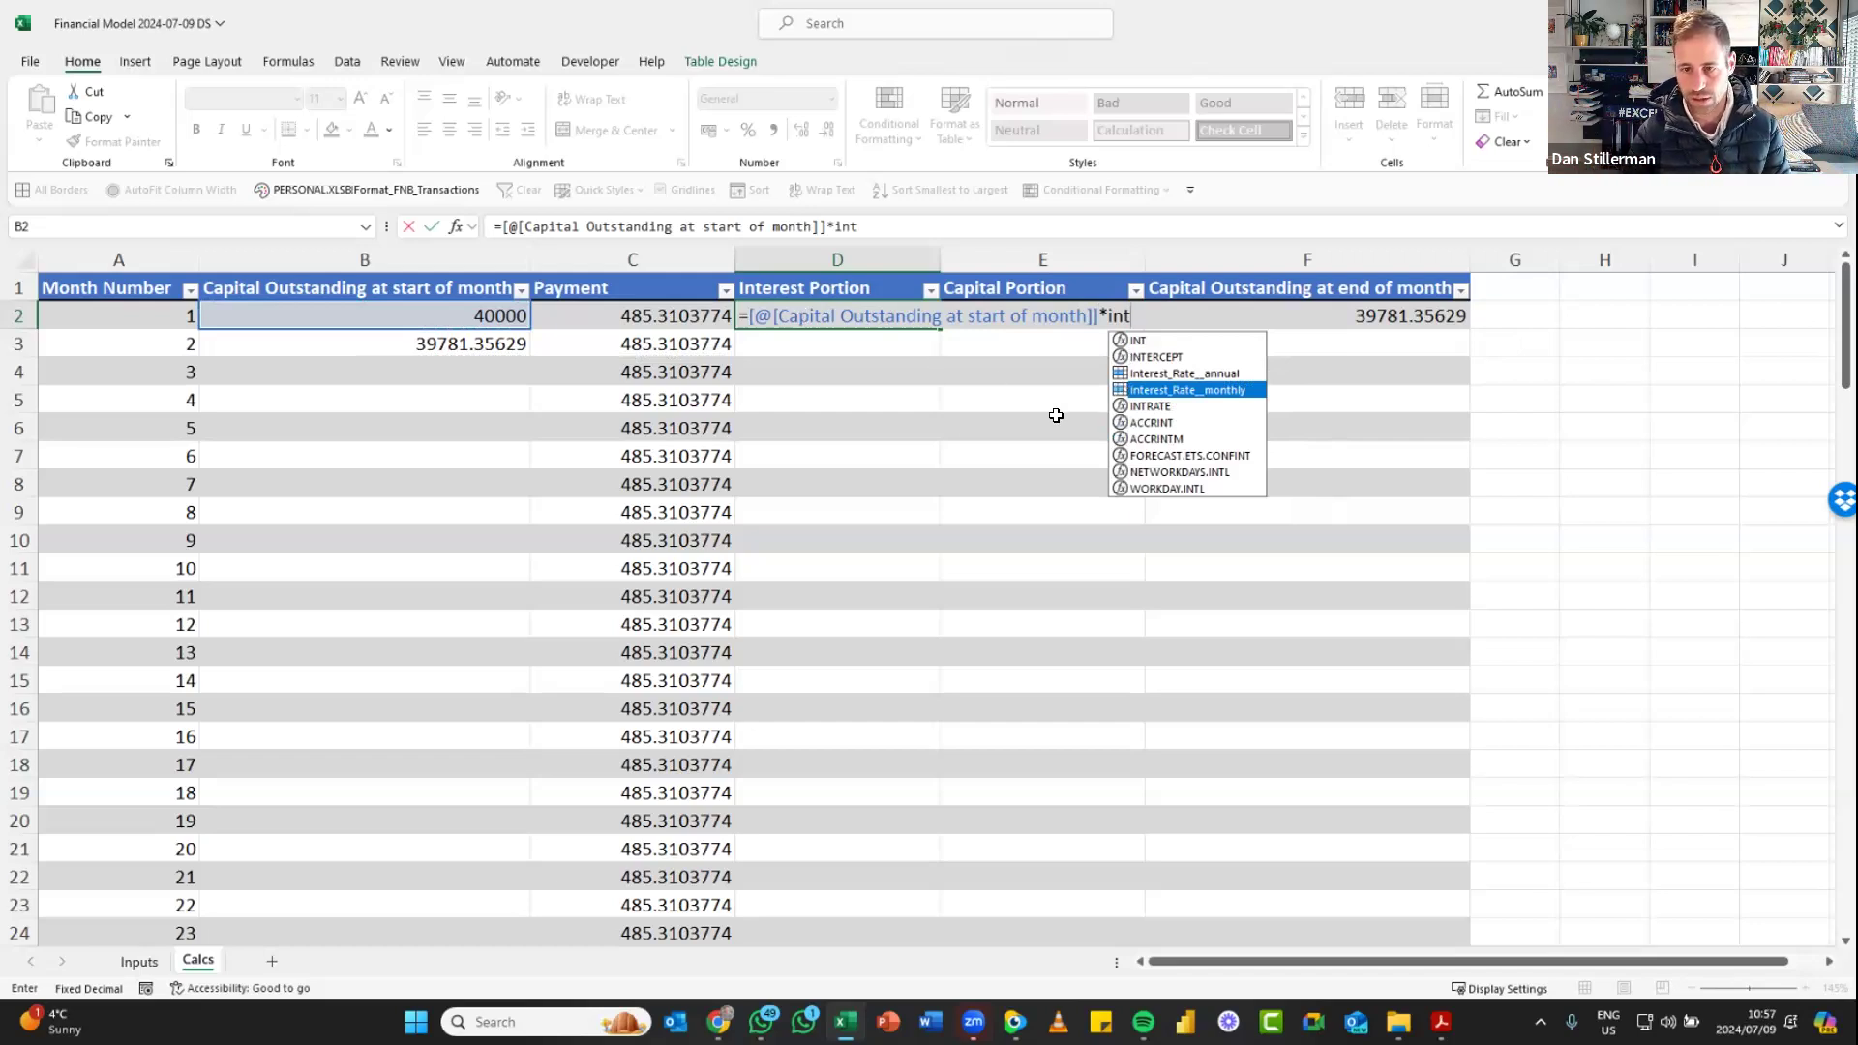
key("Tab")
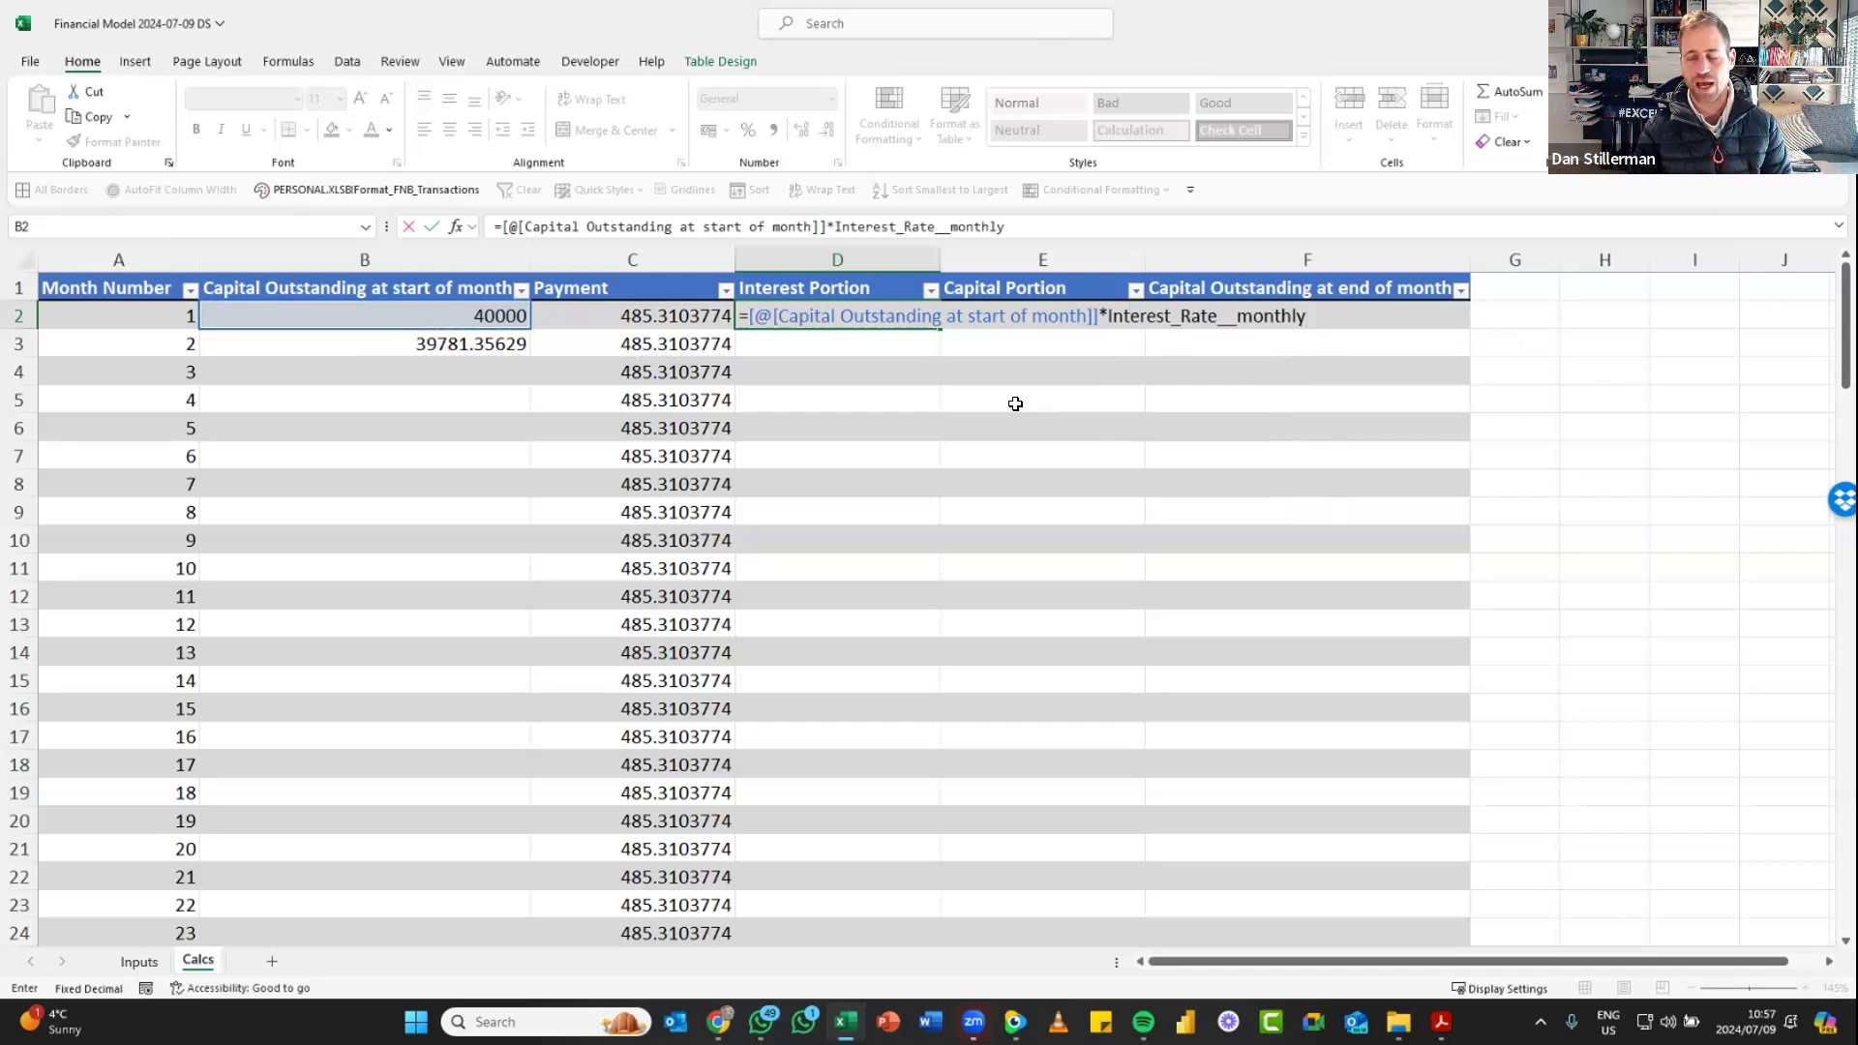
key("Return")
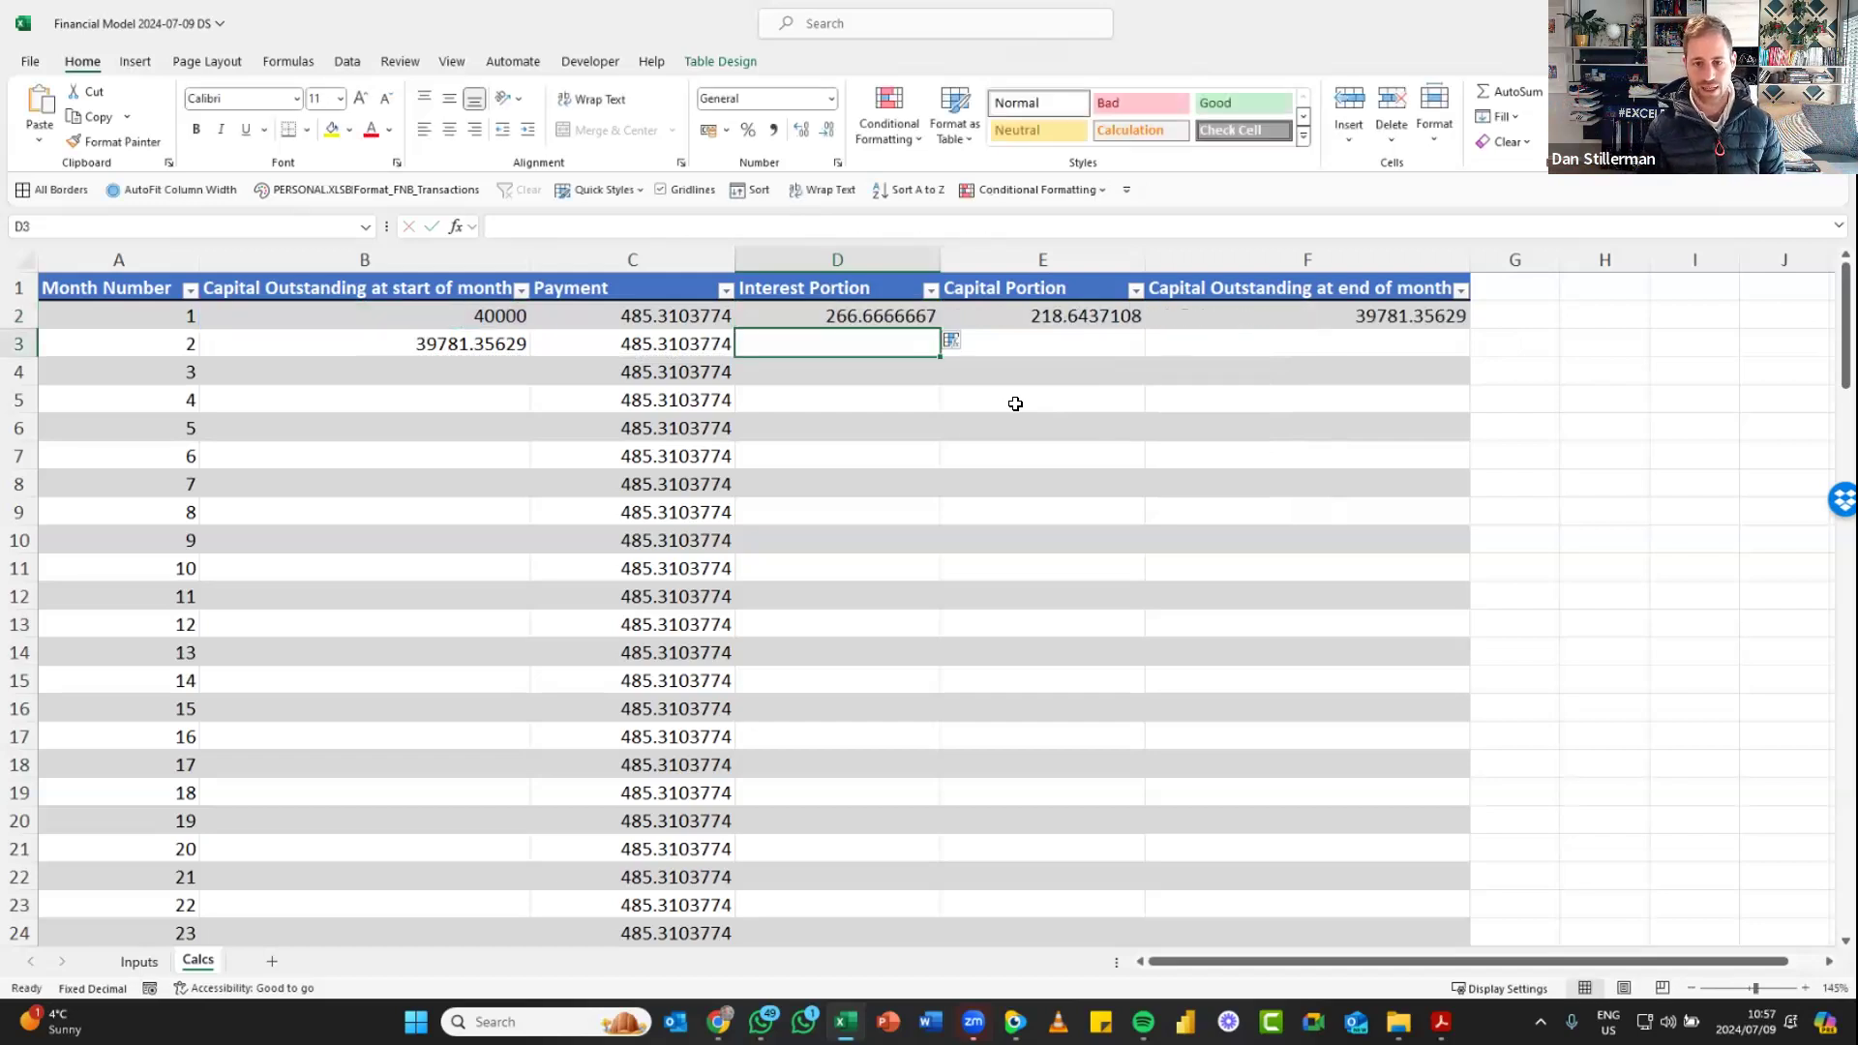
left_click(956, 340)
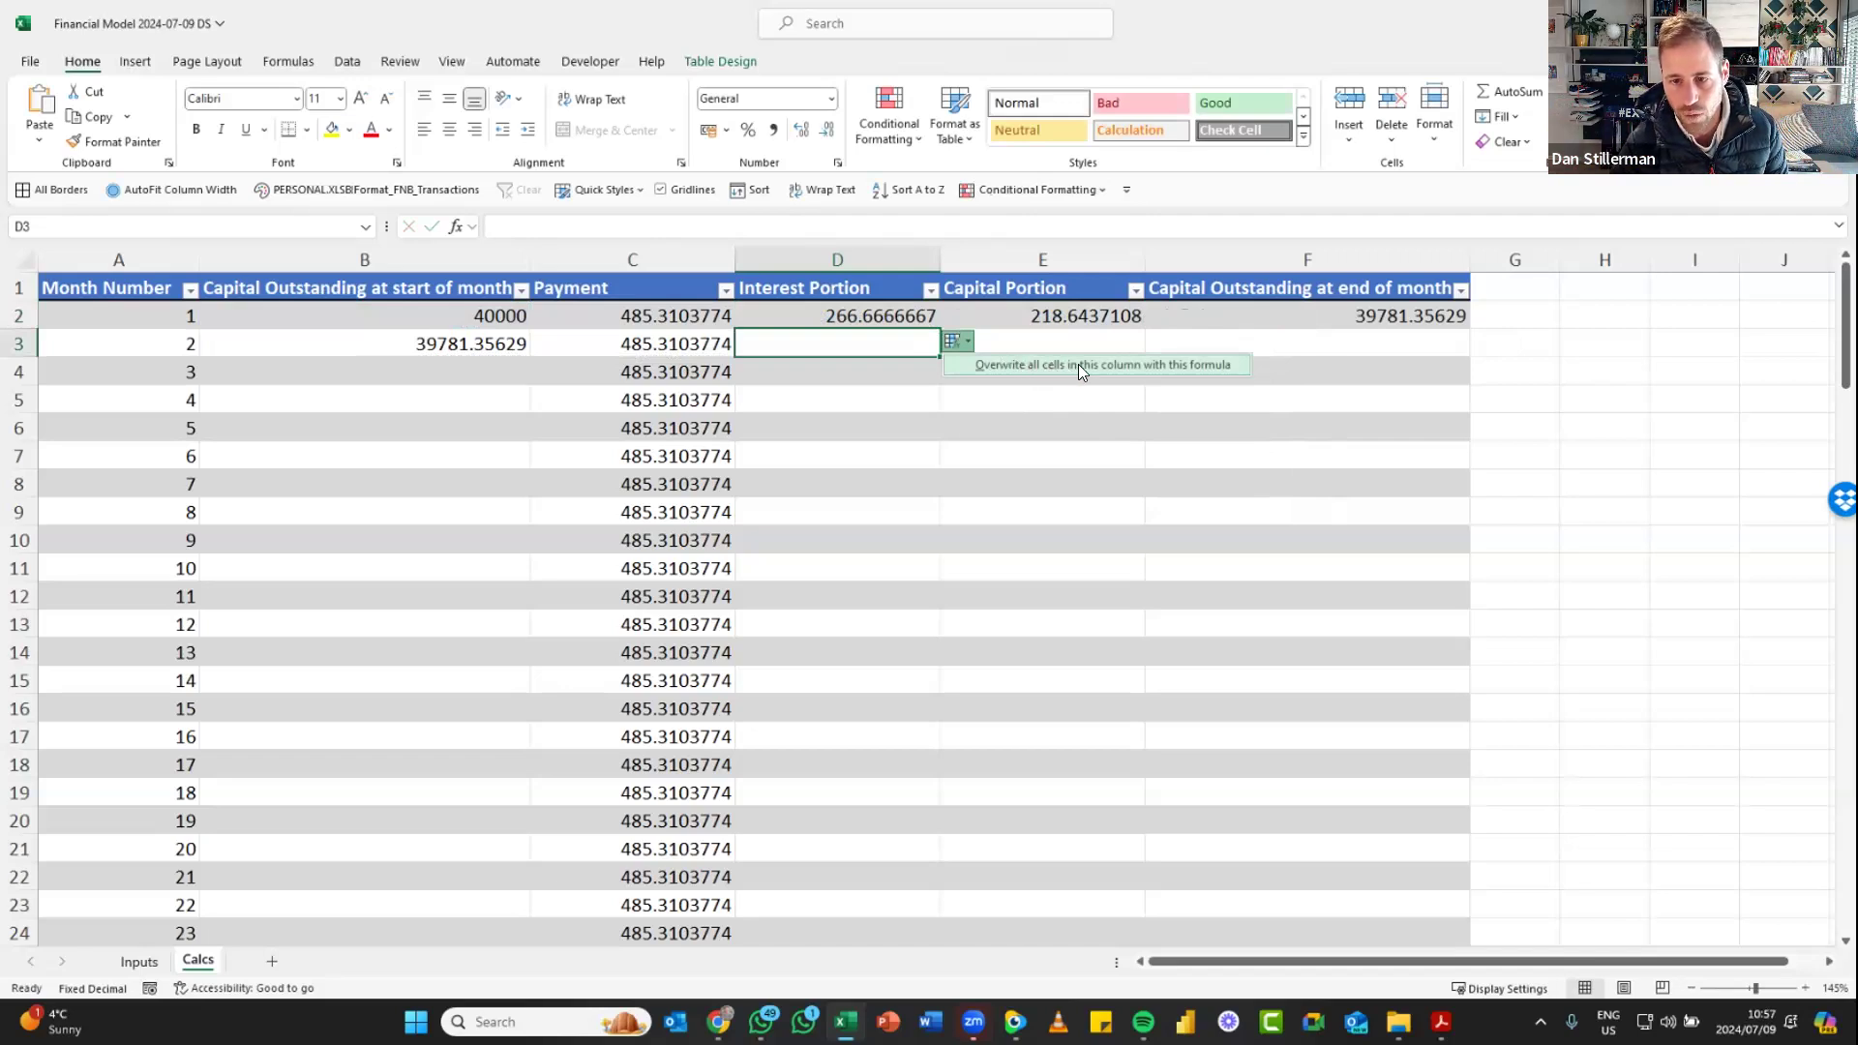
left_click(1051, 364)
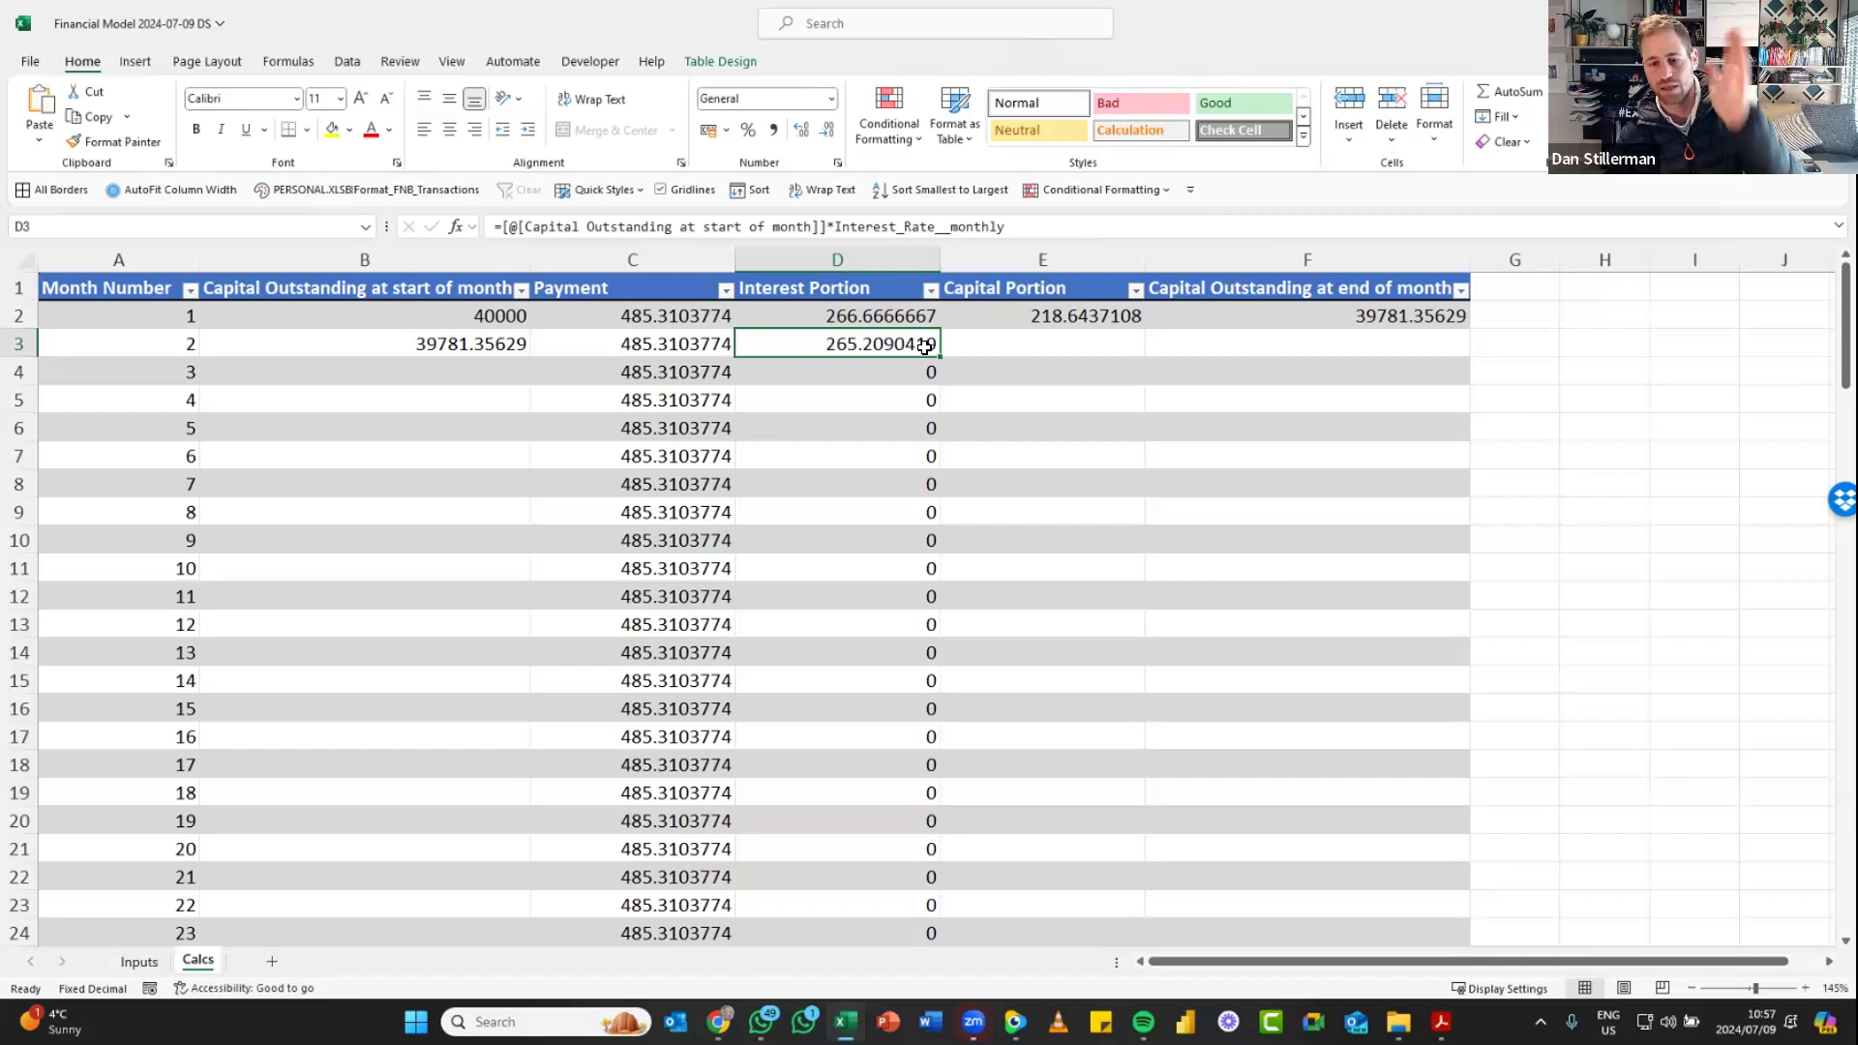
left_click(1093, 320)
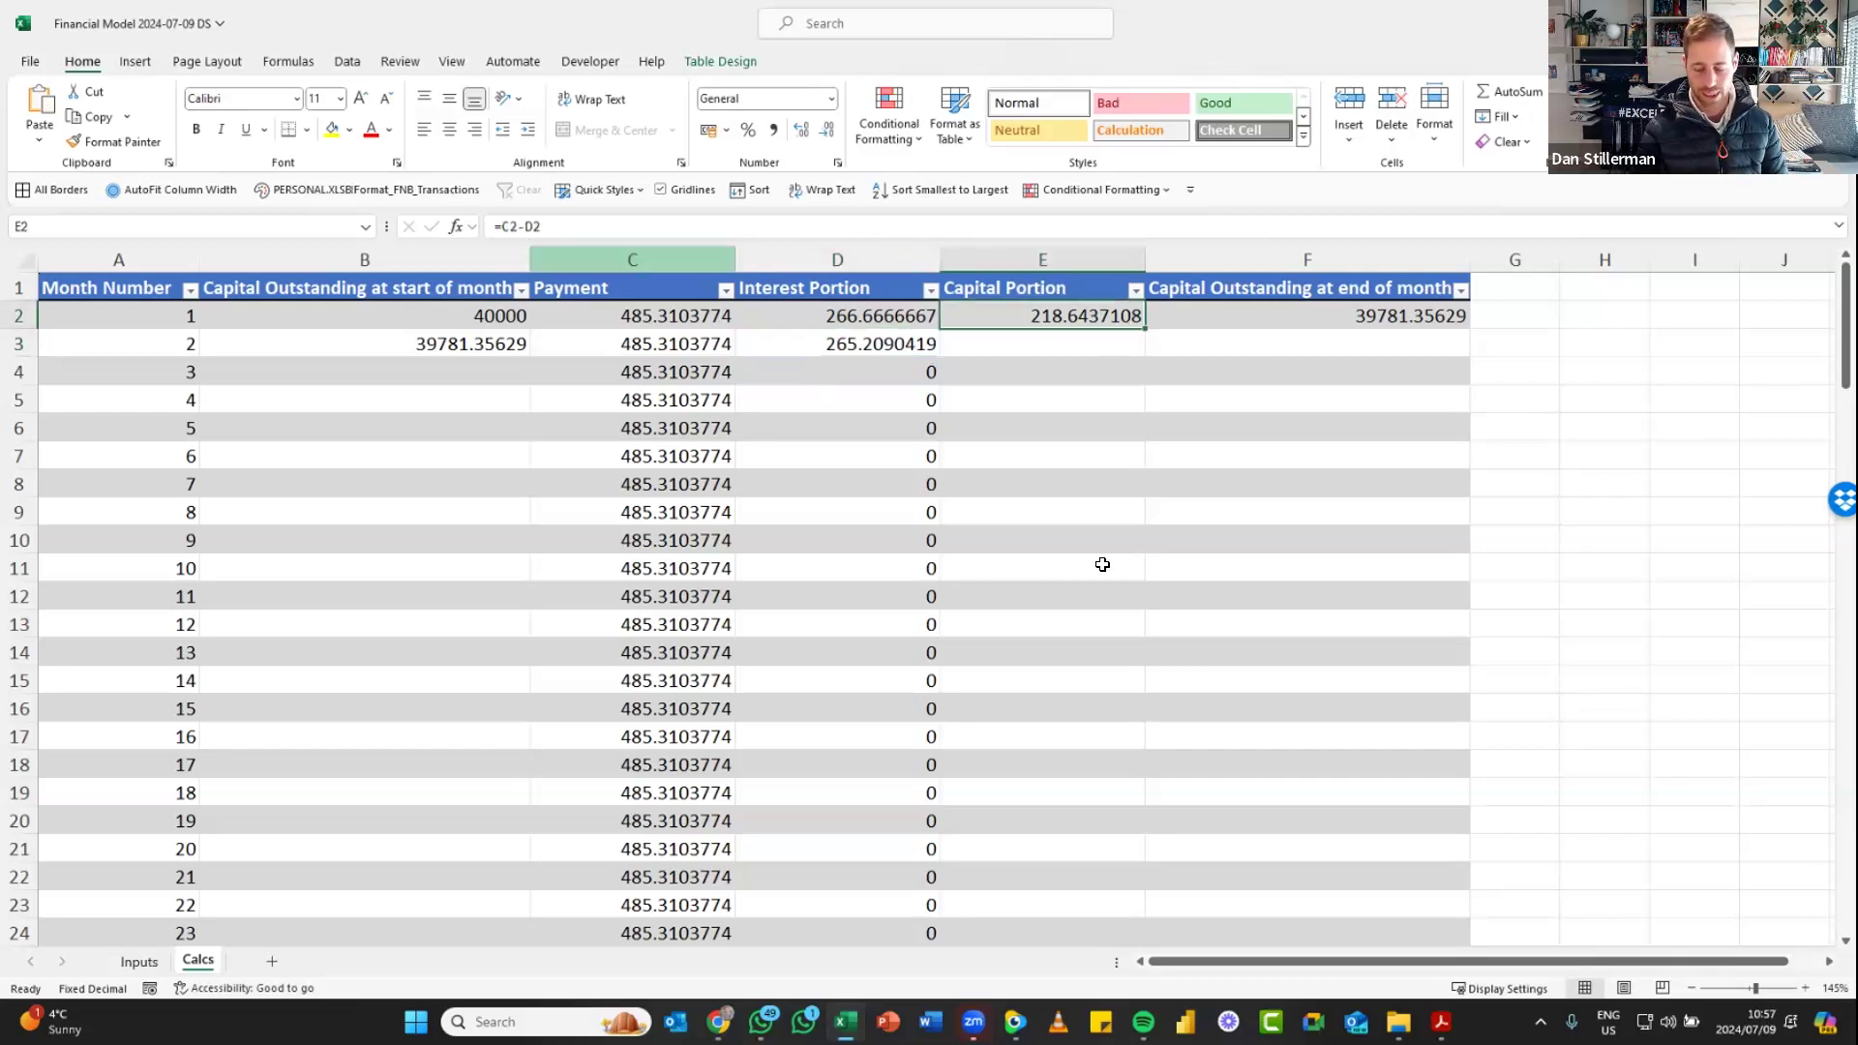
type("=")
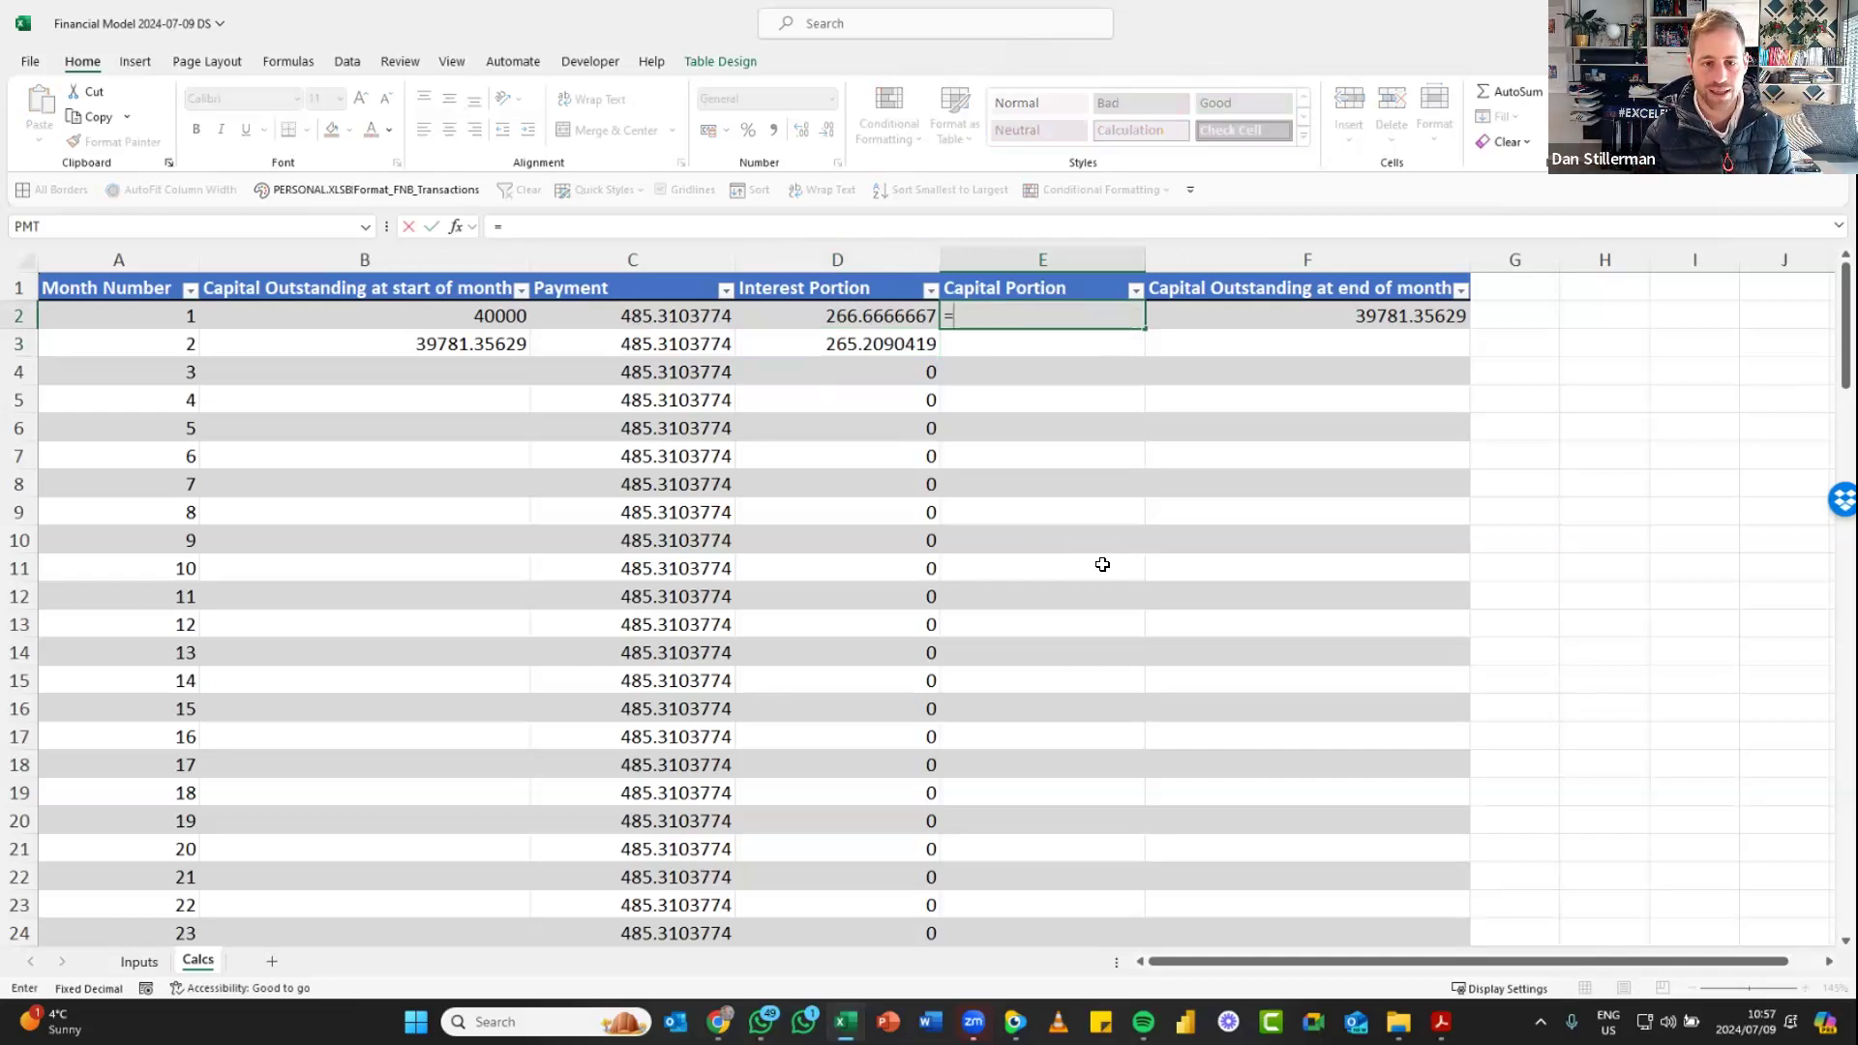
key("Left")
key("Left")
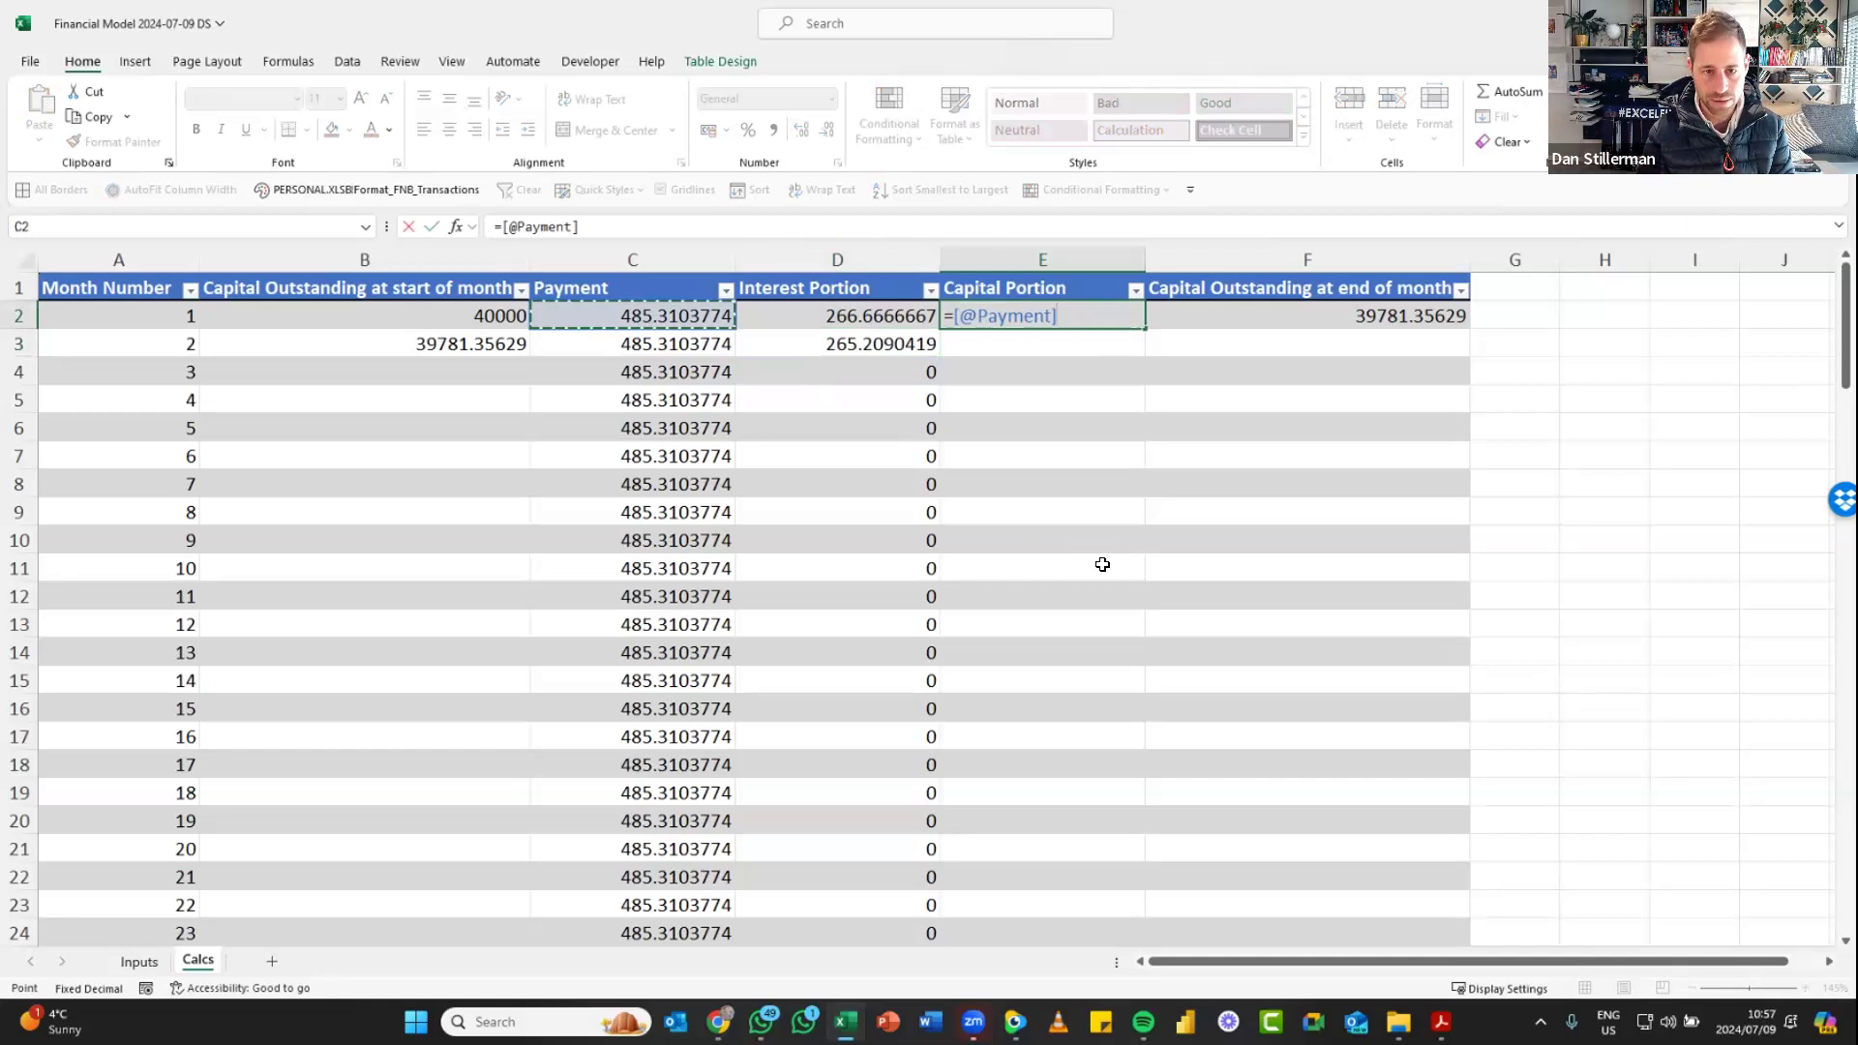
type("-")
key("Left")
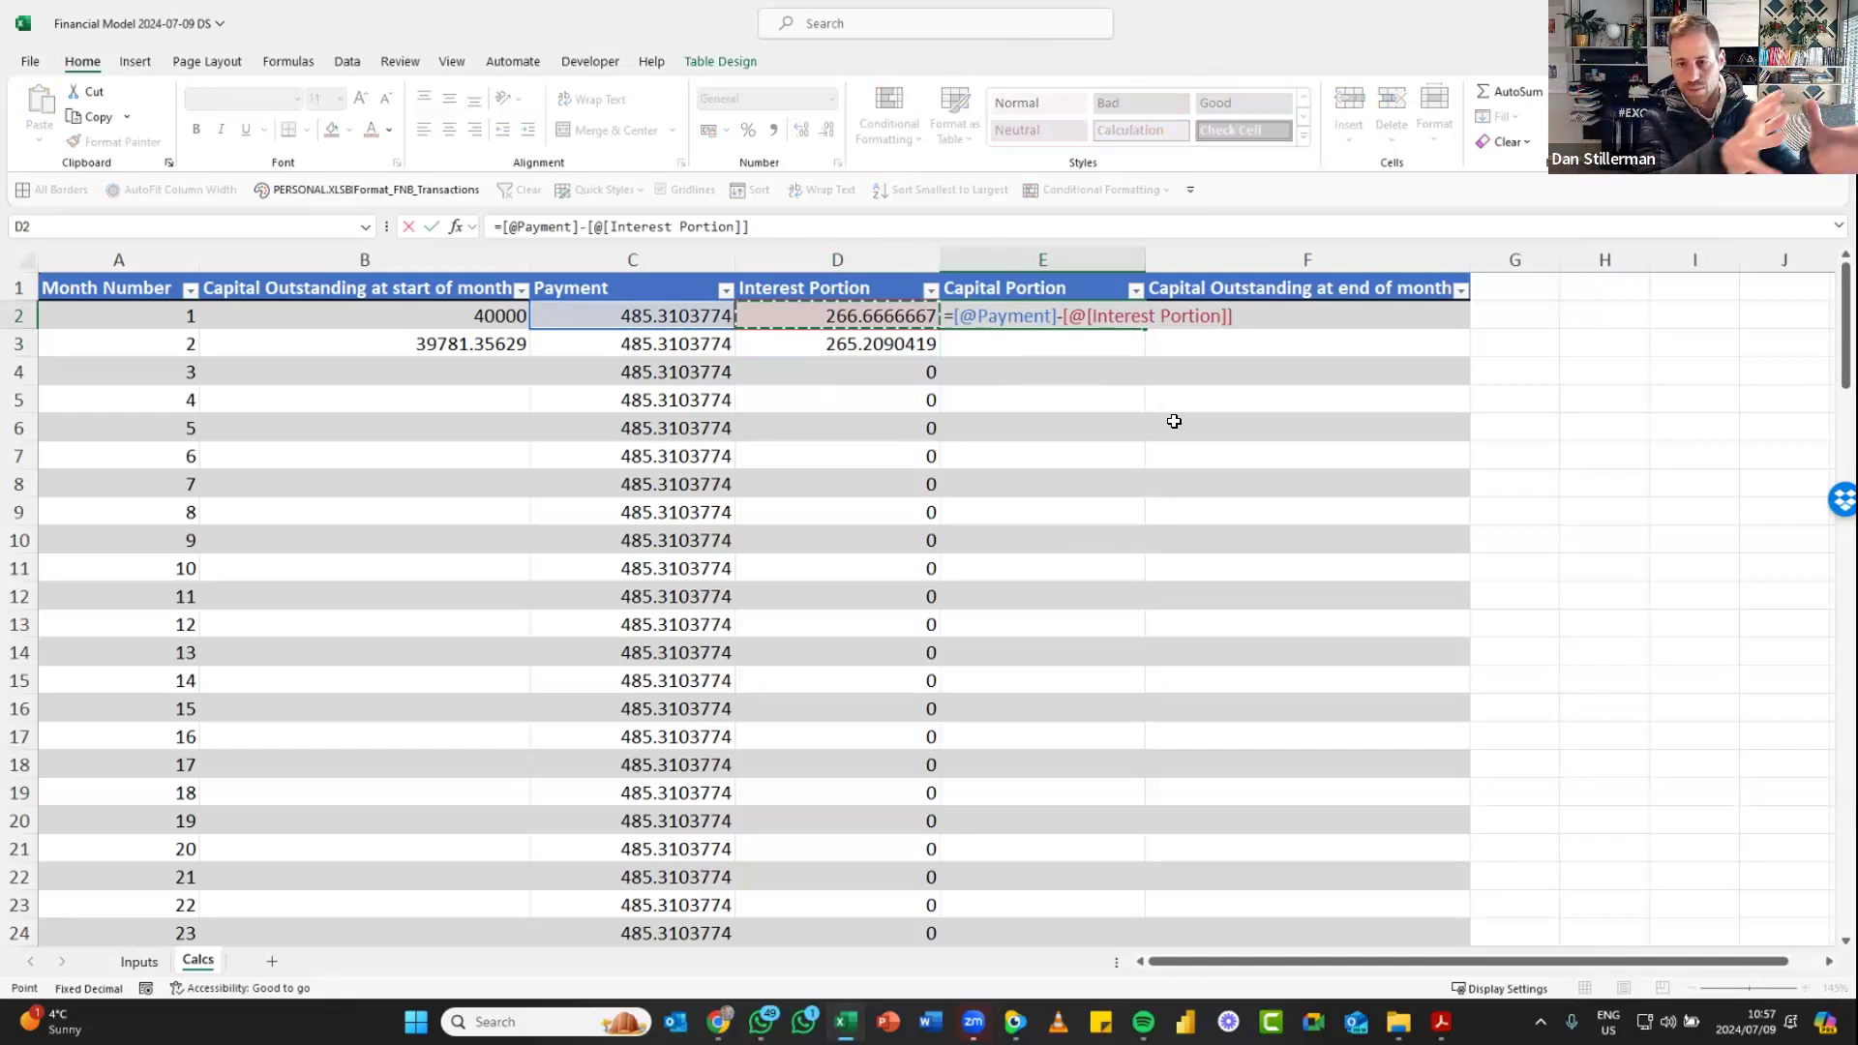
key("Return")
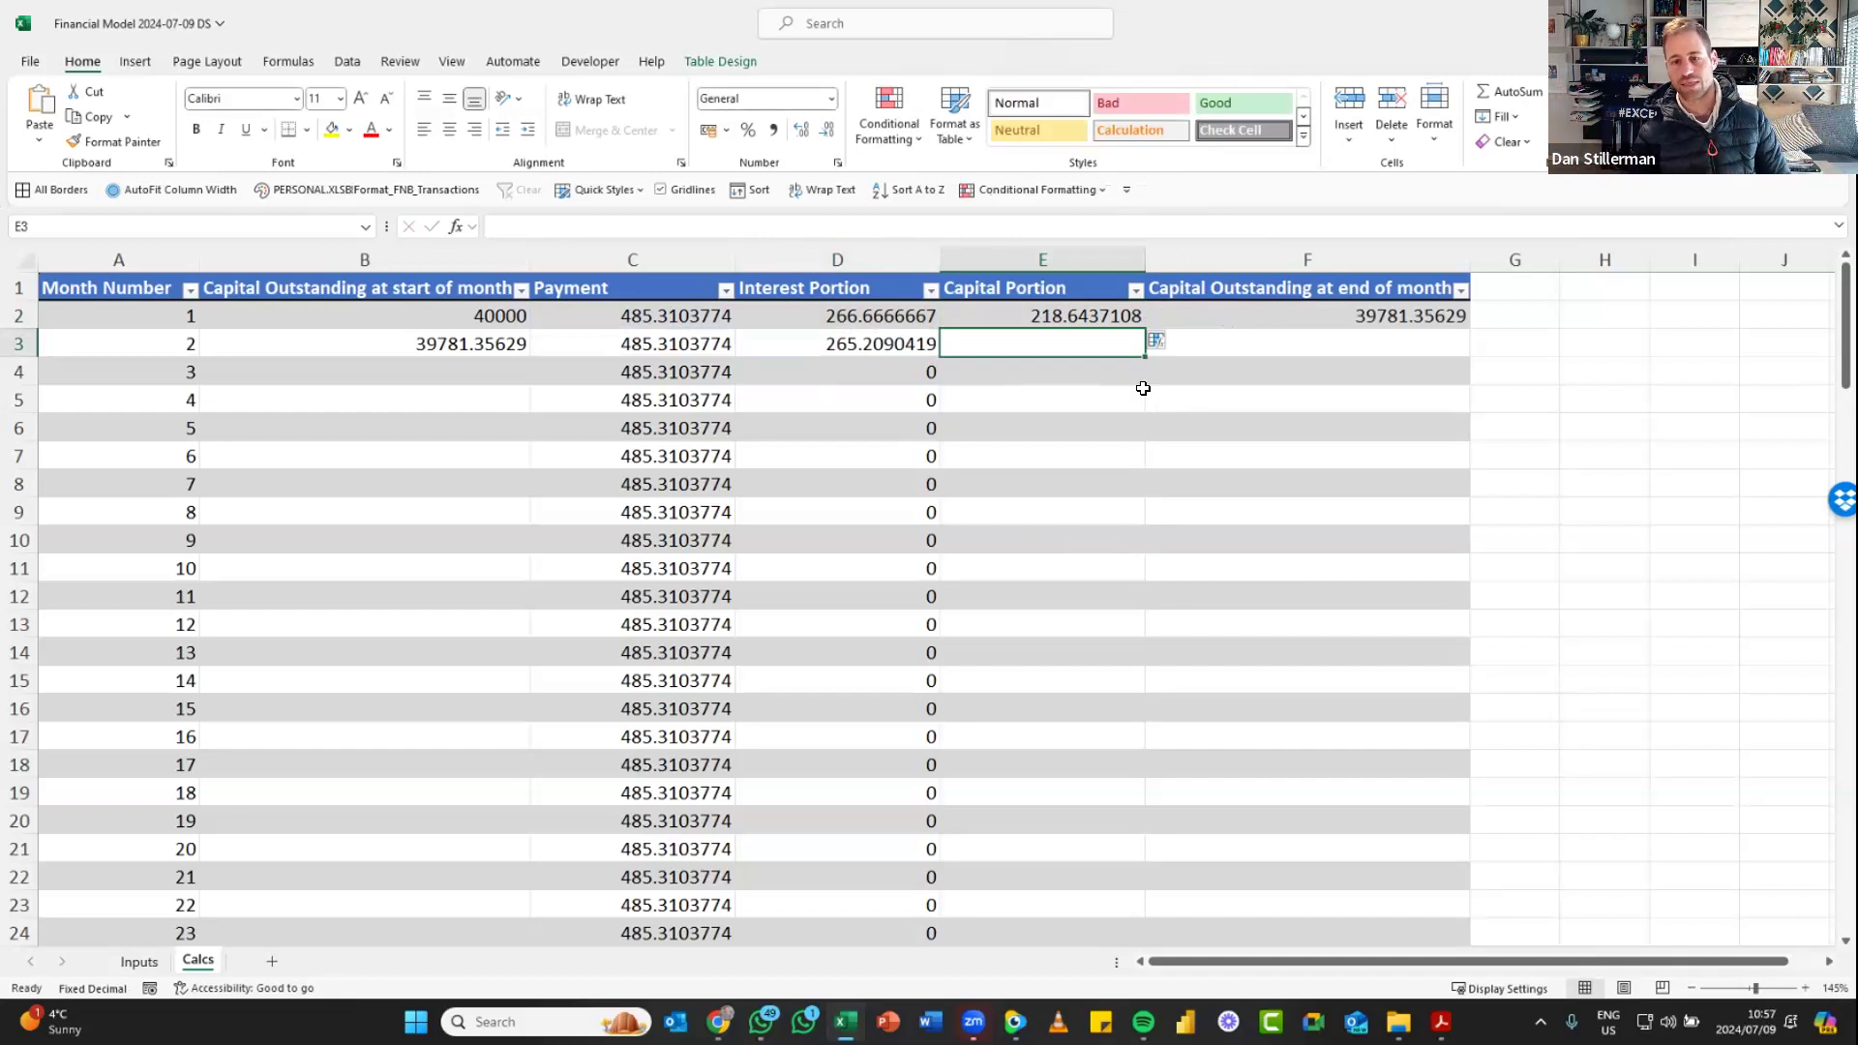
left_click(1172, 340)
left_click(1214, 364)
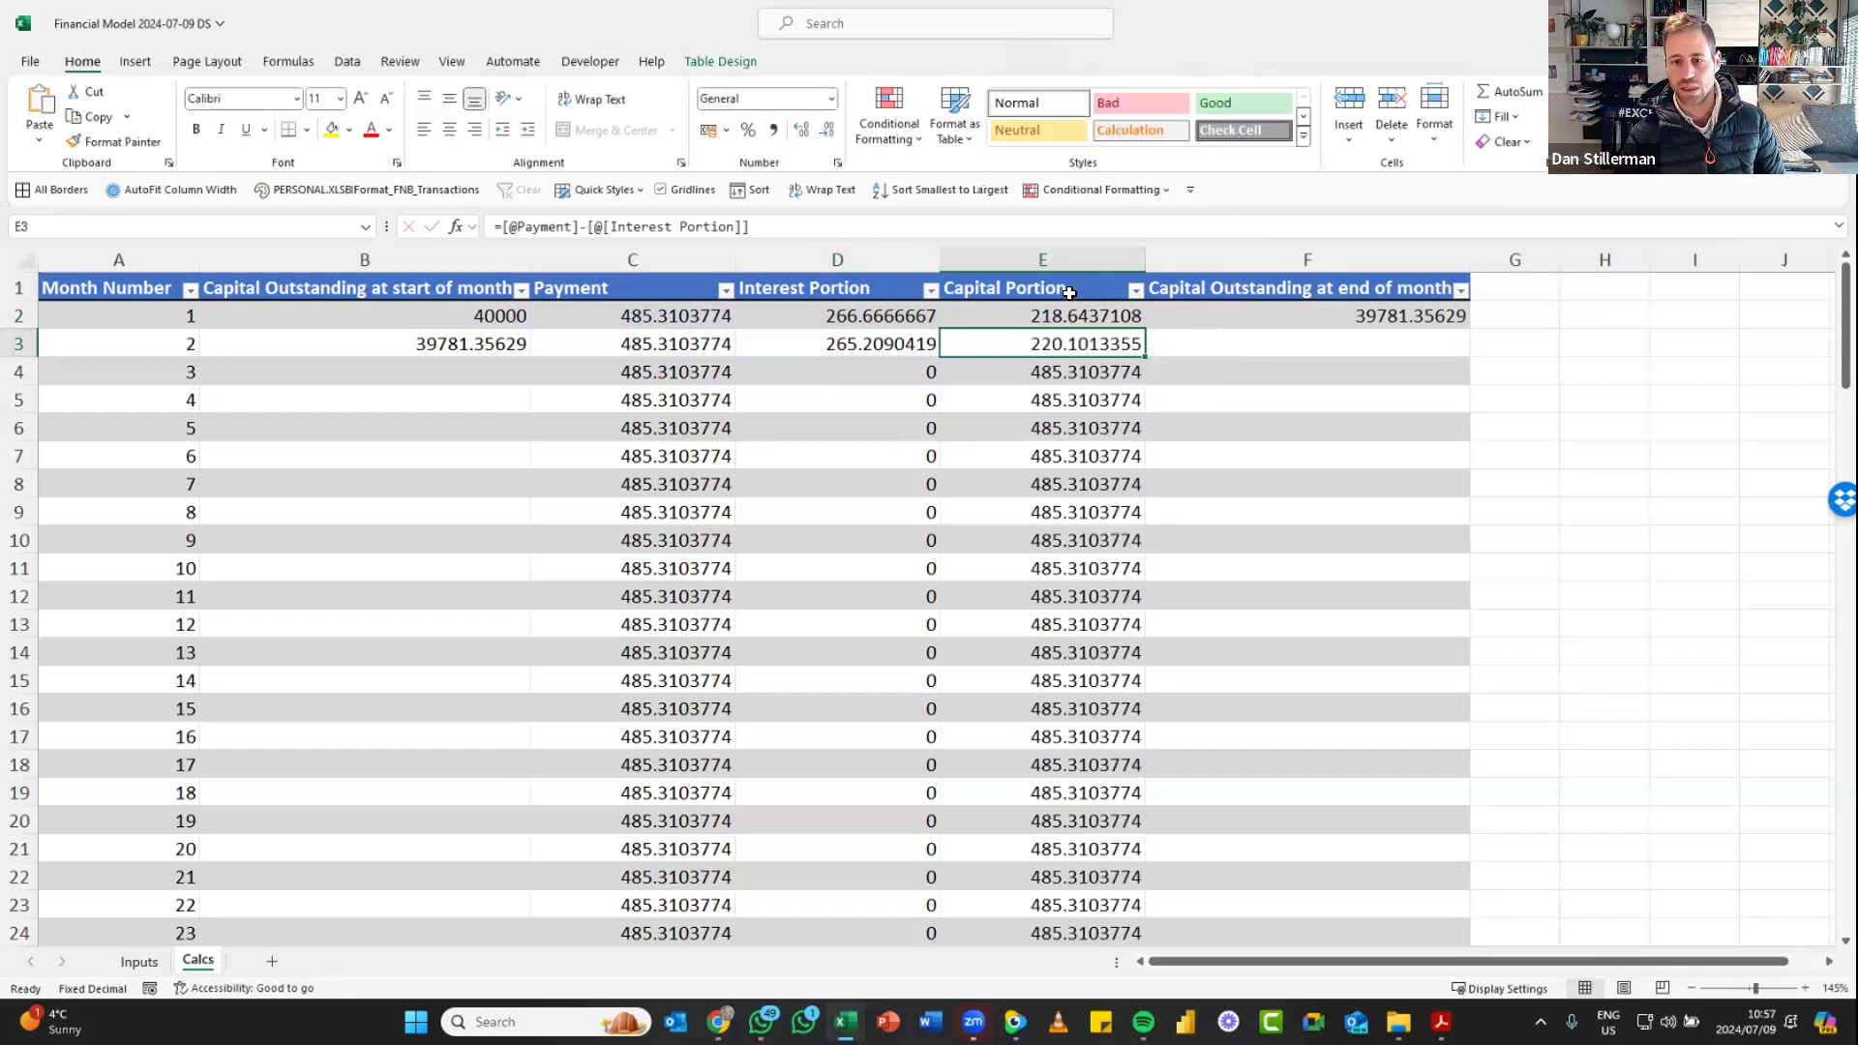
Enter =[@[Capital Outstanding at start of month]]-[@[Capital Portion]] in F2 and overwrite the whole end-of-month capital column with it
left_click(1418, 315)
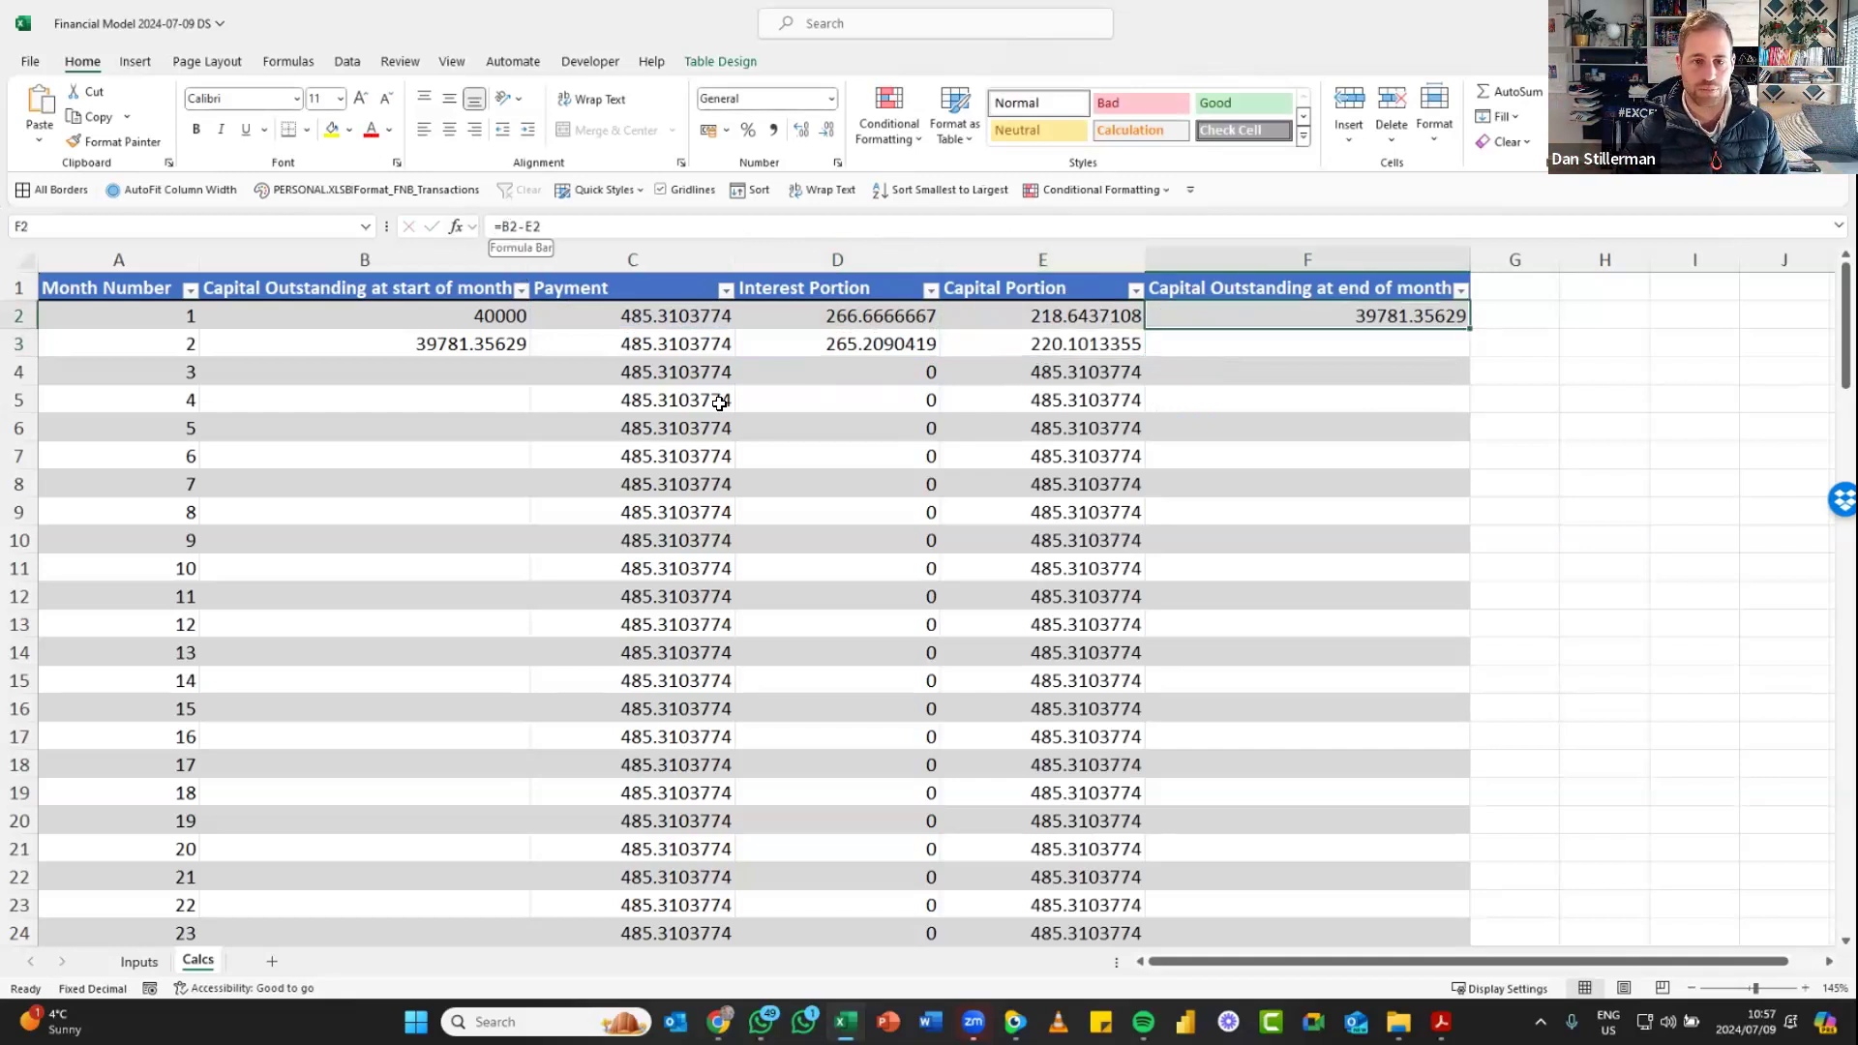
key("F2")
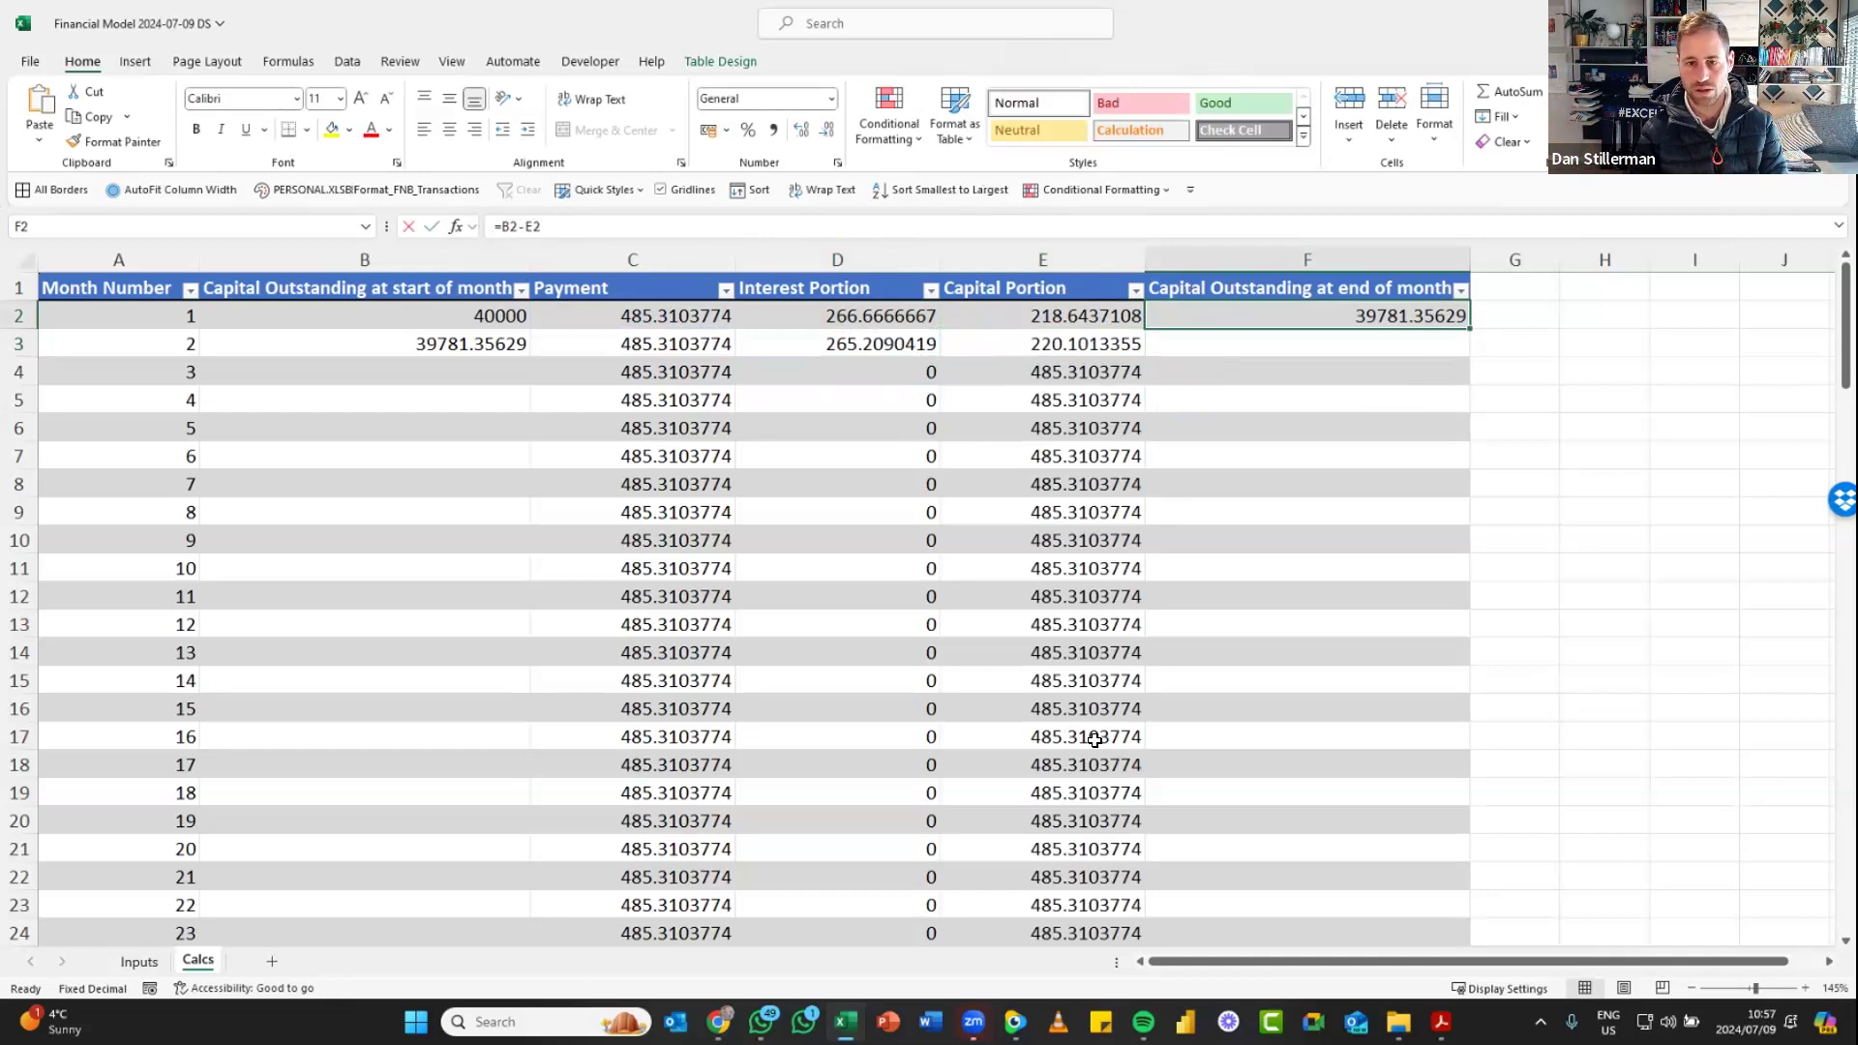
type("=")
left_click(374, 315)
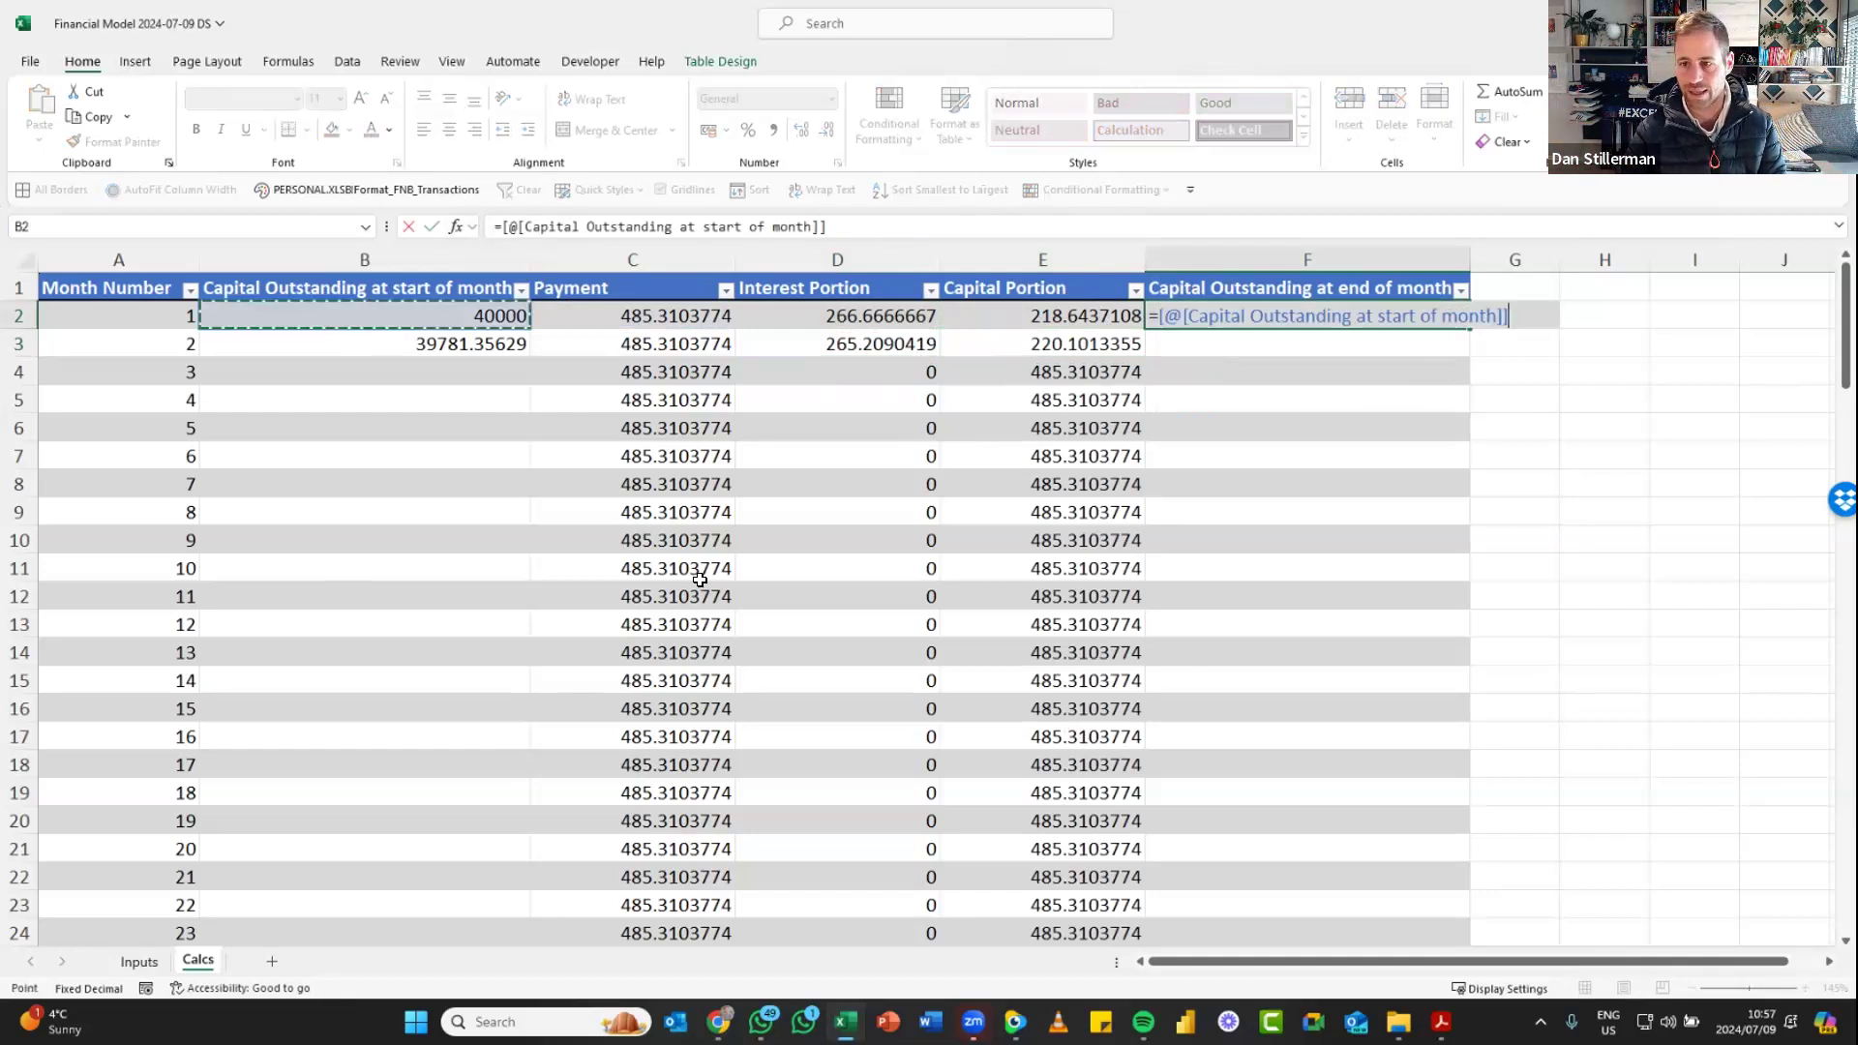
type("-")
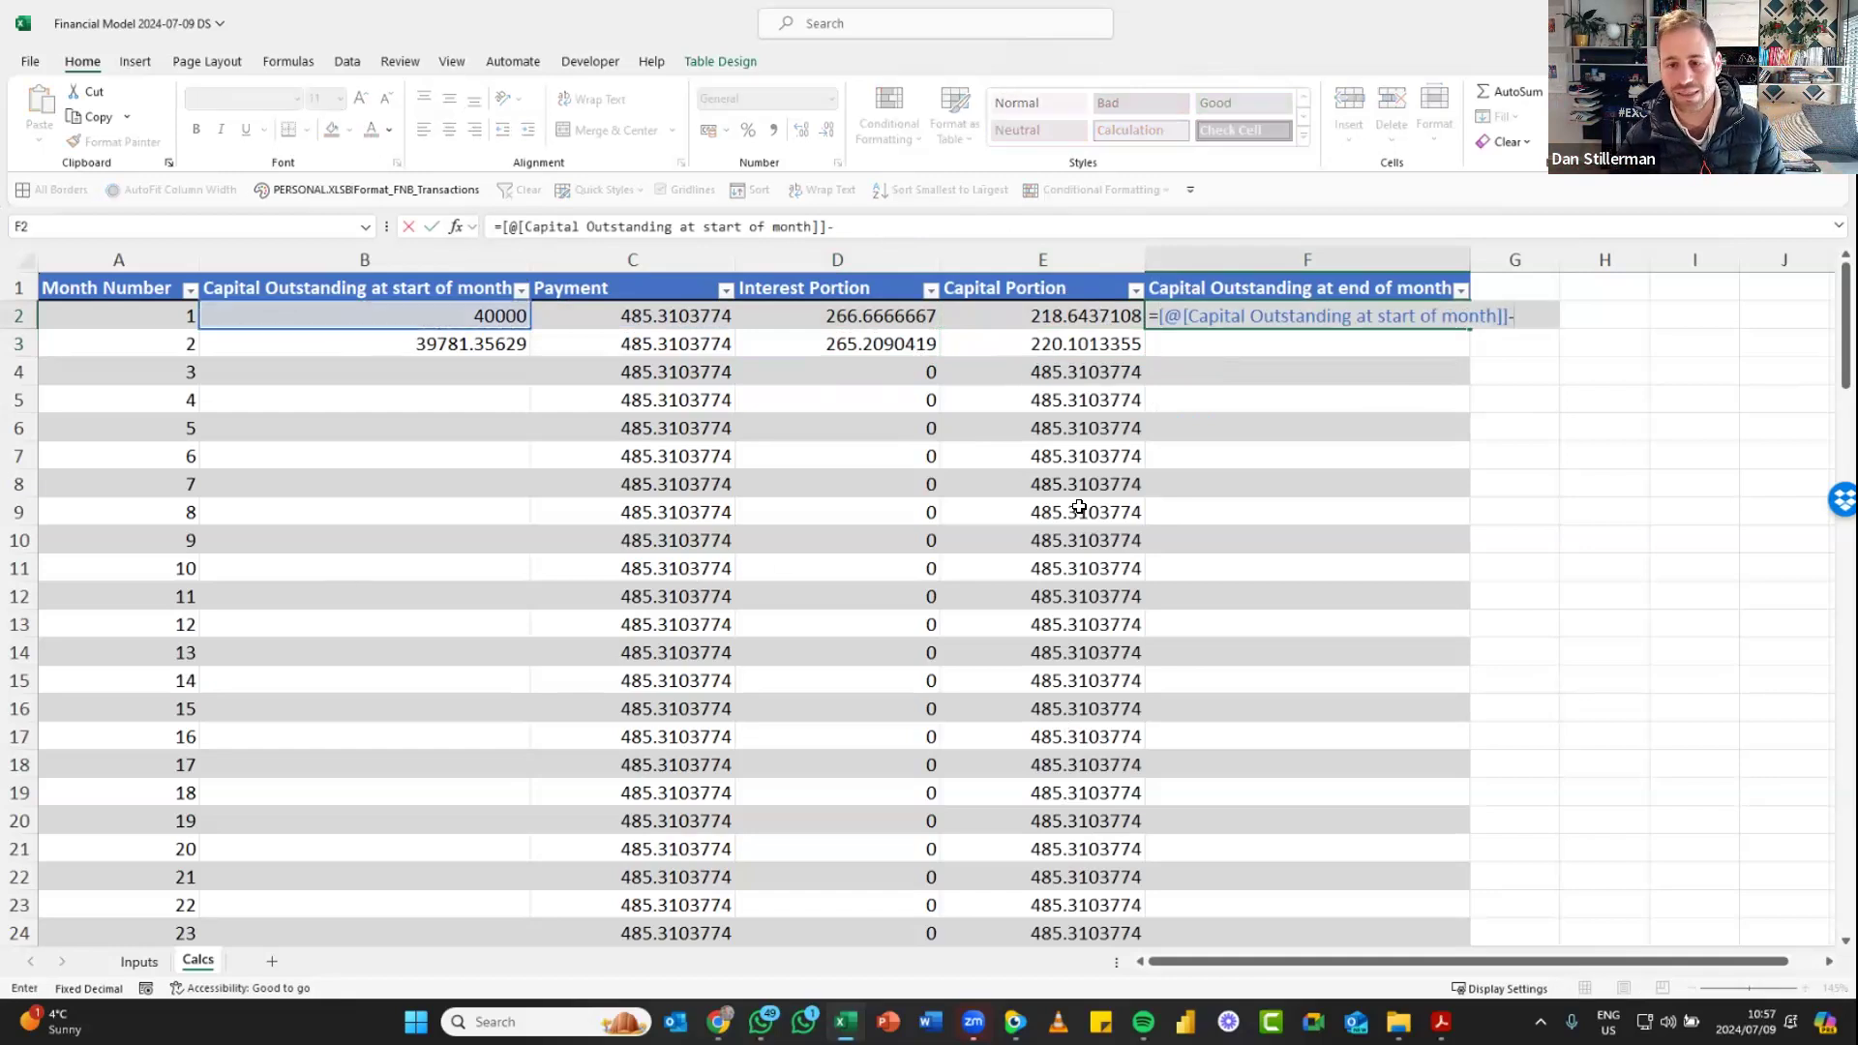
left_click(1096, 316)
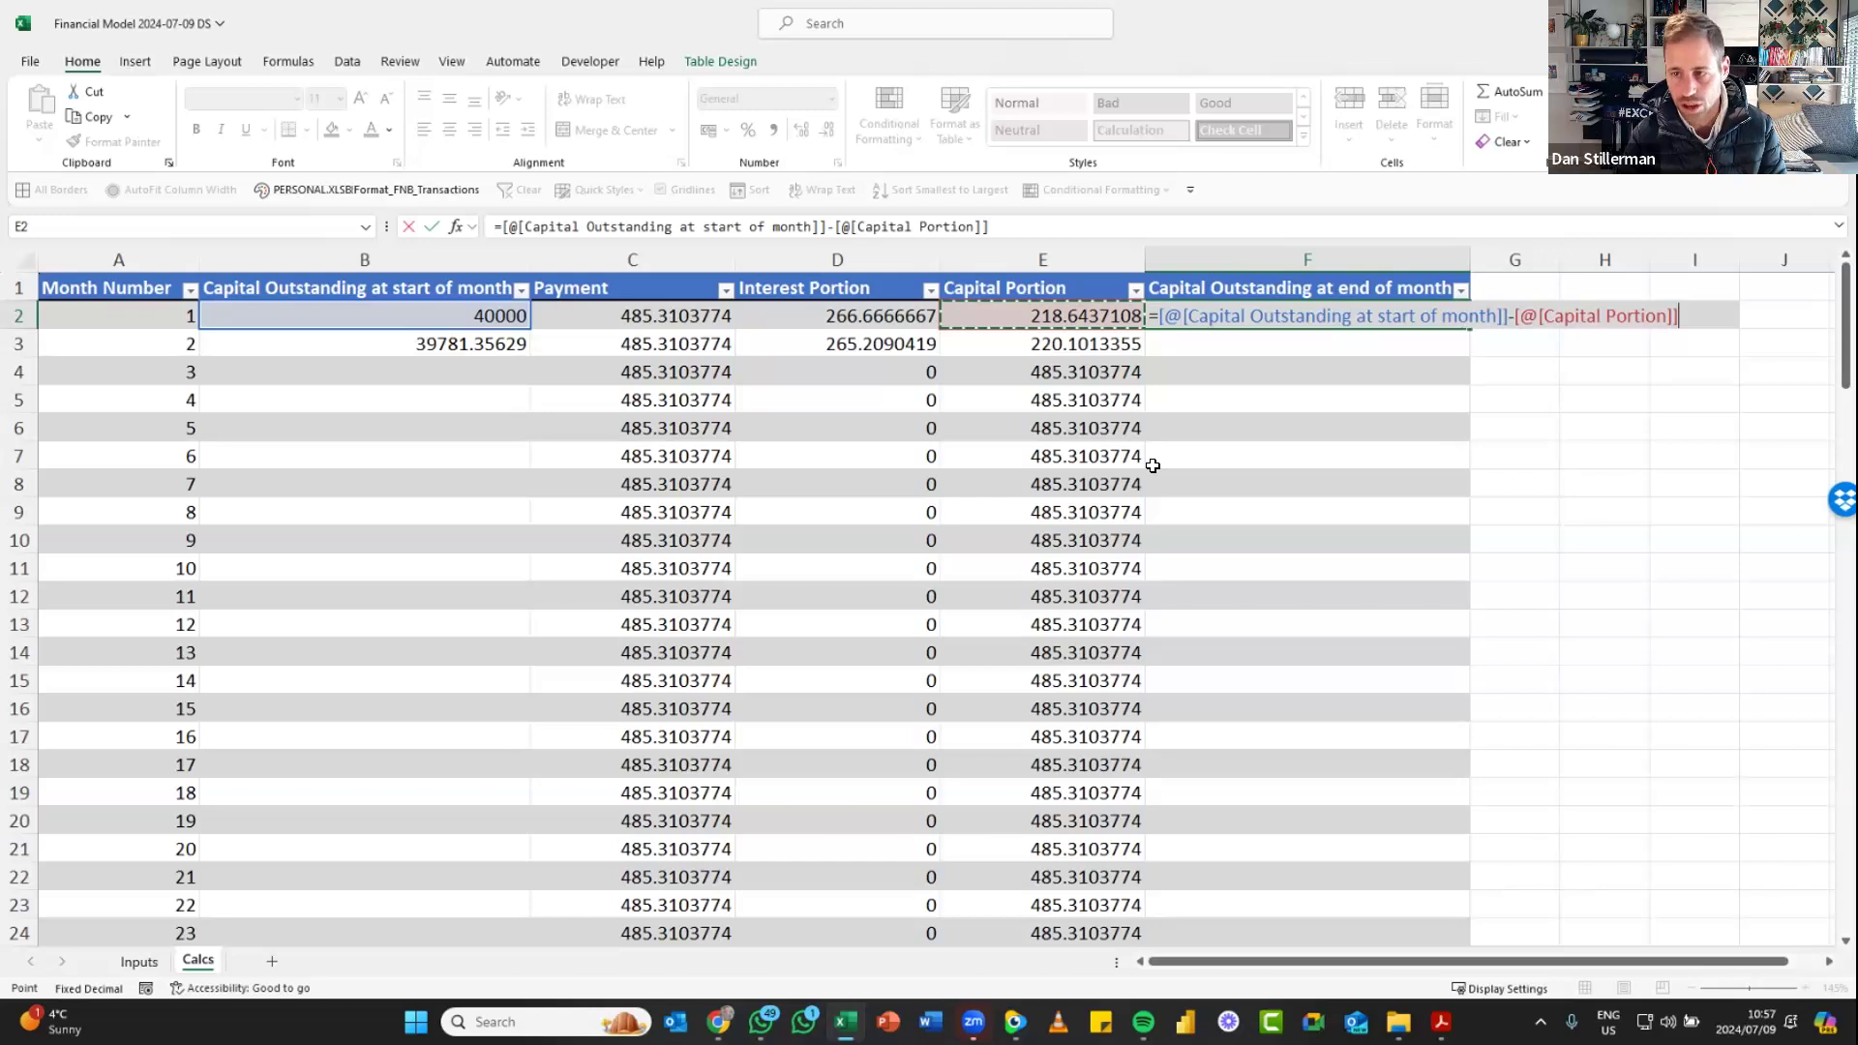
key("Return")
left_click(1480, 341)
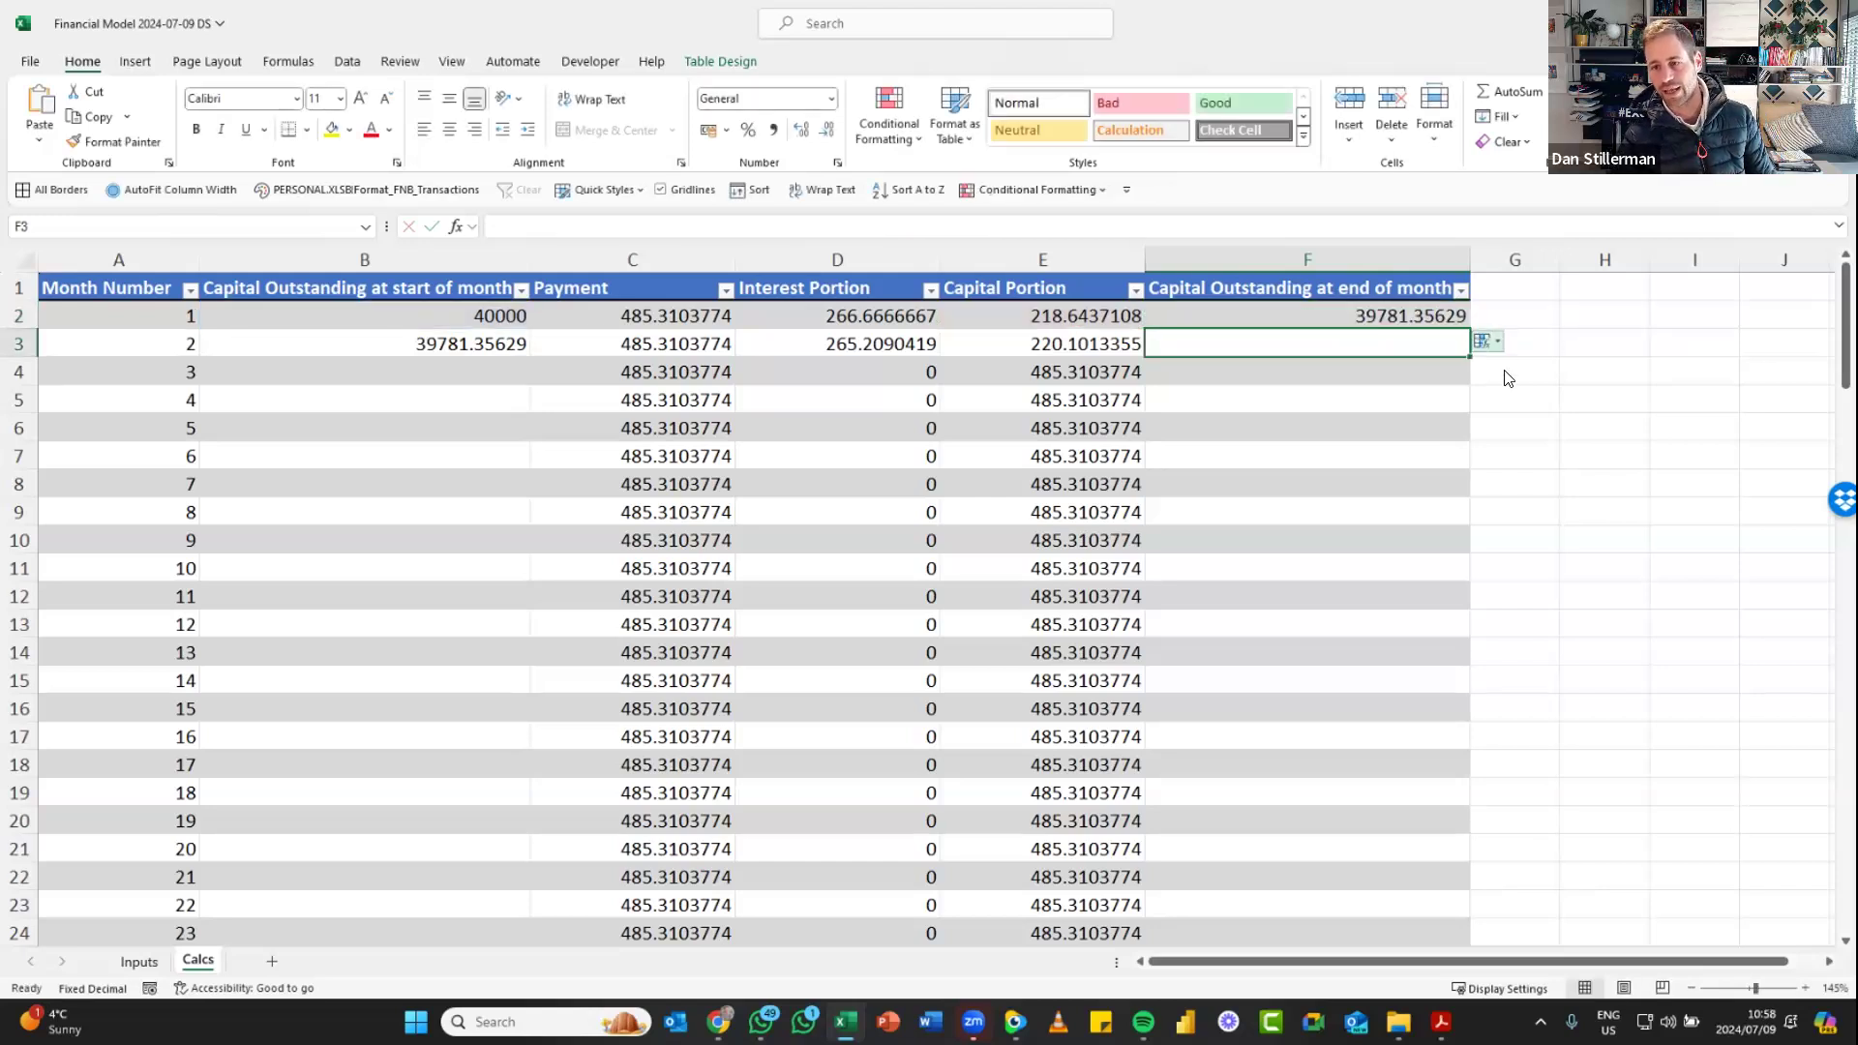
left_click(1537, 364)
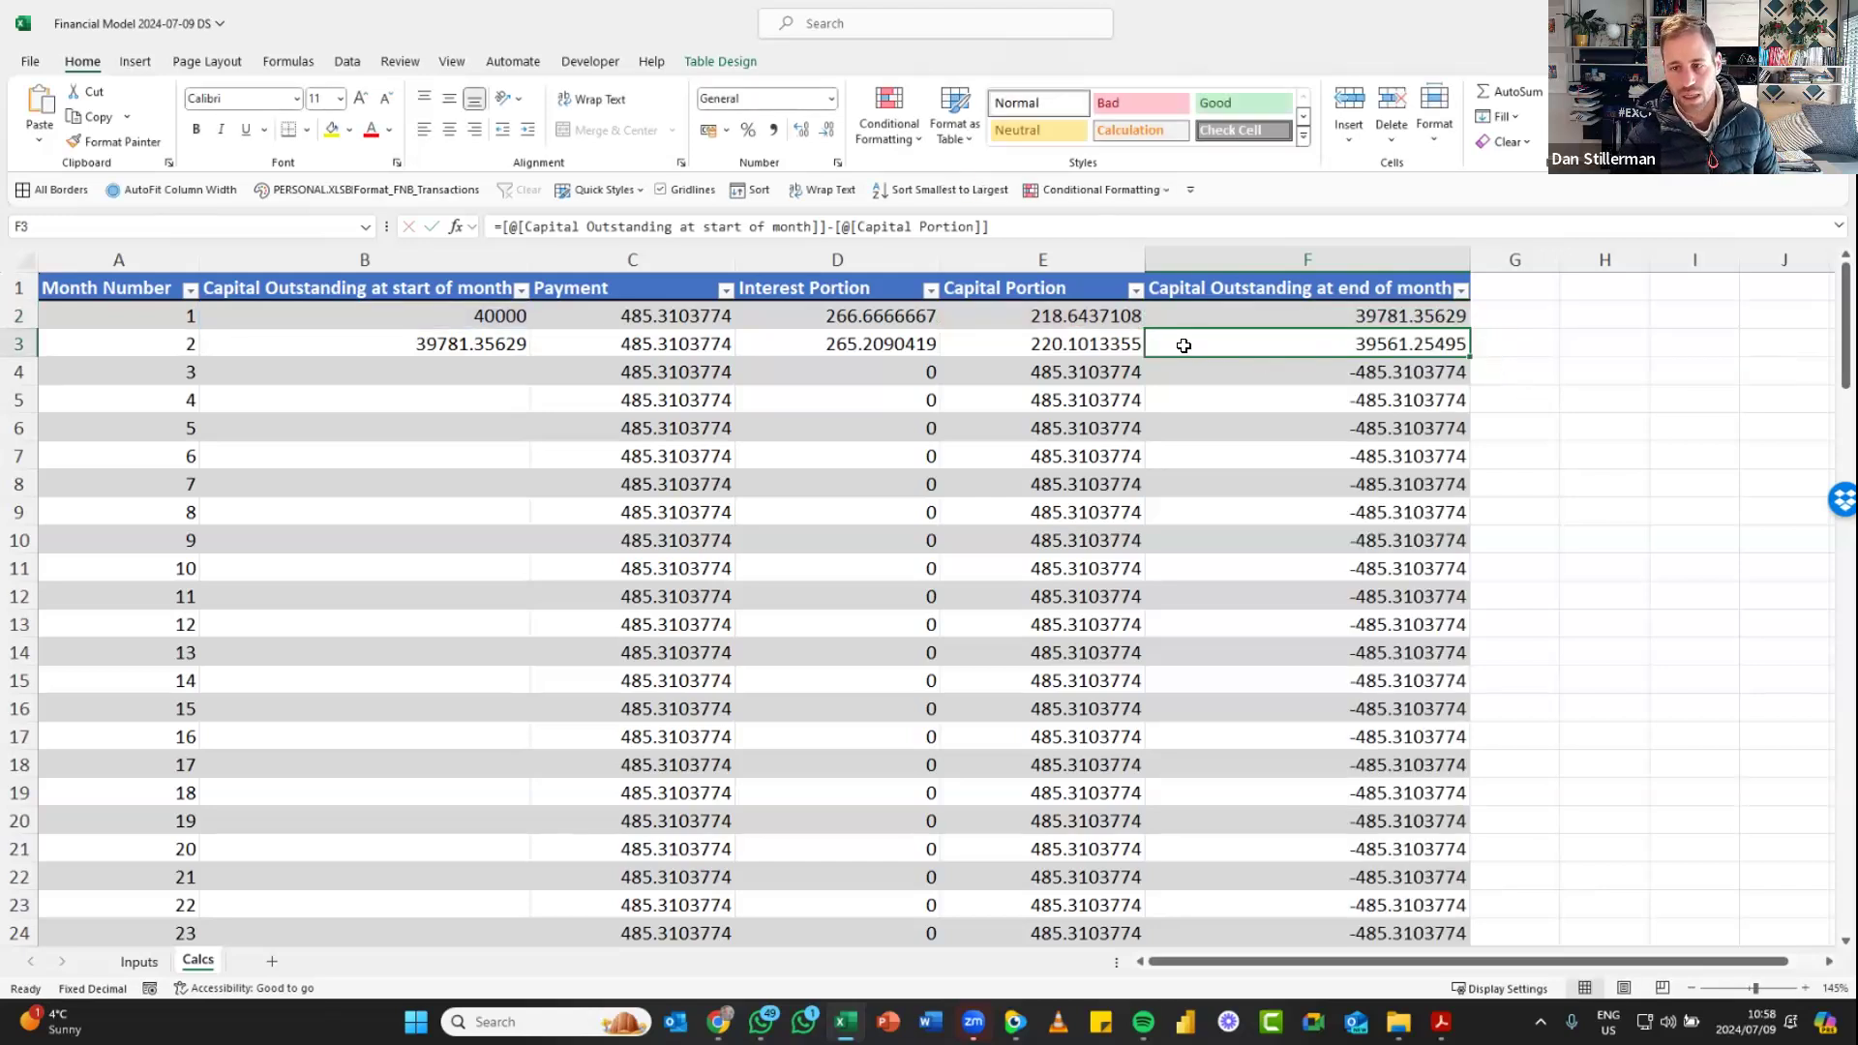
Inspect the filled end-of-month capital and Interest Portion cells in the rows below month 2
left_click_drag(1400, 375, 1350, 701)
left_click(1336, 518)
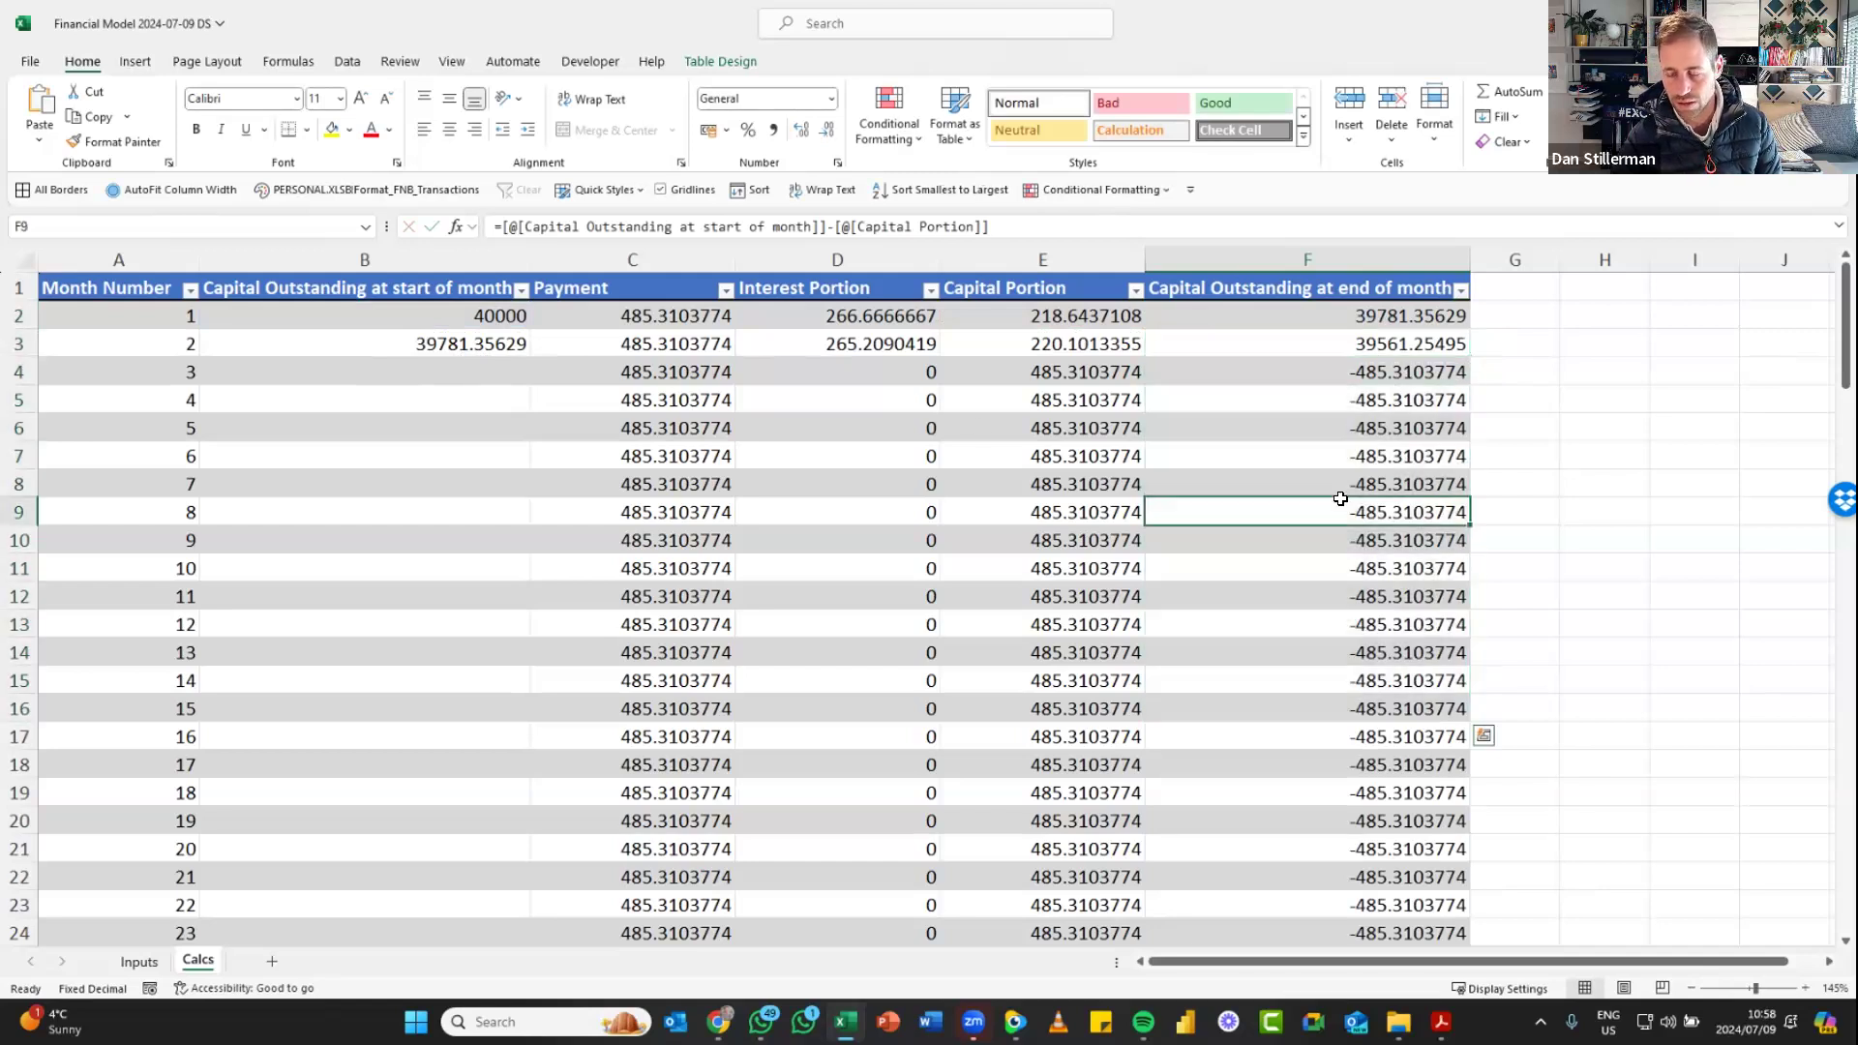
left_click(1330, 427)
left_click(884, 392)
left_click(881, 427)
left_click(879, 484)
left_click(863, 566)
Fill the =F2 formula from B3 down the Capital Outstanding at start of month column to month 120
left_click(479, 343)
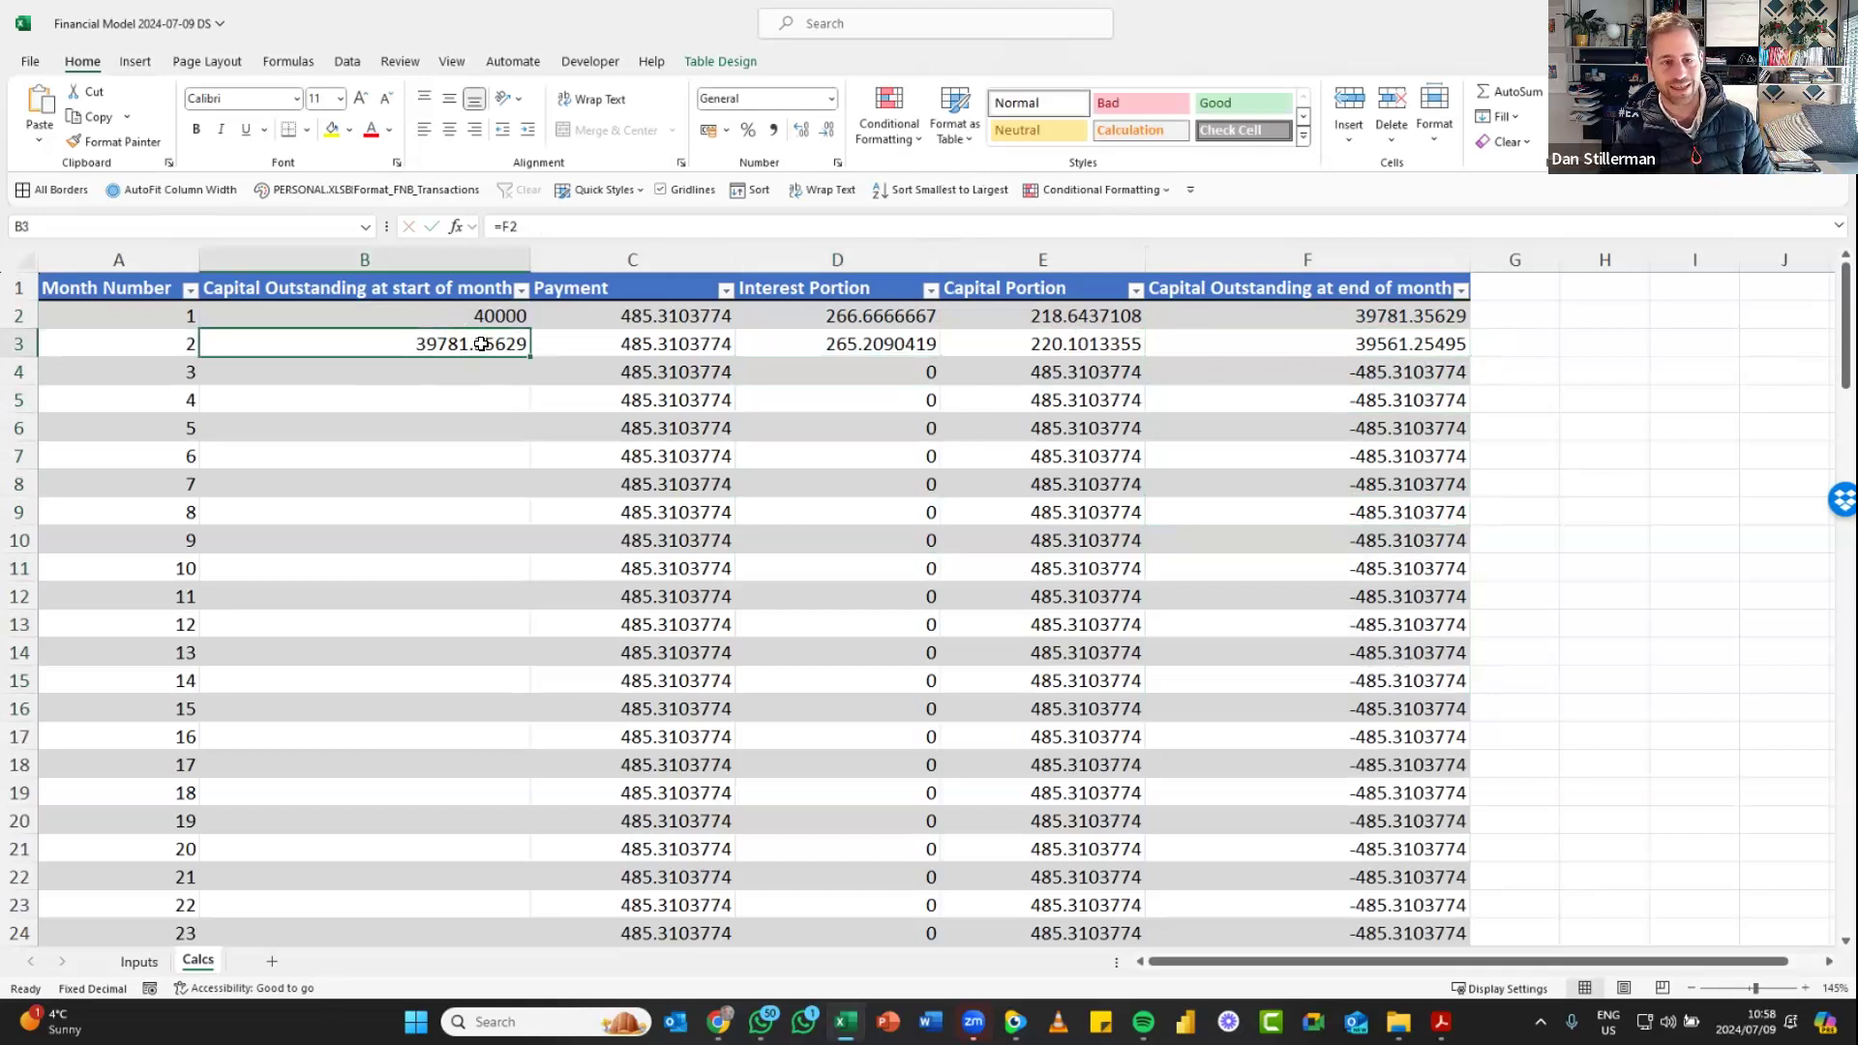
double_click(431, 345)
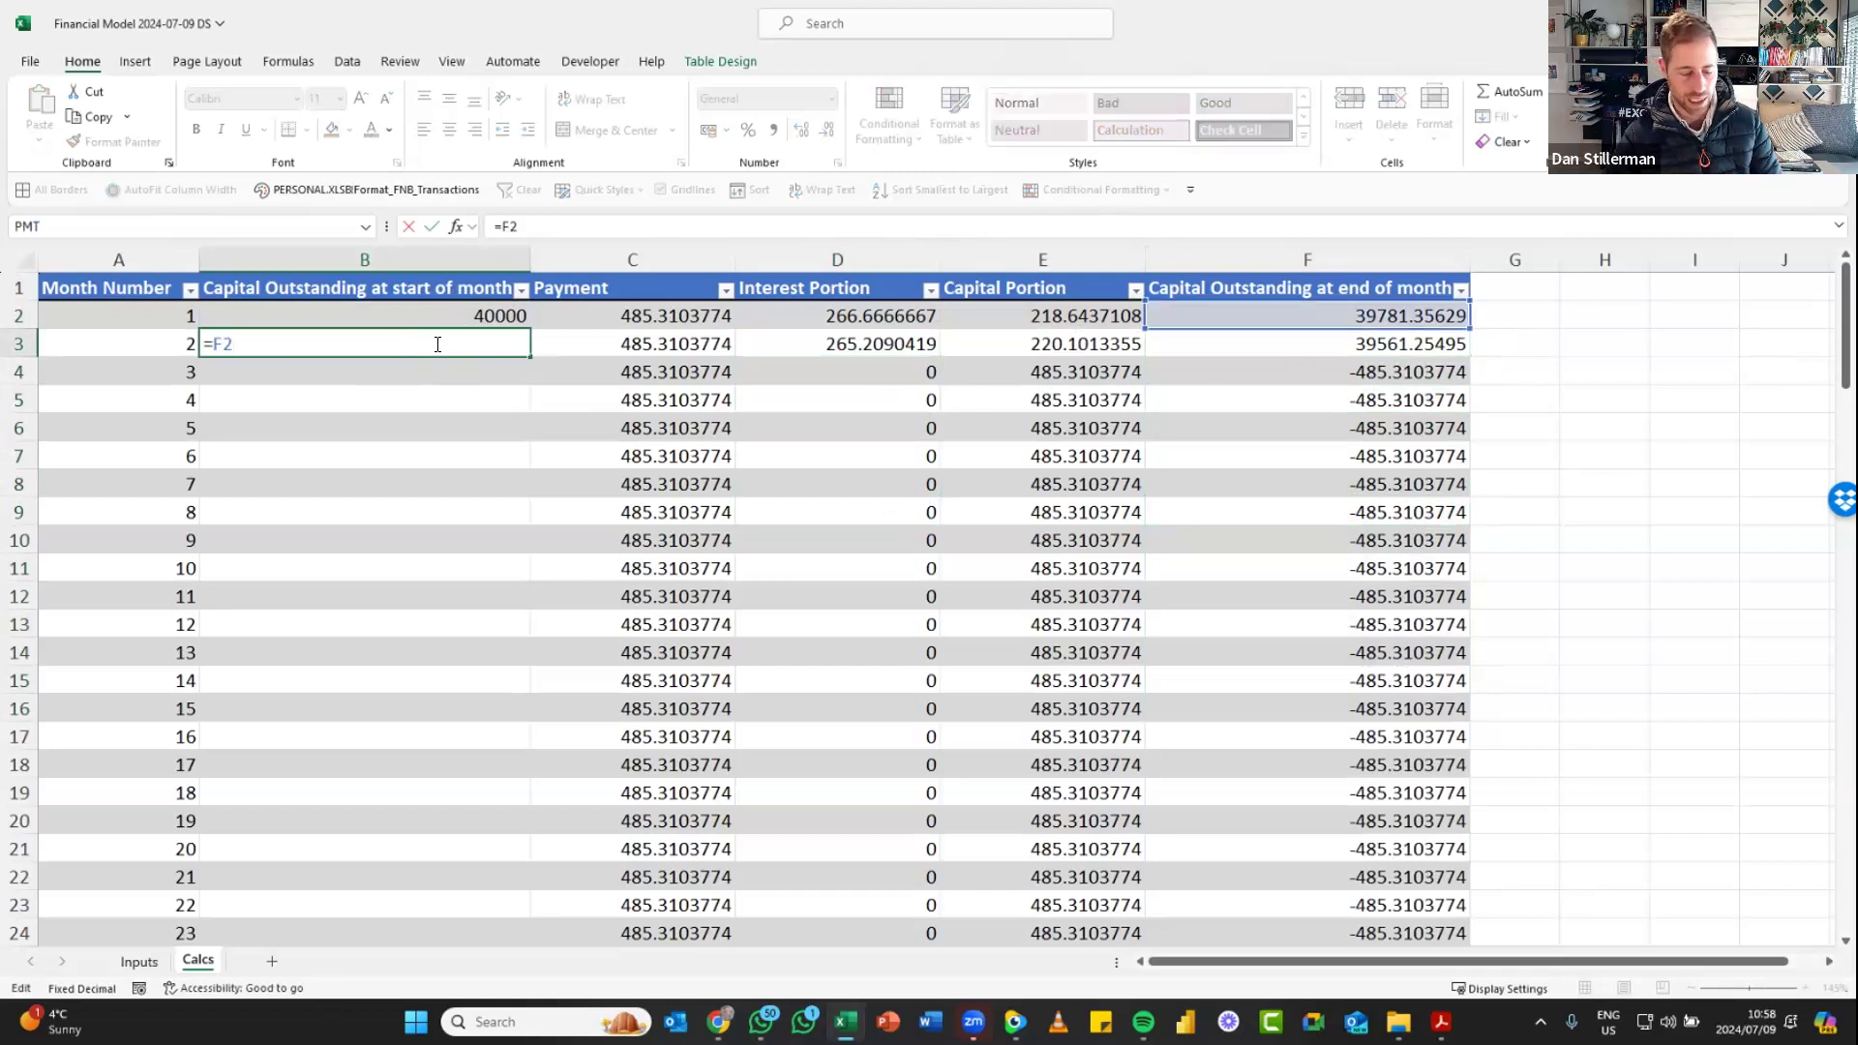
key("Escape")
double_click(498, 339)
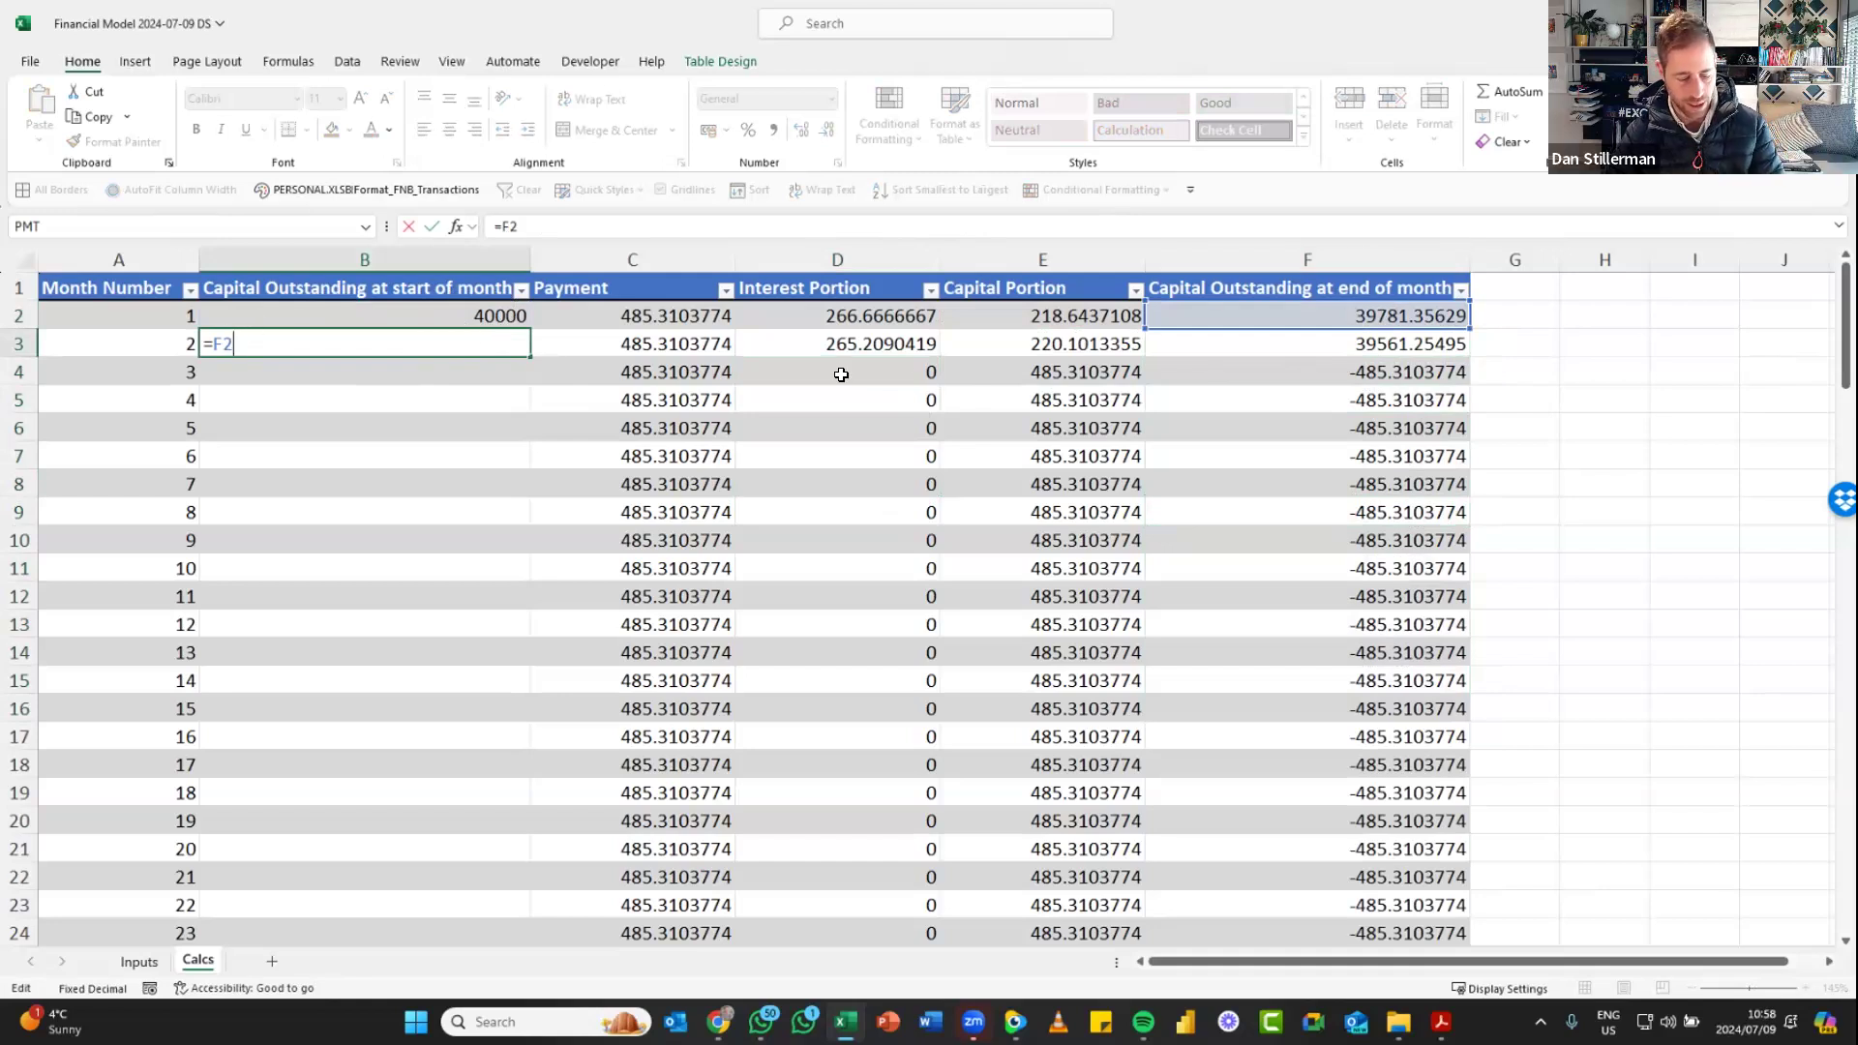
key("Escape")
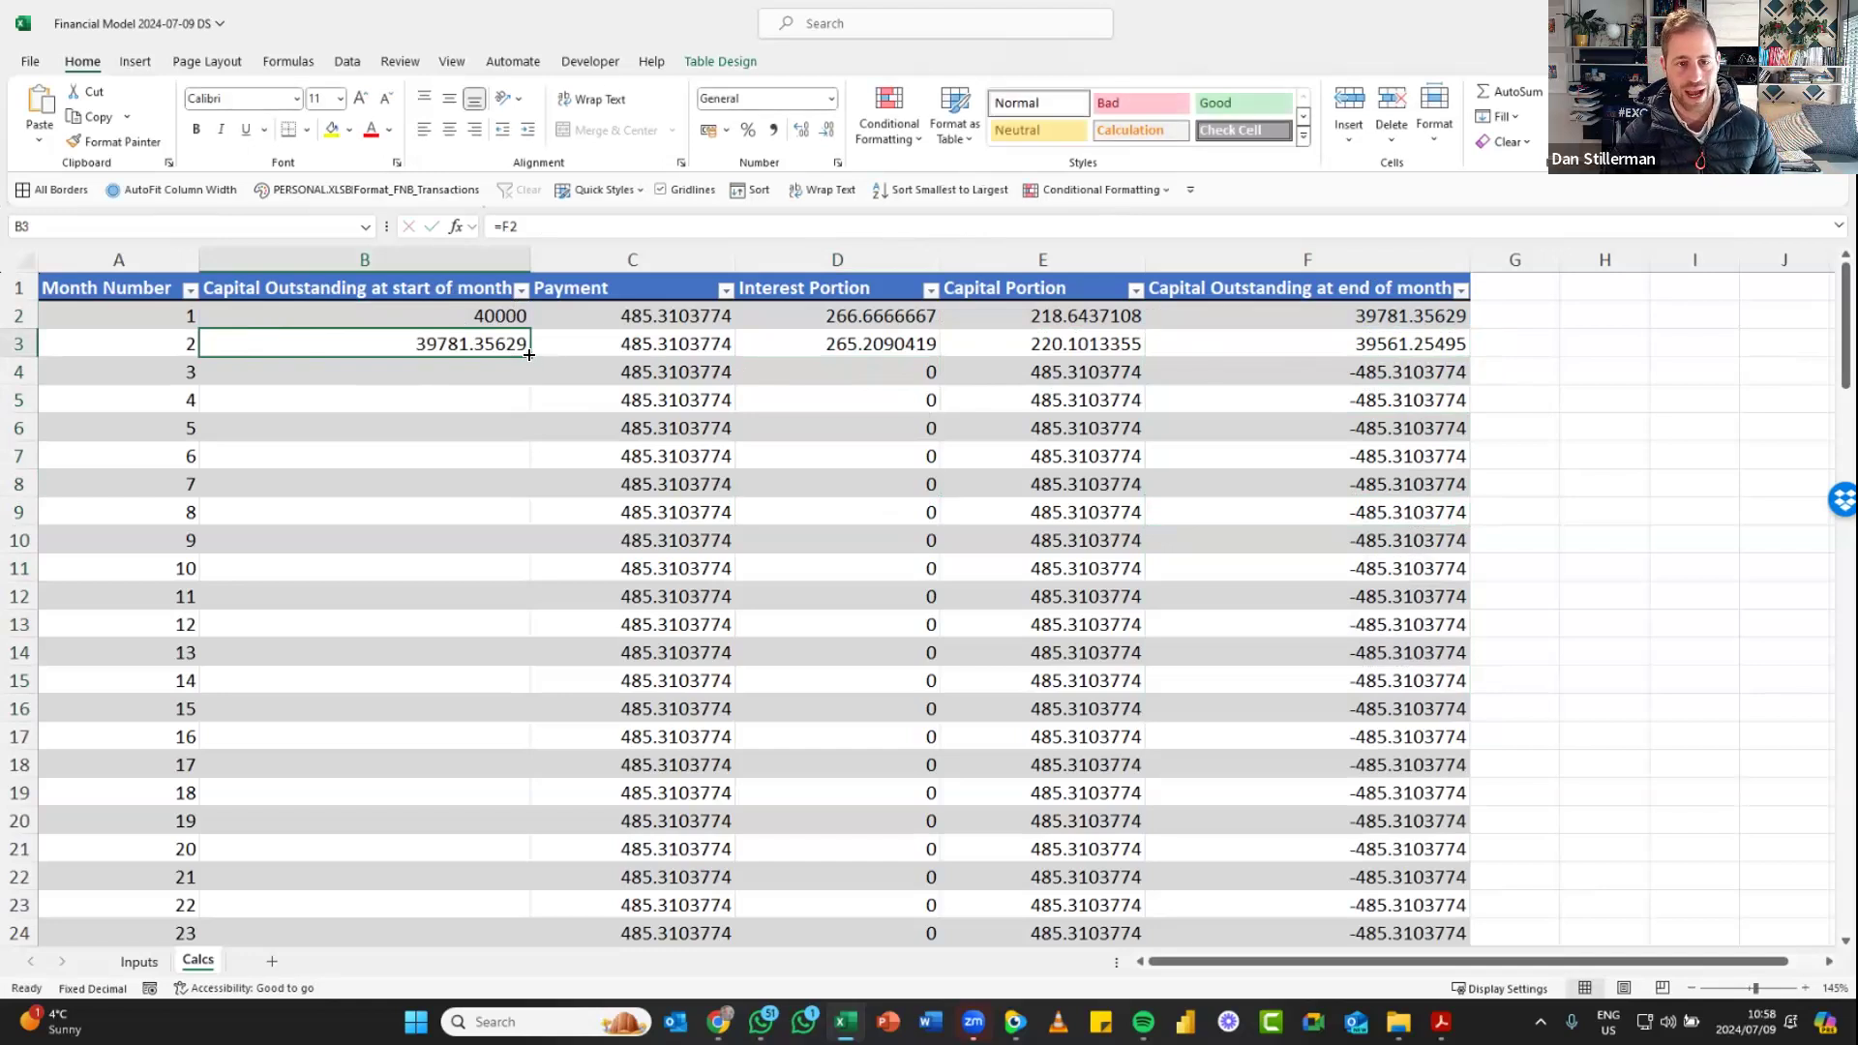
double_click(529, 355)
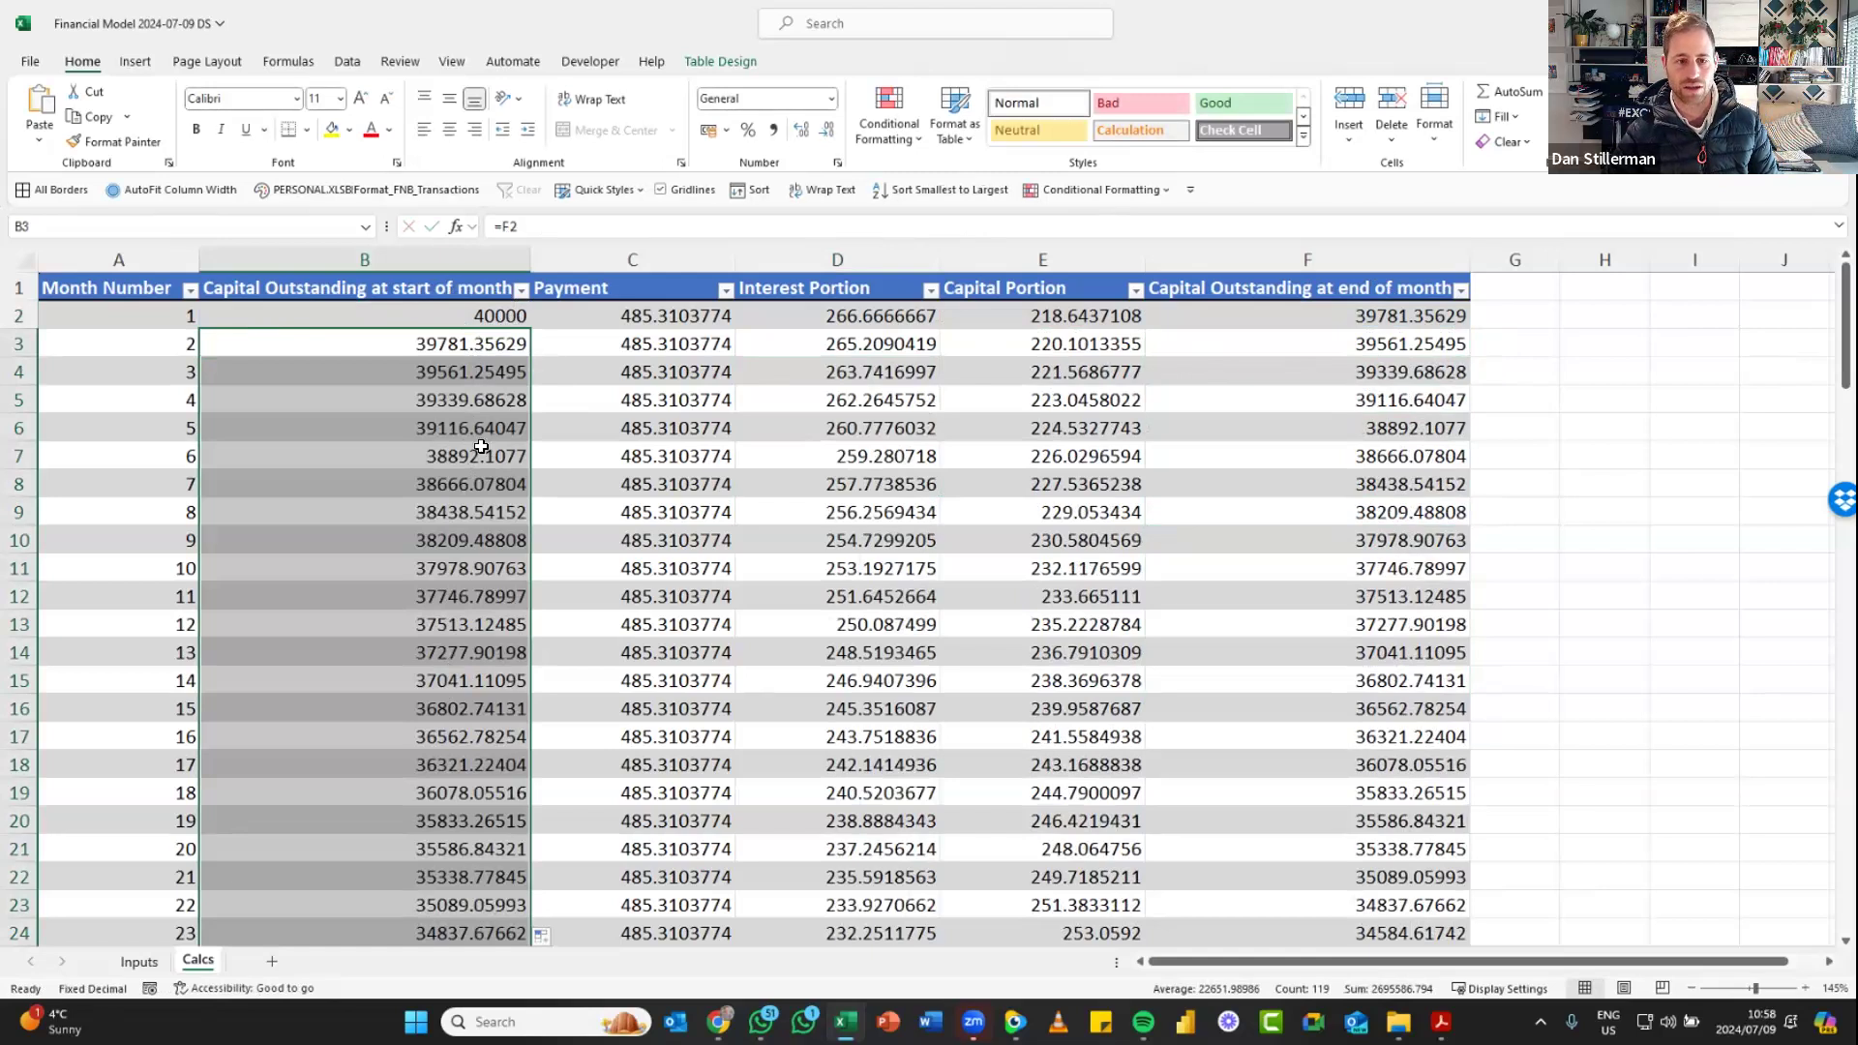
Review each filled column of the repayment schedule and check the capital outstanding at the end of month 120
left_click_drag(435, 673, 423, 824)
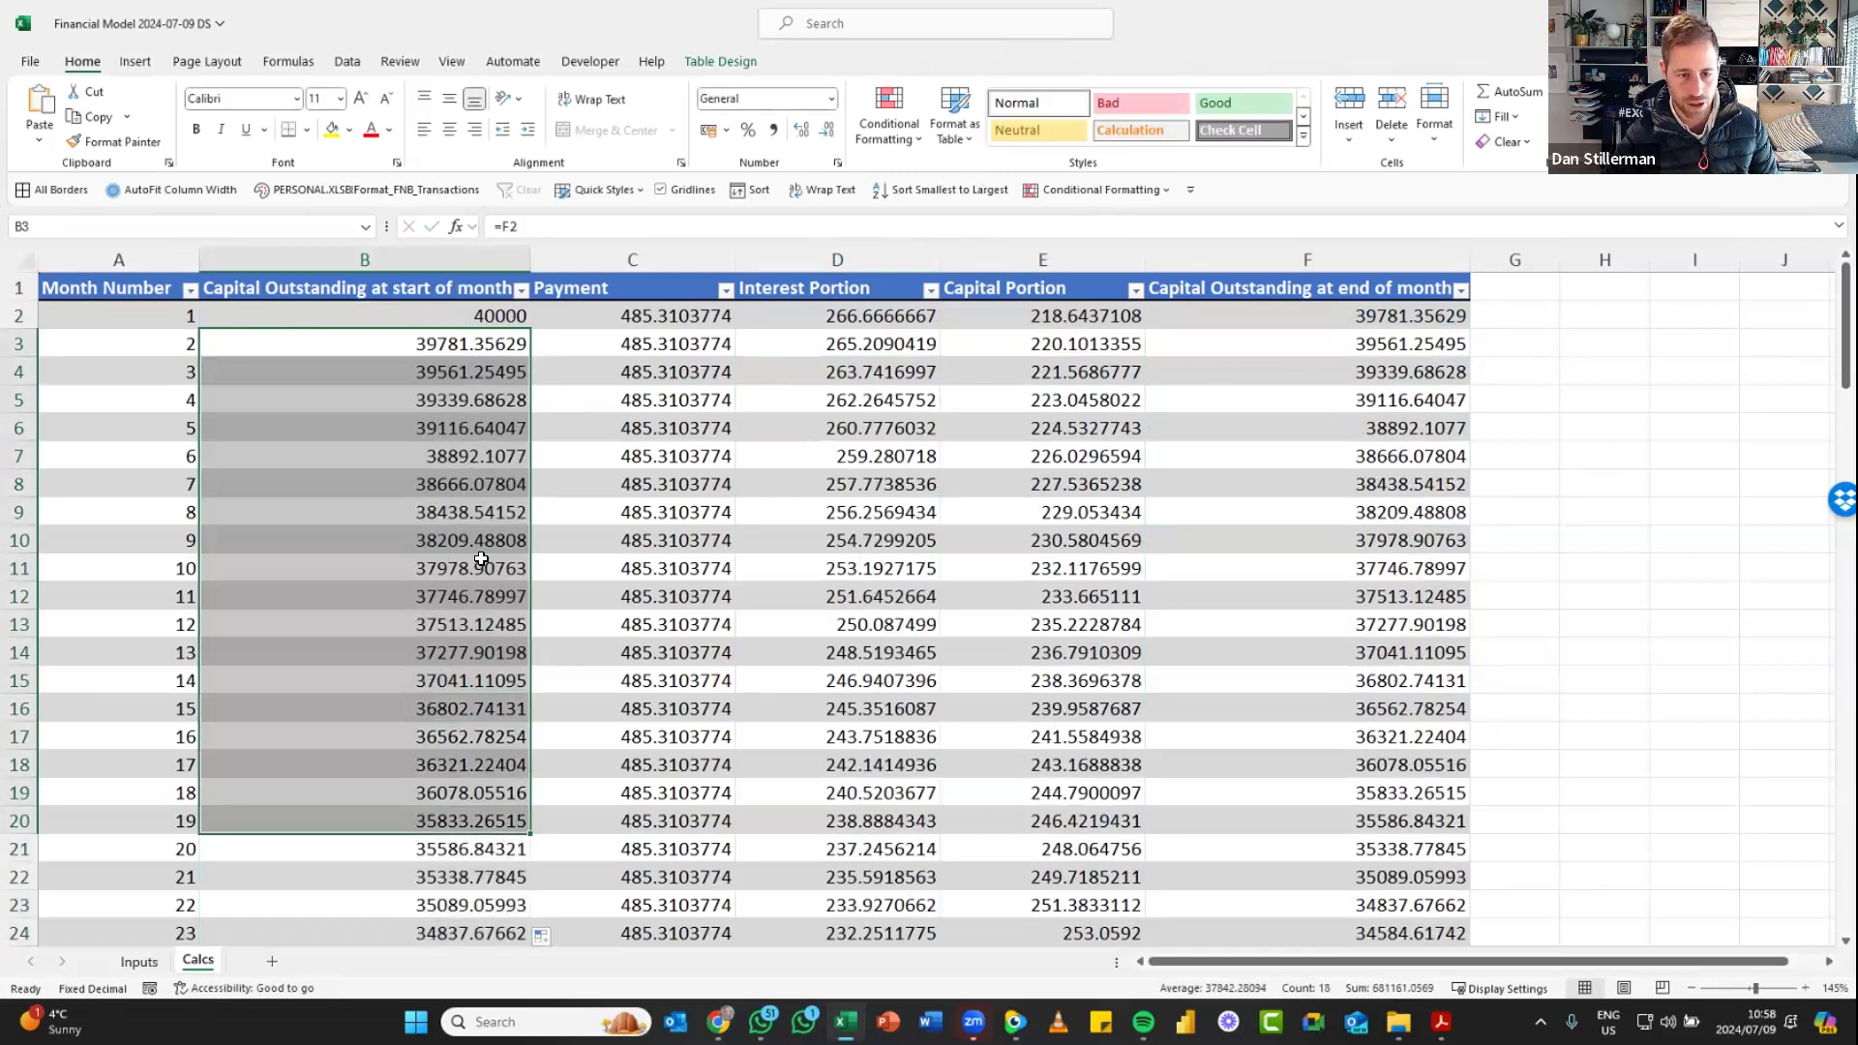
key("Up")
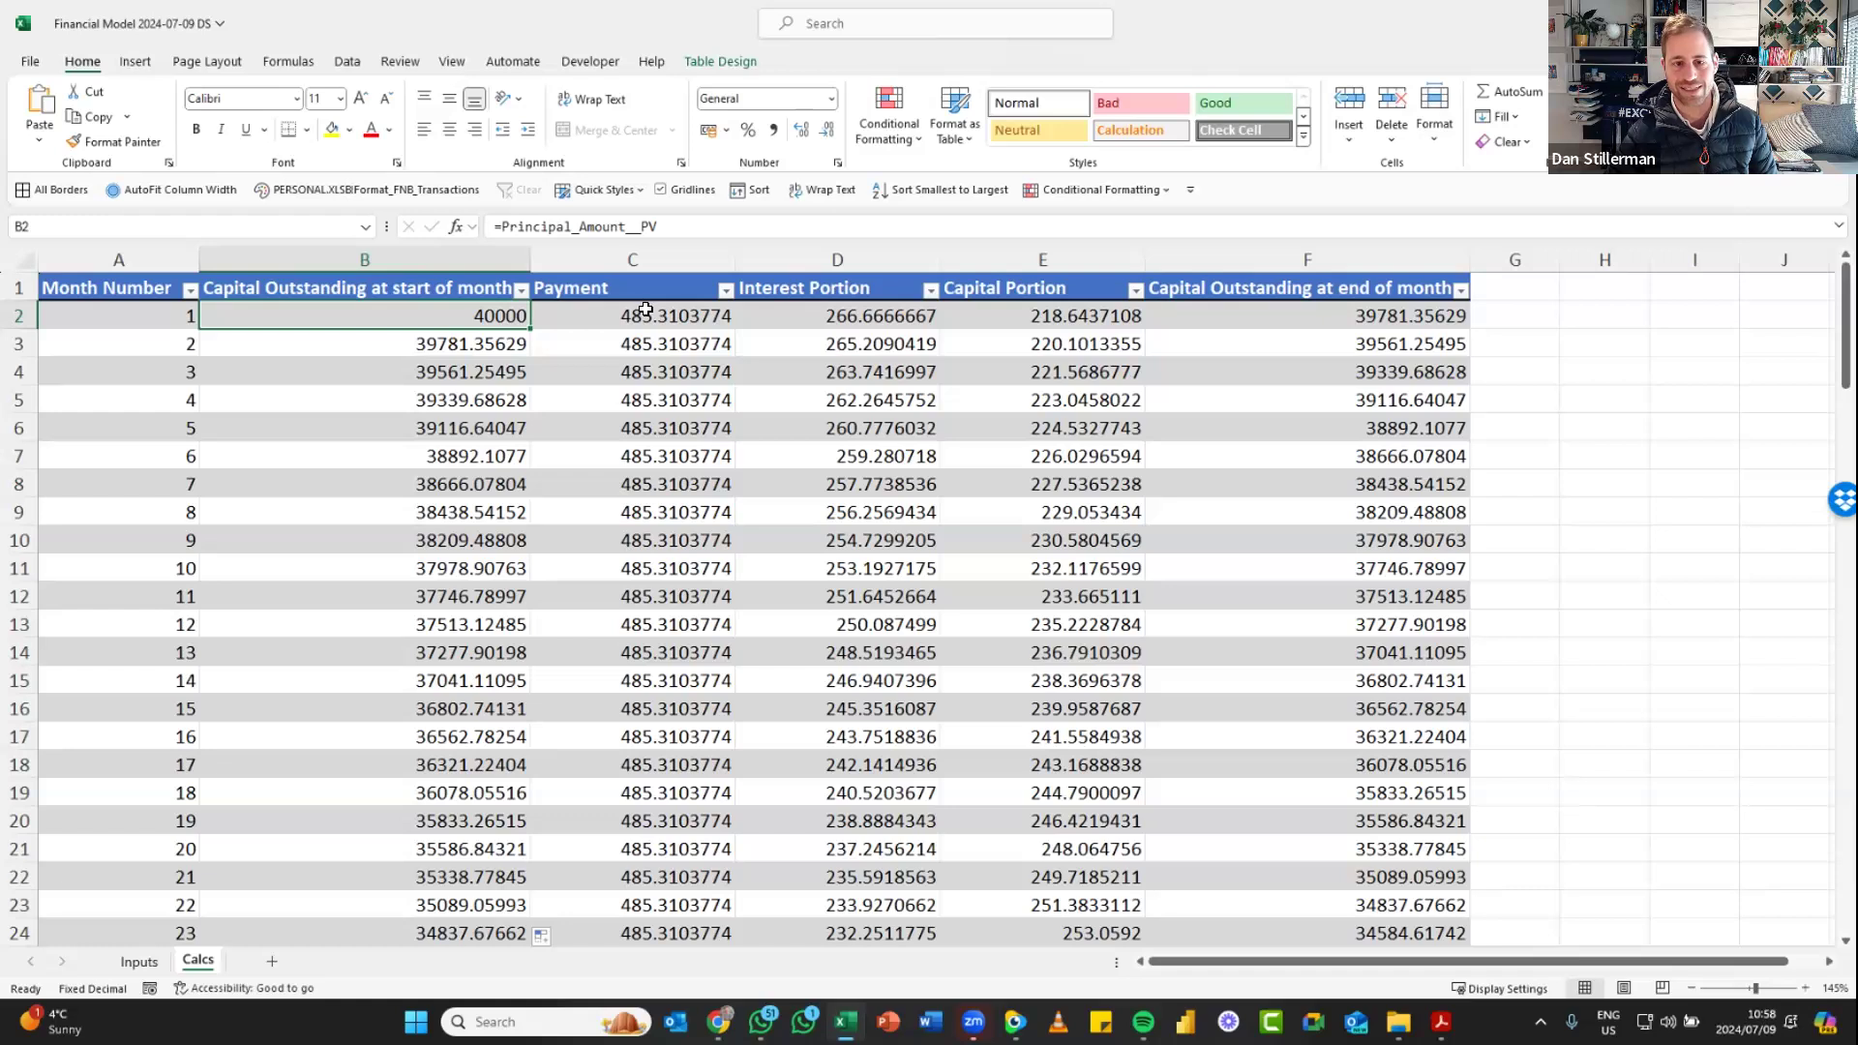
left_click_drag(646, 310, 646, 624)
left_click_drag(887, 314, 876, 677)
left_click_drag(1084, 319, 1077, 615)
left_click_drag(1418, 319, 1425, 714)
left_click(1424, 714)
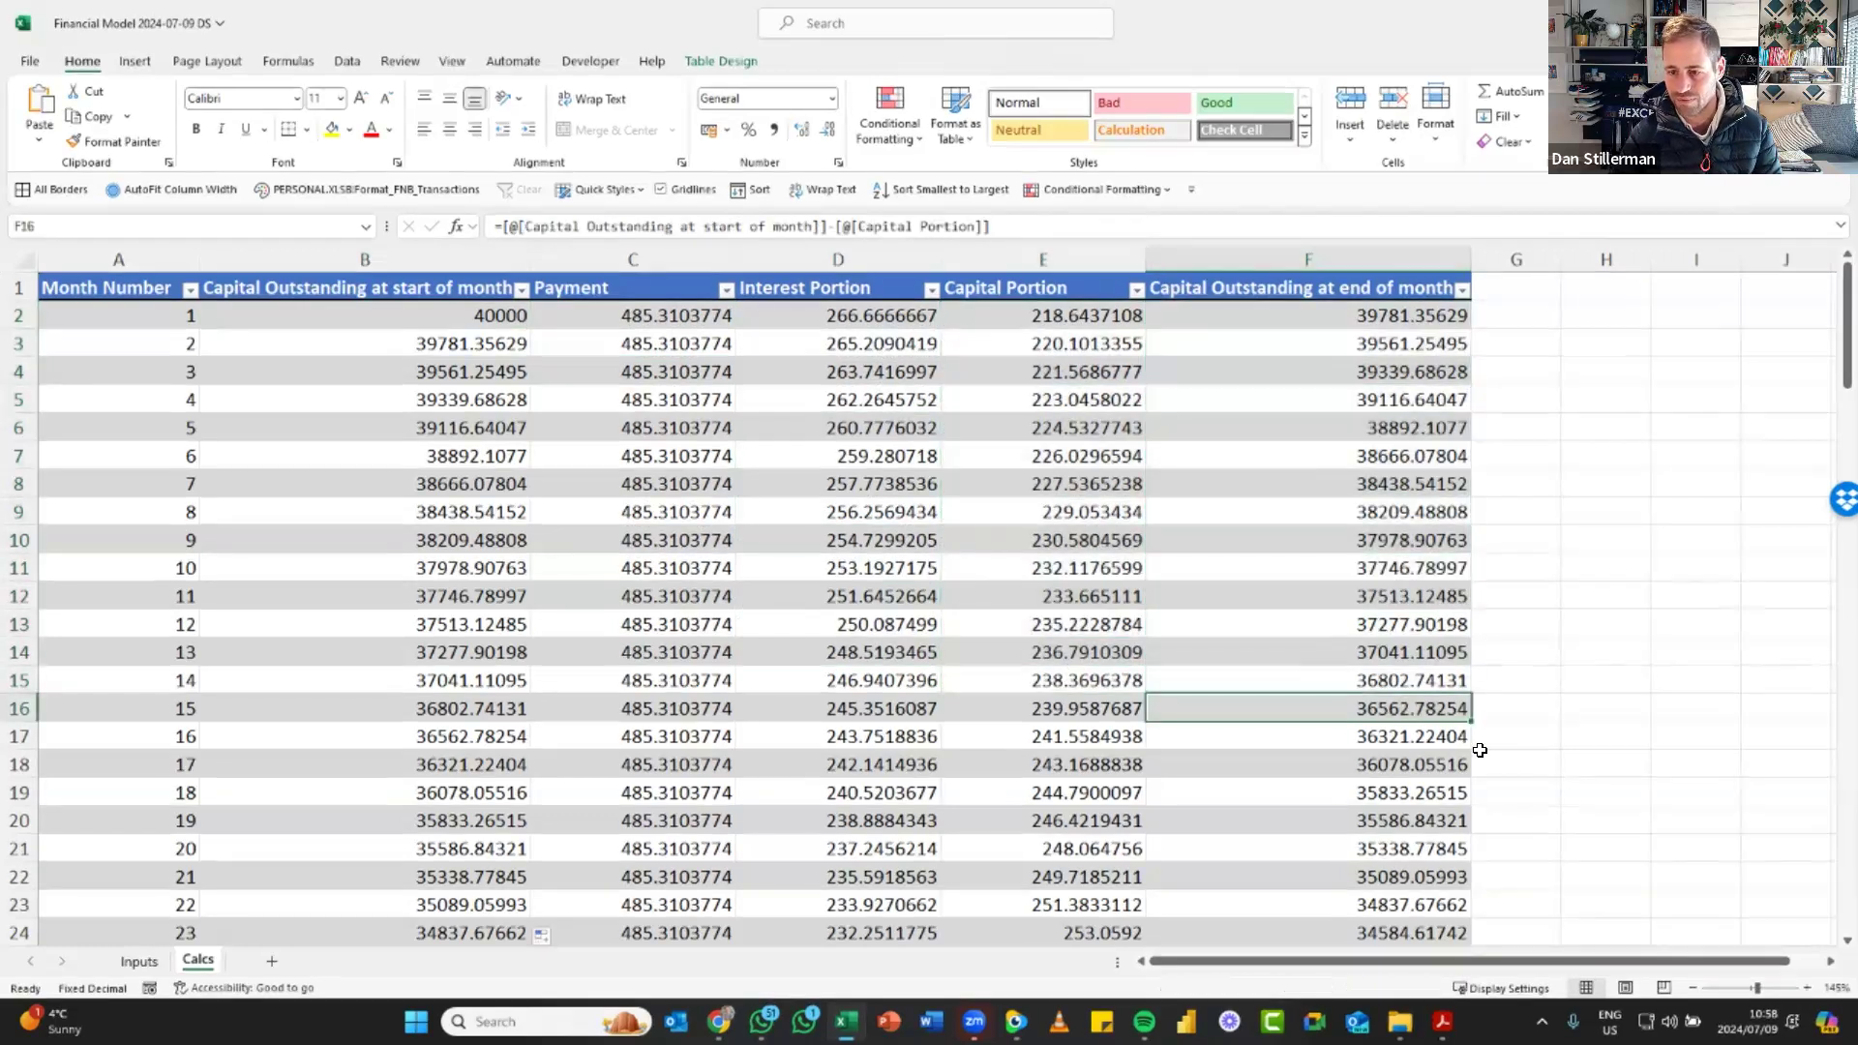
key("ctrl+Down")
key("Down")
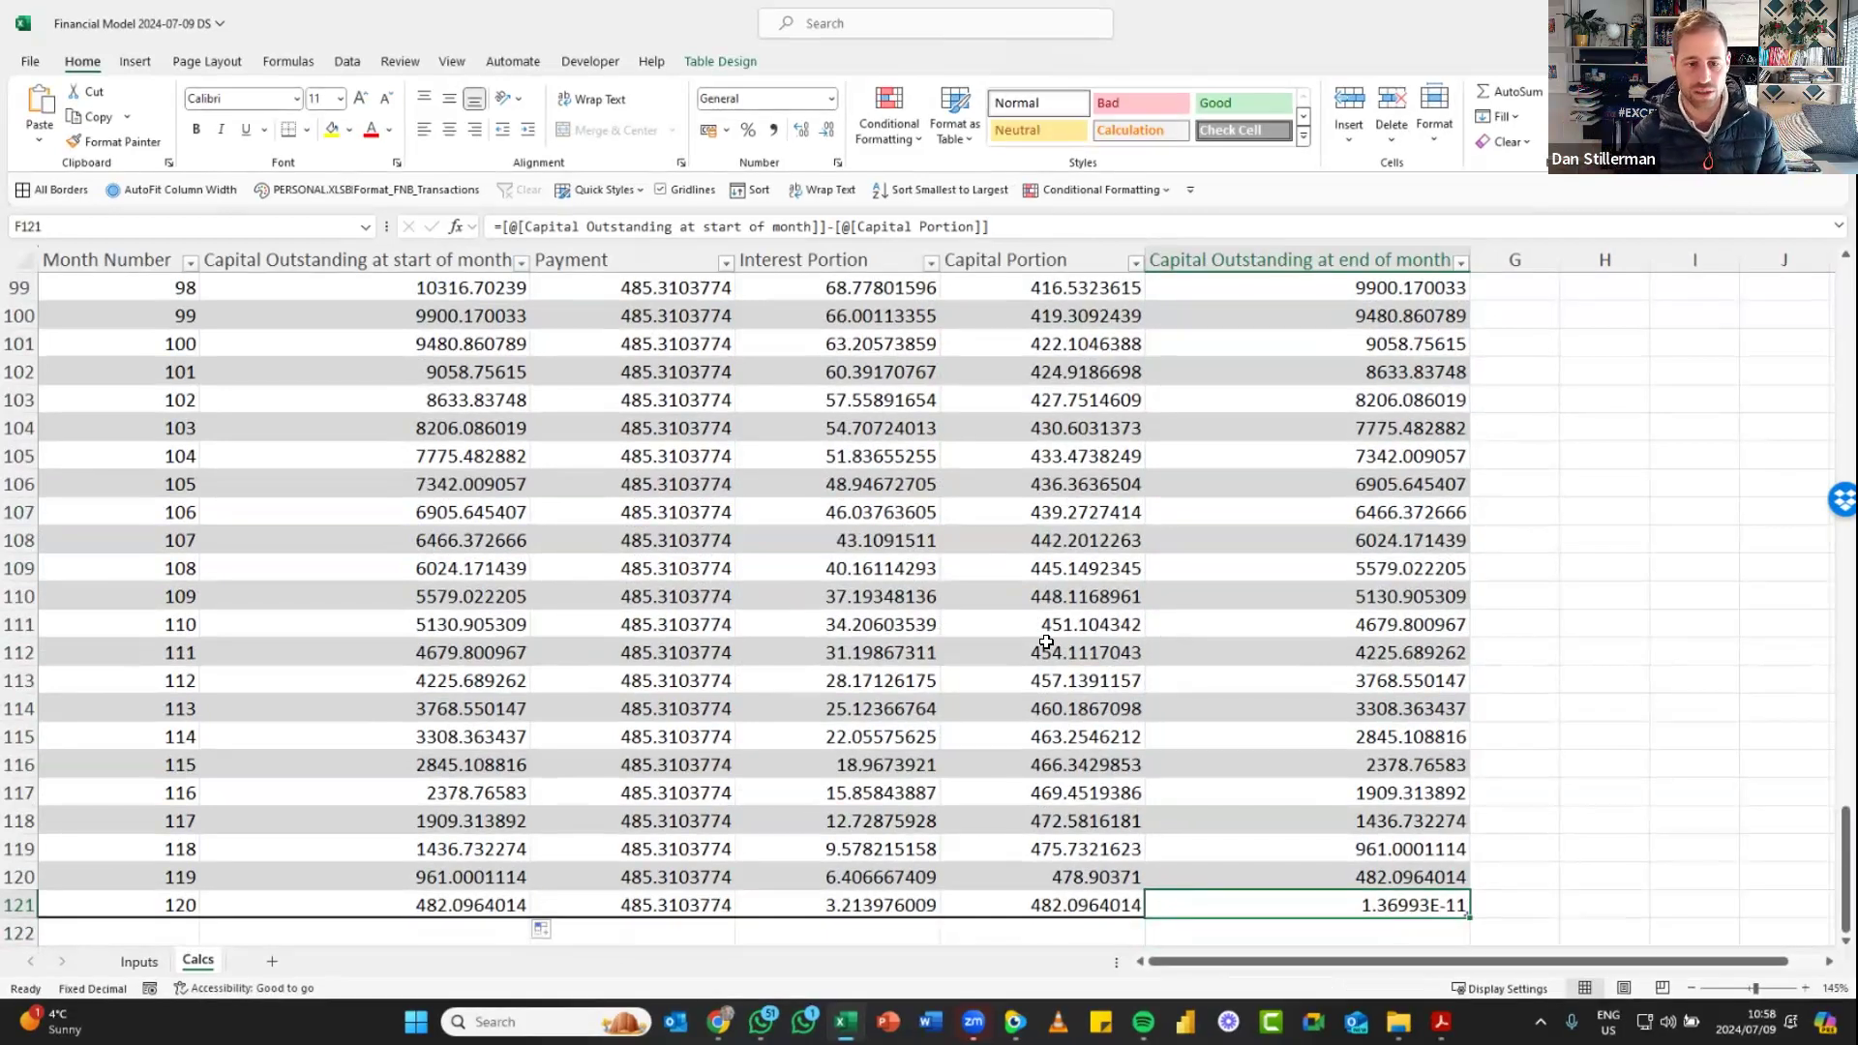
left_click(423, 550)
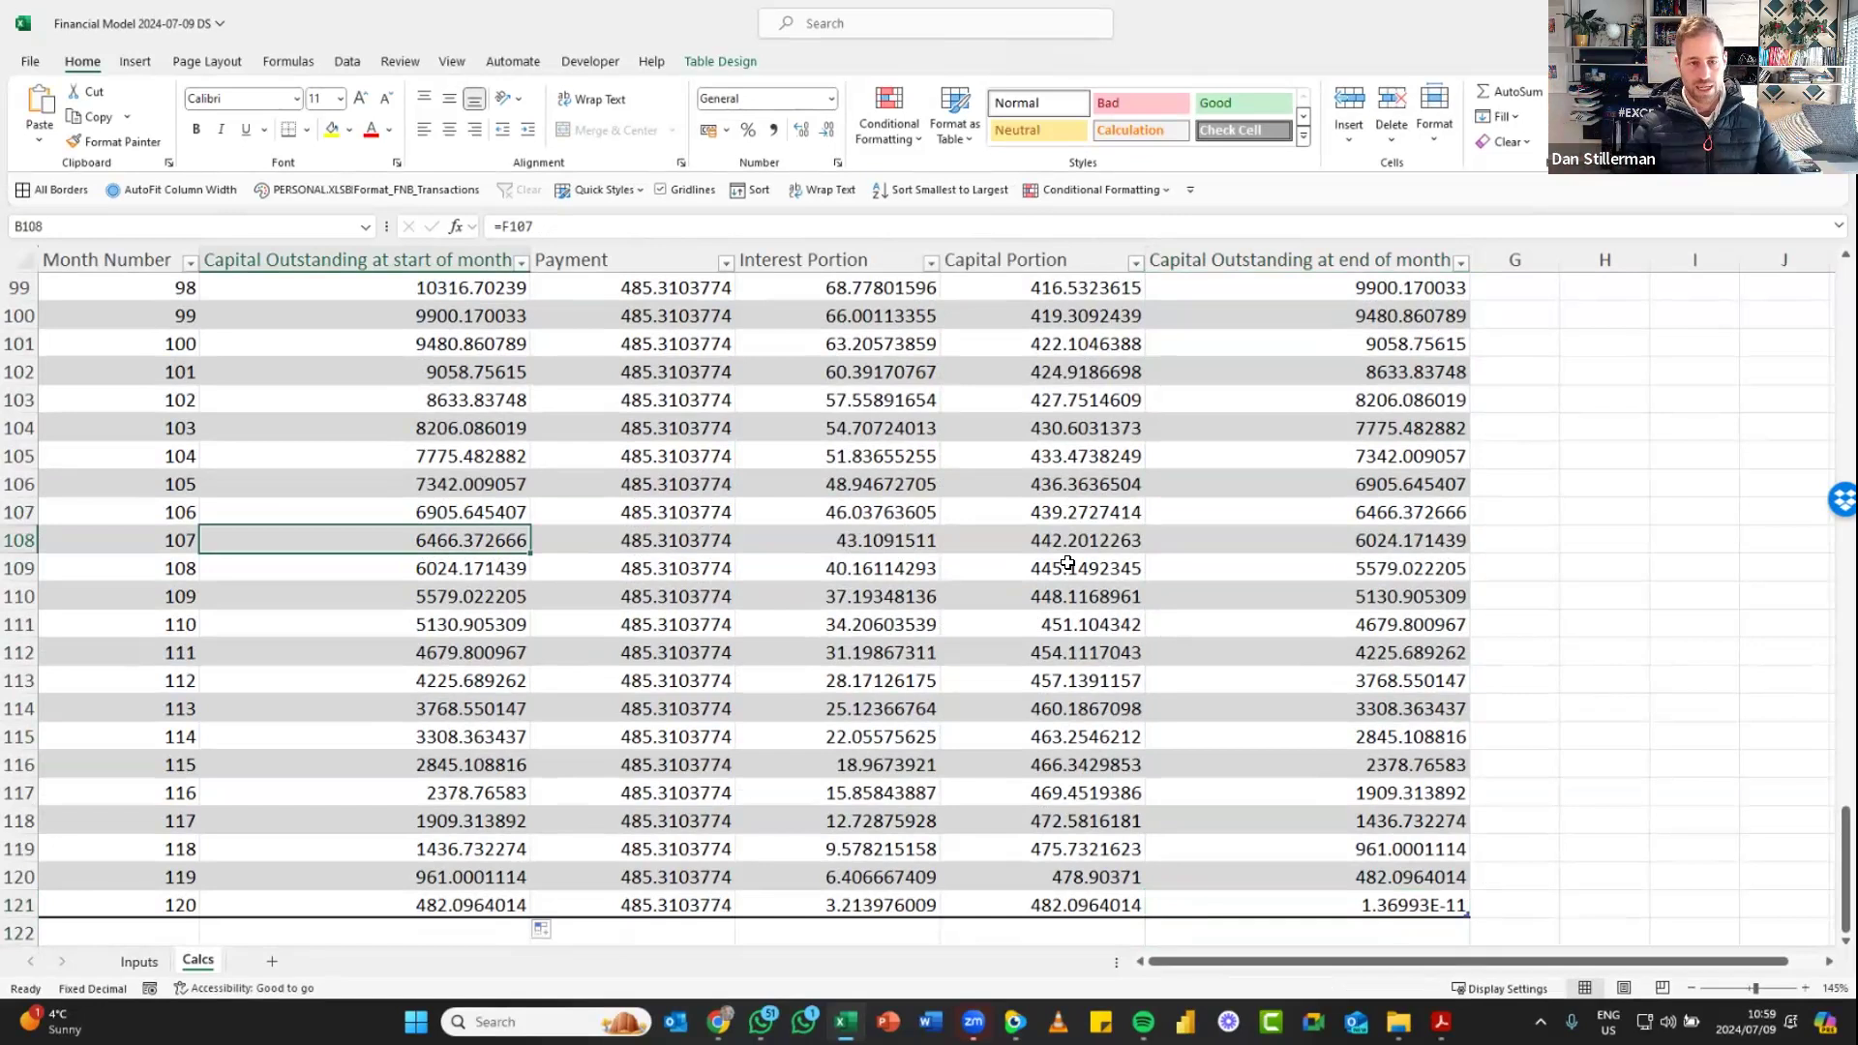
key("ctrl+Up")
key("Down")
key("Down")
key("Down")
key("Down")
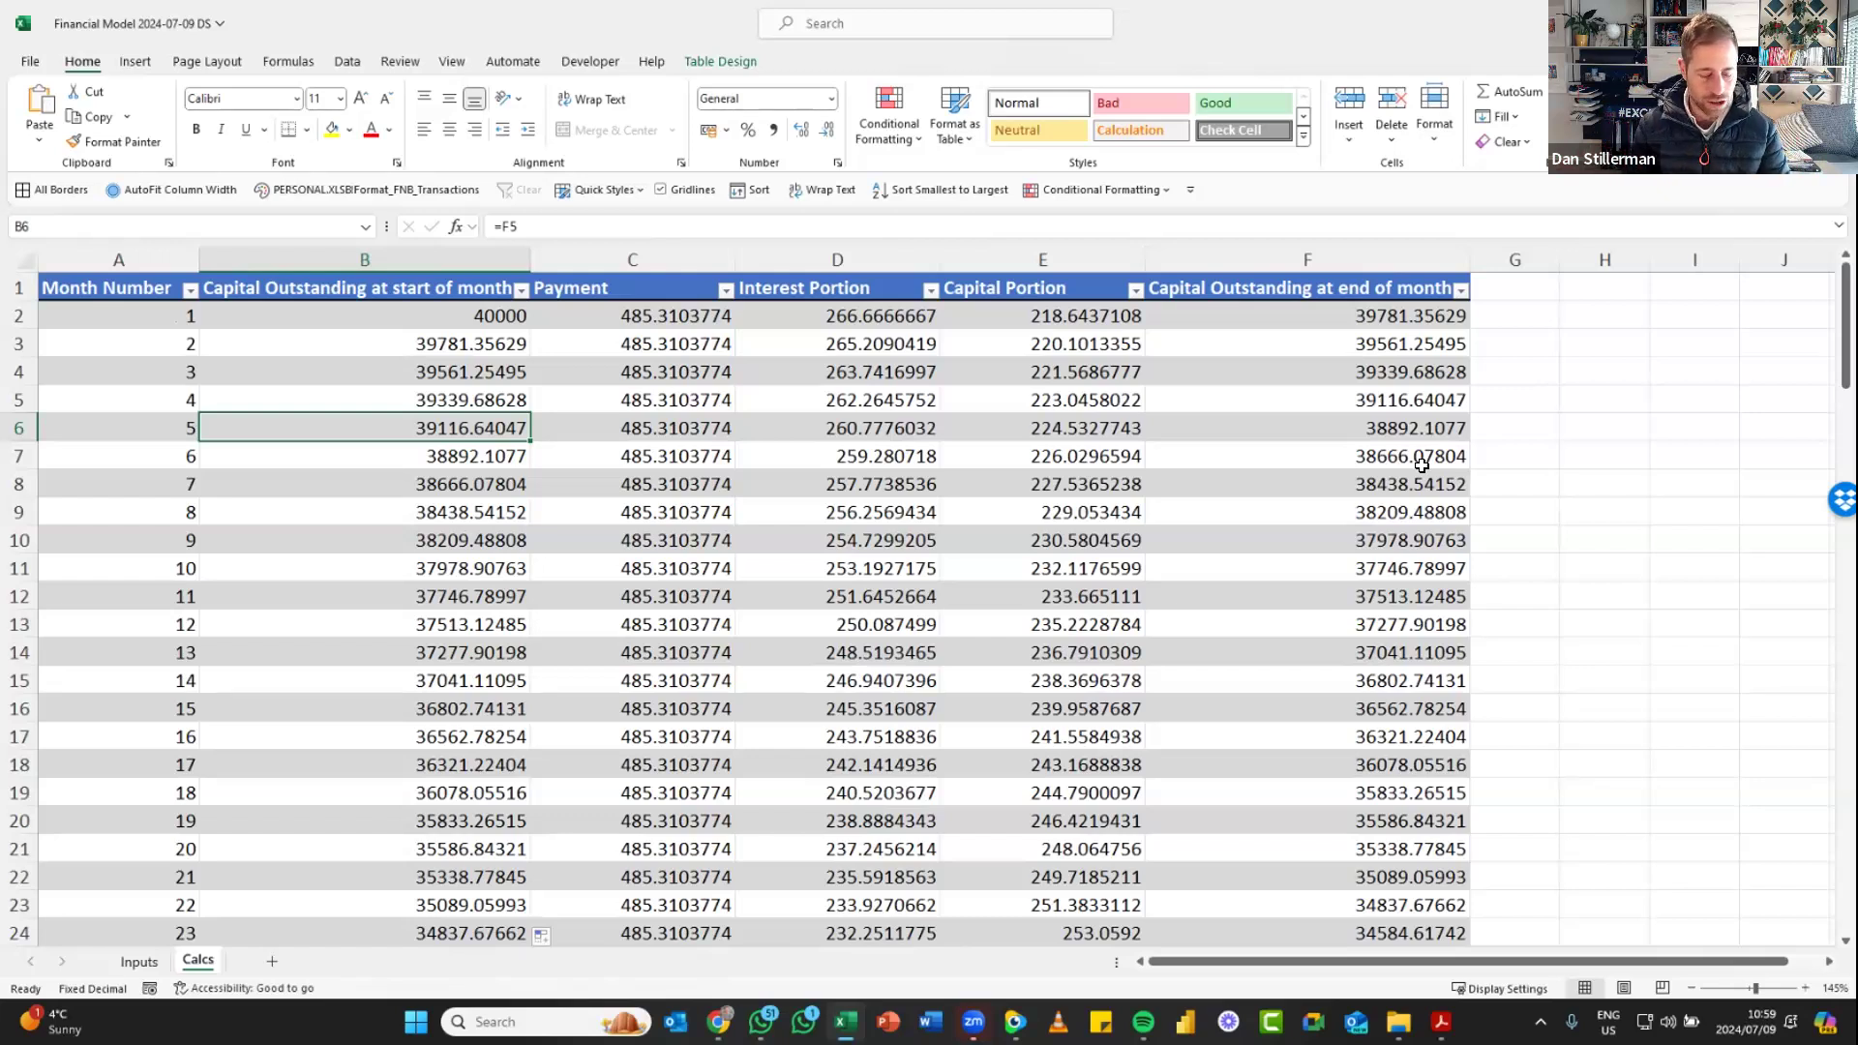
key("ctrl+a")
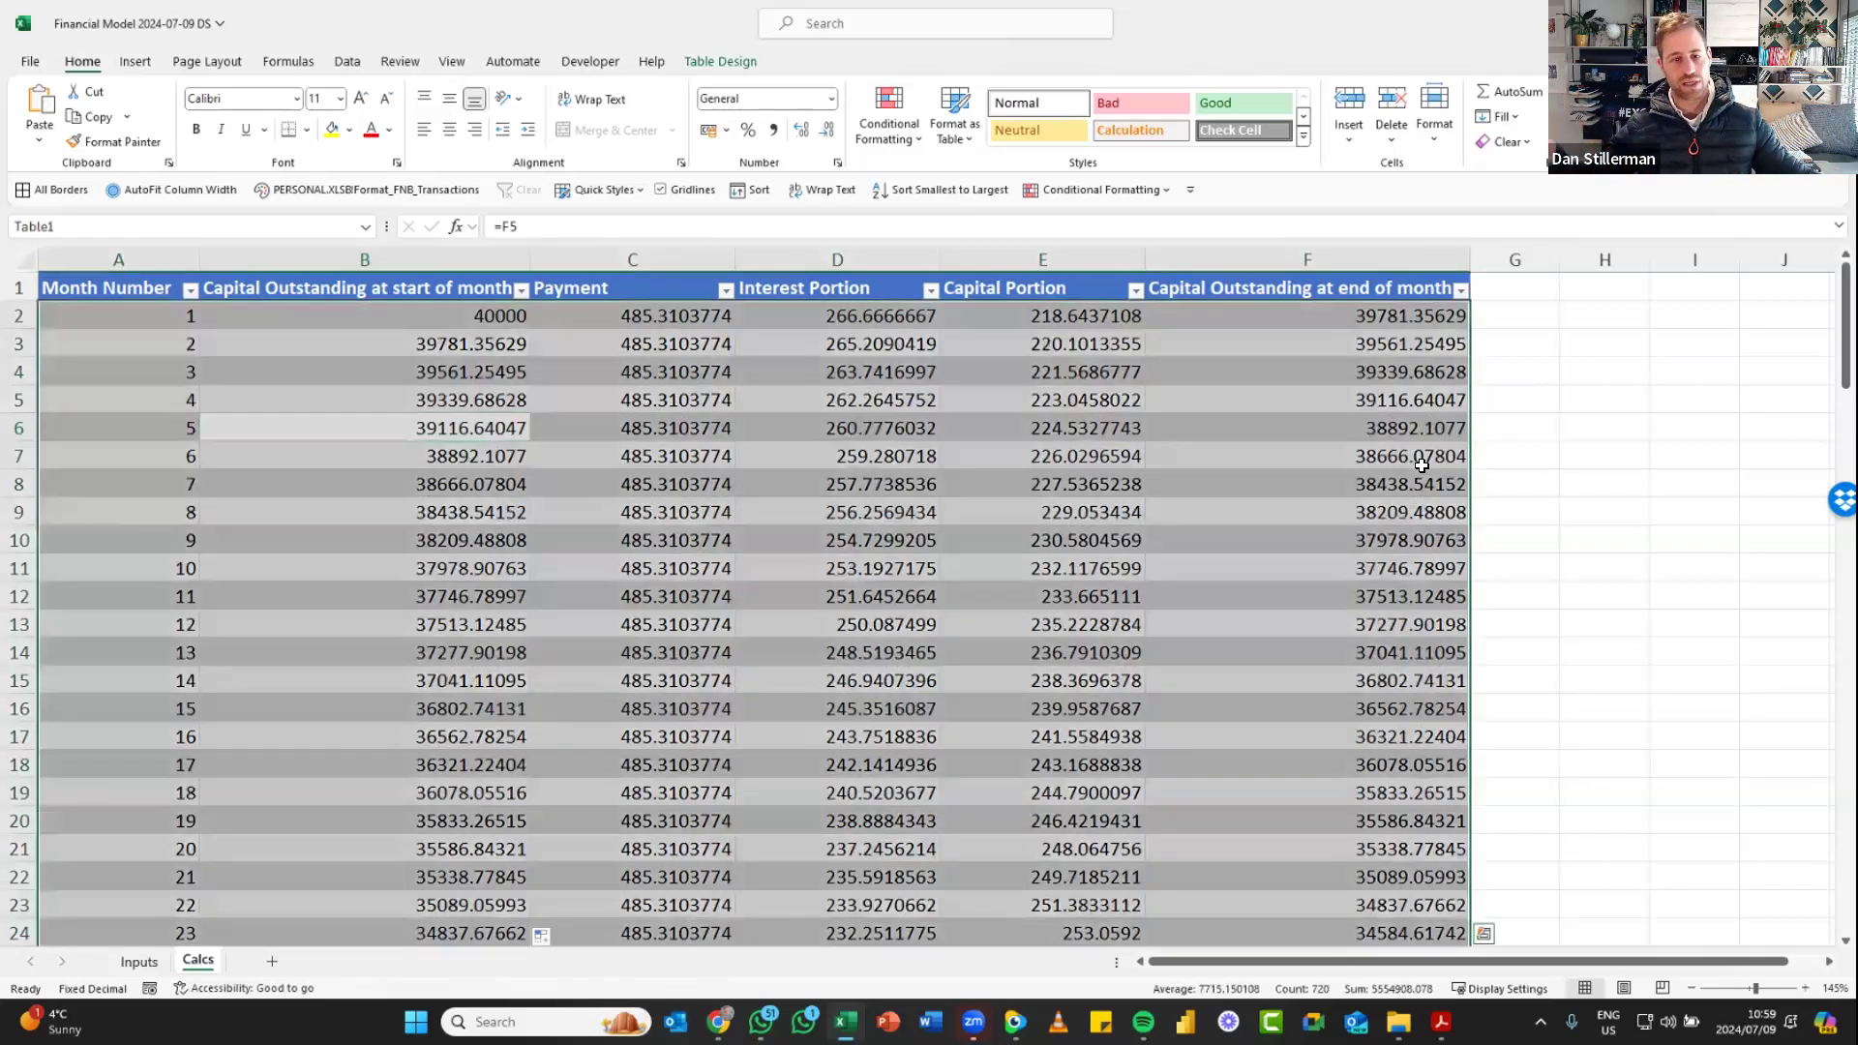
left_click_drag(145, 339, 139, 622)
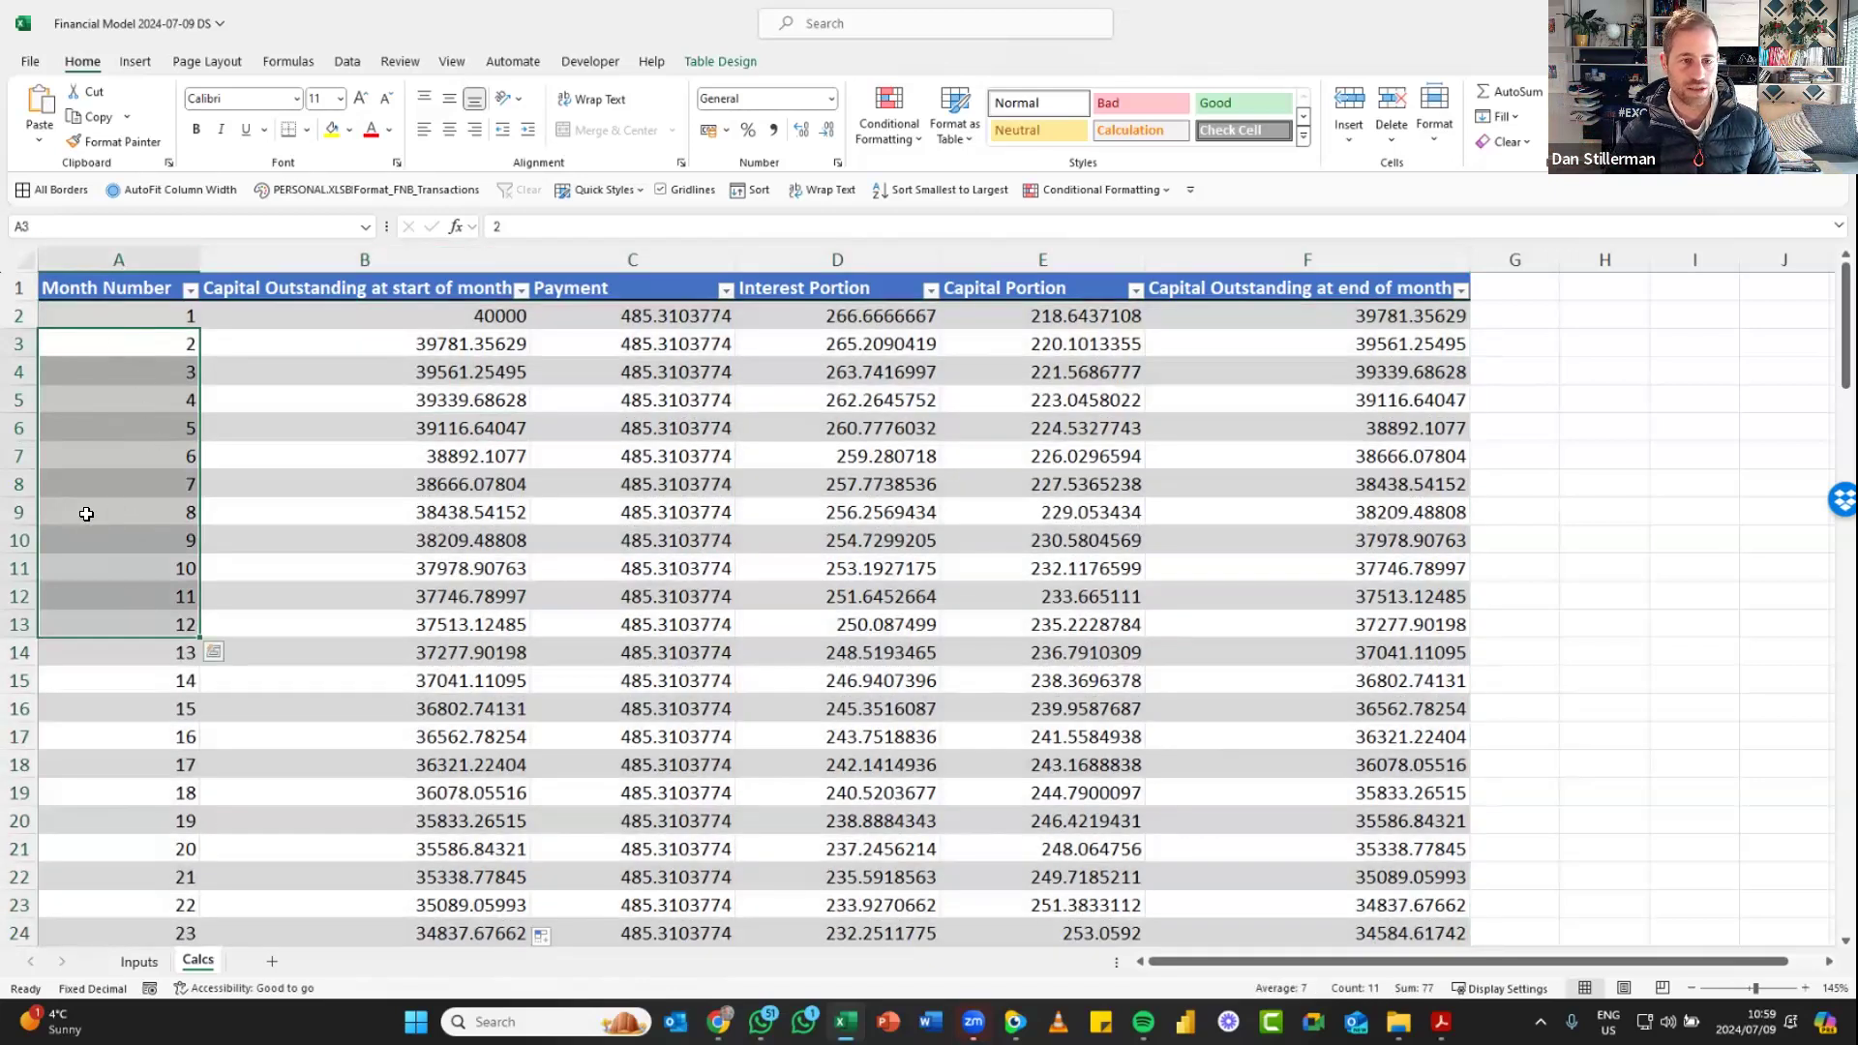
Format the table data from Capital Outstanding at start of month through Capital Outstanding at end of month as Number with two decimals and thousands separators
left_click(357, 421)
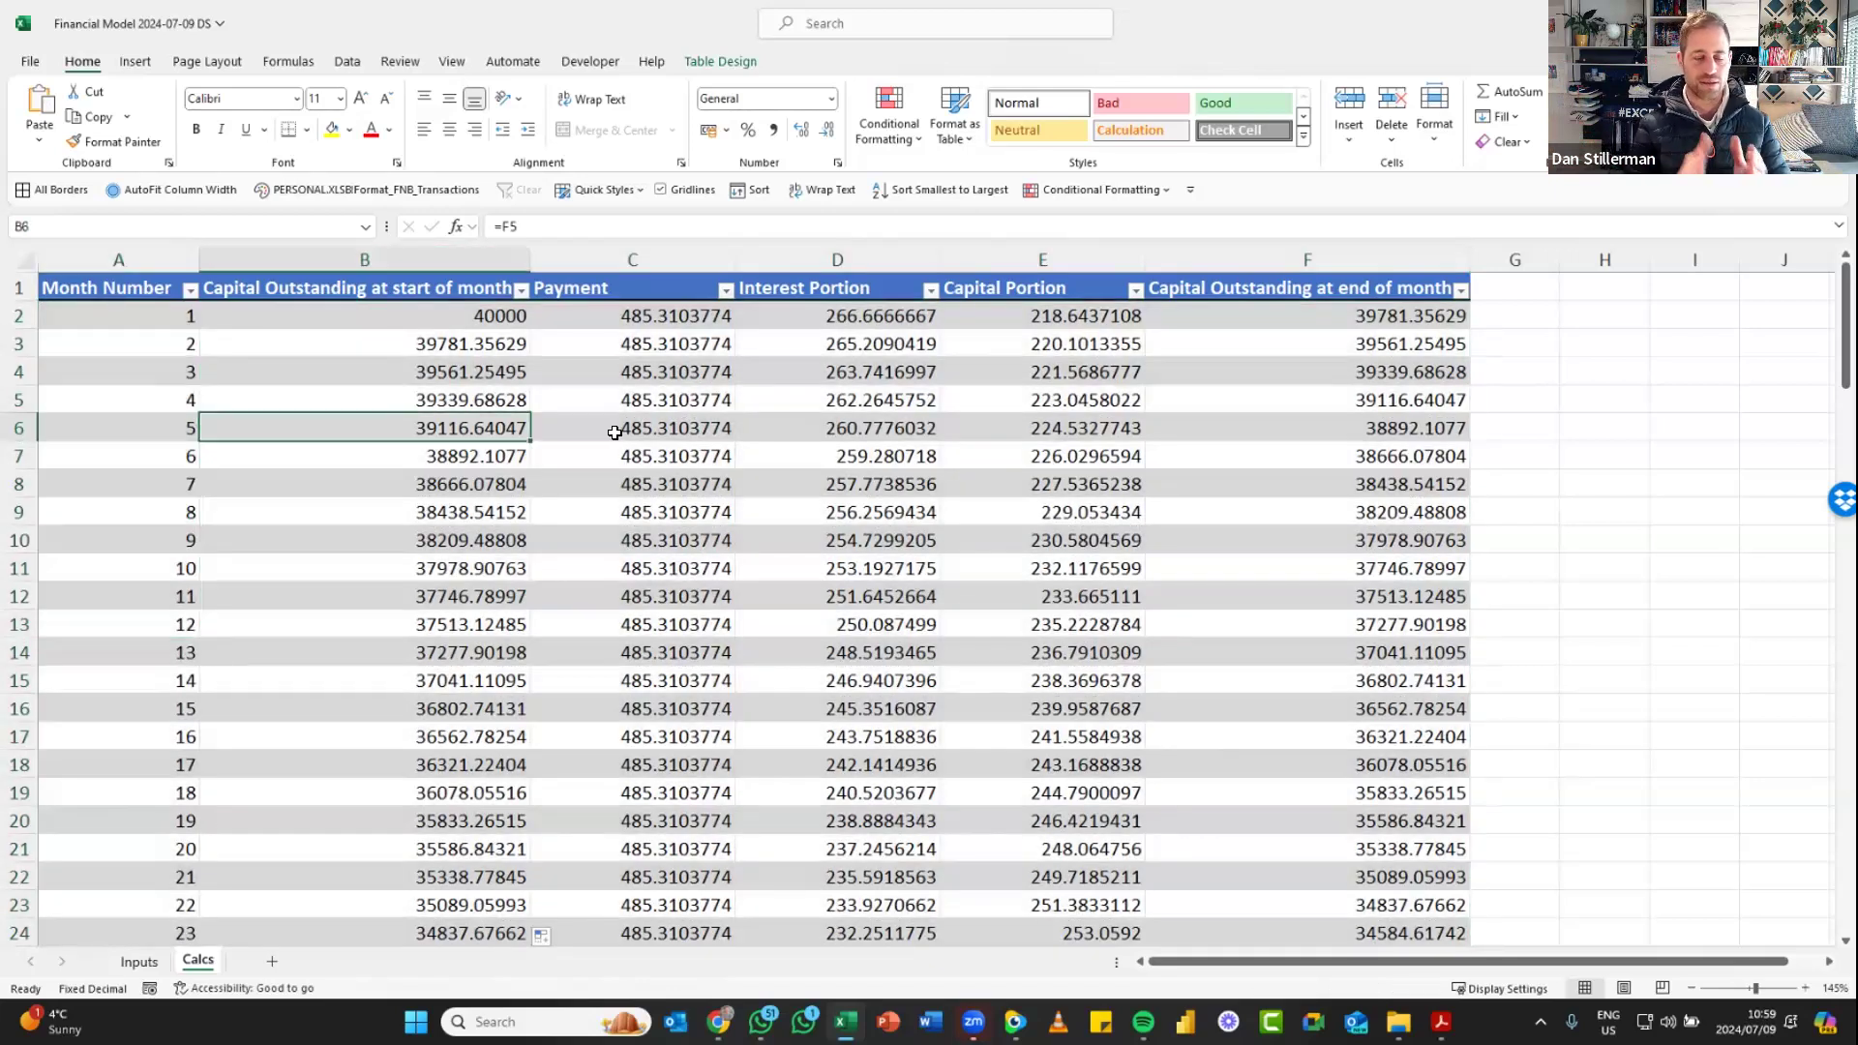
key("ctrl+space")
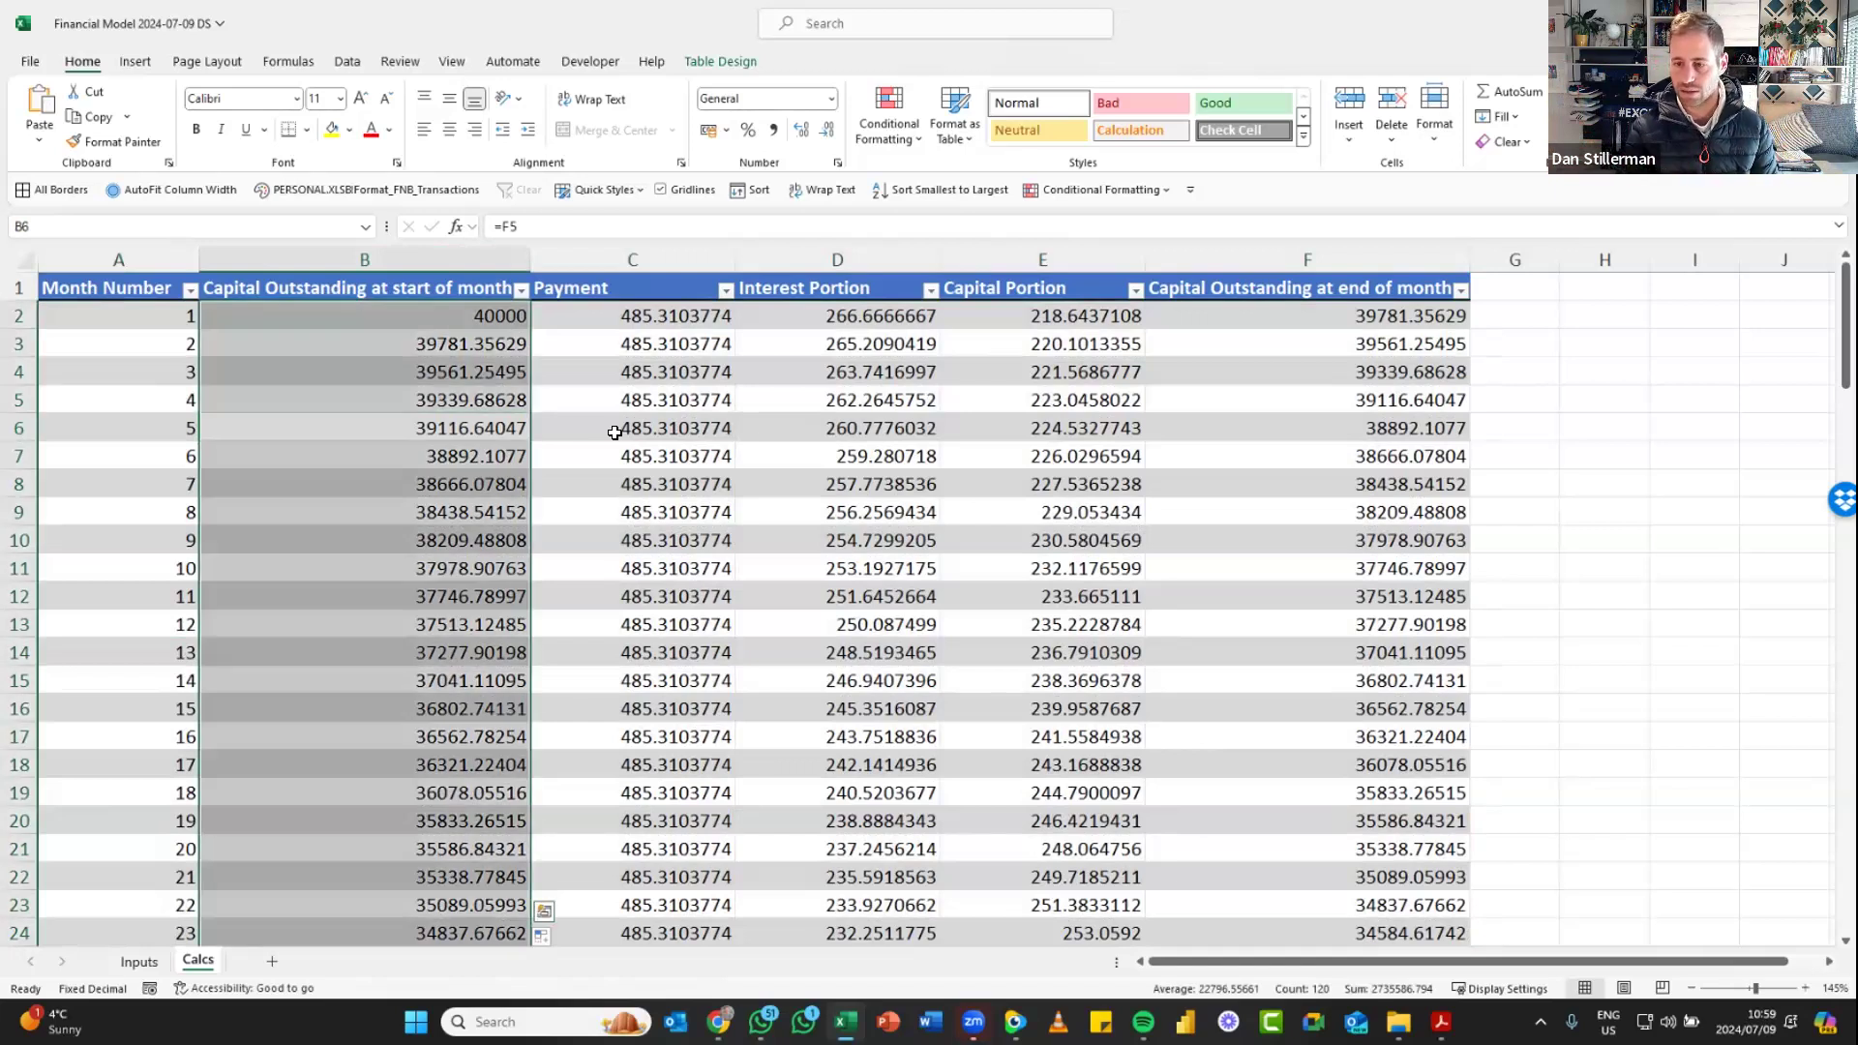
key("alt+Tab")
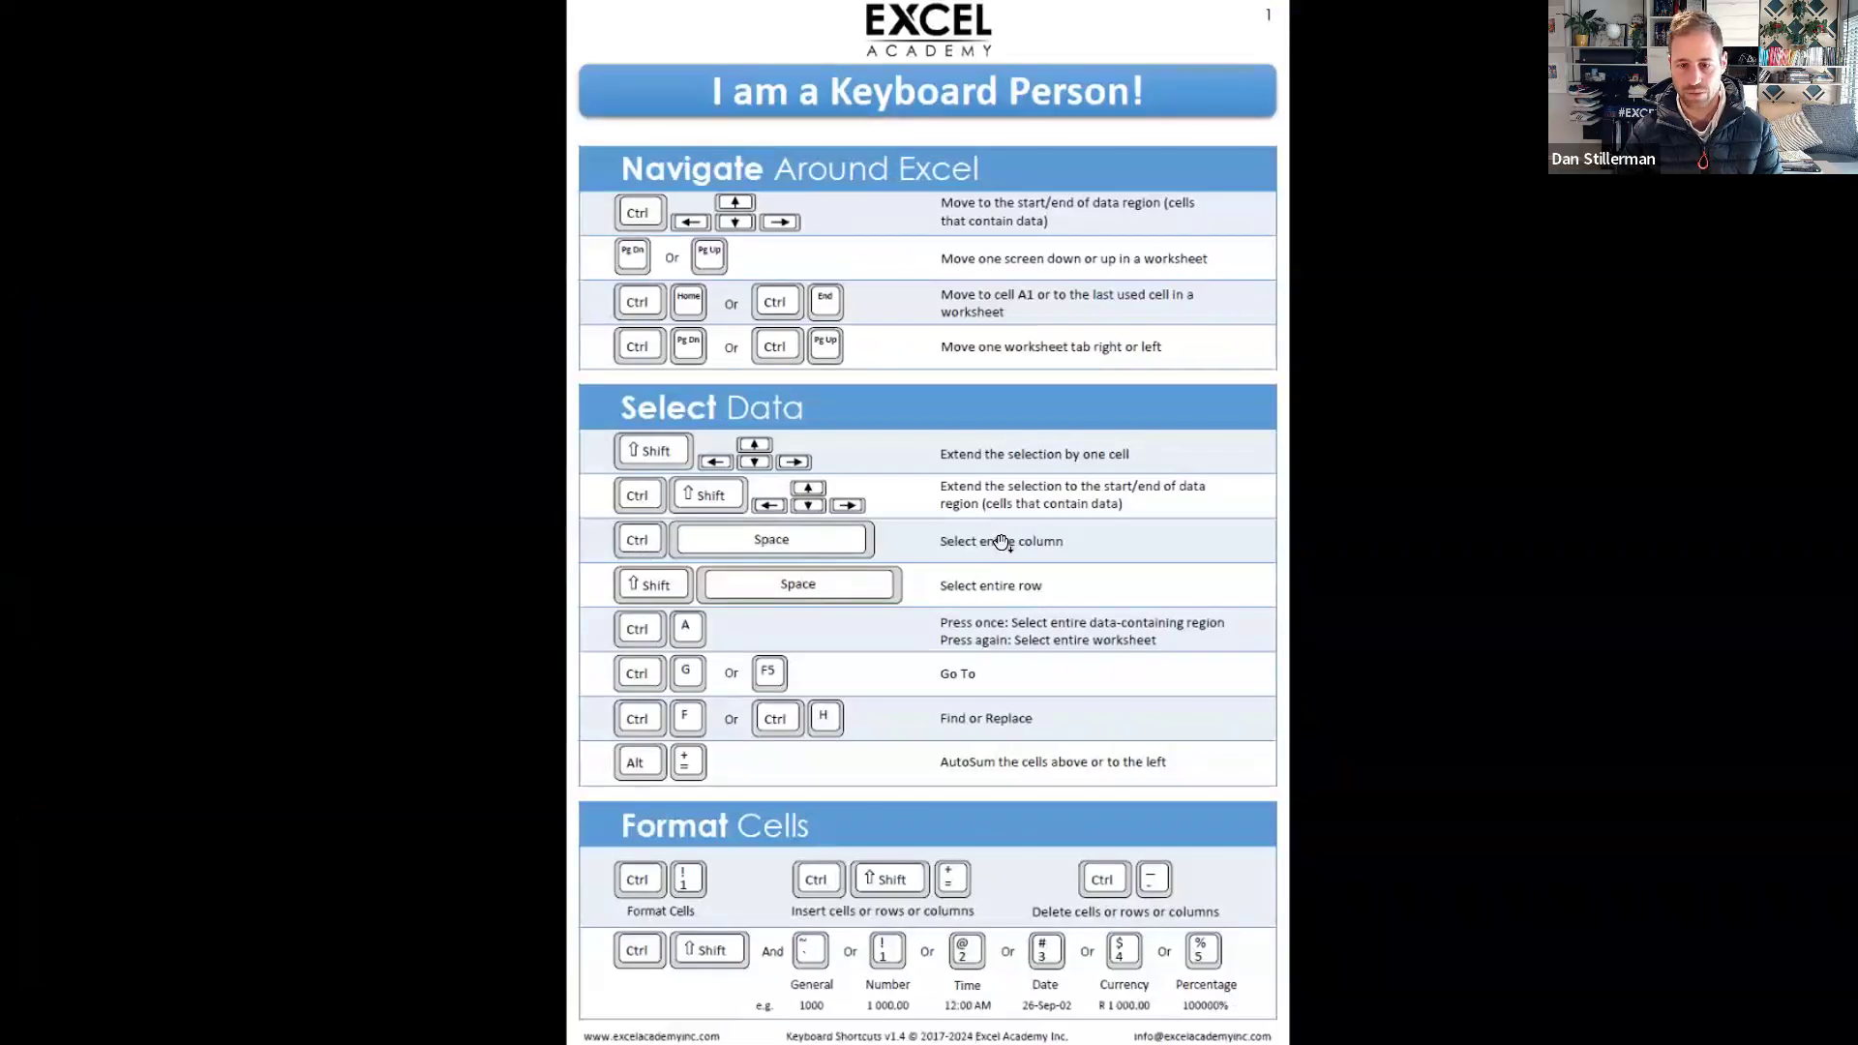
key("alt+Tab")
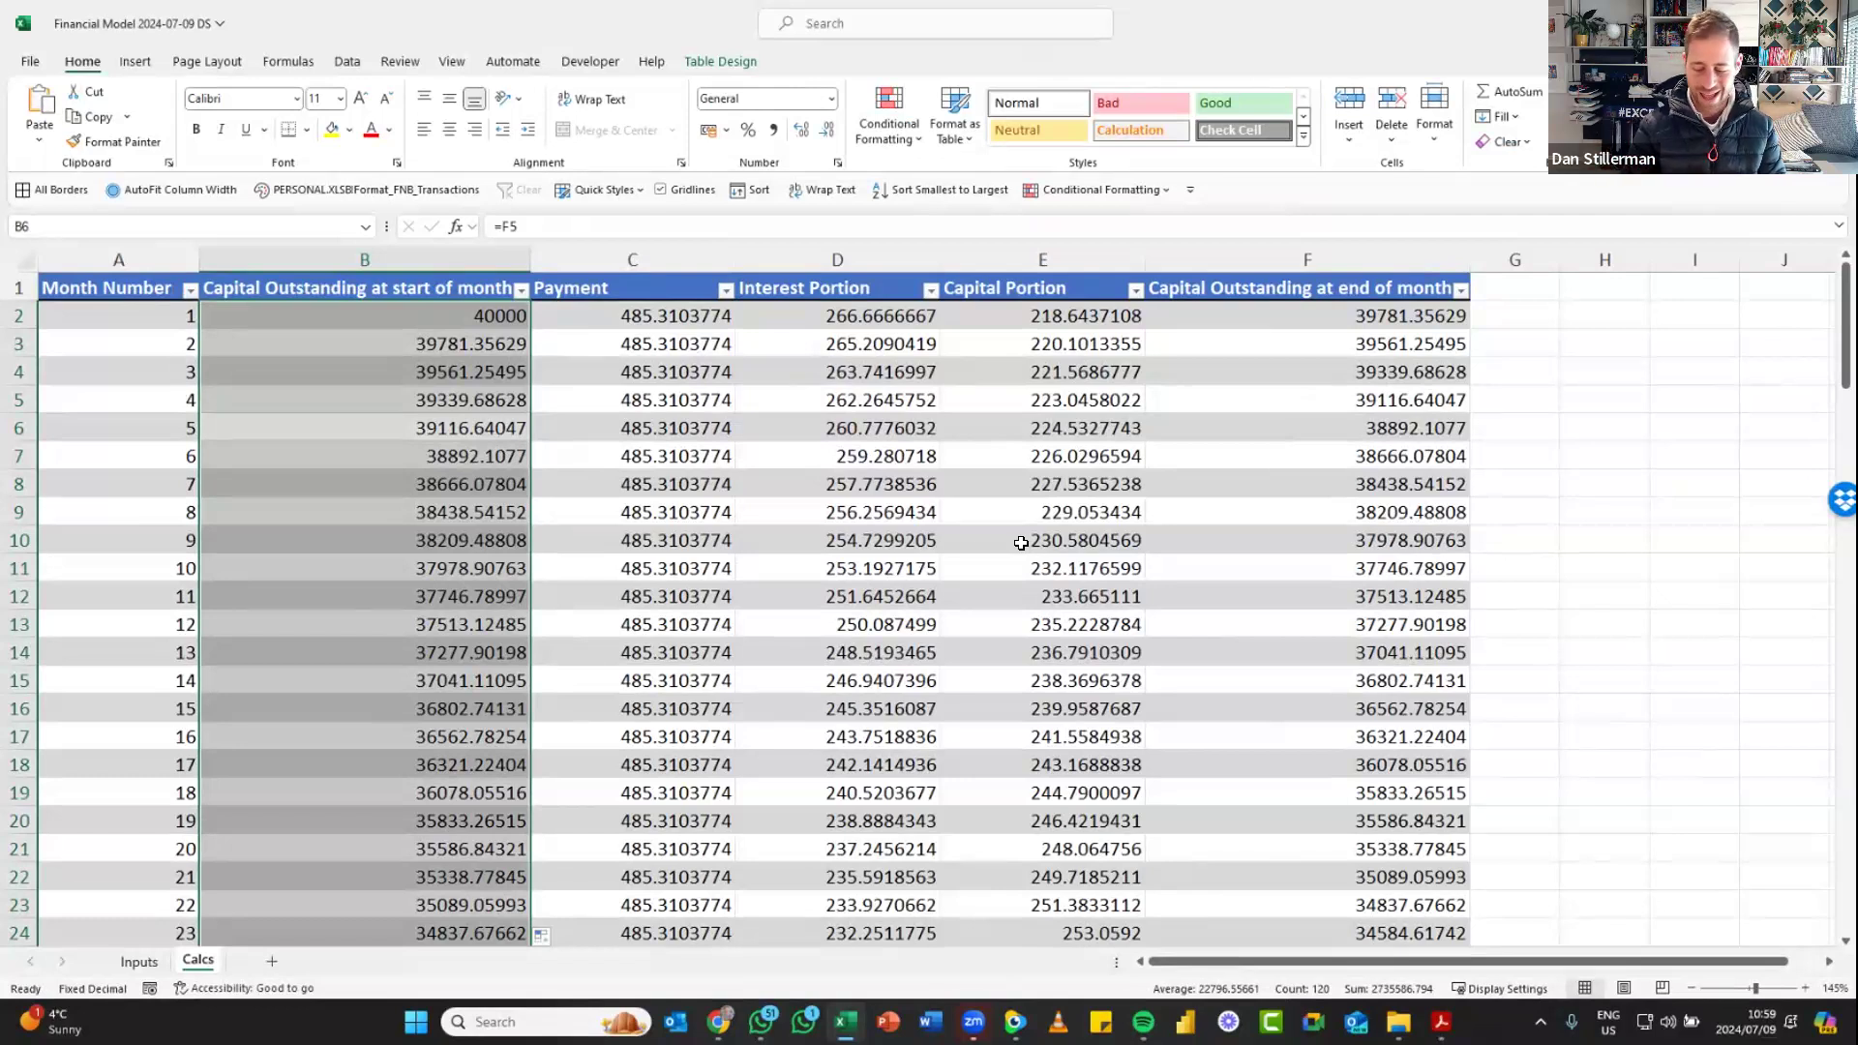
key("shift+Right")
key("shift+Right")
key("shift+Right")
key("shift+Right")
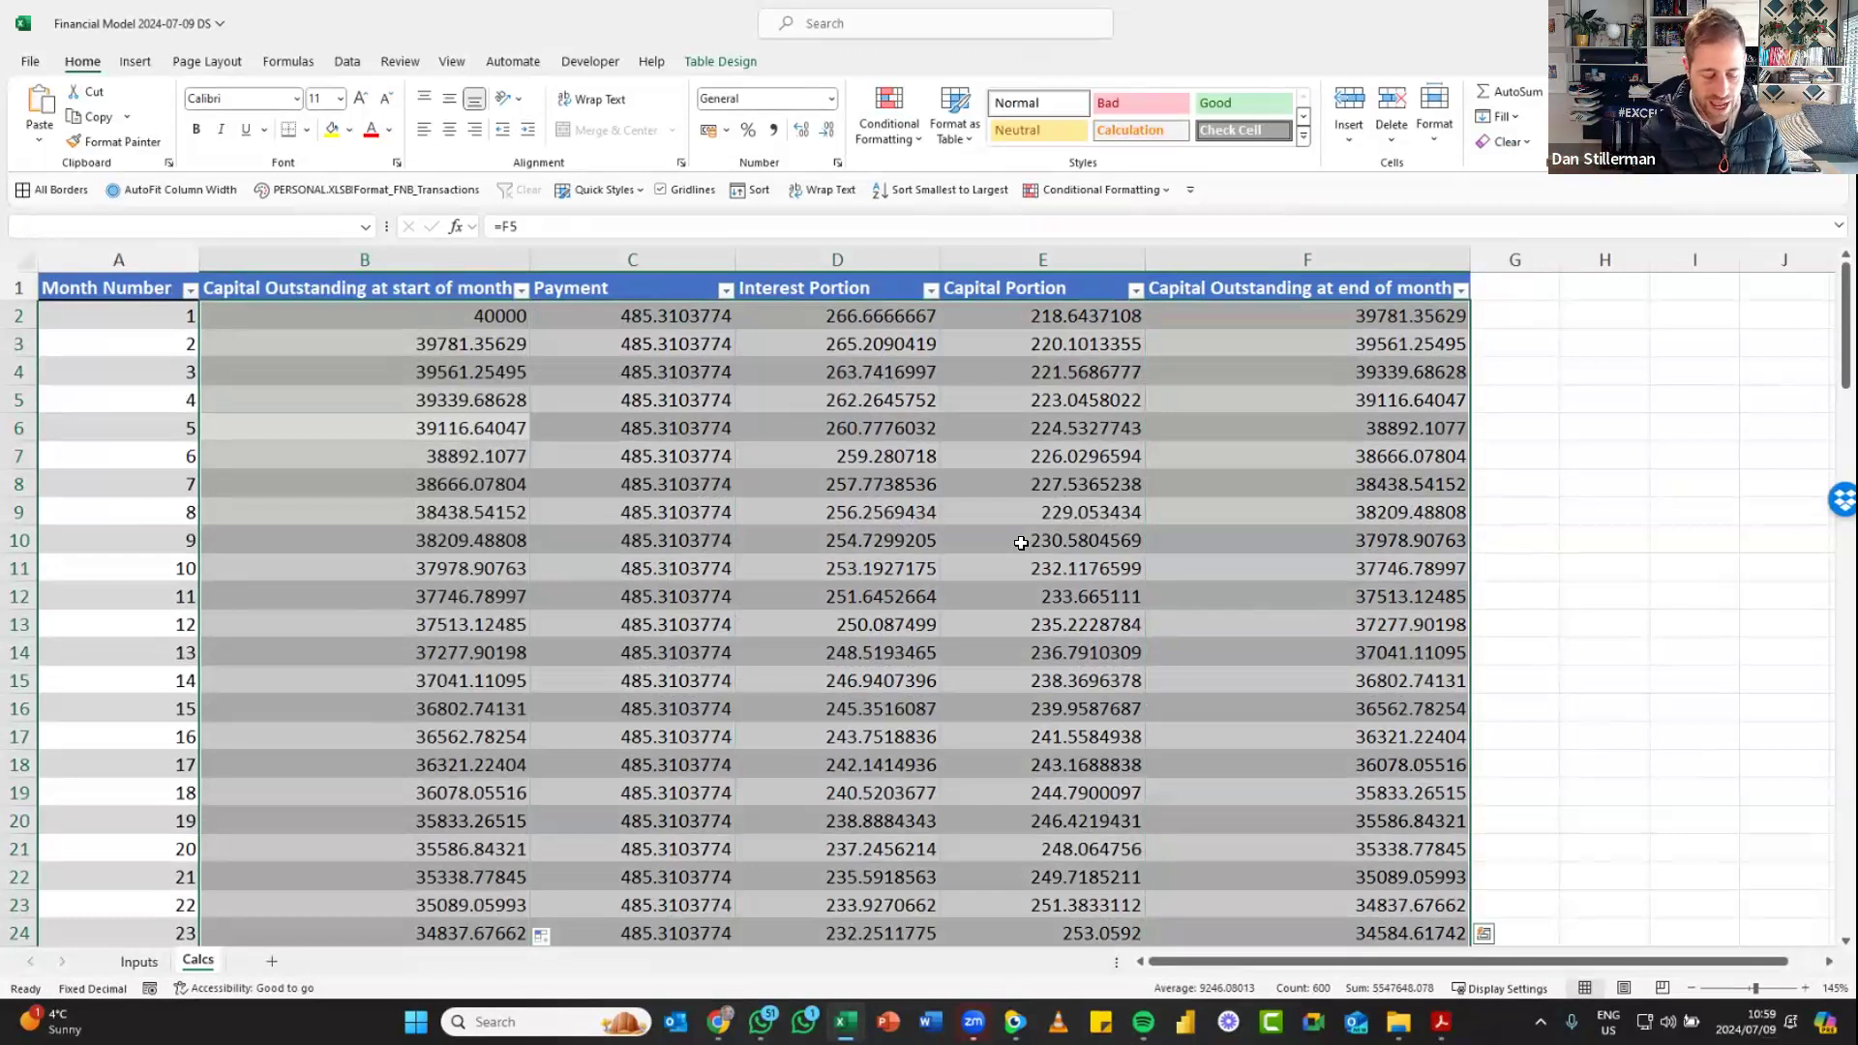
key("ctrl+shift+1")
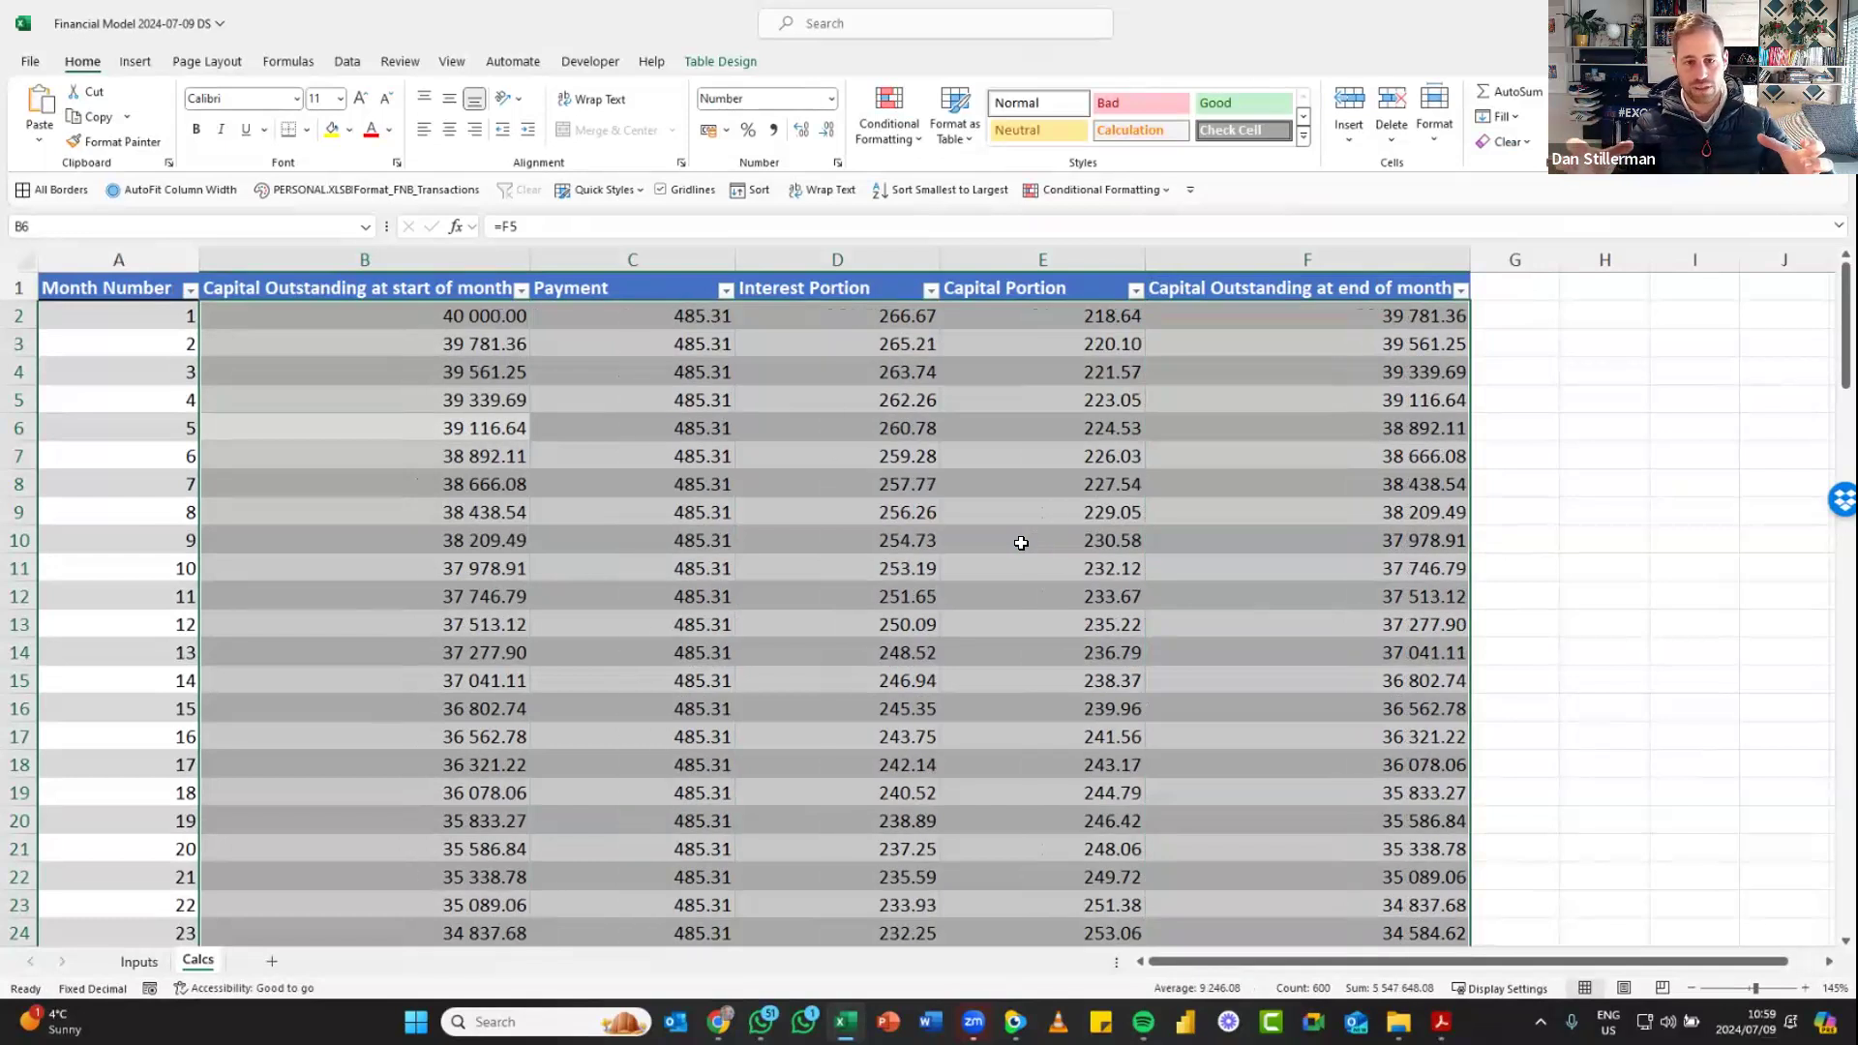
Apply the $ English (United States) accounting format to the selected amount columns of the repayment schedule
left_click(726, 131)
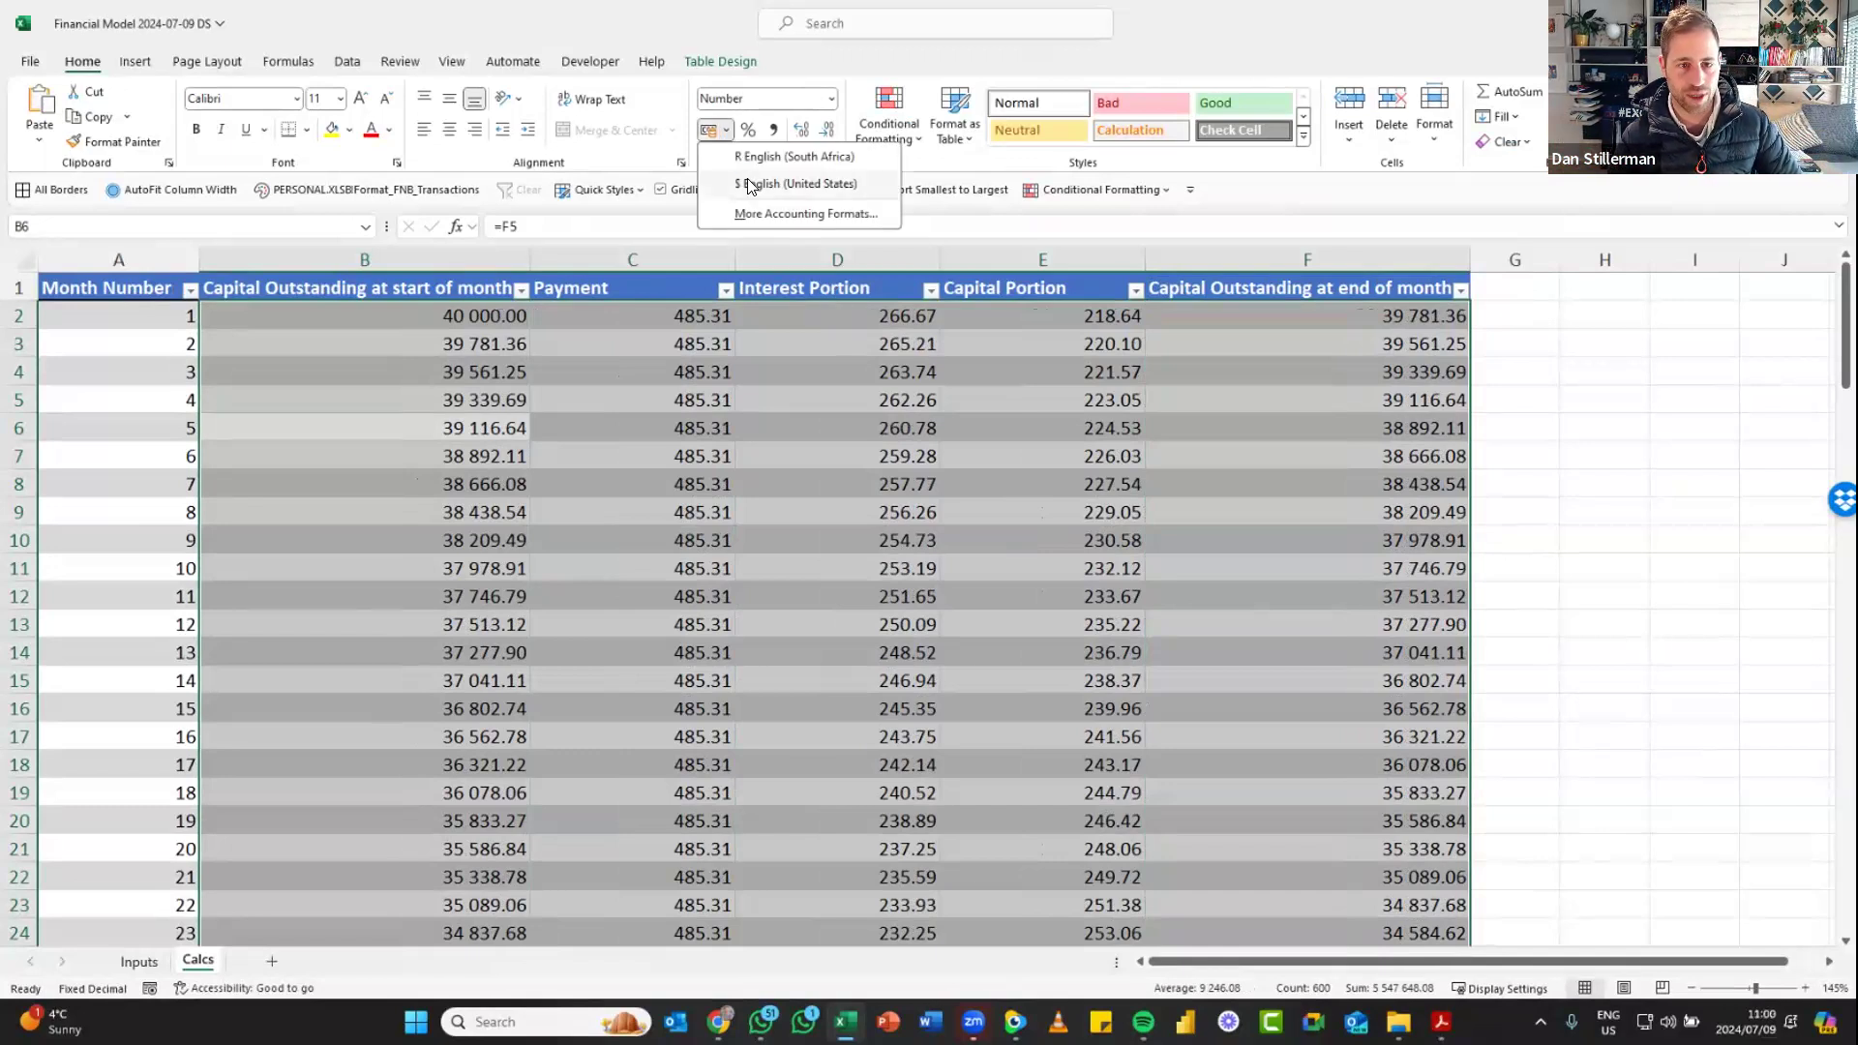
left_click(750, 184)
left_click(1384, 481)
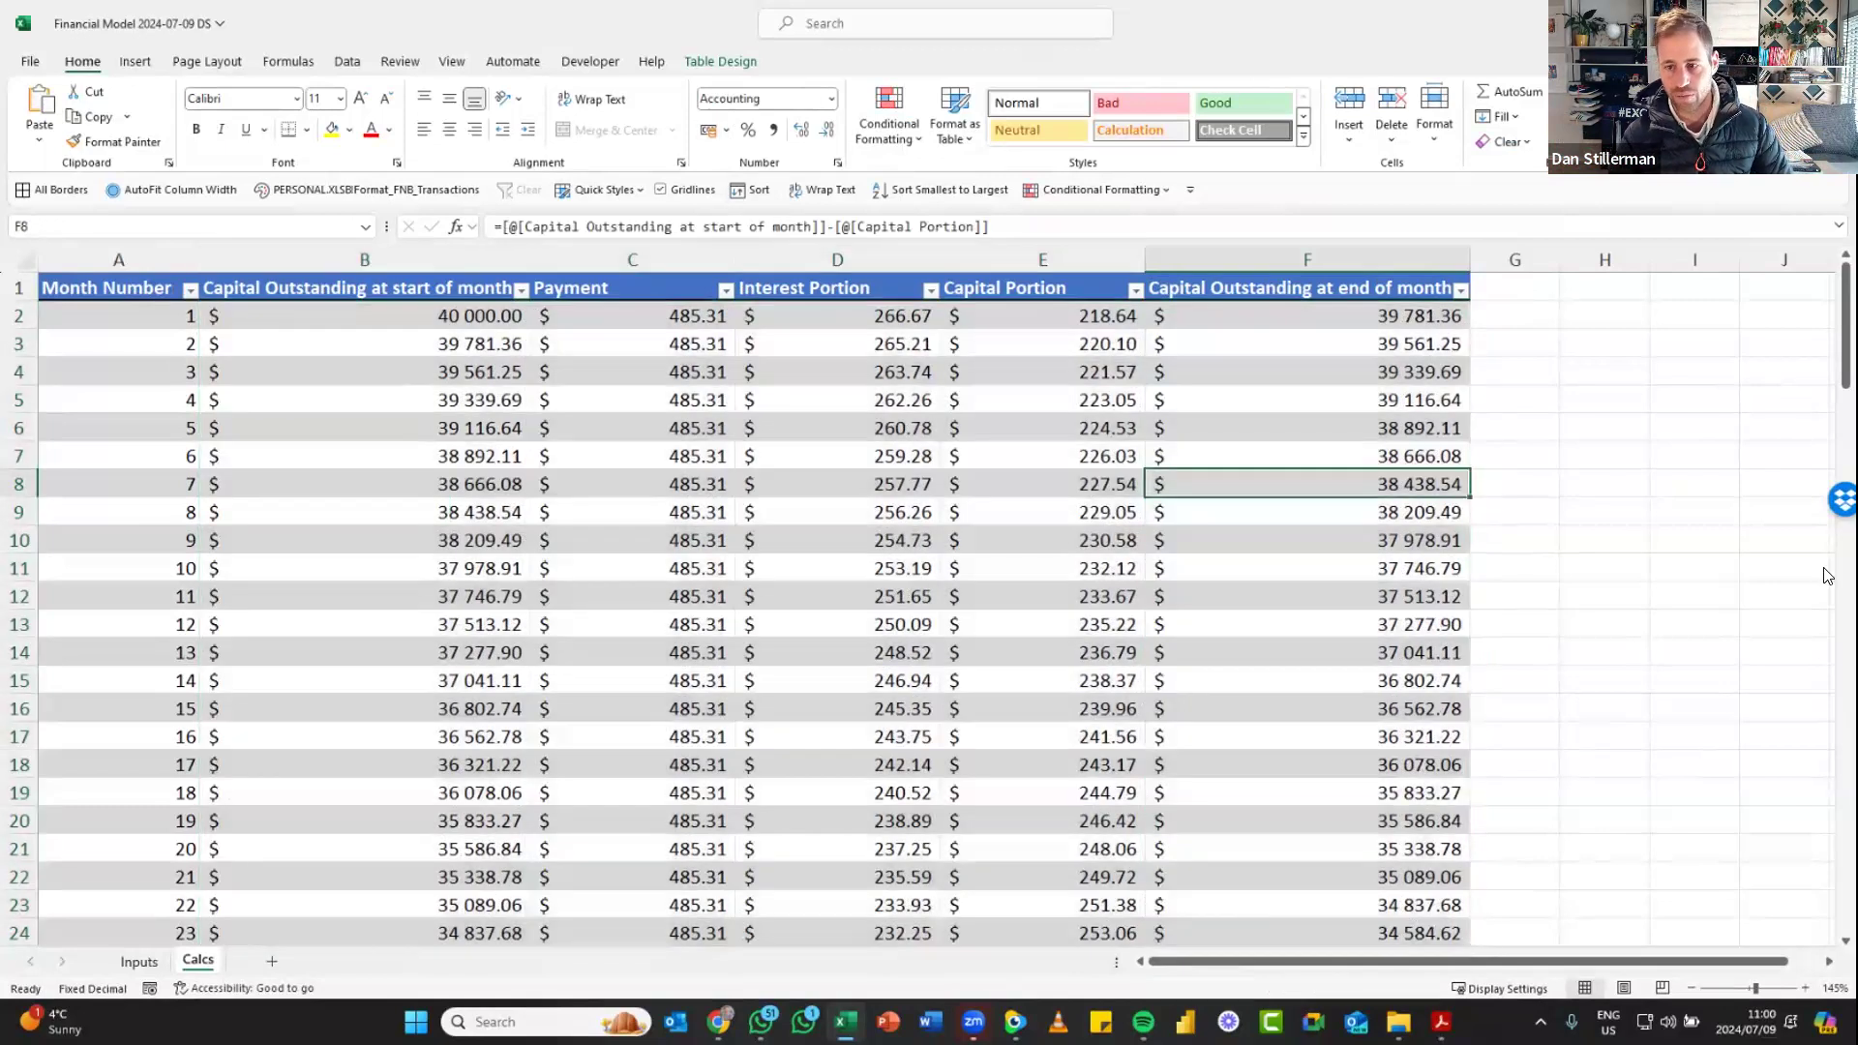
Check the formatted end-of-month capital for month 120, return to cell A1 and save the workbook
key("ctrl+Down")
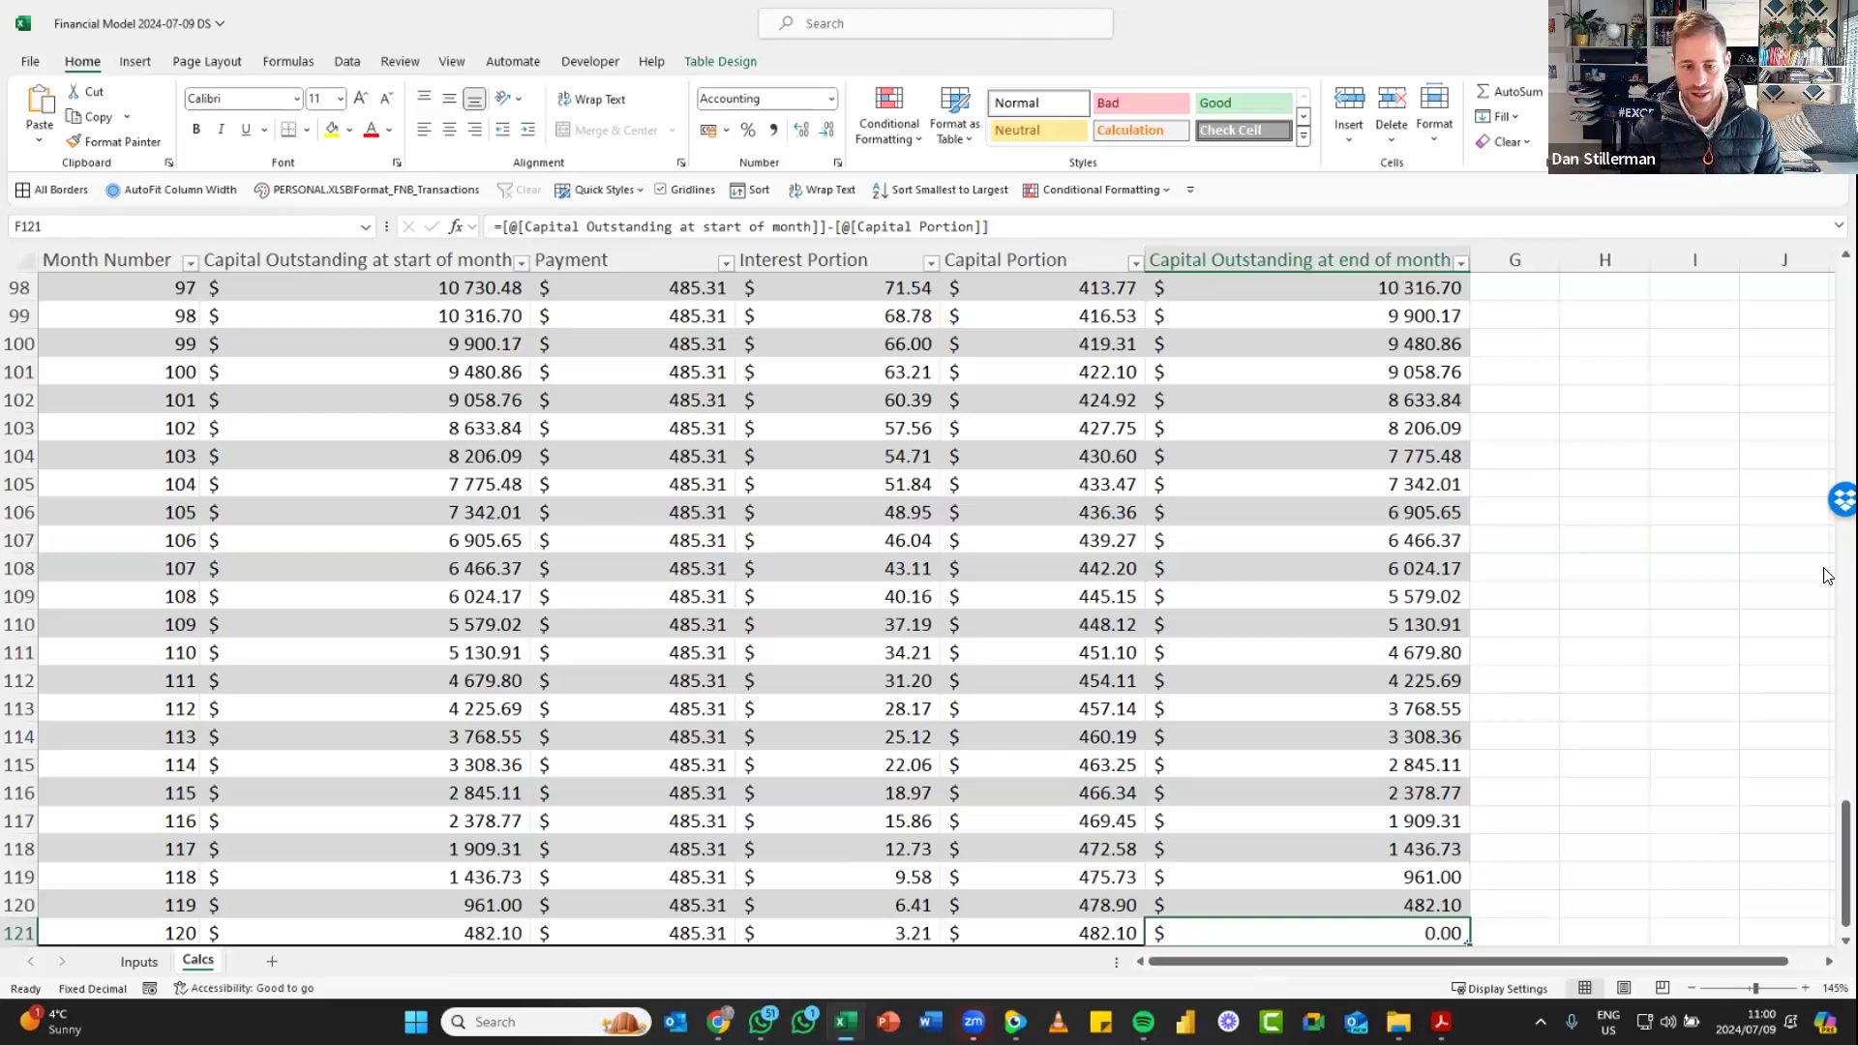
key("ctrl+Home")
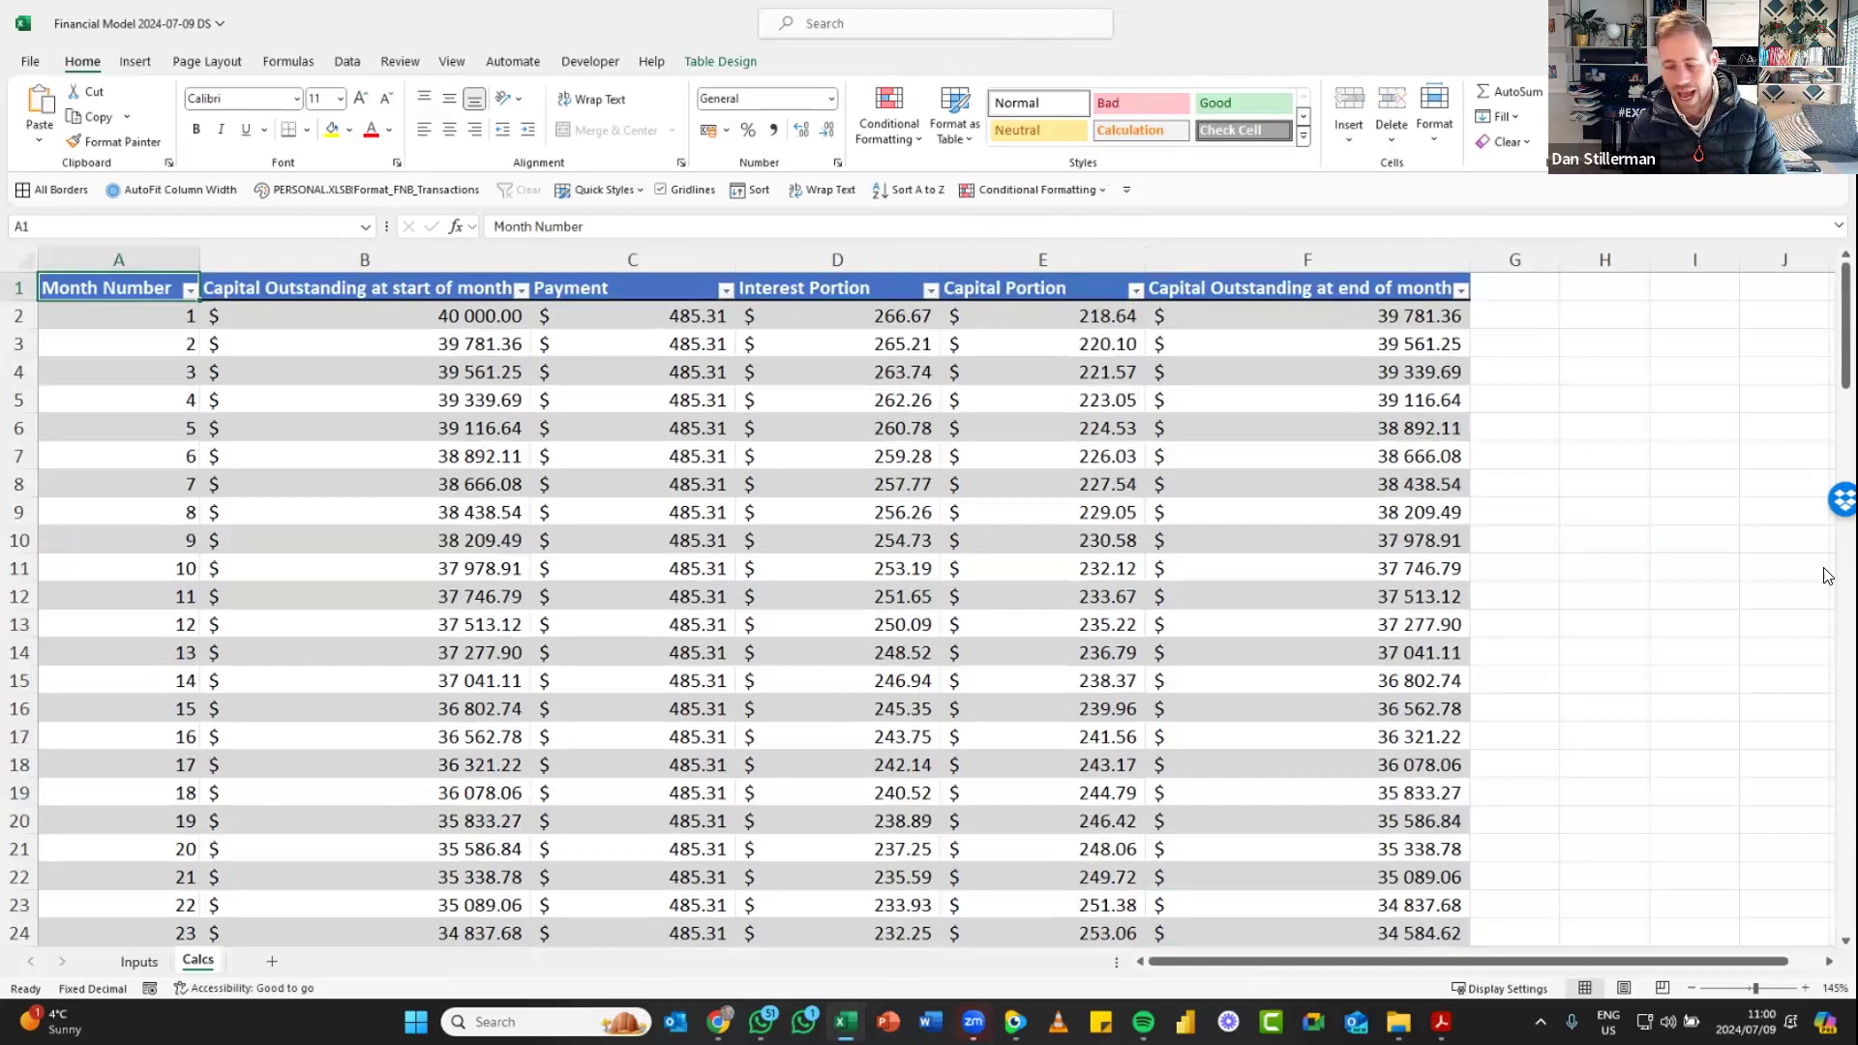
key("ctrl+s")
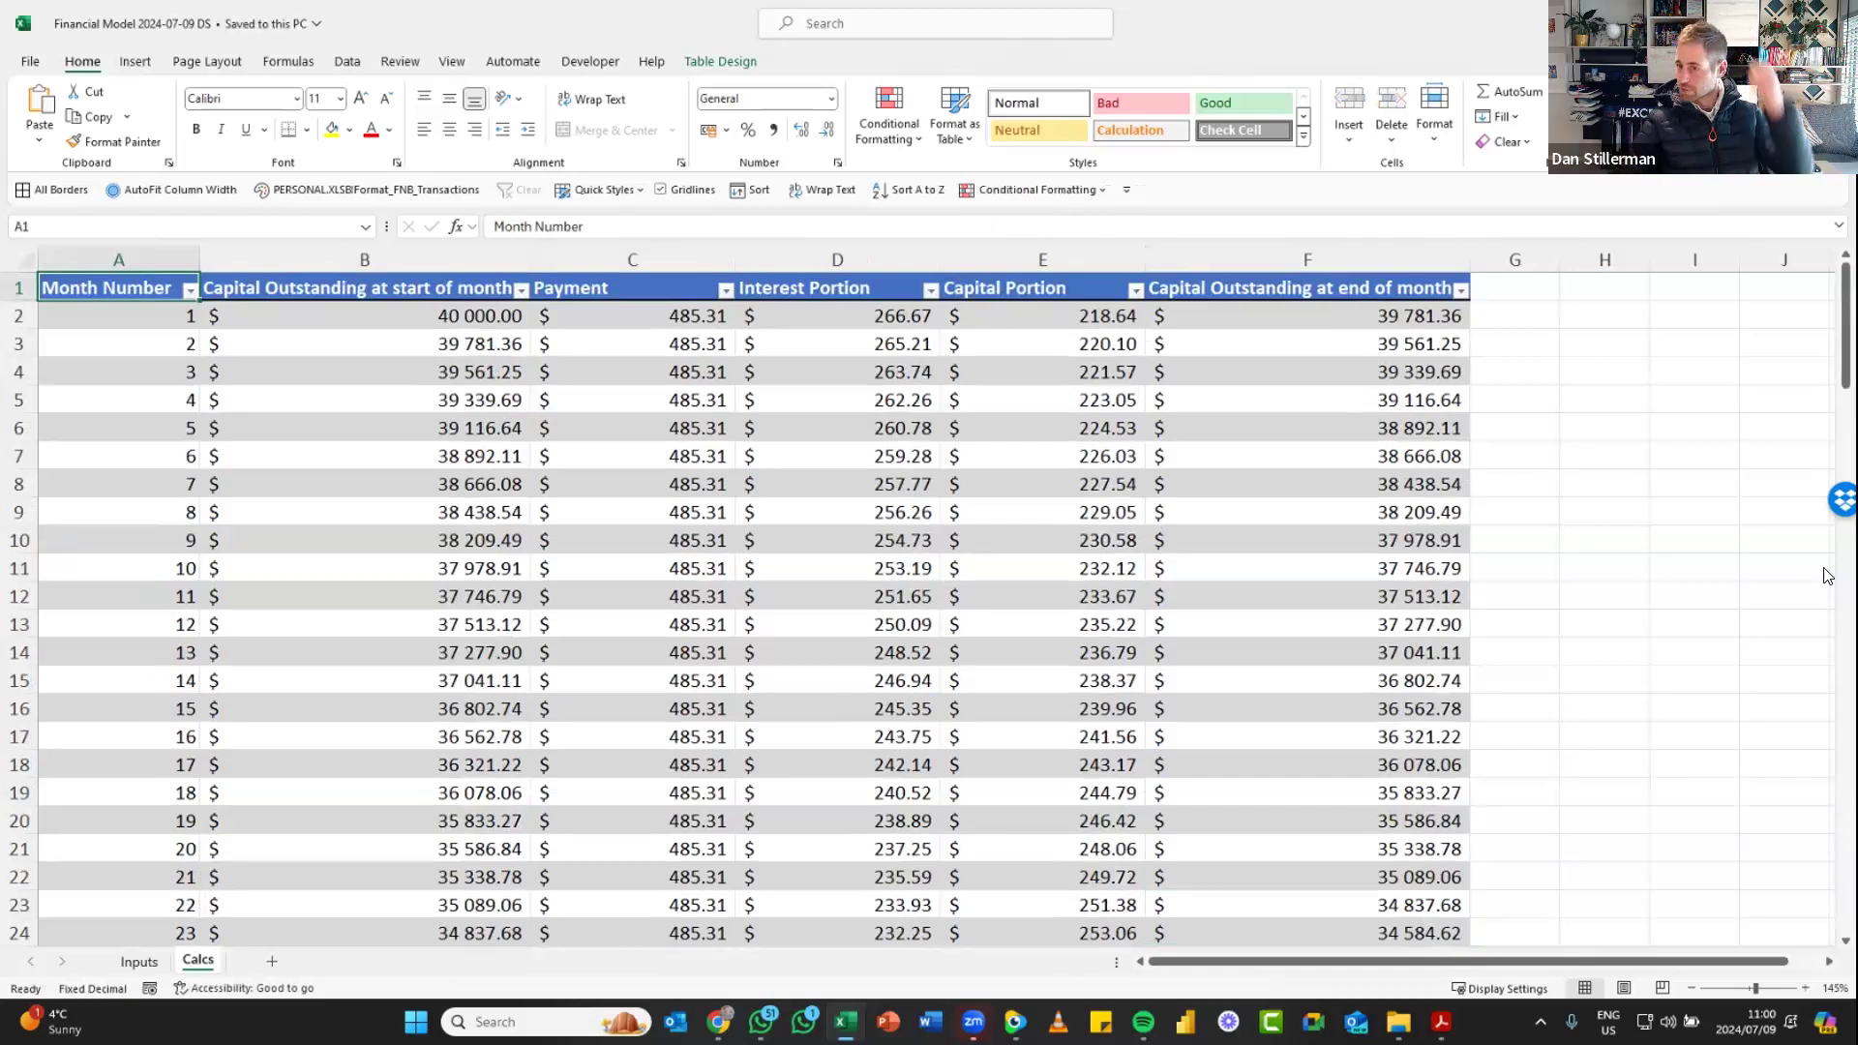